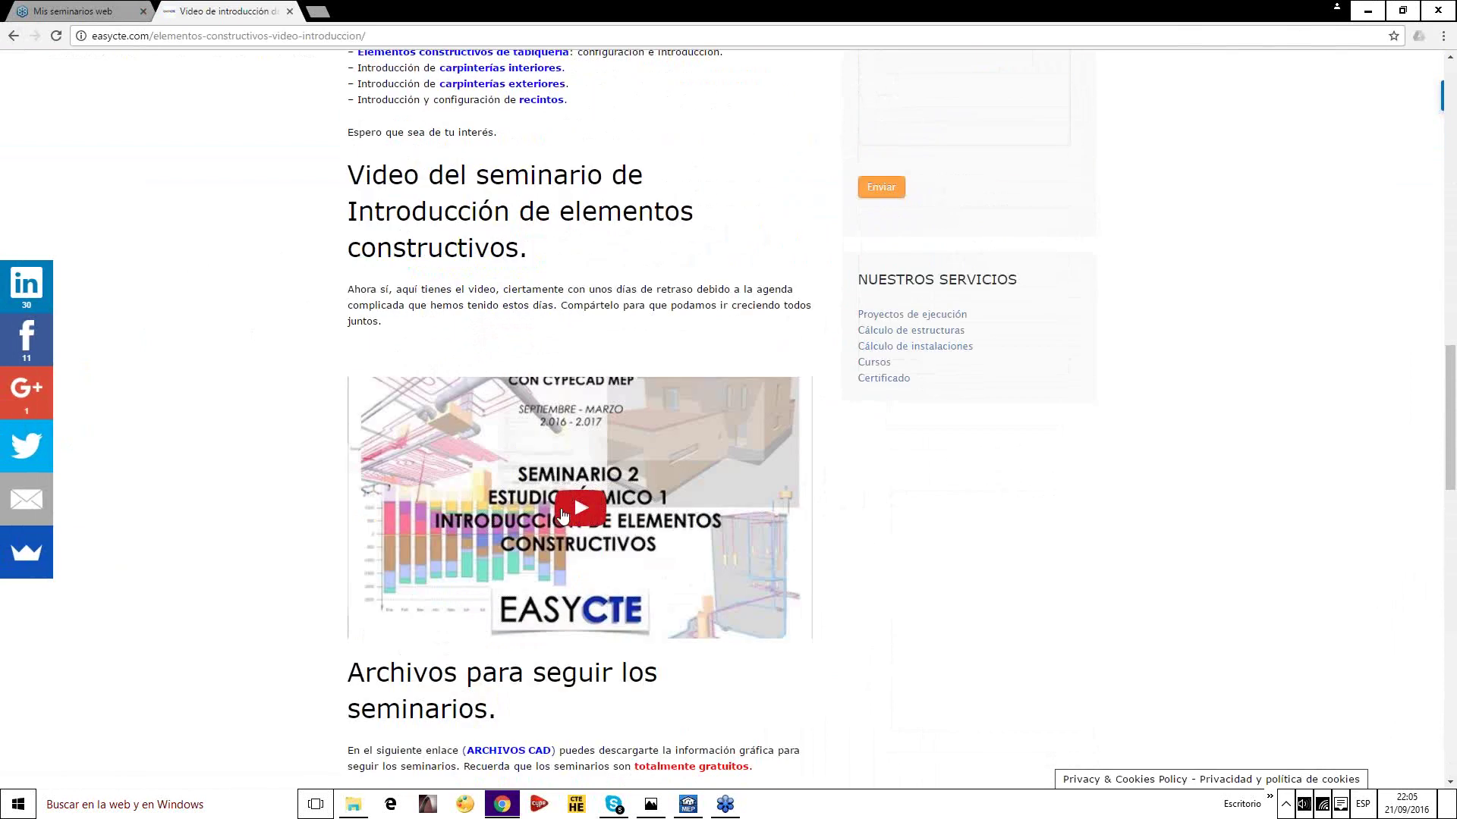
# Go back to the blog listing and open the article "Seminarios CYPECAD MEP de cálculo de instalaciones"
pyautogui.scroll(15, 563, 516)
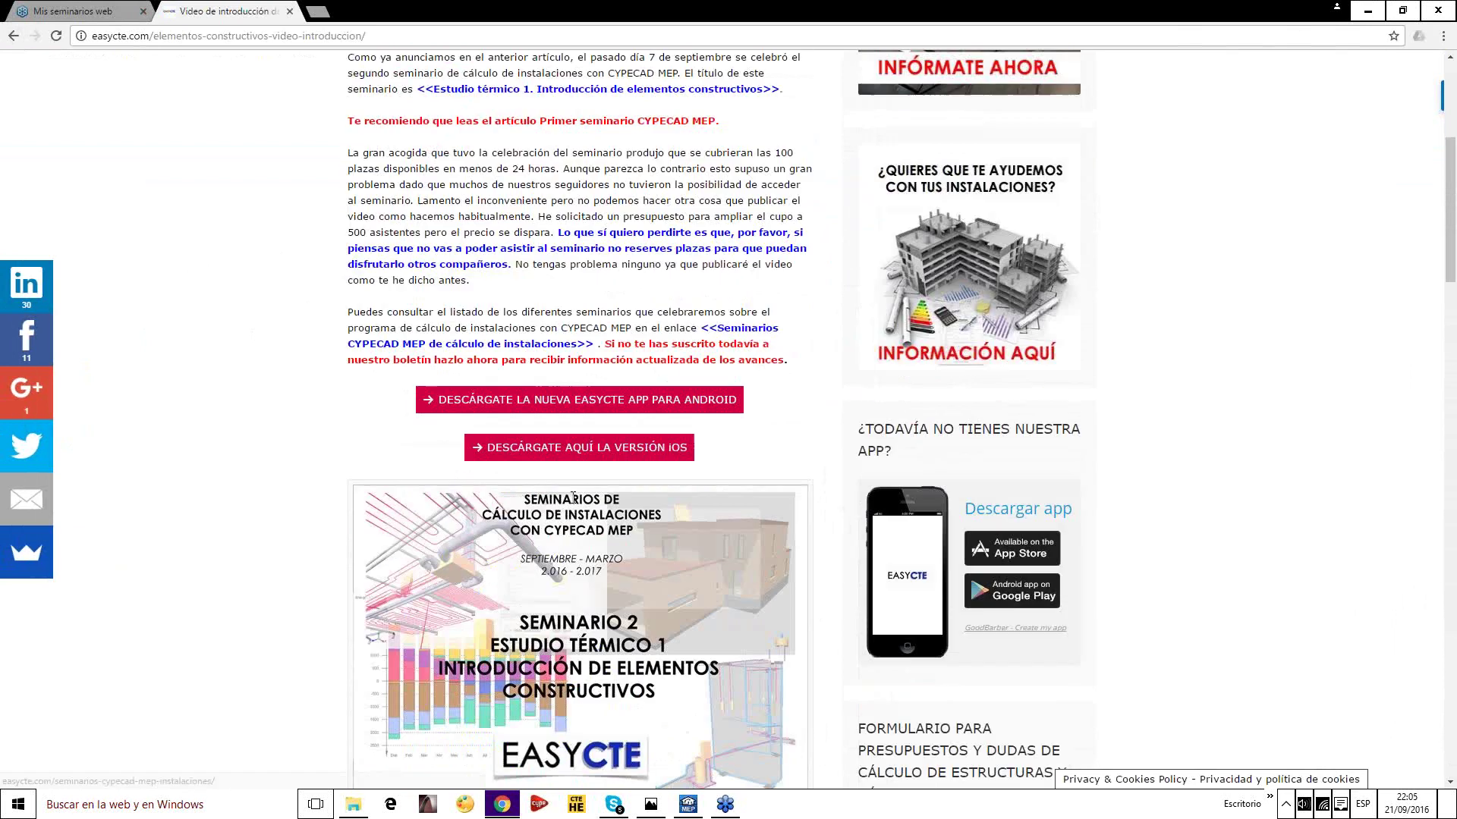
pyautogui.click(14, 35)
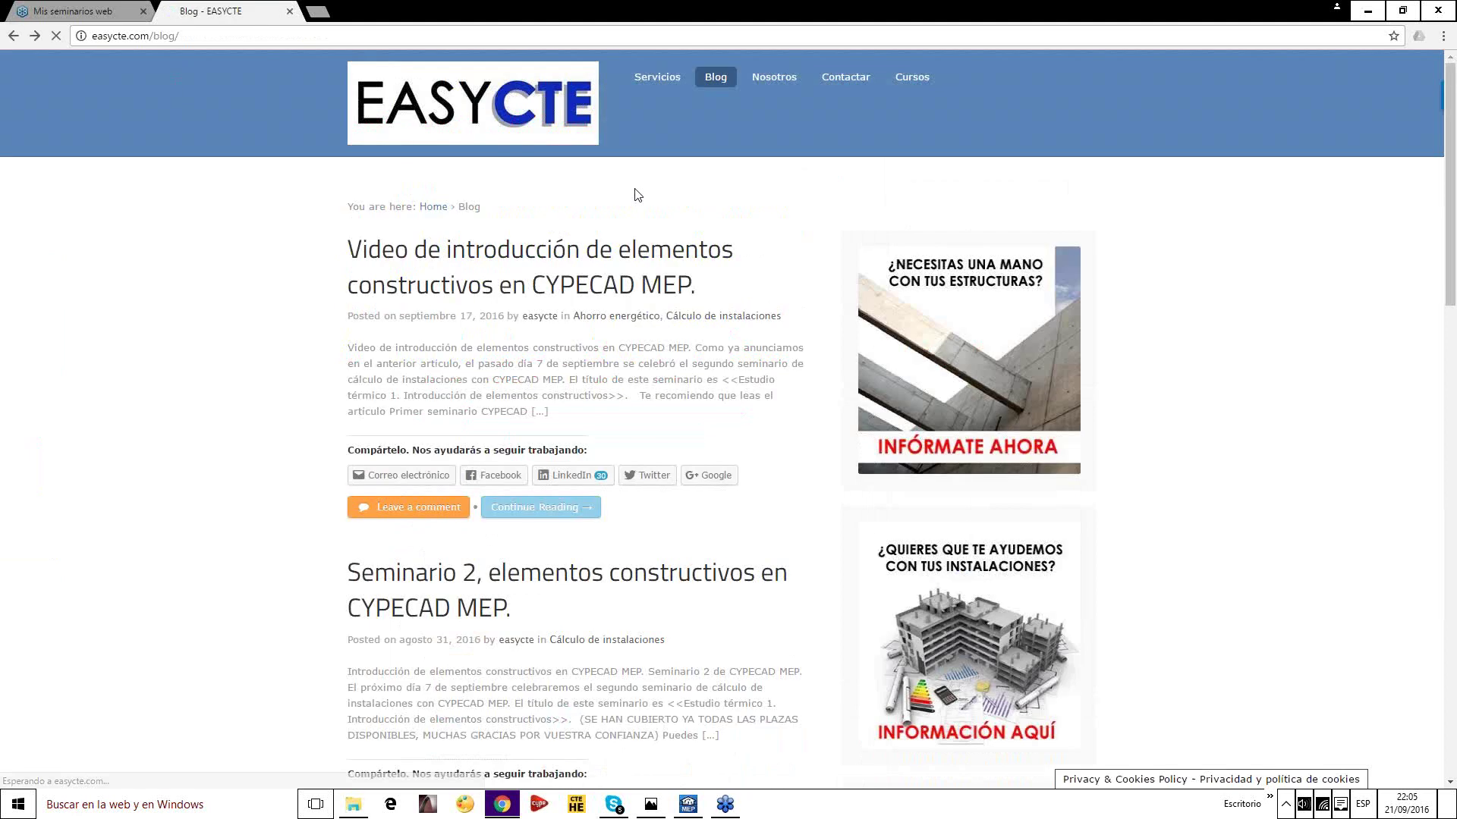
pyautogui.scroll(-3, 468, 338)
pyautogui.scroll(-7, 508, 367)
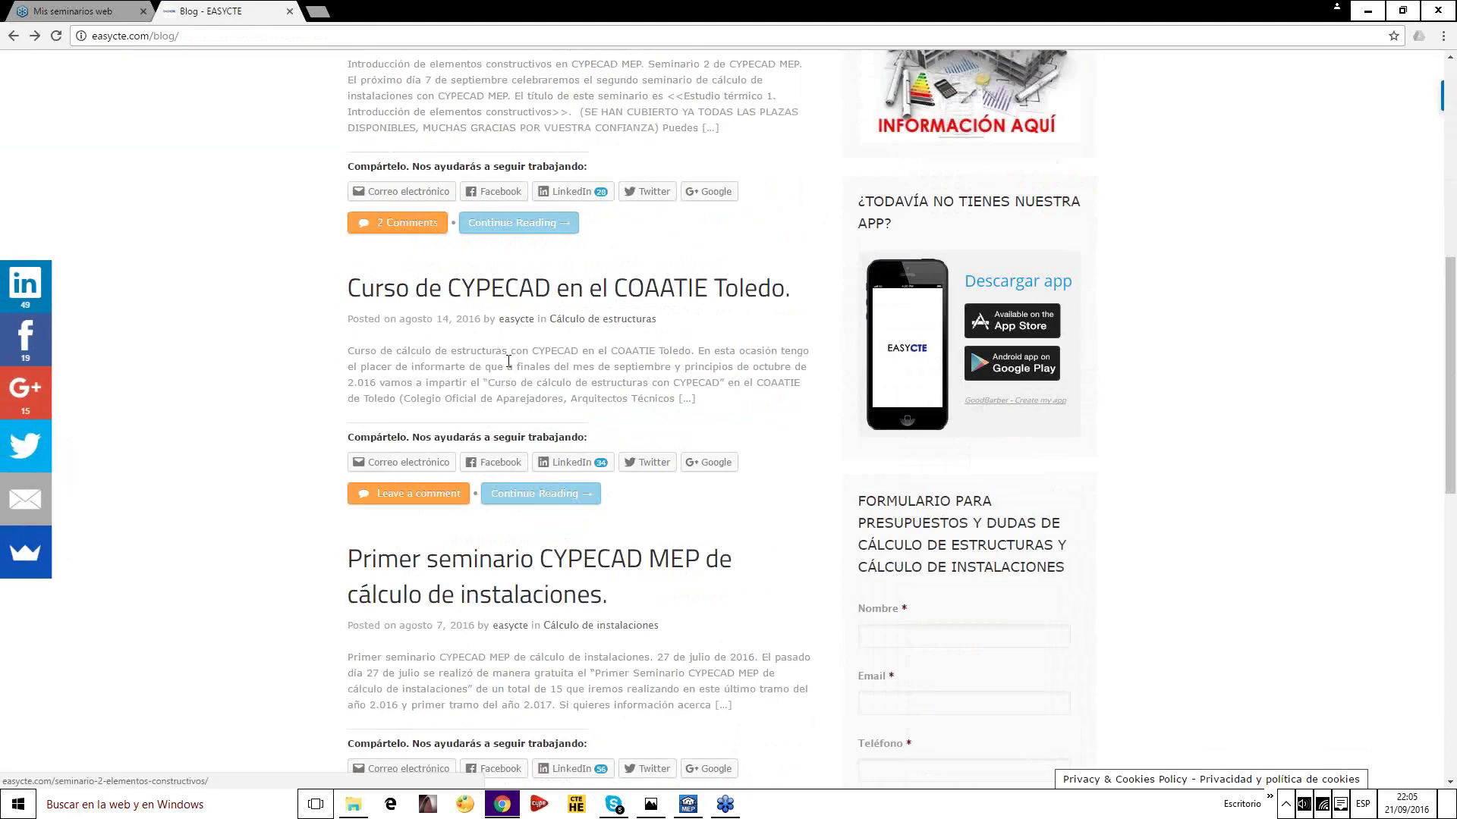
pyautogui.scroll(-4, 448, 353)
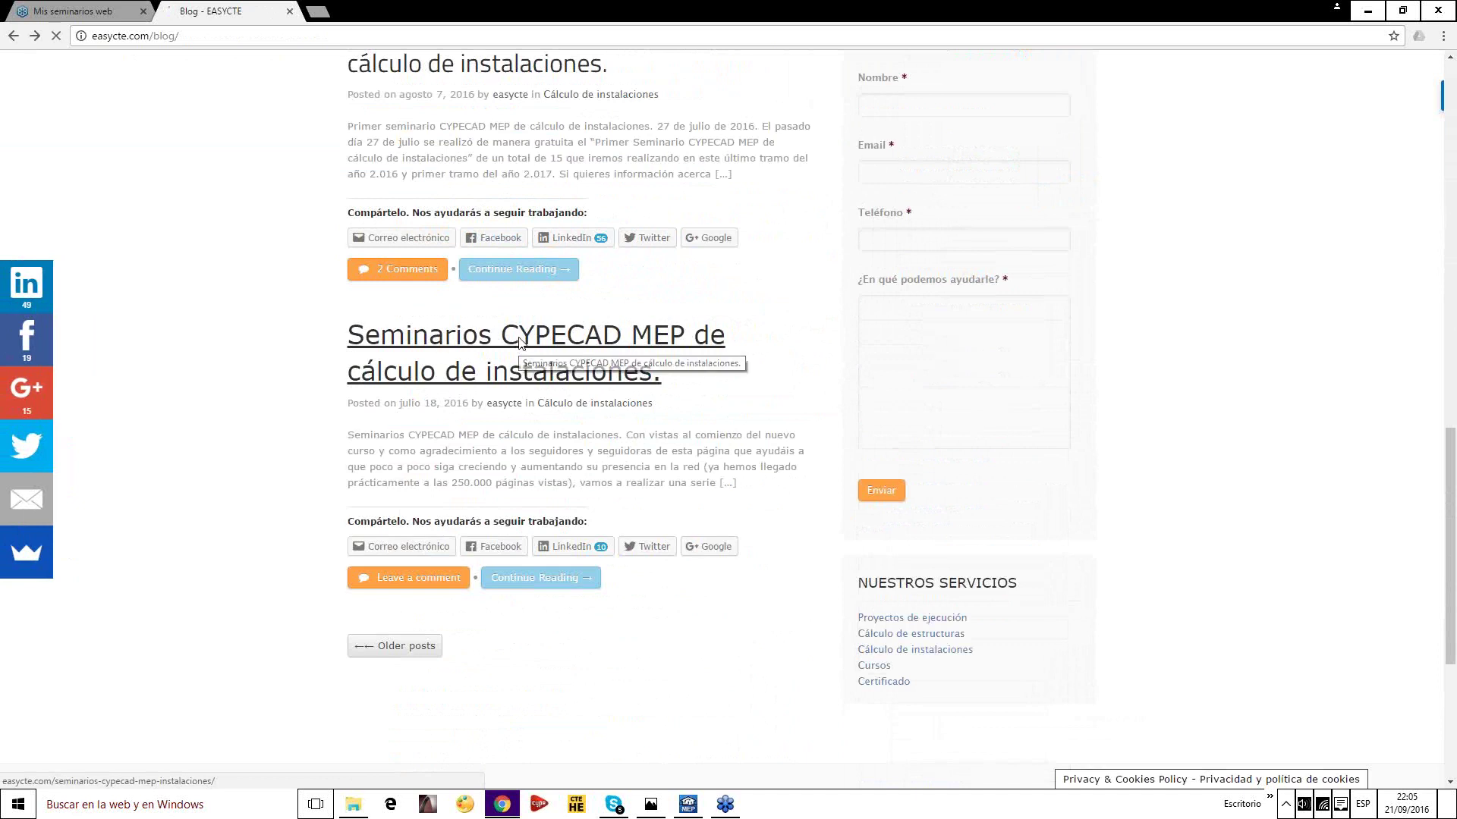
pyautogui.click(519, 342)
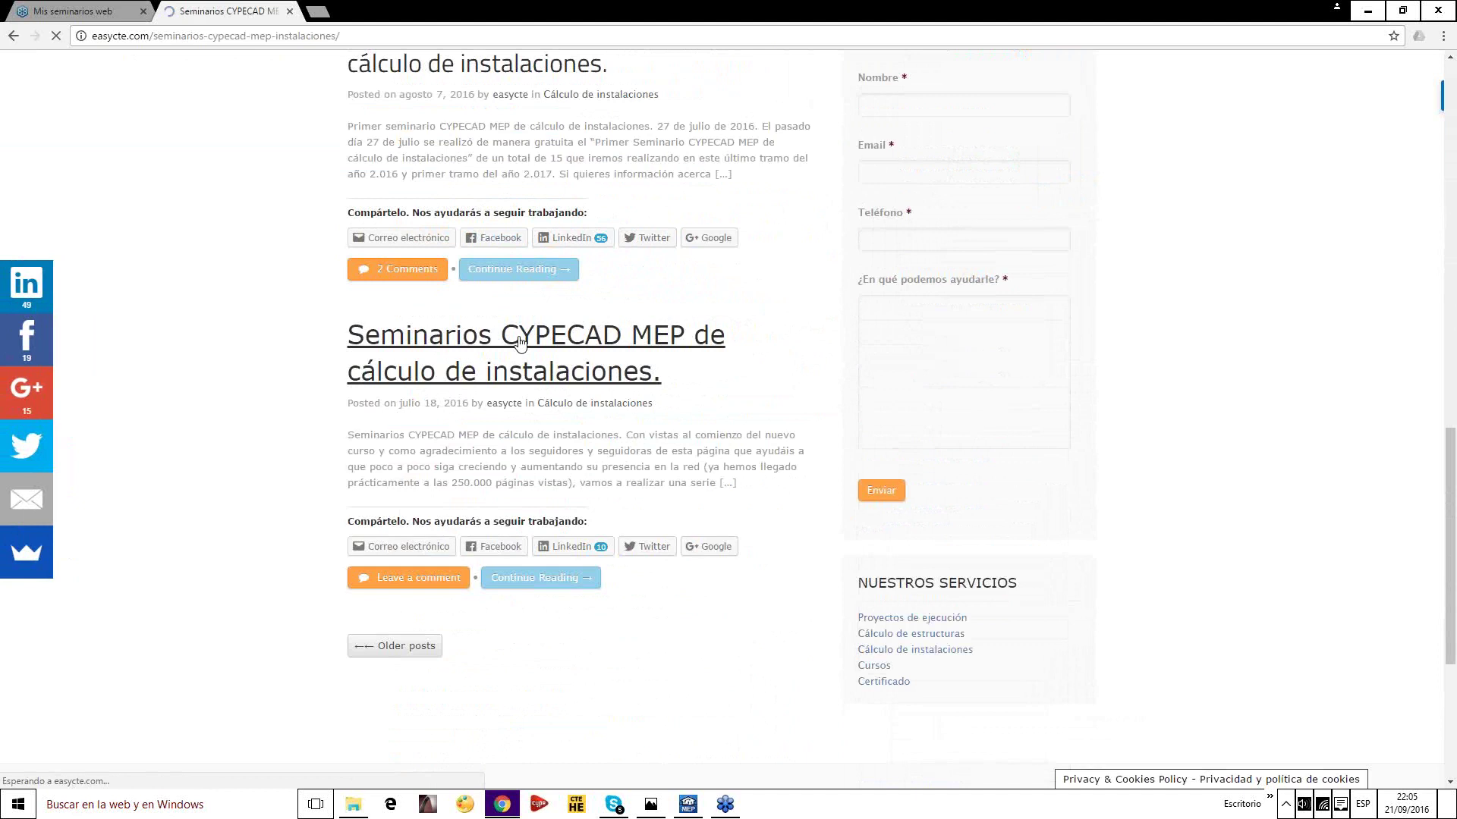
# Read the article's introduction and highlight the numbered list of seminar topics under "Seminarios de CYPECAD MEP"
pyautogui.scroll(-3, 519, 343)
pyautogui.scroll(-2, 520, 343)
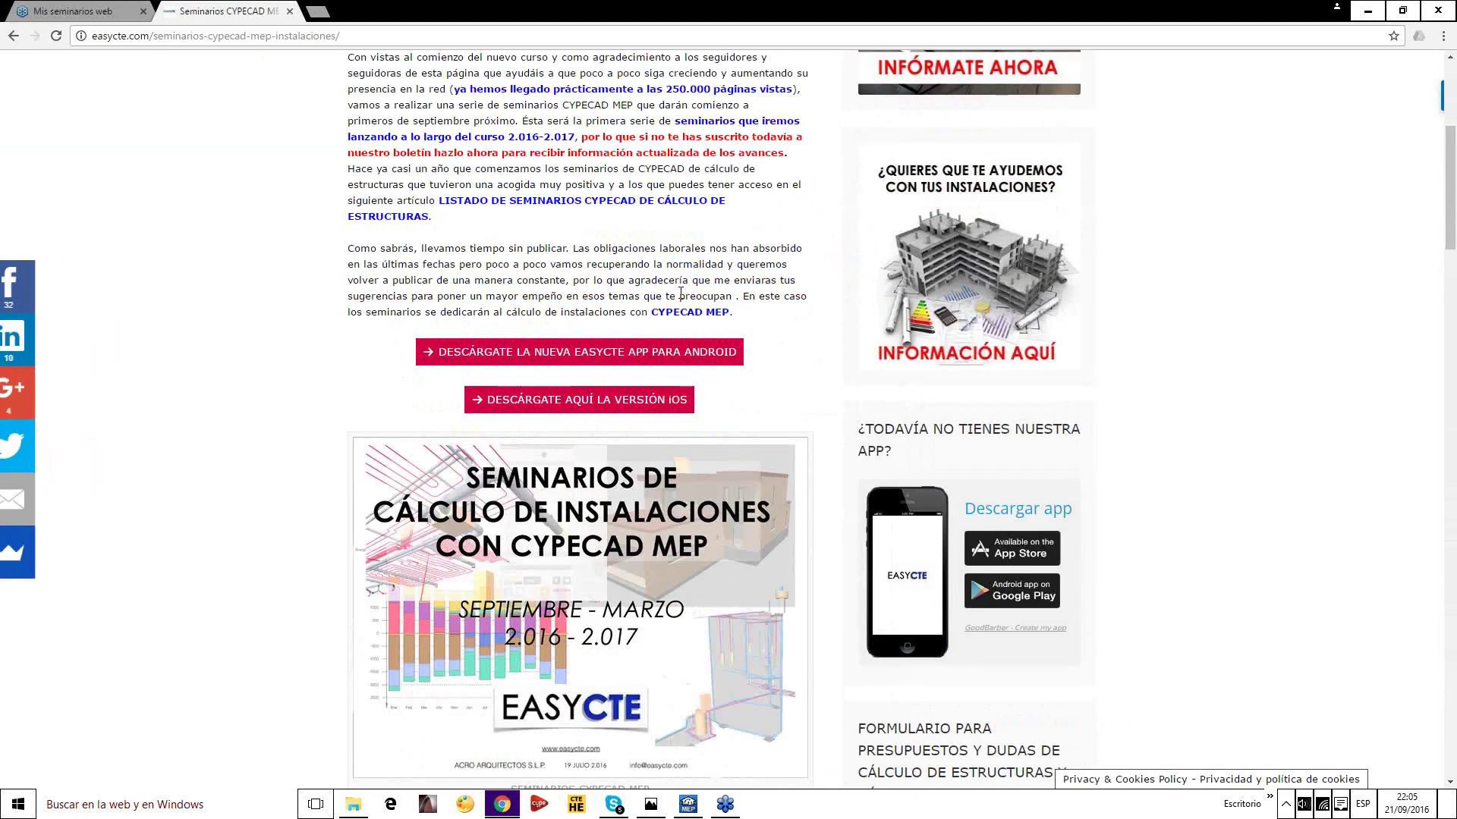
pyautogui.scroll(2, 680, 292)
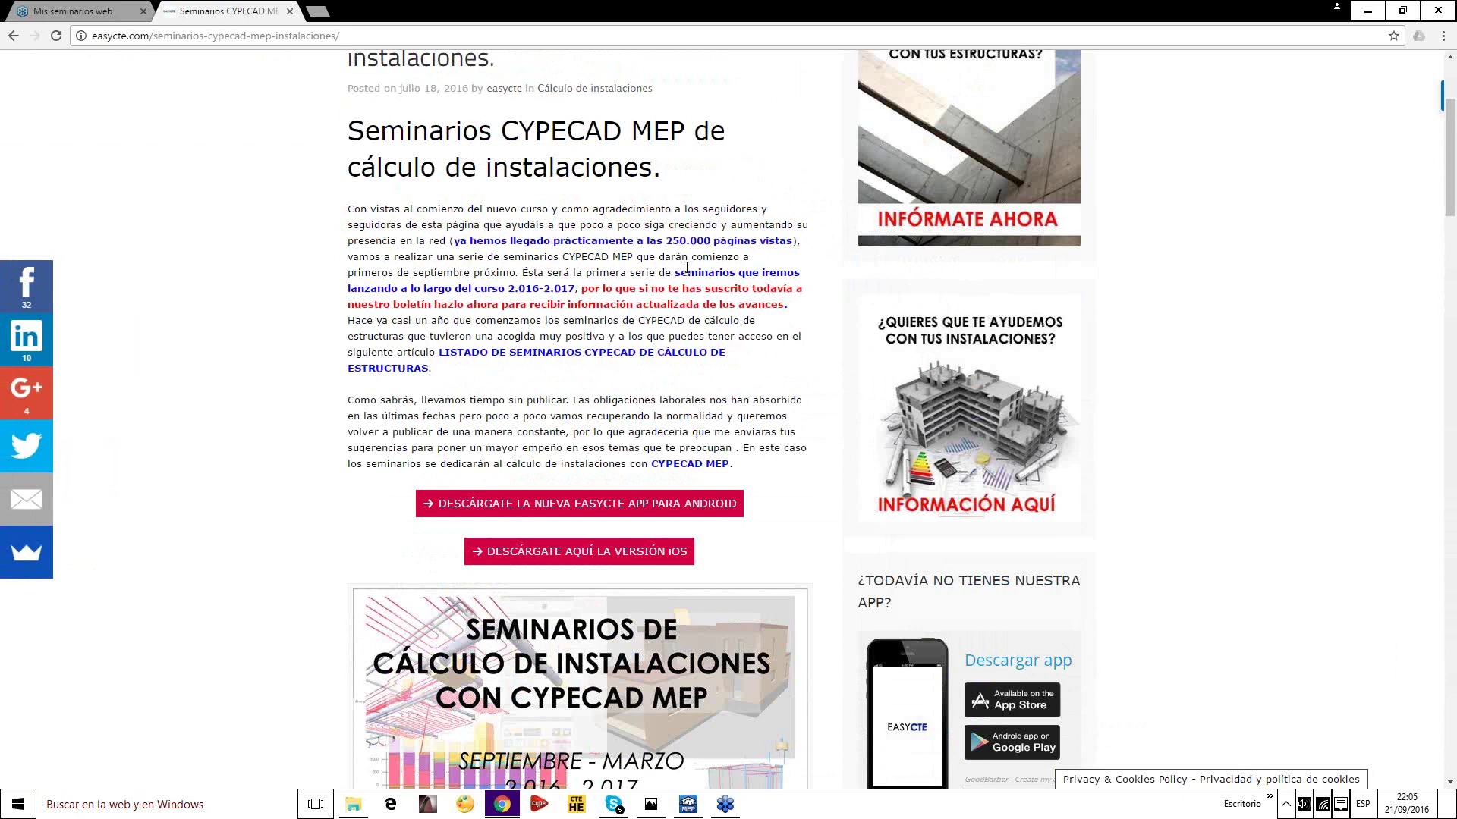
pyautogui.scroll(-12, 630, 182)
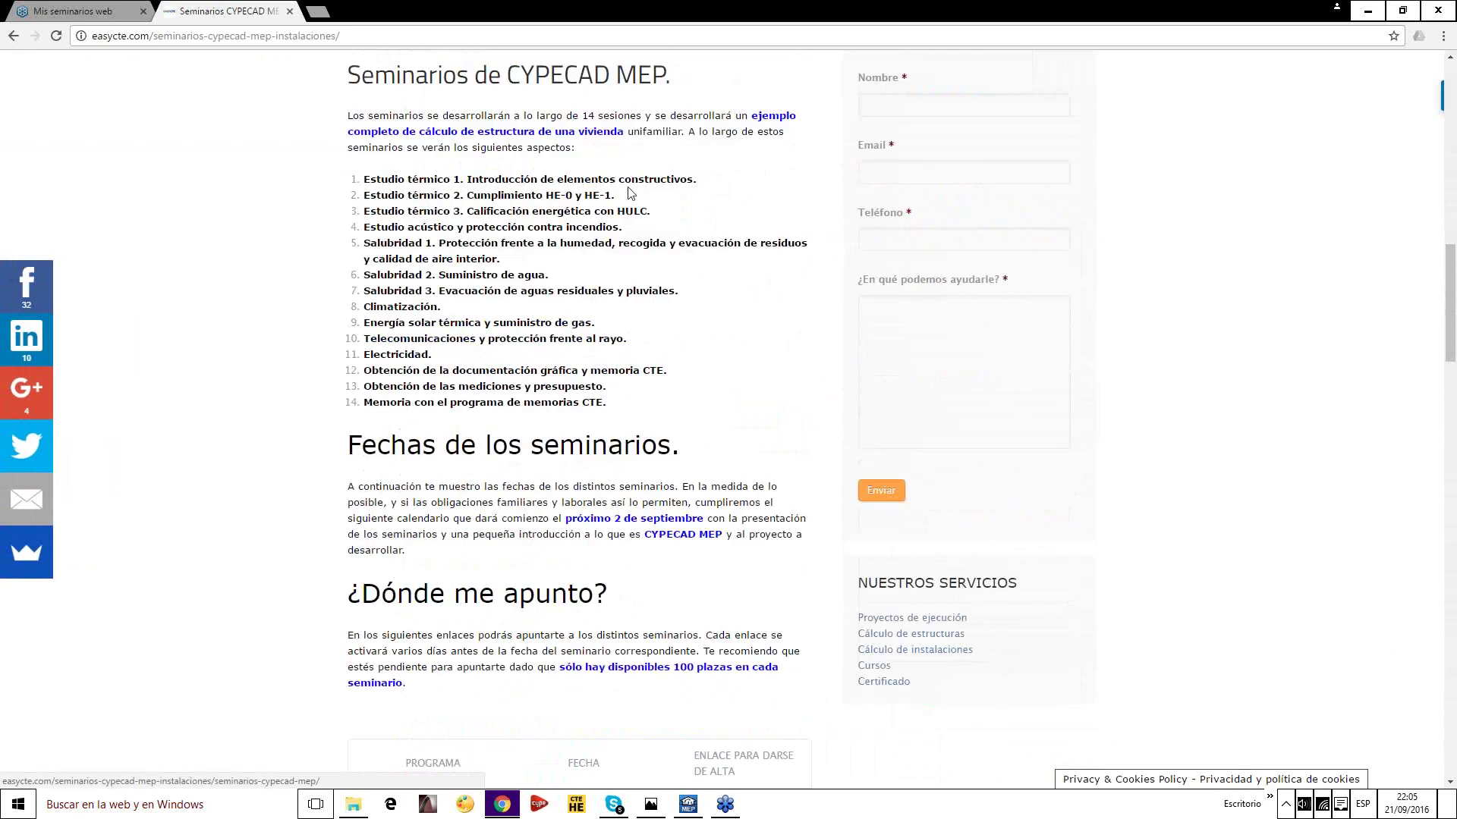
pyautogui.moveTo(364, 179); pyautogui.dragTo(619, 408)
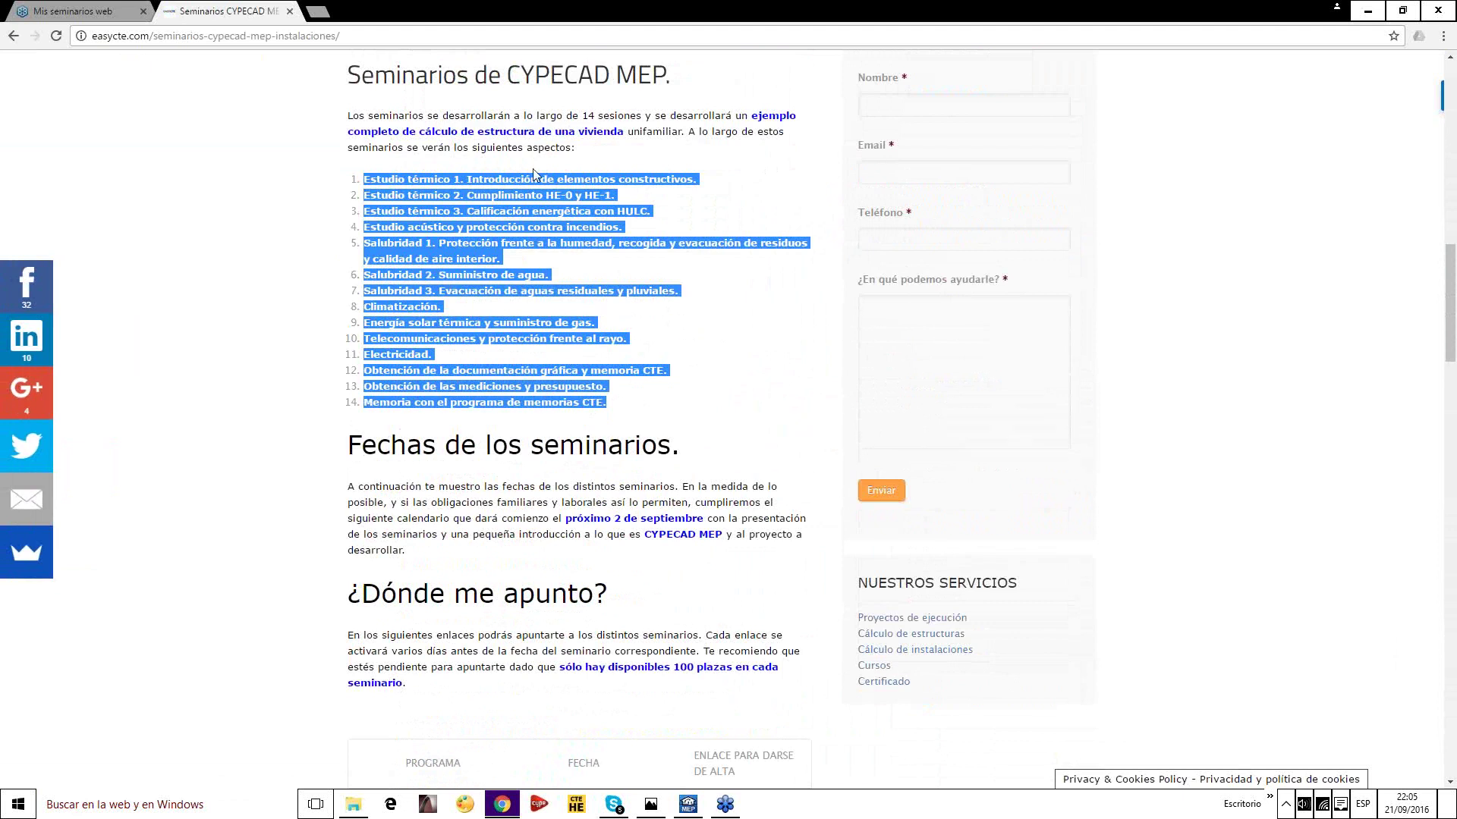
pyautogui.click(524, 216)
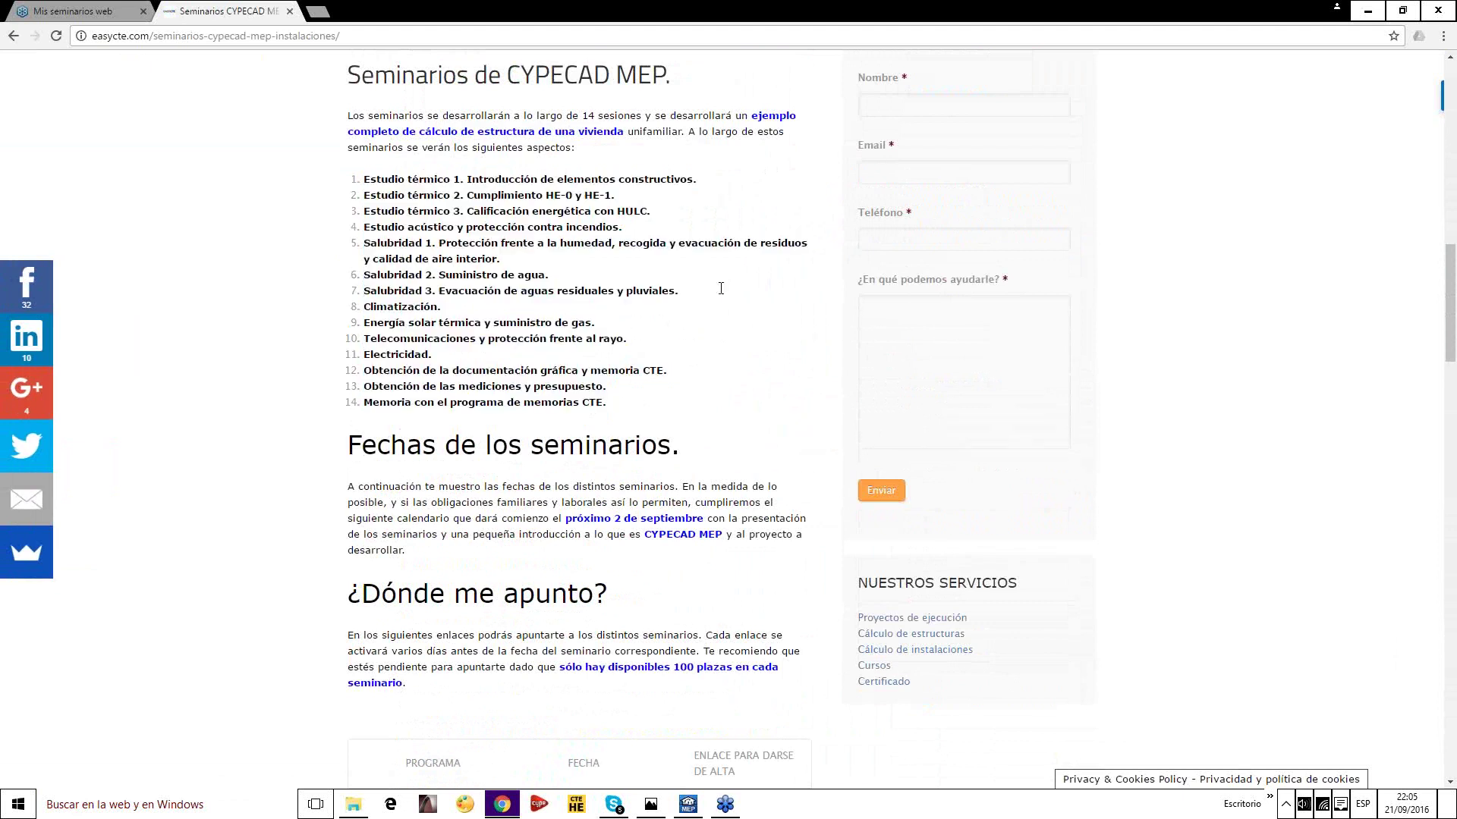
# Examine the table of seminar dates and registration links, including the status of seminar 4, and review the topic list again
pyautogui.scroll(-8, 537, 287)
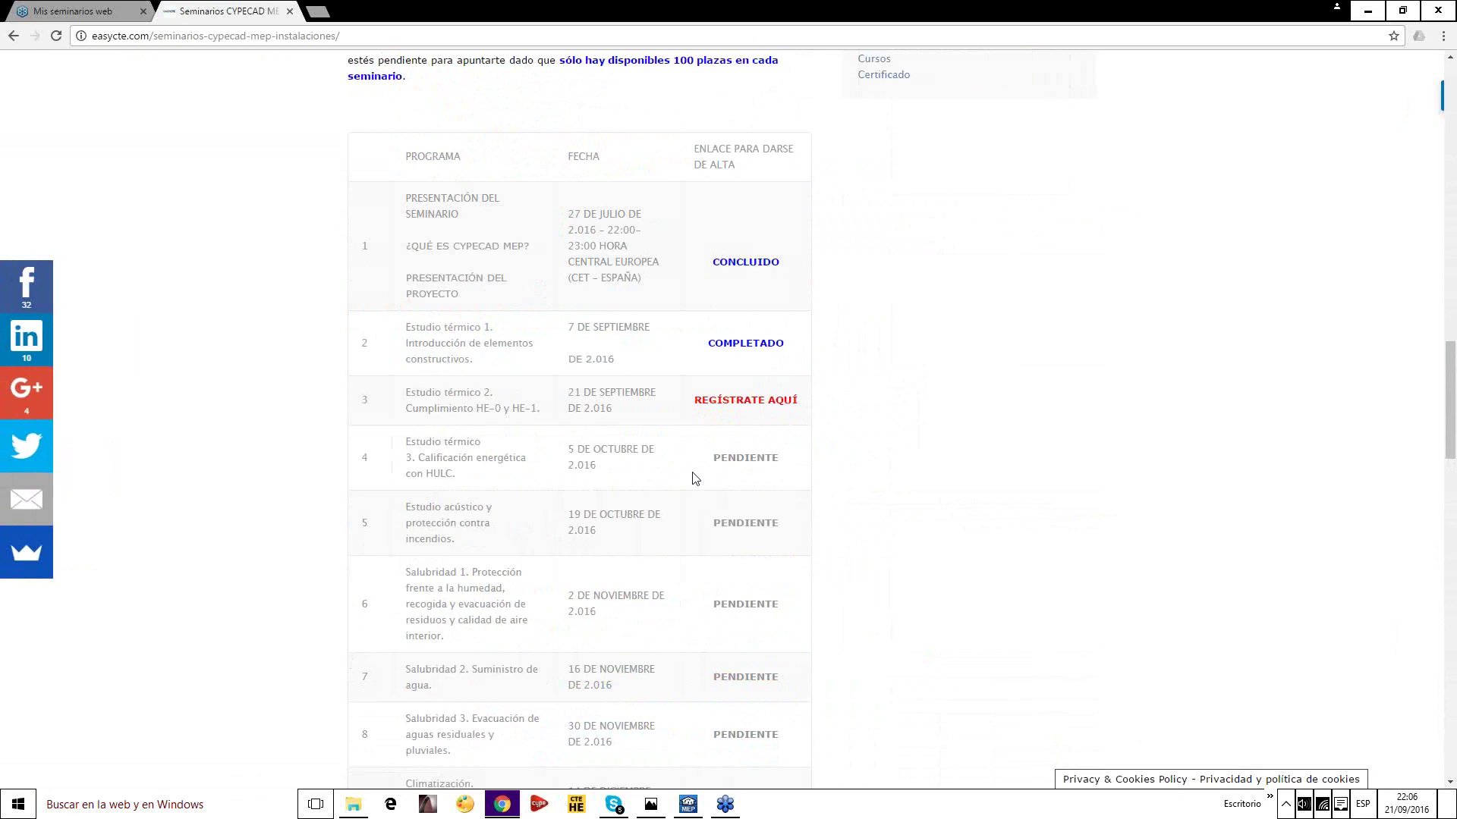
pyautogui.moveTo(711, 463); pyautogui.dragTo(779, 461)
pyautogui.scroll(10, 736, 451)
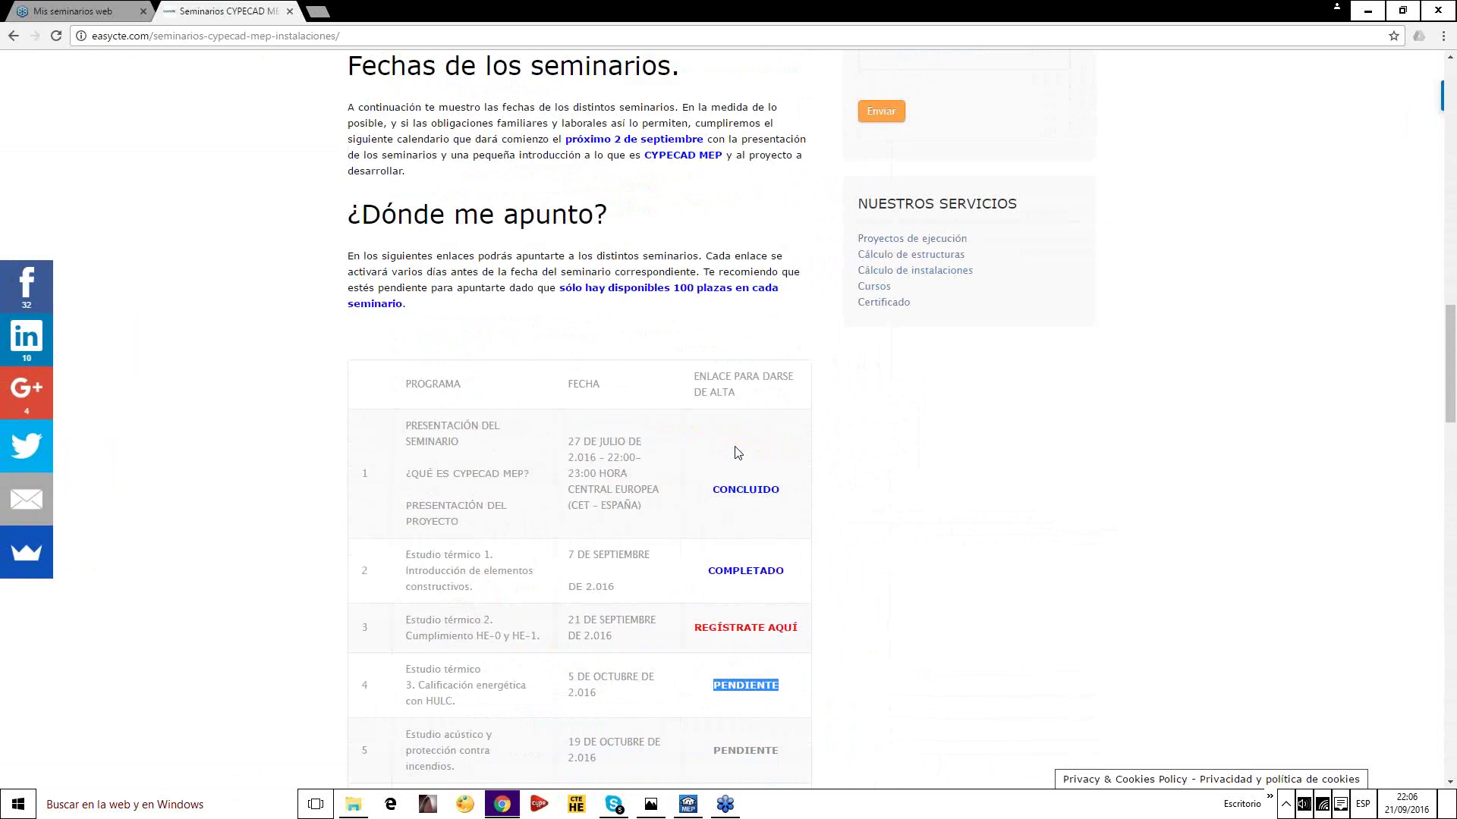
pyautogui.scroll(5, 734, 453)
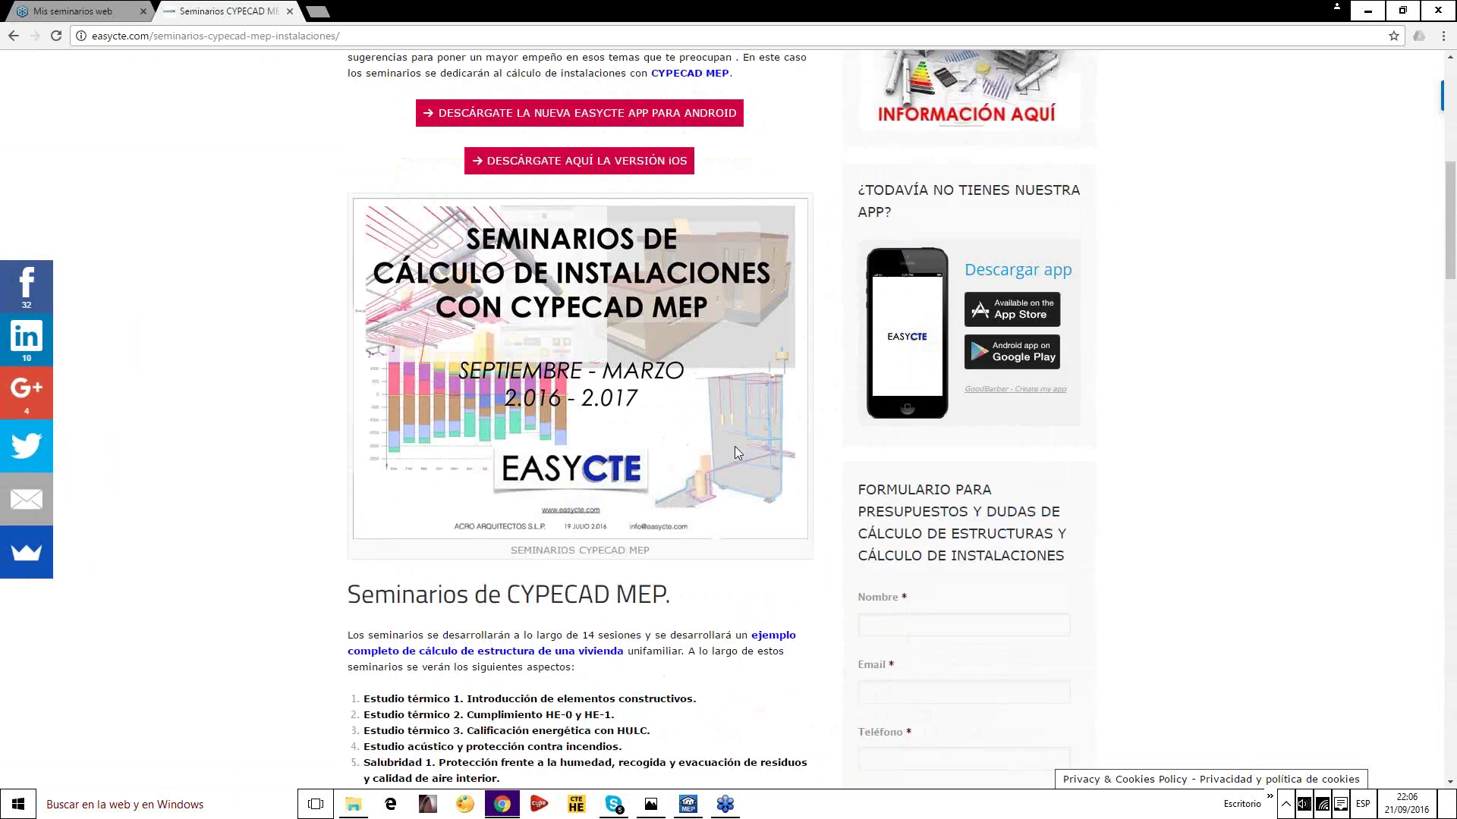
pyautogui.scroll(-3, 735, 446)
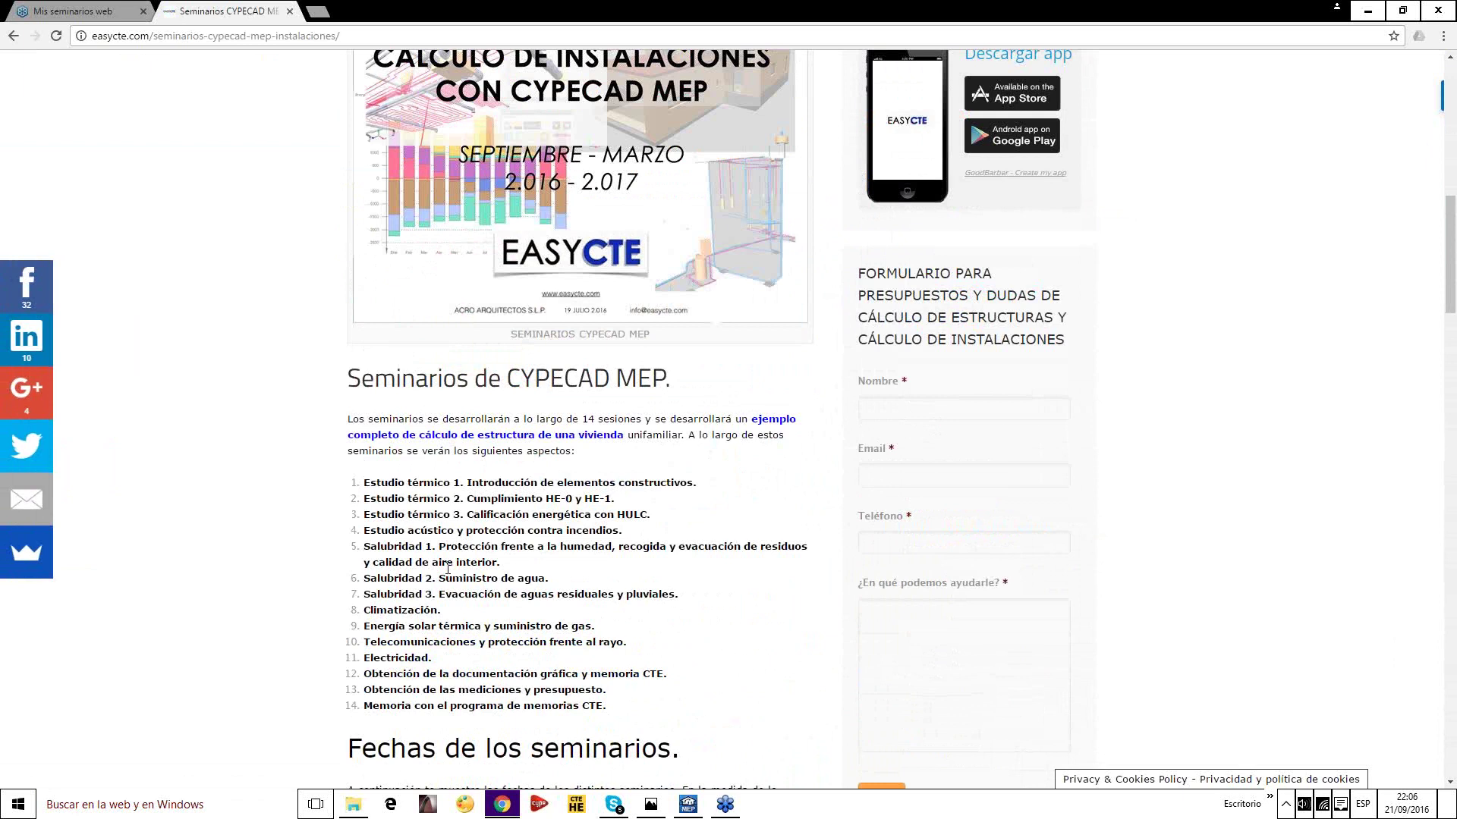
pyautogui.scroll(-2, 624, 378)
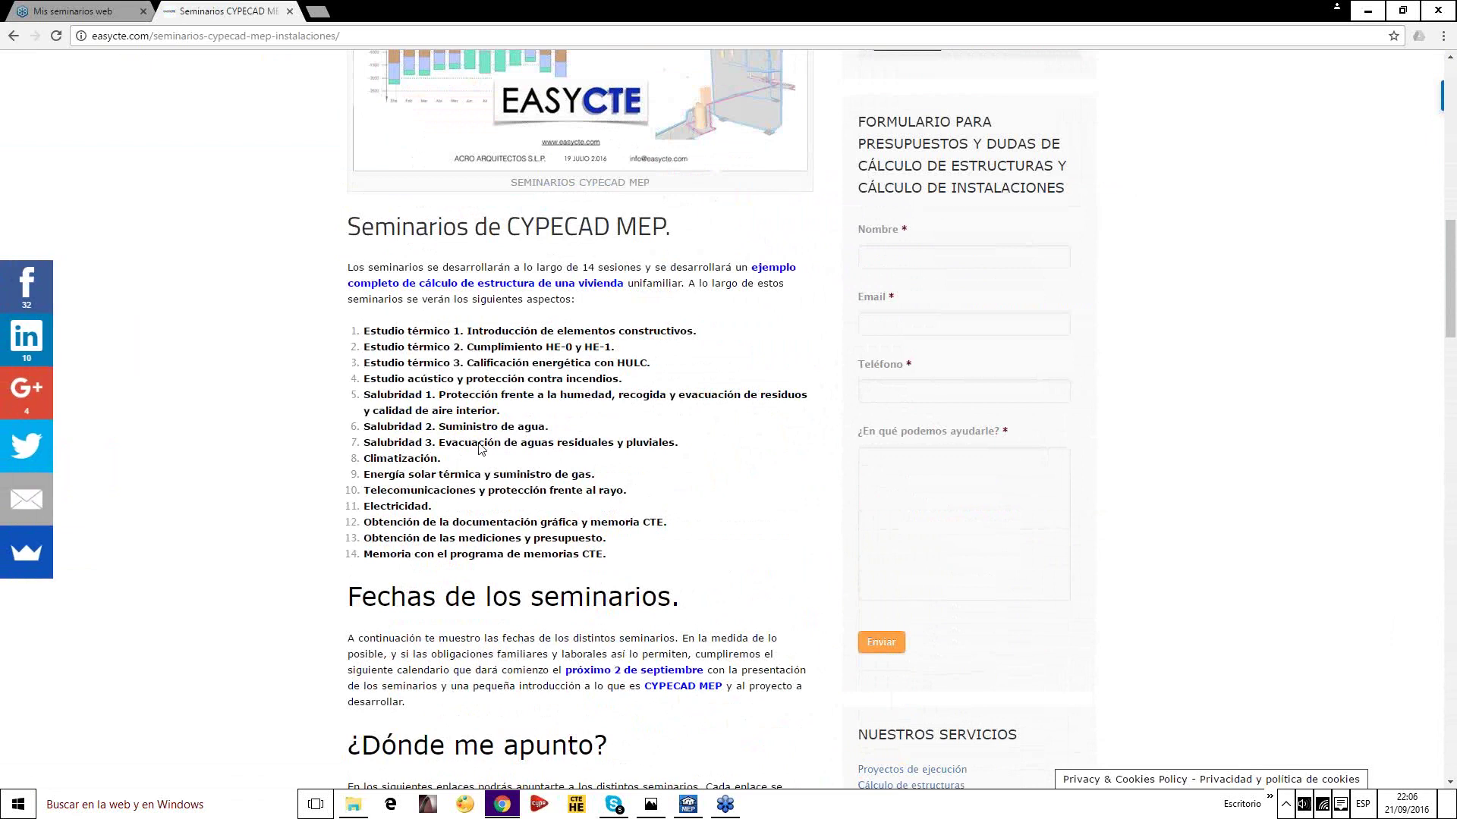
pyautogui.scroll(10, 482, 449)
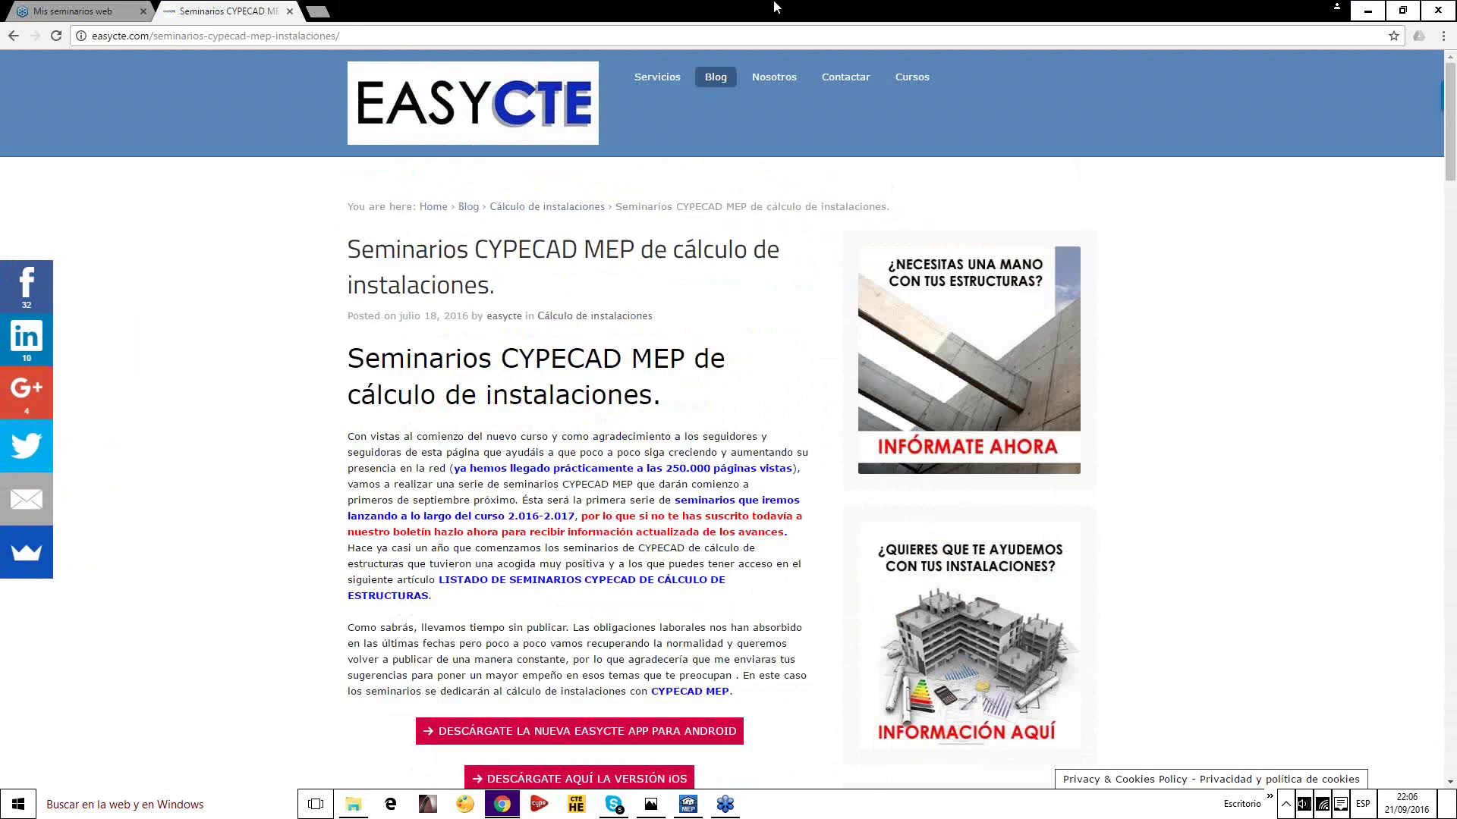
# Minimize the browser and the seminar cover image, and switch to CYPECAD MEP
pyautogui.click(1375, 10)
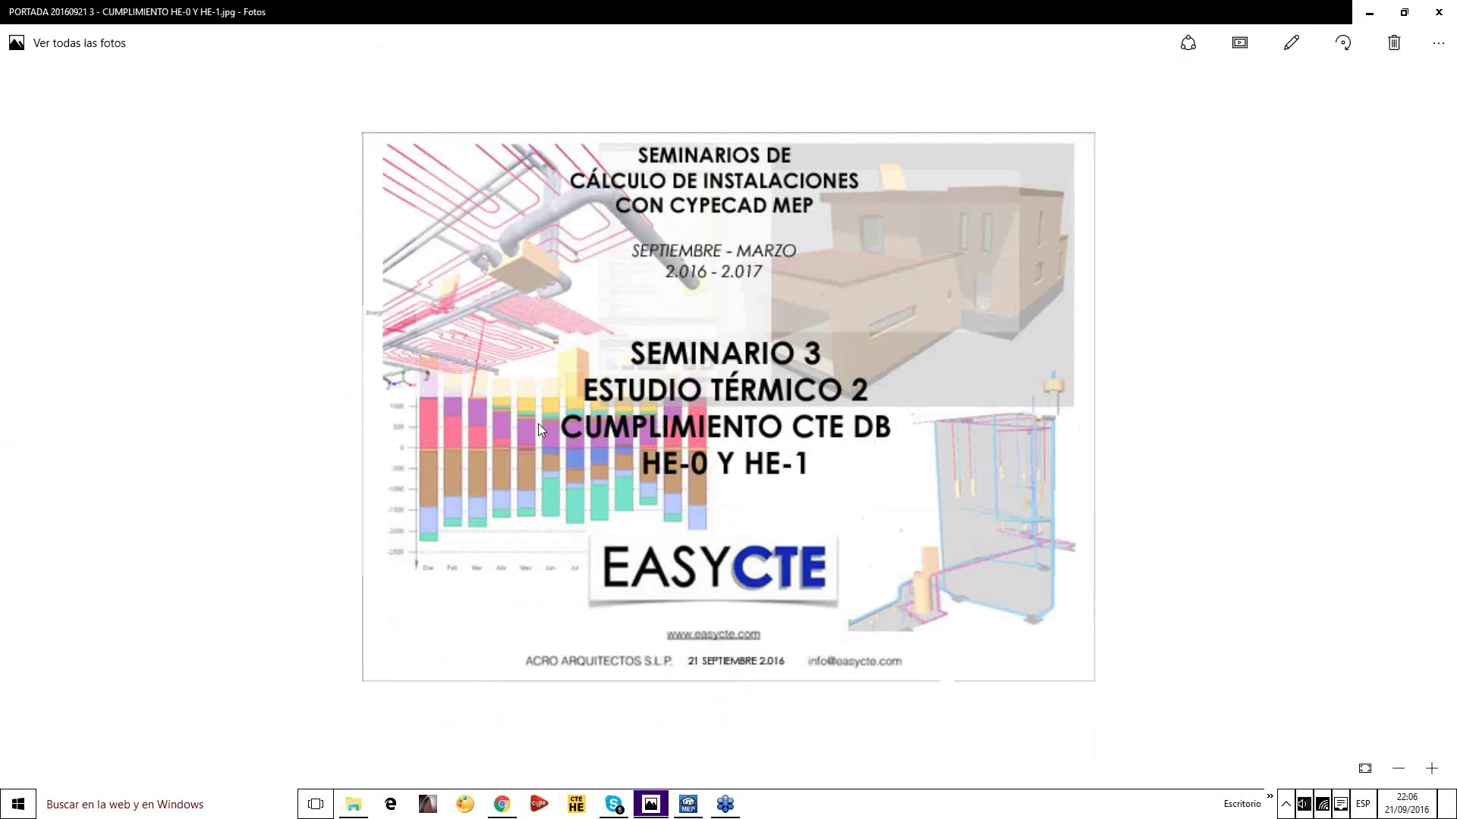
pyautogui.click(1368, 14)
pyautogui.click(687, 804)
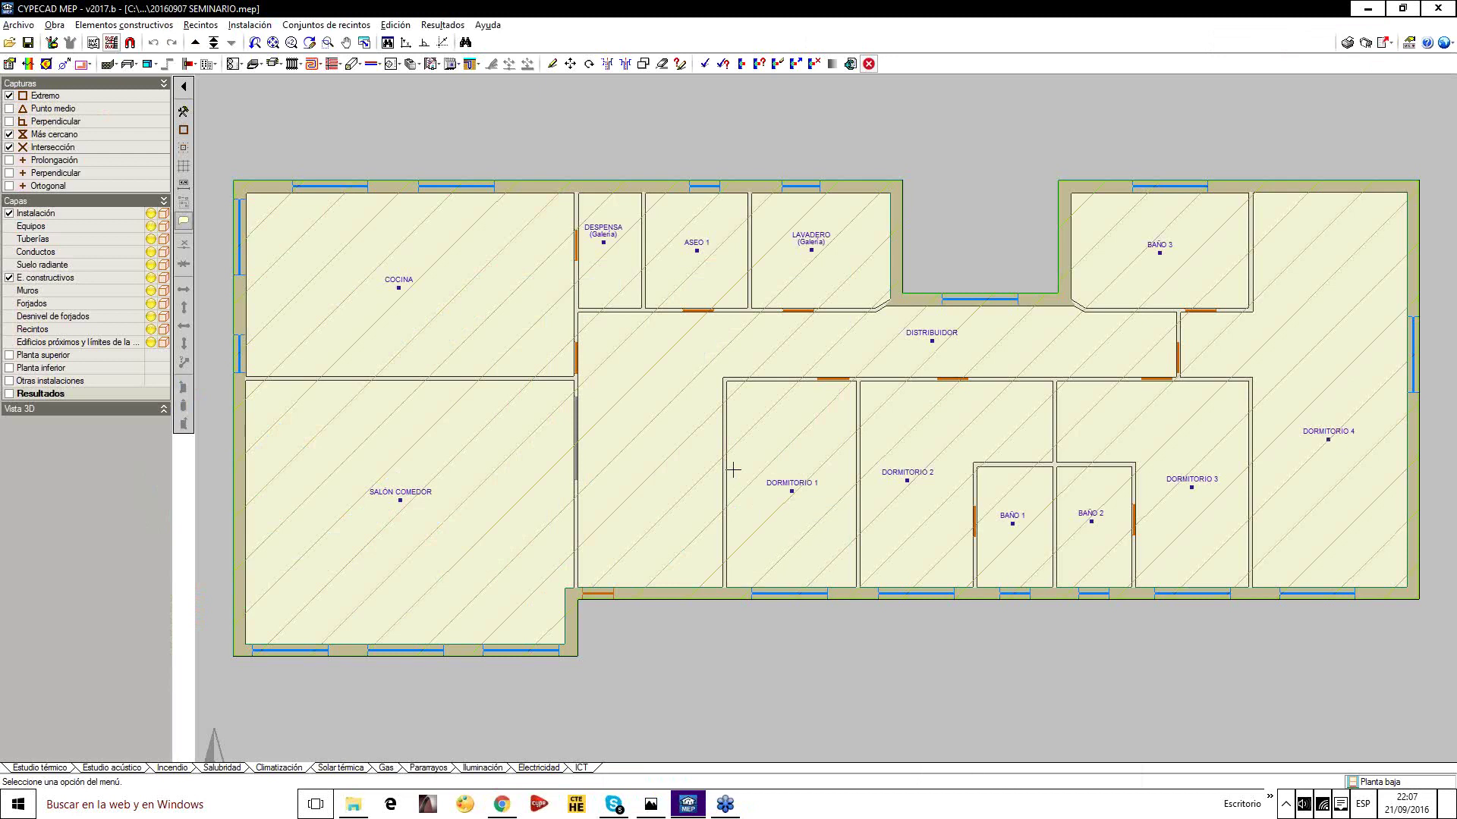
# Display the BAJA template view beneath the ground floor plan
pyautogui.click(131, 43)
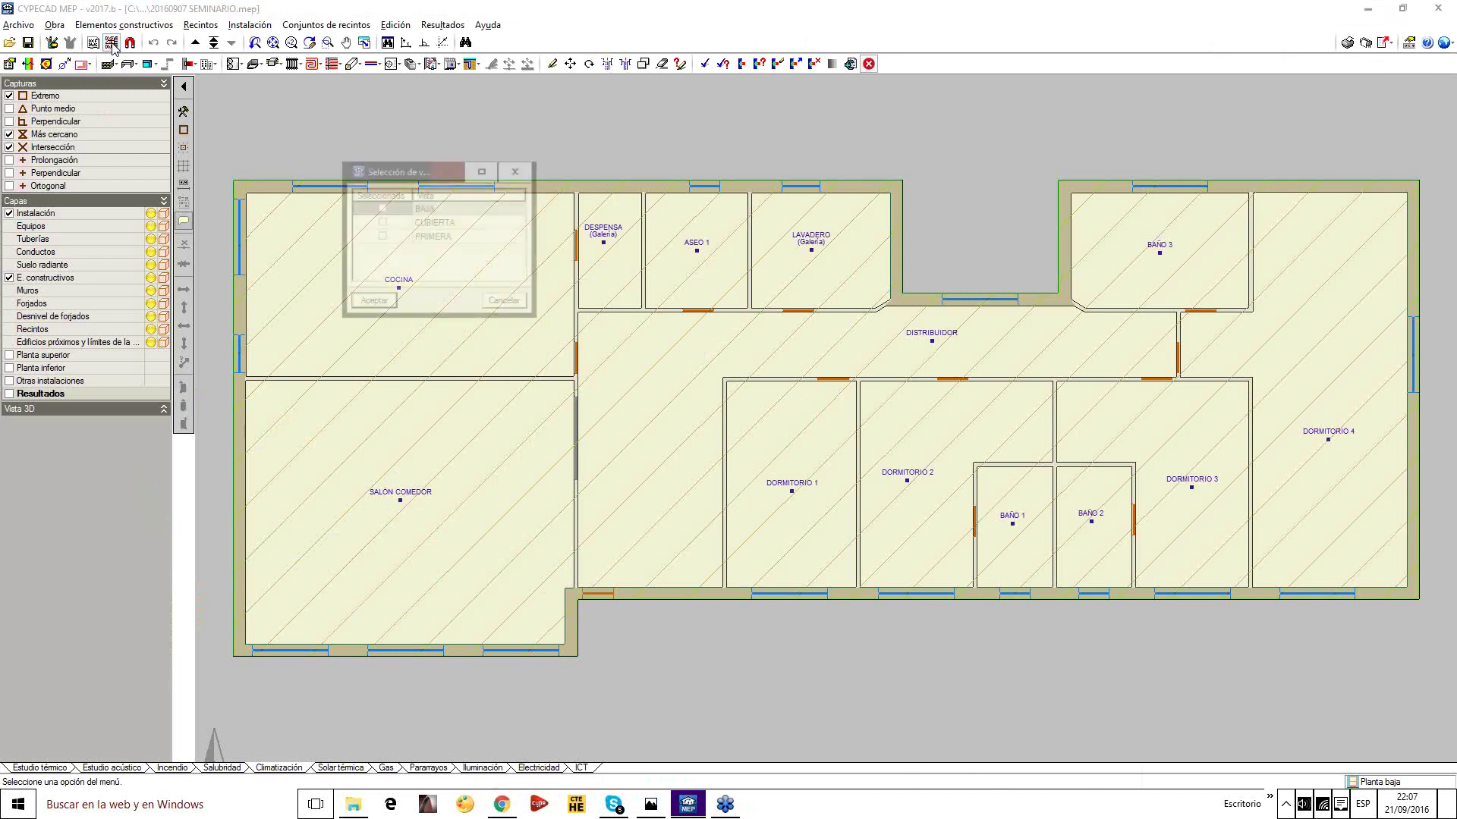
pyautogui.rightClick(385, 203)
pyautogui.click(429, 199)
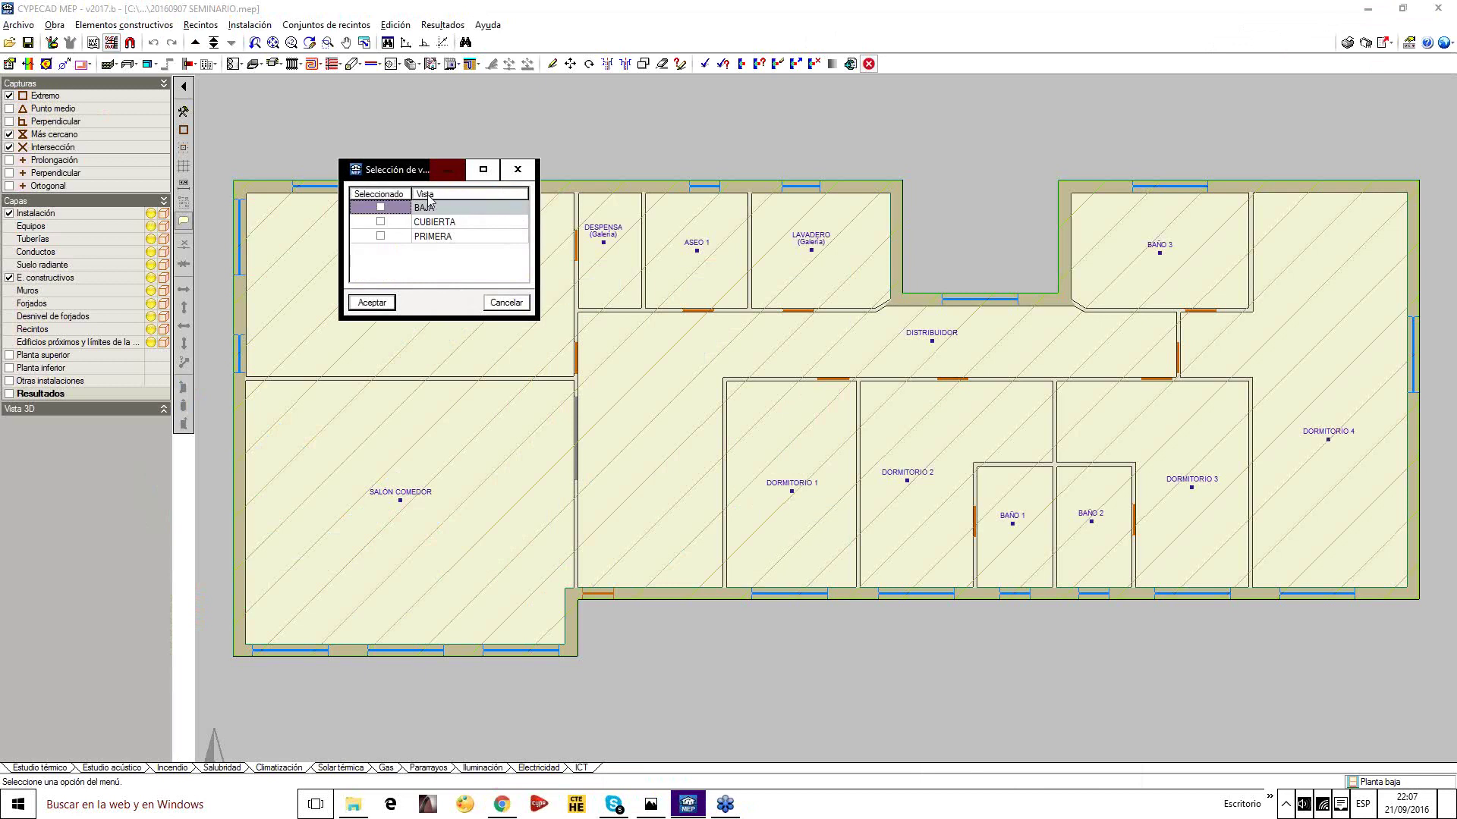
pyautogui.click(380, 207)
pyautogui.click(372, 303)
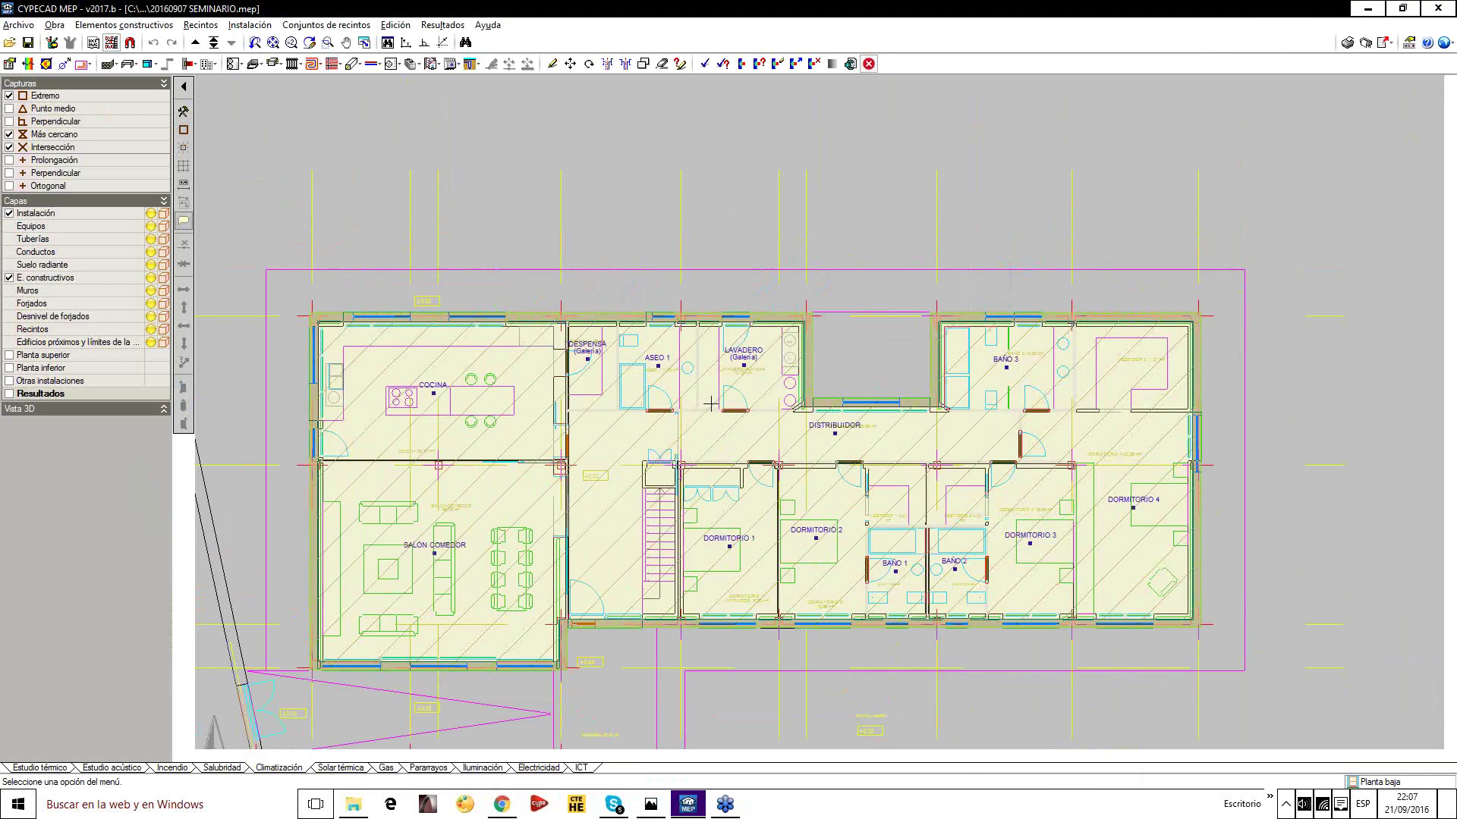
pyautogui.scroll(-1, 707, 408)
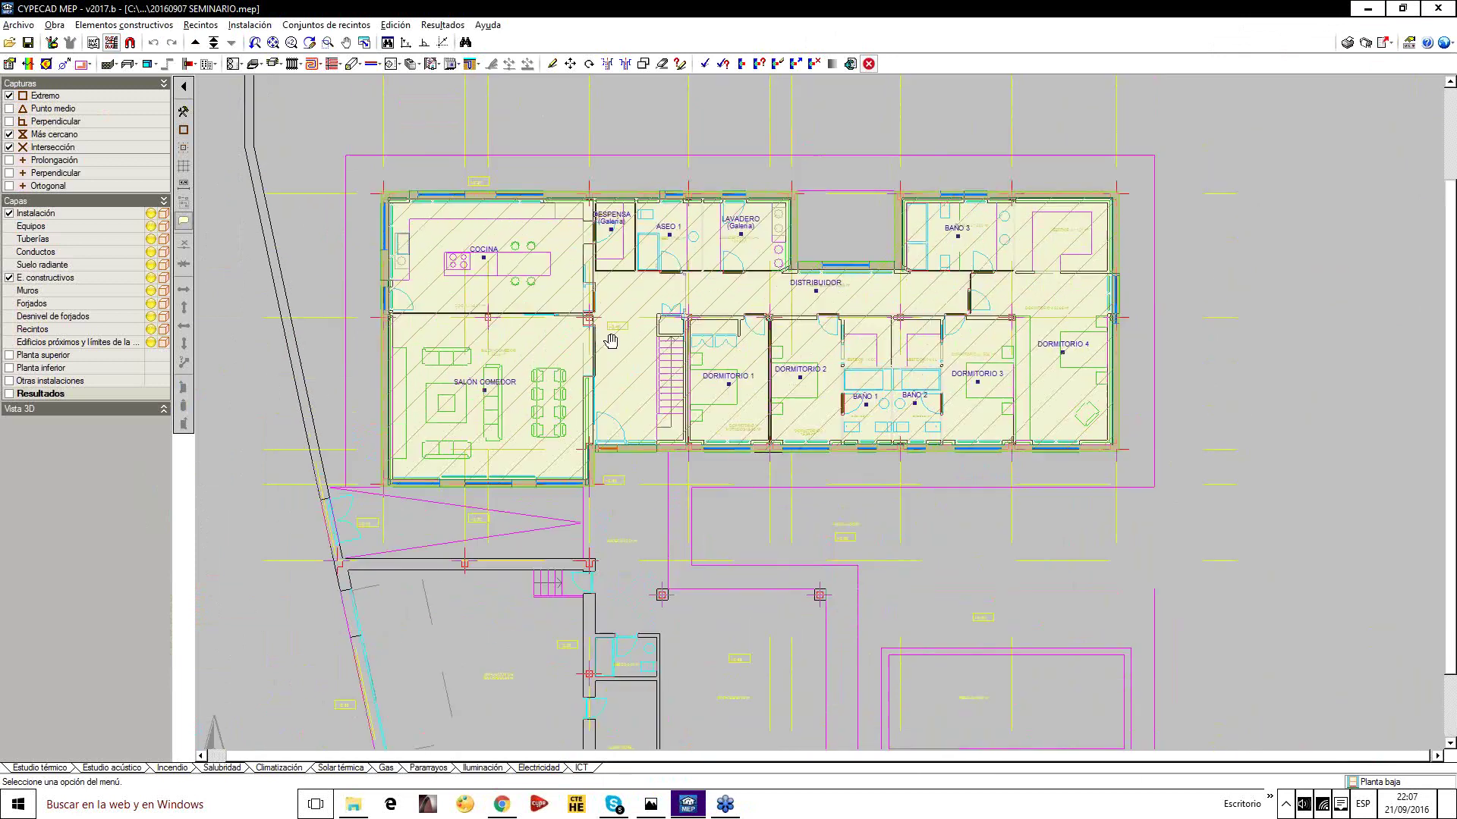
# Open a 3D view of all floors with only Climatización and orbit it towards the front facade
pyautogui.click(54, 24)
pyautogui.click(93, 316)
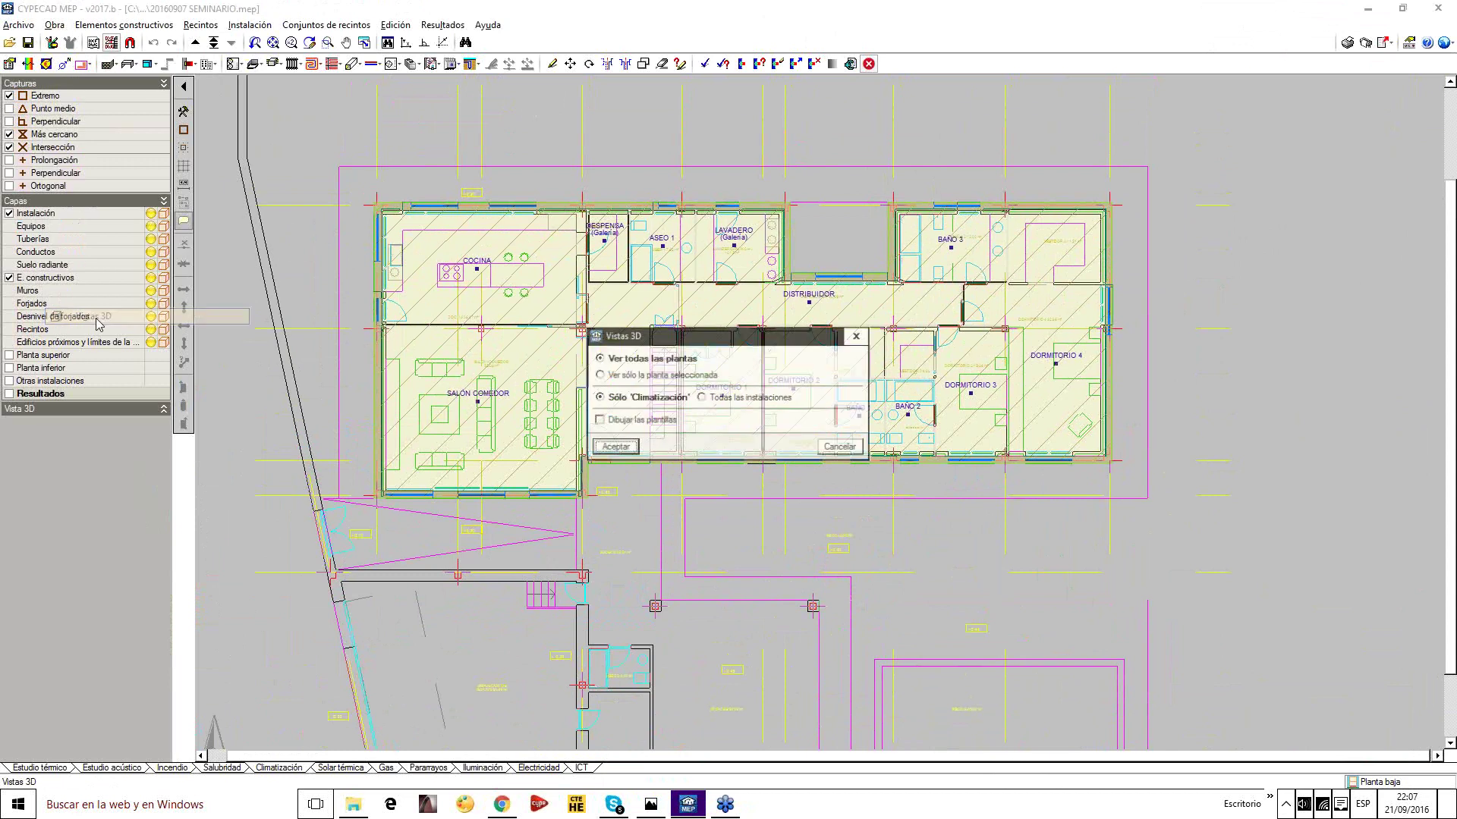
pyautogui.click(614, 448)
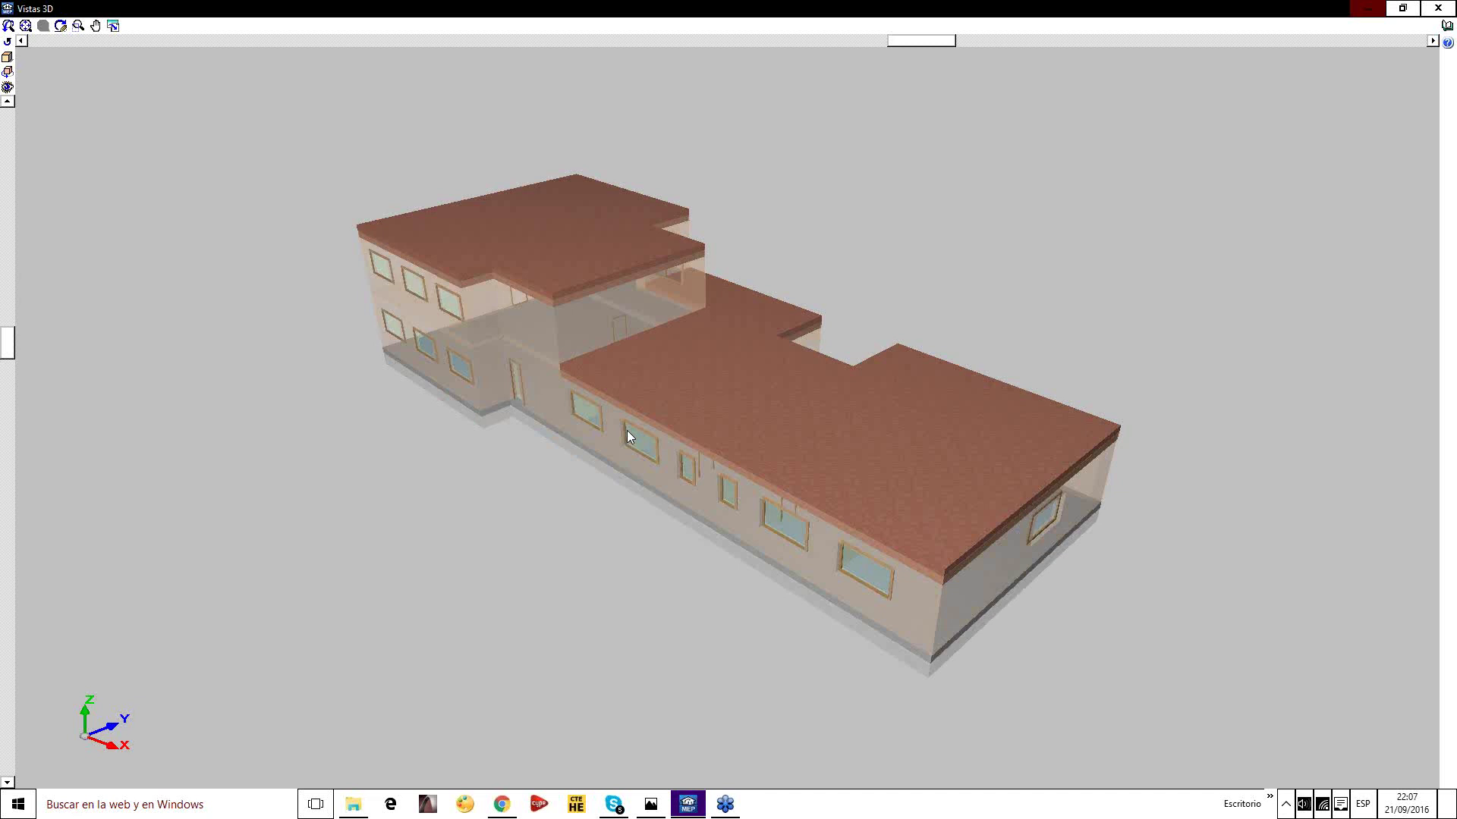
pyautogui.moveTo(626, 430); pyautogui.dragTo(629, 329)
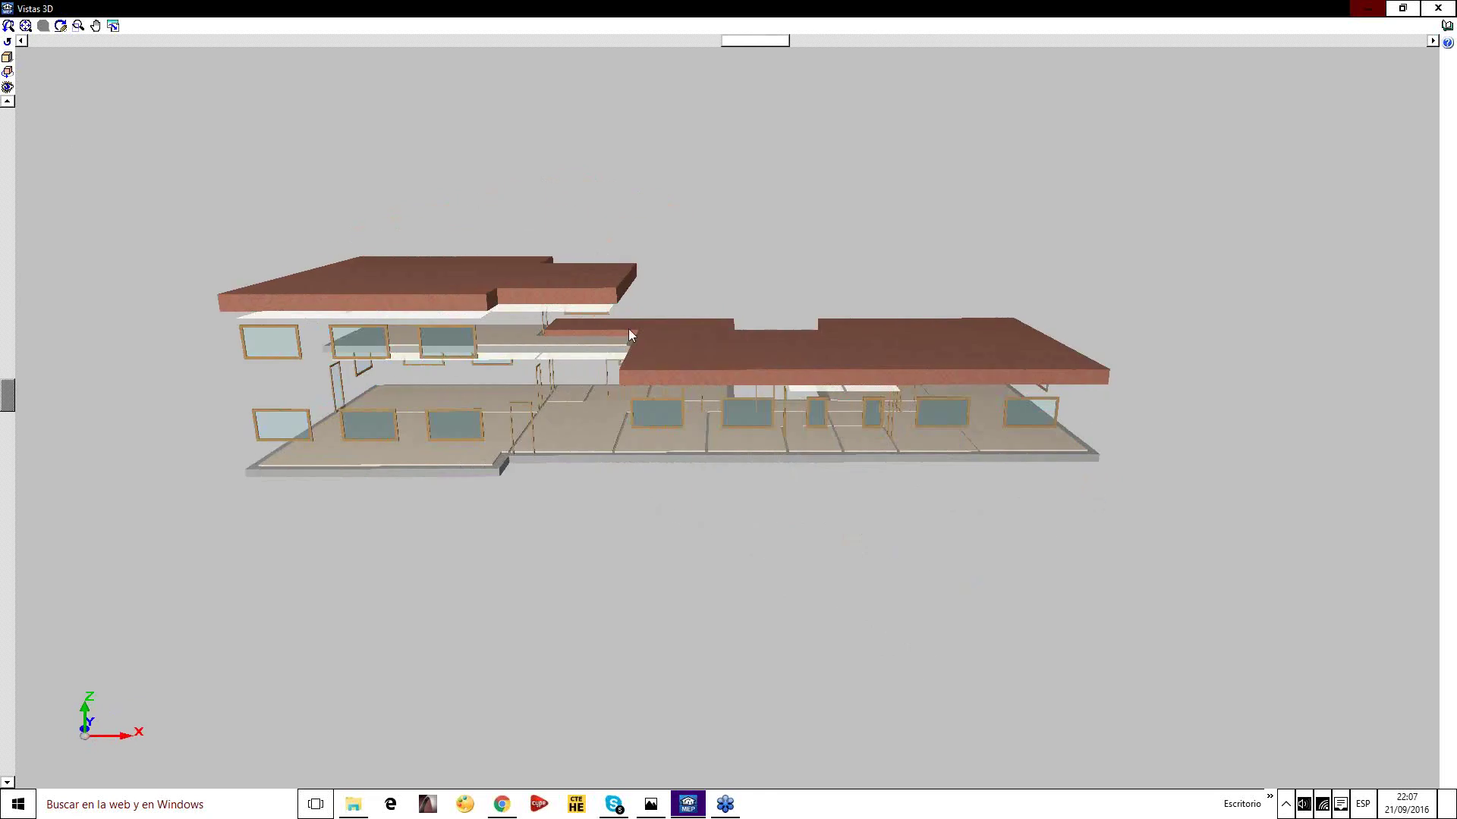
# Turn on the display of all Cerramientos elements in the 3D view and inspect the building from several sides
pyautogui.click(7, 57)
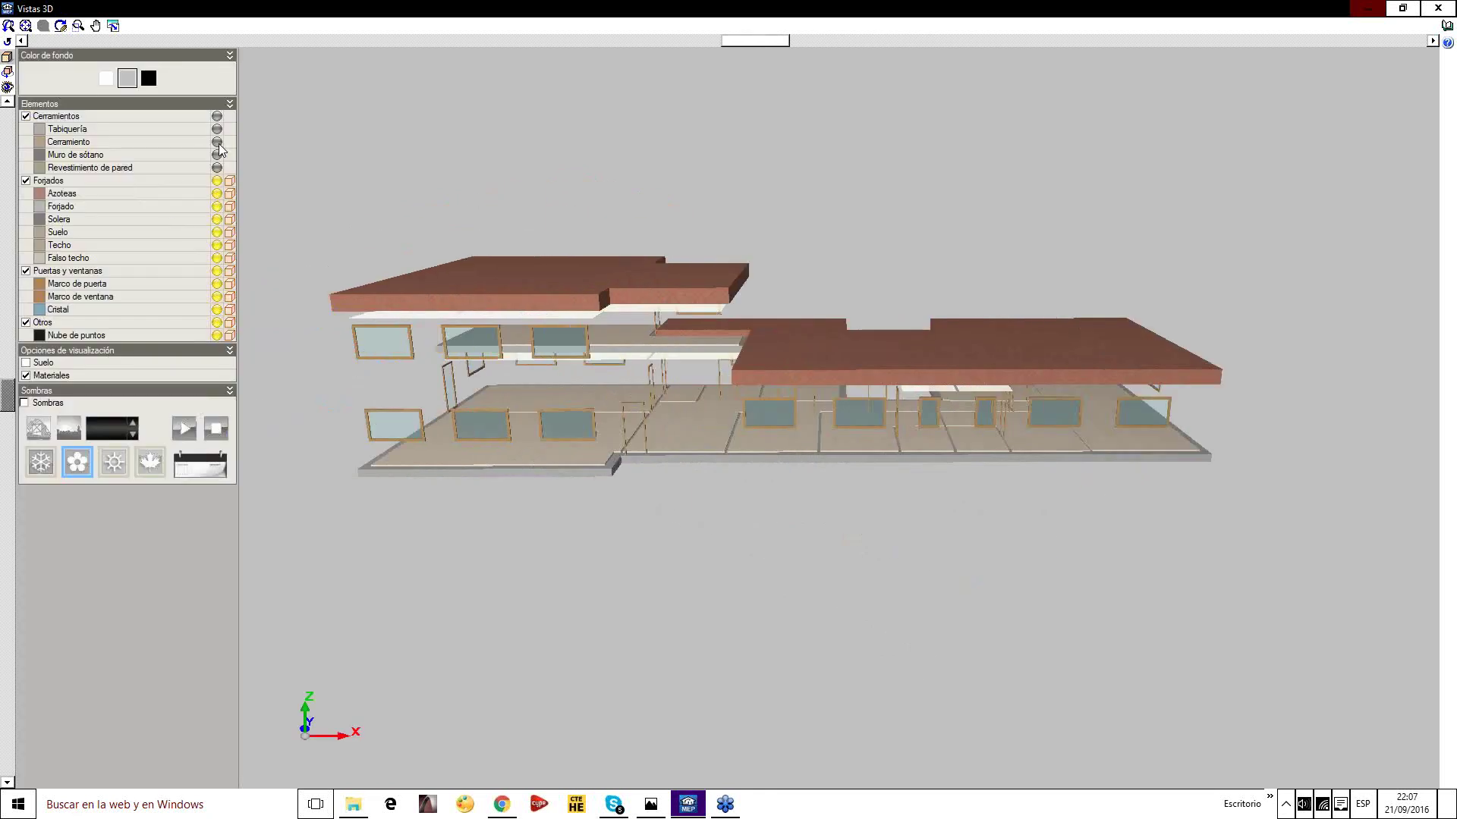
pyautogui.click(217, 116)
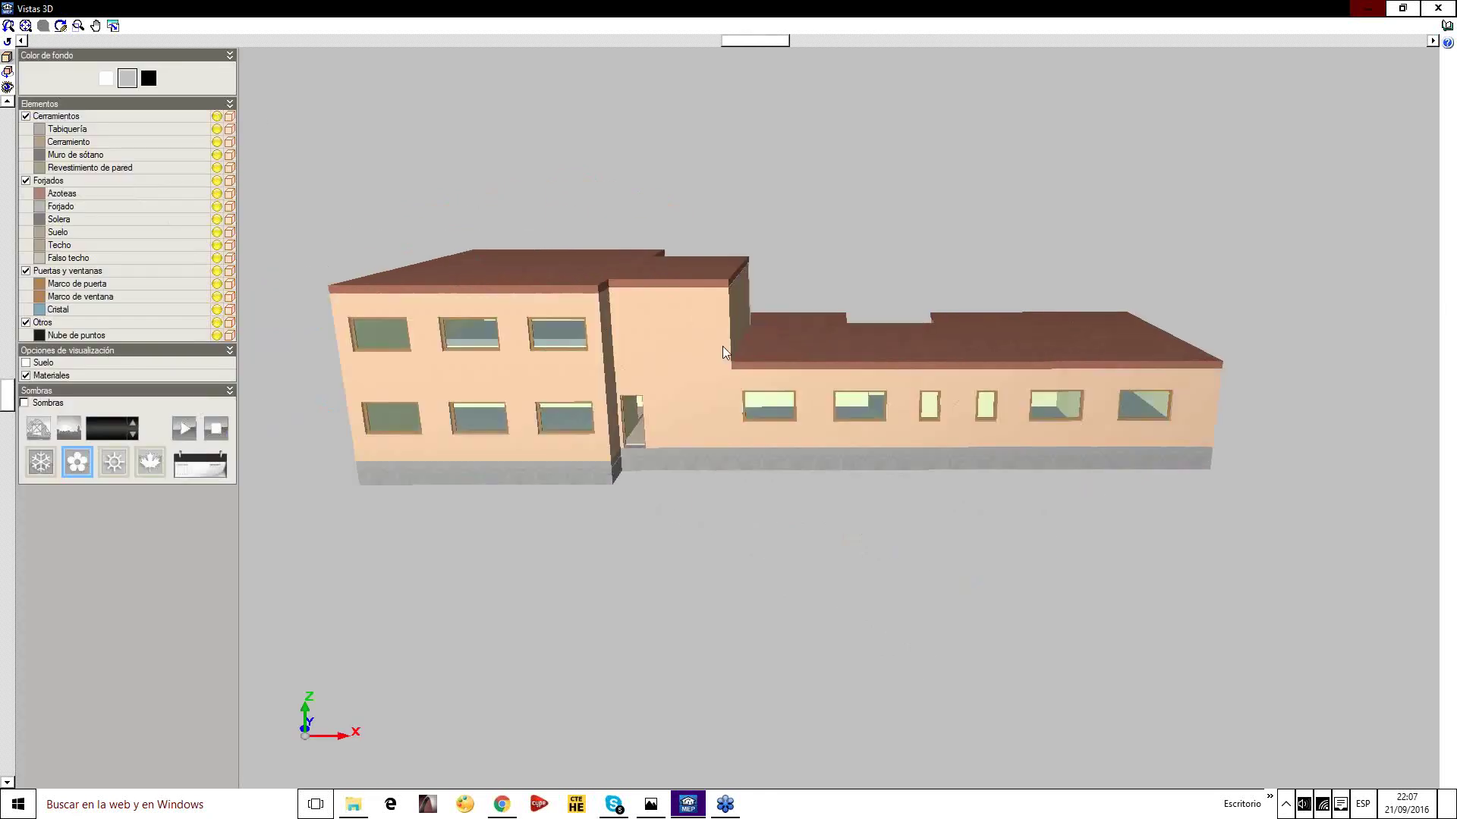
pyautogui.moveTo(819, 436); pyautogui.dragTo(778, 411)
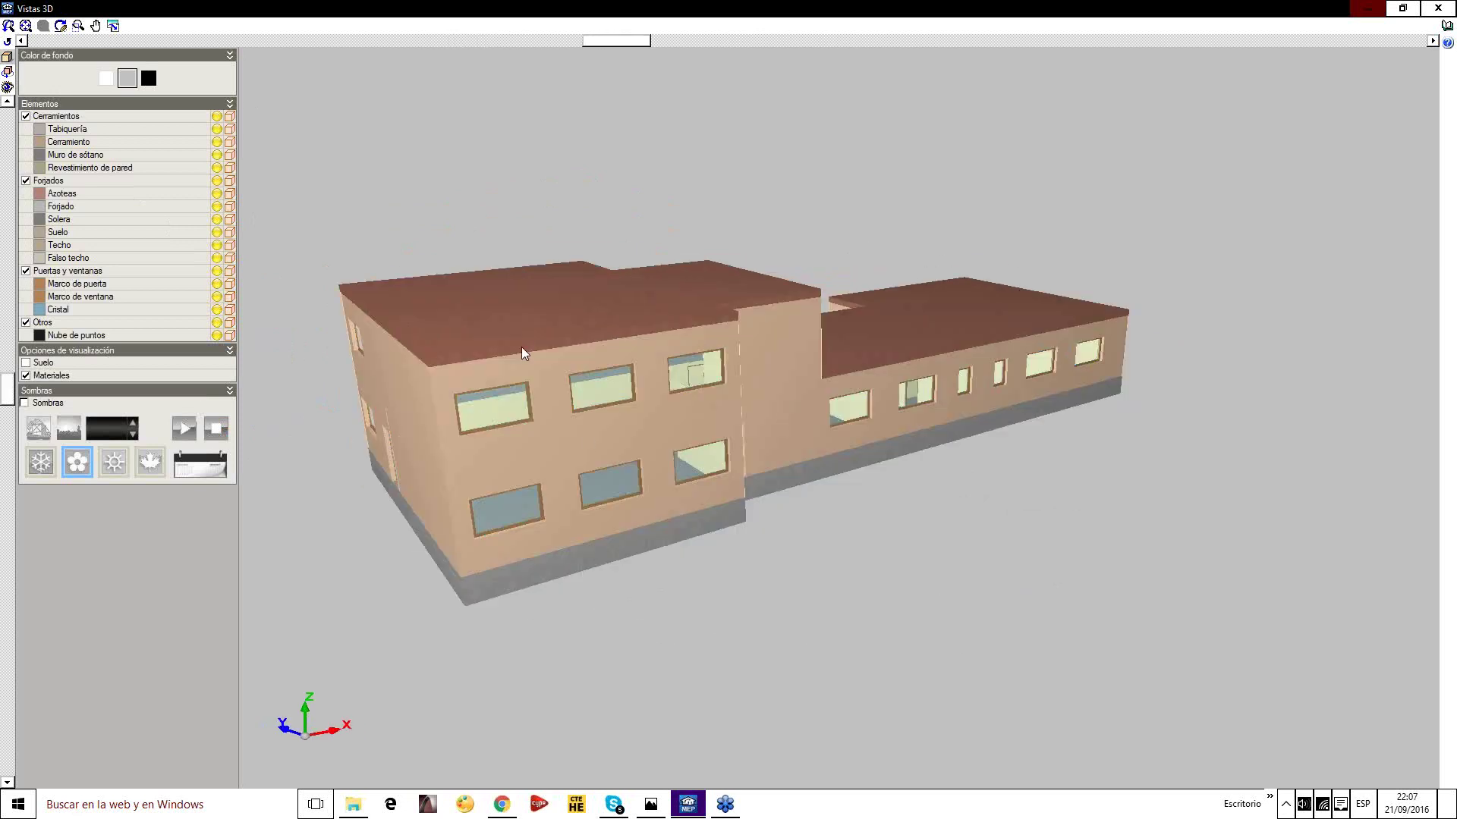
pyautogui.moveTo(521, 347); pyautogui.dragTo(872, 465)
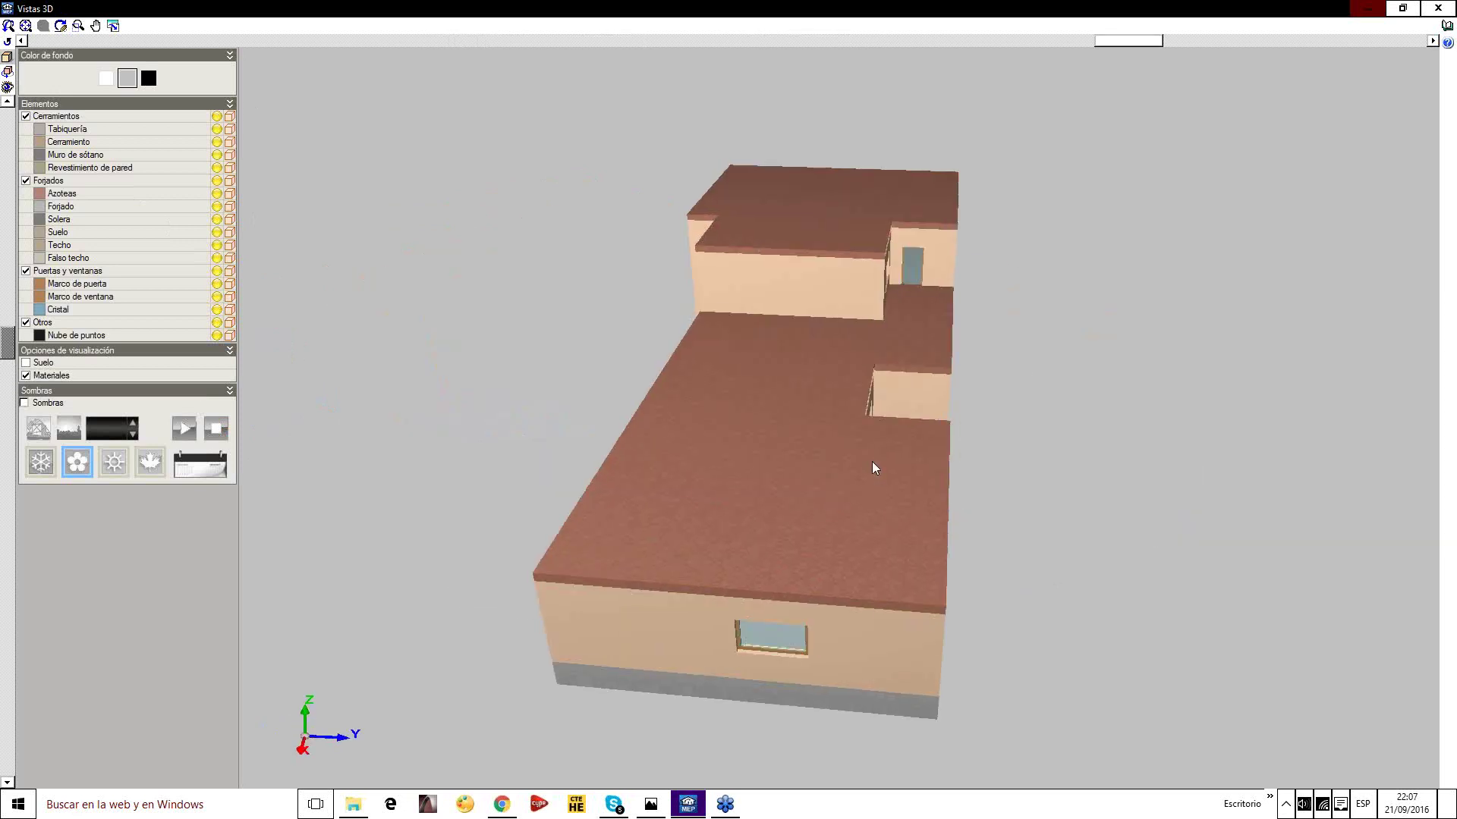
pyautogui.moveTo(868, 393); pyautogui.dragTo(417, 257)
# Choose black as the 3D view's background colour, inspect the building once more, and close the 3D view
pyautogui.click(148, 78)
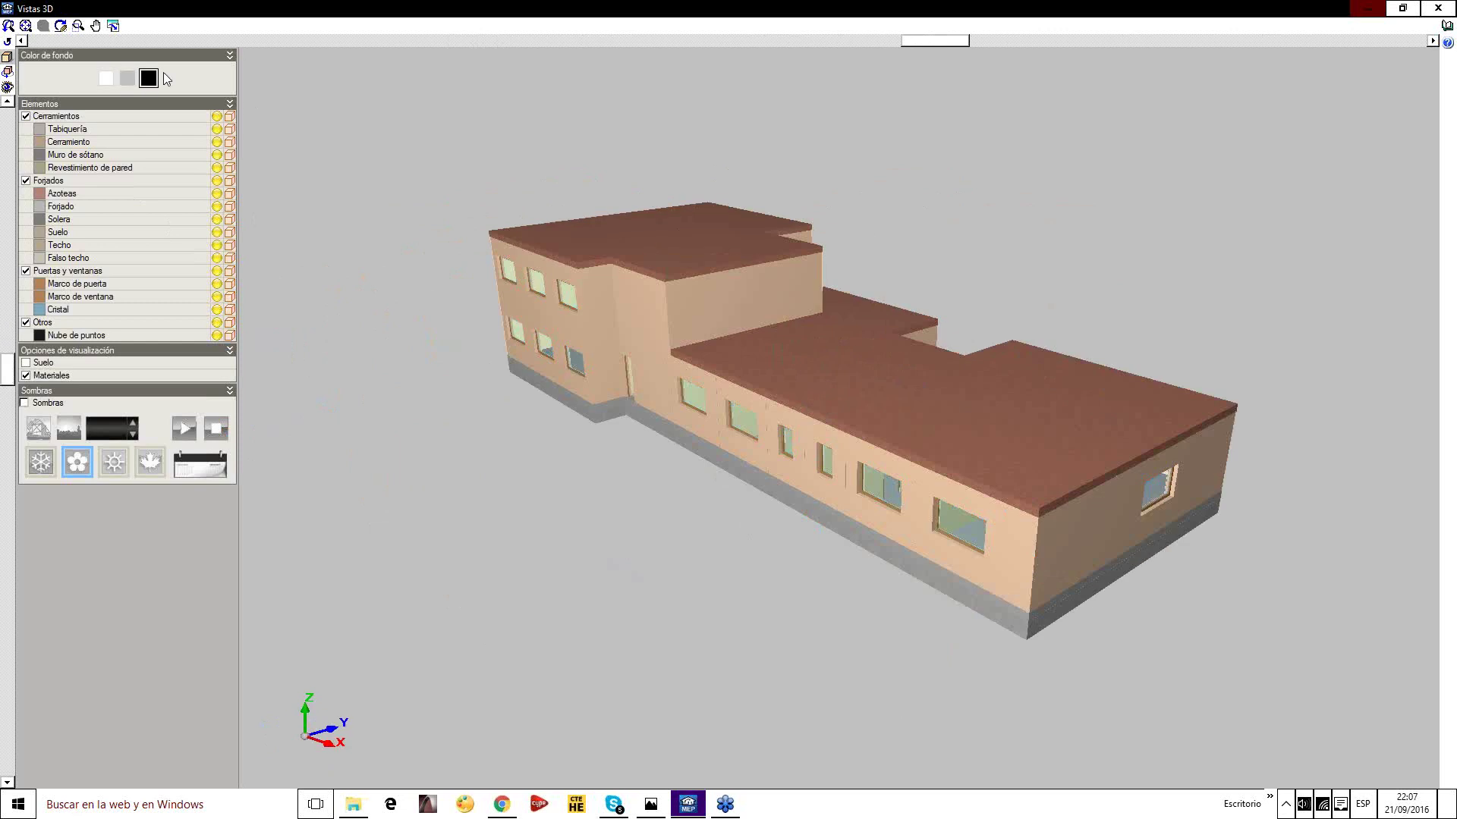
pyautogui.scroll(1, 742, 306)
pyautogui.moveTo(742, 306); pyautogui.dragTo(872, 334)
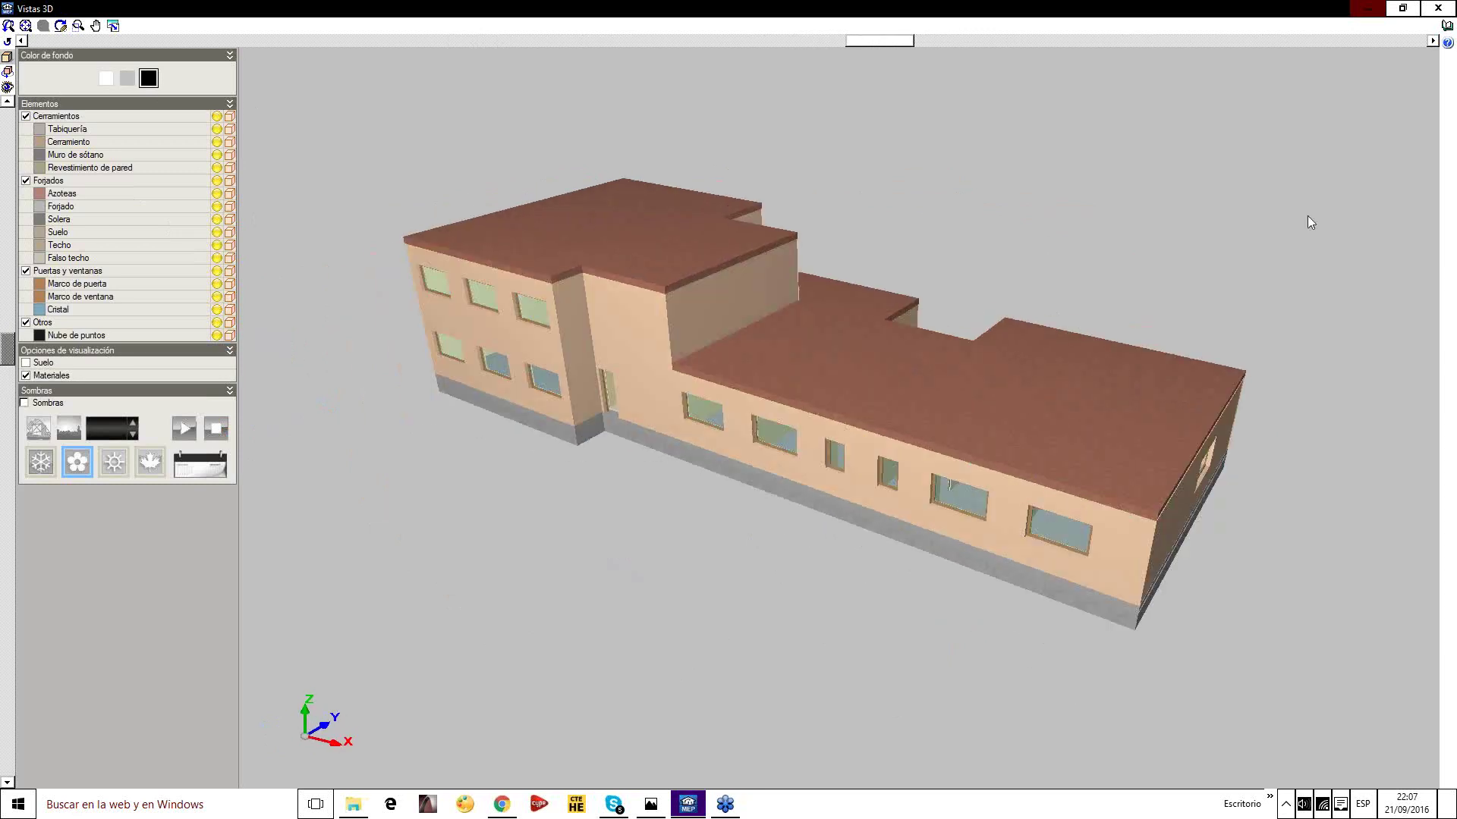
pyautogui.click(1437, 8)
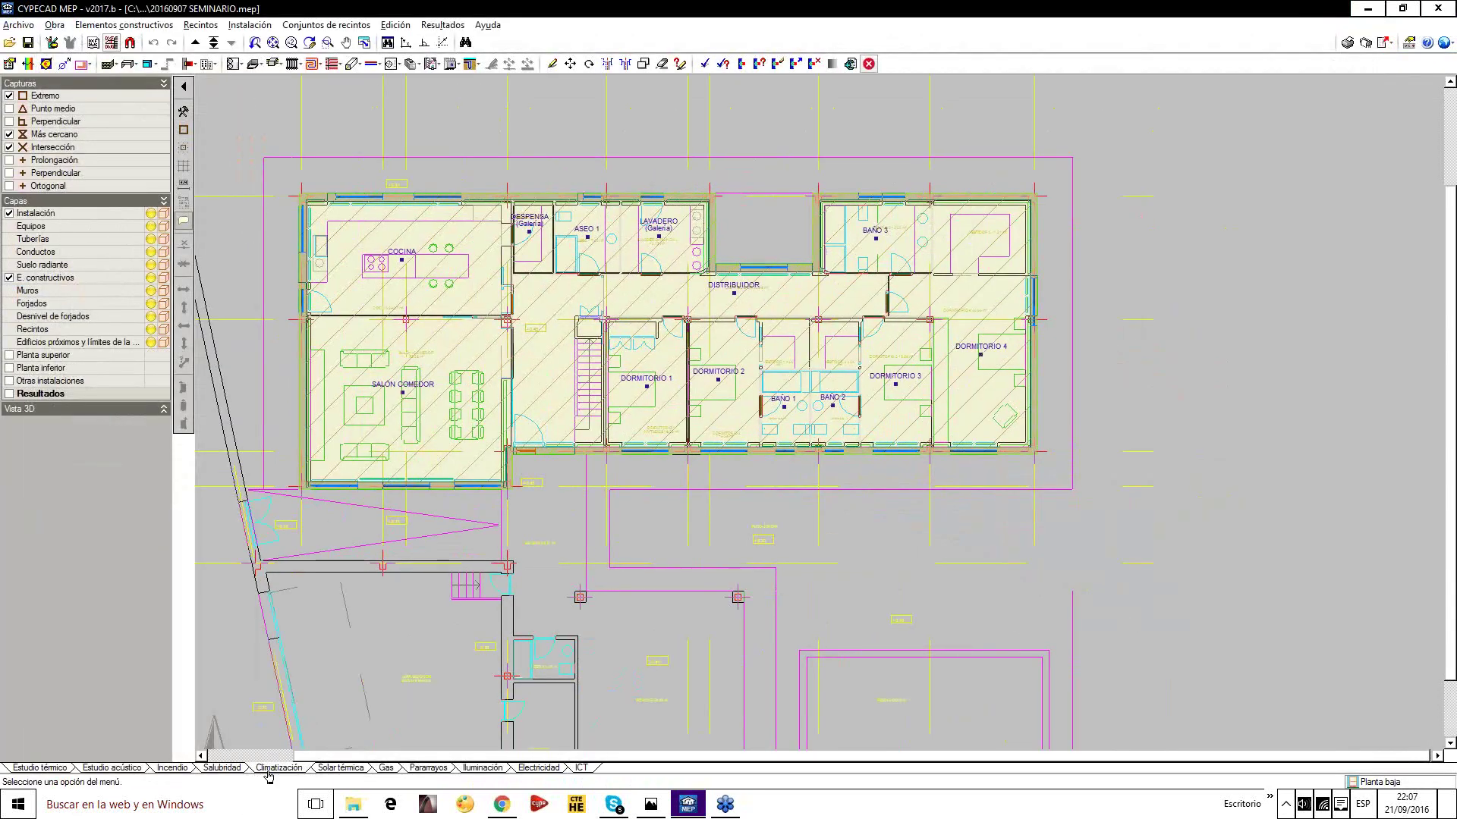
# Switch the project to Estudio térmico and start its calculation
pyautogui.click(53, 769)
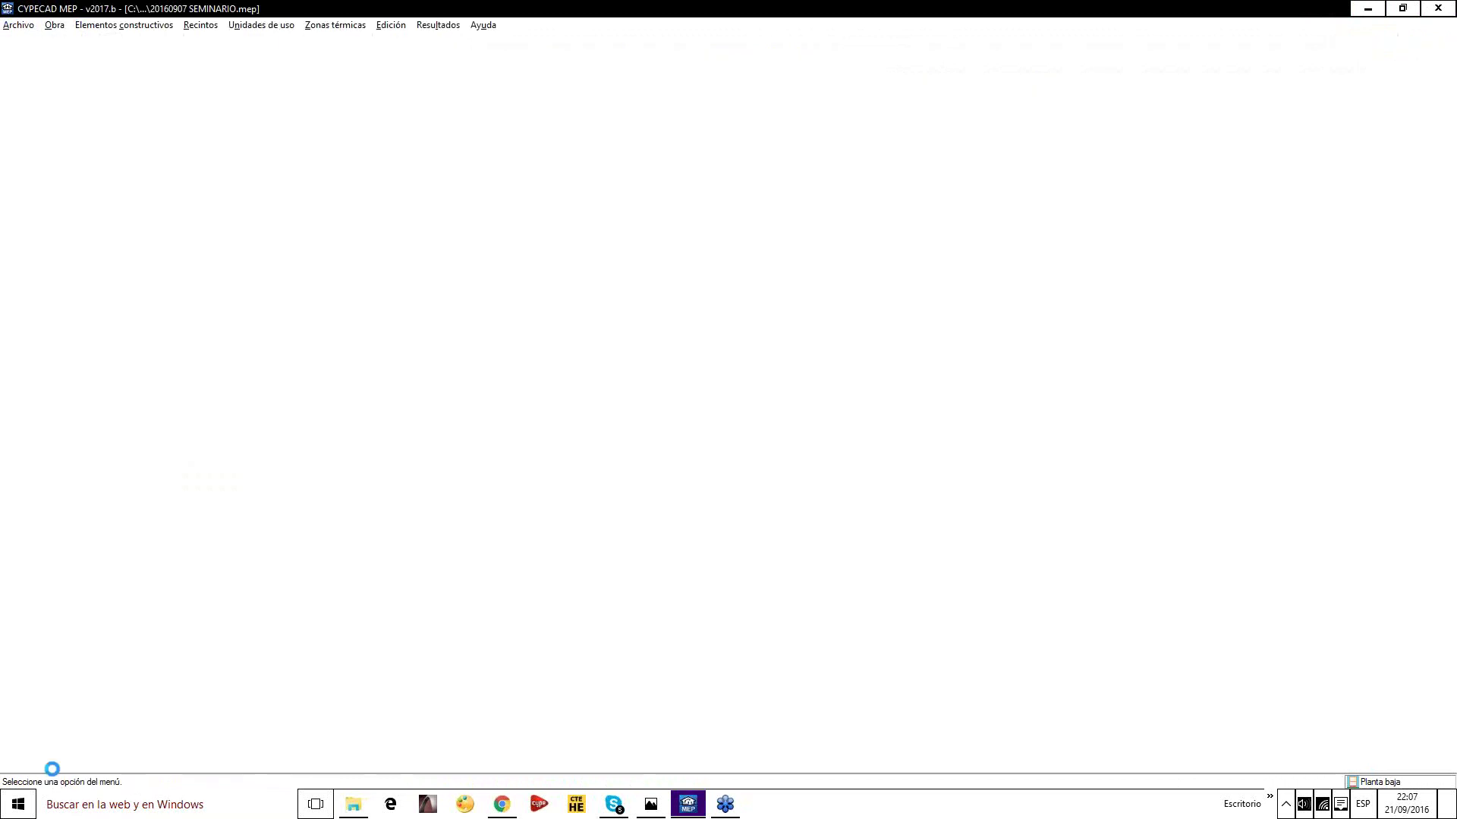
pyautogui.moveTo(617, 446); pyautogui.dragTo(689, 433, button='middle')
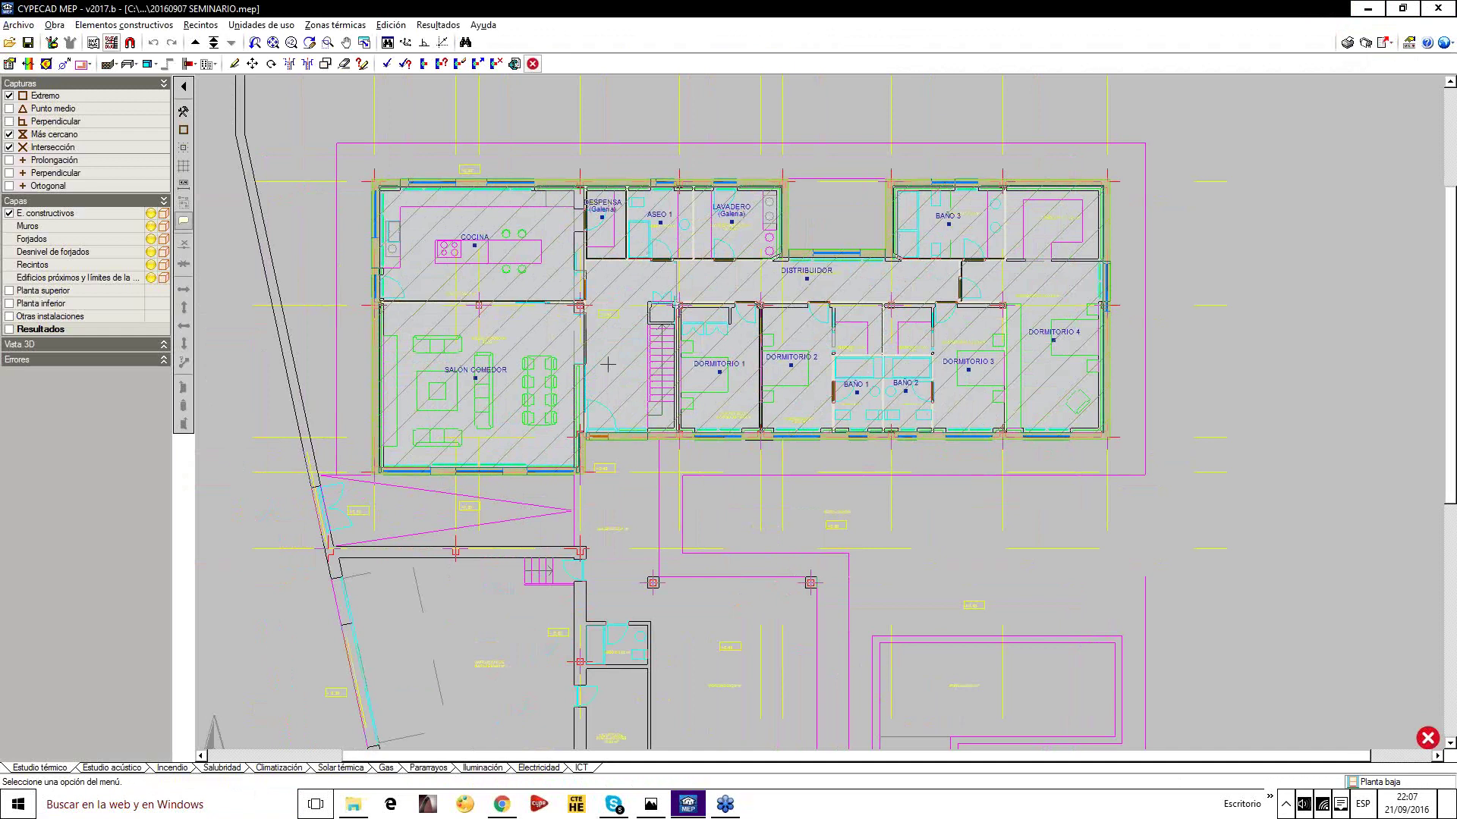
pyautogui.click(386, 65)
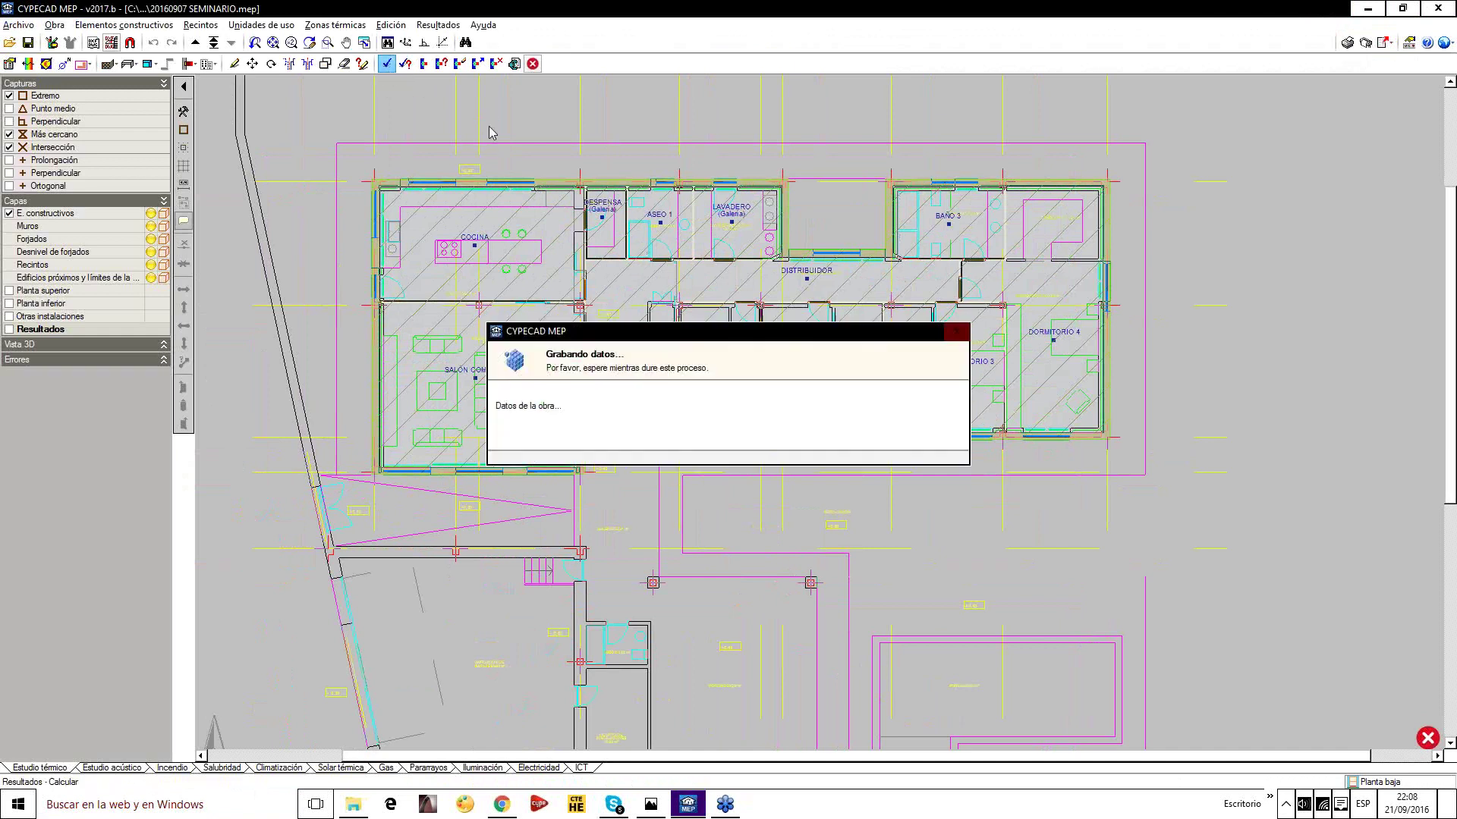
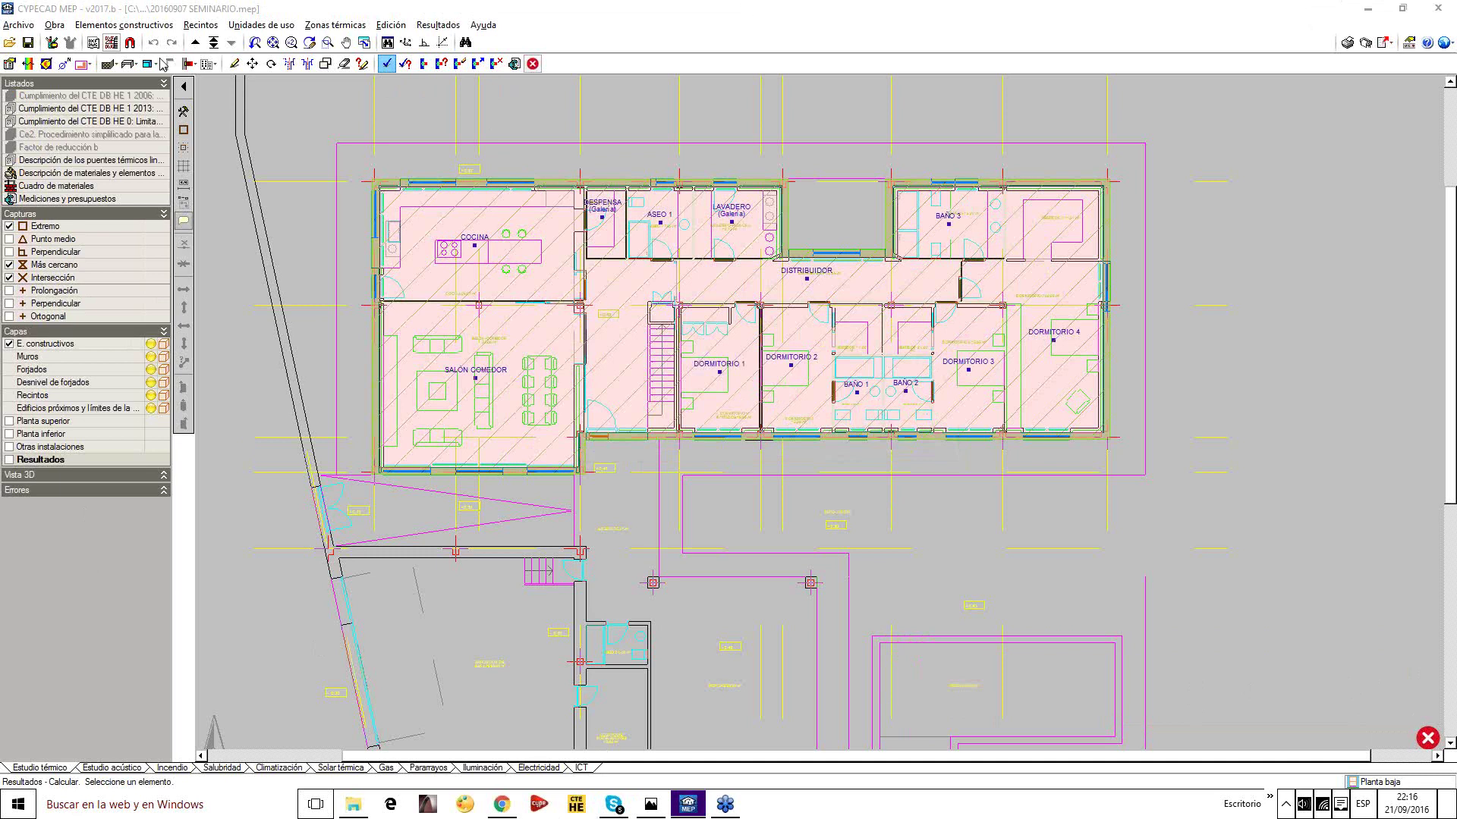
# Inspect the construction layers and thermal properties of the facade wall along COCINA's upper side, leaving them unchanged
pyautogui.click(234, 64)
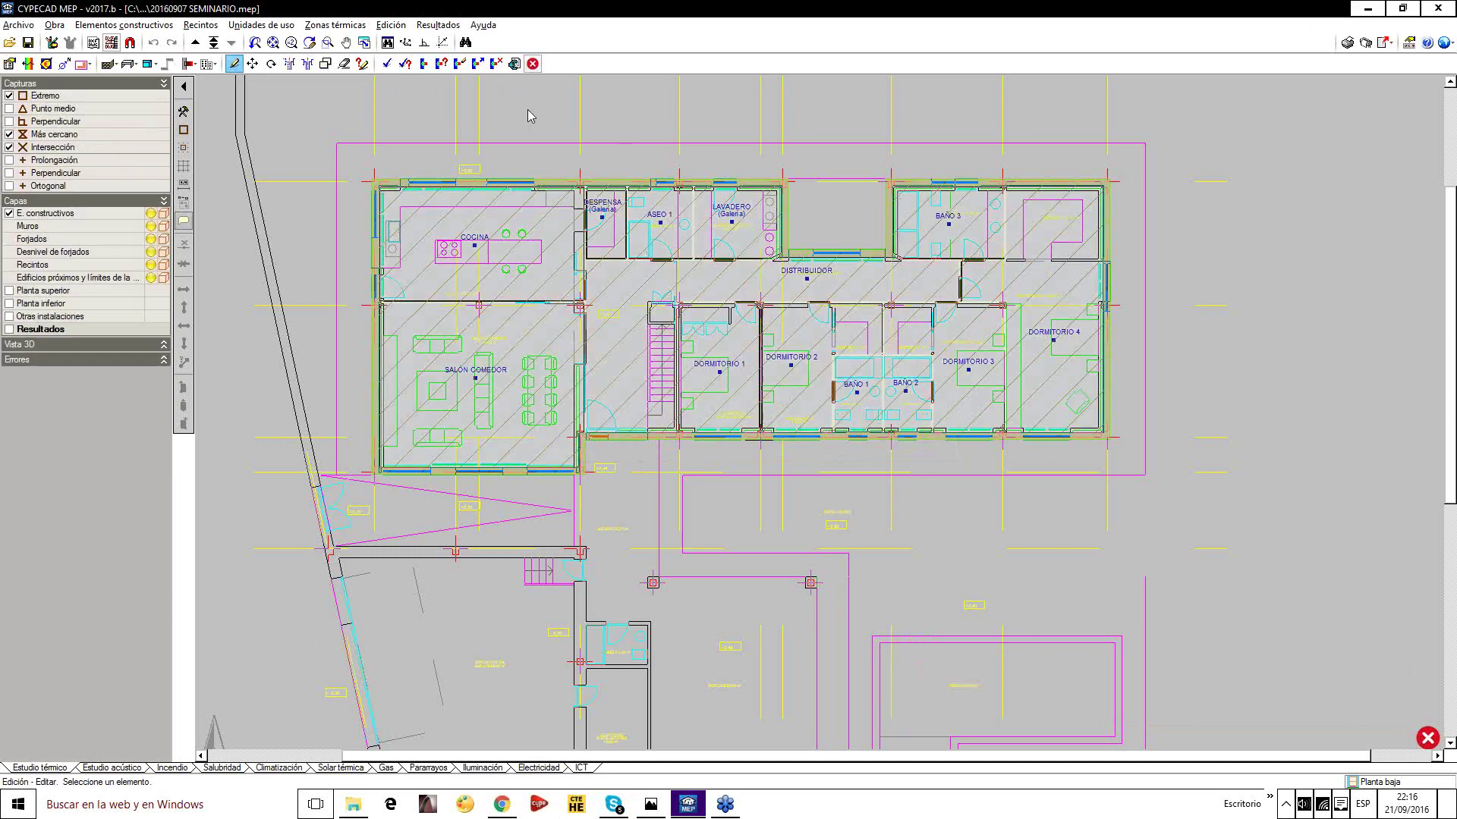
pyautogui.click(567, 184)
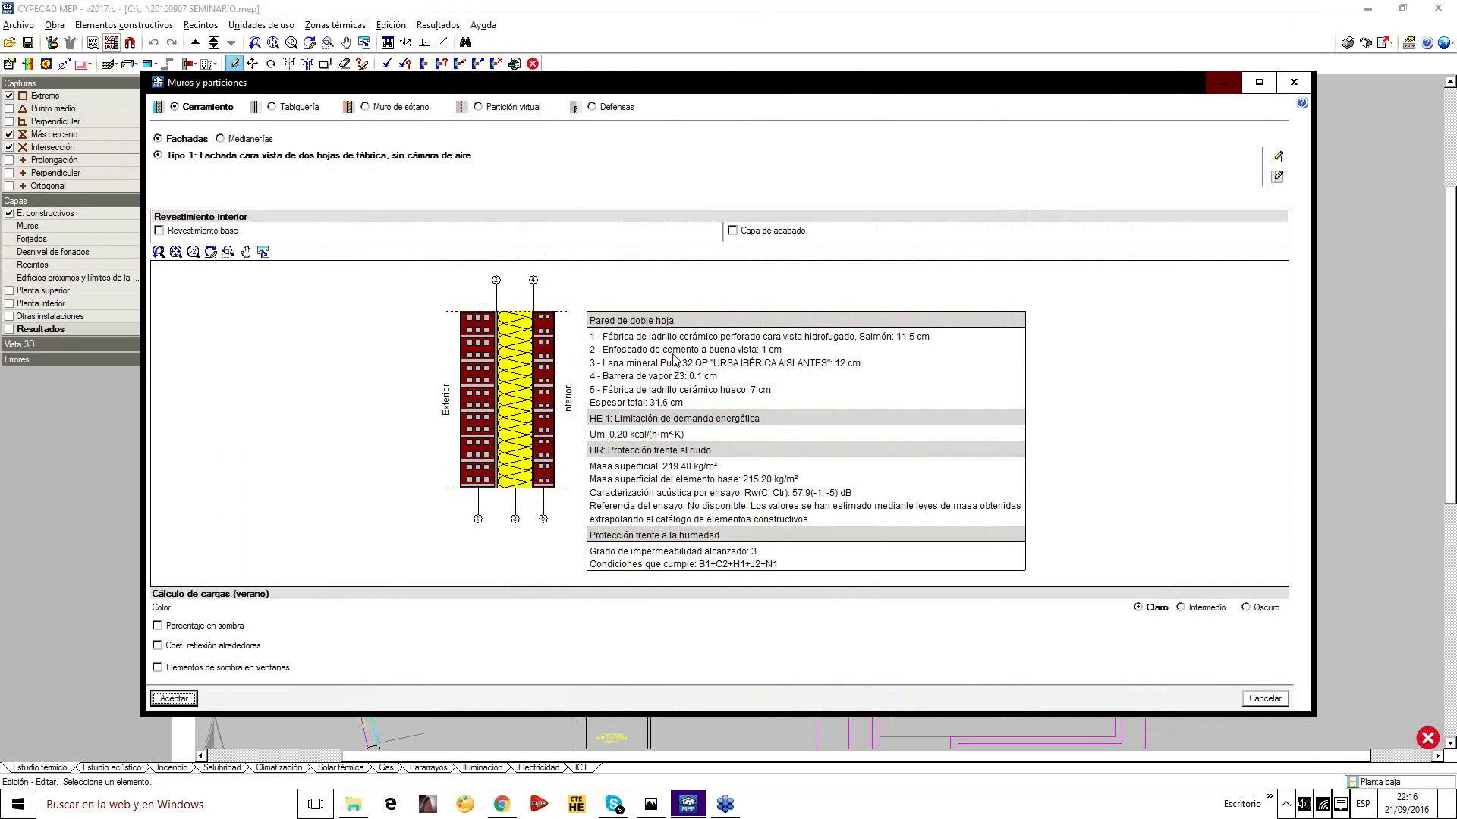
pyautogui.click(1294, 82)
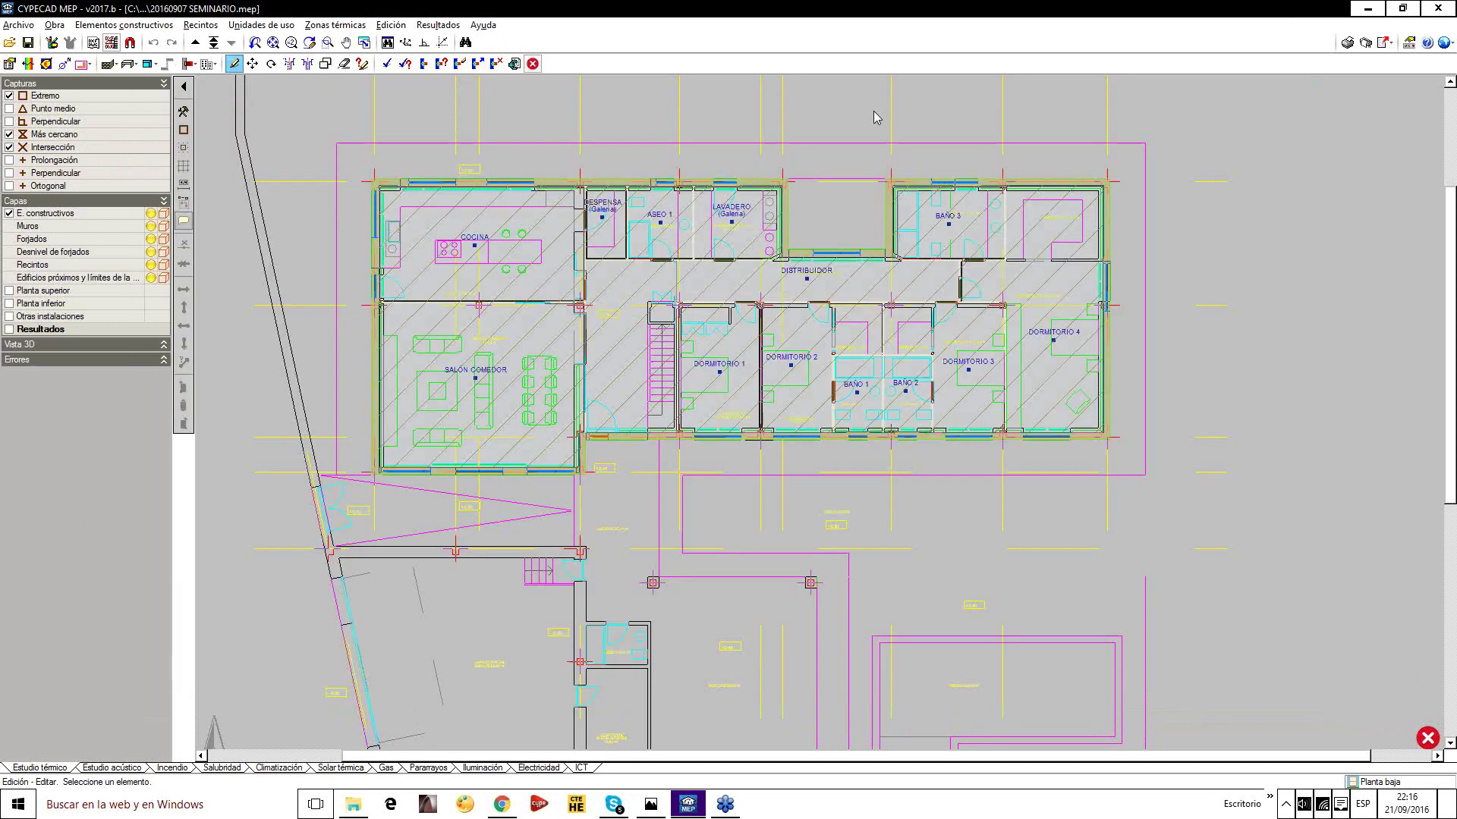
# Inspect the exterior window of ASEO 1 and its Acristalamiento con cámara settings, discarding any changes
pyautogui.click(659, 182)
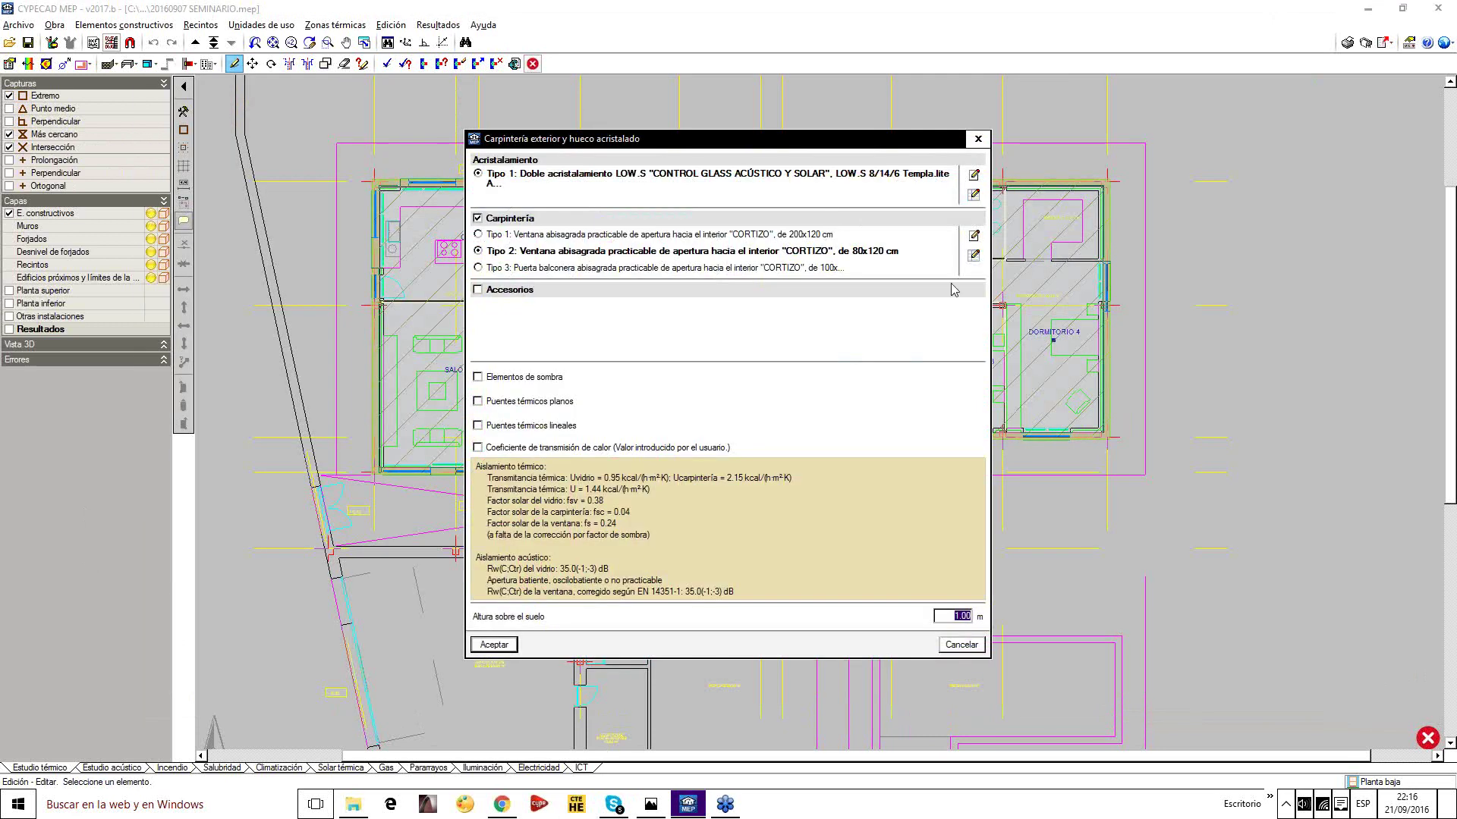
pyautogui.click(974, 174)
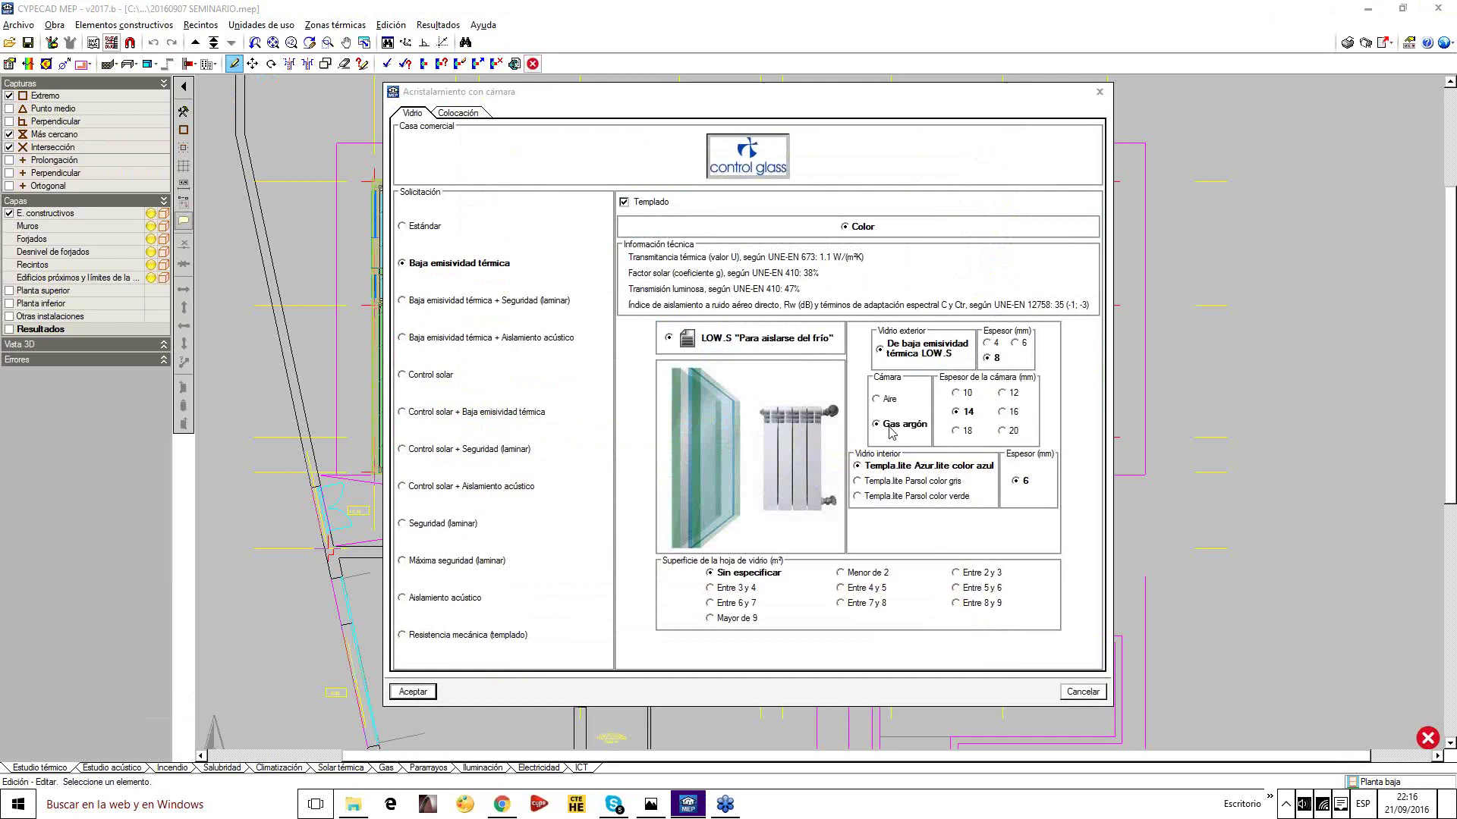
pyautogui.click(1099, 91)
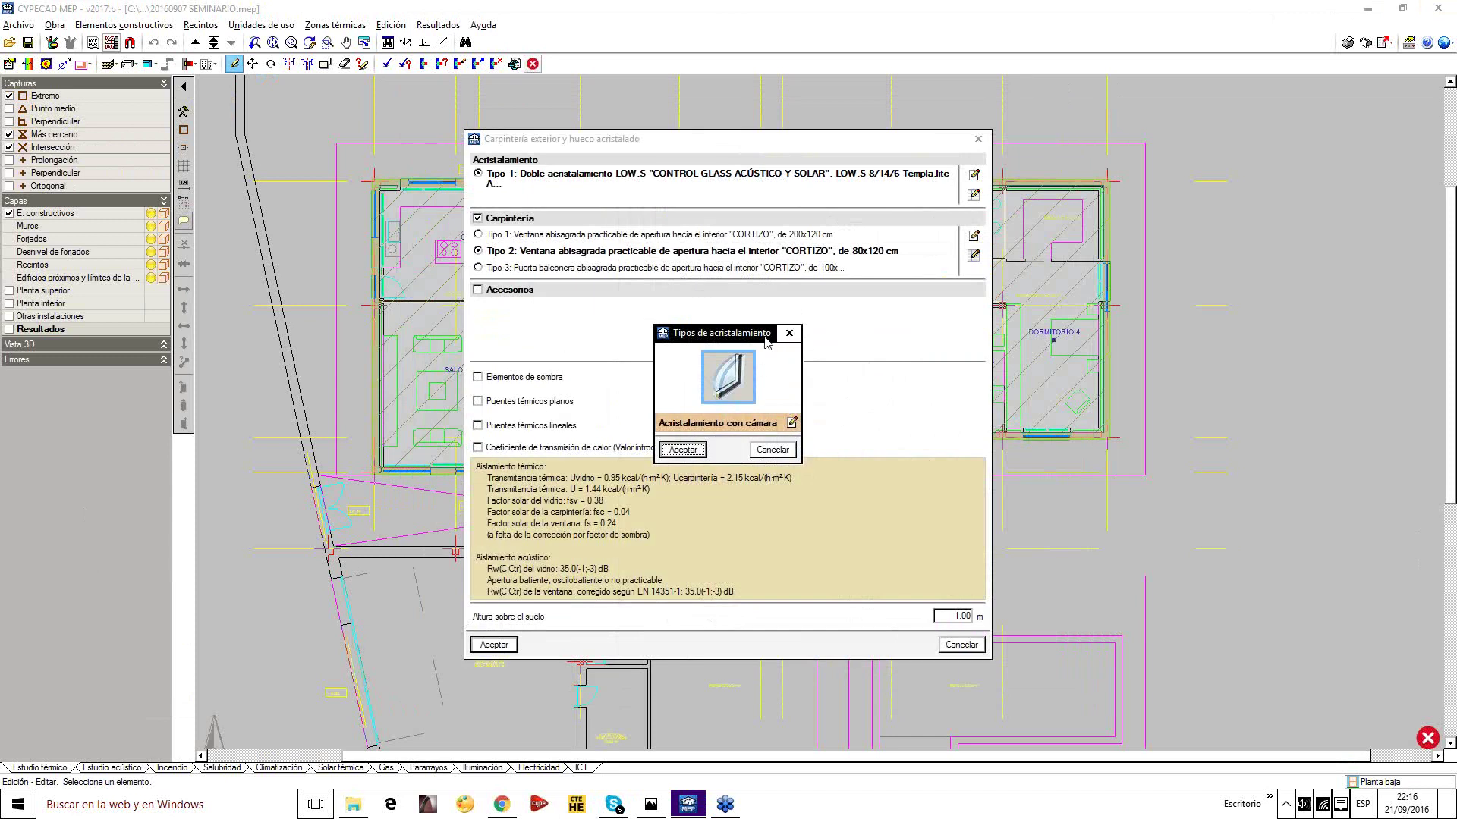
pyautogui.moveTo(766, 341); pyautogui.dragTo(757, 258)
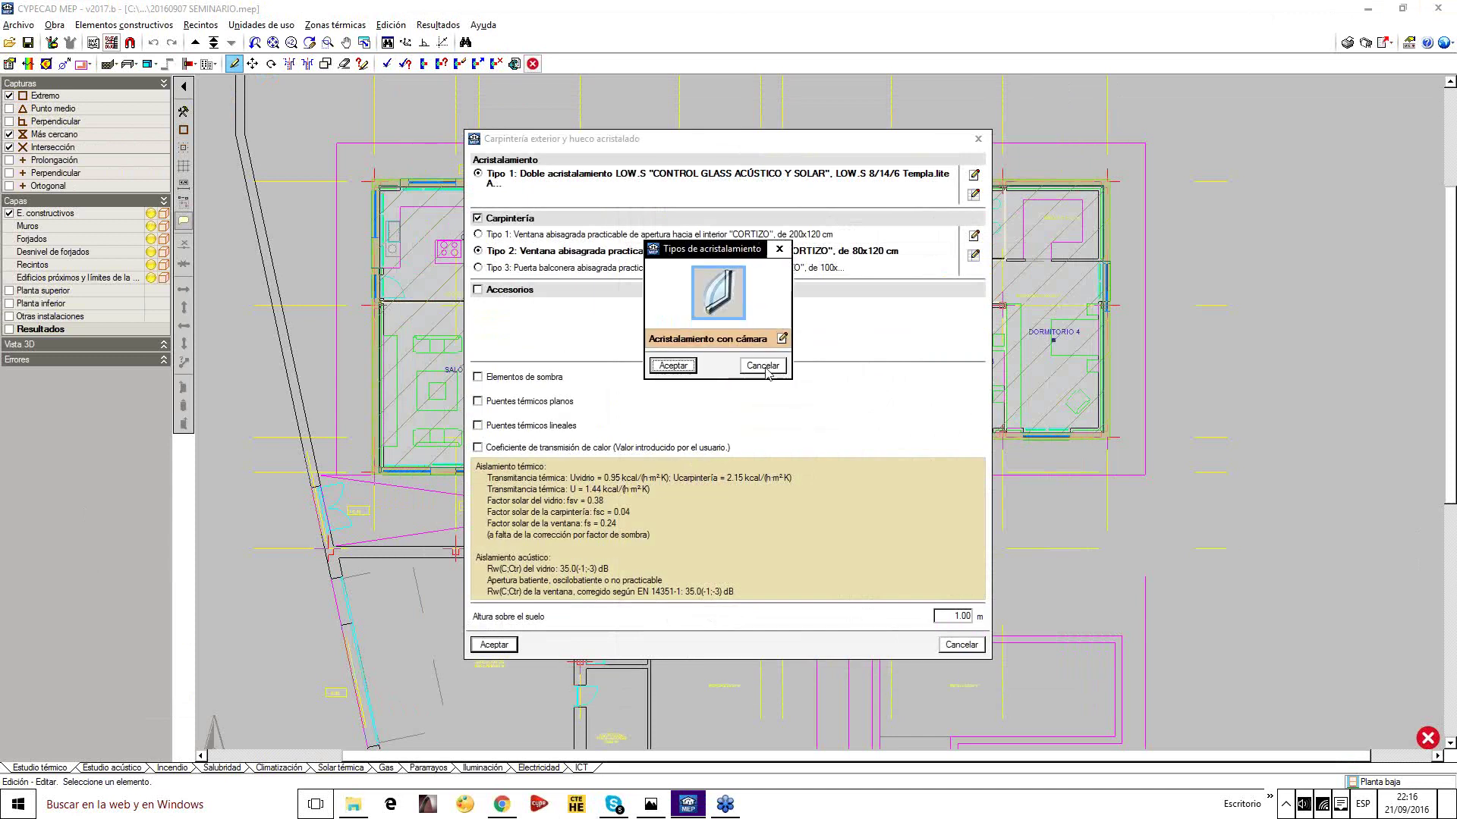
pyautogui.click(779, 250)
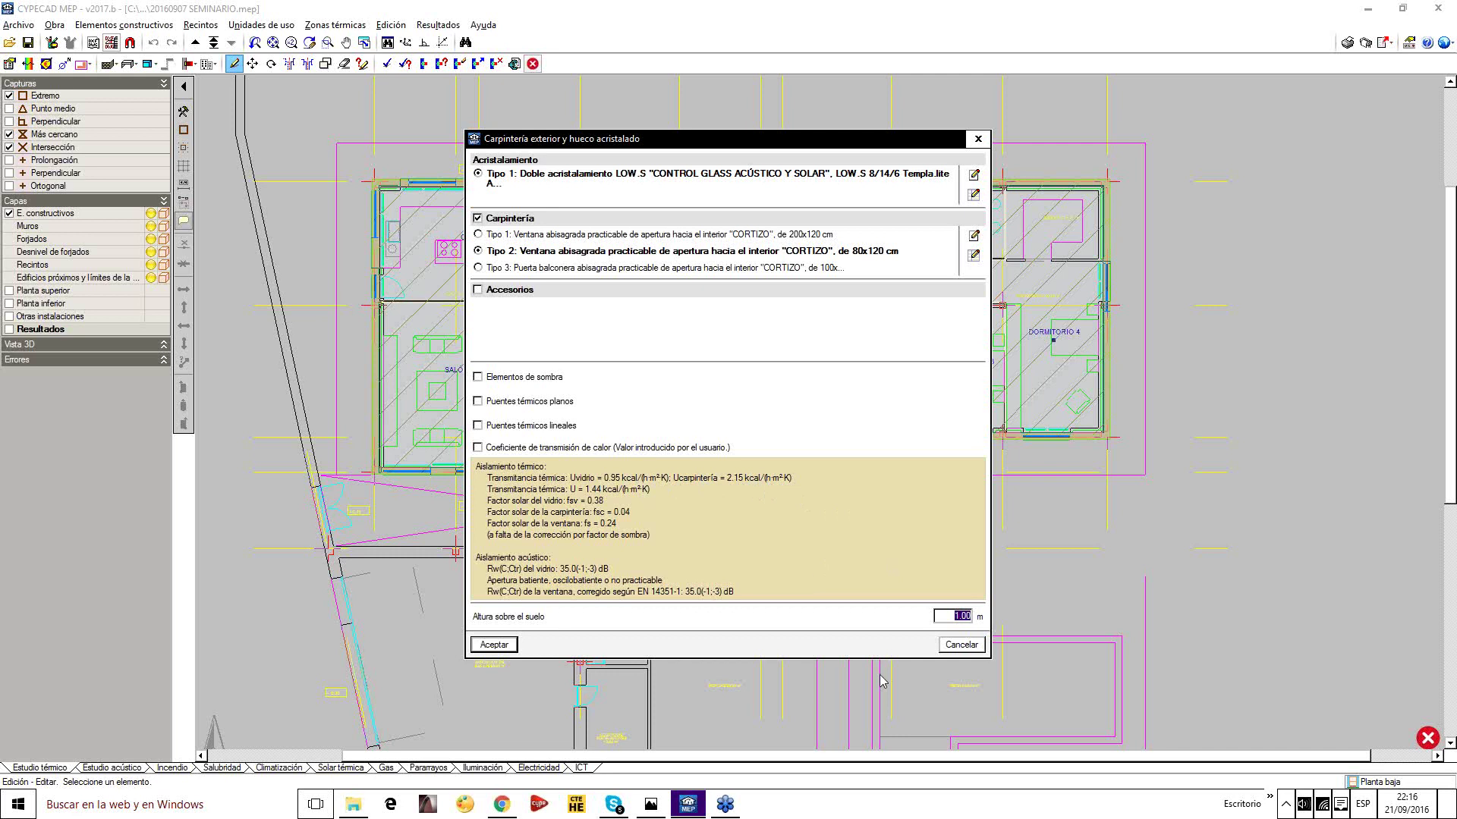
pyautogui.click(961, 645)
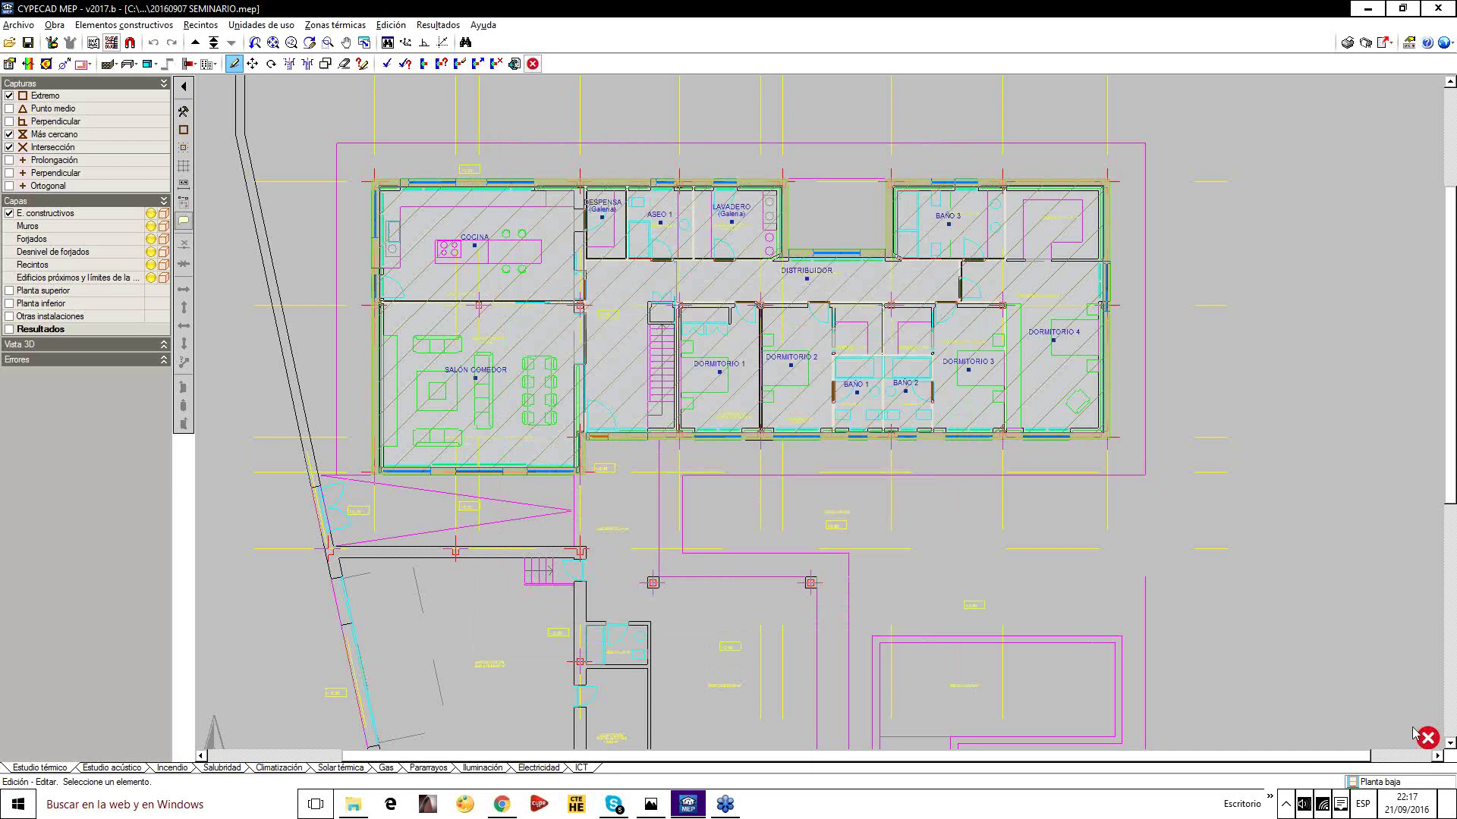
# Review the CTE DB HE 0 and HE 1 compliance errors reported by the thermal calculation
pyautogui.moveTo(1426, 739)
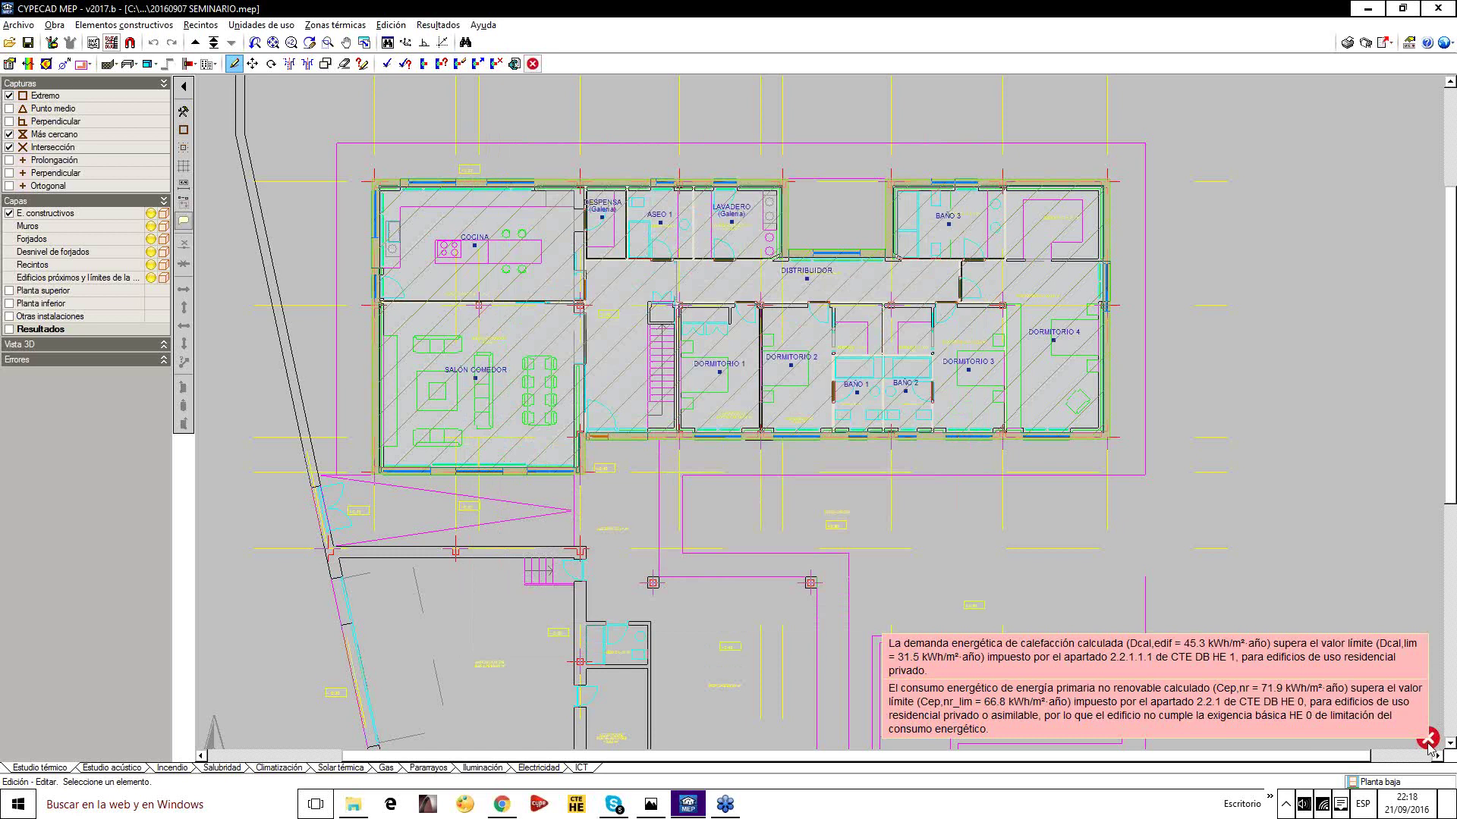
pyautogui.click(1428, 740)
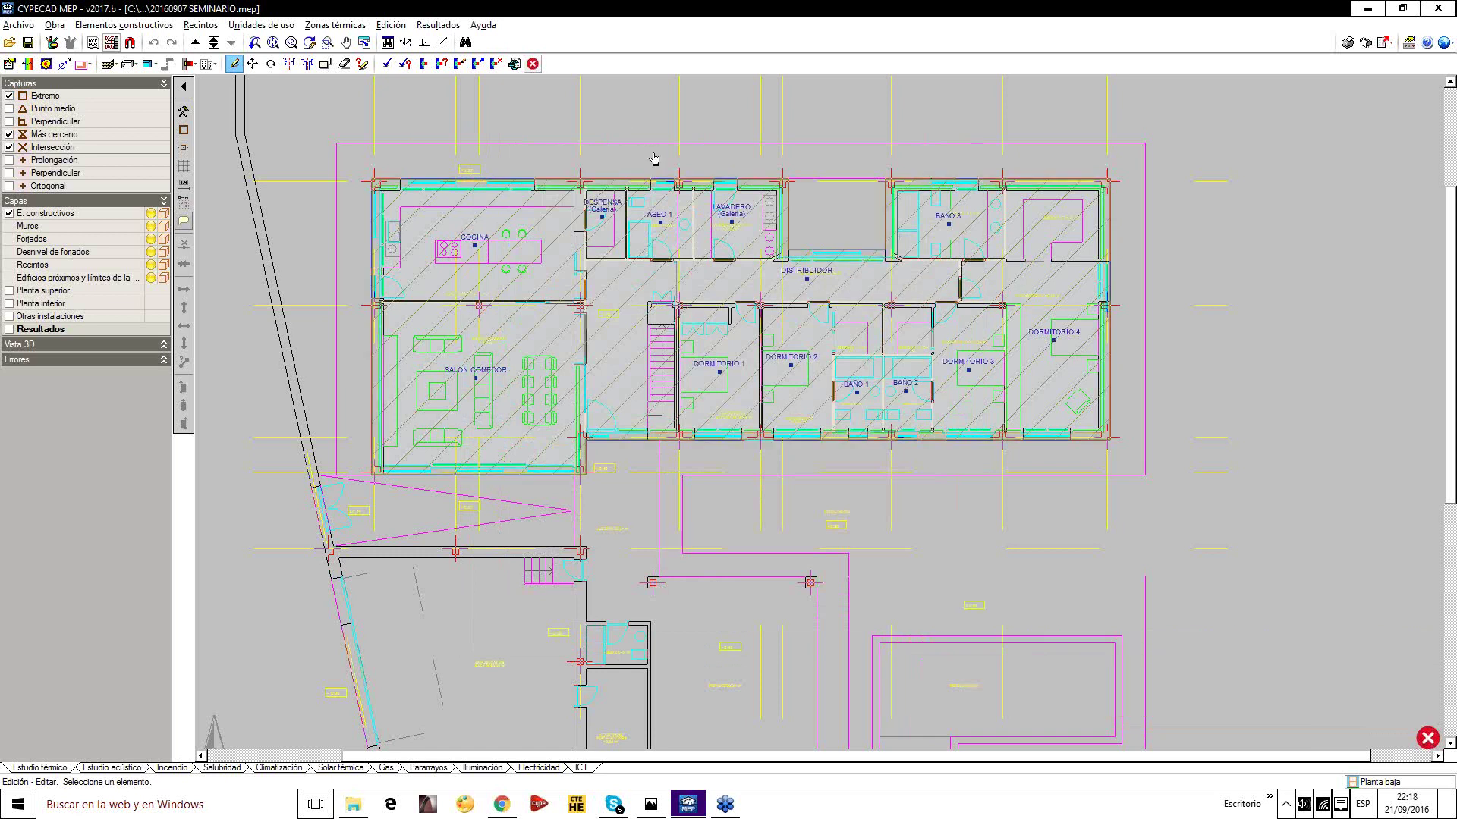
pyautogui.moveTo(1431, 742)
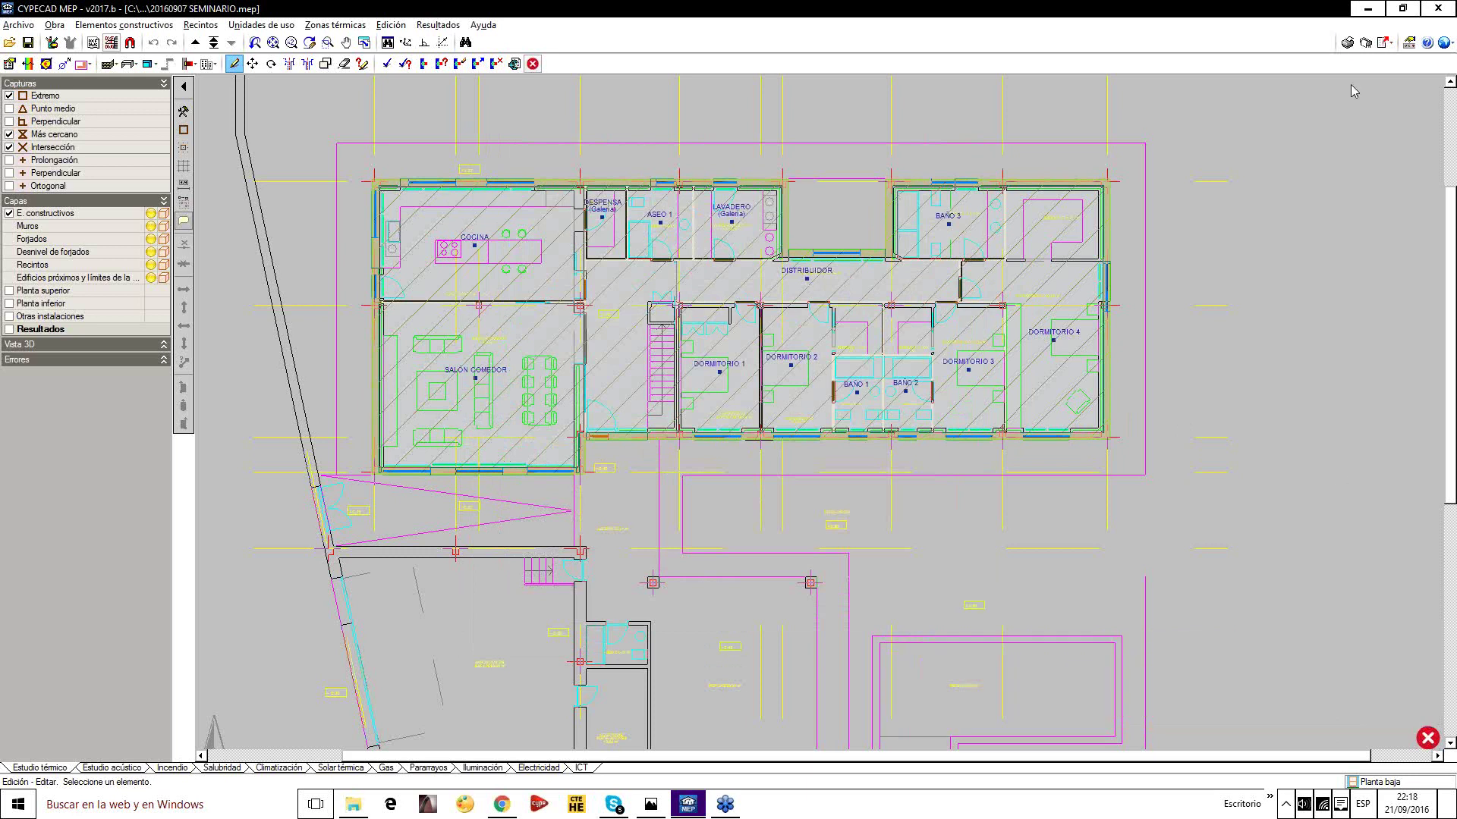
# Generate the report Cumplimiento del CTE DB HE 1 2013: Limitación de demanda energética
pyautogui.click(1348, 43)
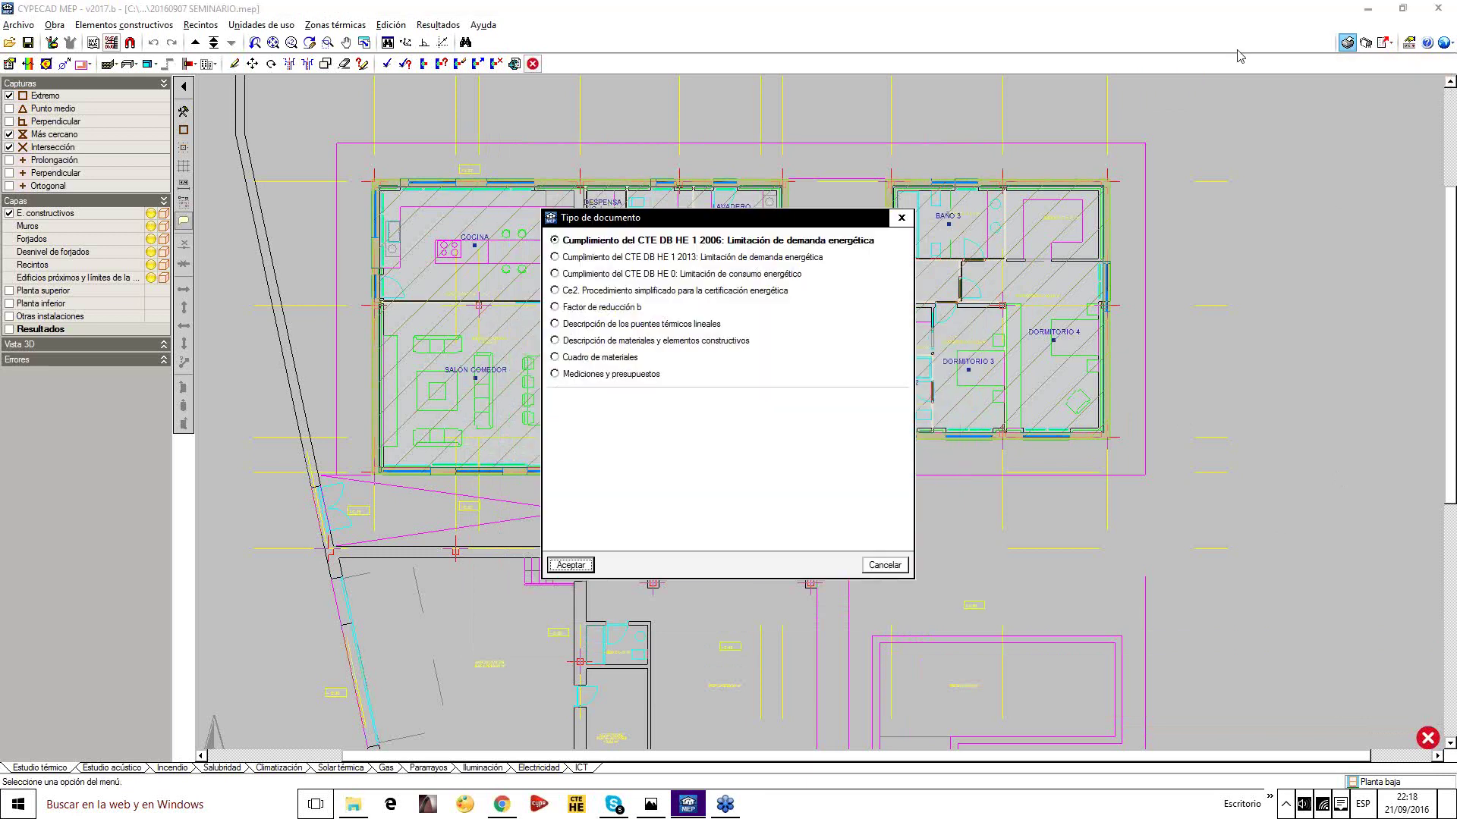
pyautogui.click(705, 259)
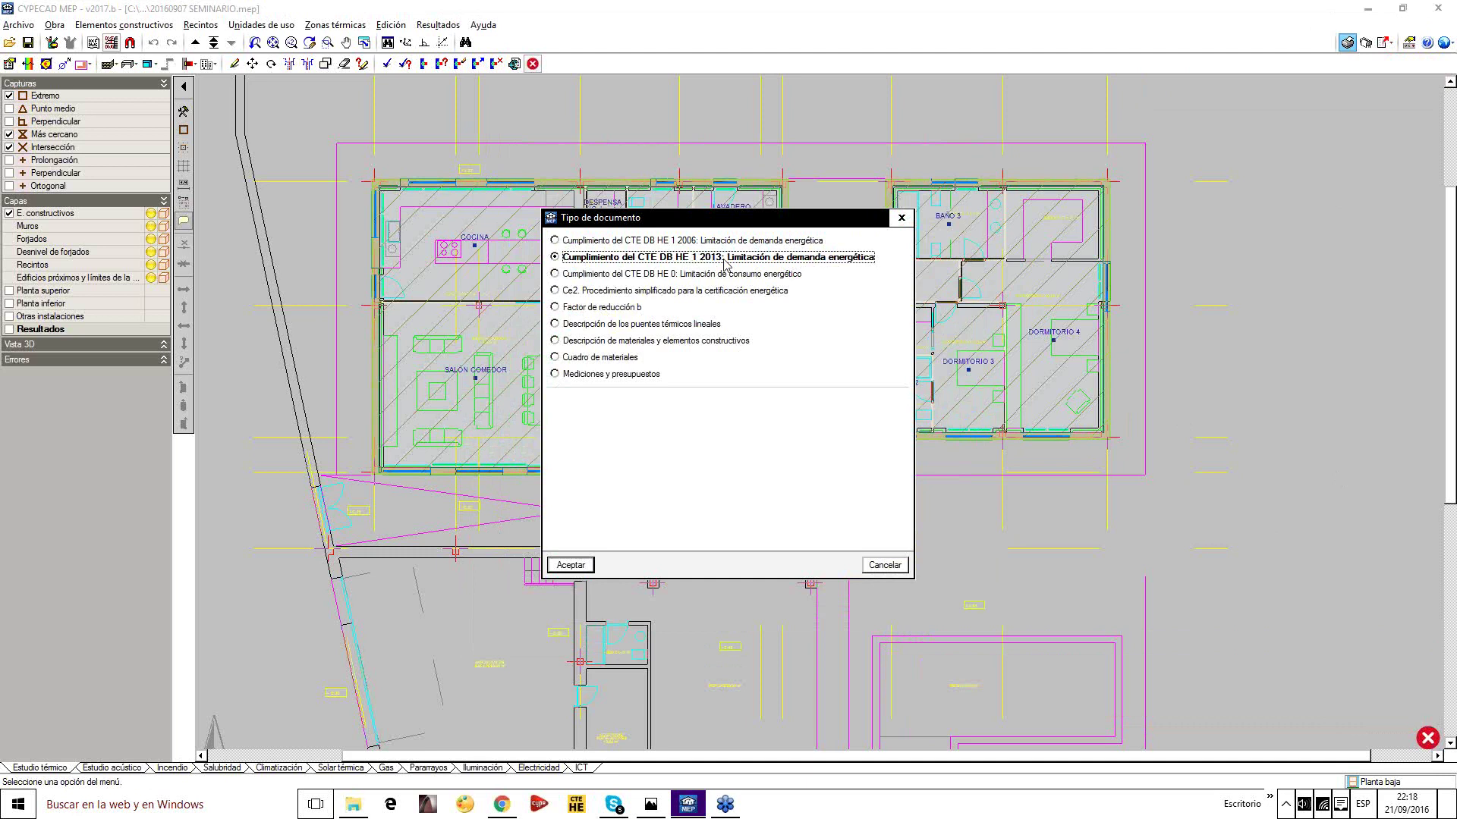
pyautogui.click(573, 571)
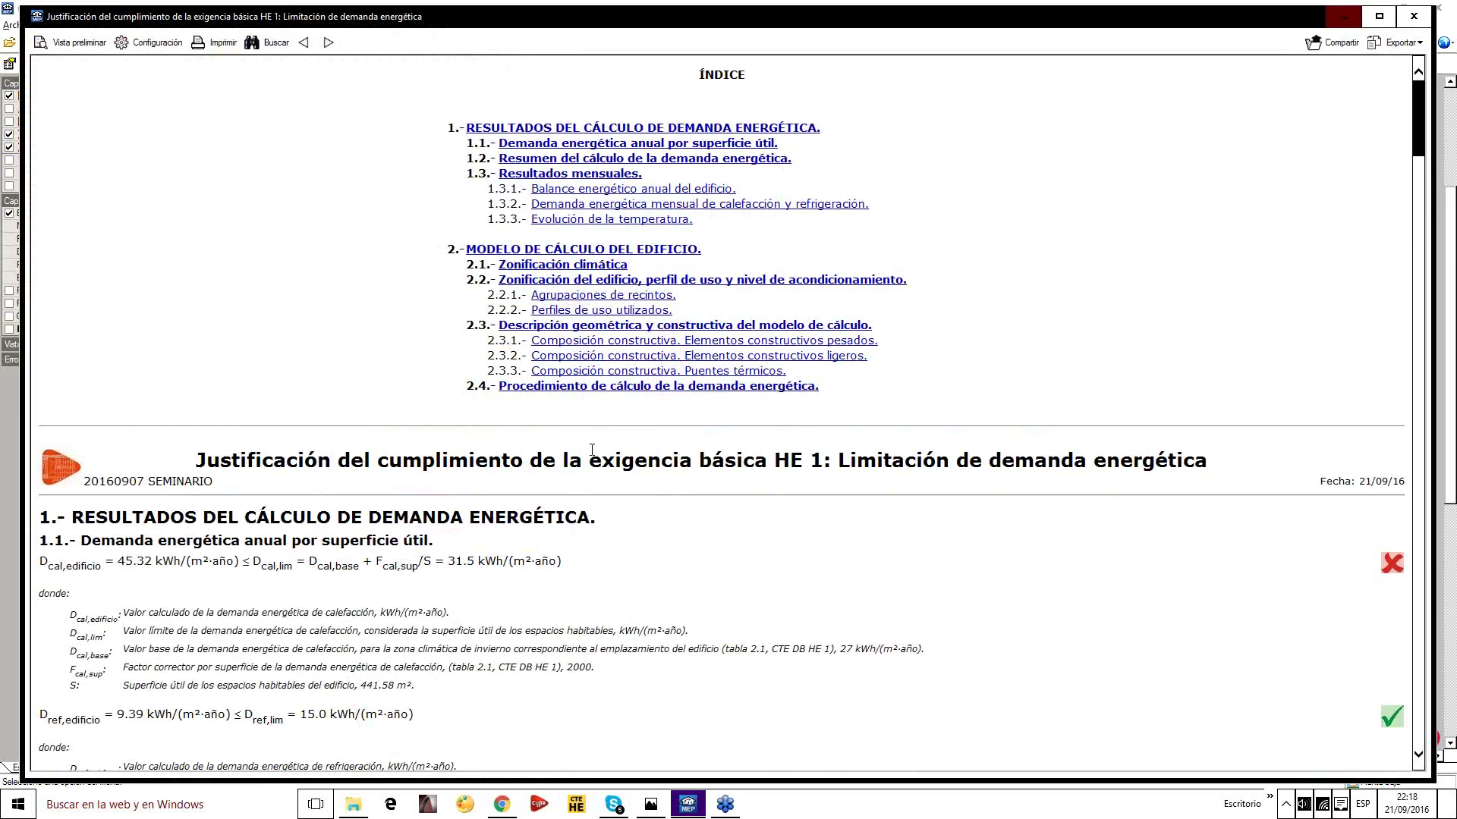
# Compare the building's annual heating and cooling demands with their limits in section 1.1, highlighting each expression
pyautogui.scroll(-3, 592, 454)
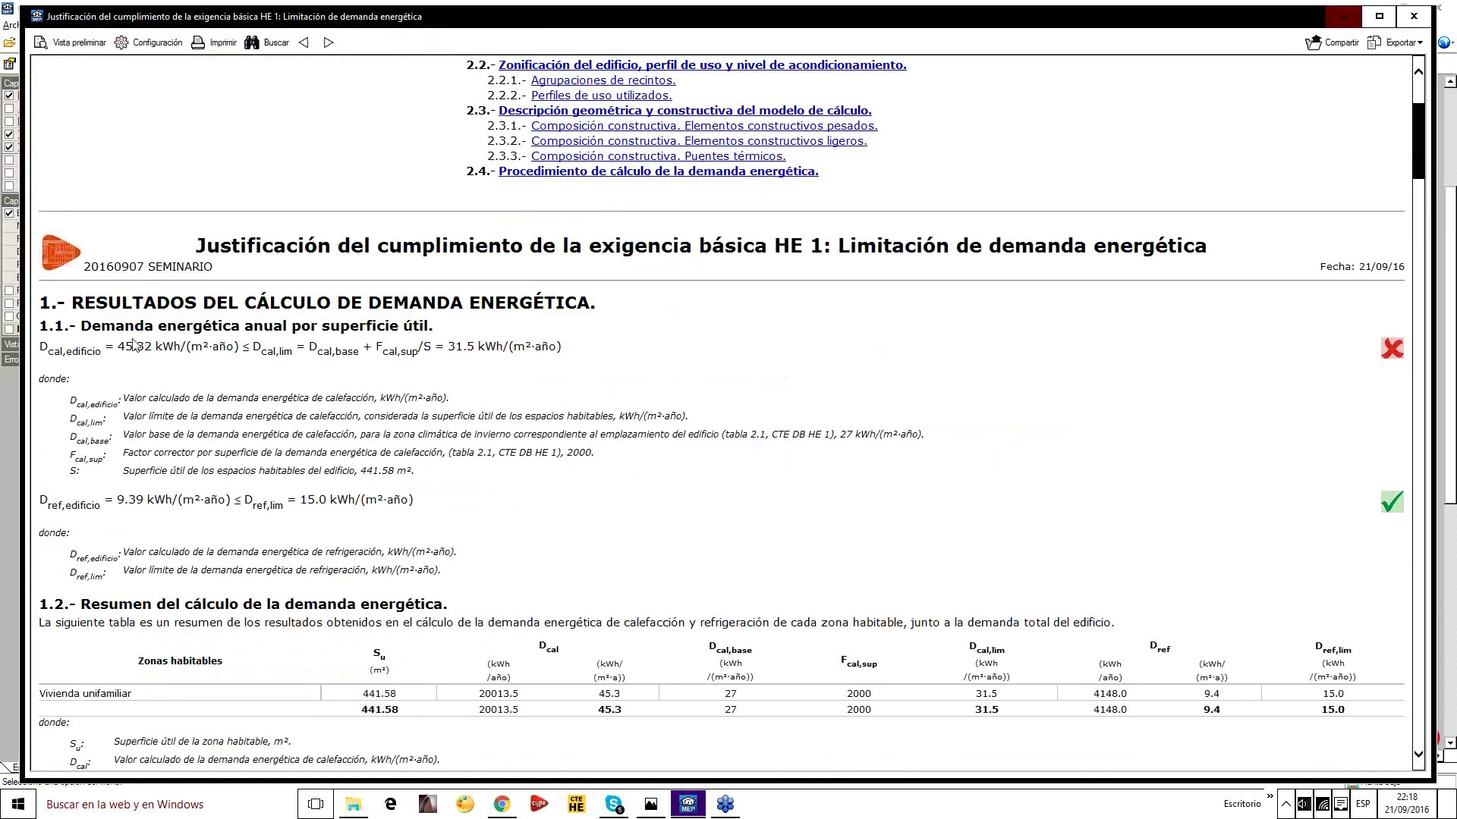
pyautogui.moveTo(118, 347); pyautogui.dragTo(547, 349)
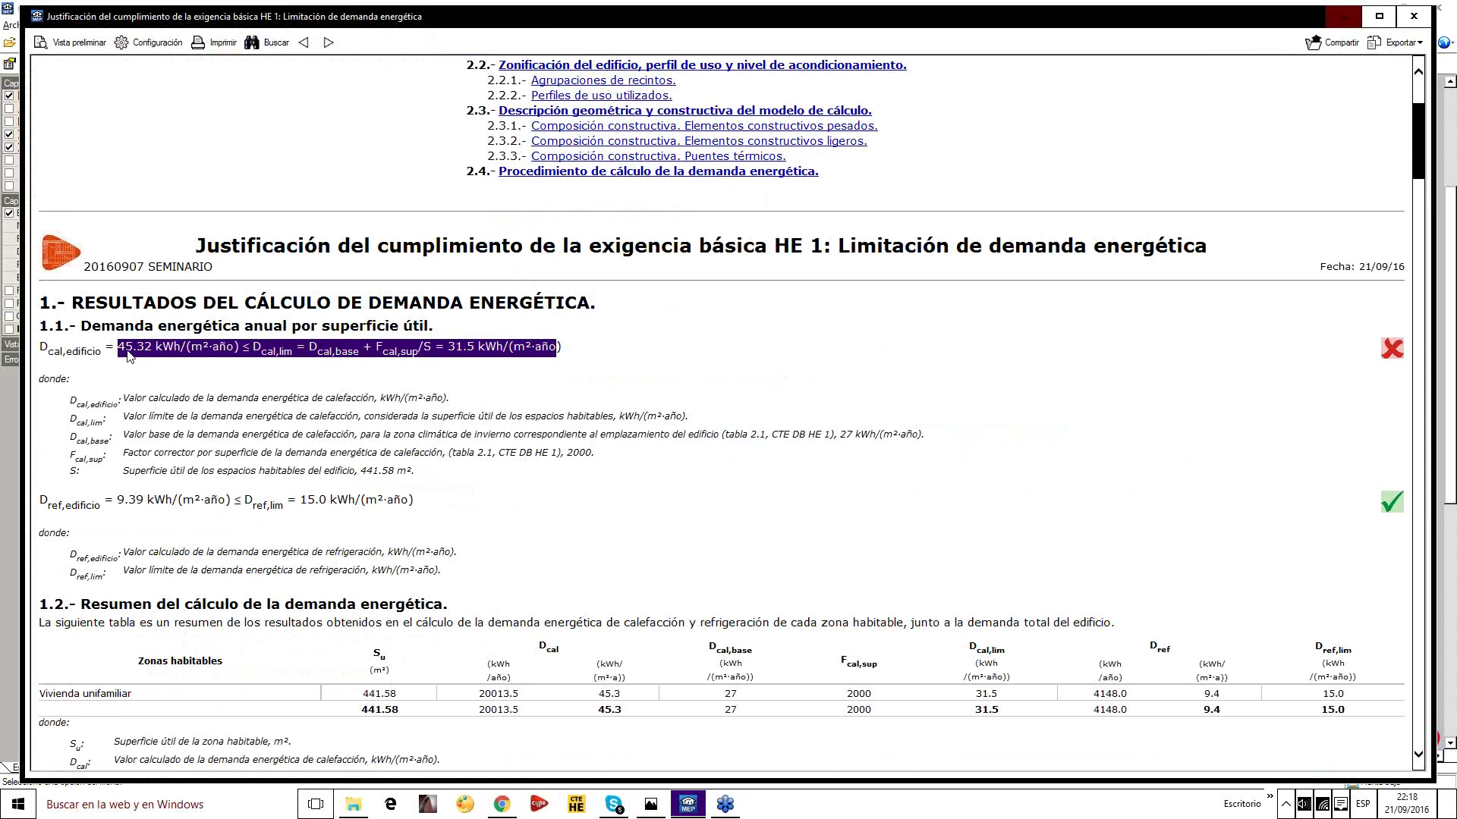
pyautogui.click(323, 373)
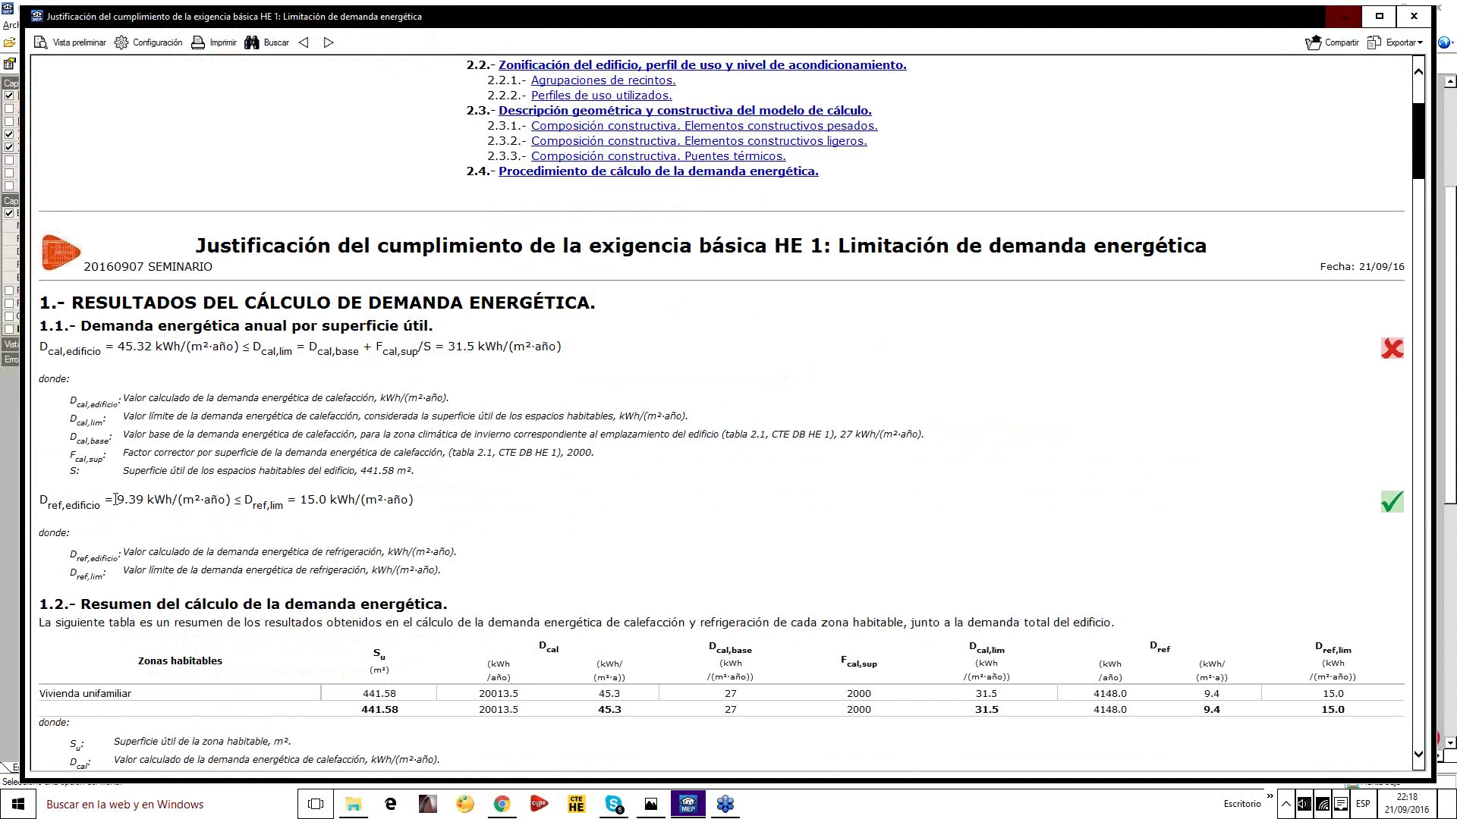
pyautogui.moveTo(40, 500); pyautogui.dragTo(445, 512)
pyautogui.click(150, 505)
# Examine the energy demand summary and the monthly results, including the annual energy balance, heating and cooling demand and temperature charts
pyautogui.scroll(-4, 455, 539)
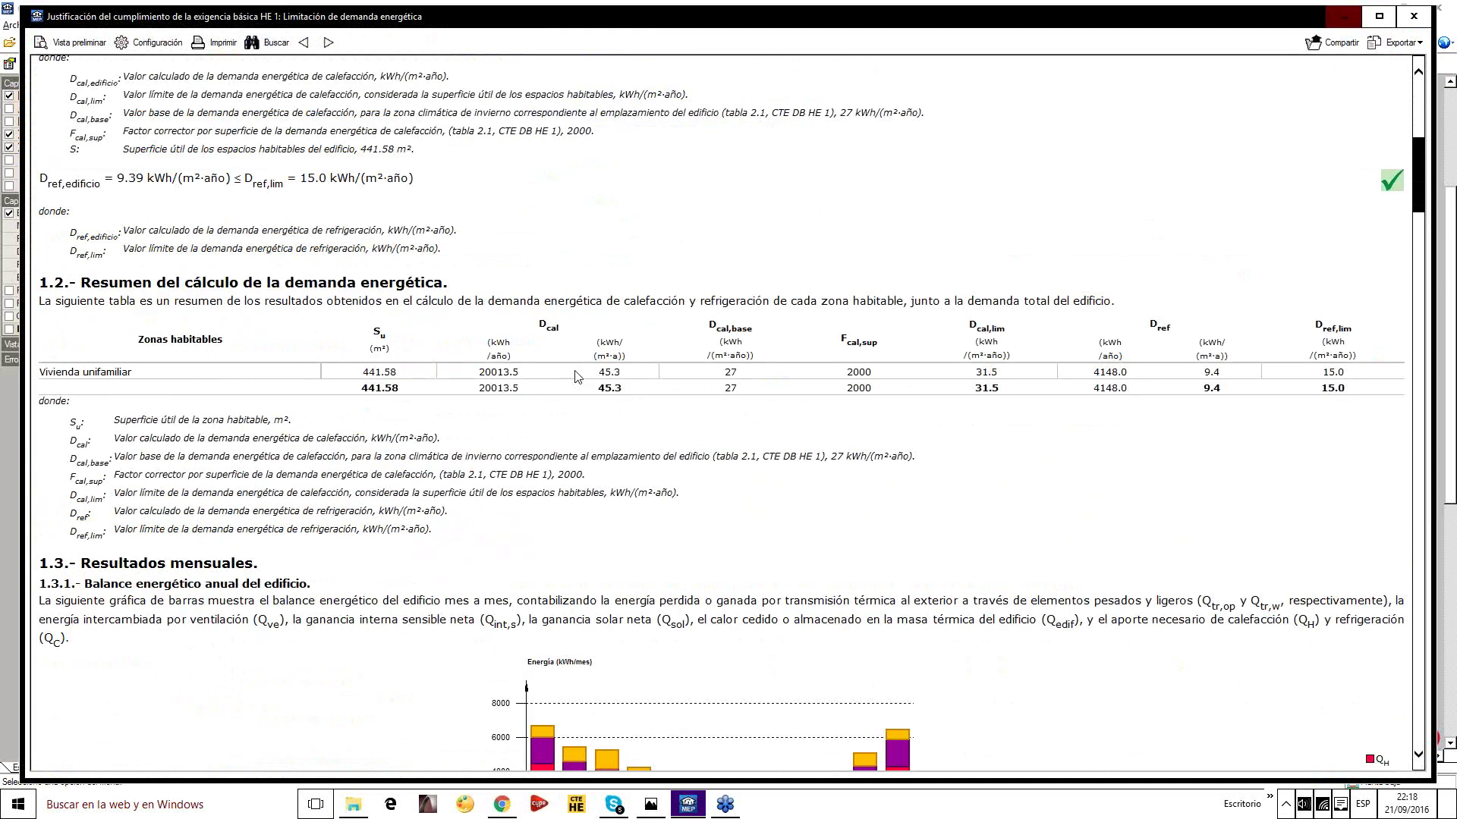
pyautogui.scroll(-7, 575, 372)
pyautogui.scroll(4, 575, 370)
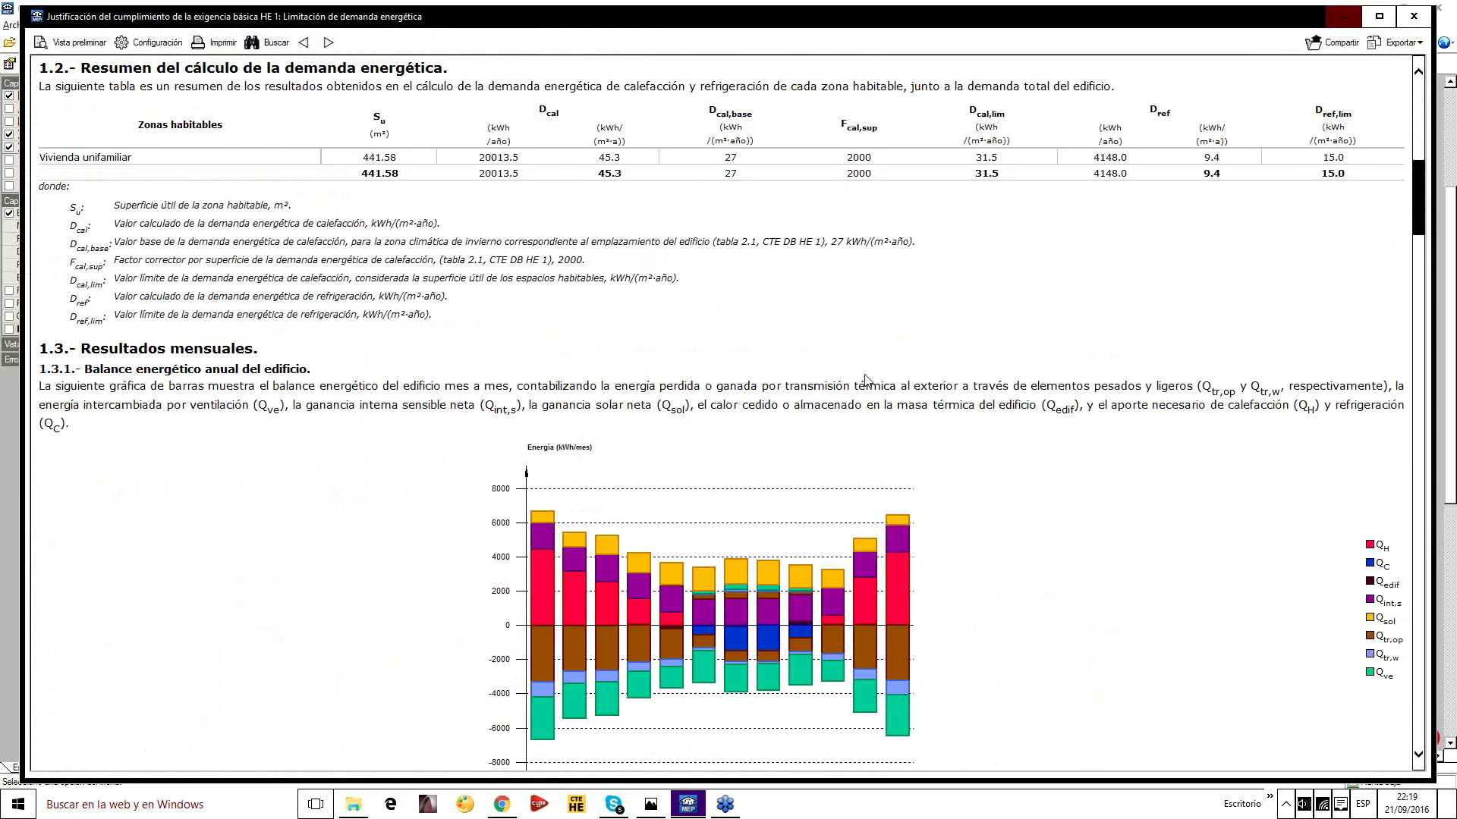
pyautogui.scroll(-1, 864, 380)
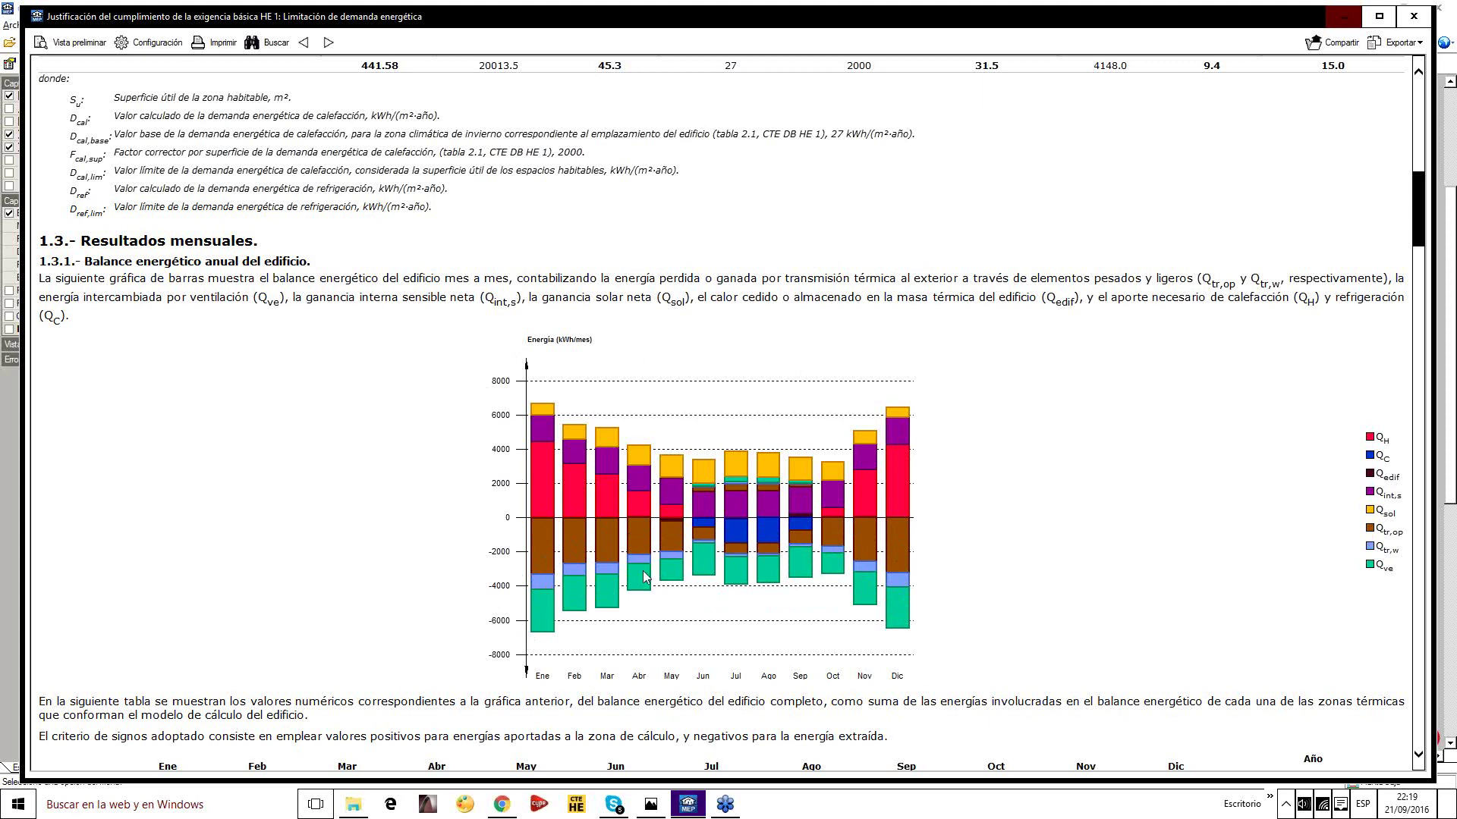
pyautogui.scroll(-1, 844, 503)
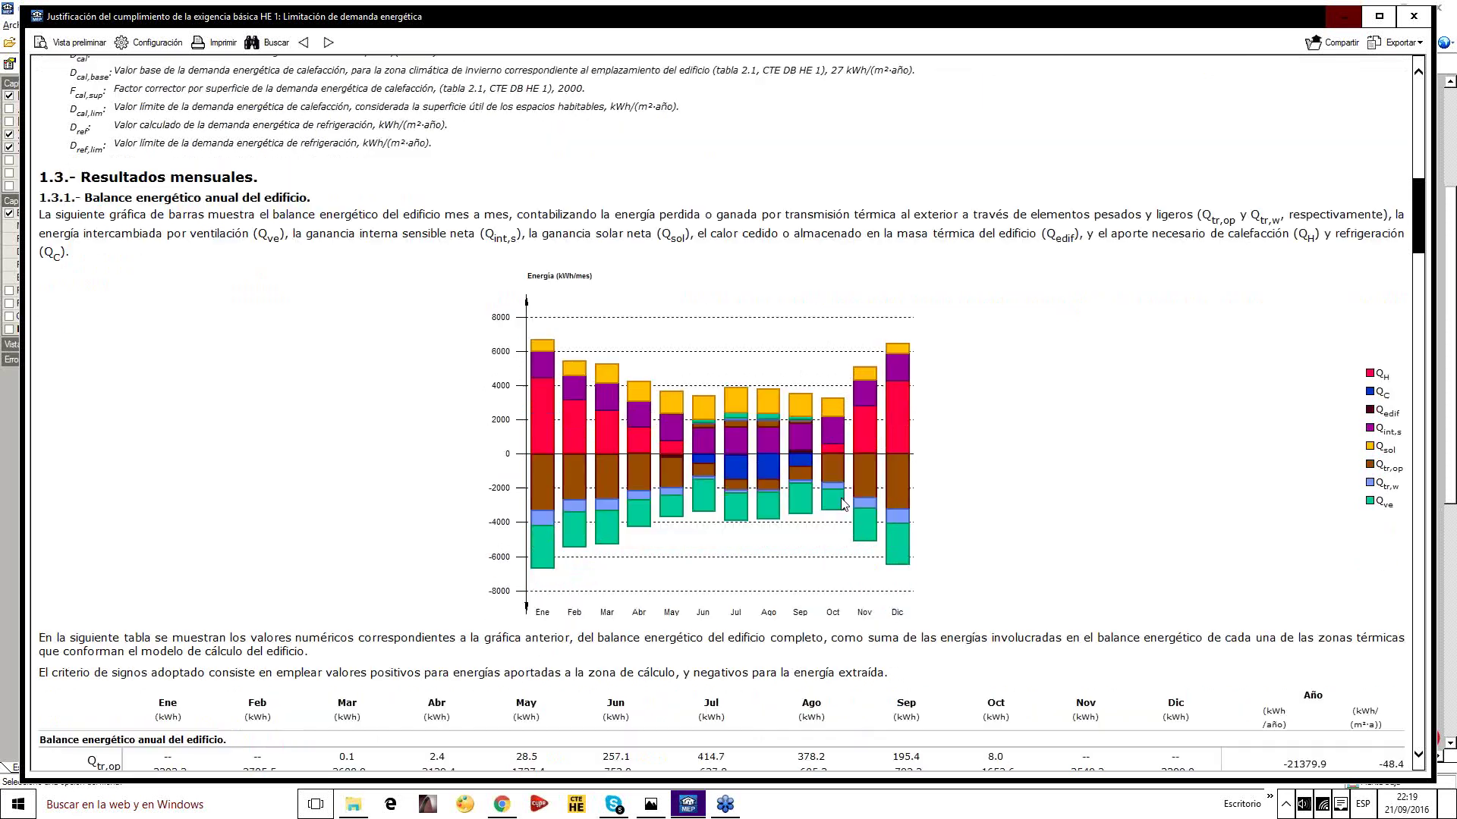
pyautogui.scroll(-5, 844, 503)
pyautogui.scroll(-15, 844, 485)
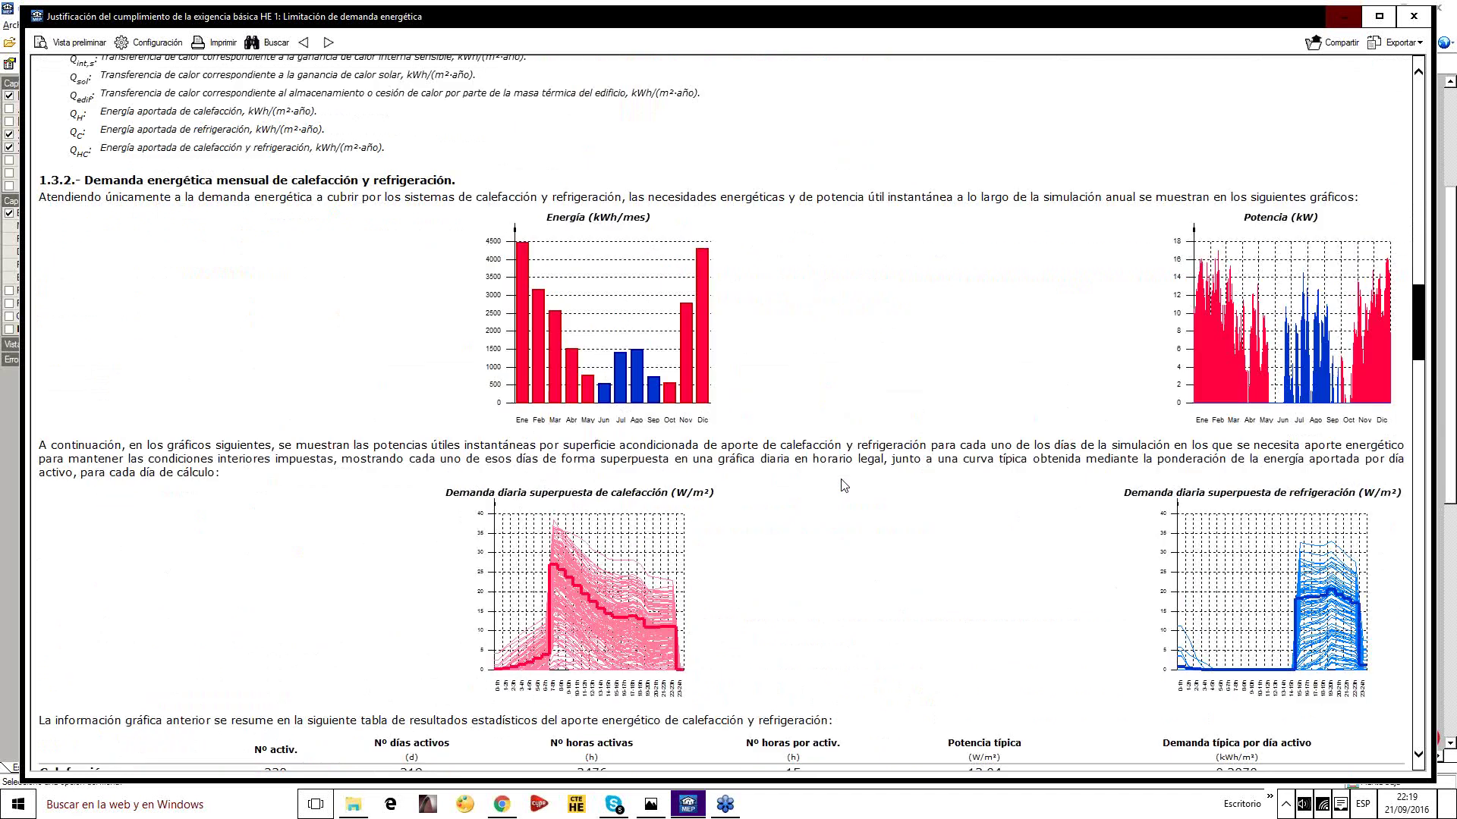
pyautogui.scroll(-5, 844, 485)
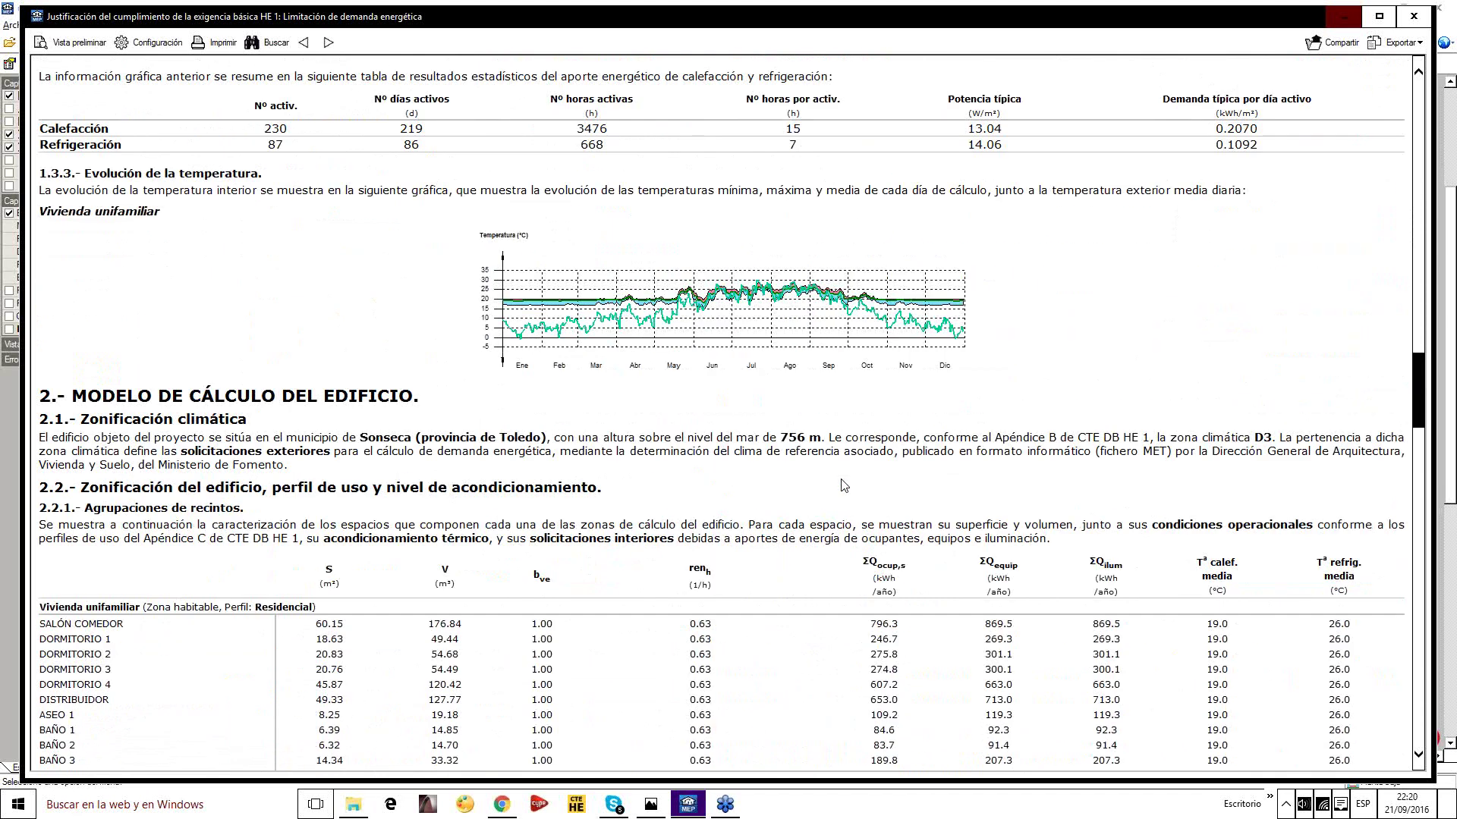
# Skim the report's room groupings and residential use profiles in section 2.2, continuing to the construction description in section 2.3
pyautogui.scroll(-6, 843, 486)
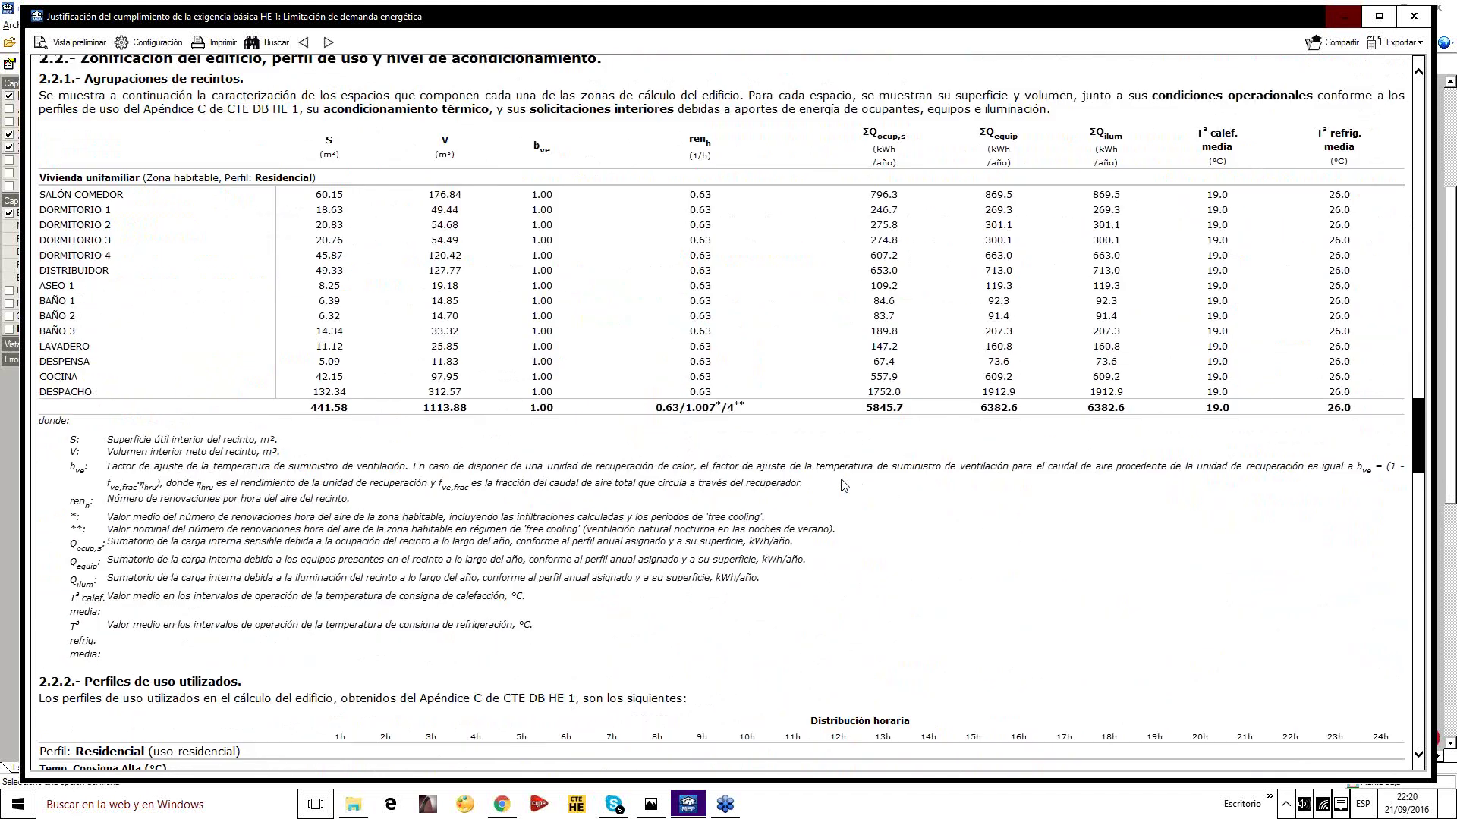
pyautogui.scroll(-13, 844, 485)
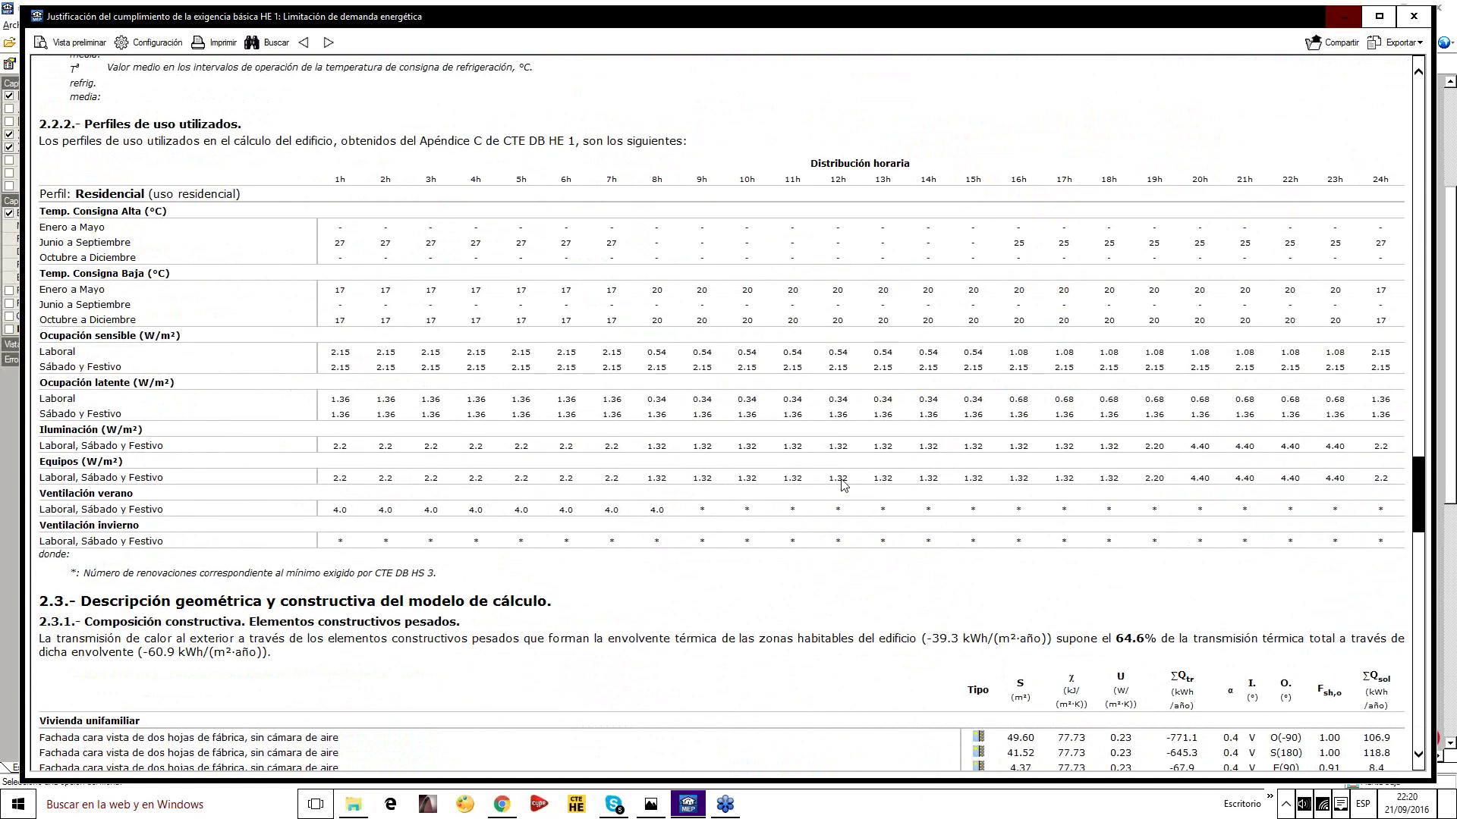
pyautogui.scroll(2, 843, 486)
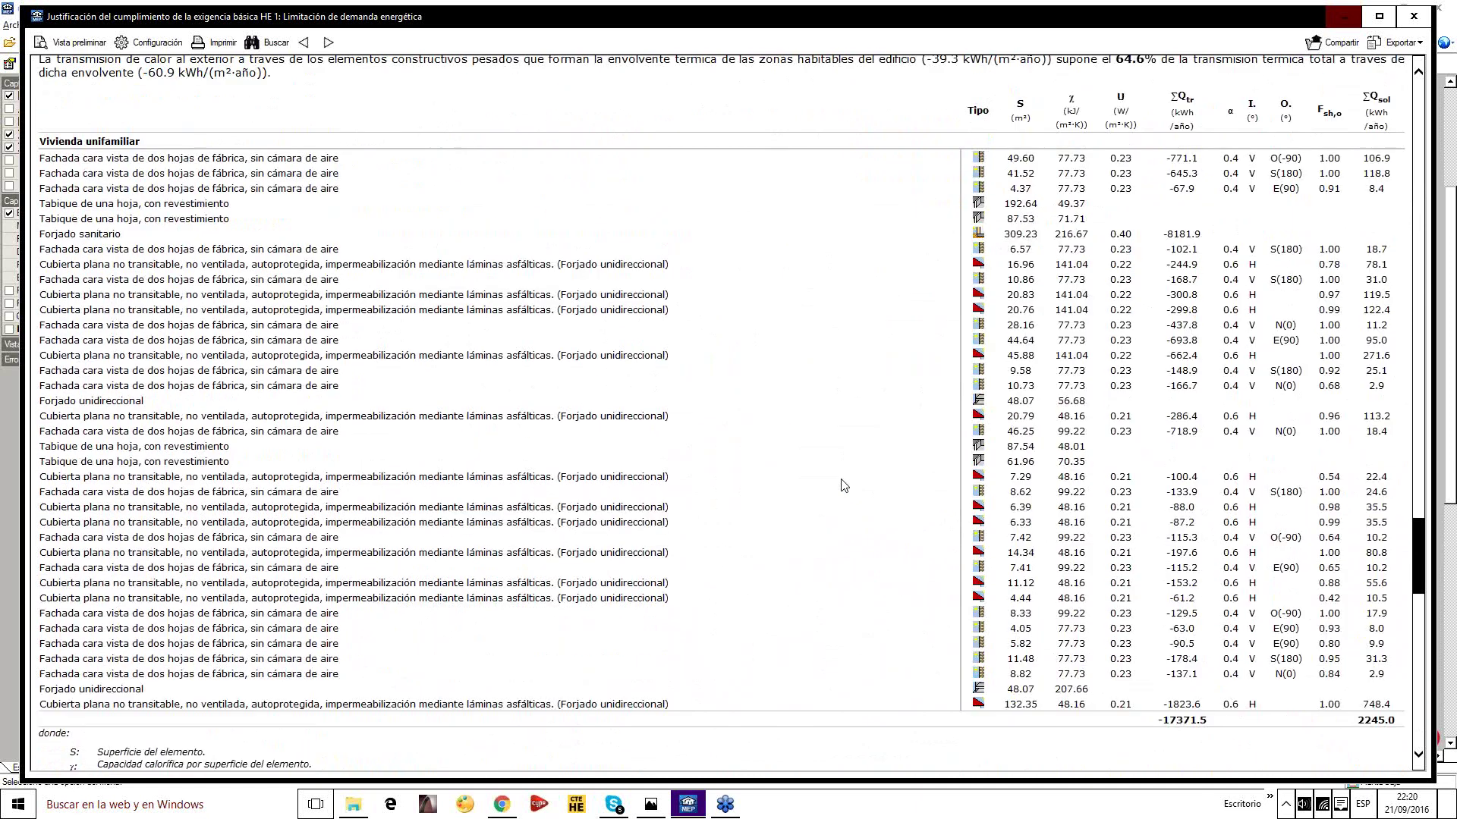
# Examine the heavy construction elements table in section 2.3.1, highlighting its headings, the first facade's U value and the total heat exchange
pyautogui.moveTo(78, 86); pyautogui.dragTo(551, 92)
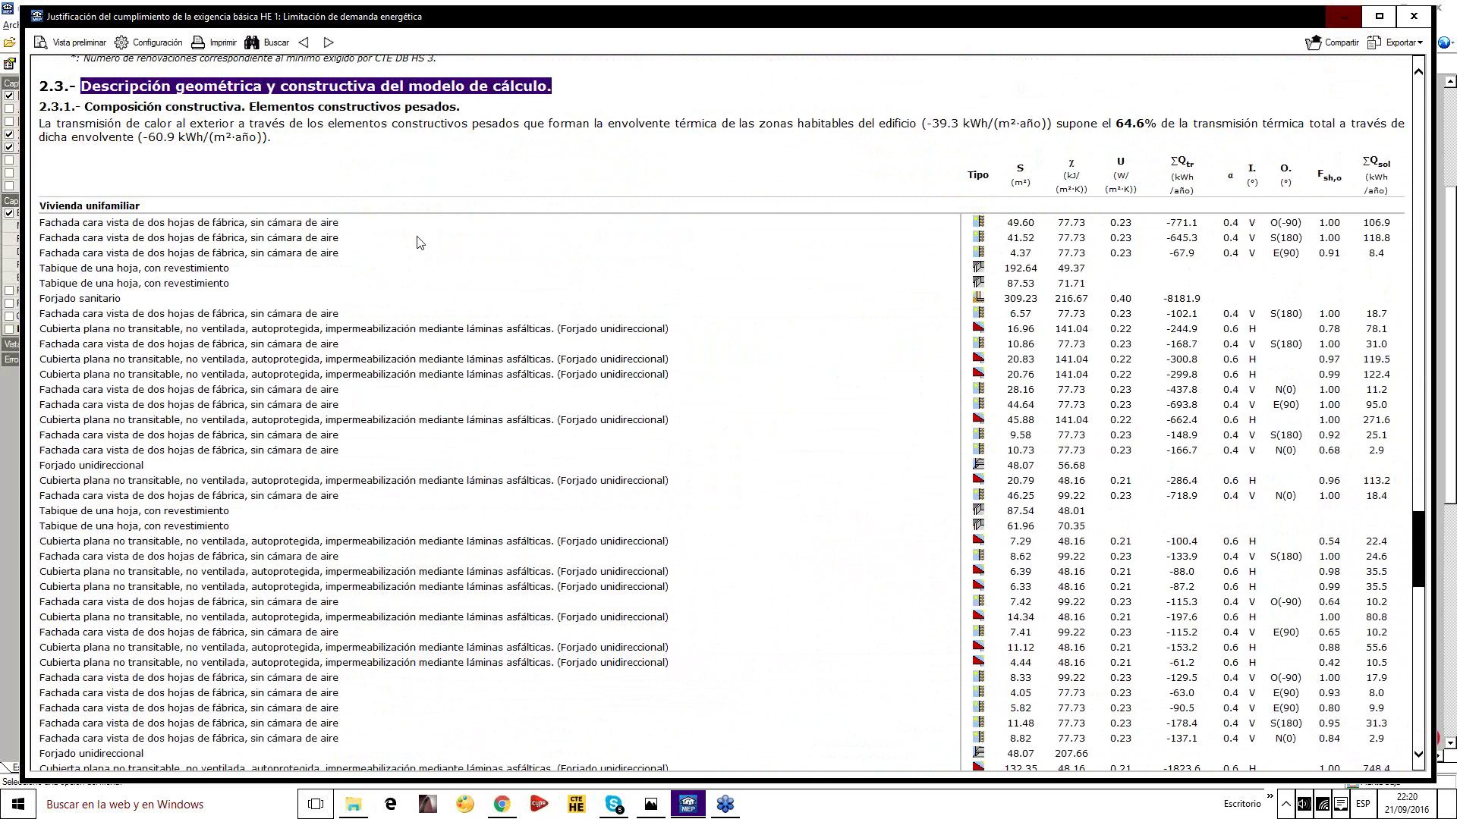
pyautogui.moveTo(83, 106); pyautogui.dragTo(463, 109)
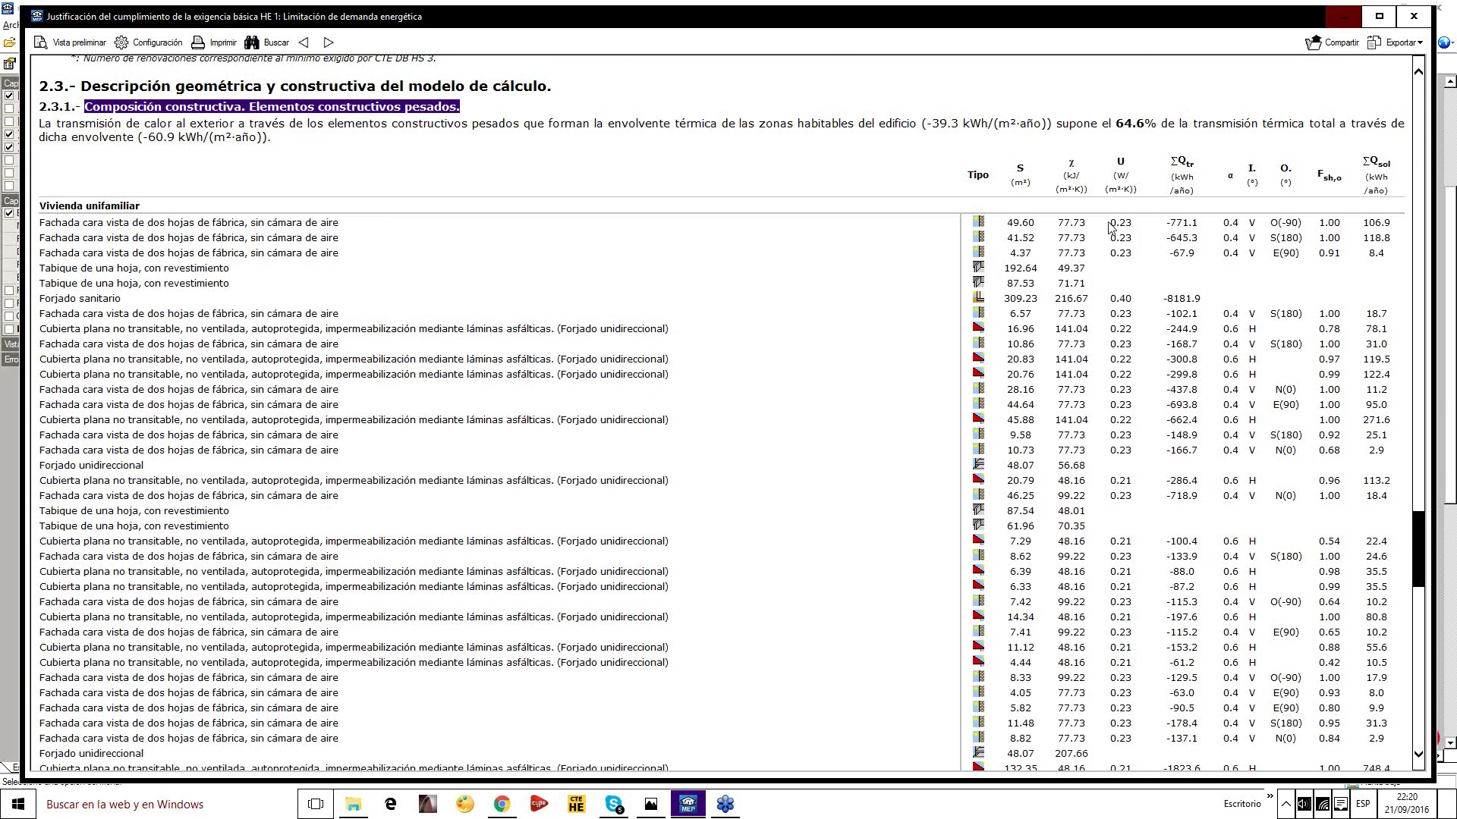
pyautogui.moveTo(1110, 223); pyautogui.dragTo(1133, 225)
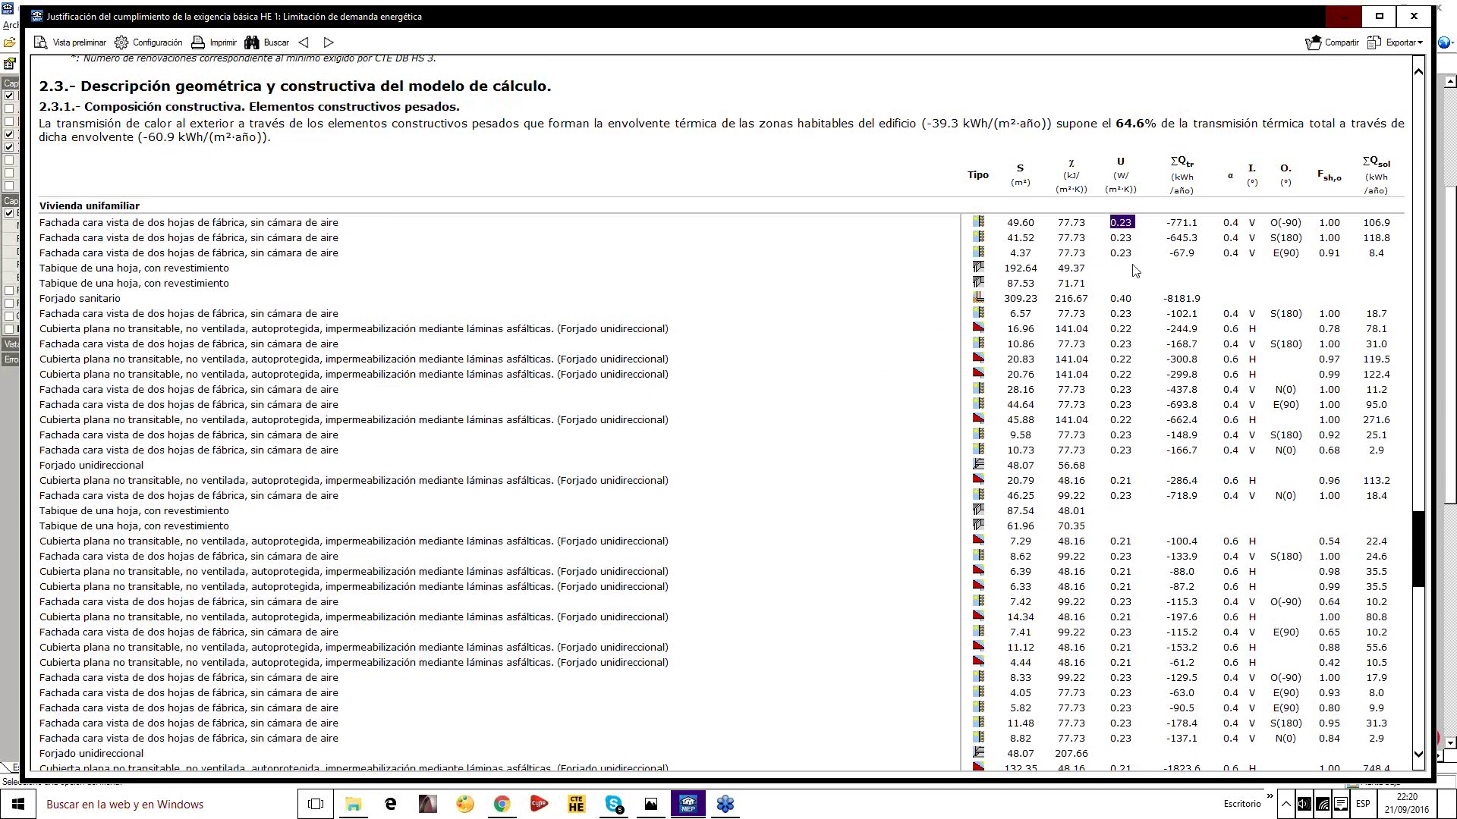
pyautogui.scroll(-5, 1135, 271)
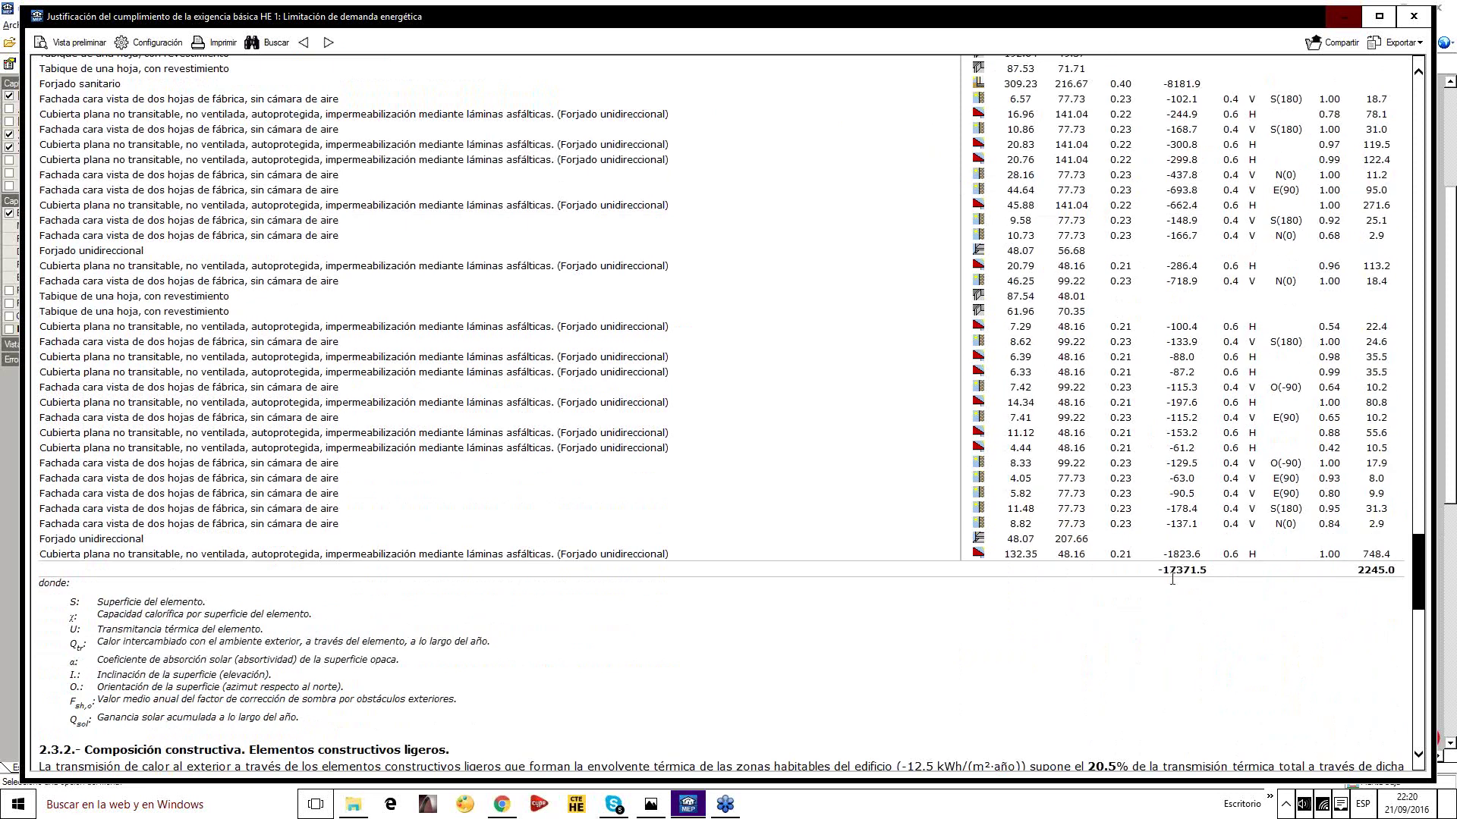
pyautogui.moveTo(1159, 569); pyautogui.dragTo(1208, 570)
pyautogui.scroll(3, 1197, 539)
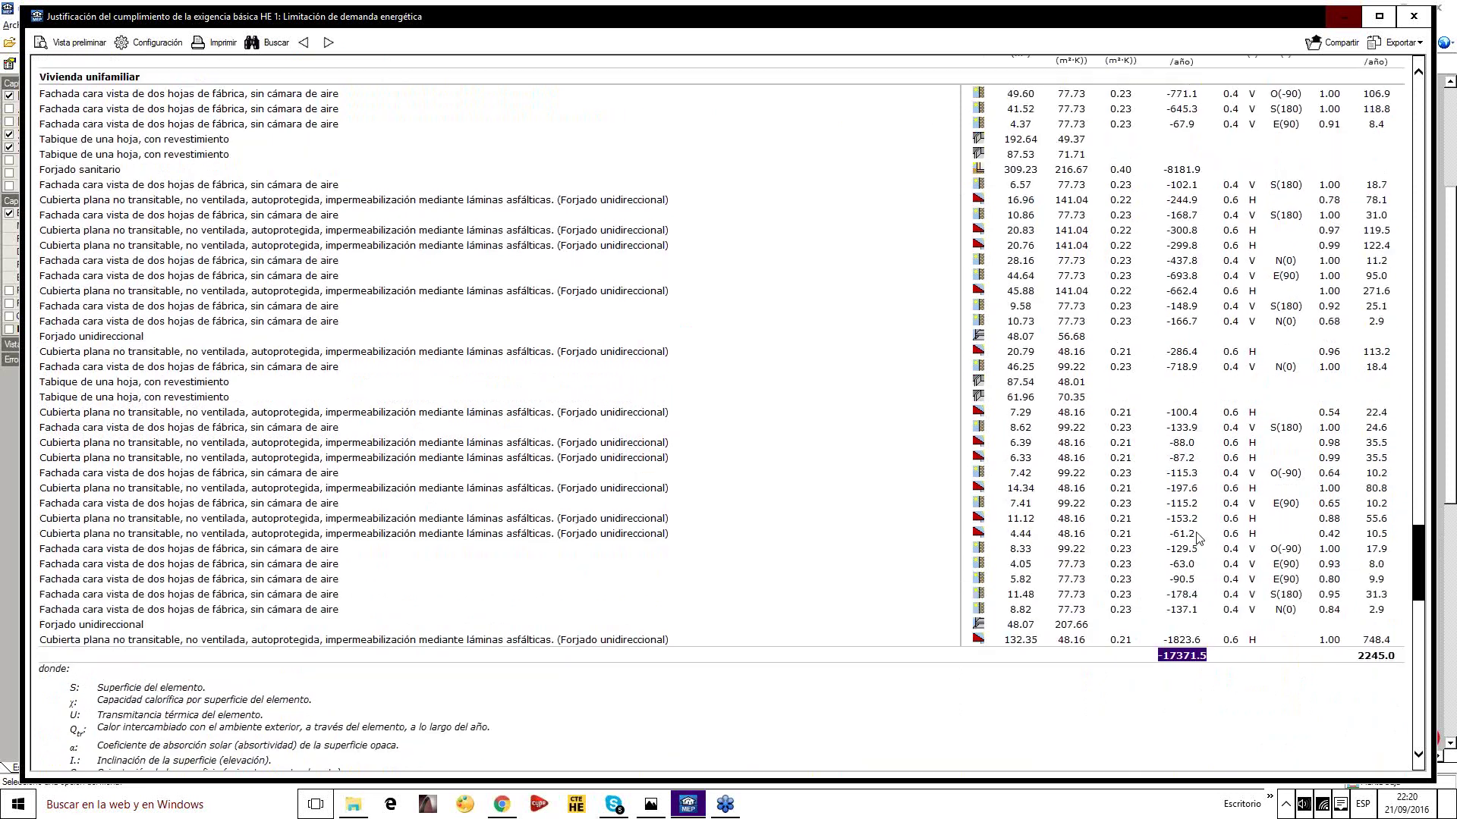
pyautogui.scroll(3, 1198, 538)
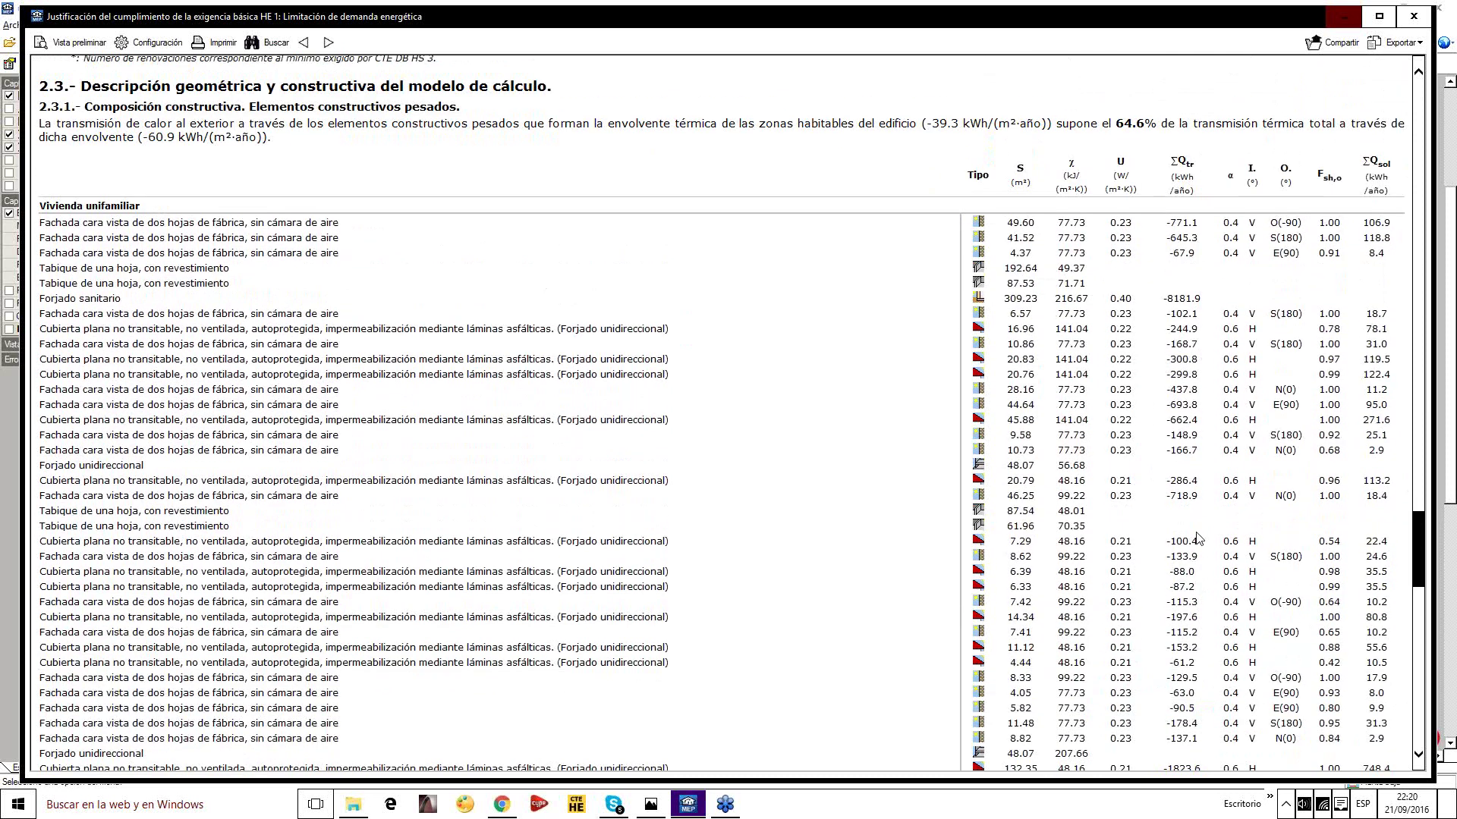
pyautogui.scroll(-3, 1197, 537)
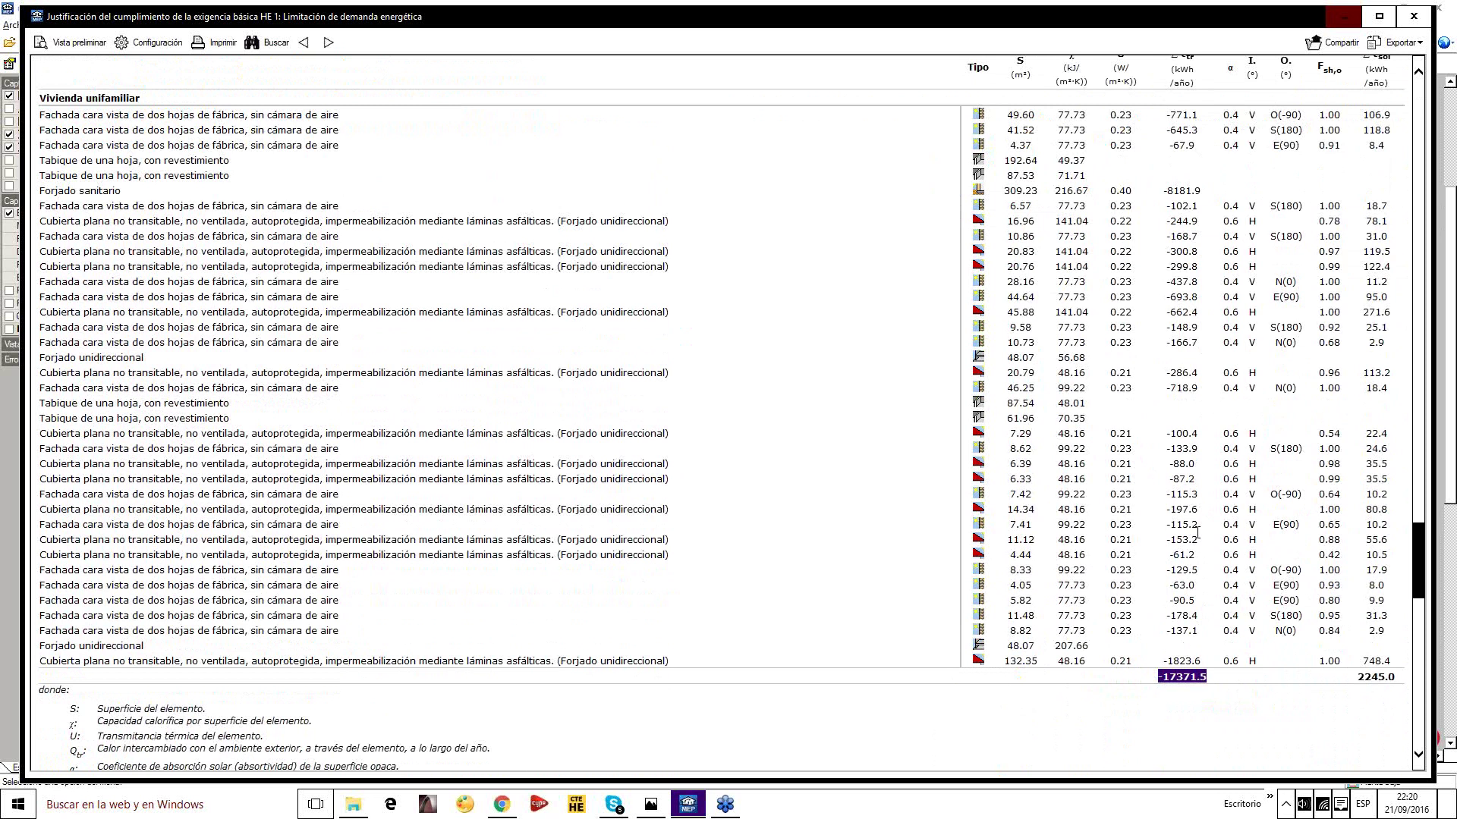
# Review the heavy construction elements table in section 2.3.1 and highlight the last flat roof row's heat exchange
pyautogui.scroll(3, 1198, 534)
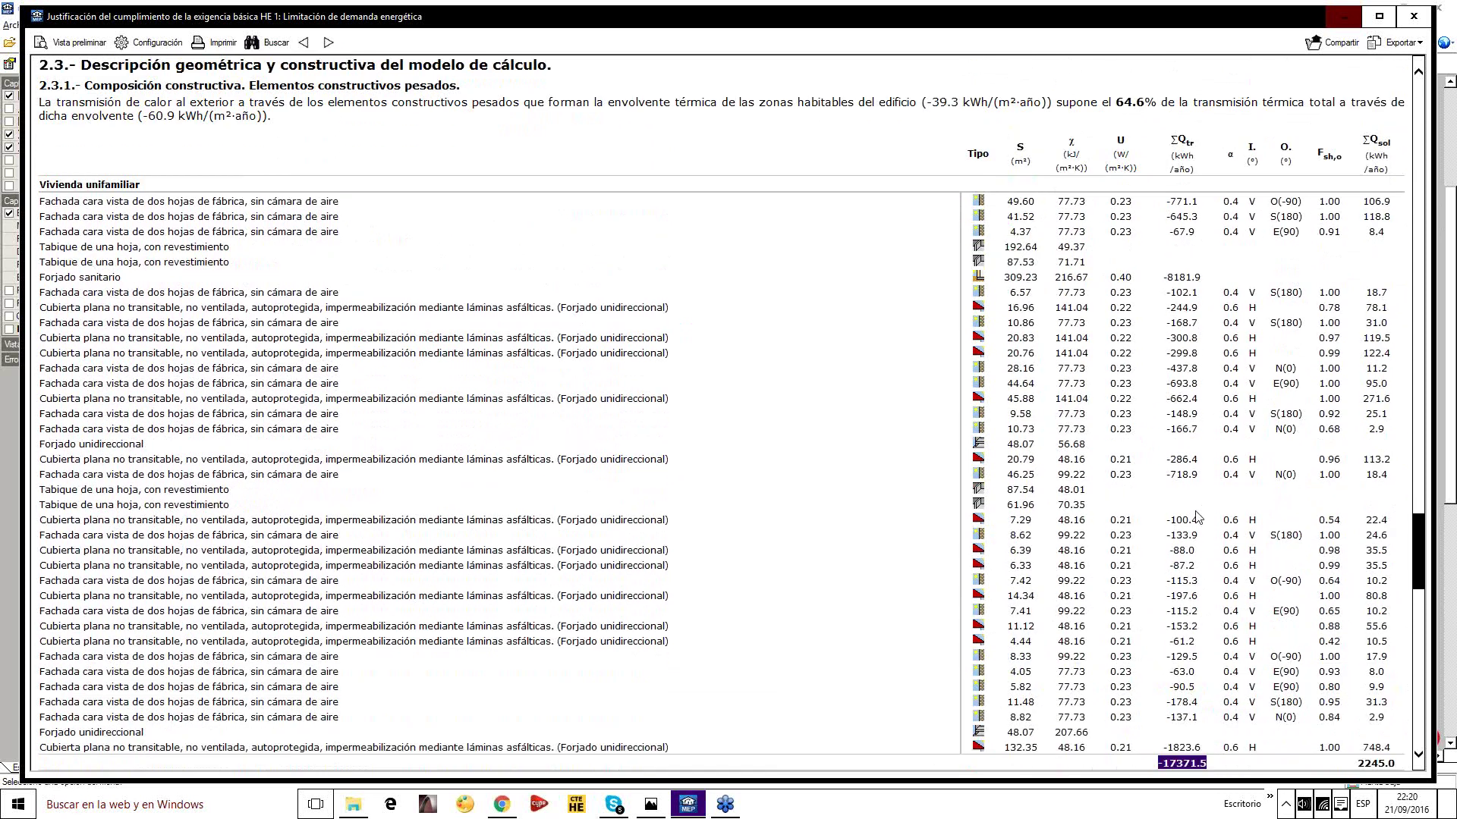
pyautogui.scroll(-3, 1198, 538)
pyautogui.doubleClick(1164, 662)
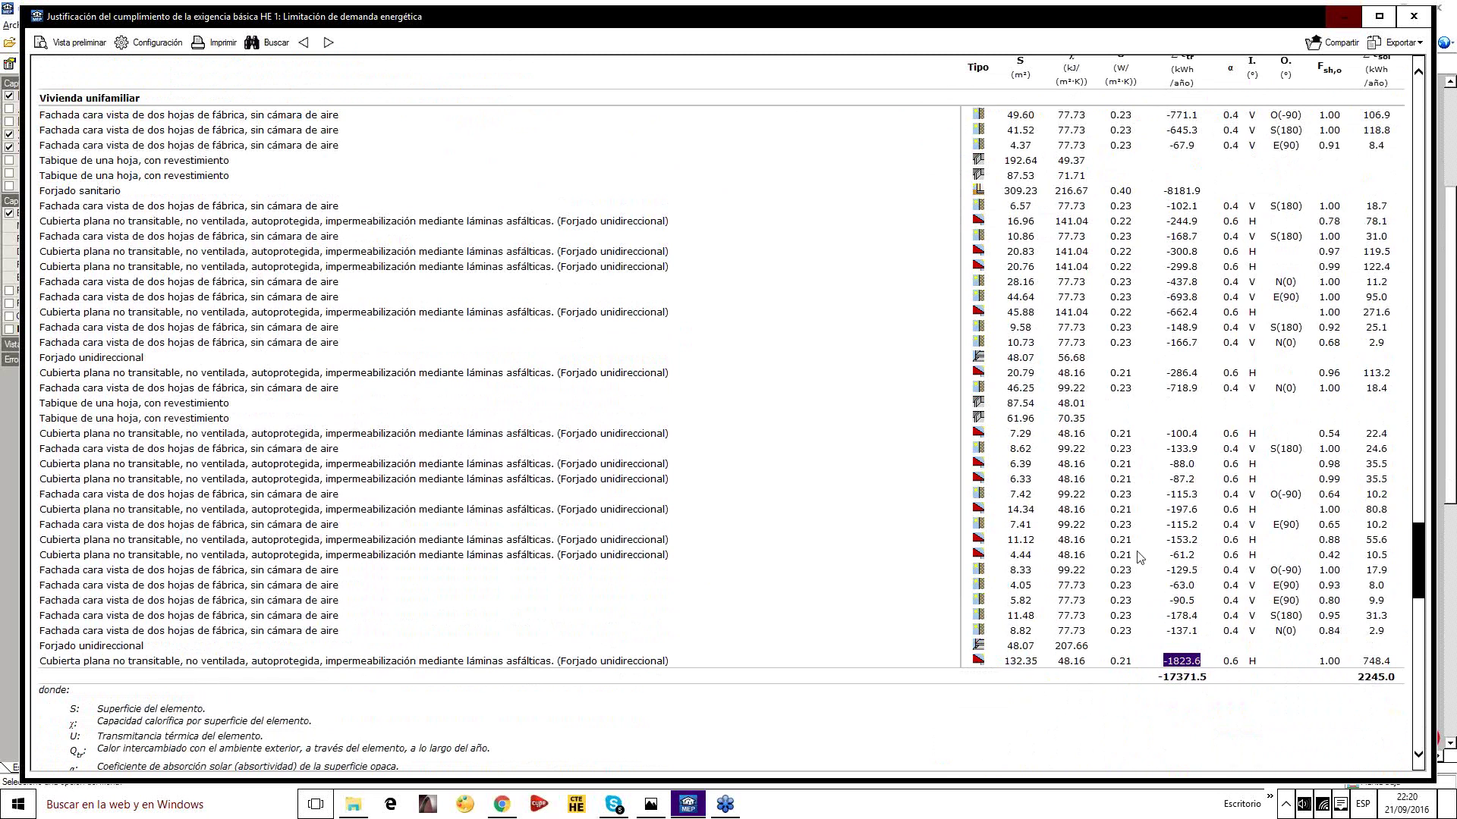
pyautogui.scroll(5, 1112, 607)
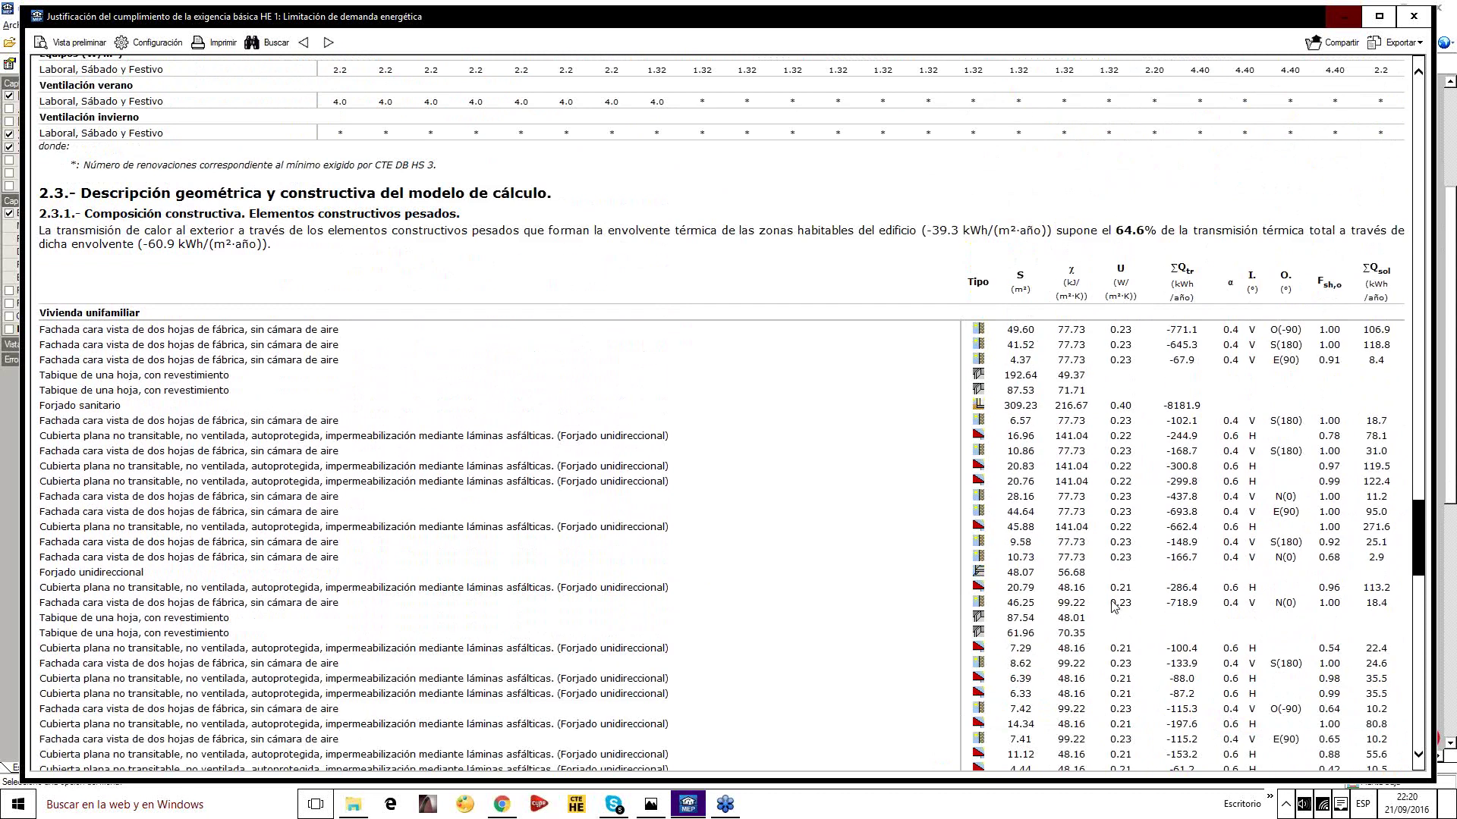
# Highlight the Forjado sanitario row's name and values in the heavy elements table, and clear the selection
pyautogui.moveTo(1165, 405); pyautogui.dragTo(1200, 412)
pyautogui.moveTo(40, 405); pyautogui.dragTo(305, 405)
pyautogui.moveTo(900, 404); pyautogui.dragTo(1202, 410)
pyautogui.click(1161, 393)
# Compare the U values of the heavy elements, highlighting the Forjado sanitario's U value and its heat exchange
pyautogui.scroll(-2, 1172, 410)
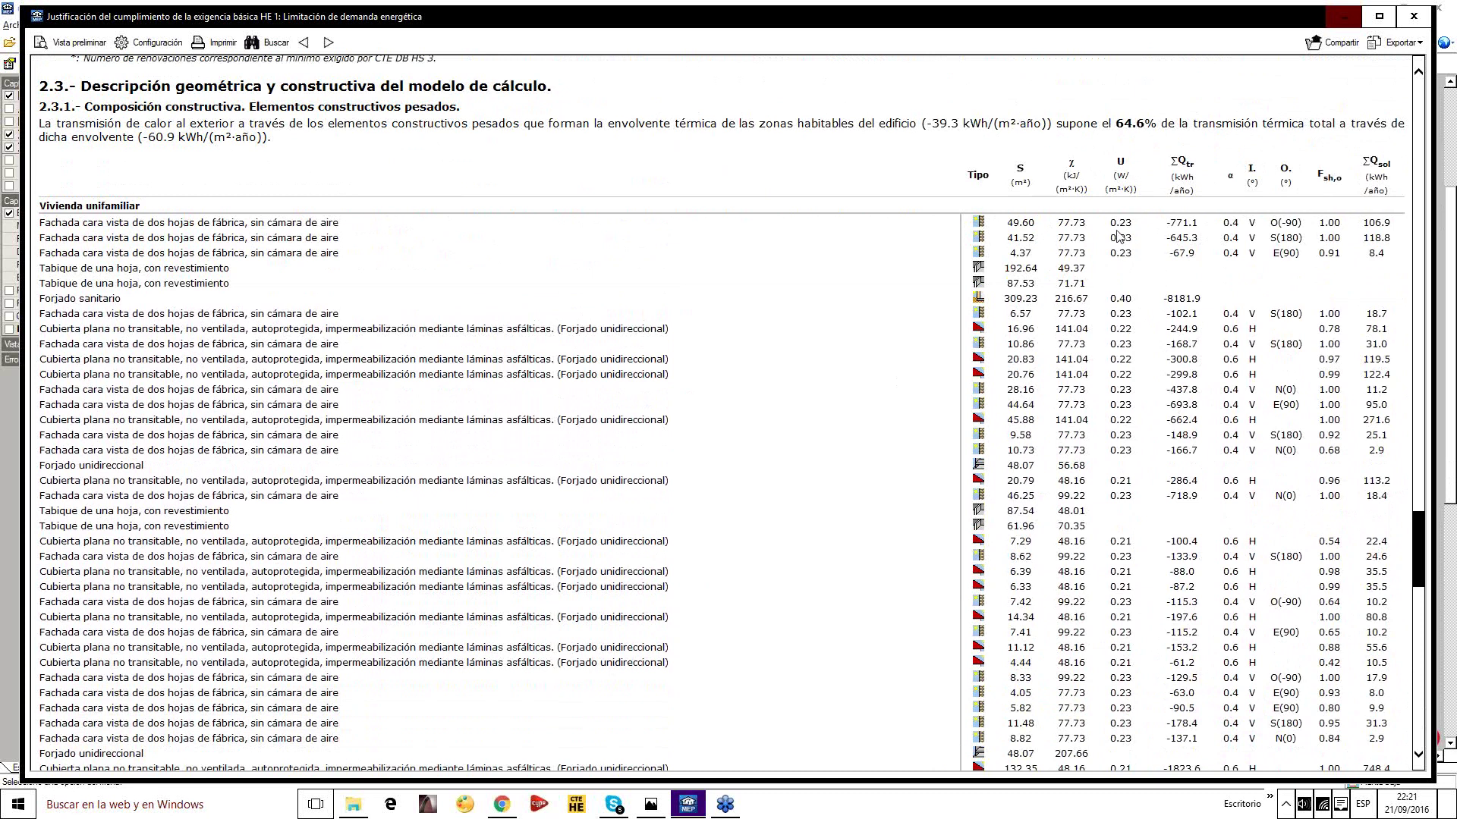
pyautogui.scroll(-3, 1119, 236)
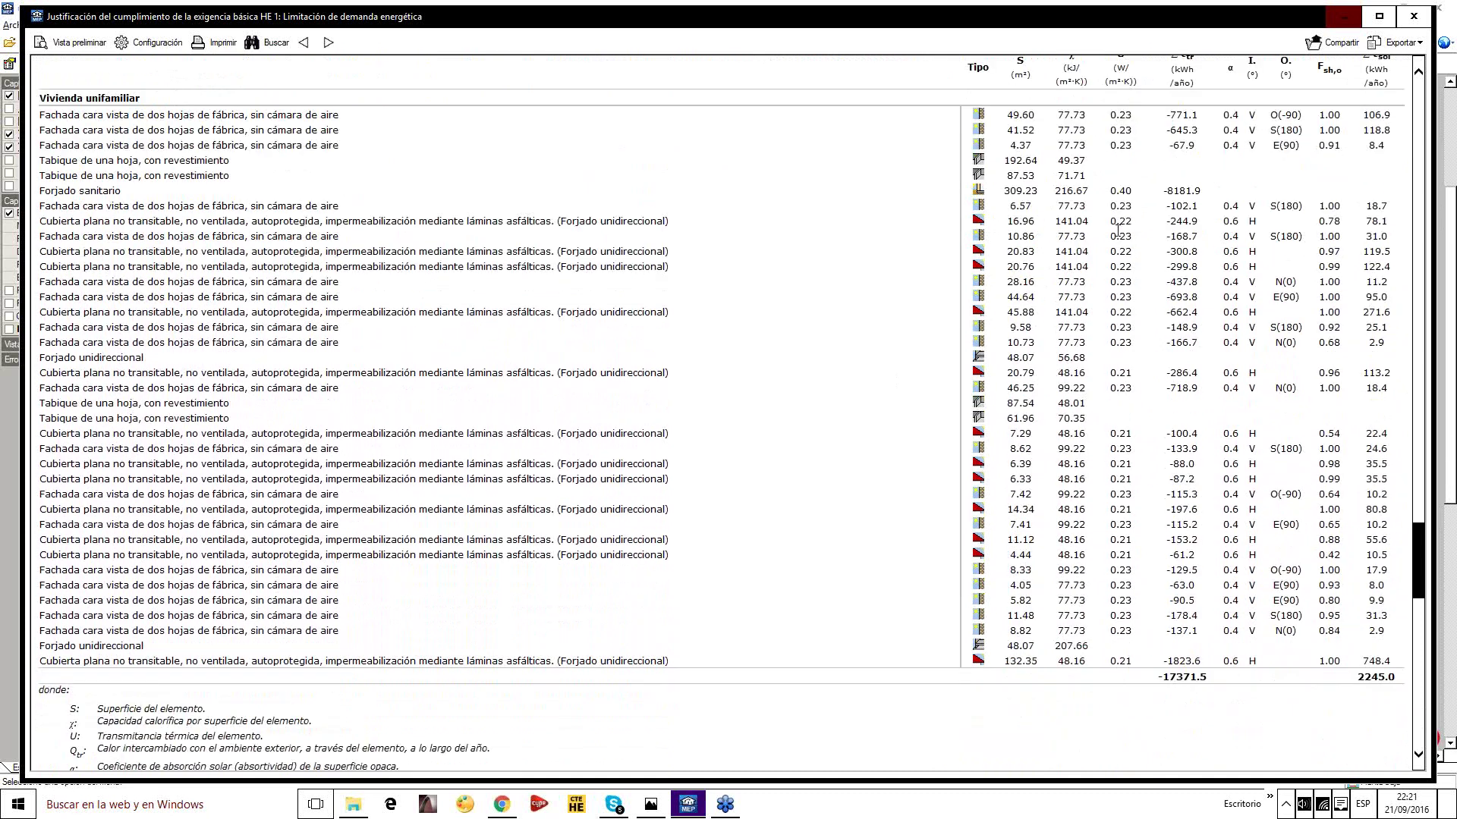
pyautogui.scroll(3, 1119, 227)
pyautogui.scroll(-3, 1119, 182)
pyautogui.moveTo(1112, 191); pyautogui.dragTo(1132, 192)
pyautogui.click(1163, 192)
pyautogui.doubleClick(1163, 192)
# Glance at section 2.3.2 and return to section 2.3.1 to highlight the heavy elements' percentage of total heat transmission
pyautogui.scroll(-5, 1104, 228)
pyautogui.scroll(-6, 1104, 228)
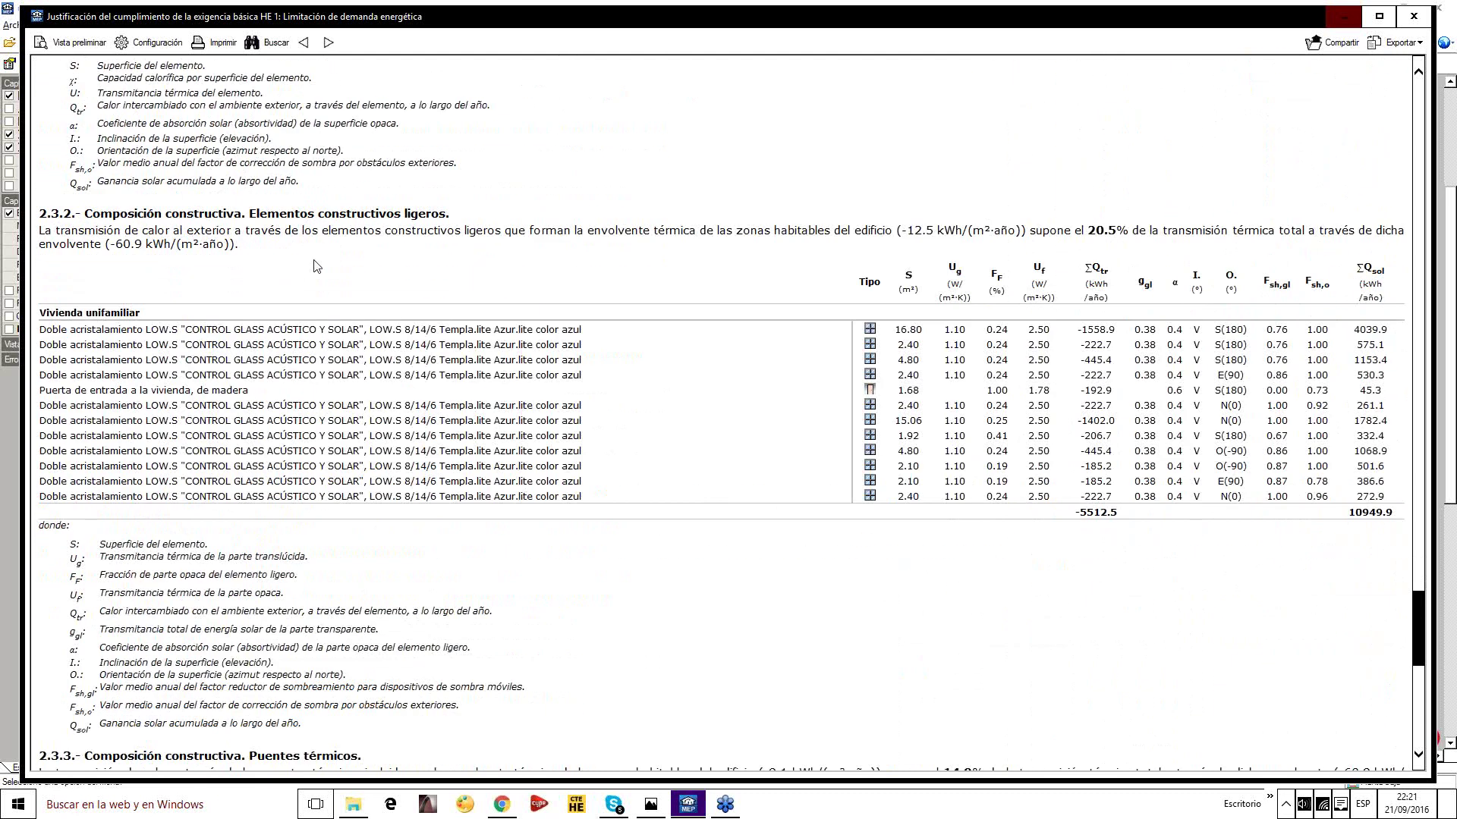
pyautogui.scroll(7, 555, 371)
pyautogui.scroll(9, 555, 371)
pyautogui.scroll(-2, 558, 375)
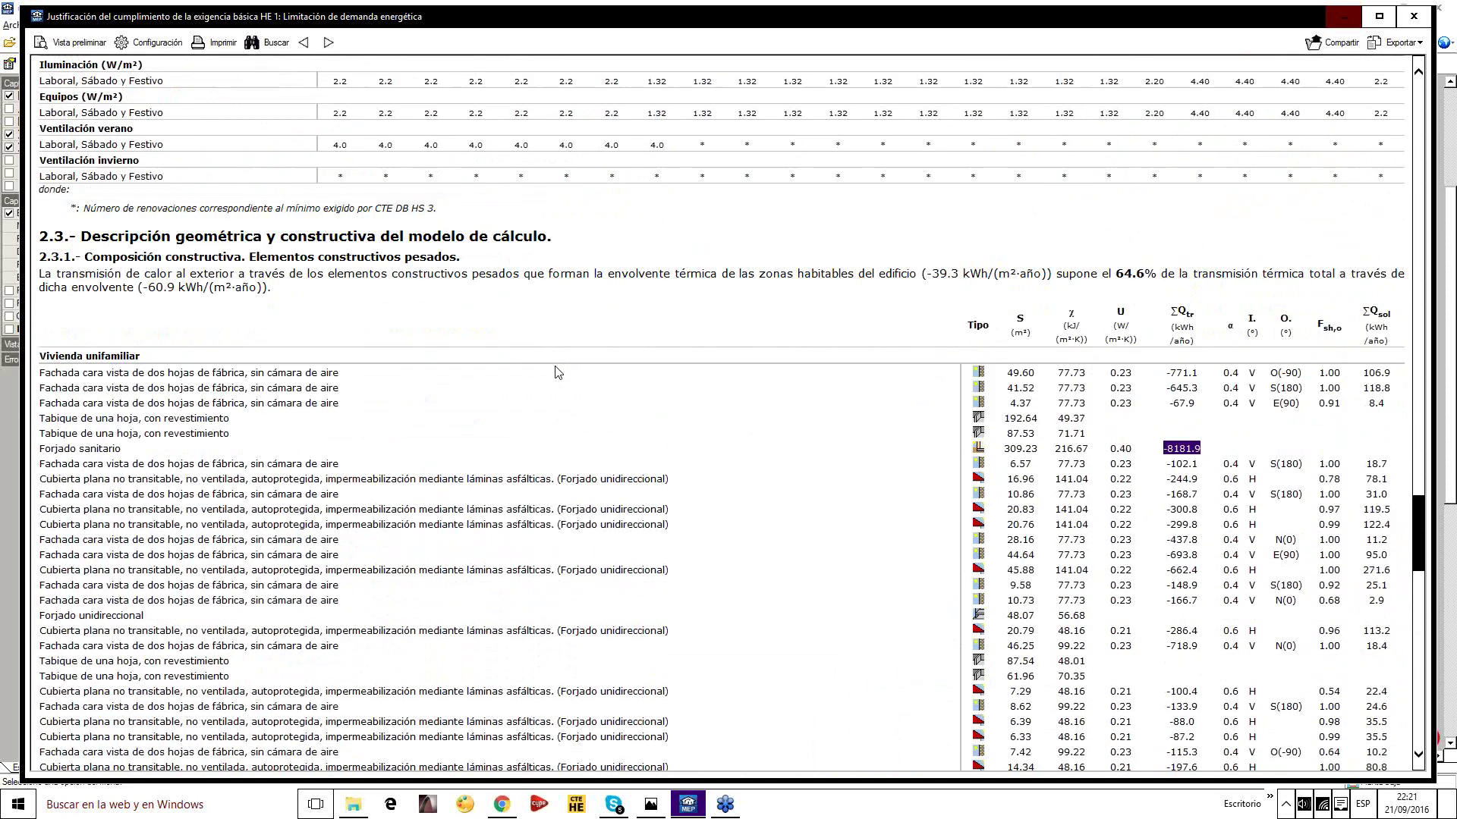
pyautogui.moveTo(1114, 230); pyautogui.dragTo(1157, 235)
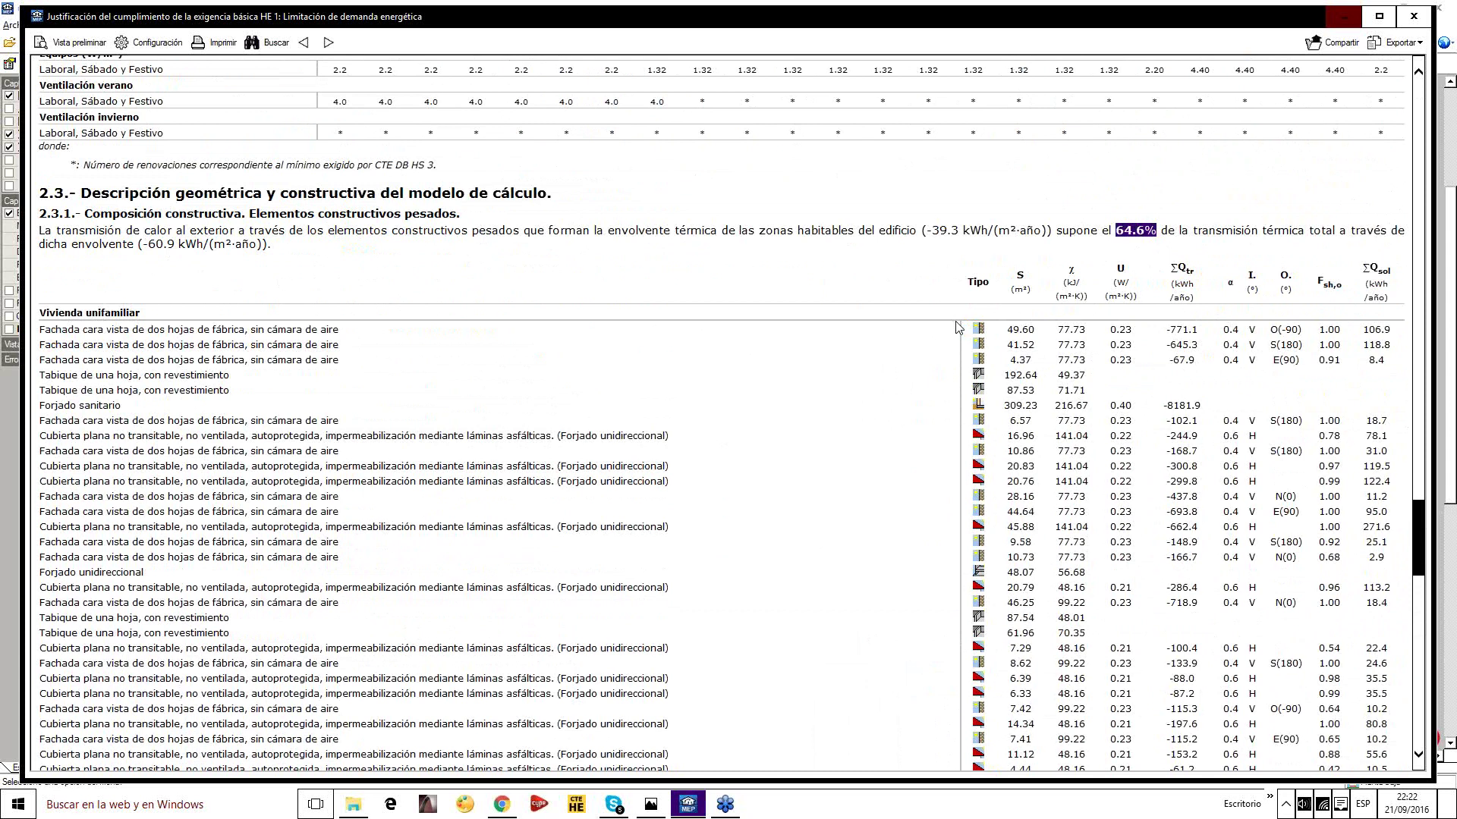
# Review the light construction elements in section 2.3.2 and highlight their percentage of total heat transmission
pyautogui.scroll(-10, 955, 327)
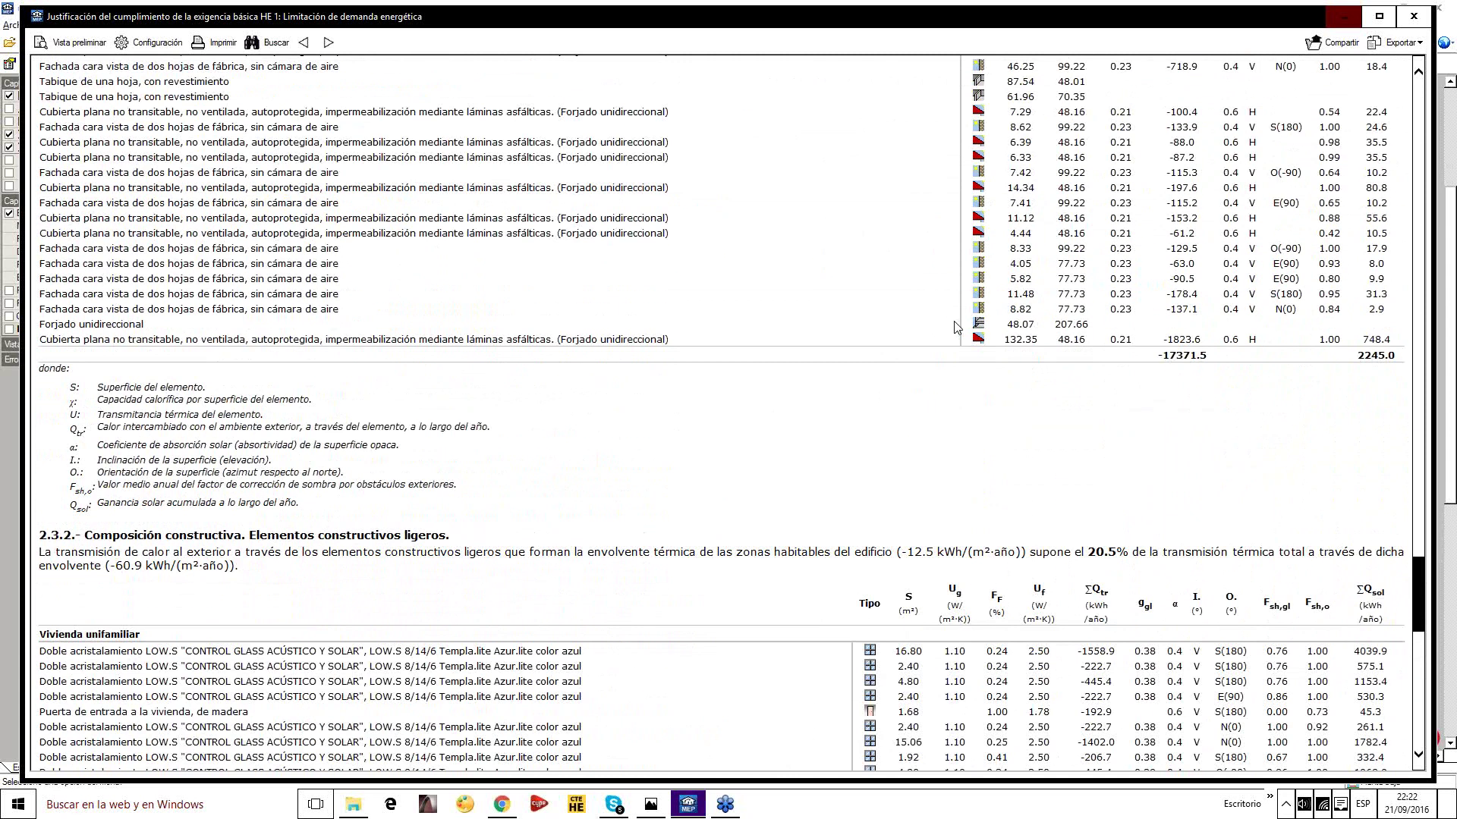
pyautogui.scroll(-4, 955, 327)
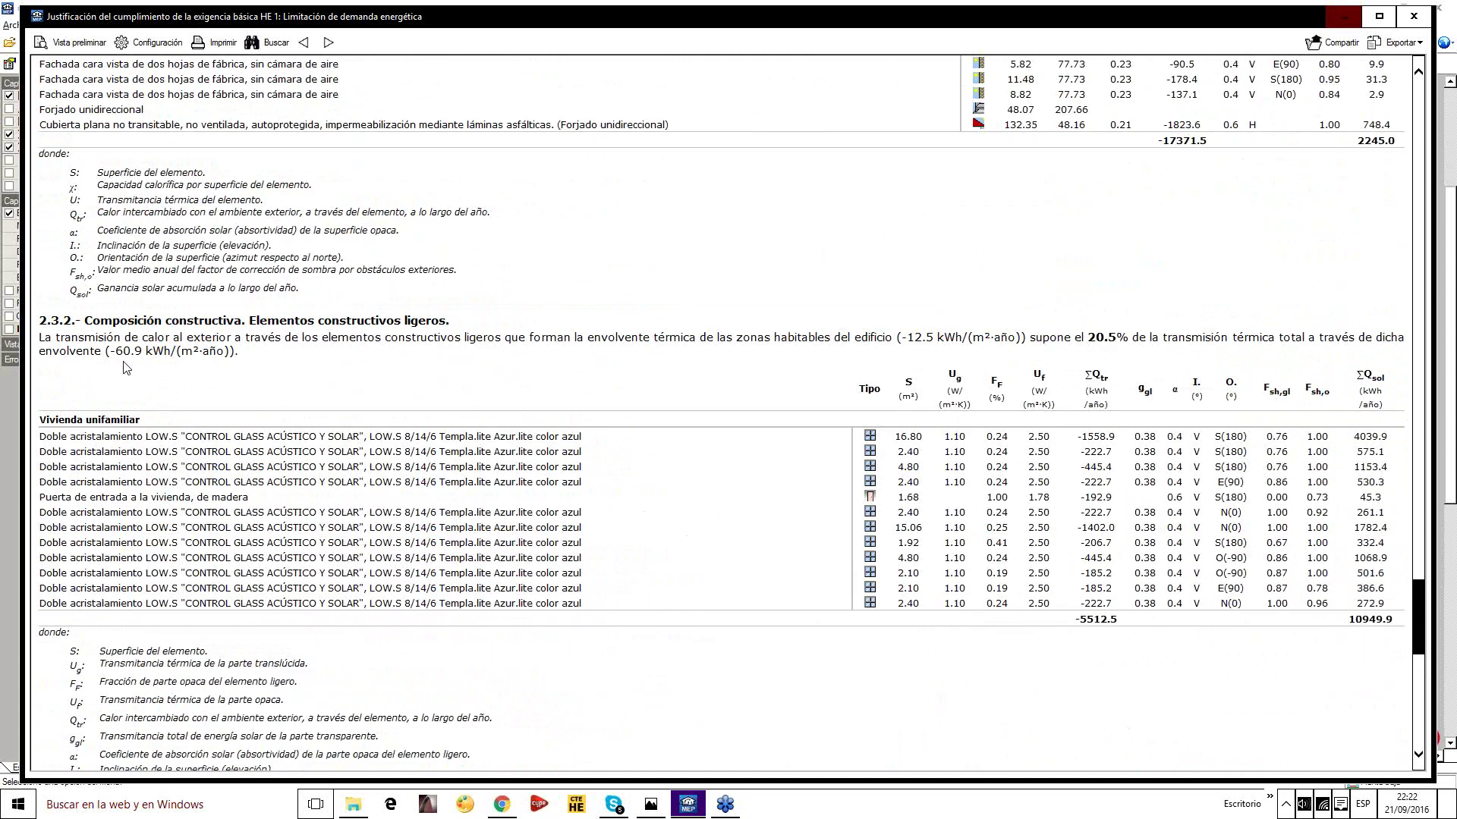
pyautogui.scroll(-2, 454, 357)
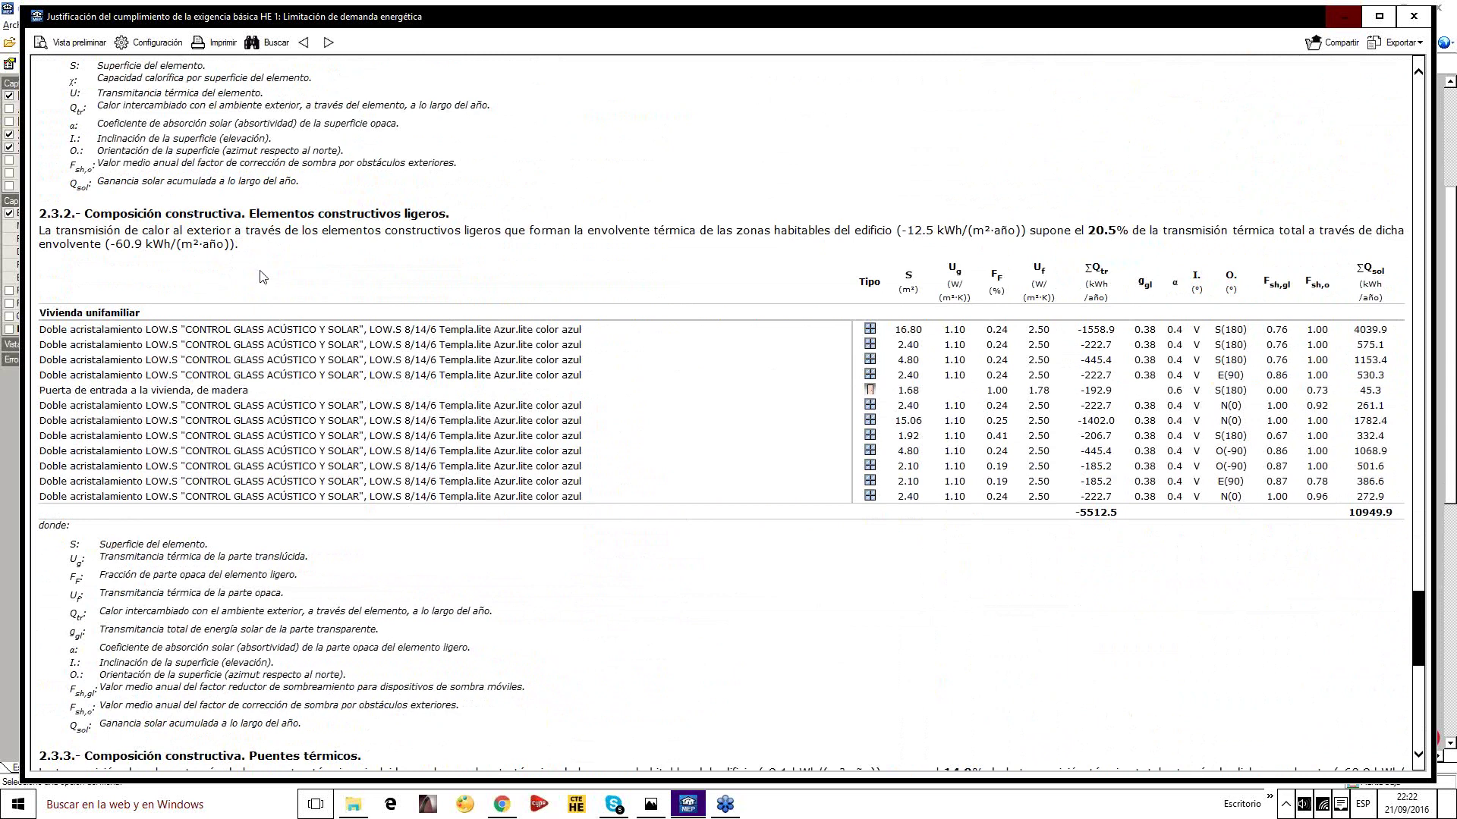
pyautogui.doubleClick(1096, 231)
# Compare the heat transmission shares of the heavy elements in section 2.3.1 and the light elements in section 2.3.2
pyautogui.scroll(15, 1115, 334)
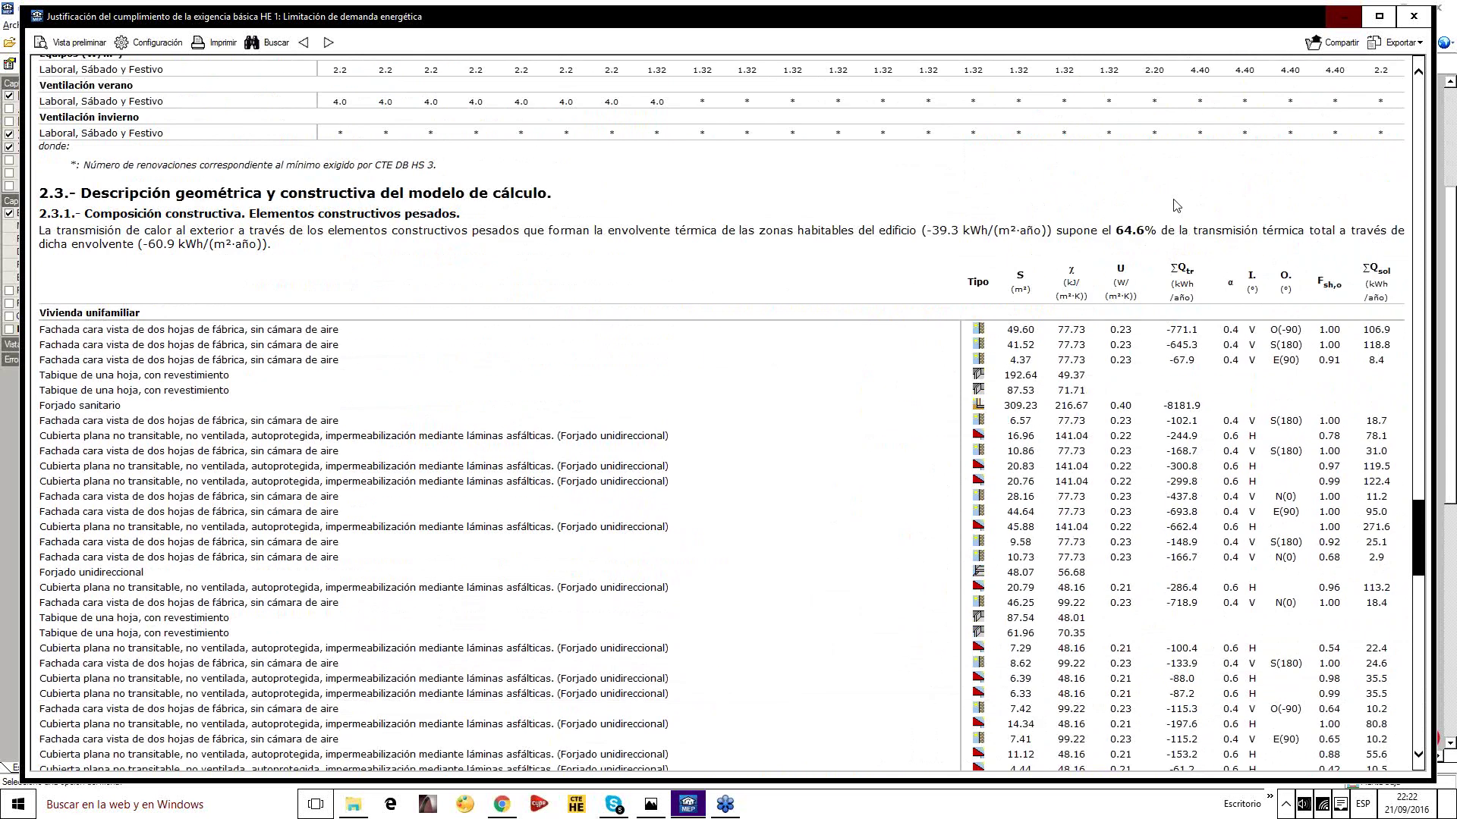
pyautogui.scroll(-14, 1176, 205)
pyautogui.scroll(14, 1176, 203)
pyautogui.scroll(-14, 1137, 236)
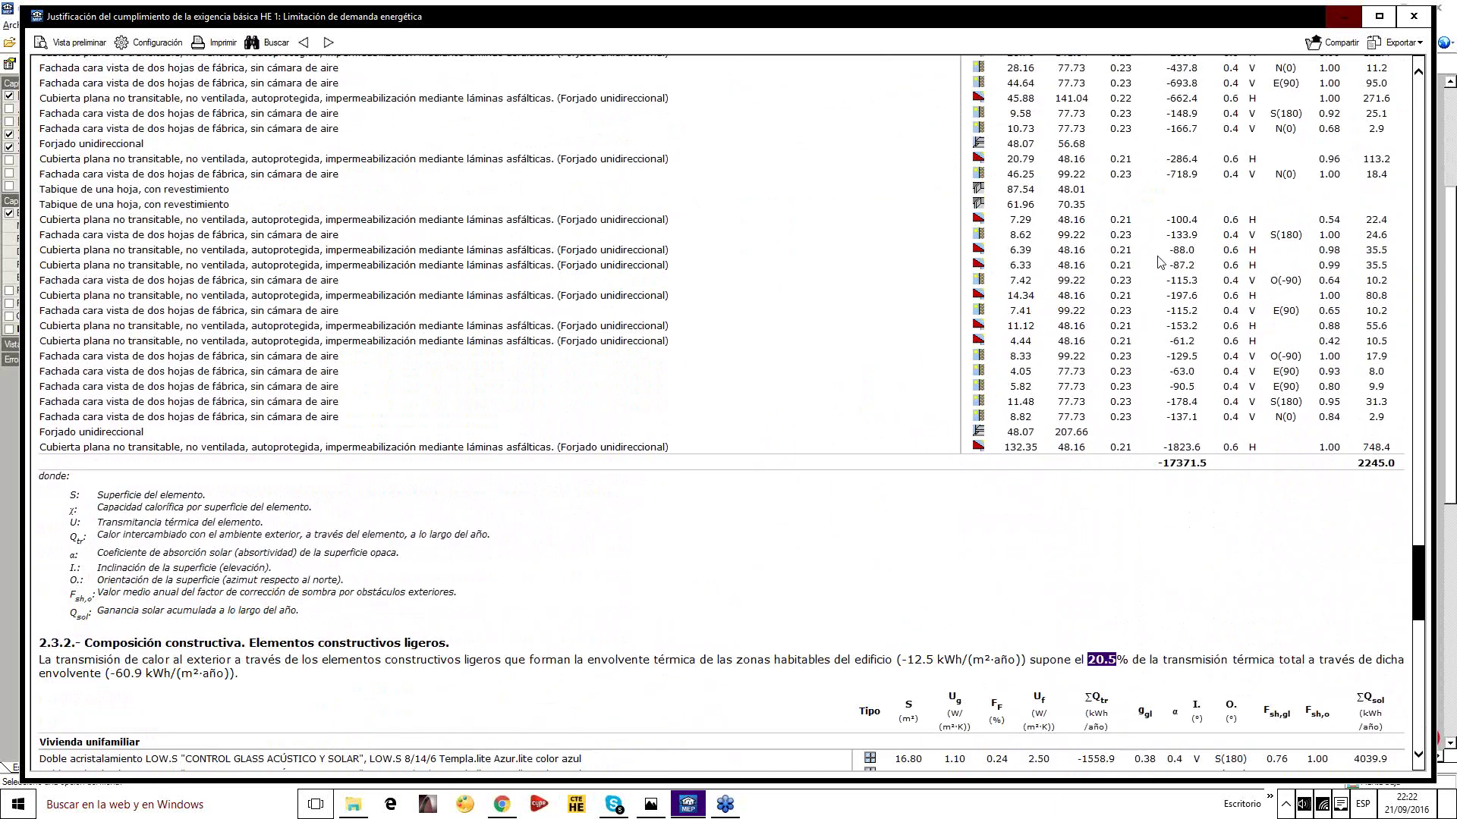
pyautogui.scroll(13, 1167, 267)
pyautogui.scroll(-12, 1167, 267)
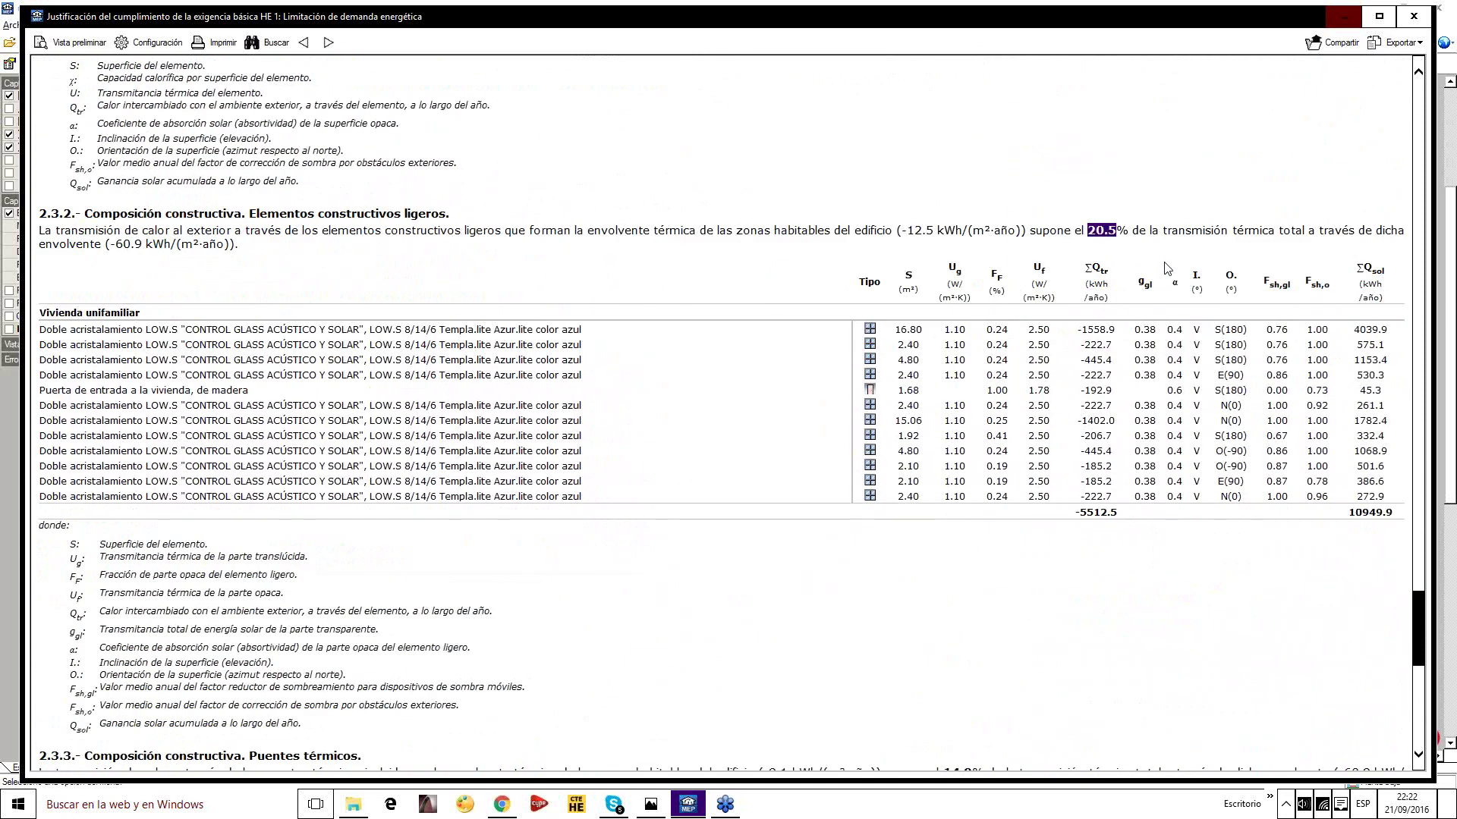
# Examine thermal bridges in section 2.3.3, highlighting their transmission share and heading, and continue to the calculation procedure in section 2.4
pyautogui.scroll(-7, 1166, 267)
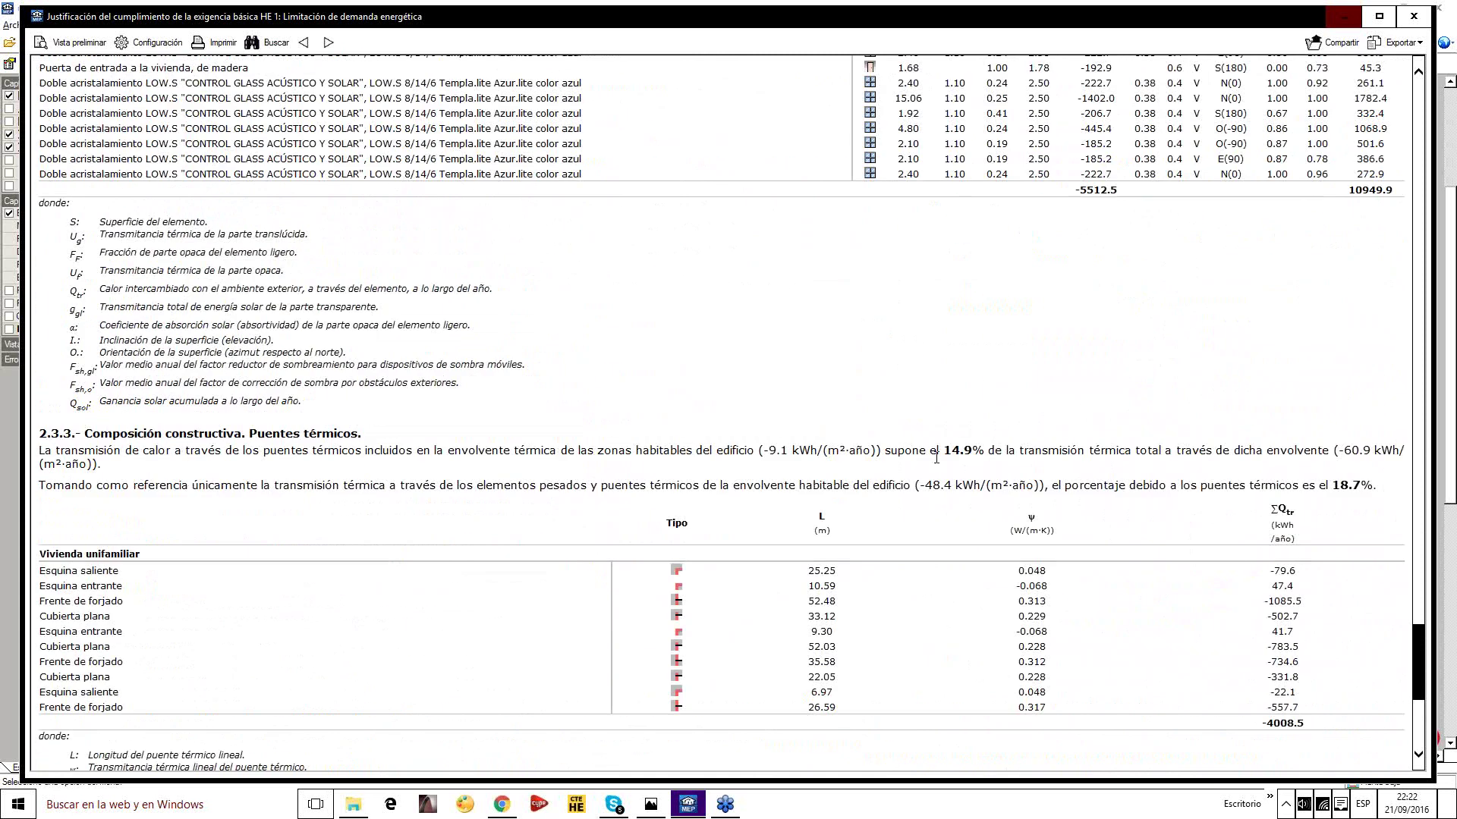
pyautogui.doubleClick(957, 453)
pyautogui.moveTo(251, 438); pyautogui.dragTo(365, 439)
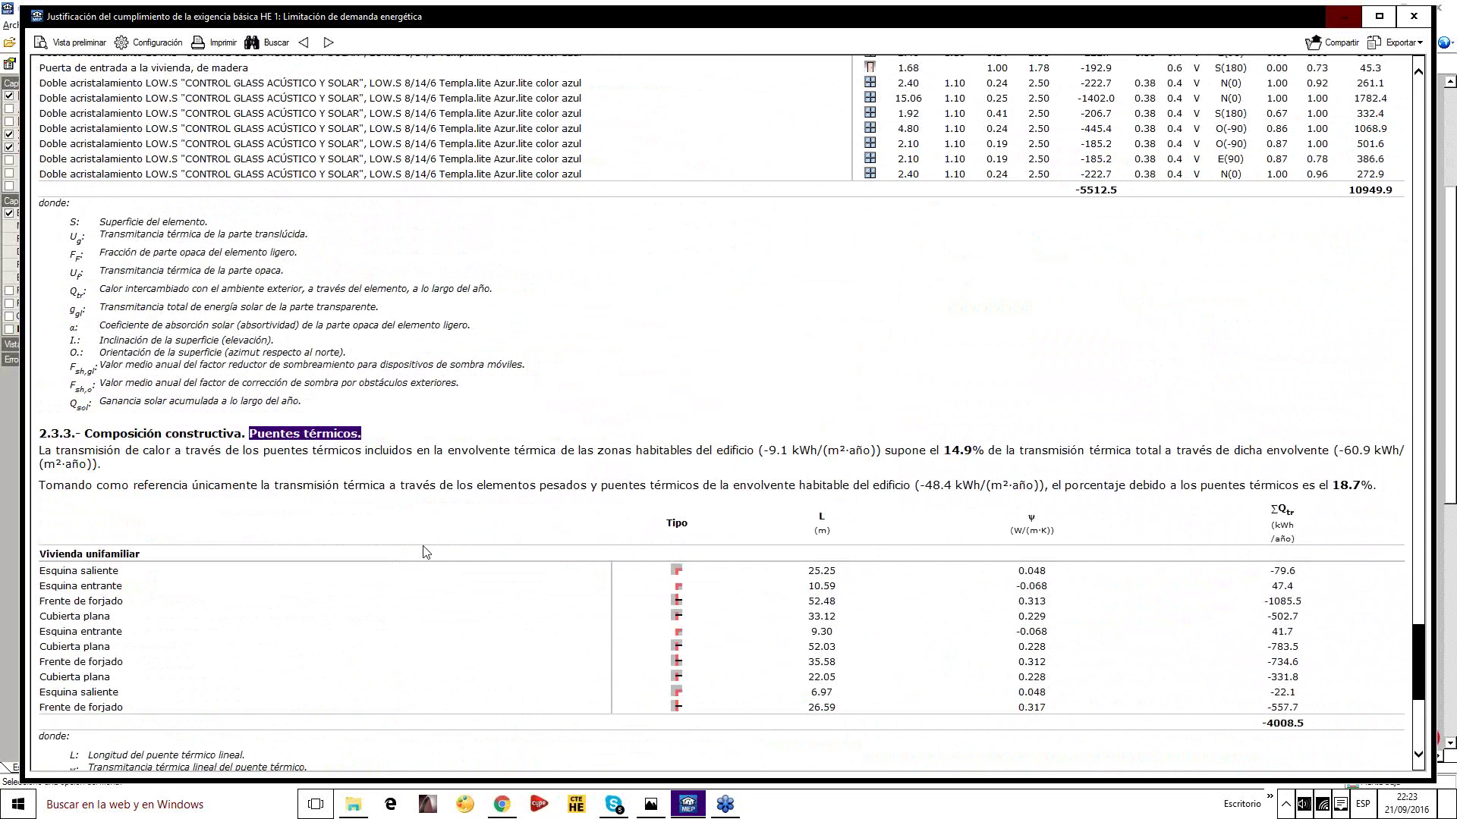
pyautogui.scroll(-3, 426, 551)
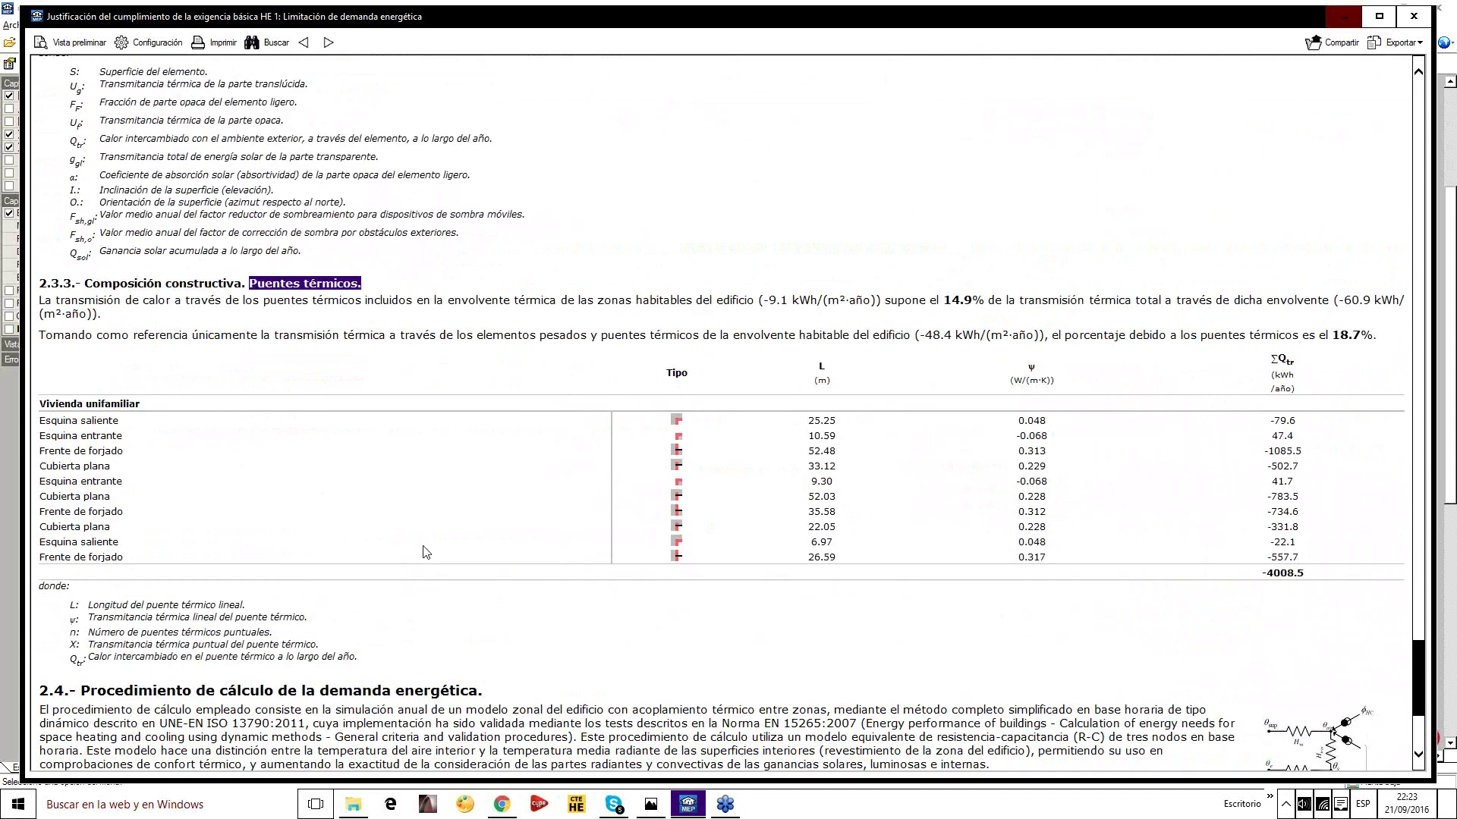
pyautogui.scroll(5, 426, 552)
pyautogui.scroll(-12, 426, 552)
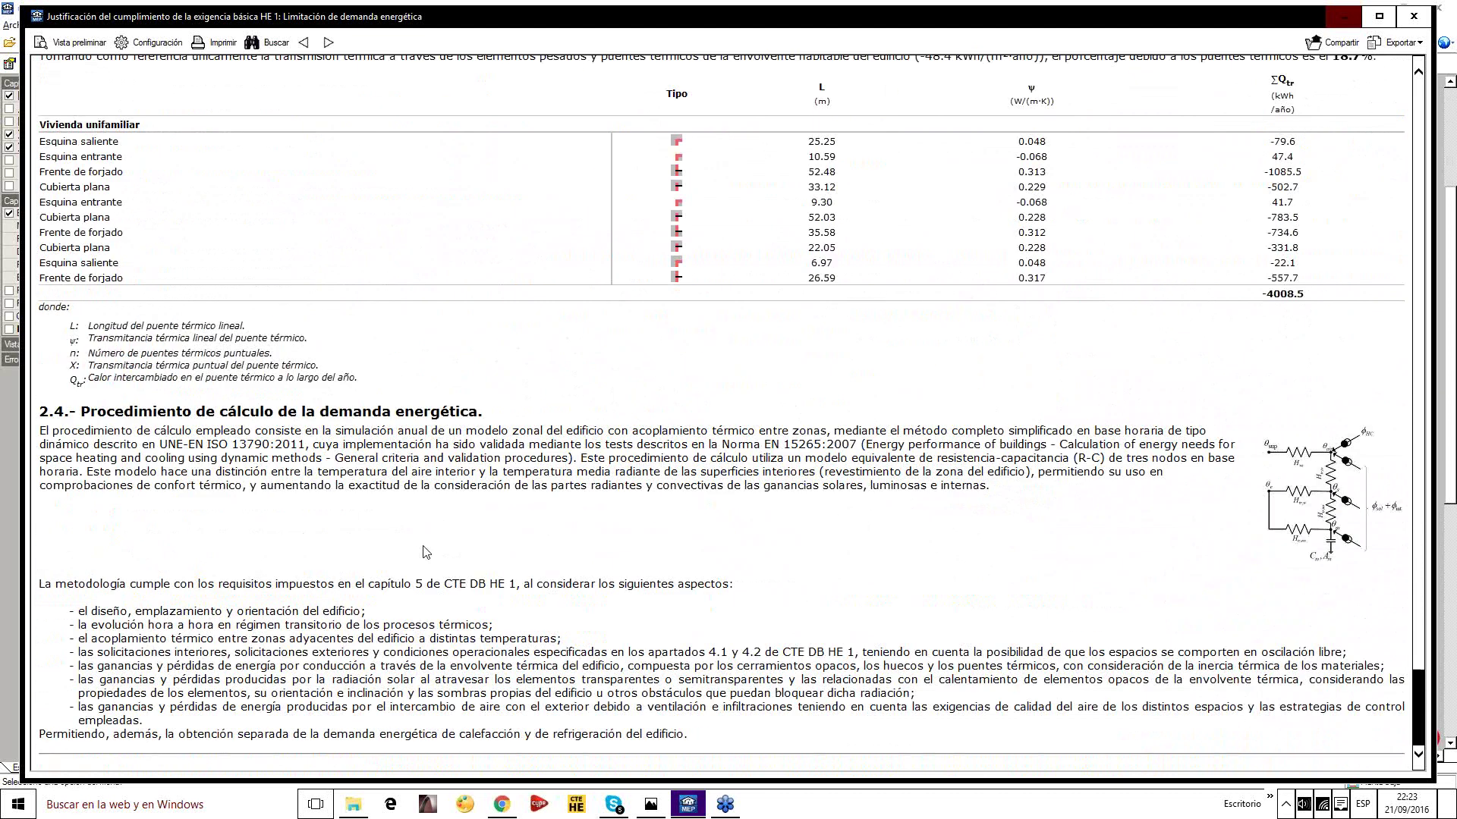
# Return through the report to section 2.3.1 and highlight the Forjado sanitario's U value together with its heat exchange
pyautogui.scroll(20, 426, 551)
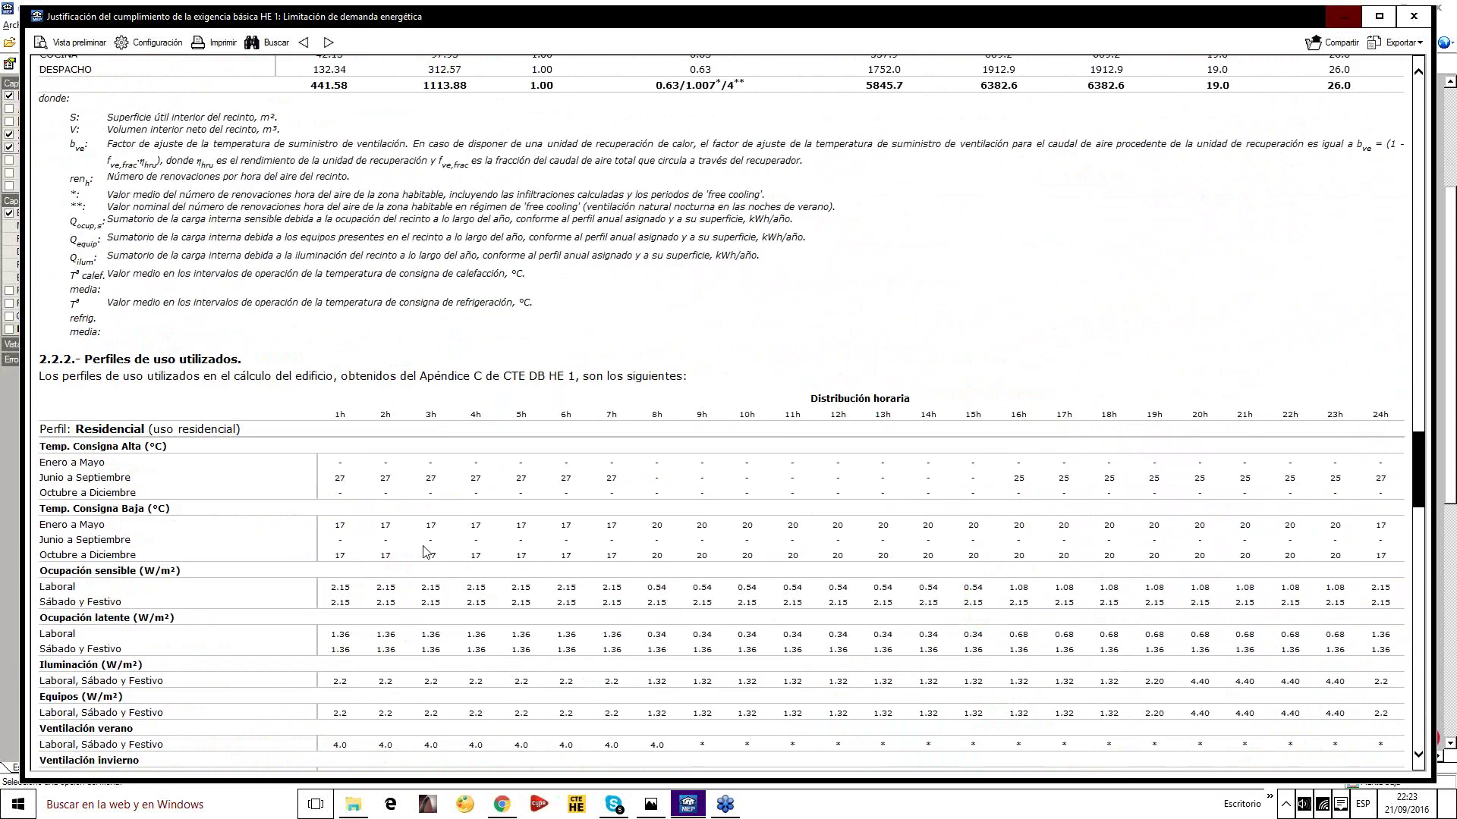
pyautogui.scroll(10, 425, 552)
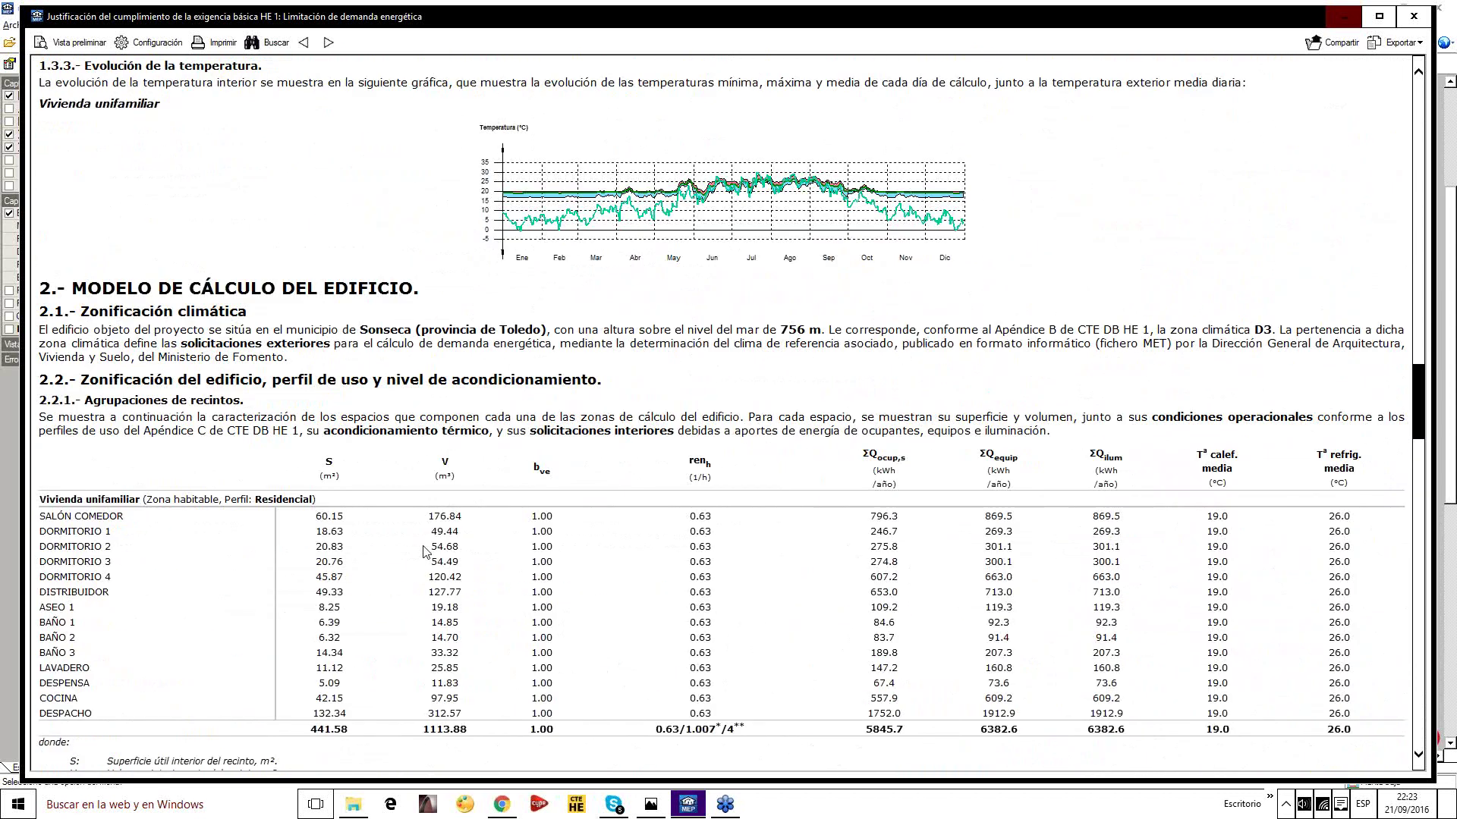
pyautogui.scroll(-18, 426, 552)
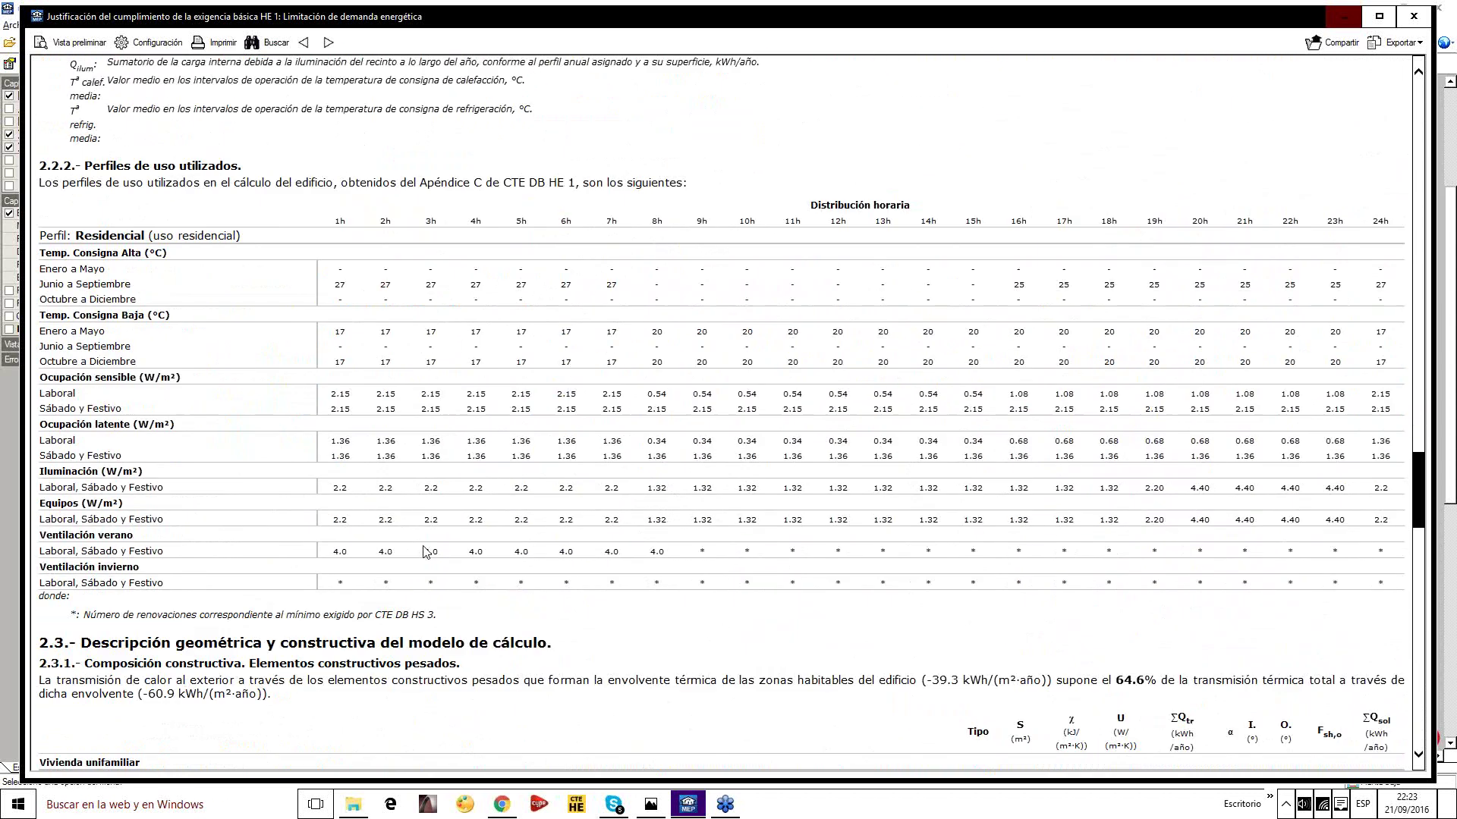
pyautogui.scroll(2, 1155, 323)
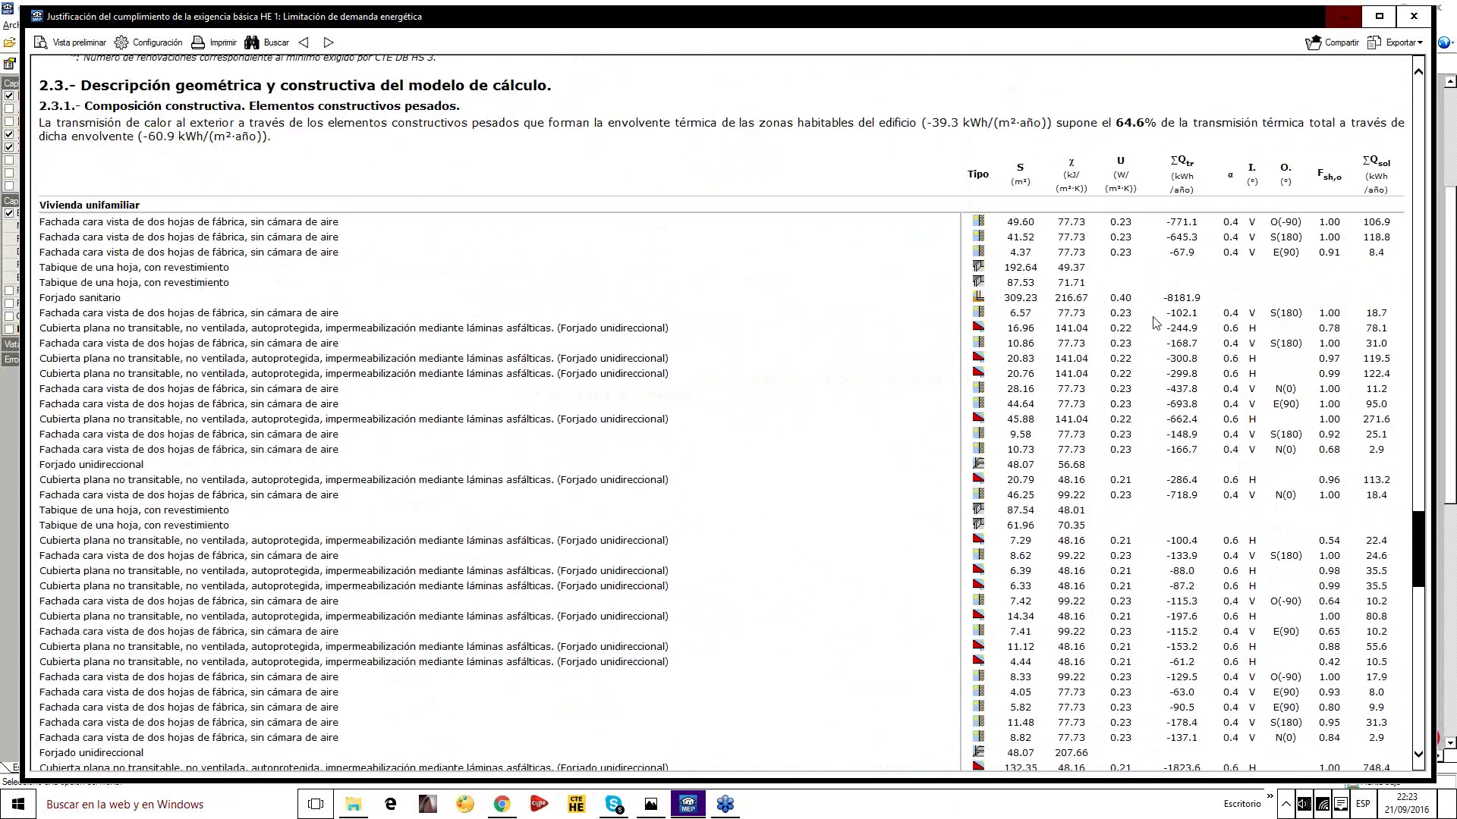
pyautogui.moveTo(1112, 298); pyautogui.dragTo(1208, 300)
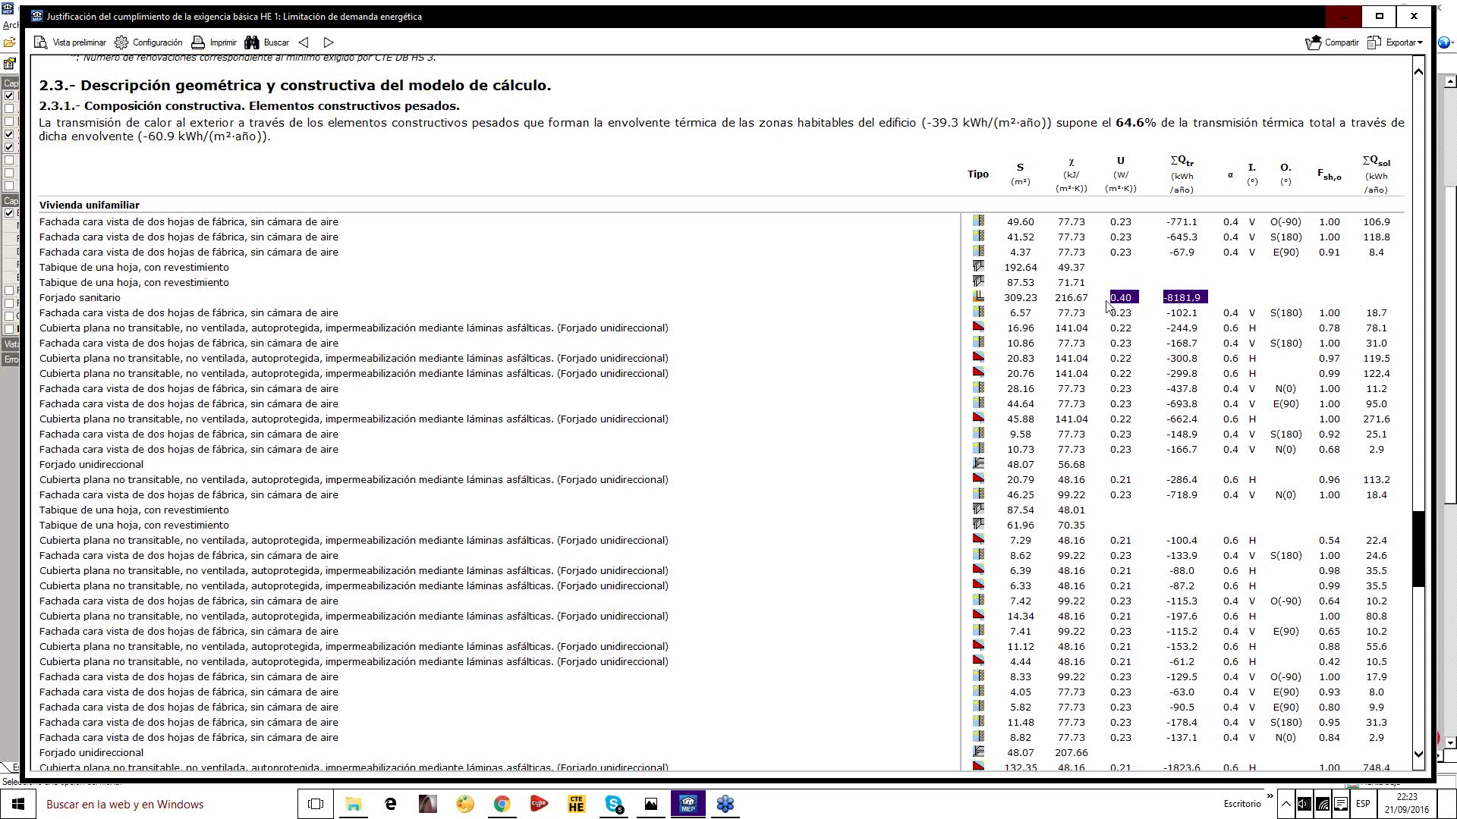
pyautogui.click(1141, 322)
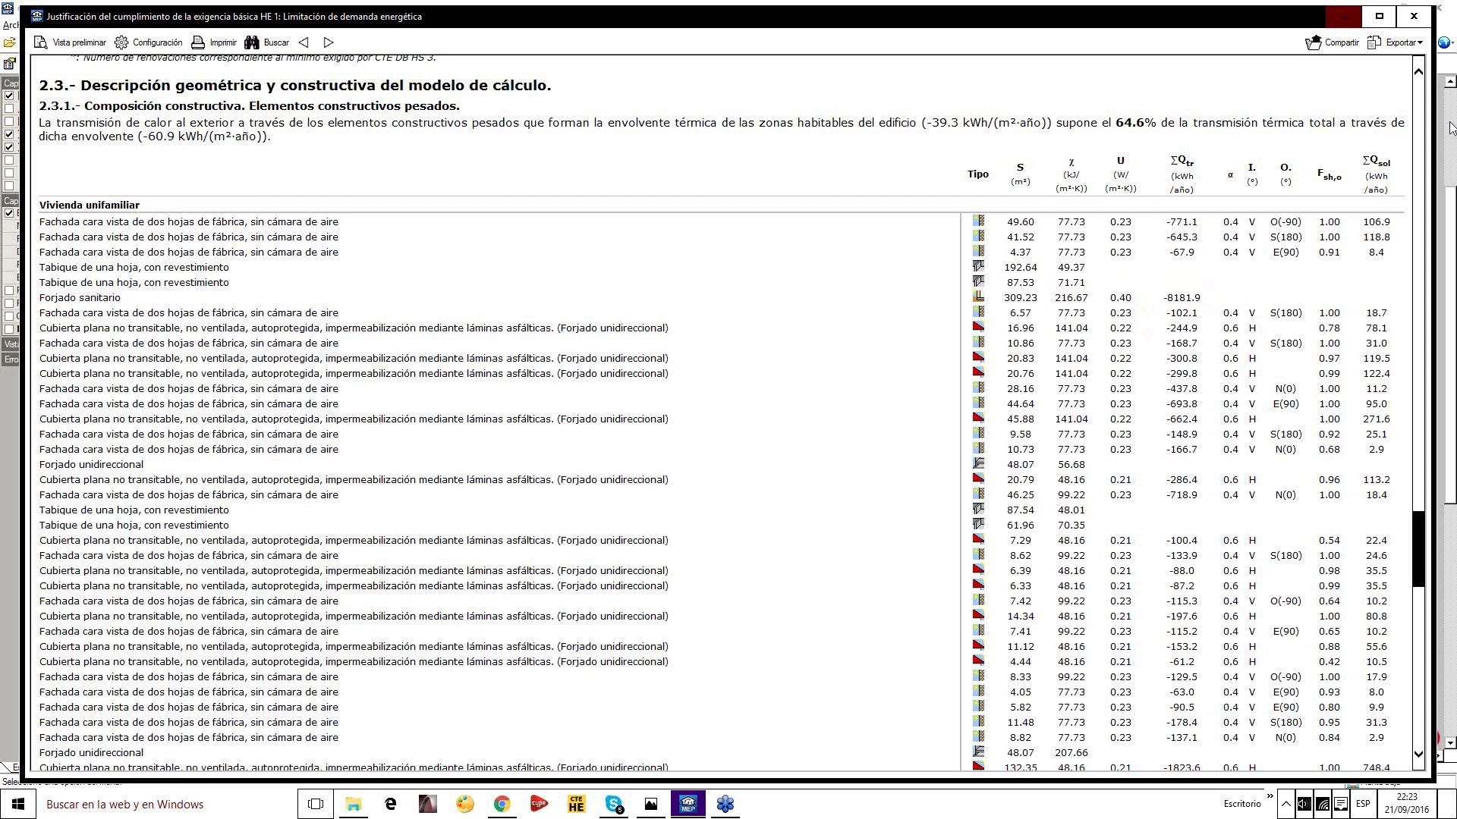
# Close the HE 1 compliance report and the document type selection to return to the floor plan
pyautogui.click(1413, 15)
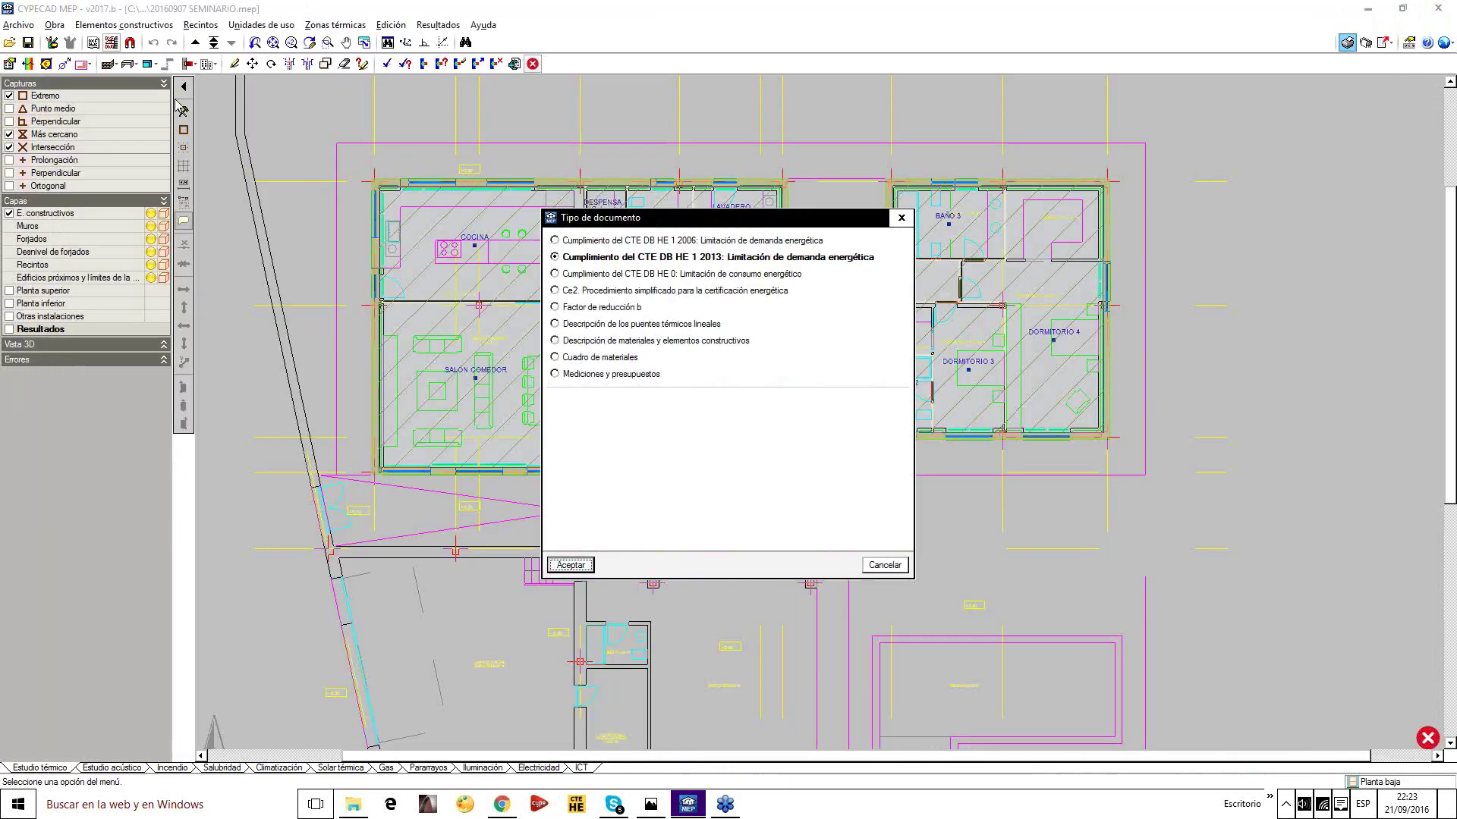
pyautogui.click(901, 218)
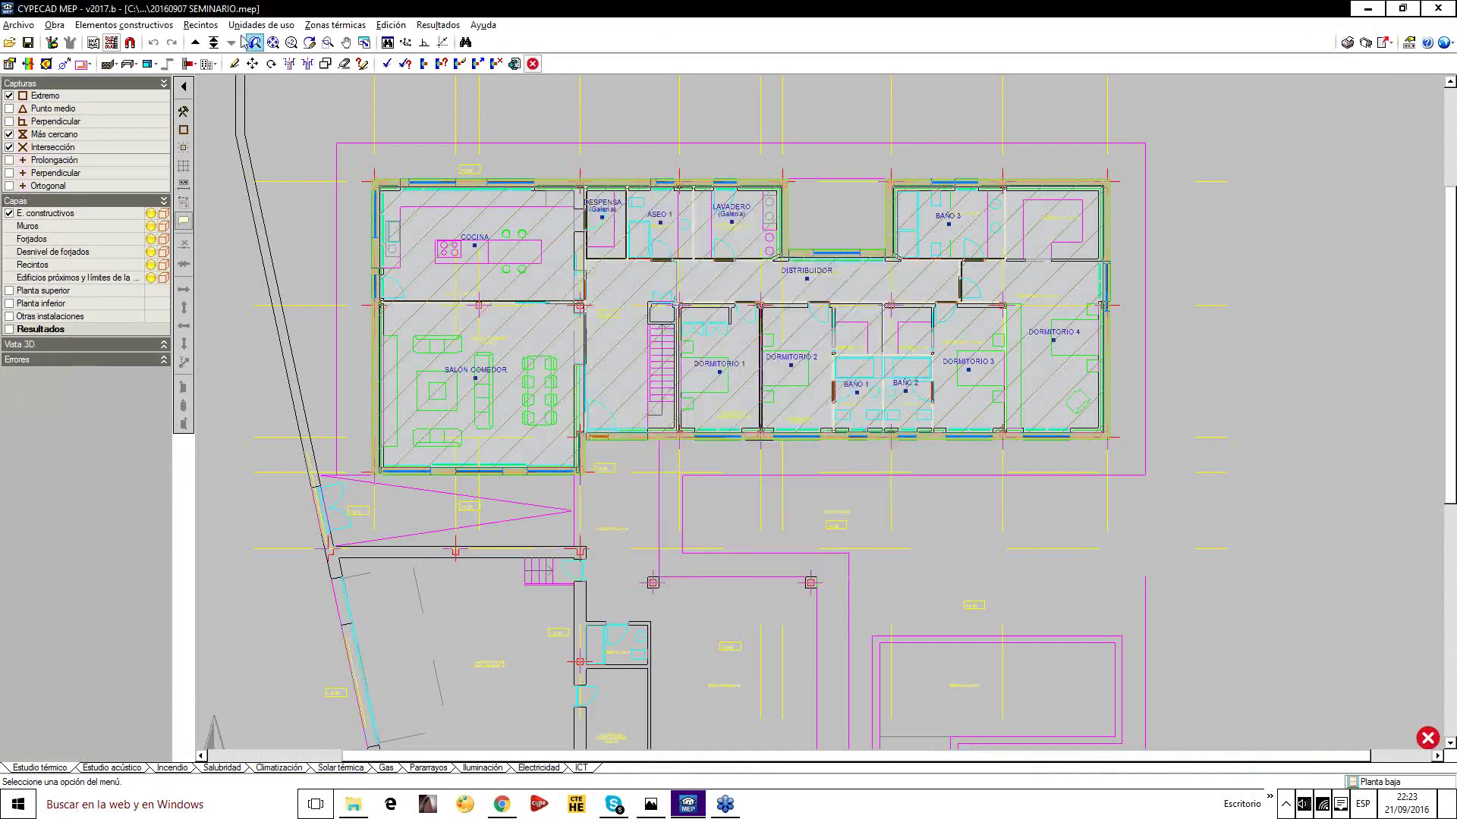
pyautogui.click(53, 44)
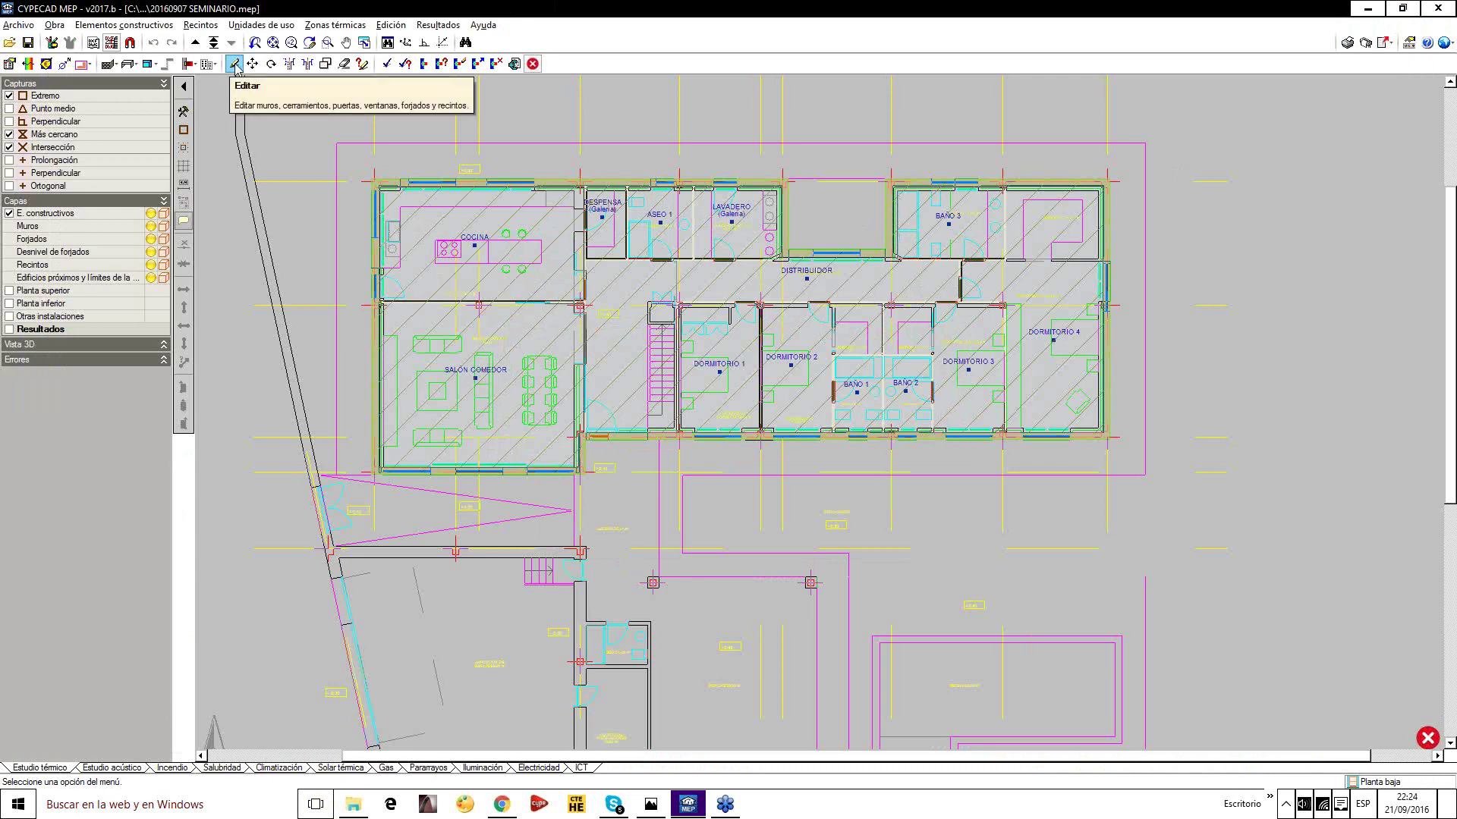
# Inspect the Forjado sanitario ground slab's section, layers and thermal calculation details at full size, and close its definition unchanged
pyautogui.click(129, 63)
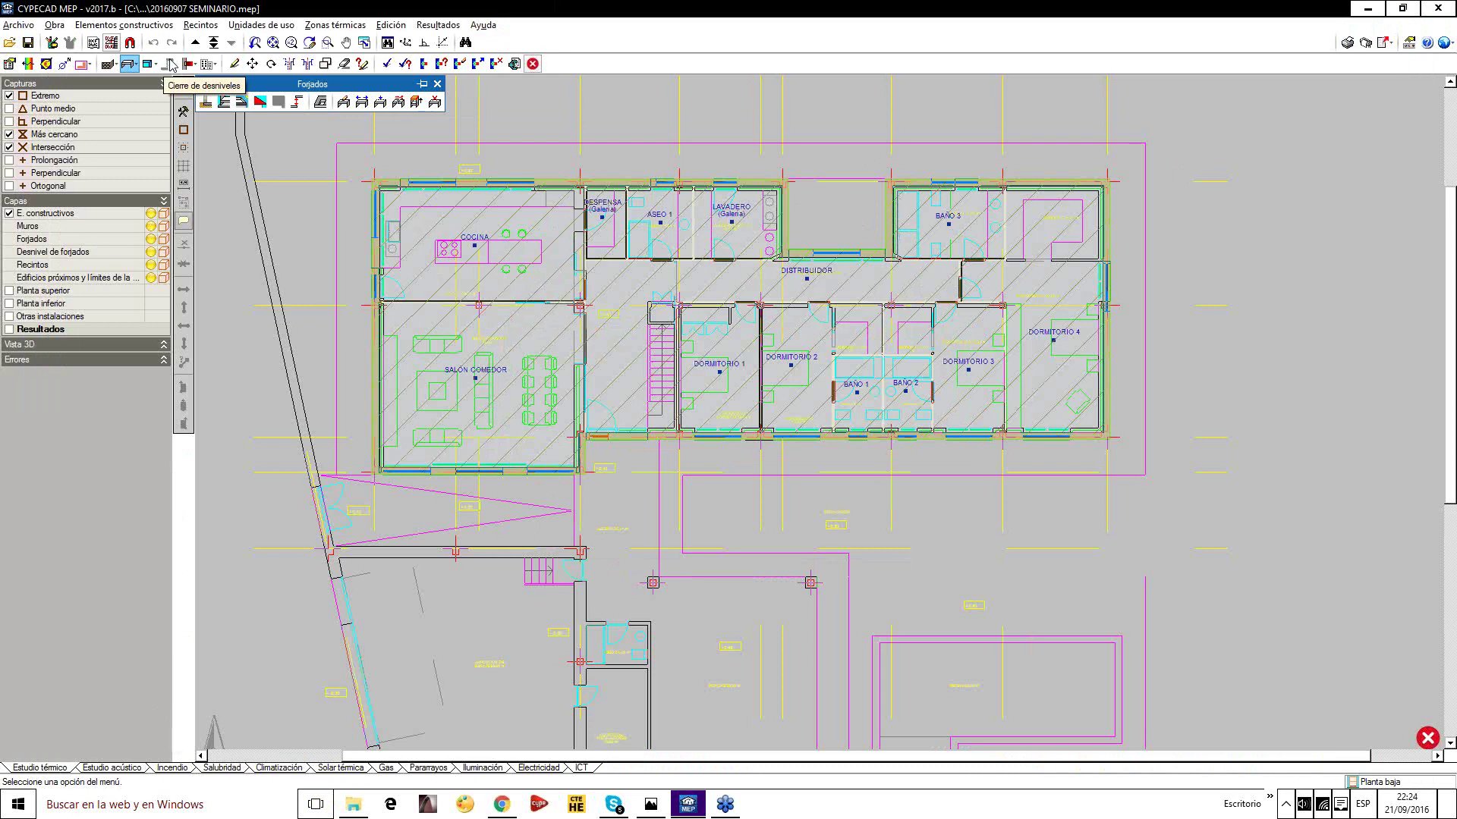
pyautogui.click(205, 103)
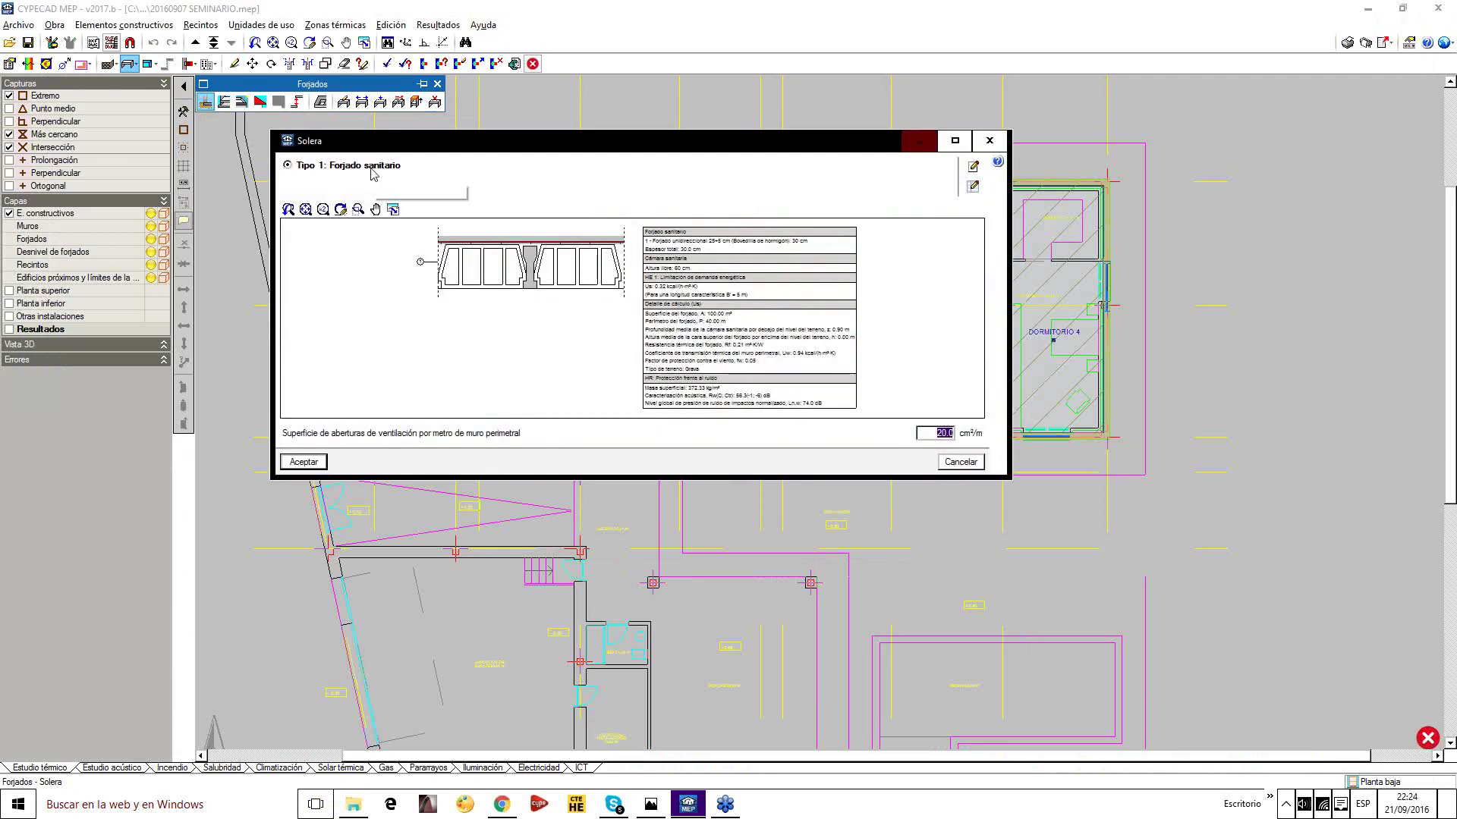
pyautogui.click(957, 141)
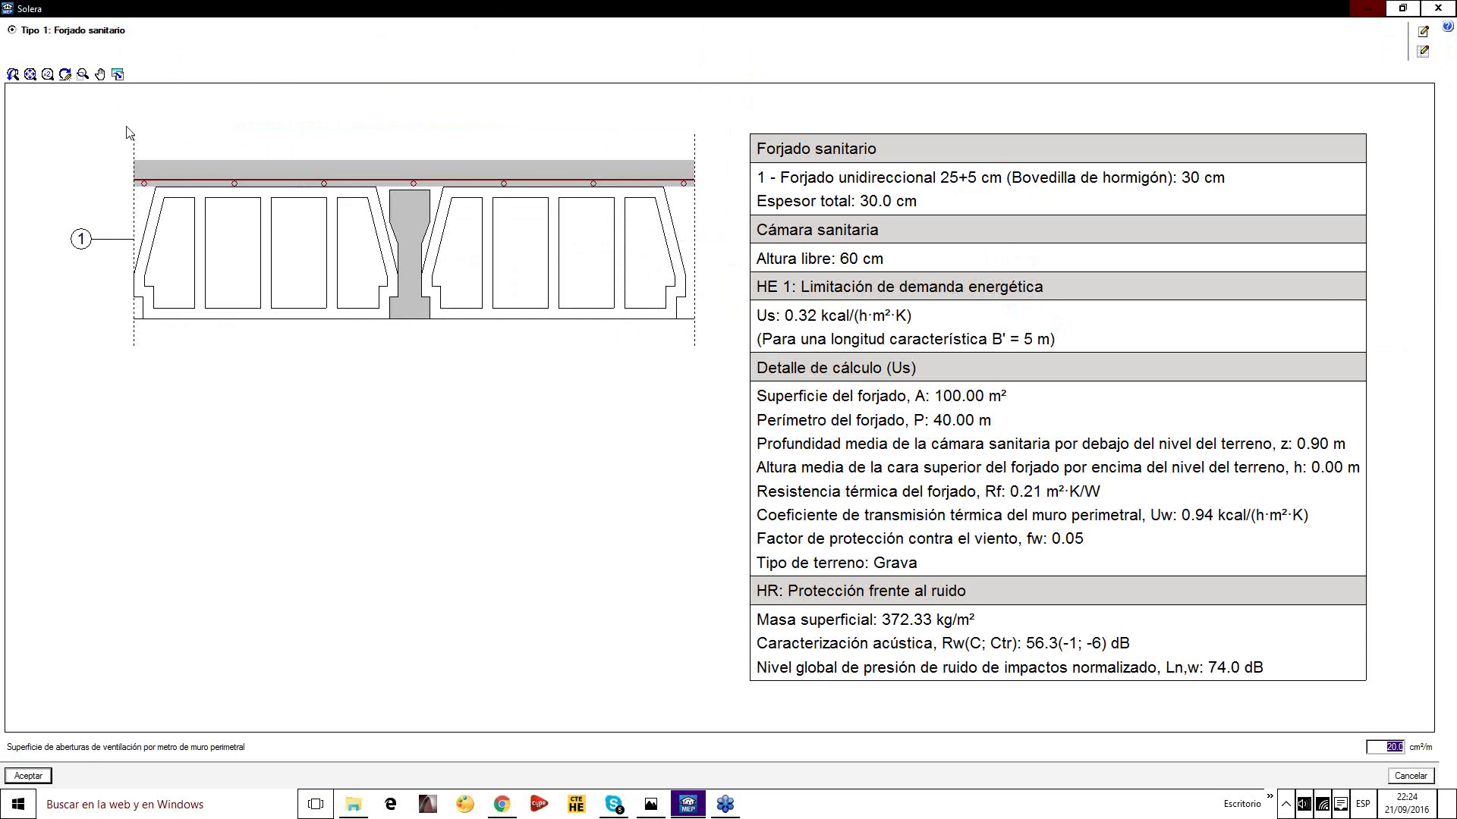
pyautogui.scroll(-2, 338, 447)
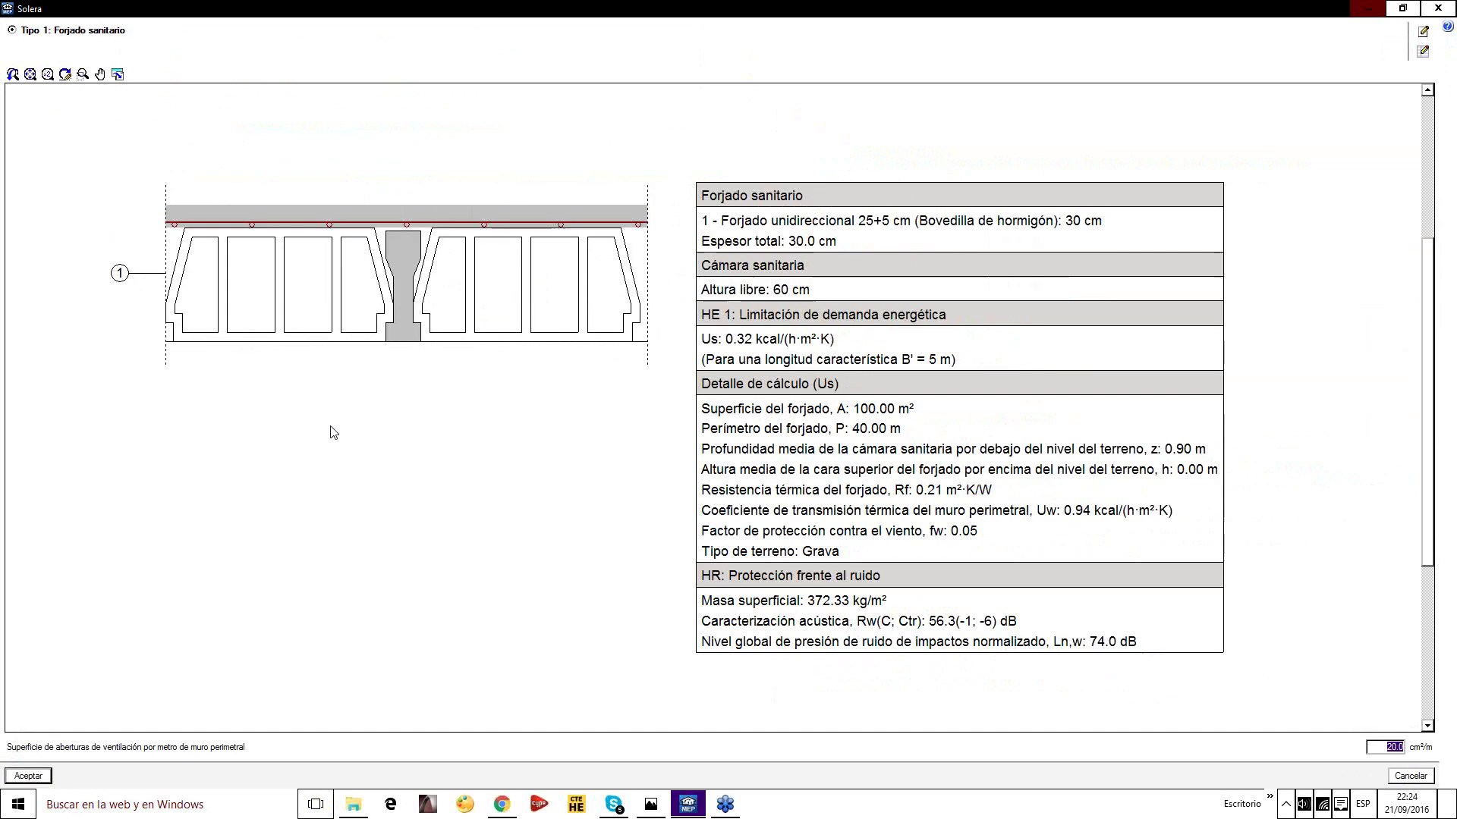
pyautogui.scroll(1, 662, 313)
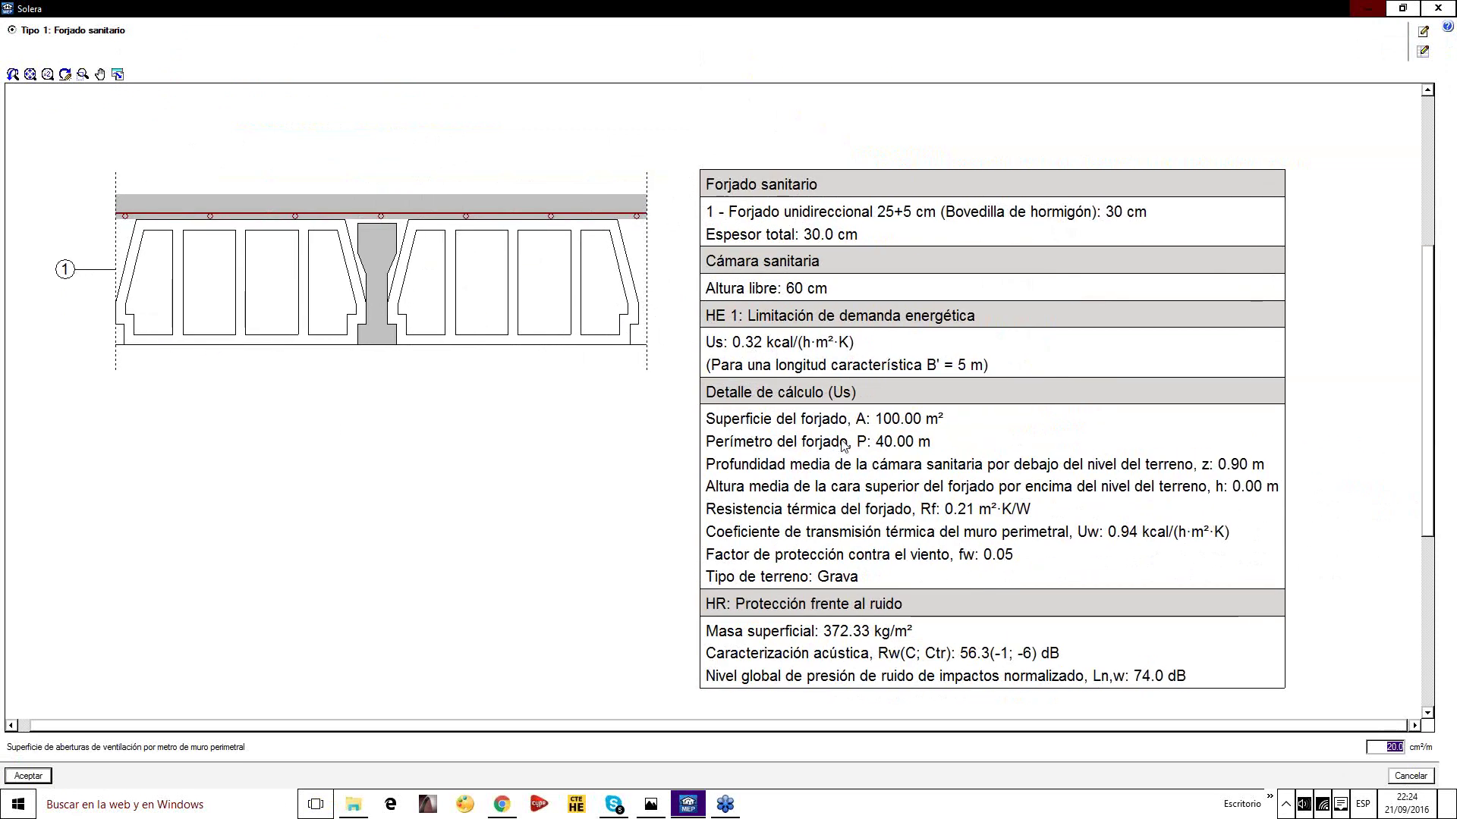
pyautogui.click(1438, 9)
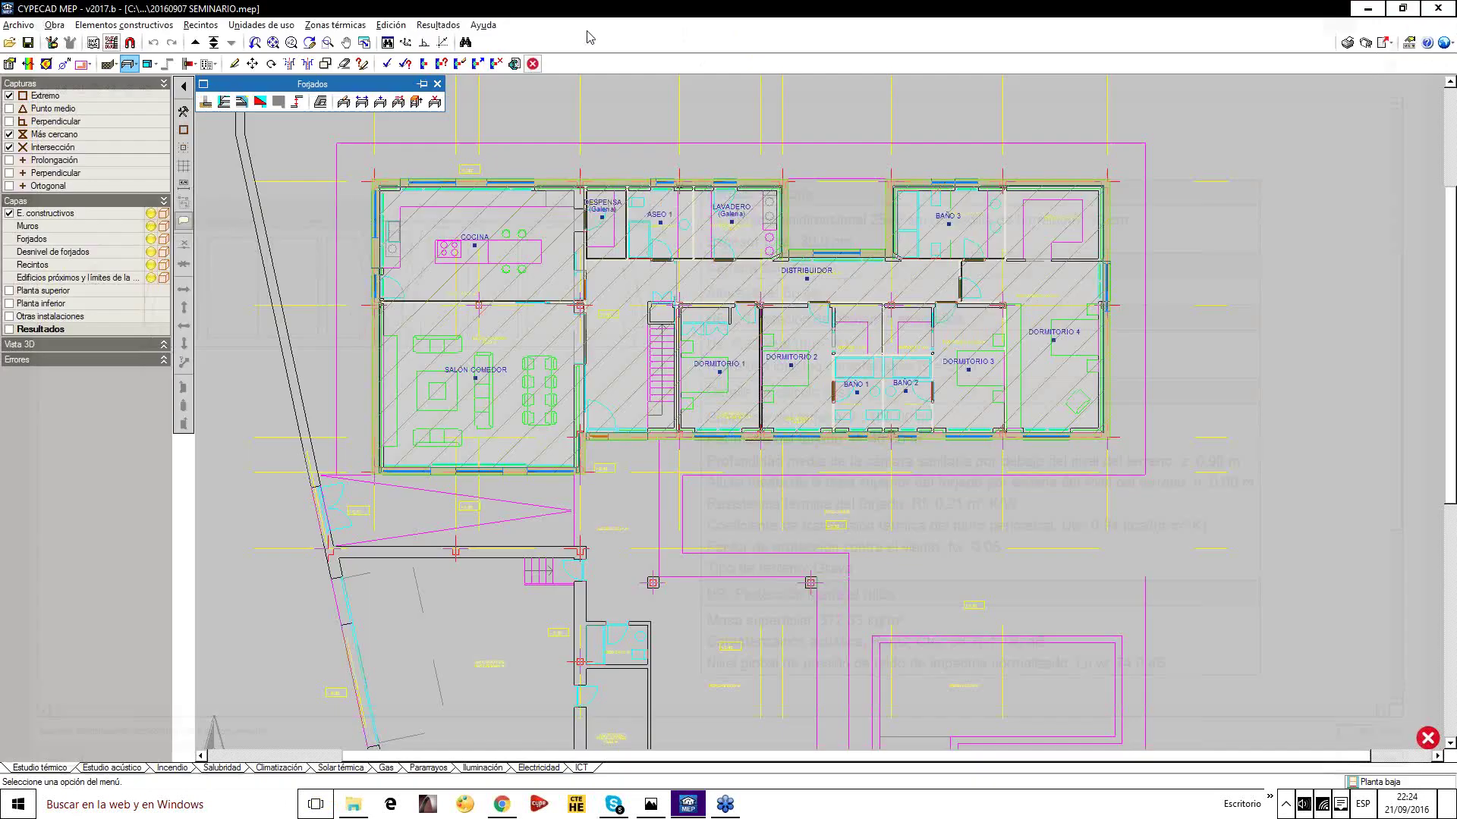
# Inspect the Cocina's floor covering, including its paving and paving base layers, and close it unchanged
pyautogui.click(233, 63)
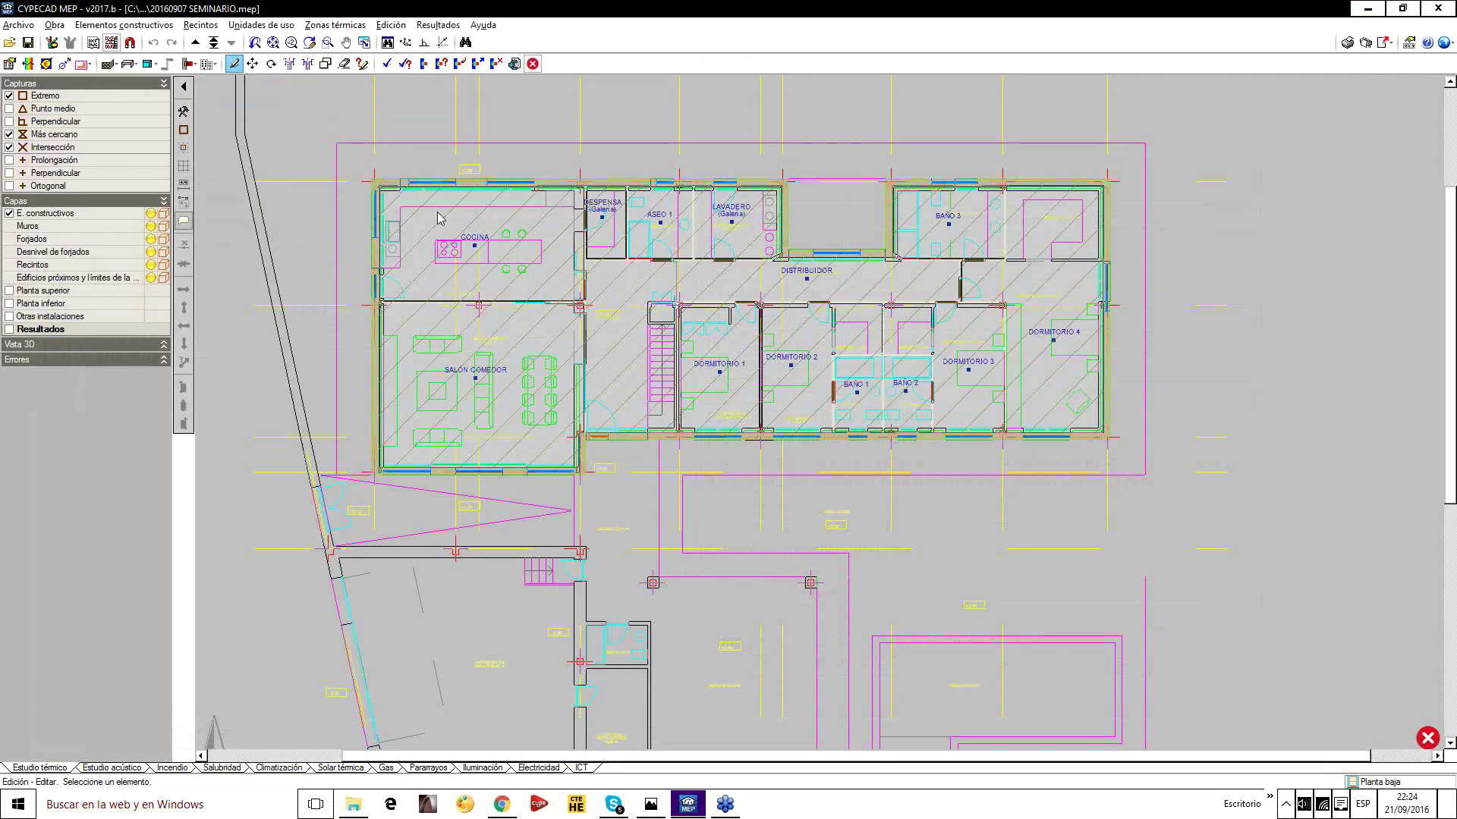
pyautogui.click(475, 243)
pyautogui.click(584, 302)
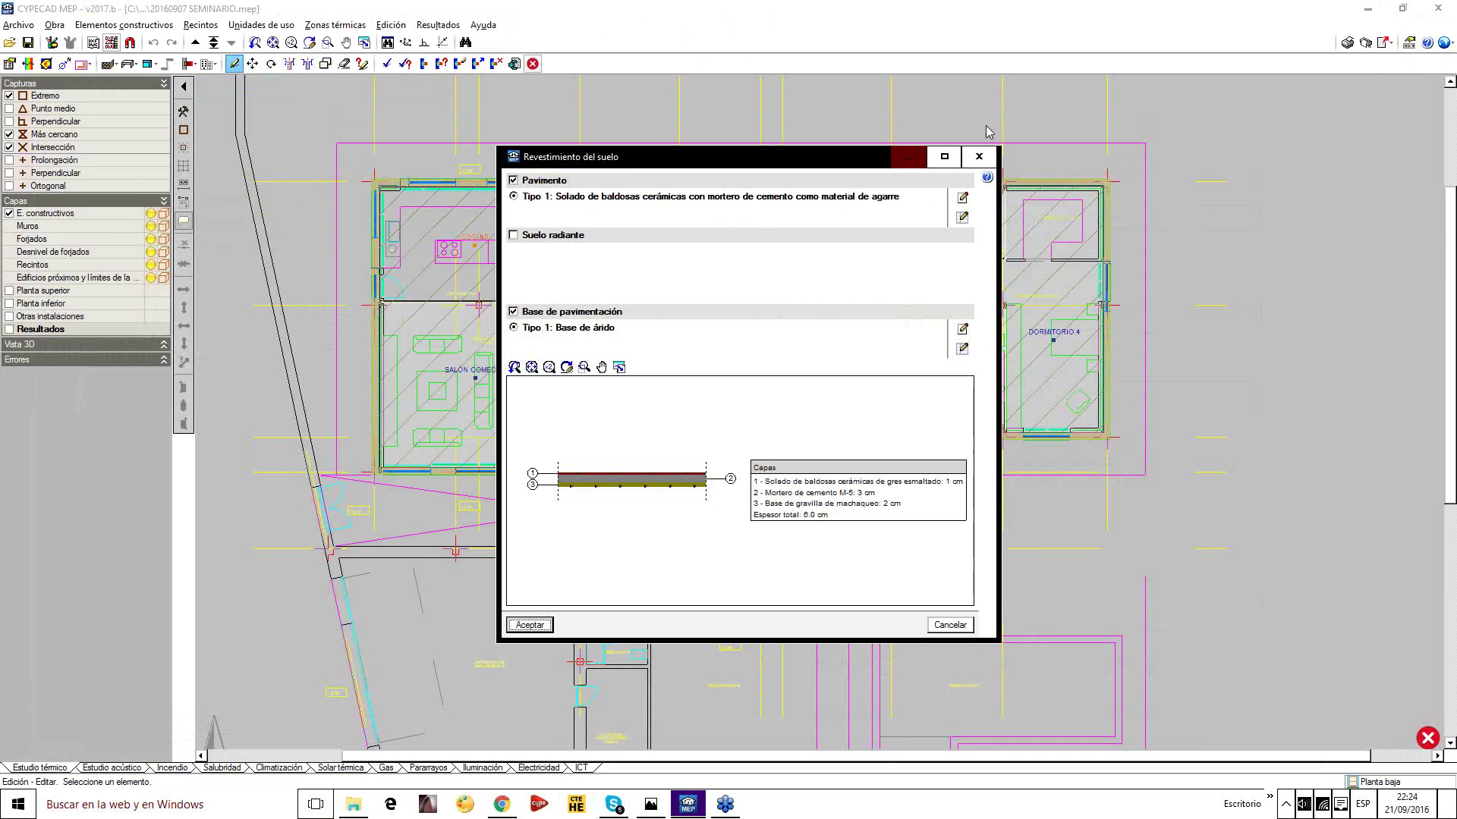
pyautogui.click(979, 156)
# Open the list of ground slab types from the Solera definition and enlarge its window
pyautogui.click(126, 66)
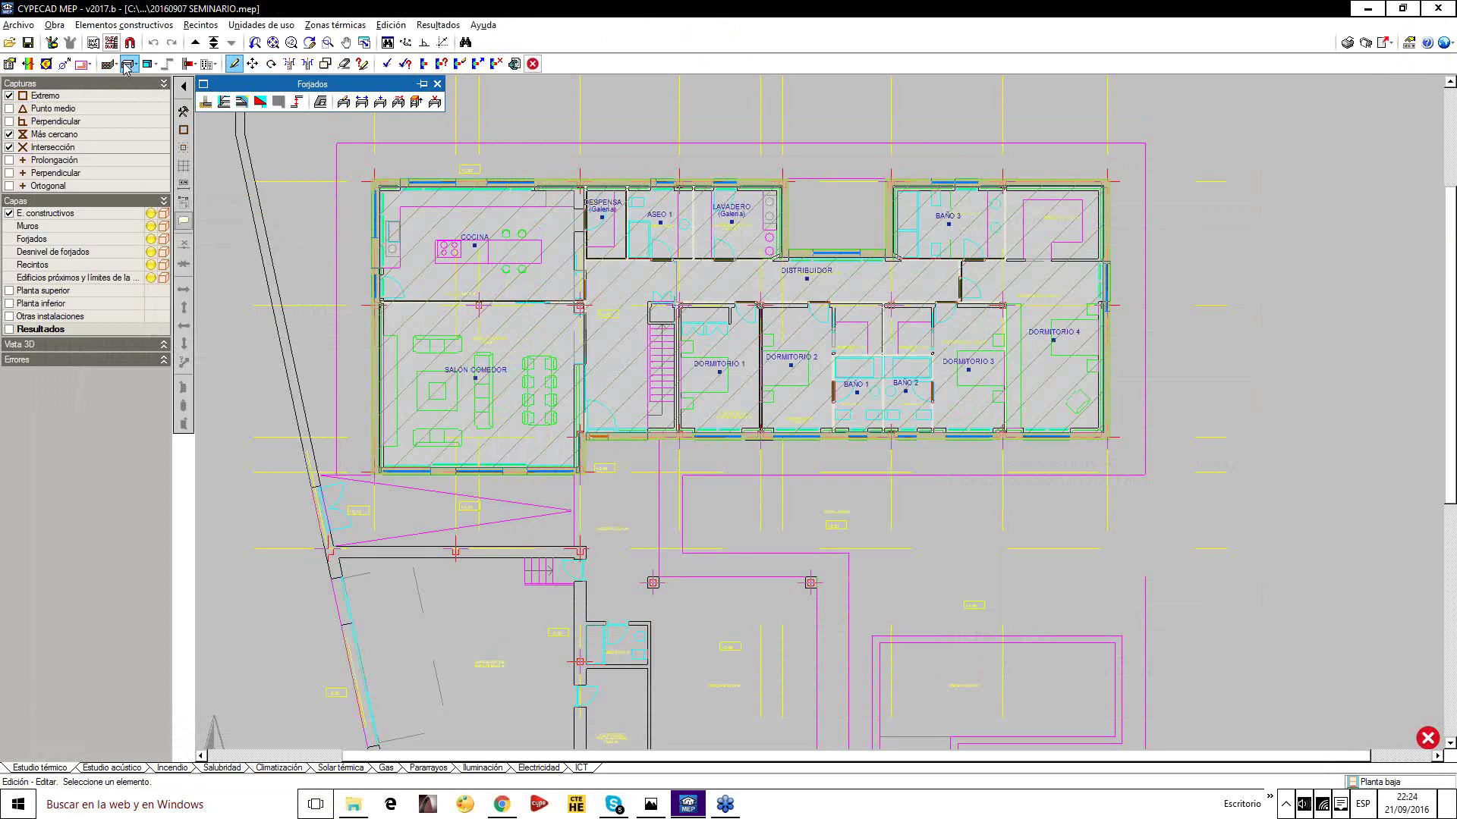
pyautogui.click(216, 101)
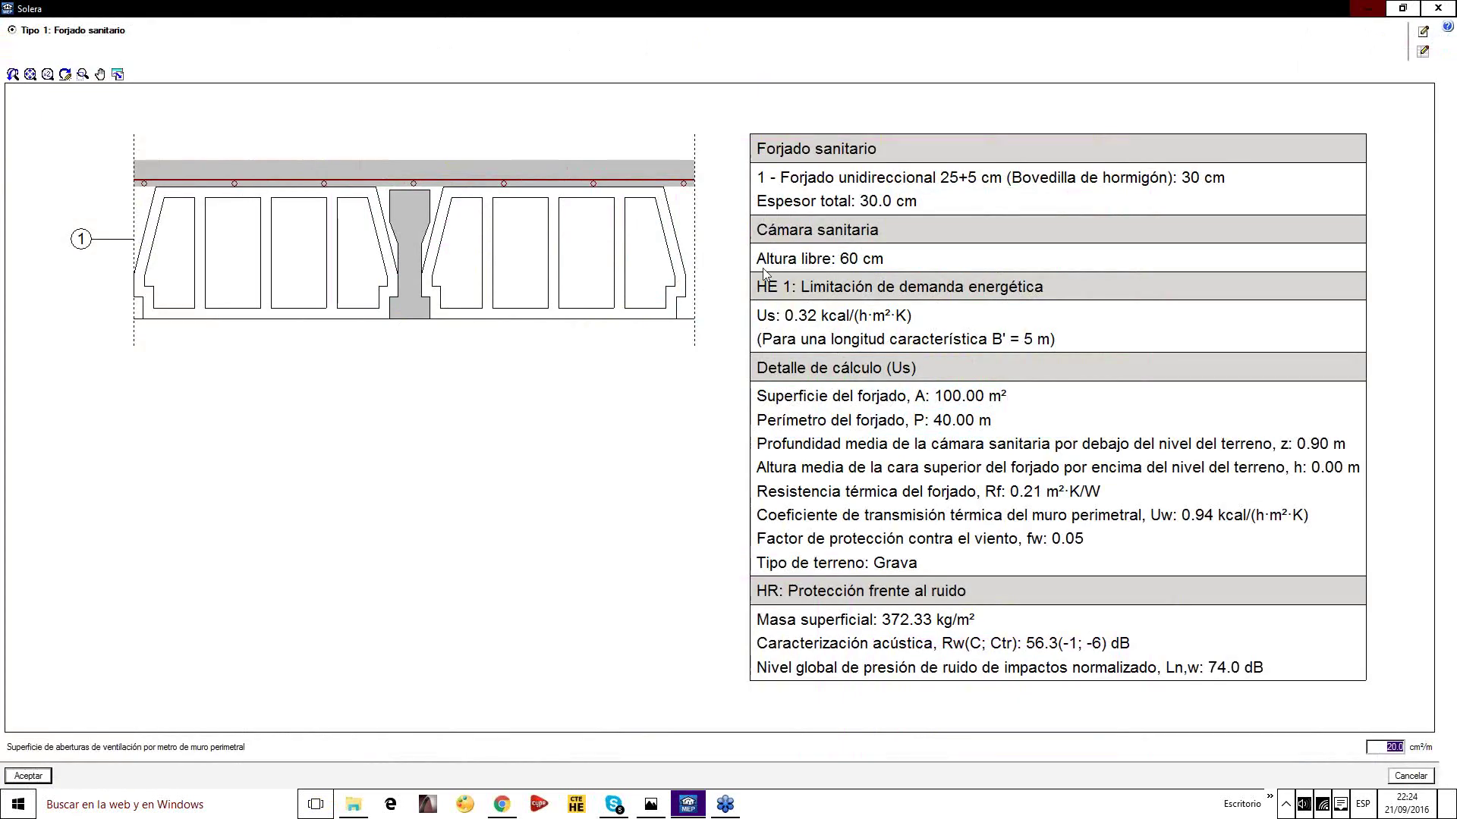
pyautogui.click(1422, 31)
pyautogui.click(803, 345)
pyautogui.click(1423, 51)
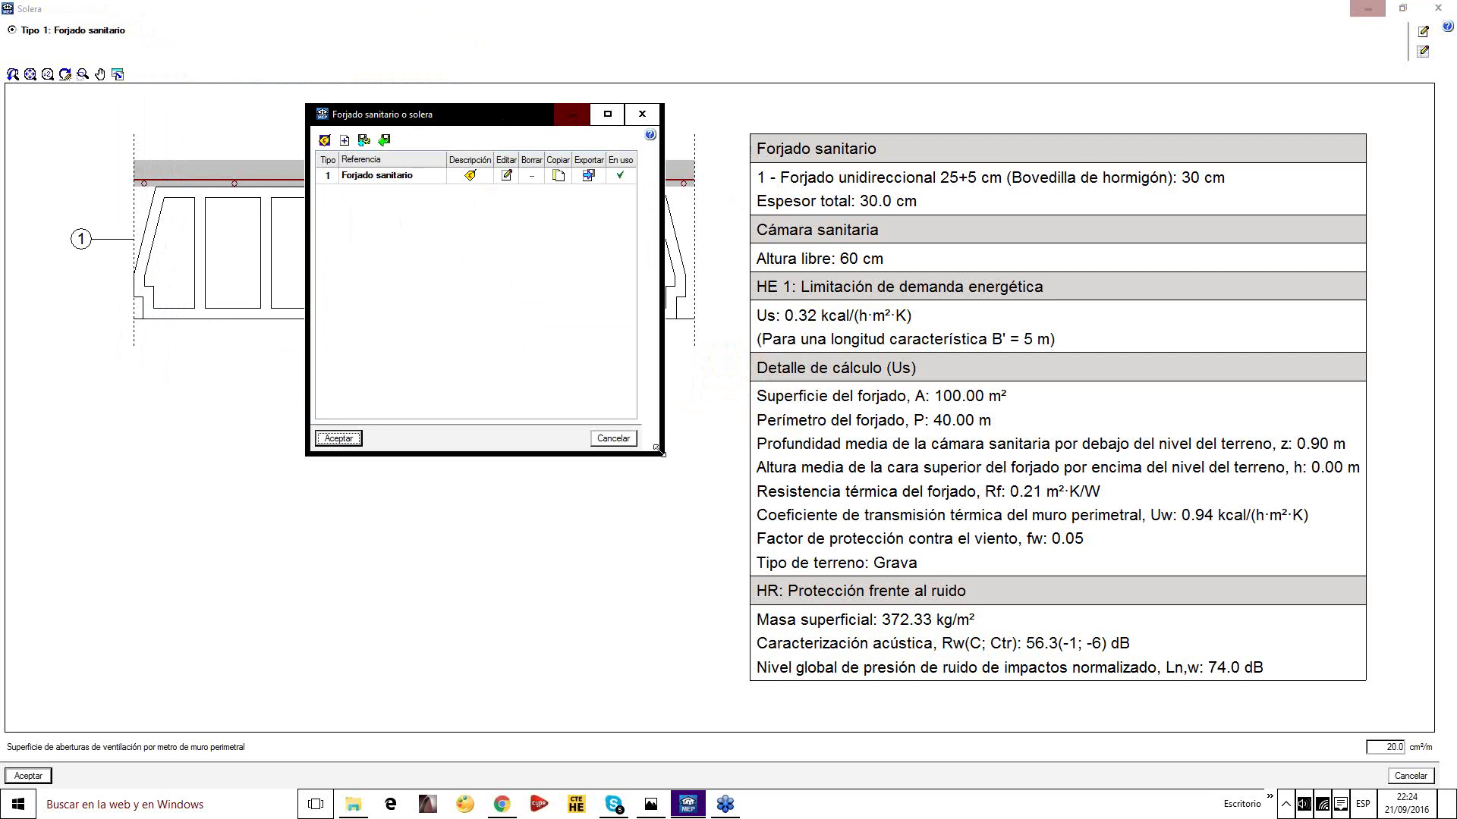
pyautogui.moveTo(659, 452); pyautogui.dragTo(1014, 535)
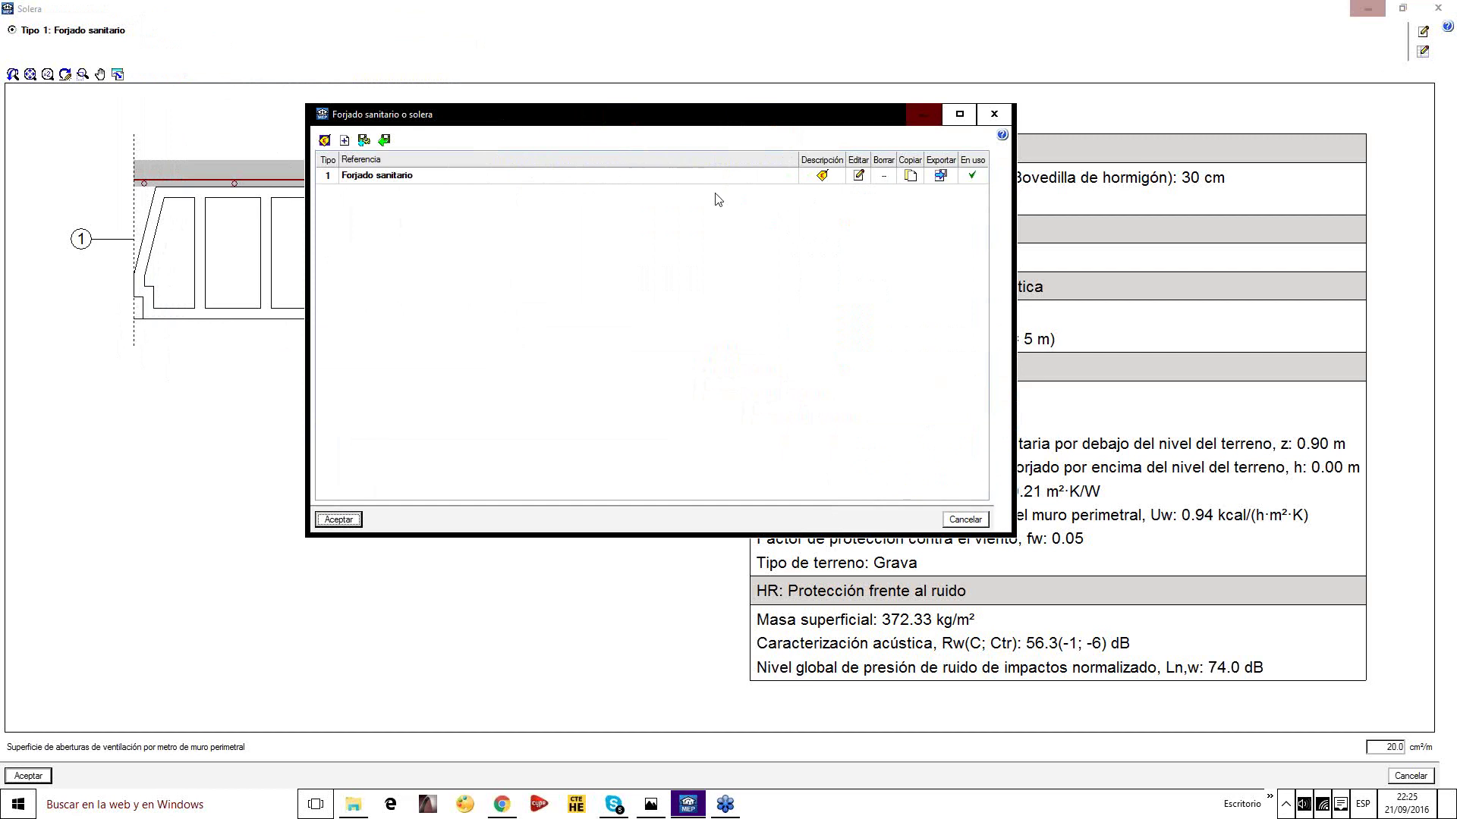
# Examine the Forjado sanitario's joist, reinforcement, welded mesh and concrete options, and close its definition unchanged
pyautogui.click(858, 176)
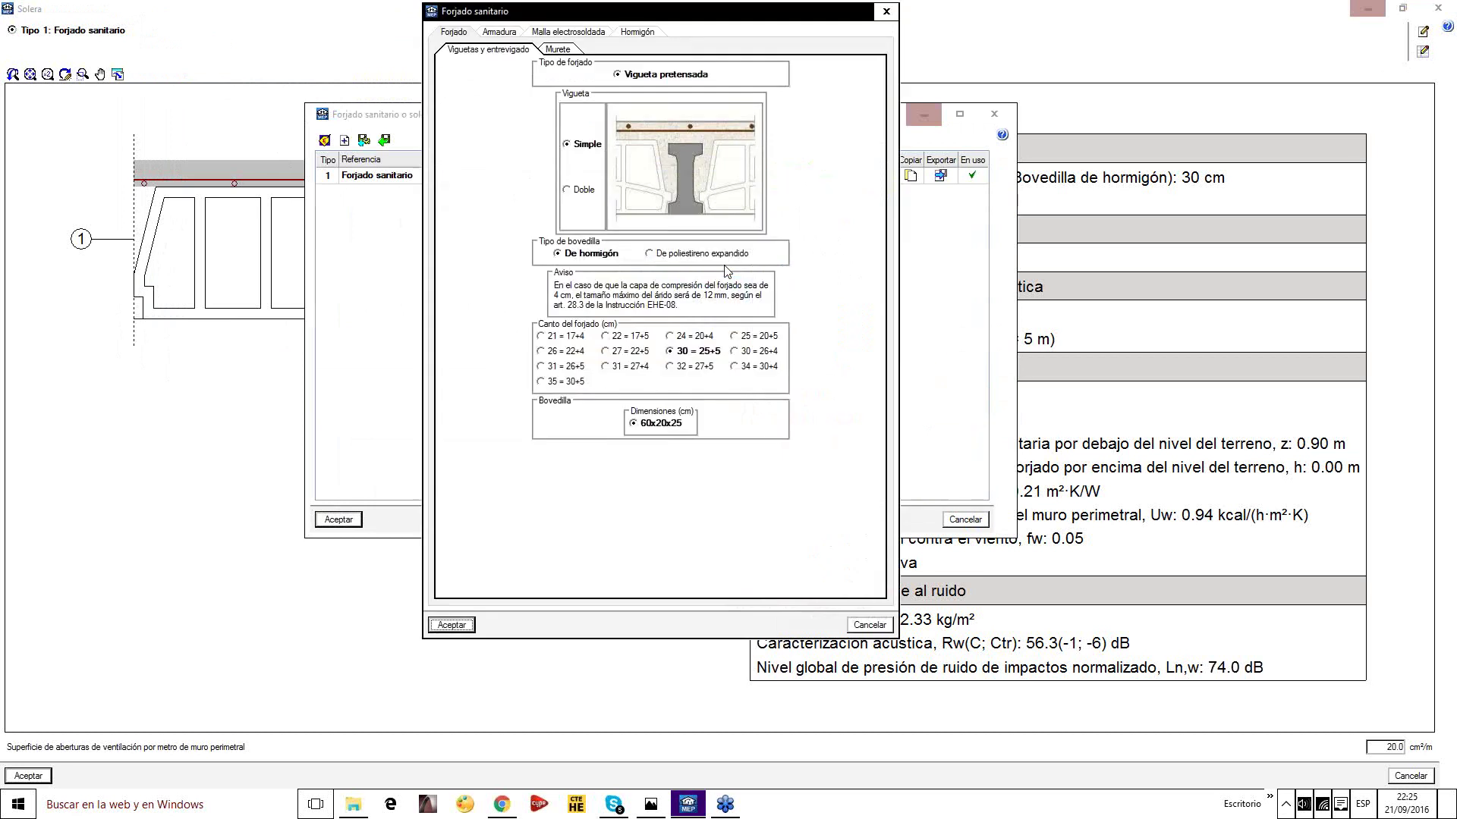
pyautogui.click(510, 31)
pyautogui.click(600, 31)
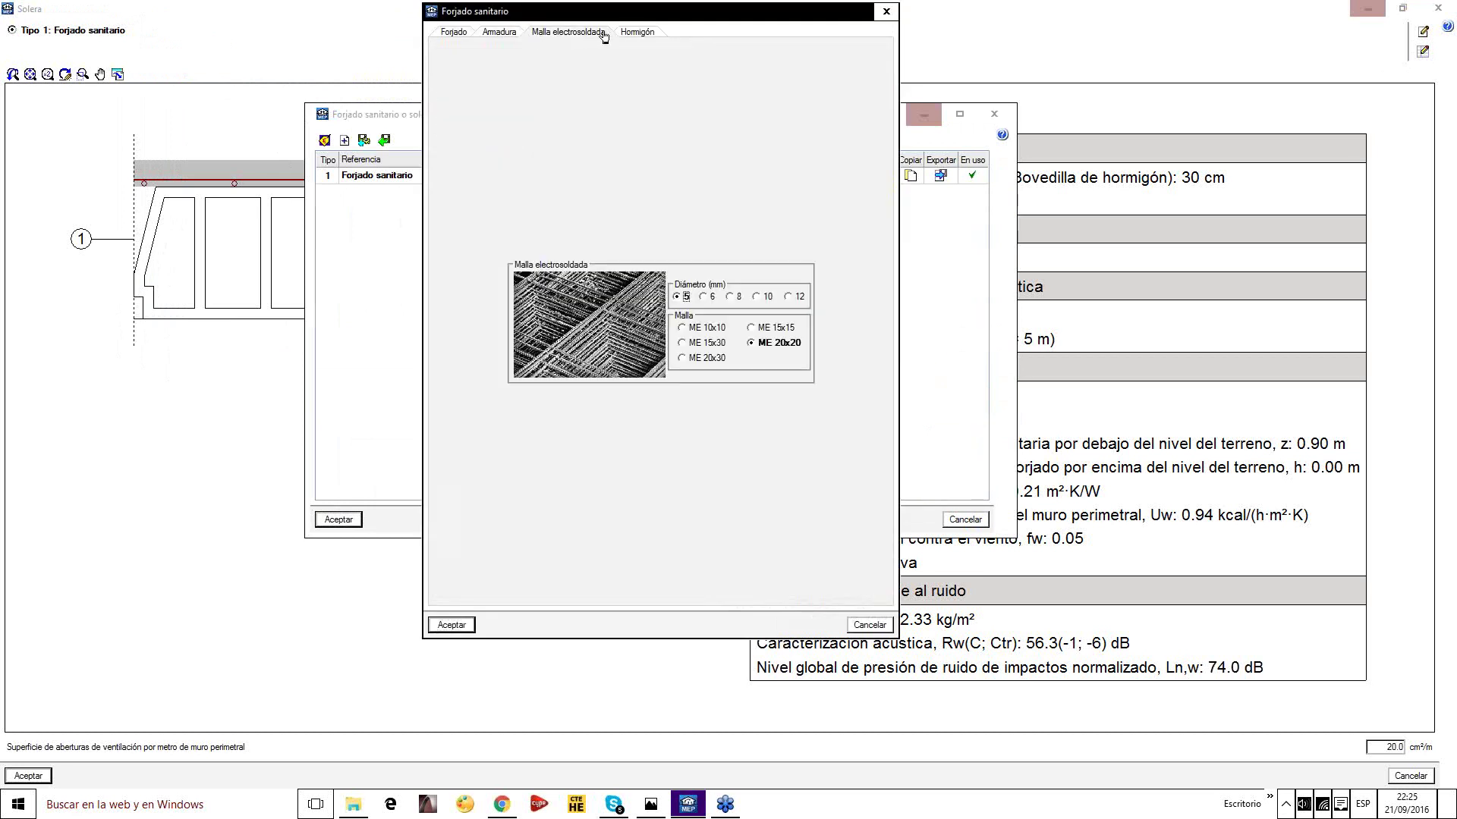
pyautogui.click(646, 31)
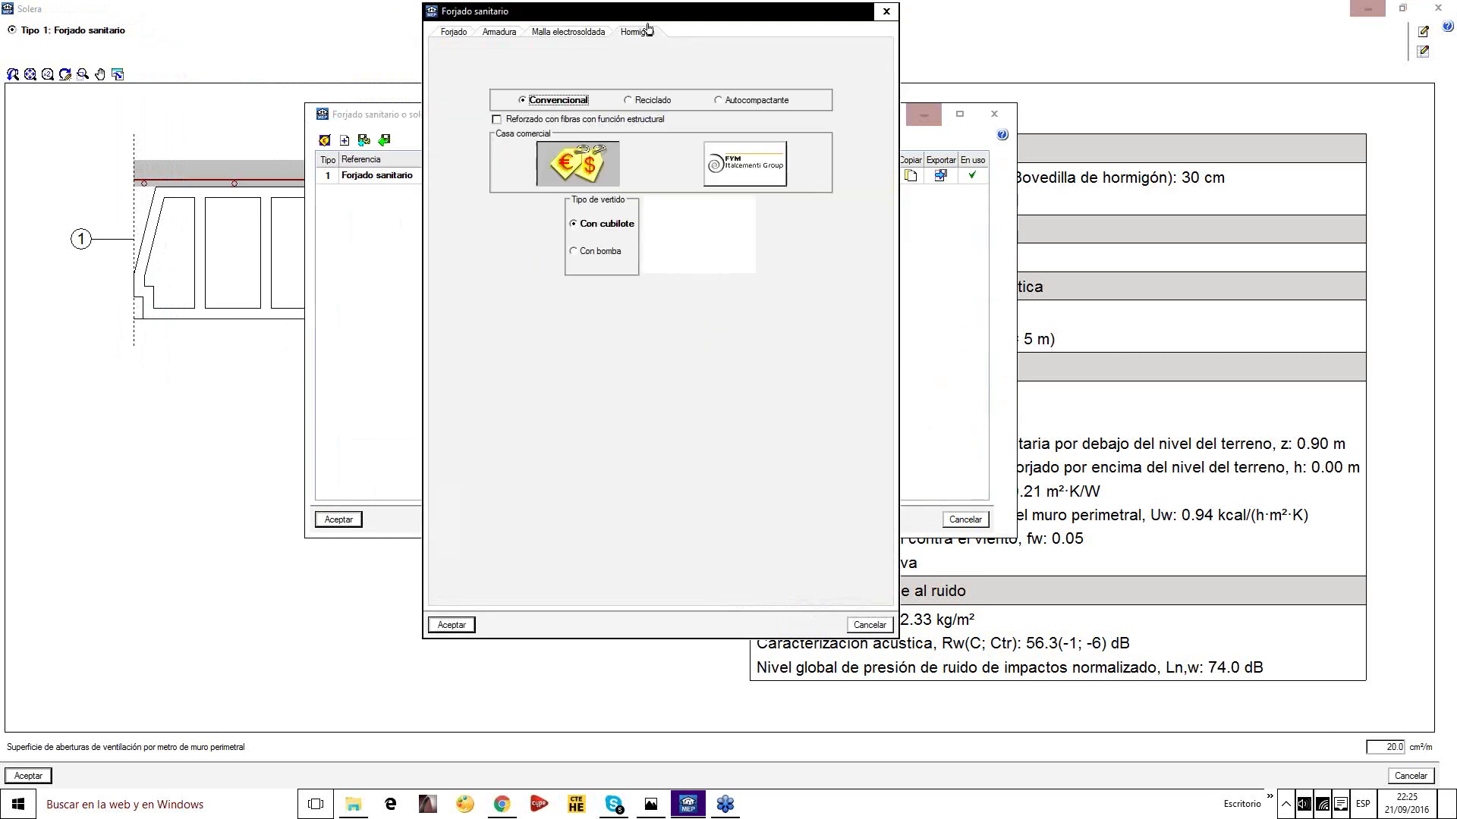
pyautogui.click(885, 14)
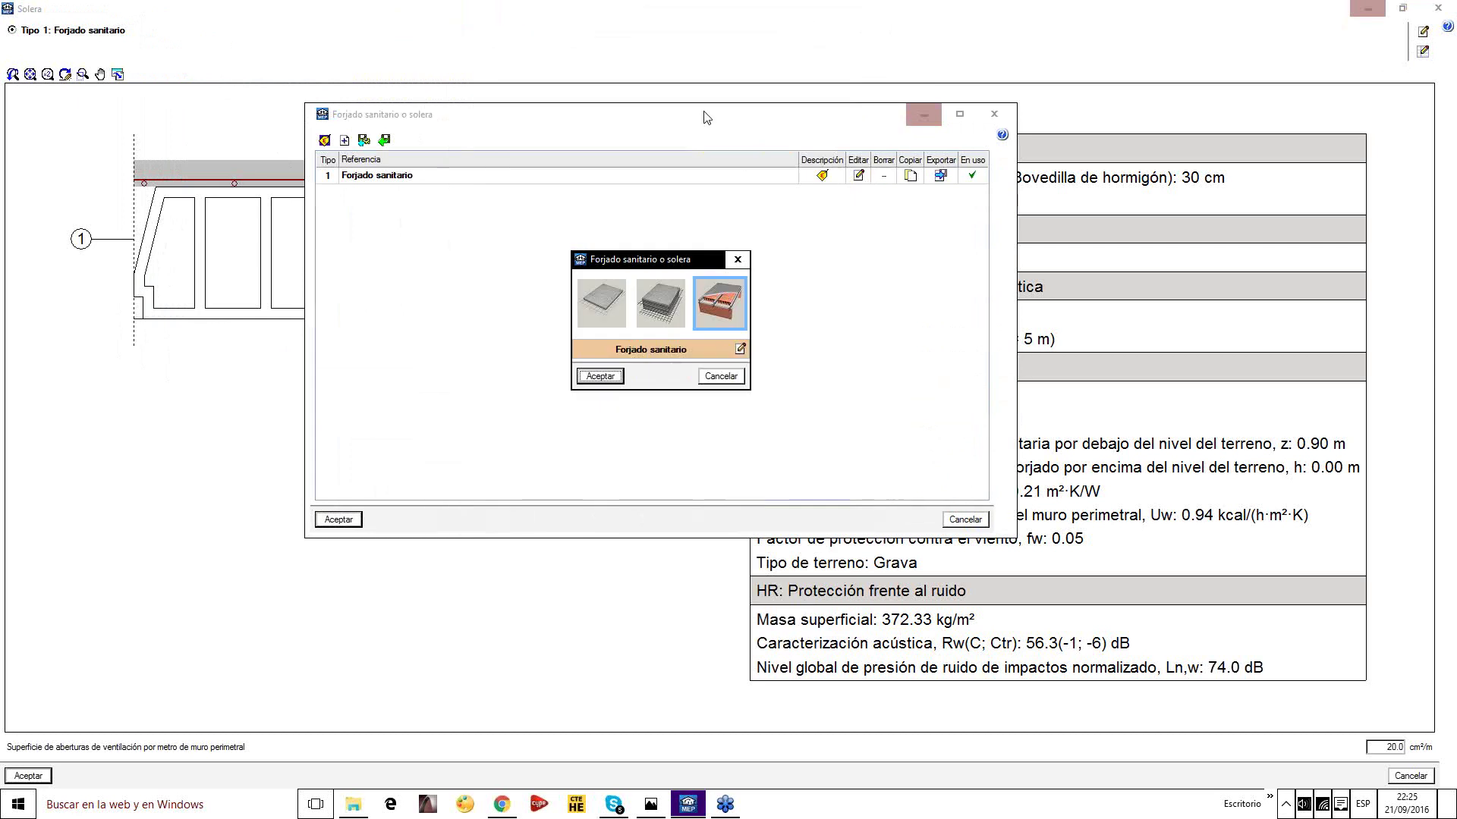
pyautogui.click(738, 258)
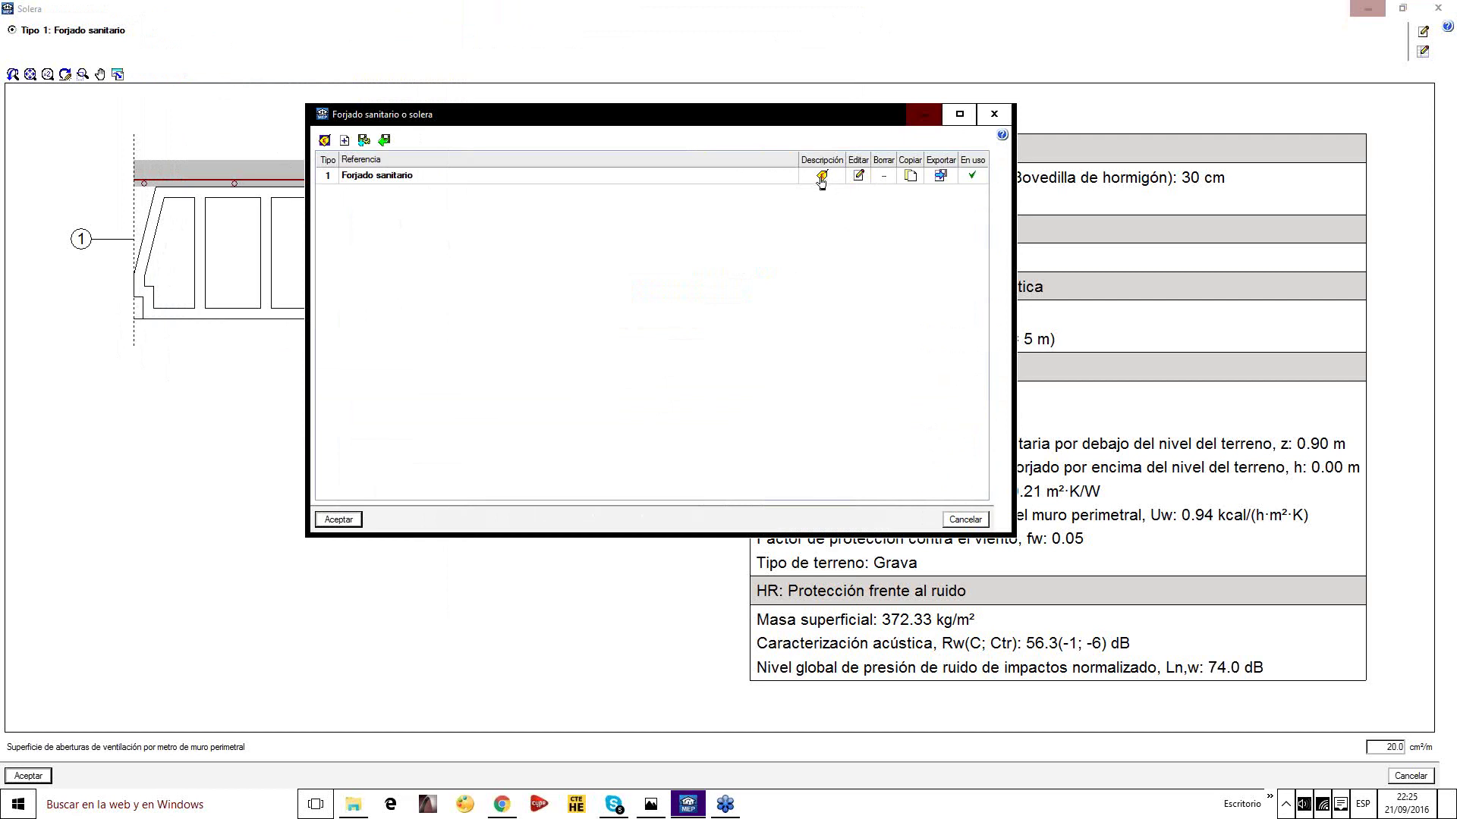
# Reopen the Forjado sanitario's parameters to check the Murete and Armadura options, and close them unchanged
pyautogui.click(859, 174)
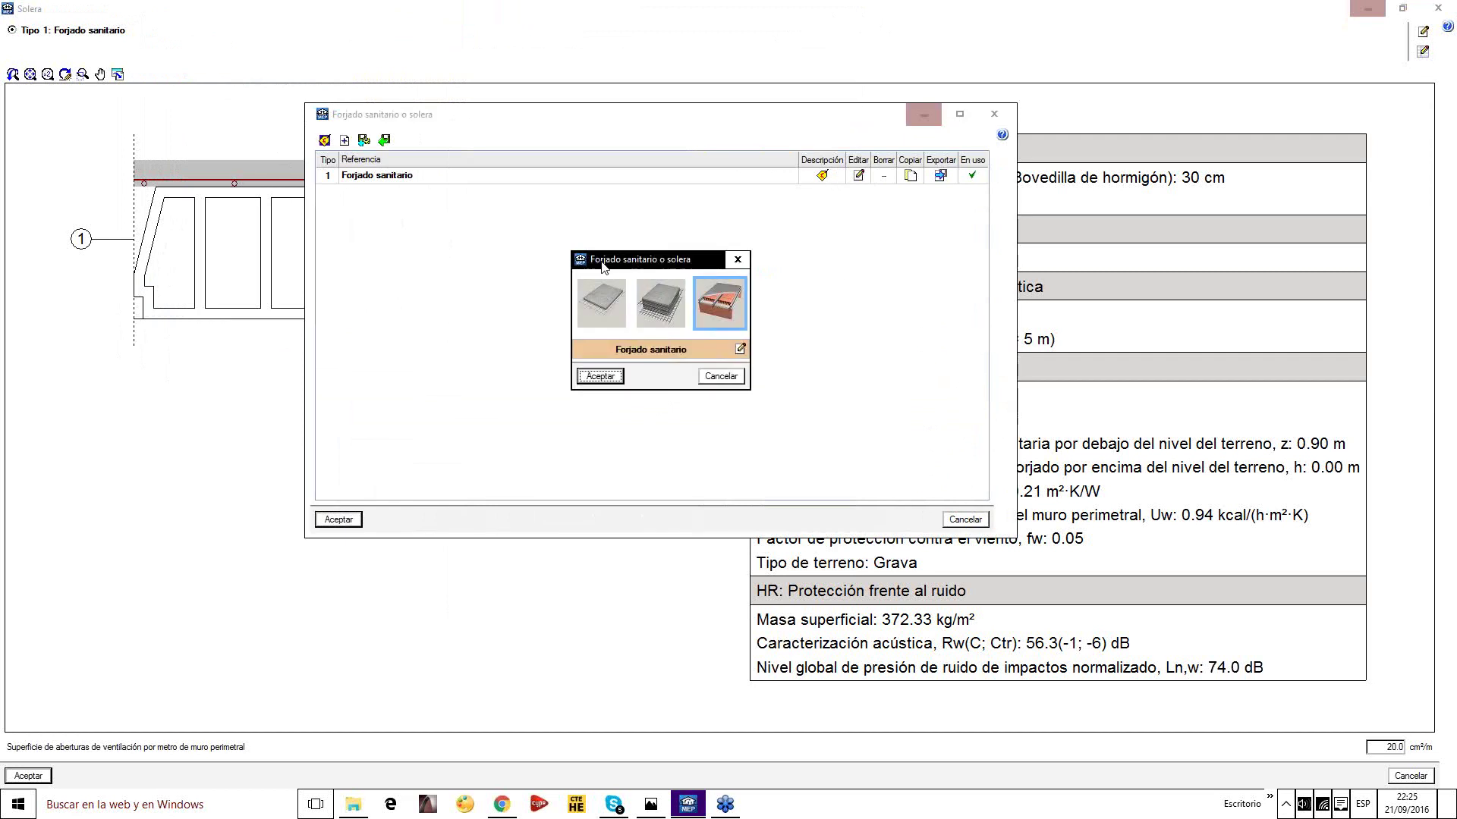
pyautogui.click(739, 348)
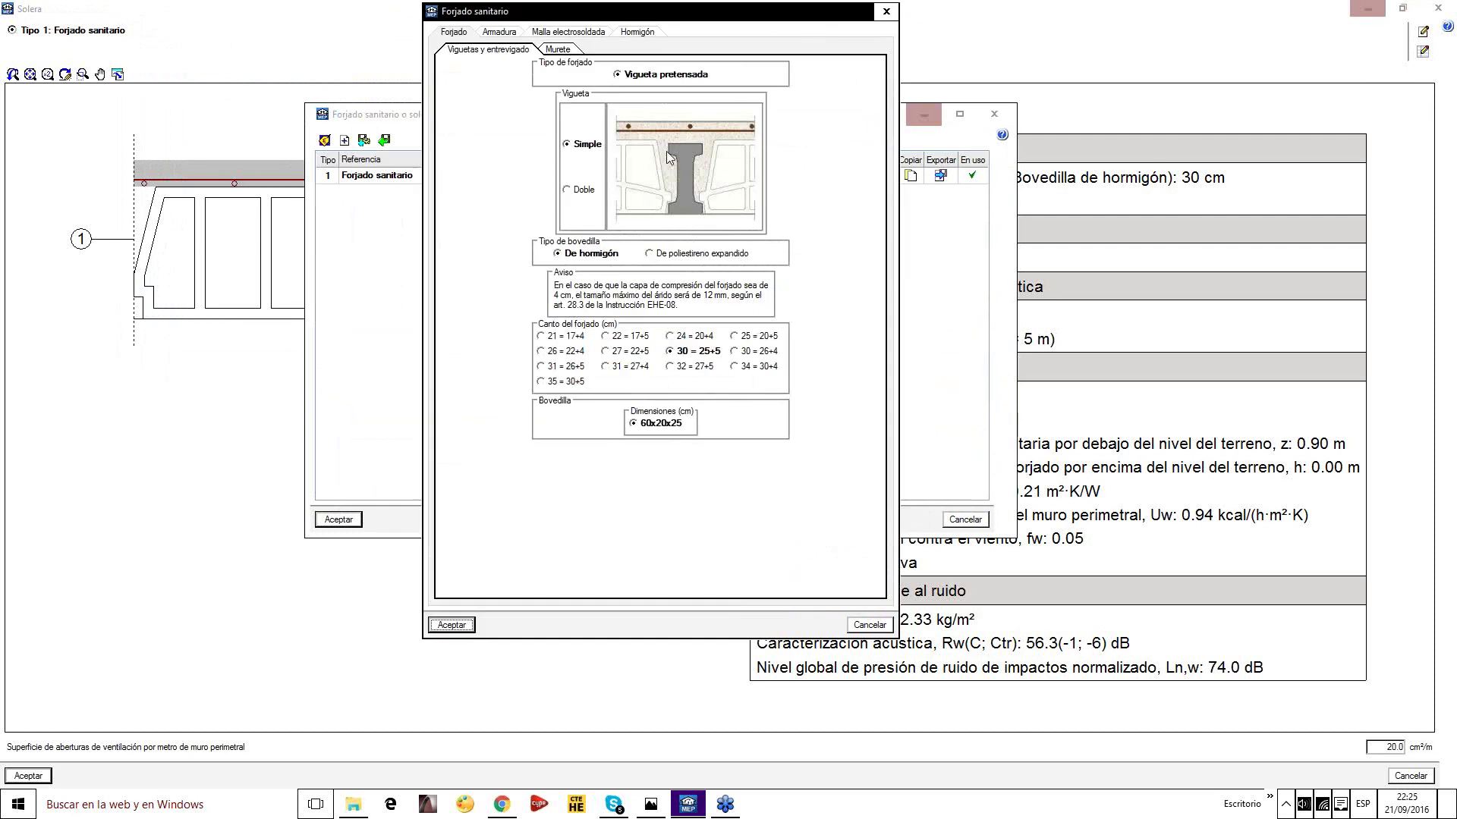
pyautogui.click(559, 50)
pyautogui.click(505, 33)
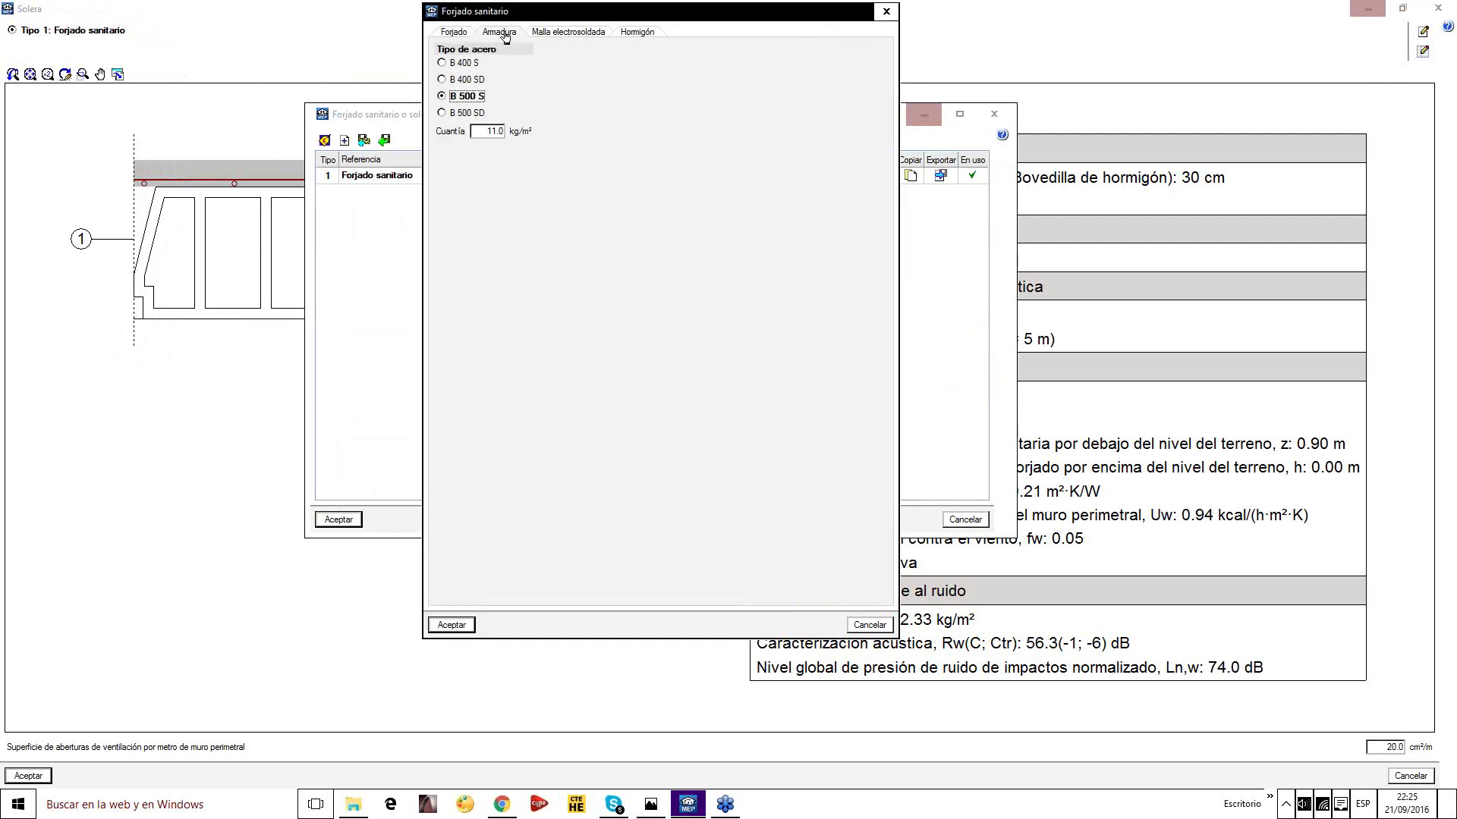
pyautogui.click(886, 12)
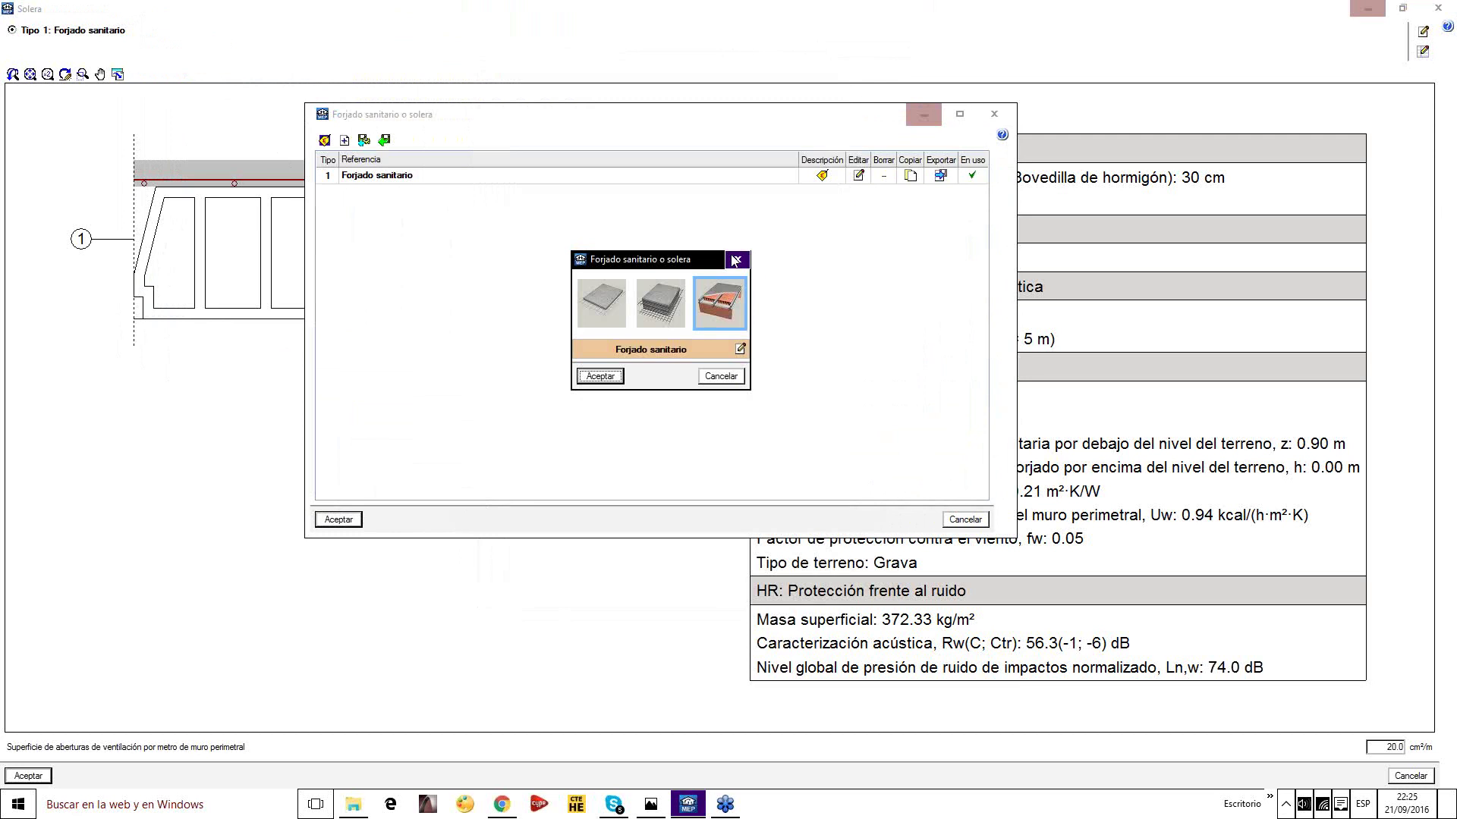
pyautogui.click(735, 260)
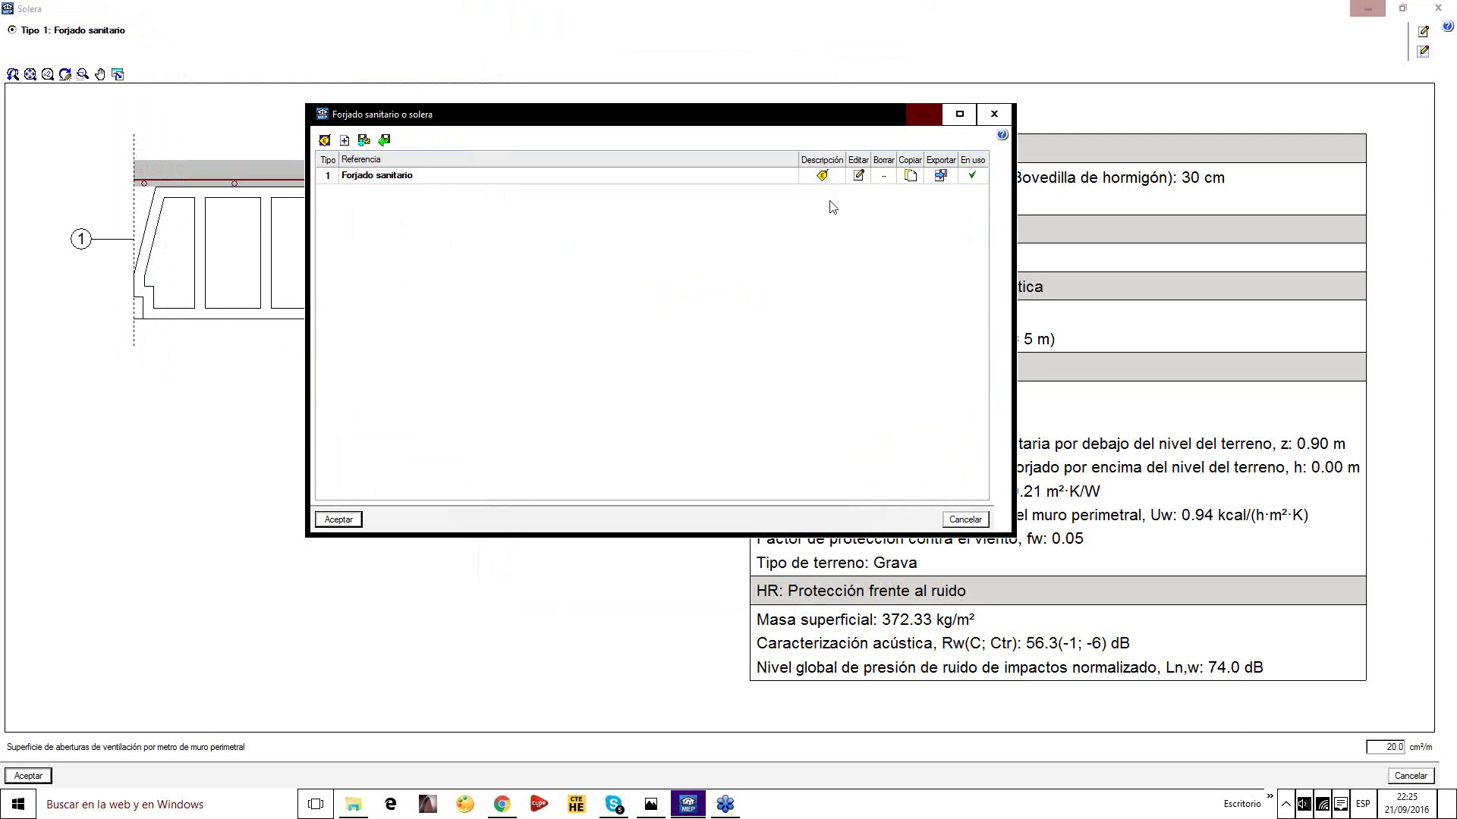
# Convert the Forjado sanitario to an editable description linked to the Generador de Precios
pyautogui.click(823, 178)
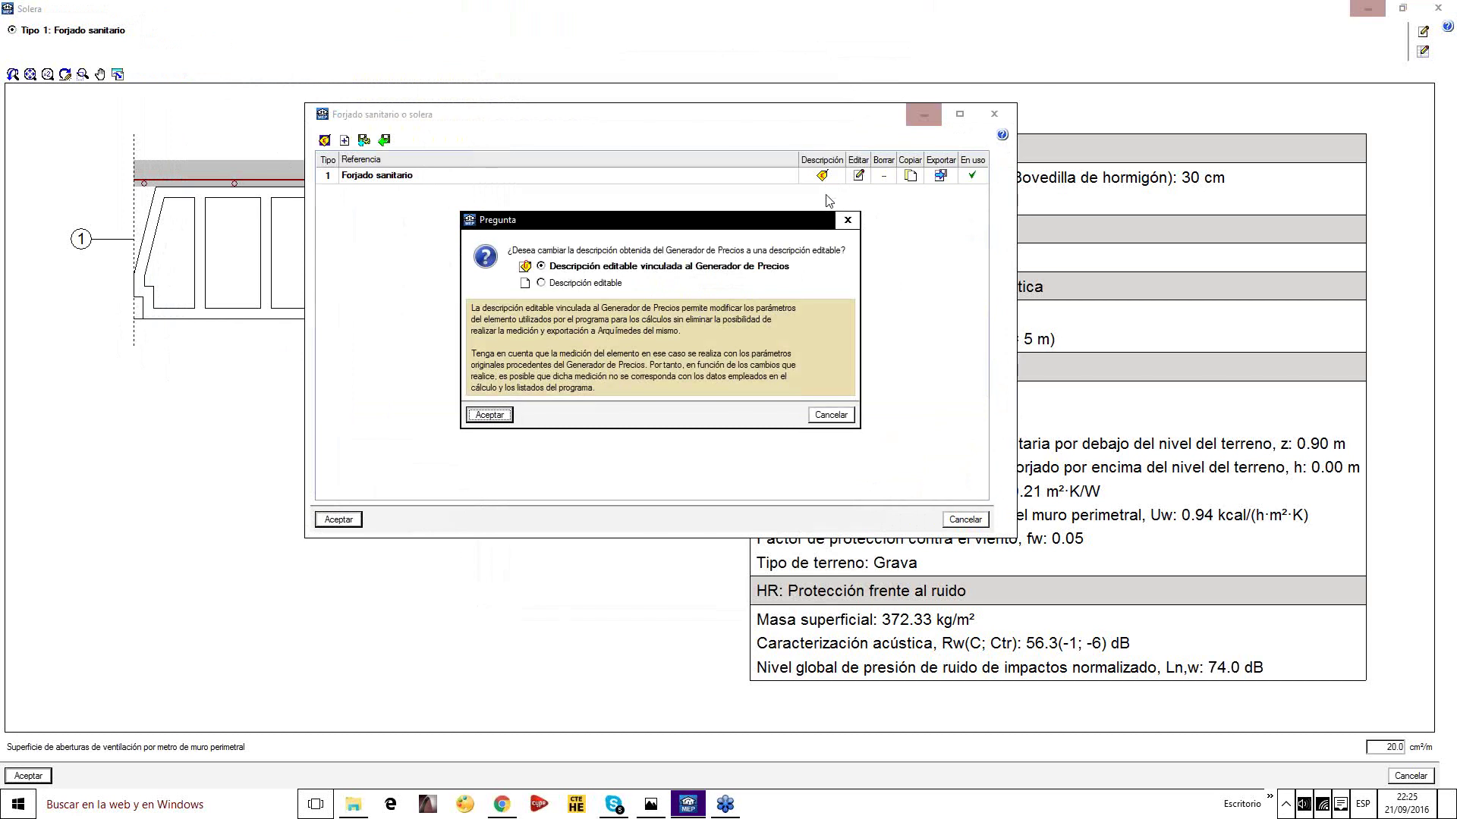
pyautogui.click(851, 219)
pyautogui.click(822, 175)
pyautogui.click(580, 285)
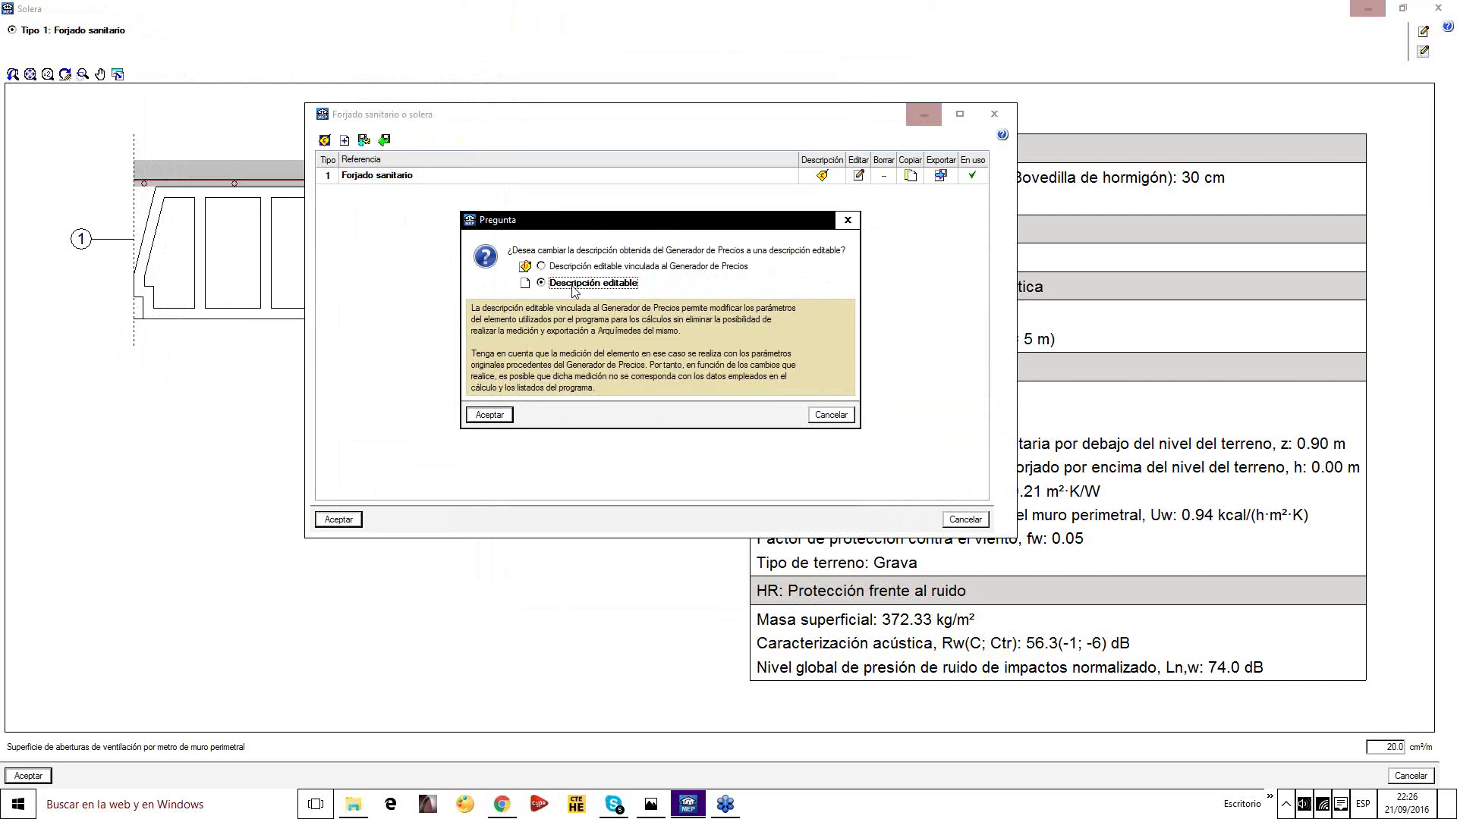
pyautogui.click(557, 266)
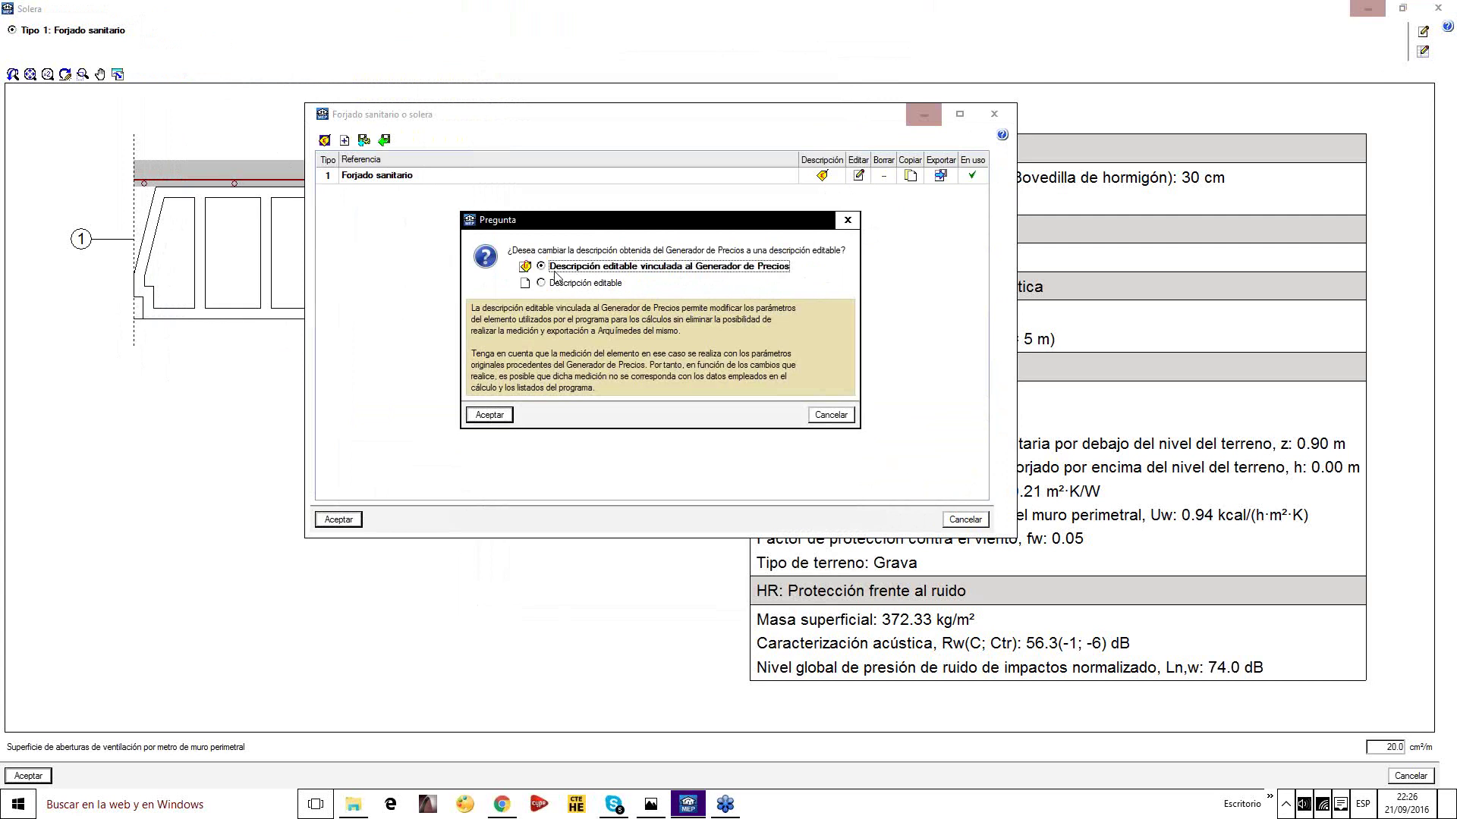
pyautogui.click(500, 416)
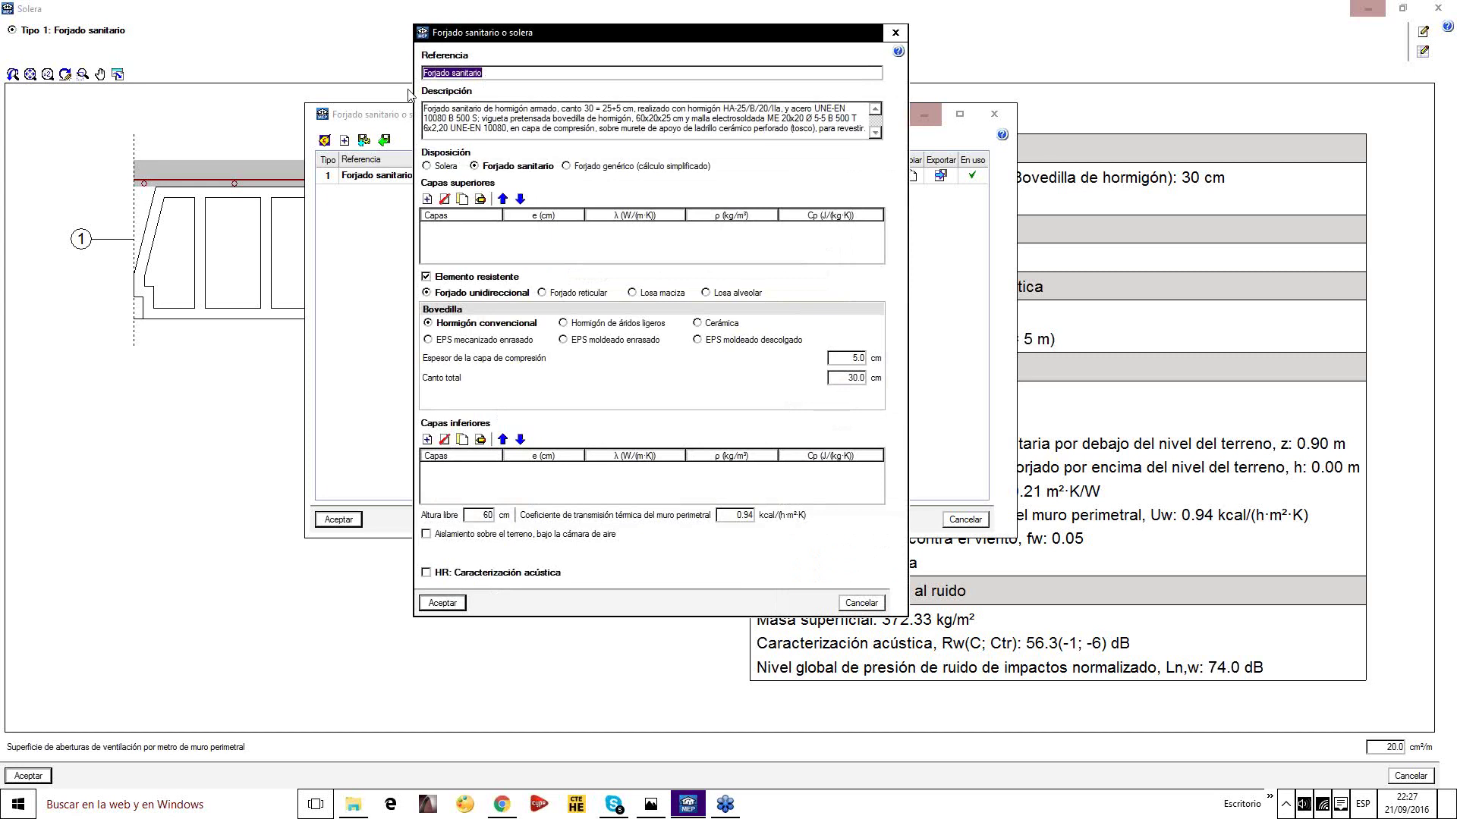
# Replace the slab's long description with "Forjado sanitario."
pyautogui.press('Tab')
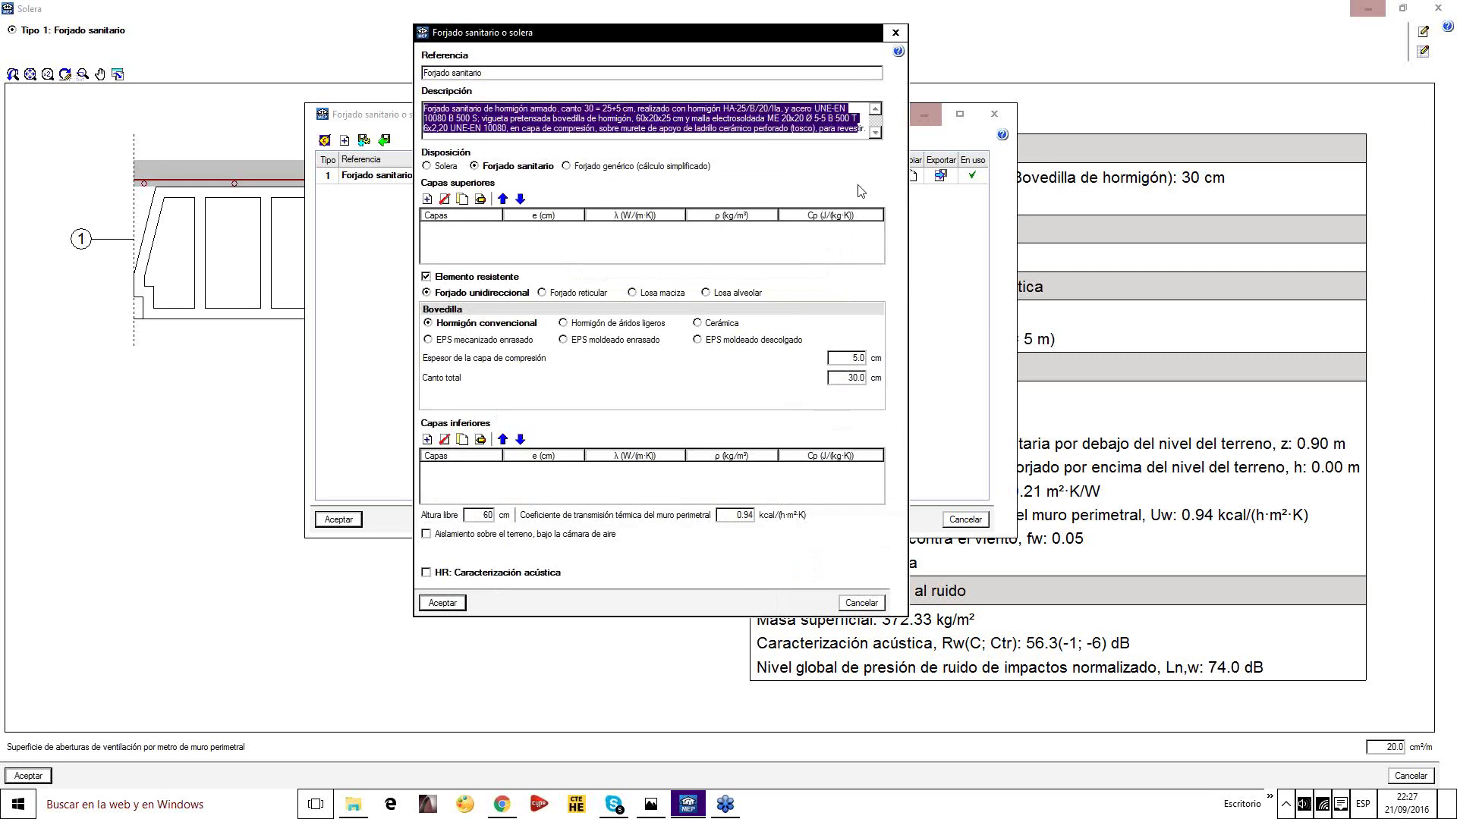
pyautogui.hotkey('shift', 'Tab')
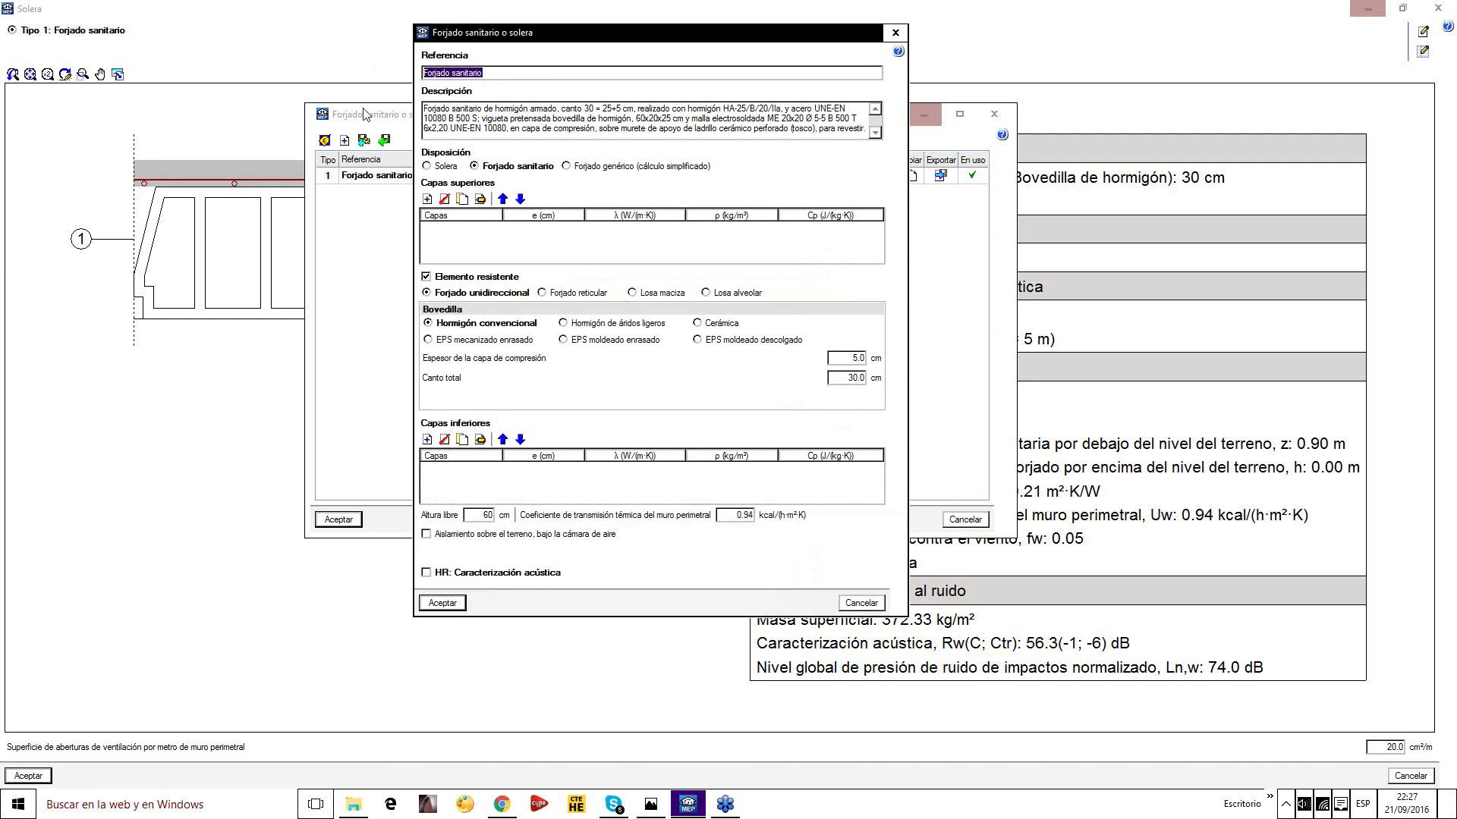
pyautogui.press('Tab')
pyautogui.write('Forjado sanitario')
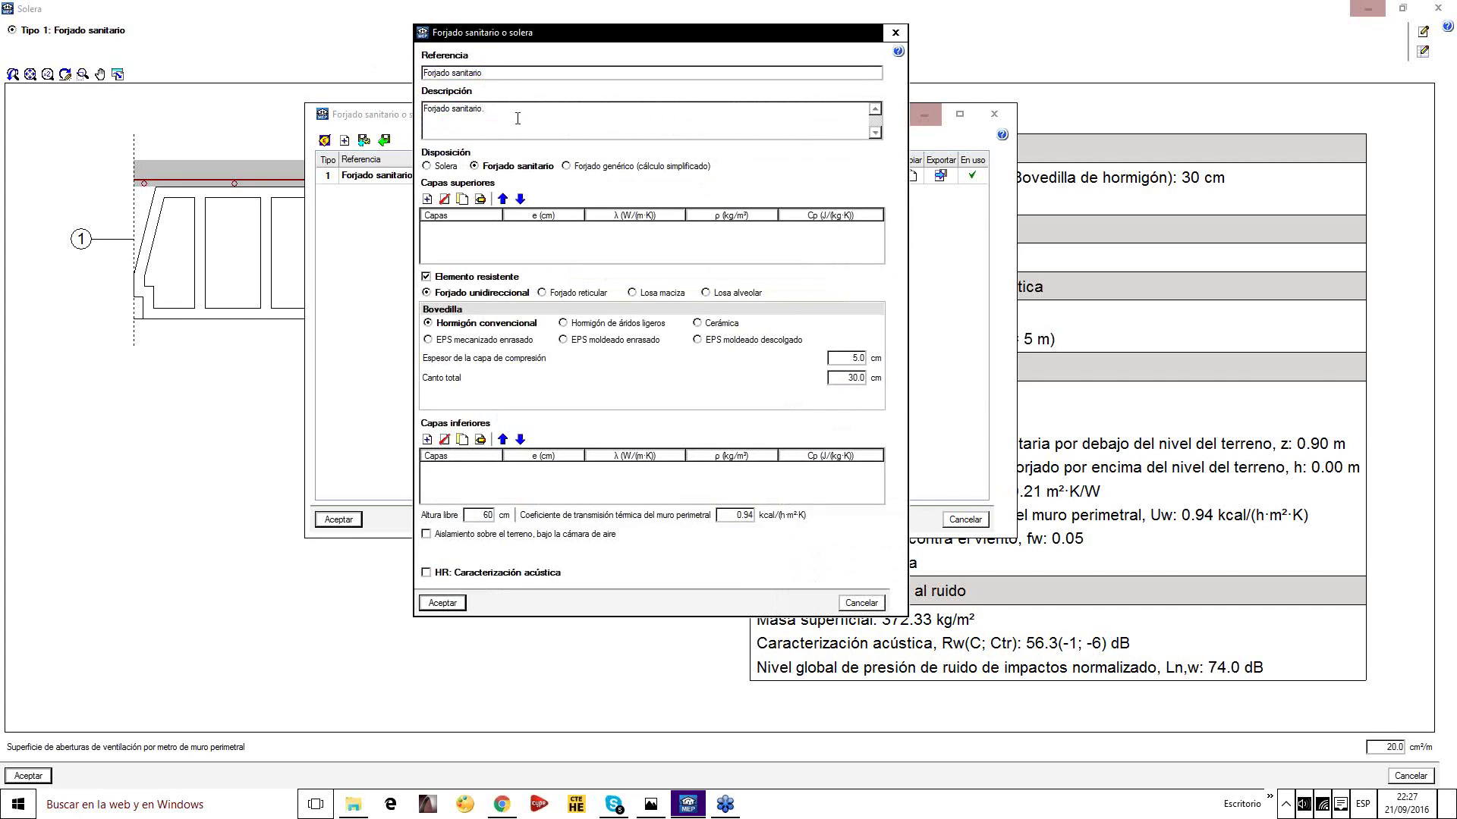
pyautogui.click(427, 199)
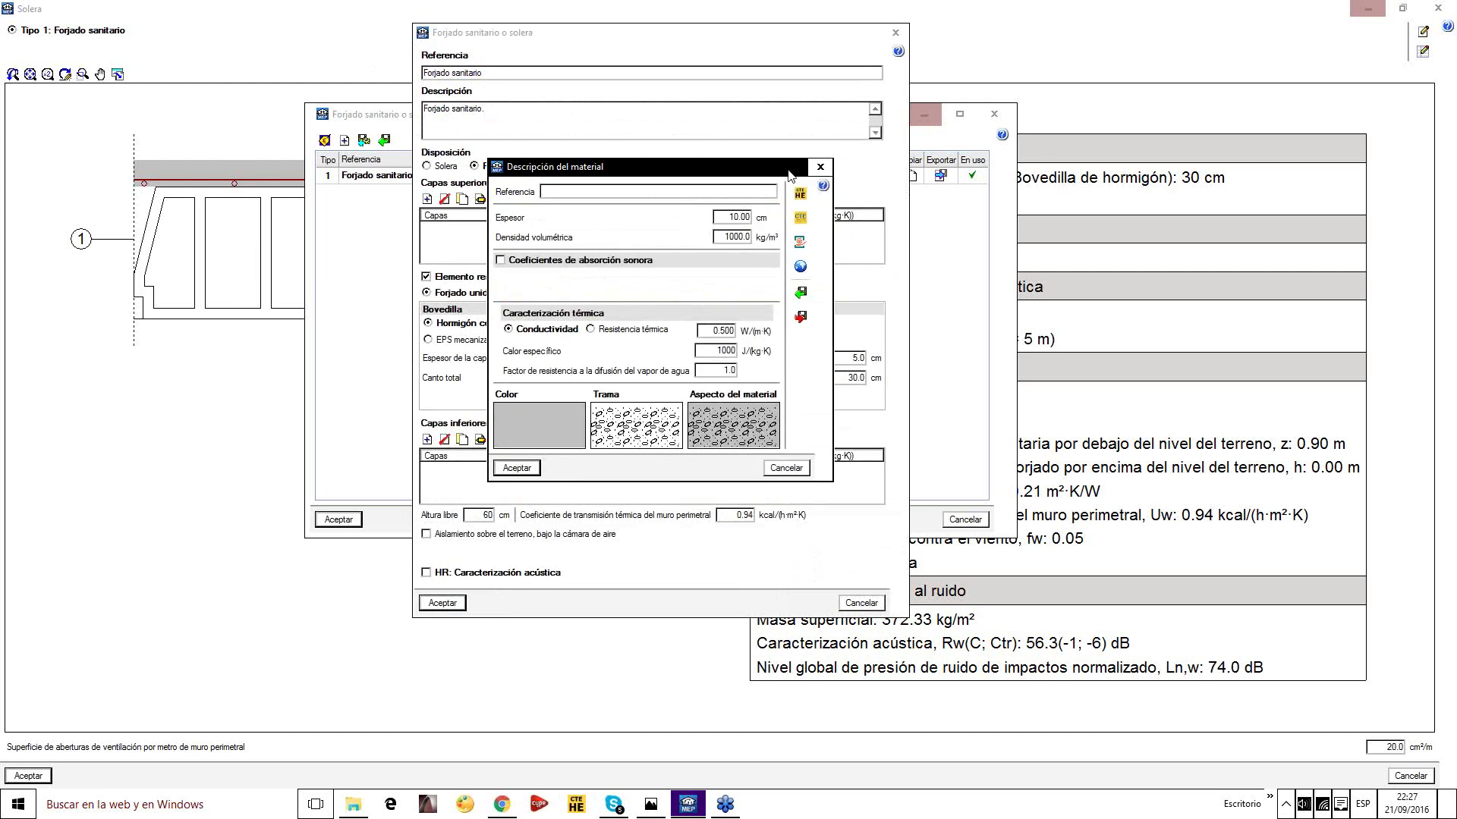
pyautogui.moveTo(788, 170); pyautogui.dragTo(856, 124)
pyautogui.click(886, 120)
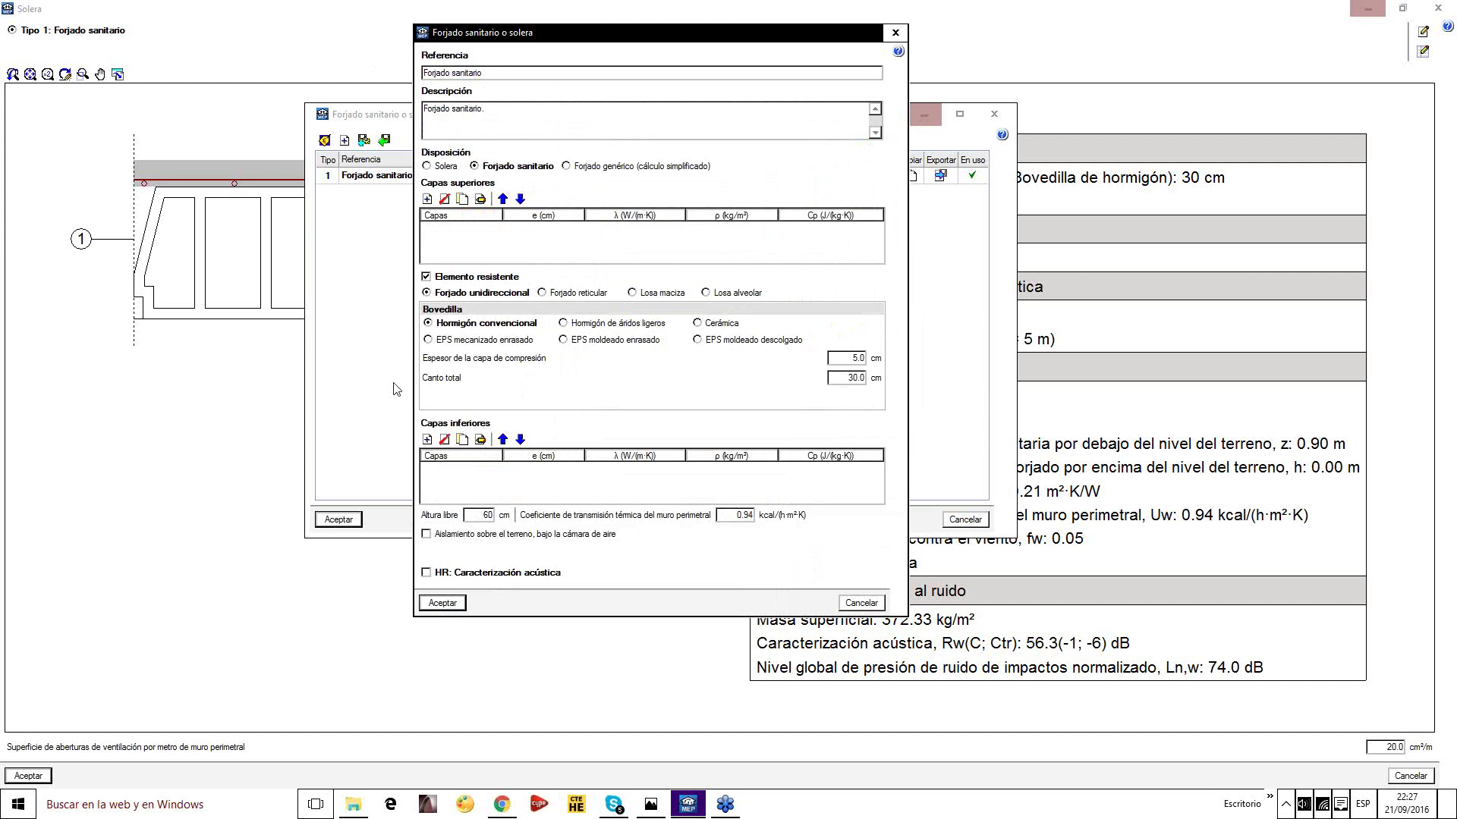
# Add a 6 cm upper layer of XPS Expandido con hidrofluorcarbonos HFC [0.025 W/[mK]] from the HULC insulation library
pyautogui.click(427, 200)
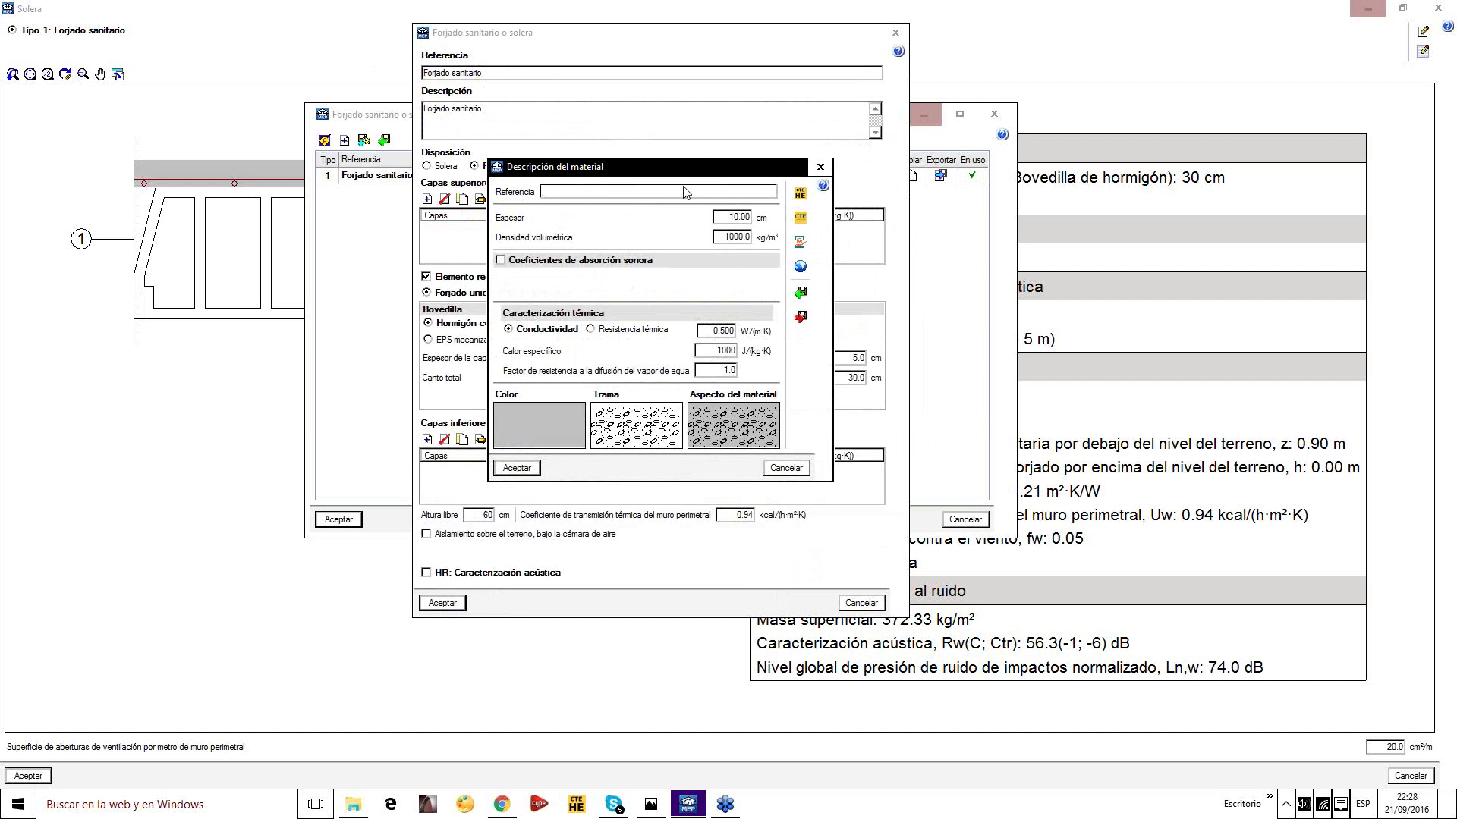
pyautogui.moveTo(612, 168); pyautogui.dragTo(638, 176)
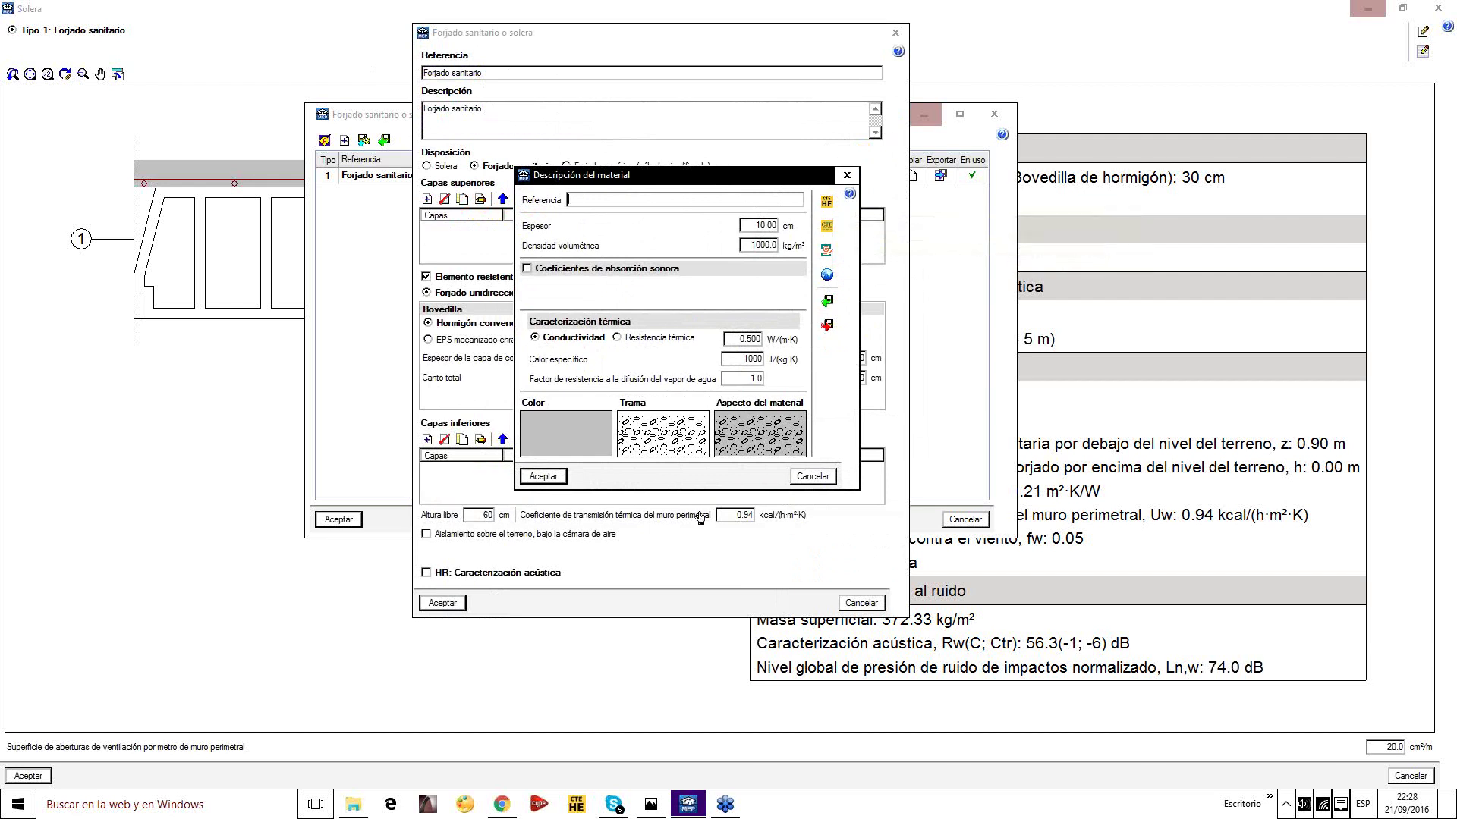
pyautogui.click(826, 203)
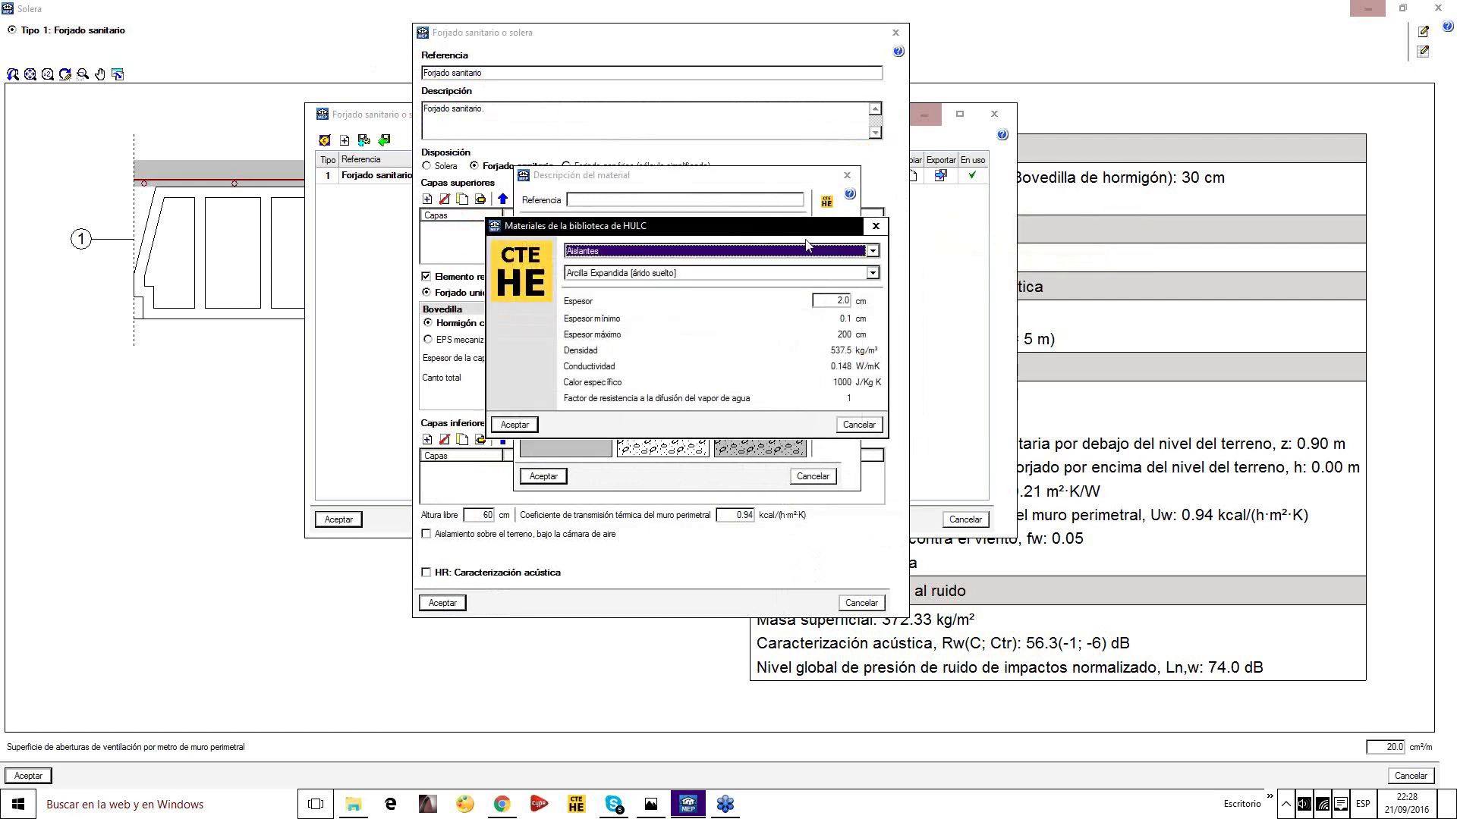
pyautogui.click(877, 273)
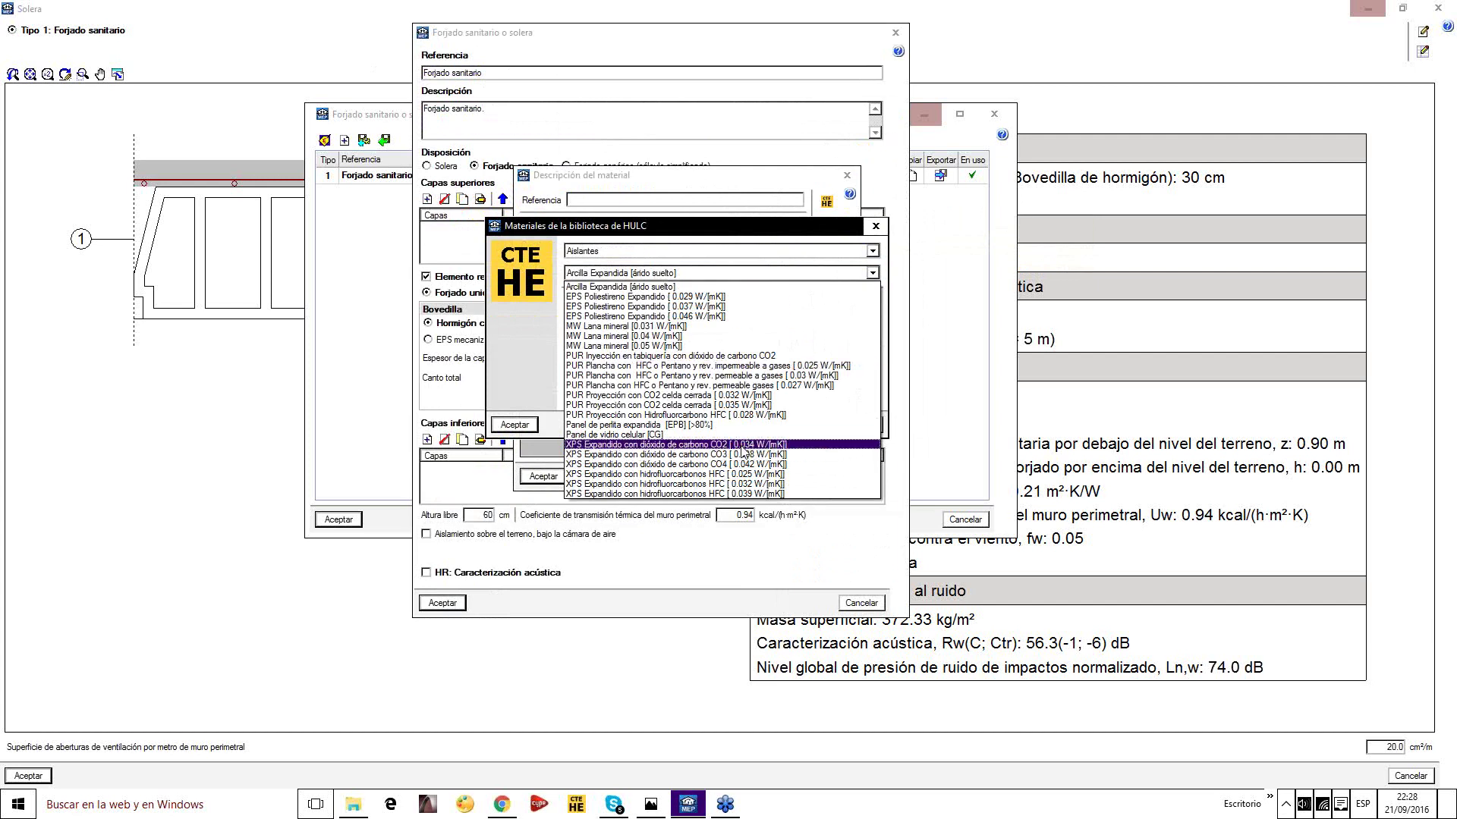
pyautogui.click(678, 477)
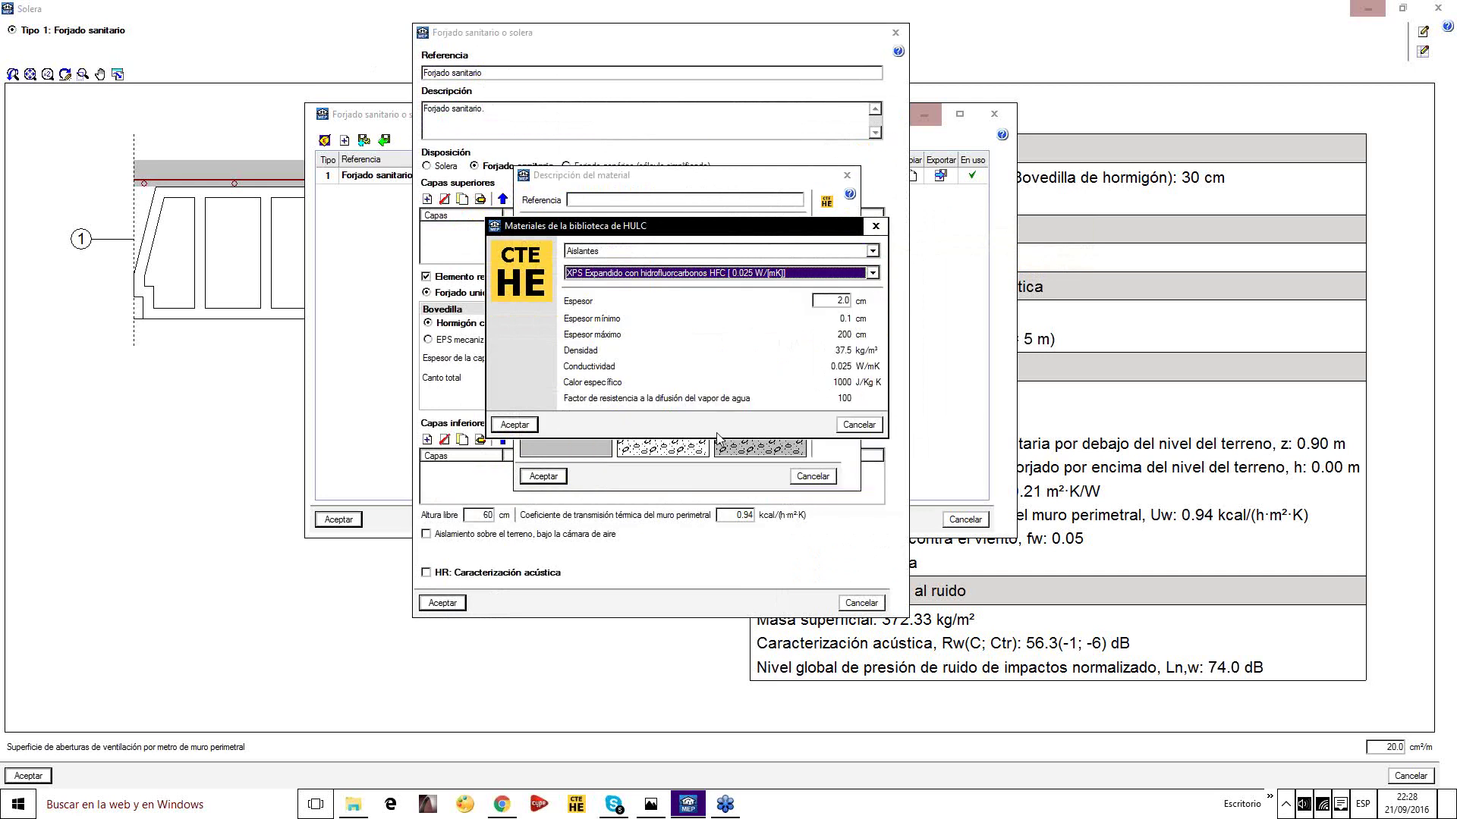
pyautogui.press('Tab')
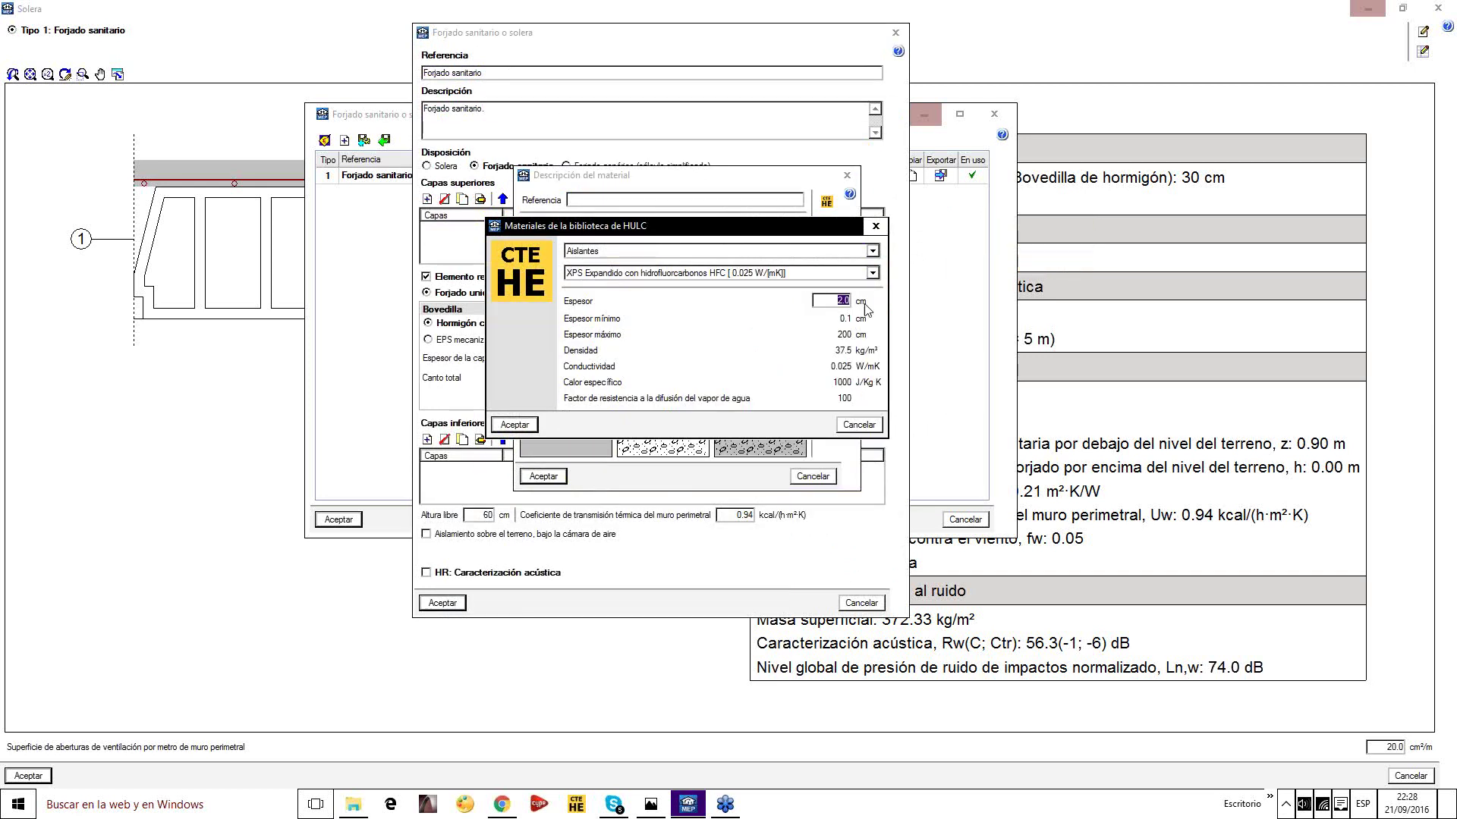
pyautogui.write('6')
pyautogui.click(514, 425)
pyautogui.click(543, 476)
# Accept the insulated Forjado sanitario definition, return to the floor plan and activate element editing
pyautogui.click(442, 602)
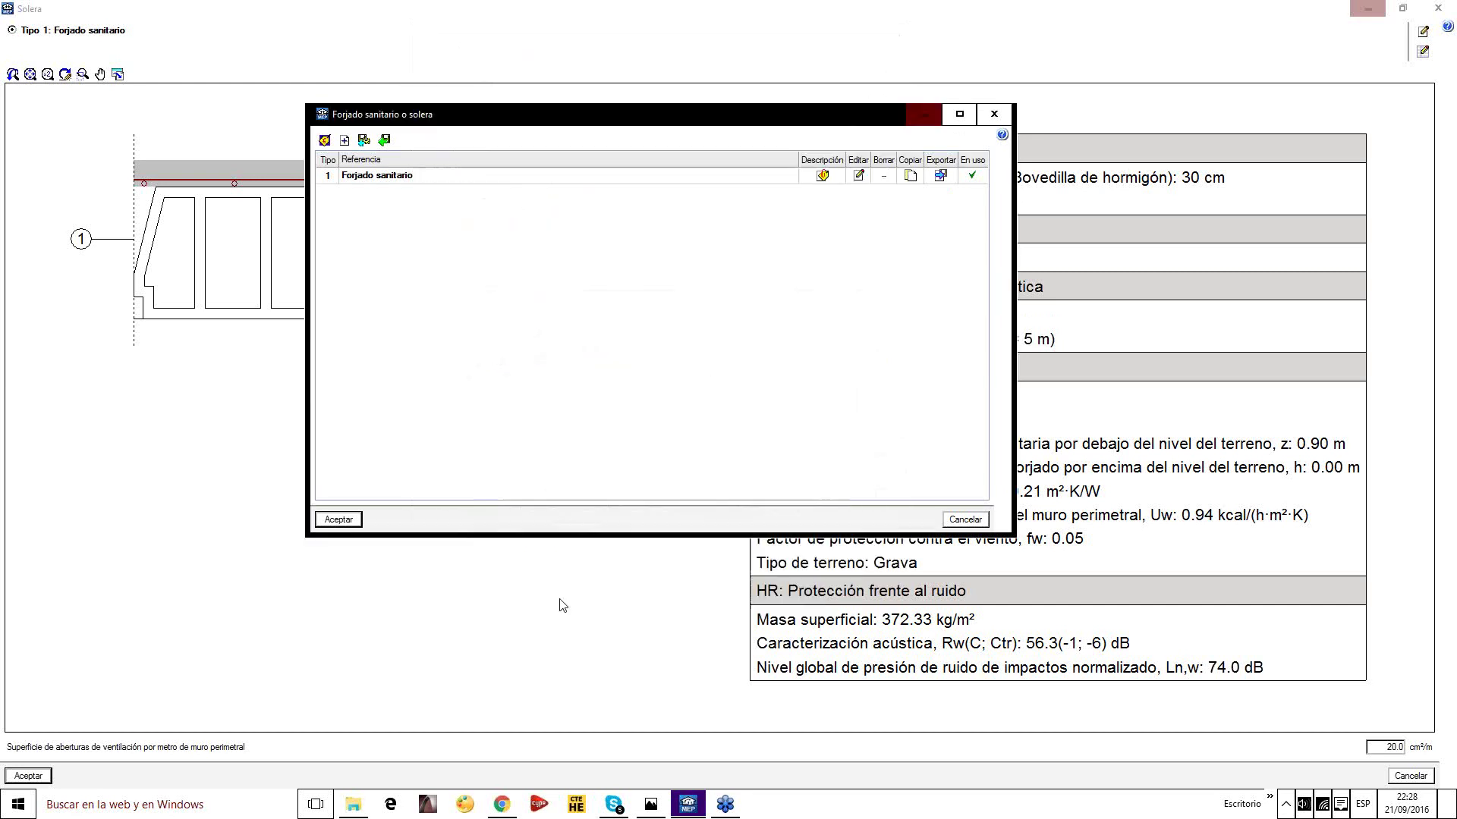
pyautogui.click(338, 519)
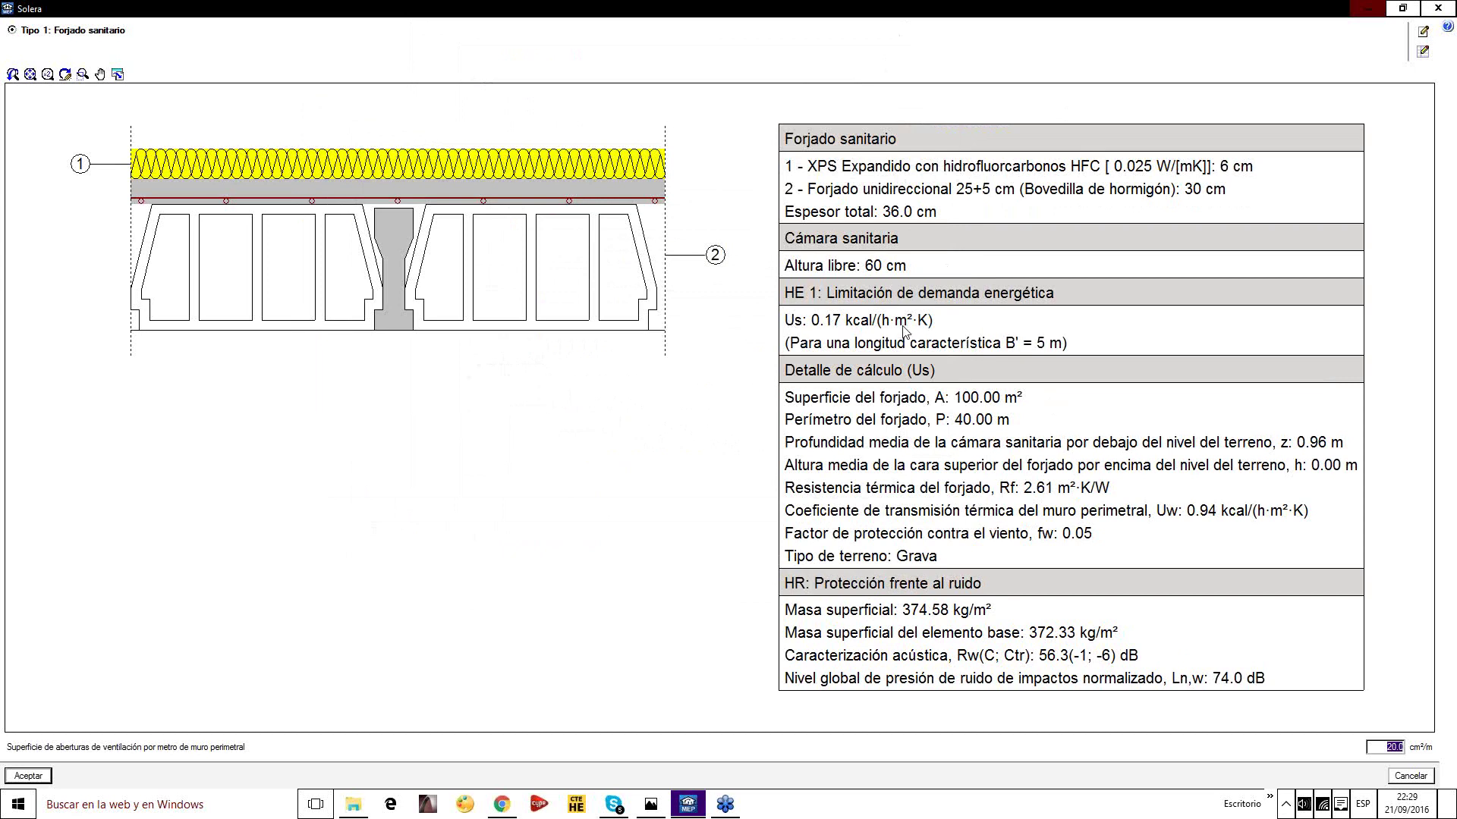
pyautogui.click(28, 776)
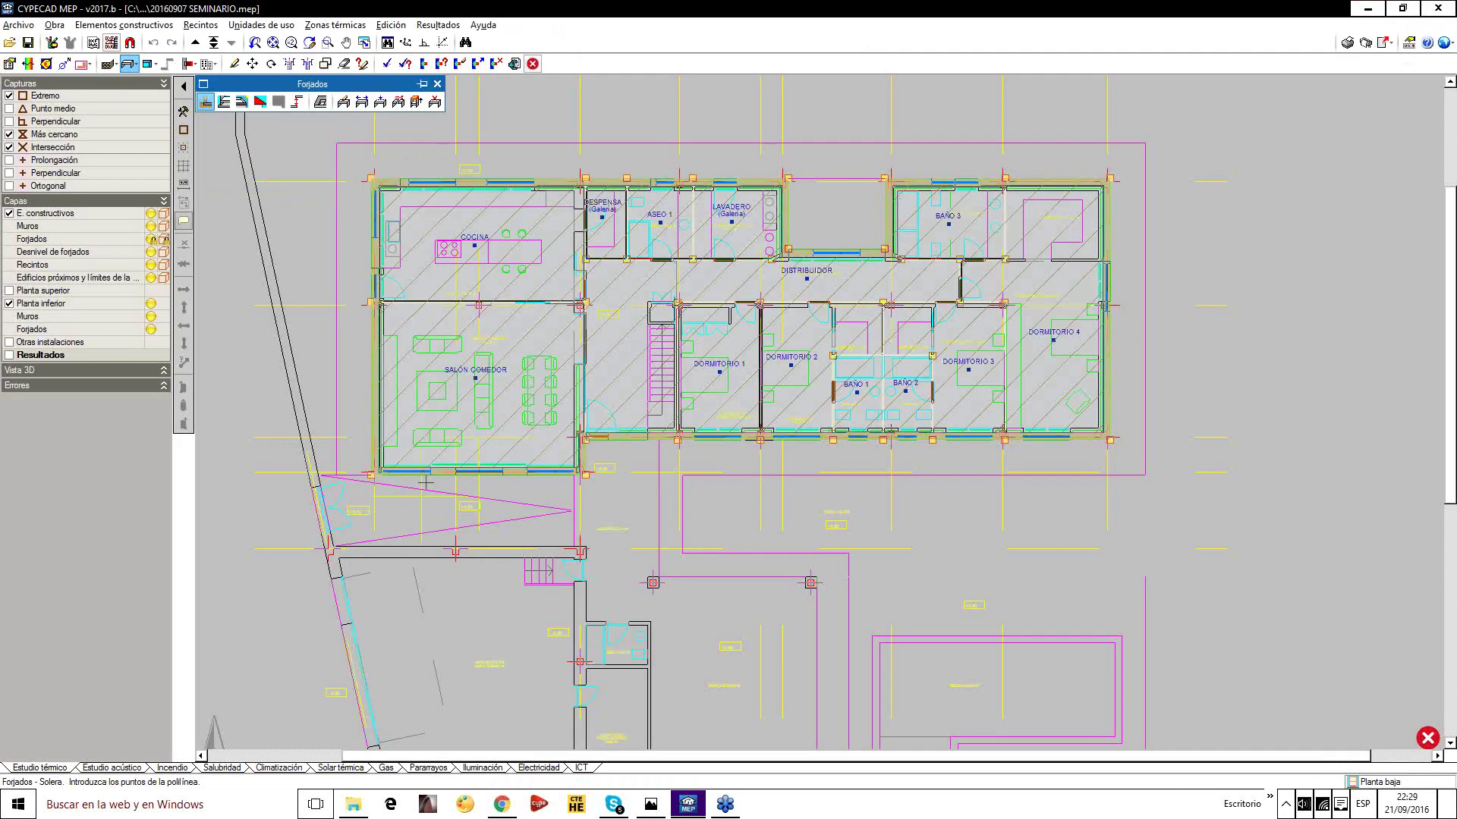
pyautogui.click(235, 67)
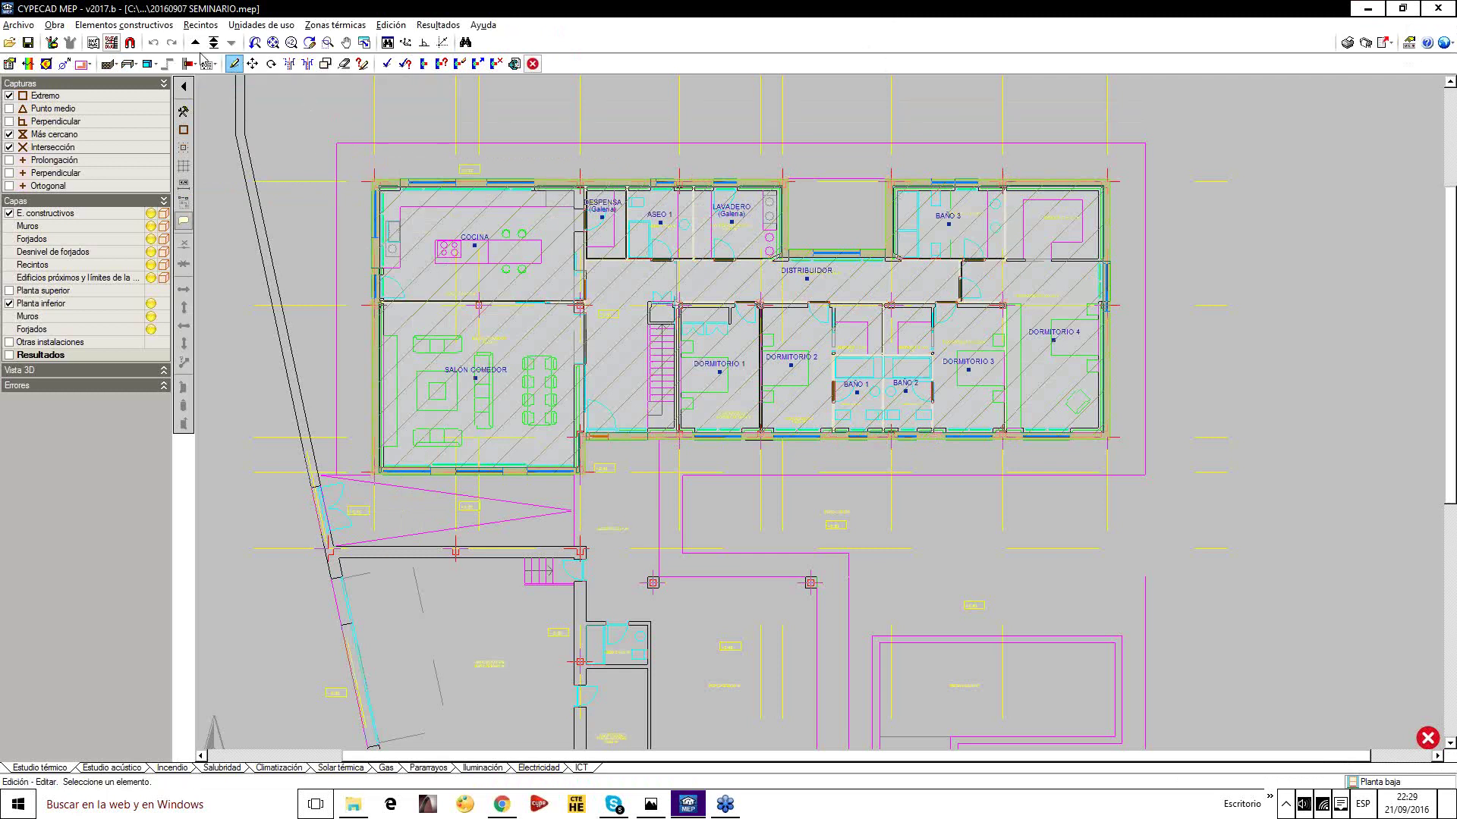
# Review the layers and thermal properties of the house's Forjado sanitario, then close its definition without changes
pyautogui.click(128, 65)
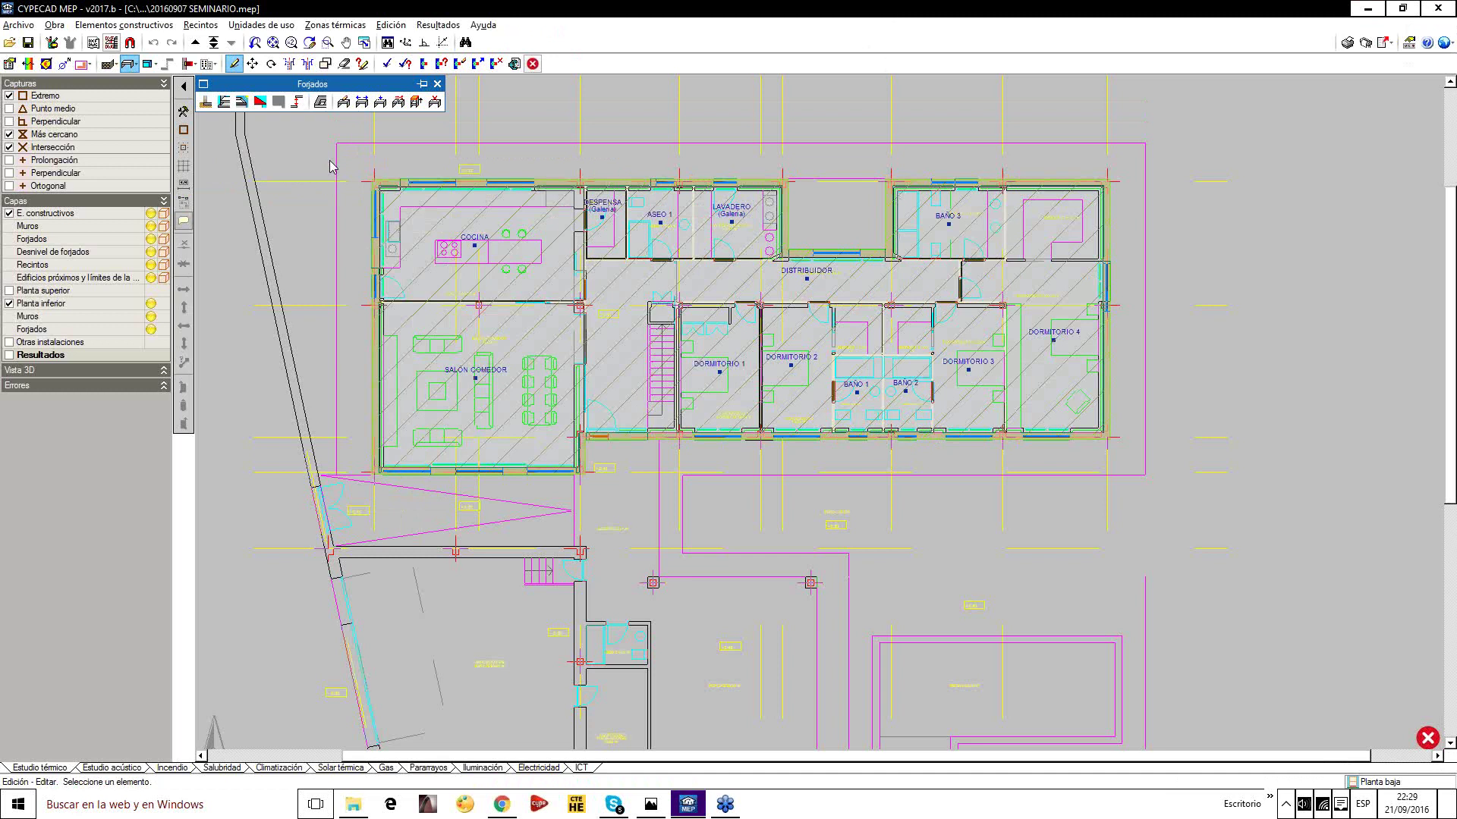
pyautogui.click(343, 101)
pyautogui.click(443, 181)
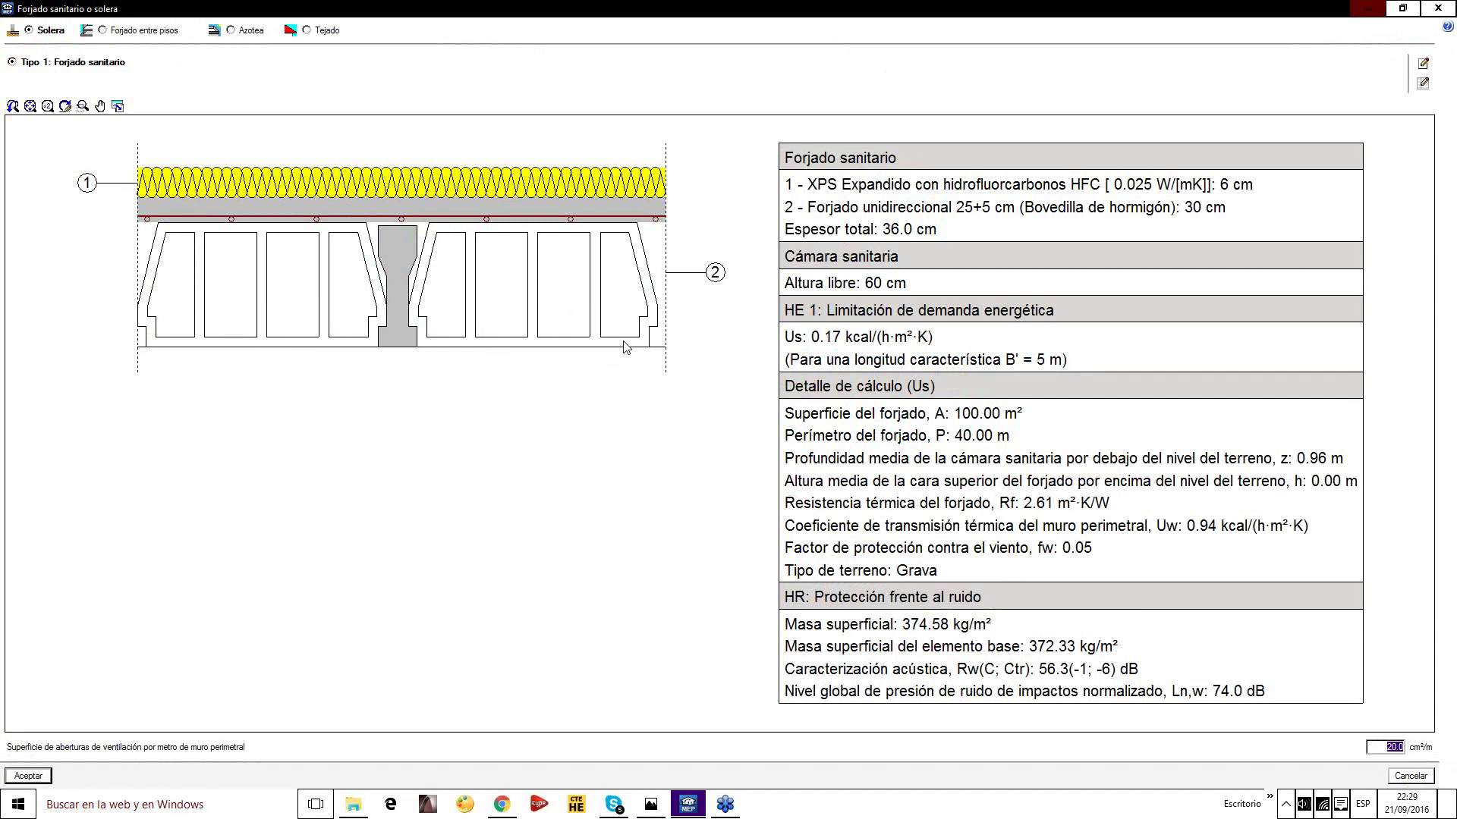
pyautogui.click(1438, 8)
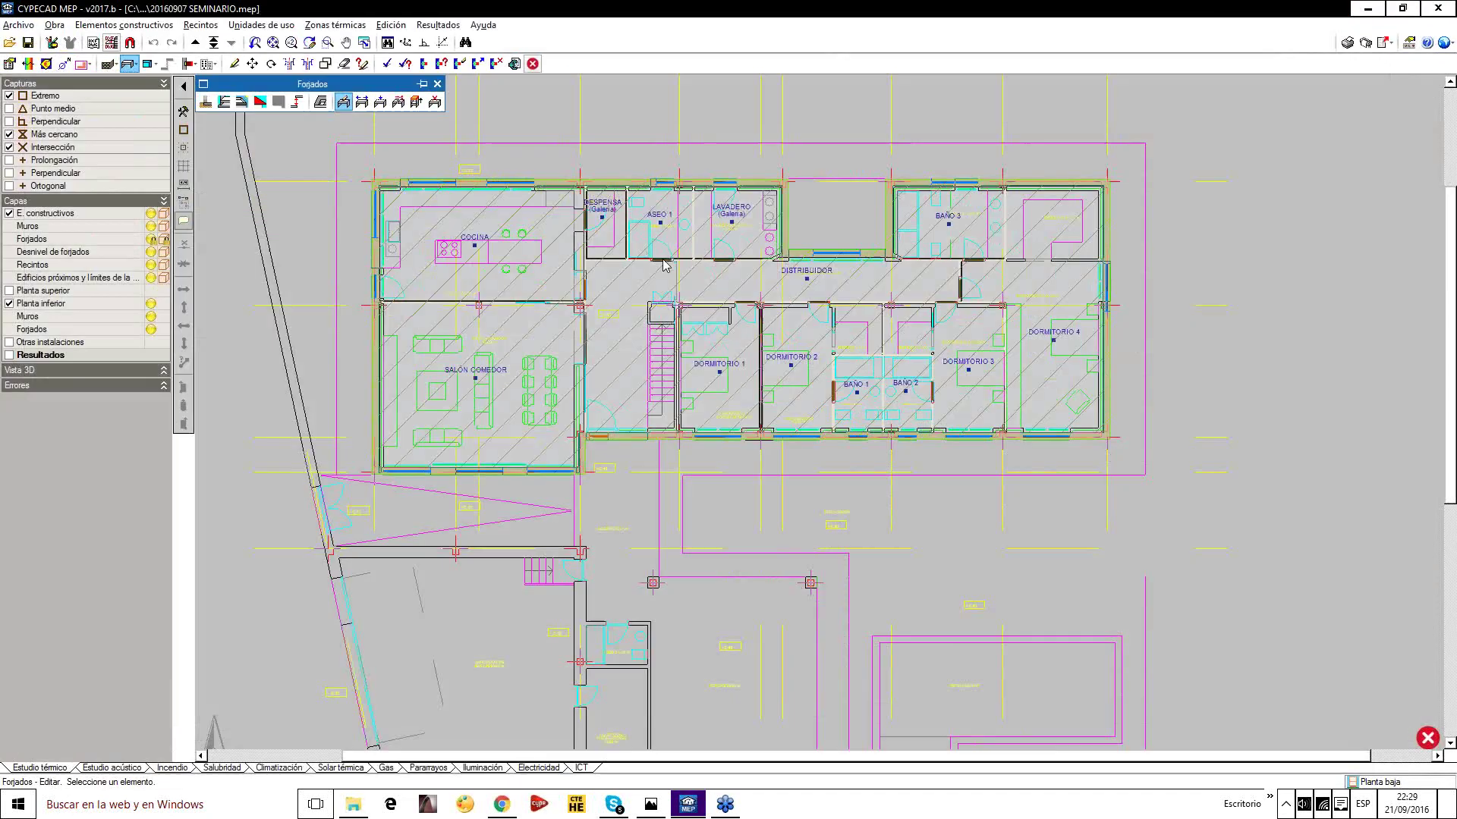
pyautogui.scroll(3, 563, 274)
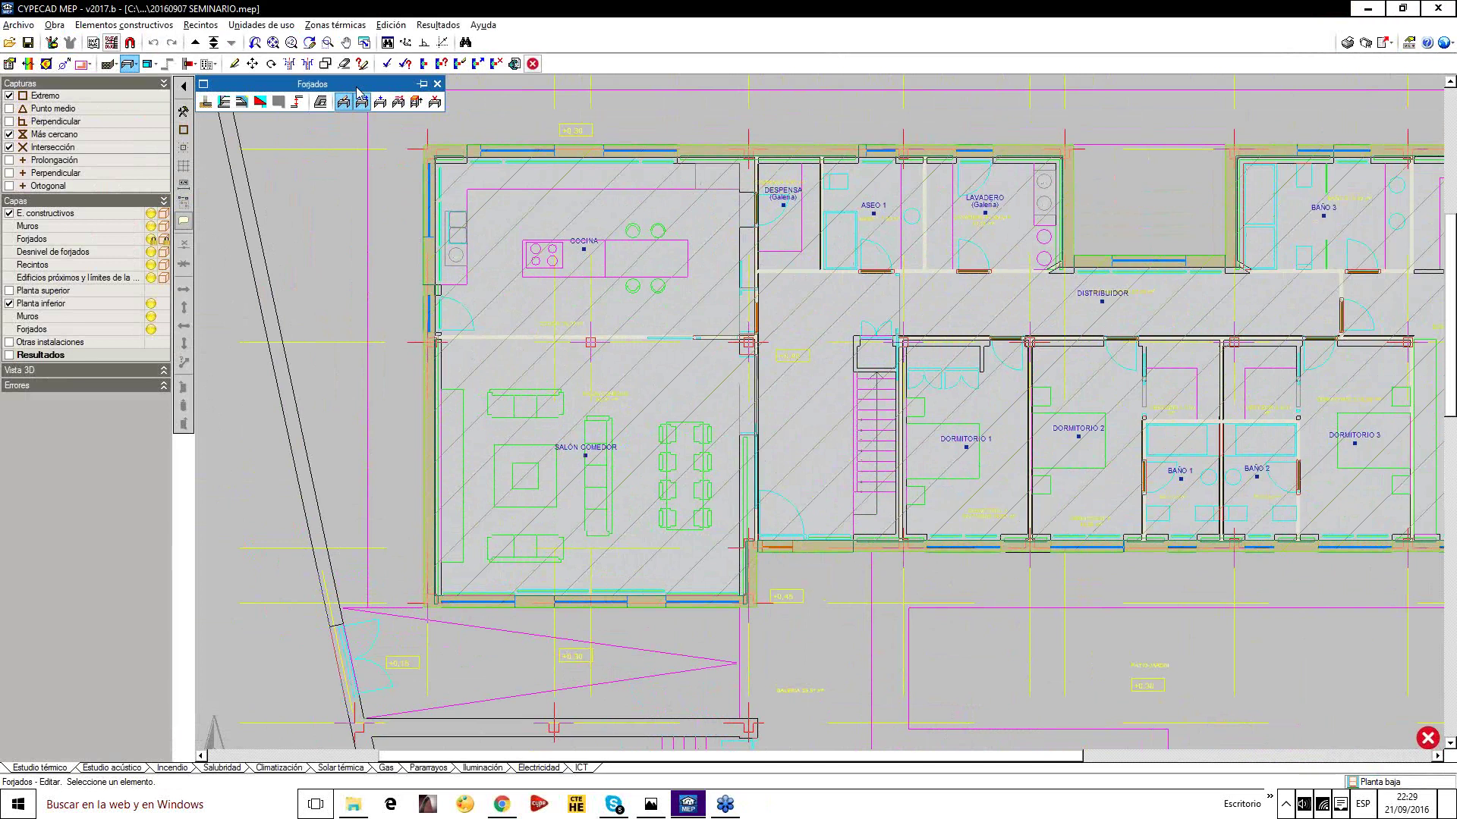
# Inspect the layer composition of the exterior wall beside the kitchen and close its definition without changes
pyautogui.click(233, 64)
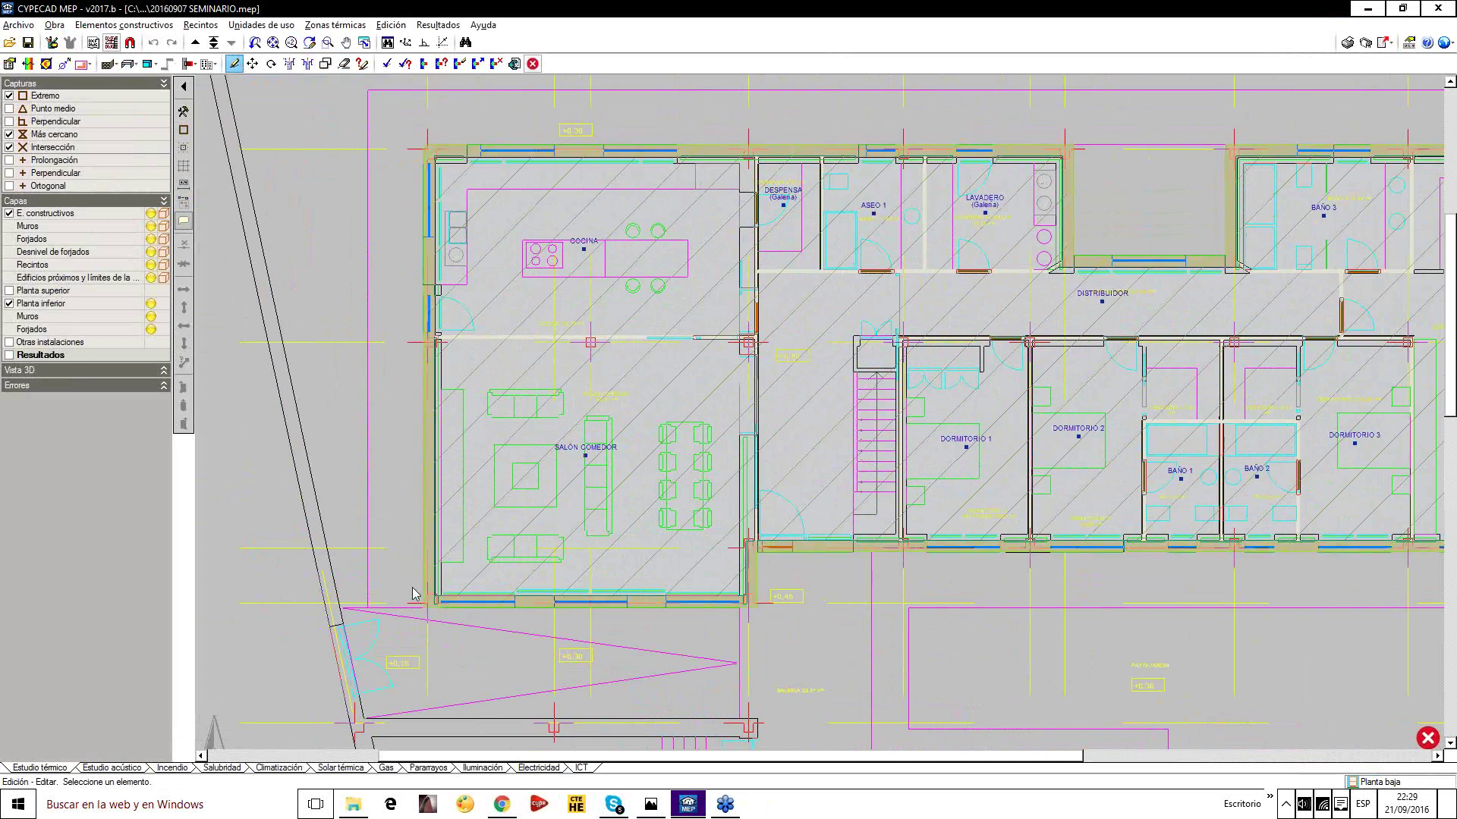
pyautogui.click(109, 63)
pyautogui.click(301, 101)
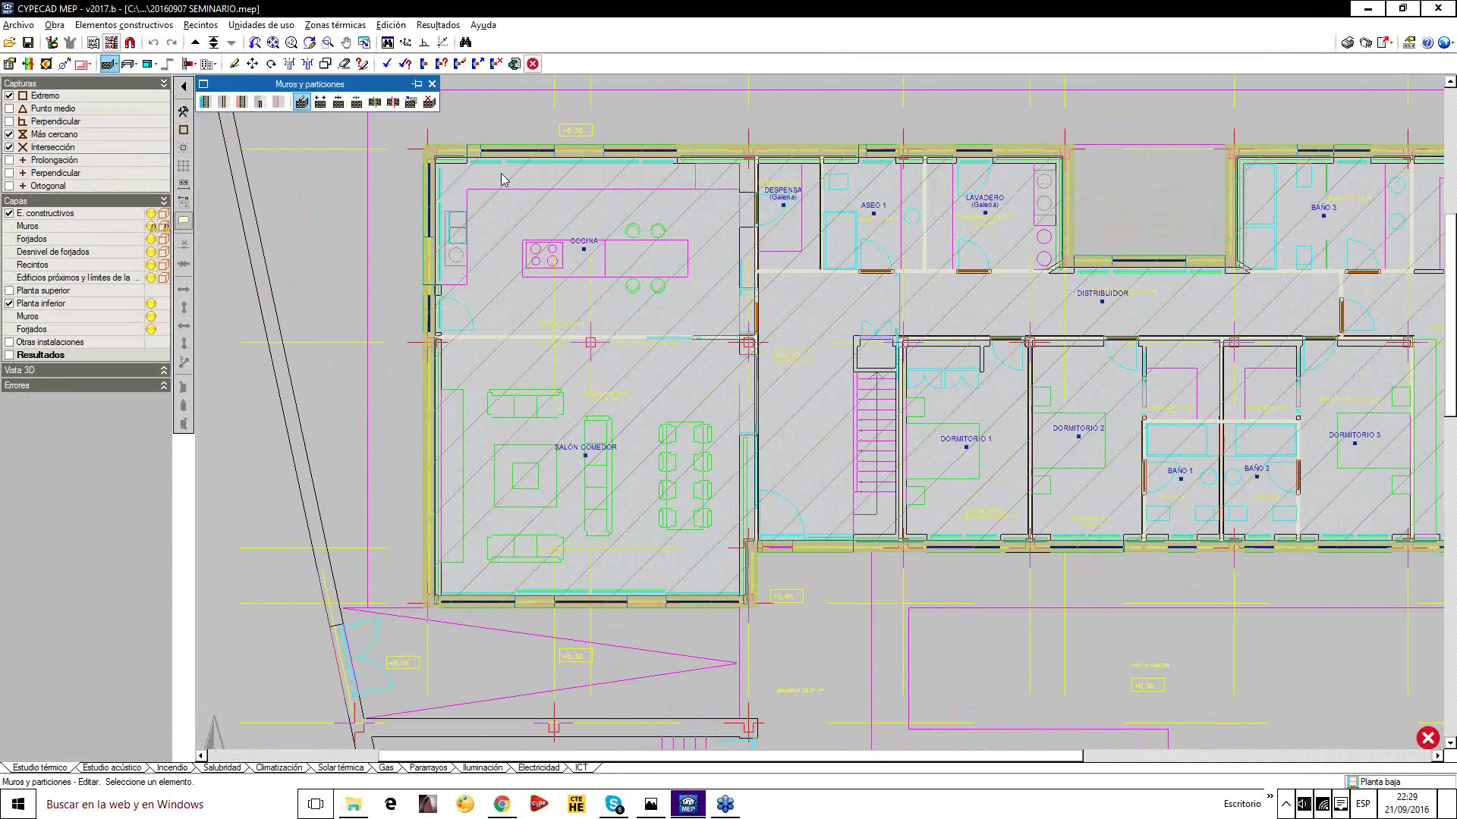
pyautogui.click(430, 194)
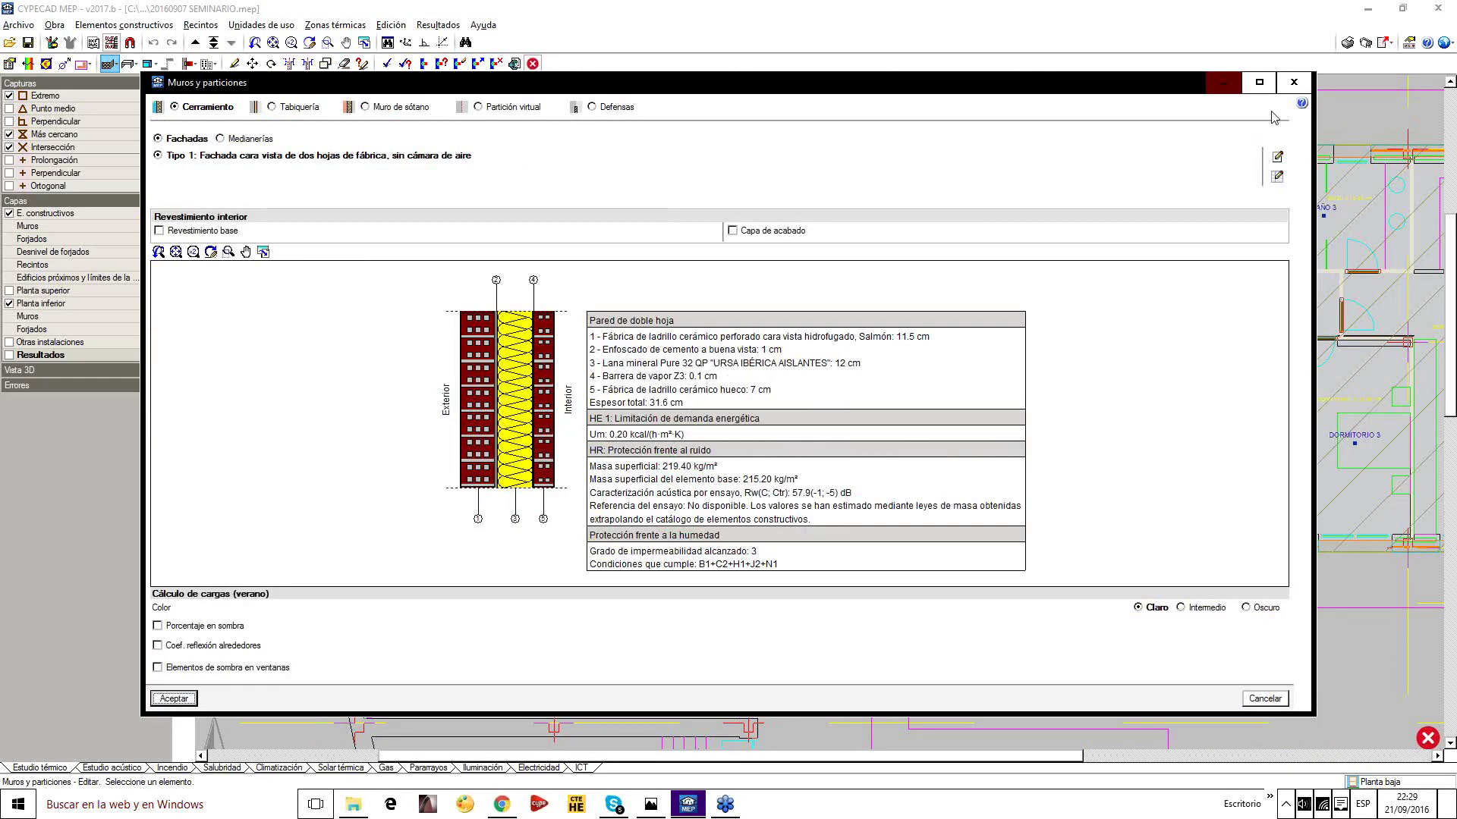
pyautogui.click(1279, 85)
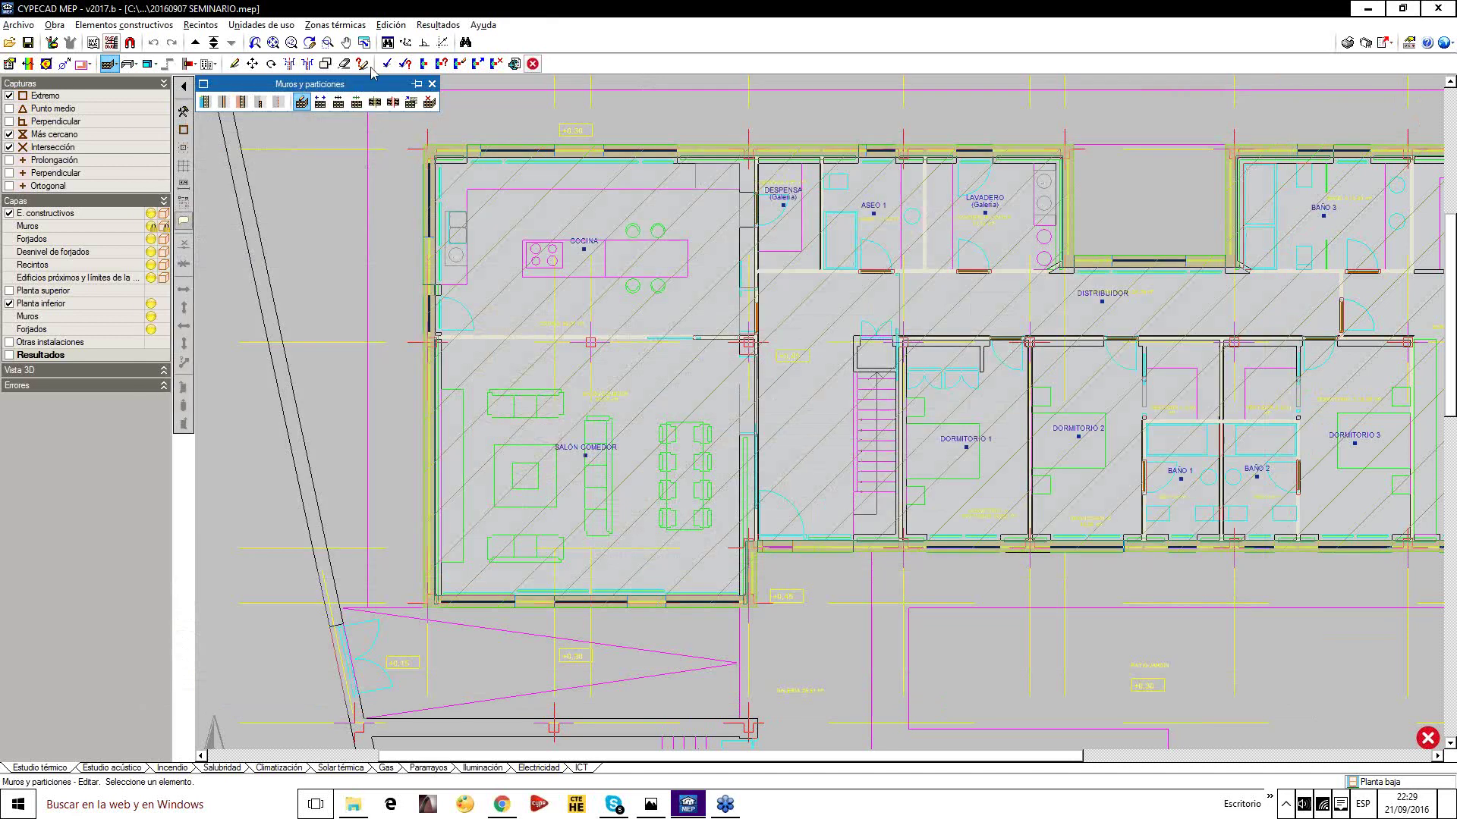
# Review the Cerramiento definition for the double-leaf brick facade type and leave wall editing
pyautogui.click(207, 101)
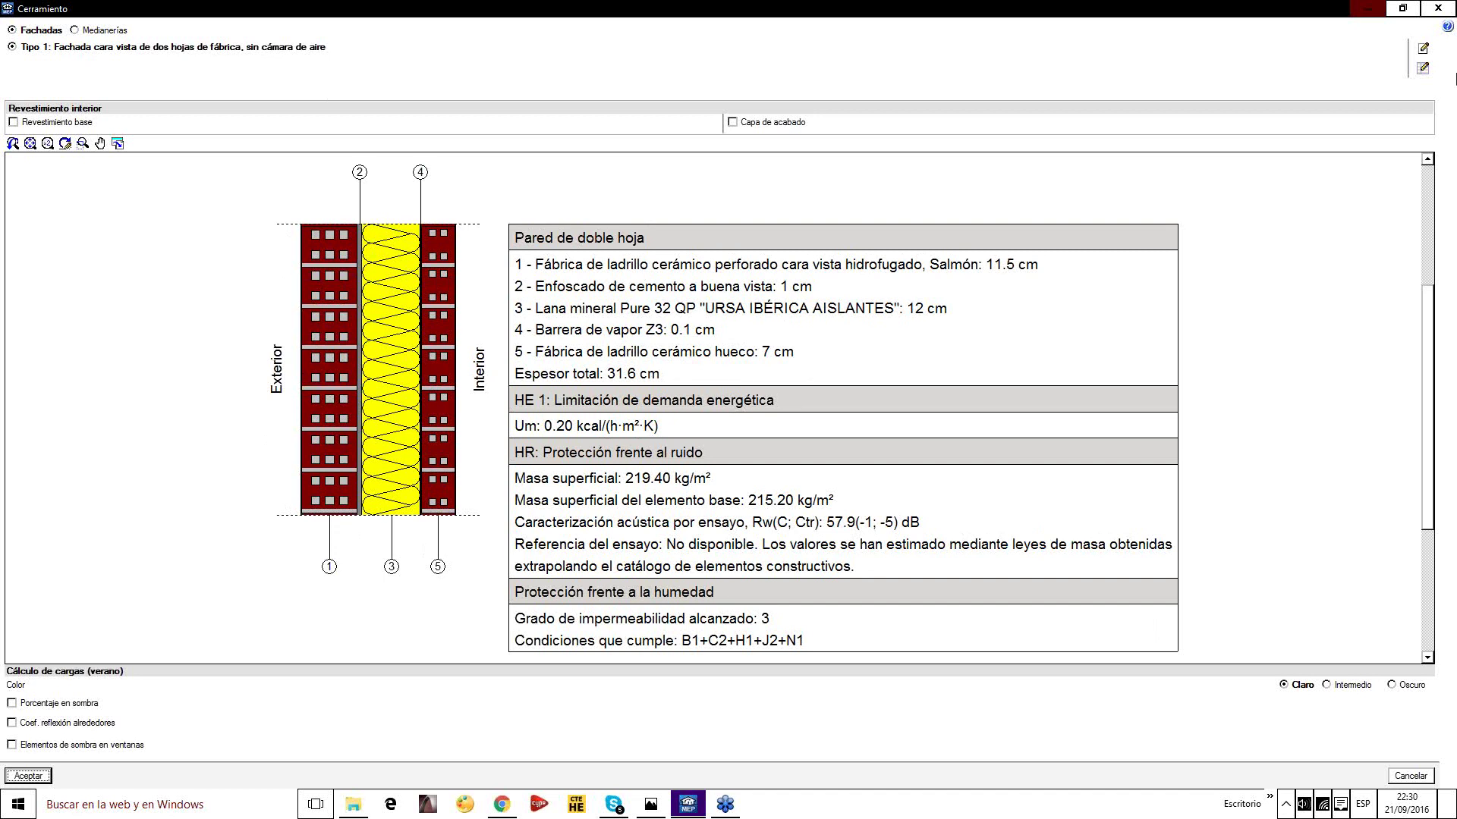
pyautogui.click(1438, 8)
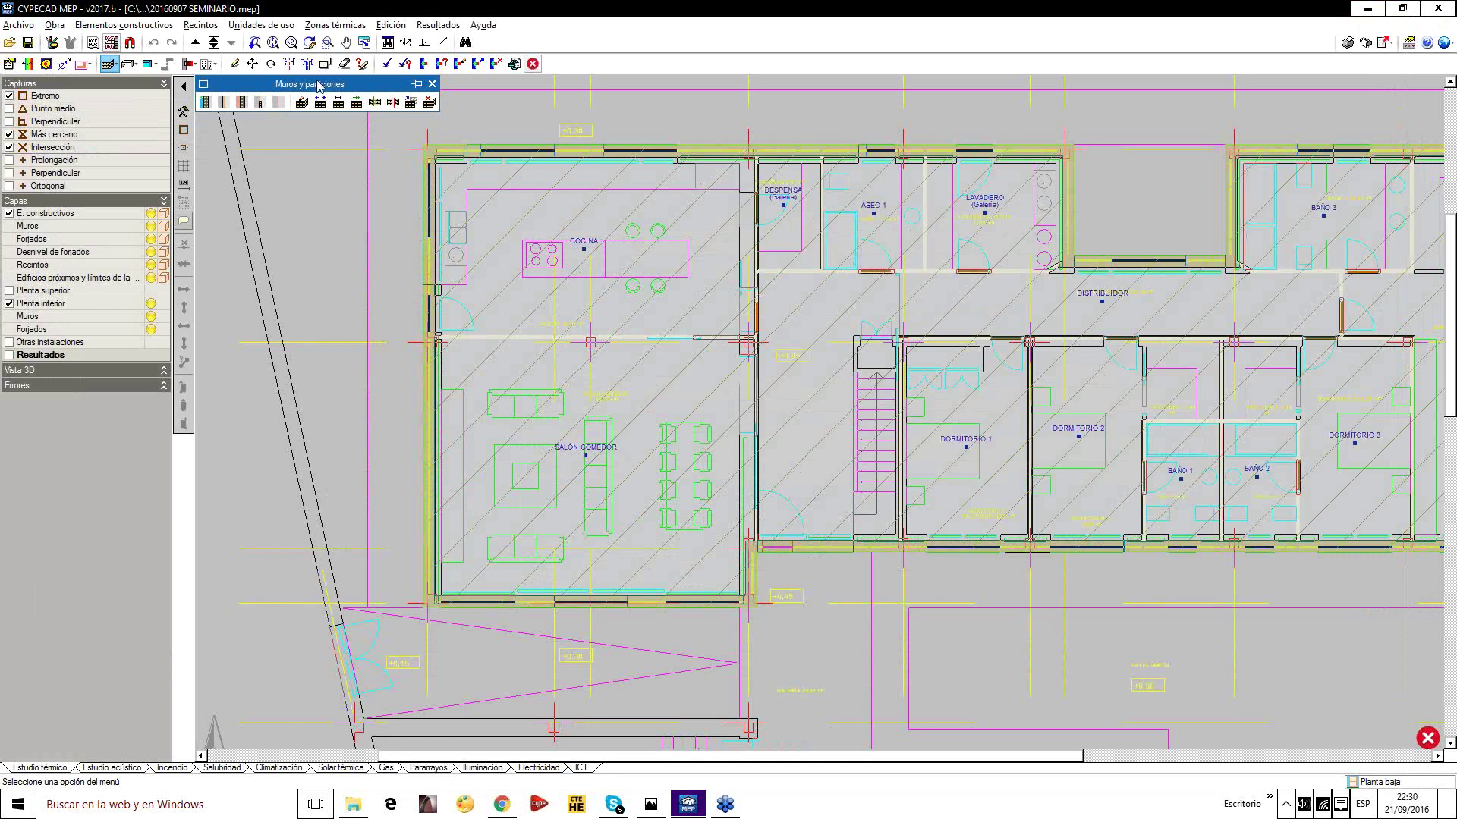
pyautogui.click(431, 83)
# Recalculate the thermal study and check the reported compliance error
pyautogui.click(388, 66)
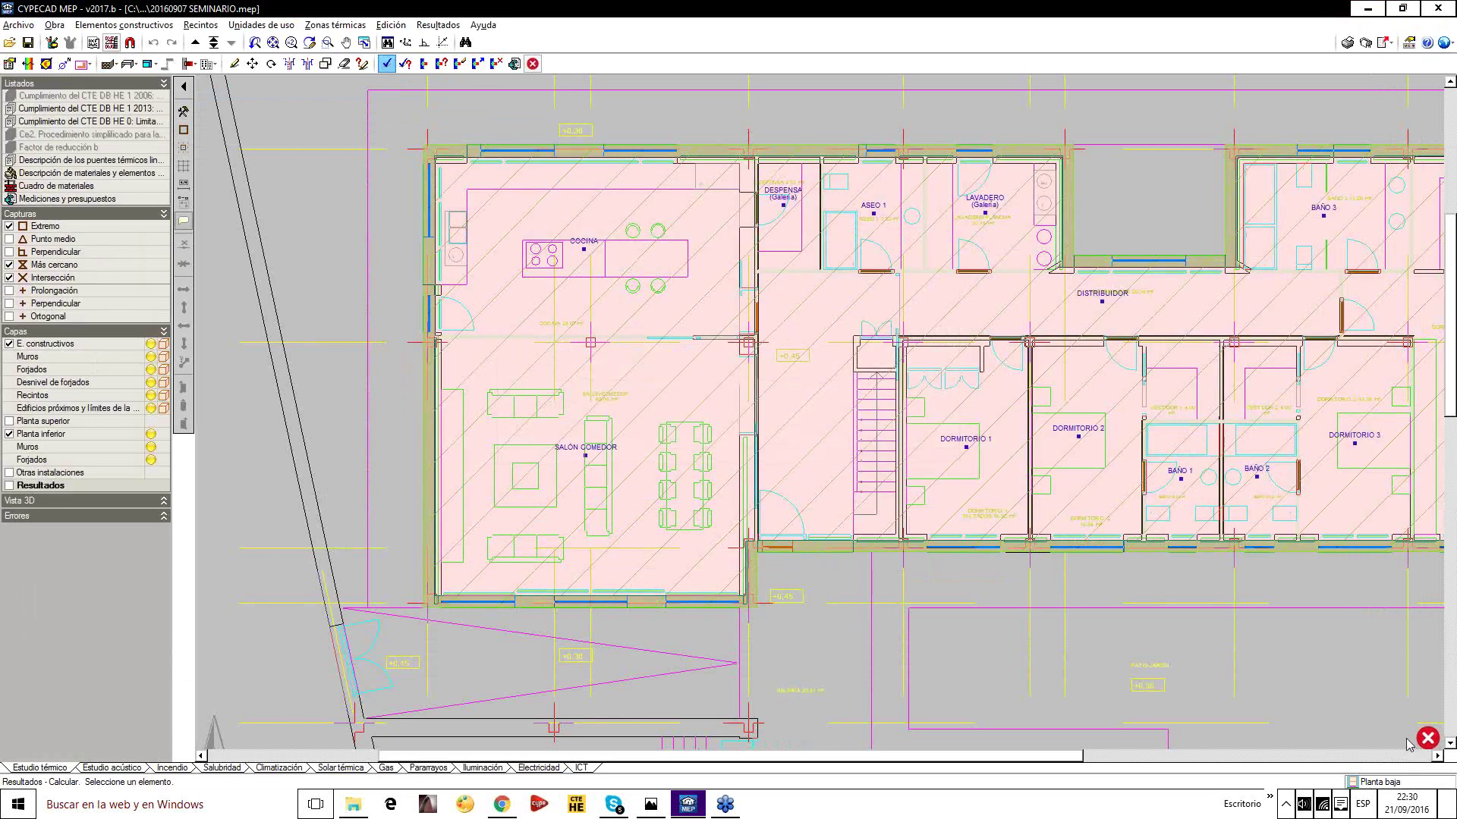
pyautogui.moveTo(1426, 740)
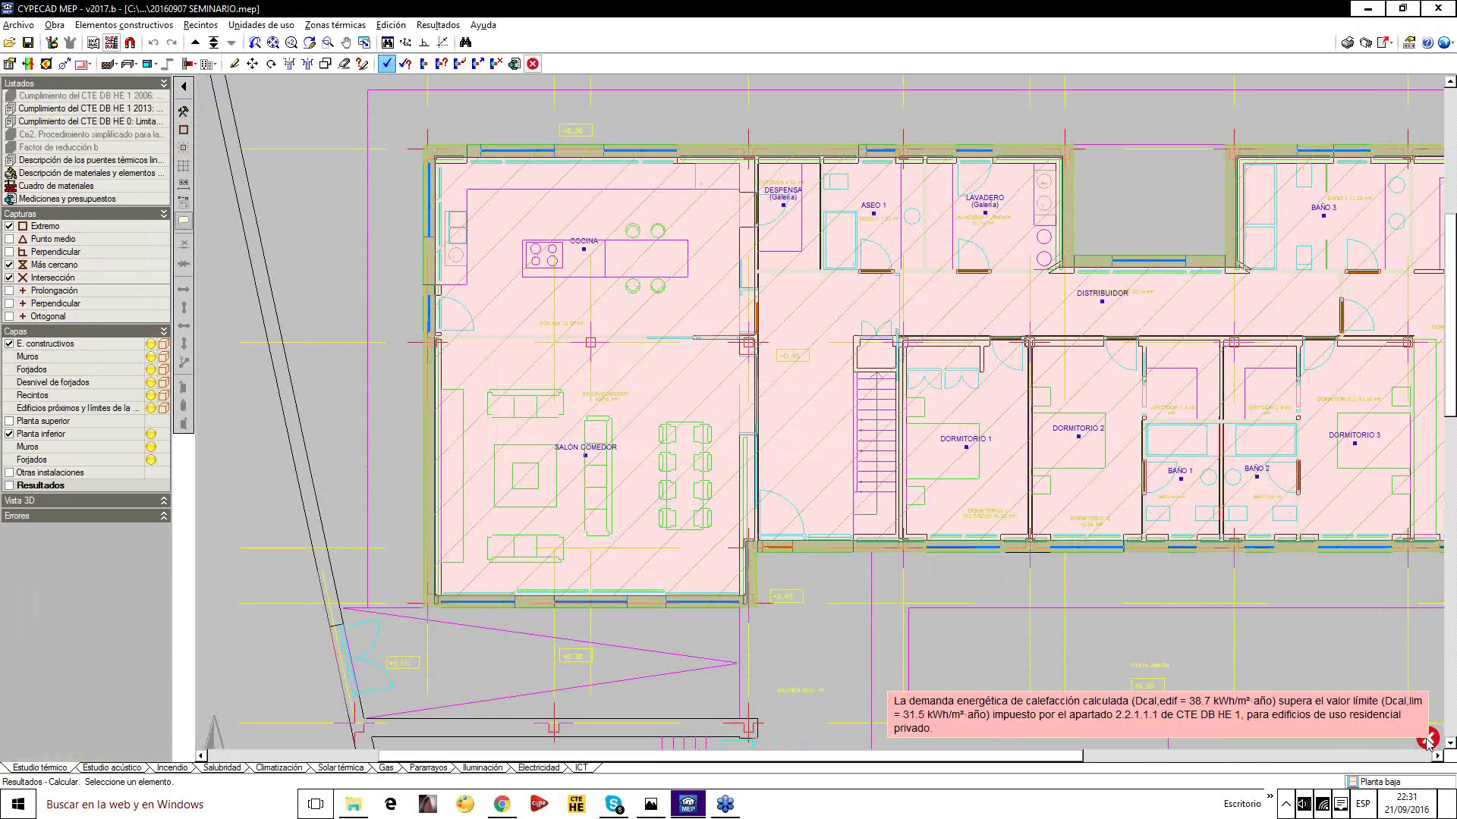
pyautogui.click(27, 60)
# Generate the Cumplimiento del CTE DB HE 1 2013 report and examine the annual demand and monthly energy balance
pyautogui.click(1347, 42)
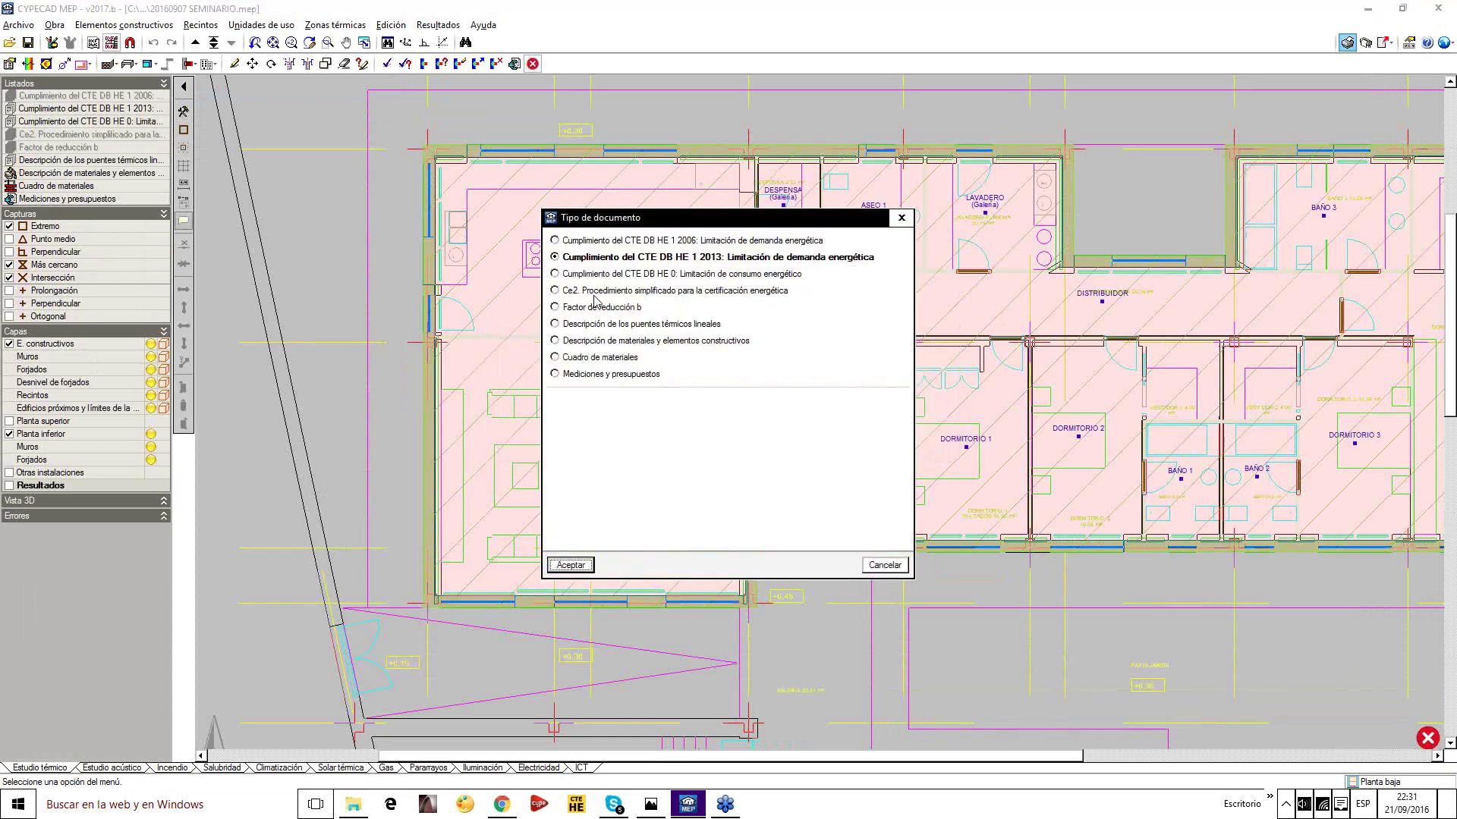
pyautogui.click(588, 565)
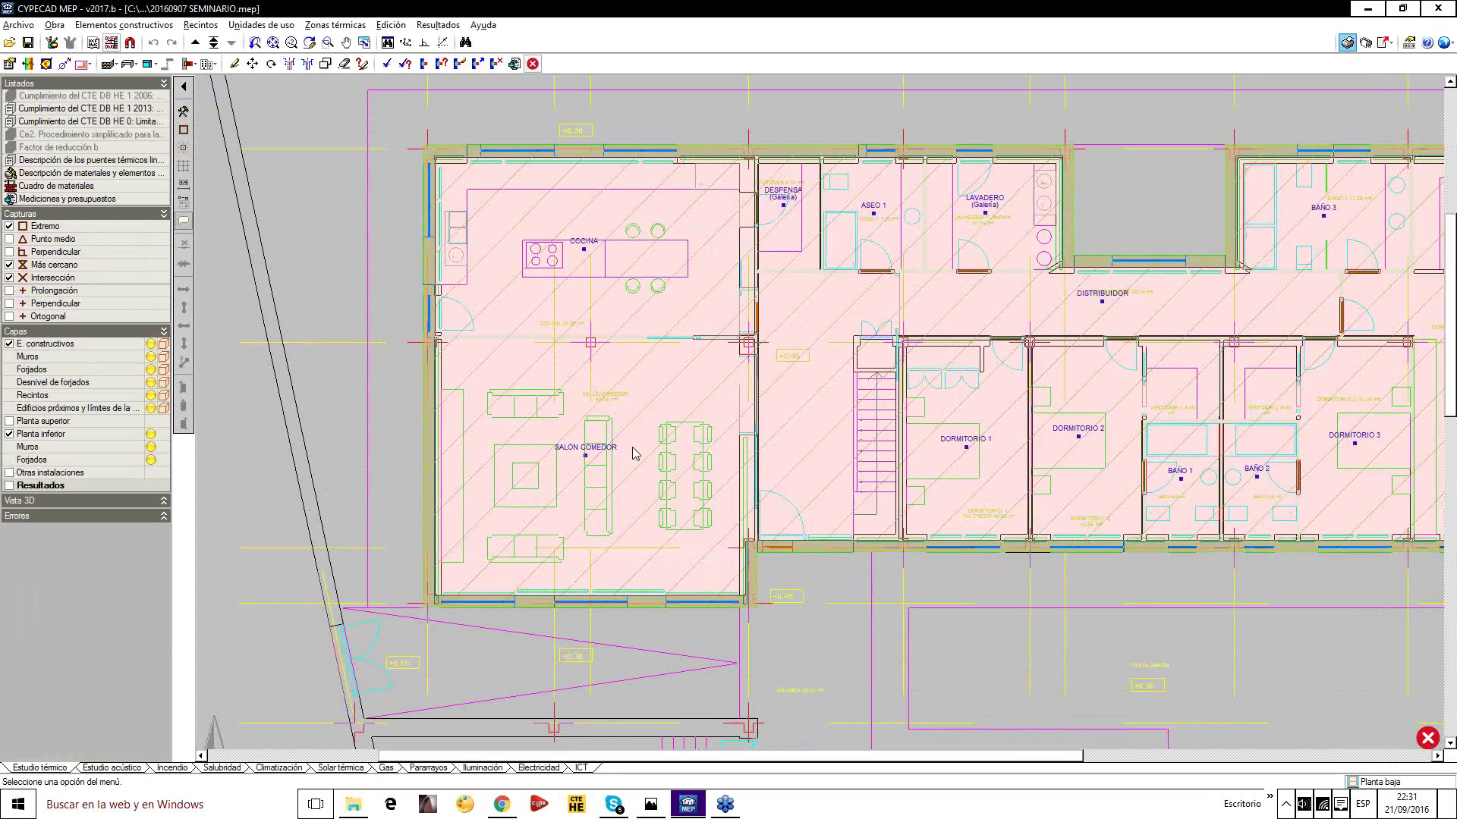
pyautogui.scroll(-8, 635, 453)
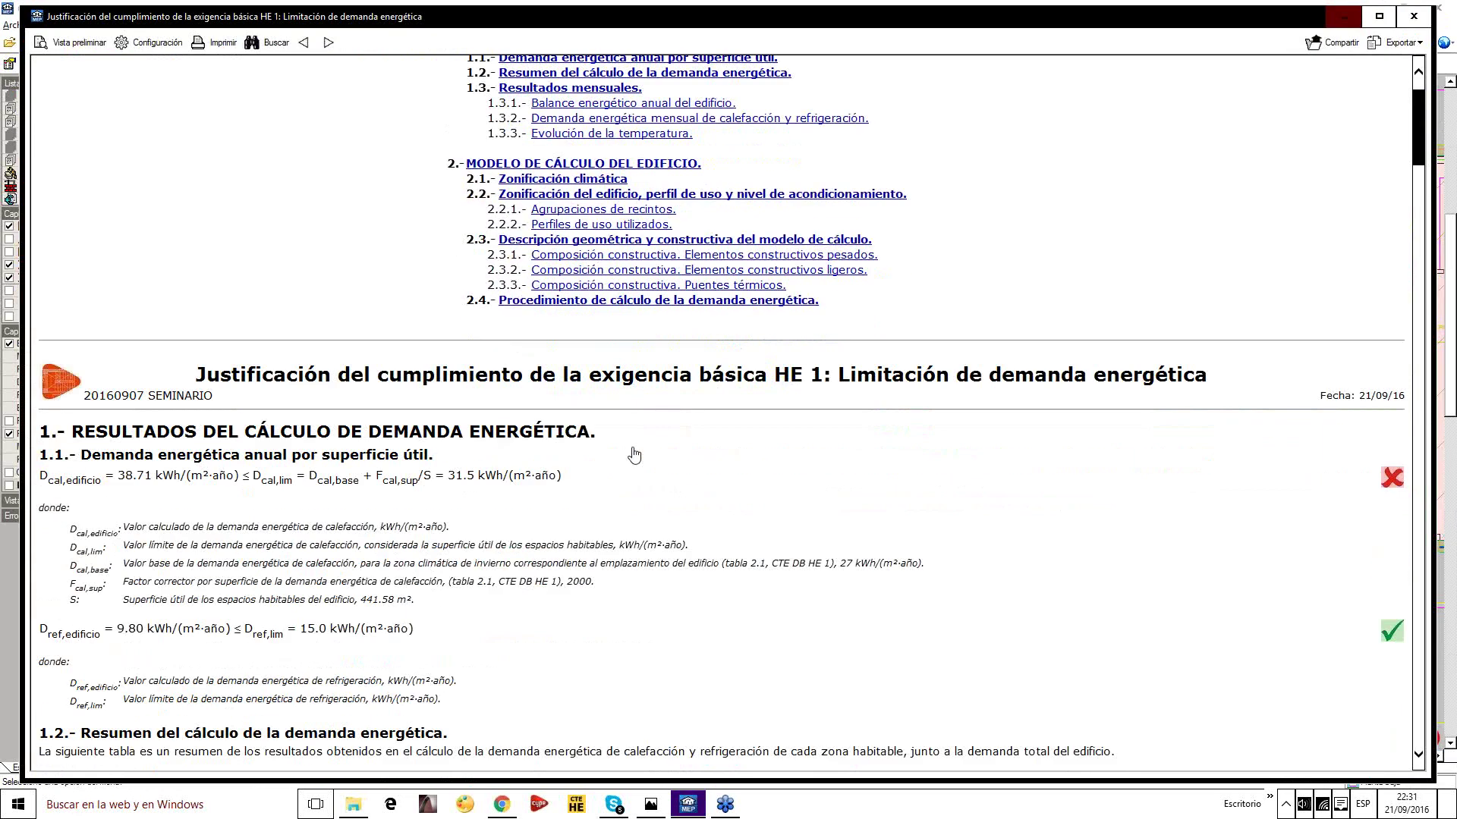
pyautogui.scroll(-15, 634, 453)
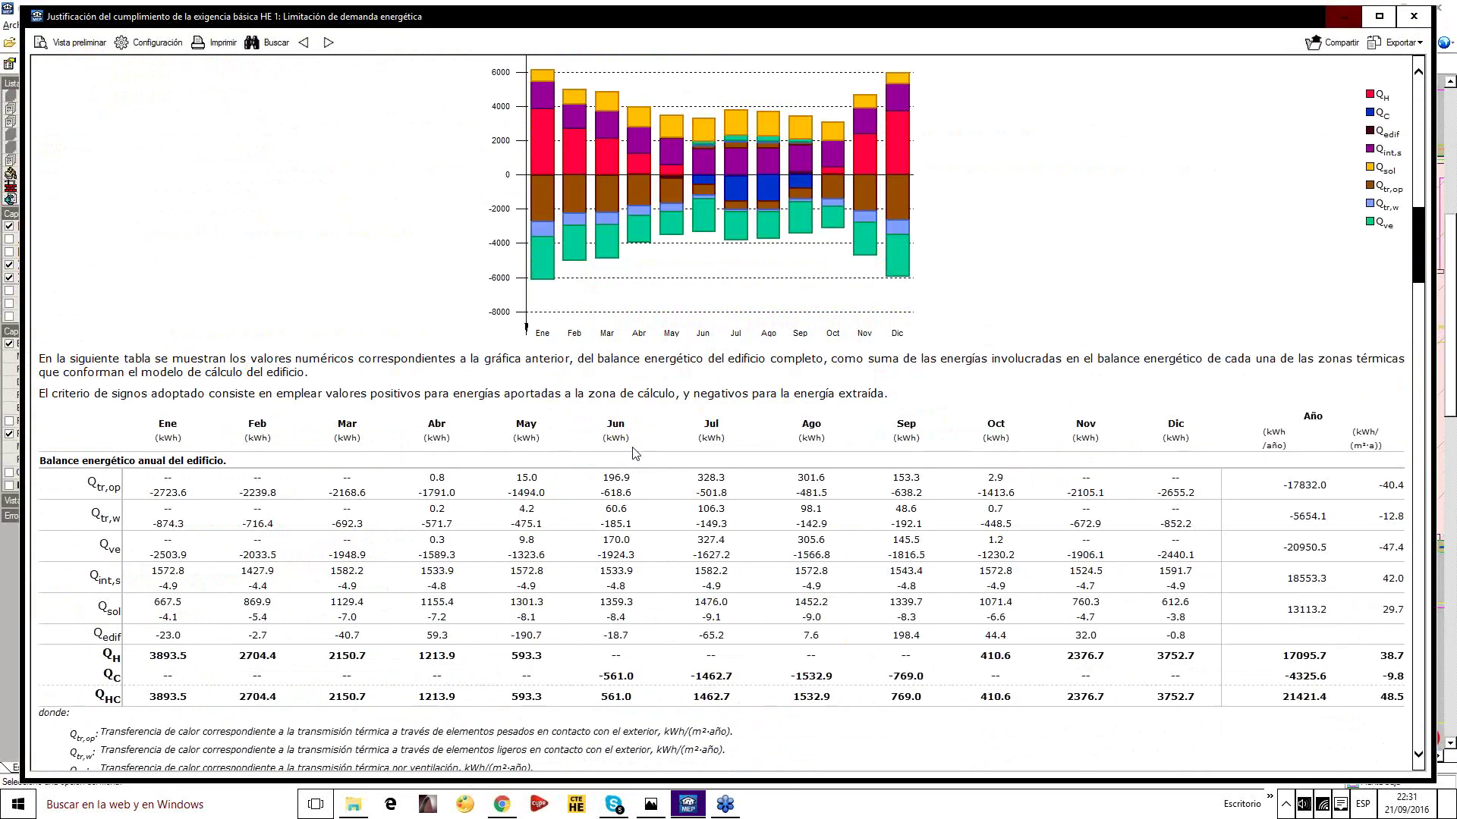
pyautogui.scroll(-12, 634, 453)
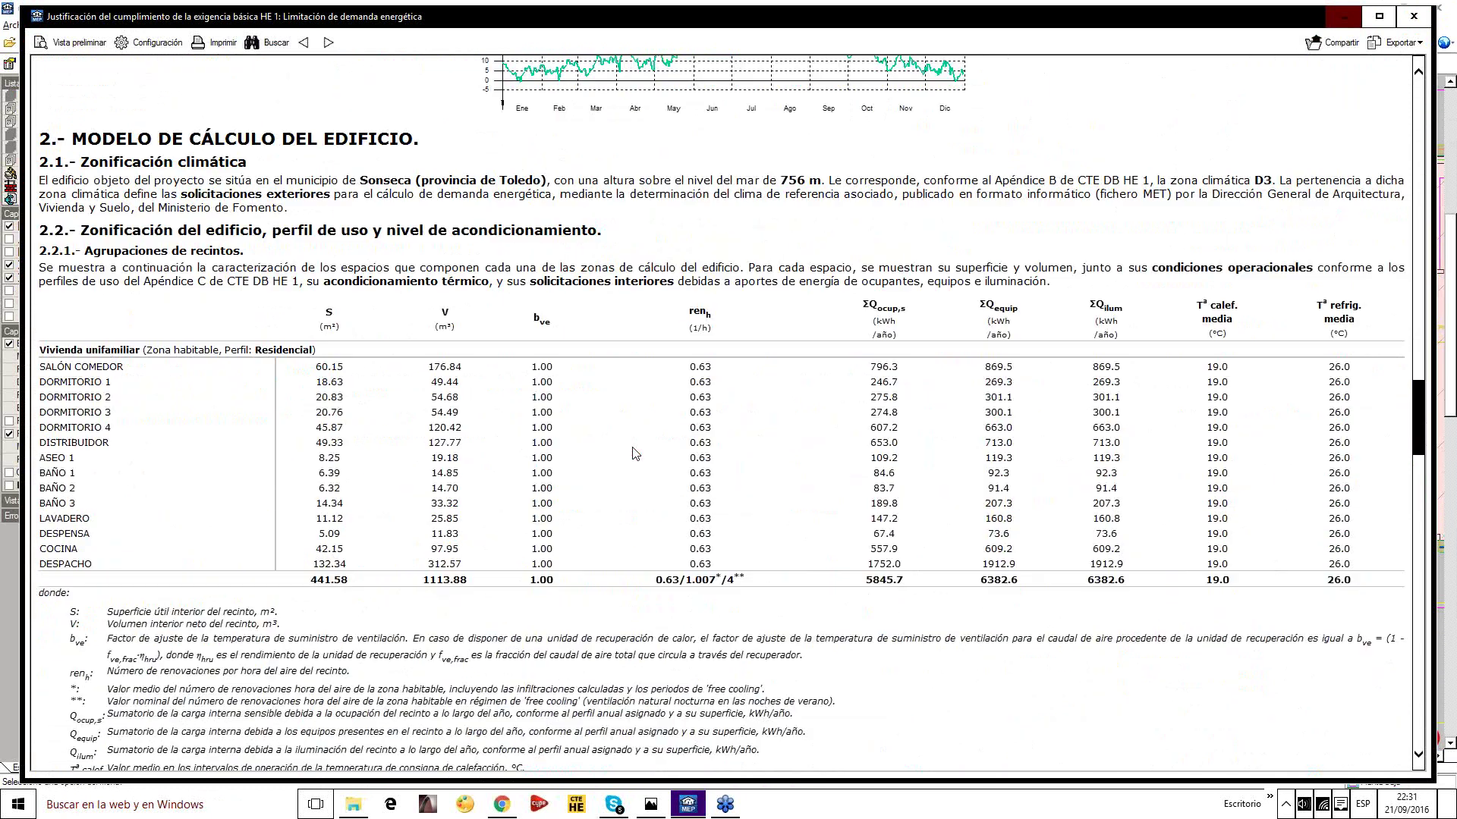
pyautogui.scroll(15, 635, 453)
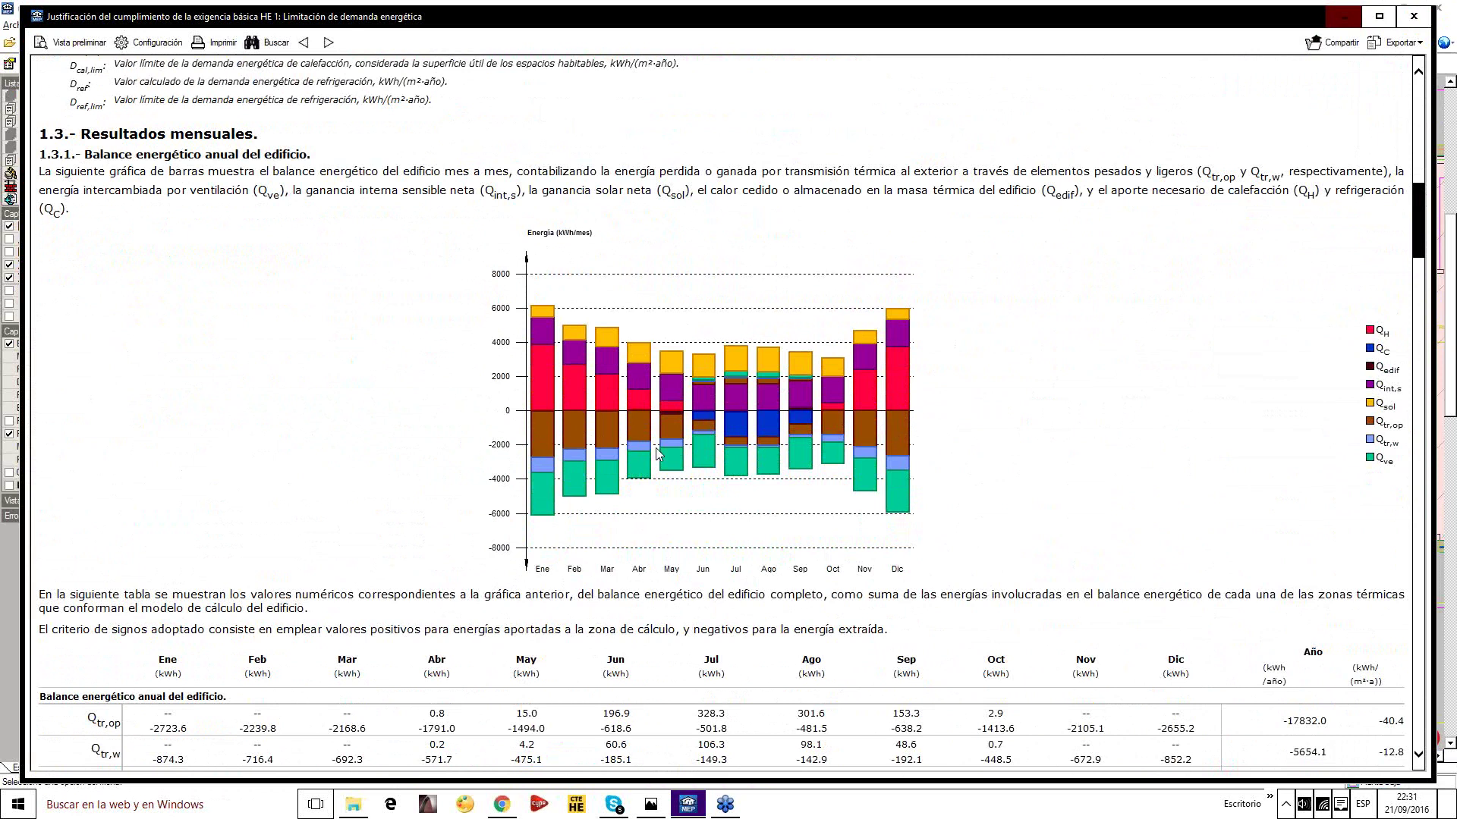
# Examine the Forjado sanitario's annual heat transfer in the report's table of heavy construction elements
pyautogui.scroll(-15, 659, 449)
pyautogui.scroll(-15, 659, 454)
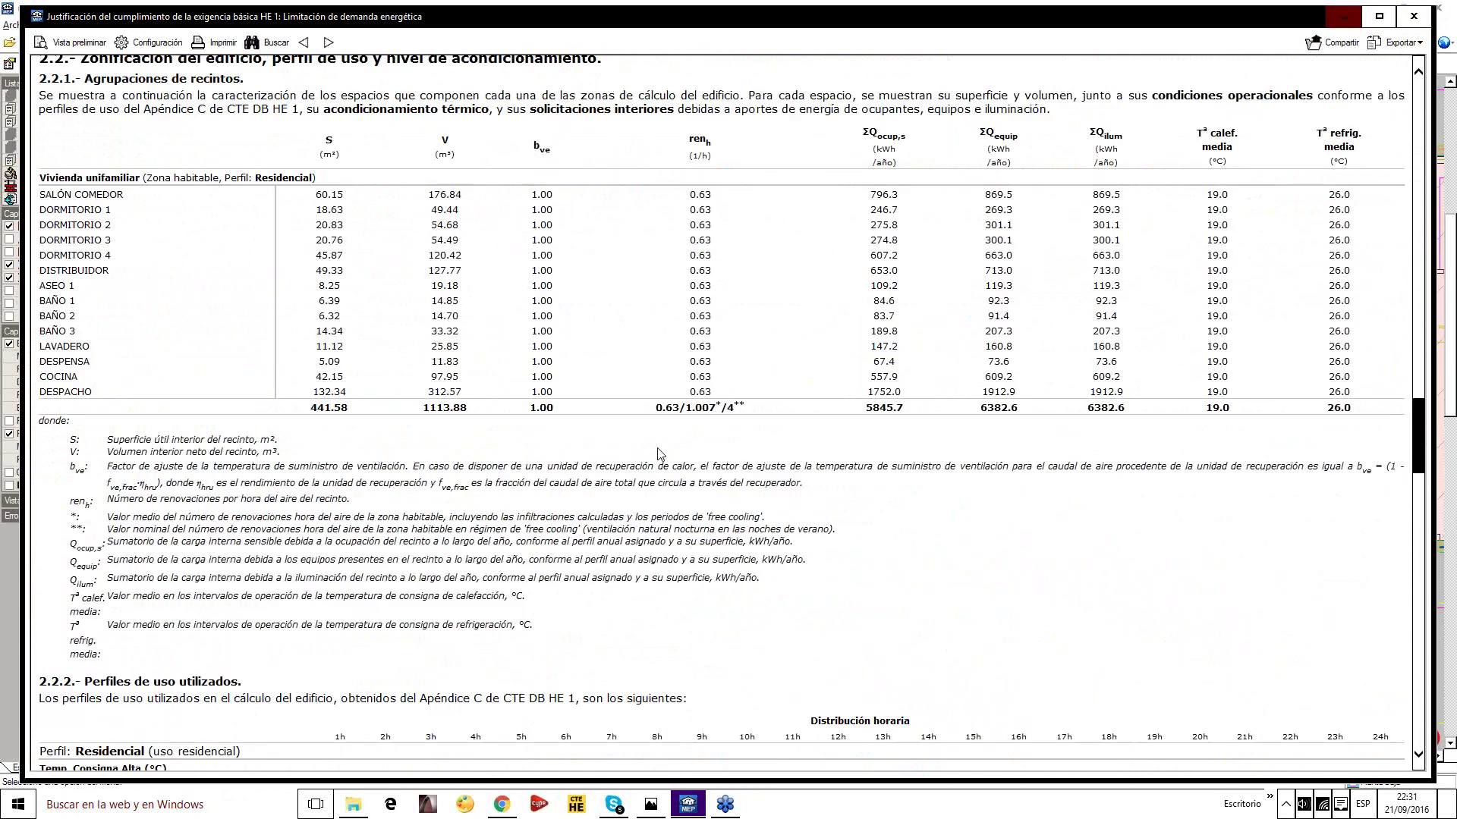
pyautogui.scroll(-3, 659, 454)
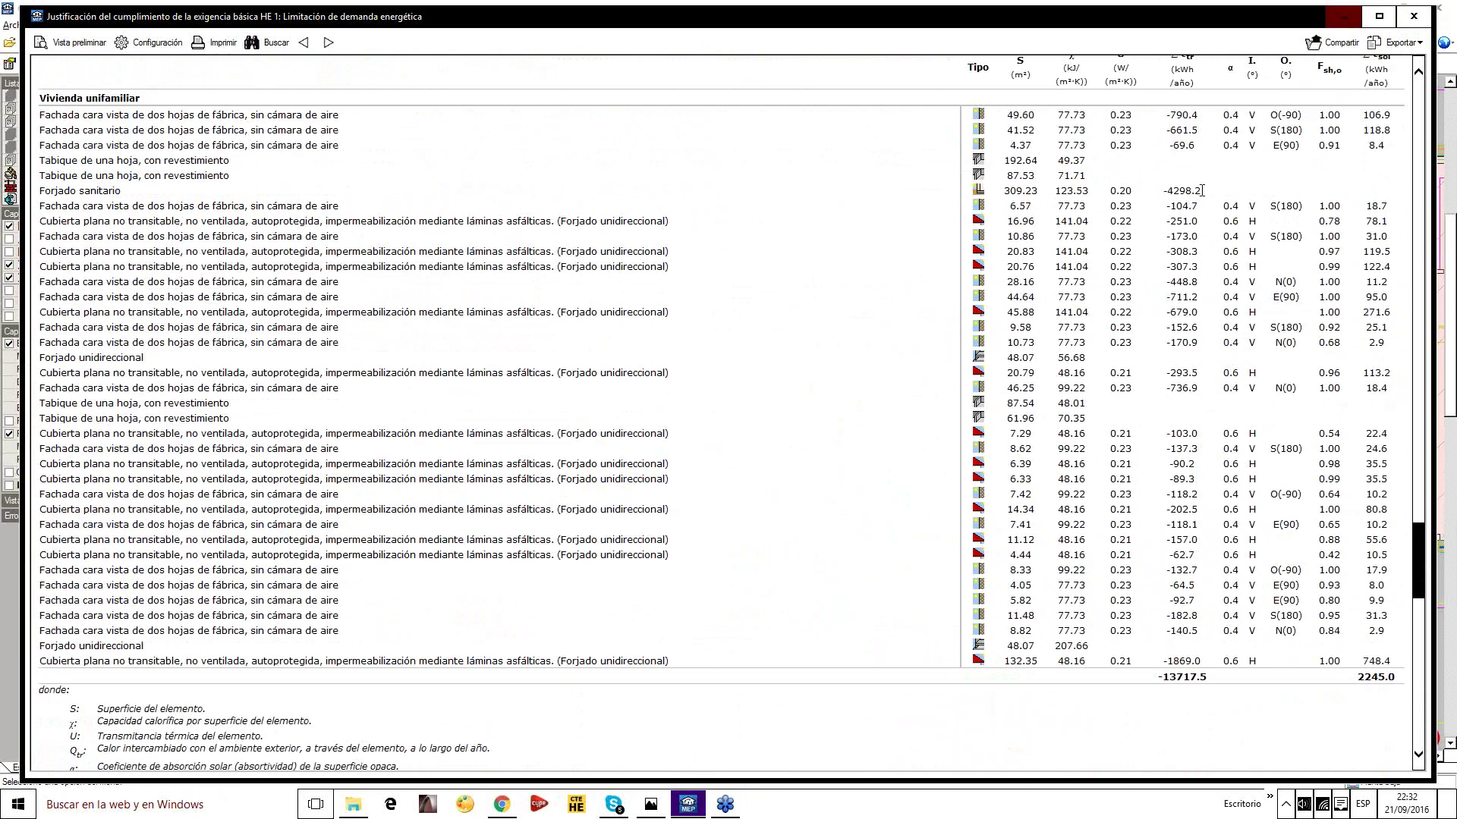
pyautogui.moveTo(1197, 191); pyautogui.dragTo(1112, 199)
pyautogui.doubleClick(1113, 193)
pyautogui.moveTo(1162, 190); pyautogui.dragTo(1199, 187)
# Compare the heat transmission percentages of the heavy elements, light elements and thermal bridges in section 2.3
pyautogui.scroll(-10, 1164, 603)
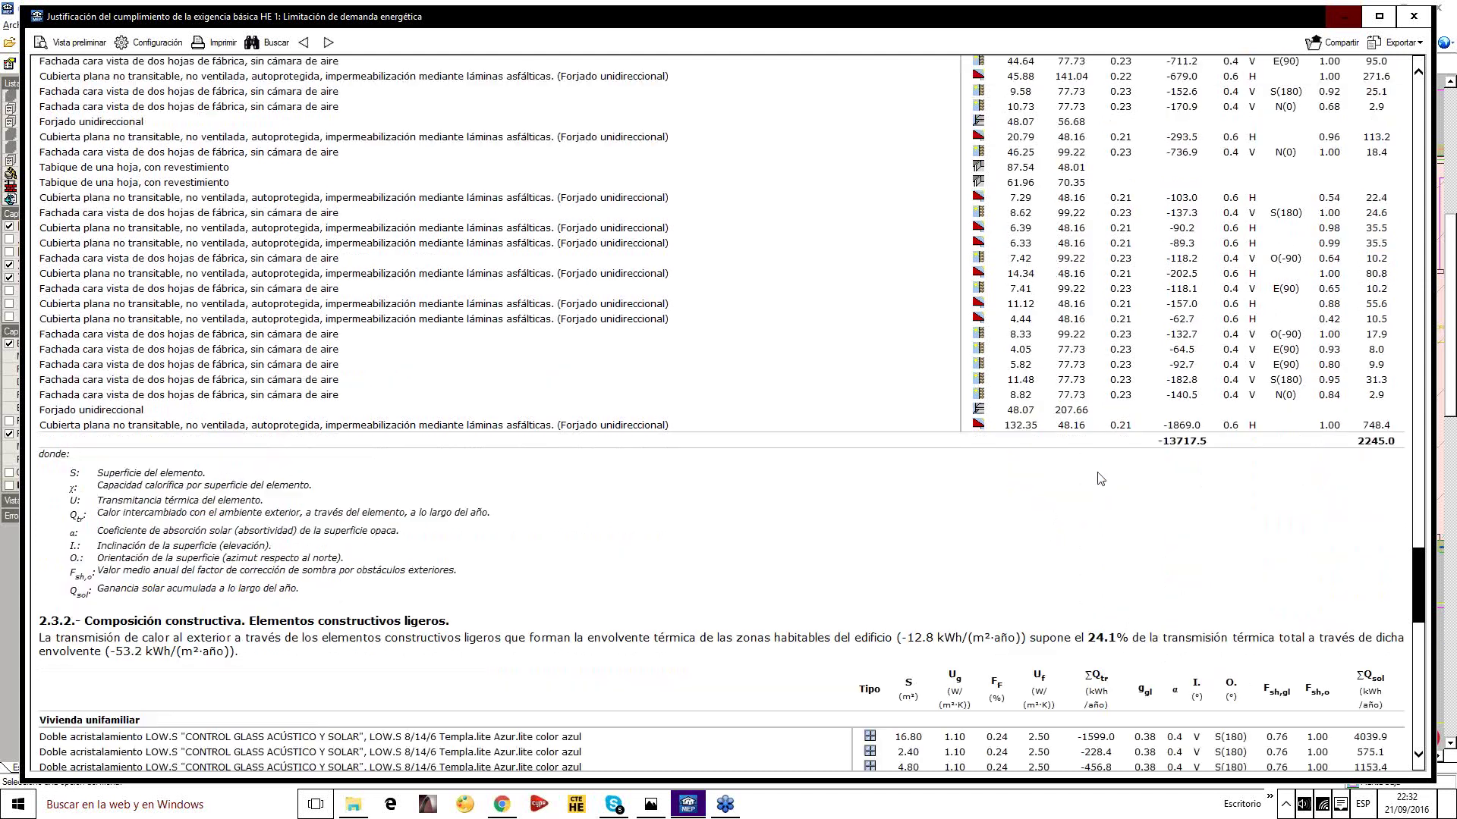
pyautogui.scroll(20, 1100, 478)
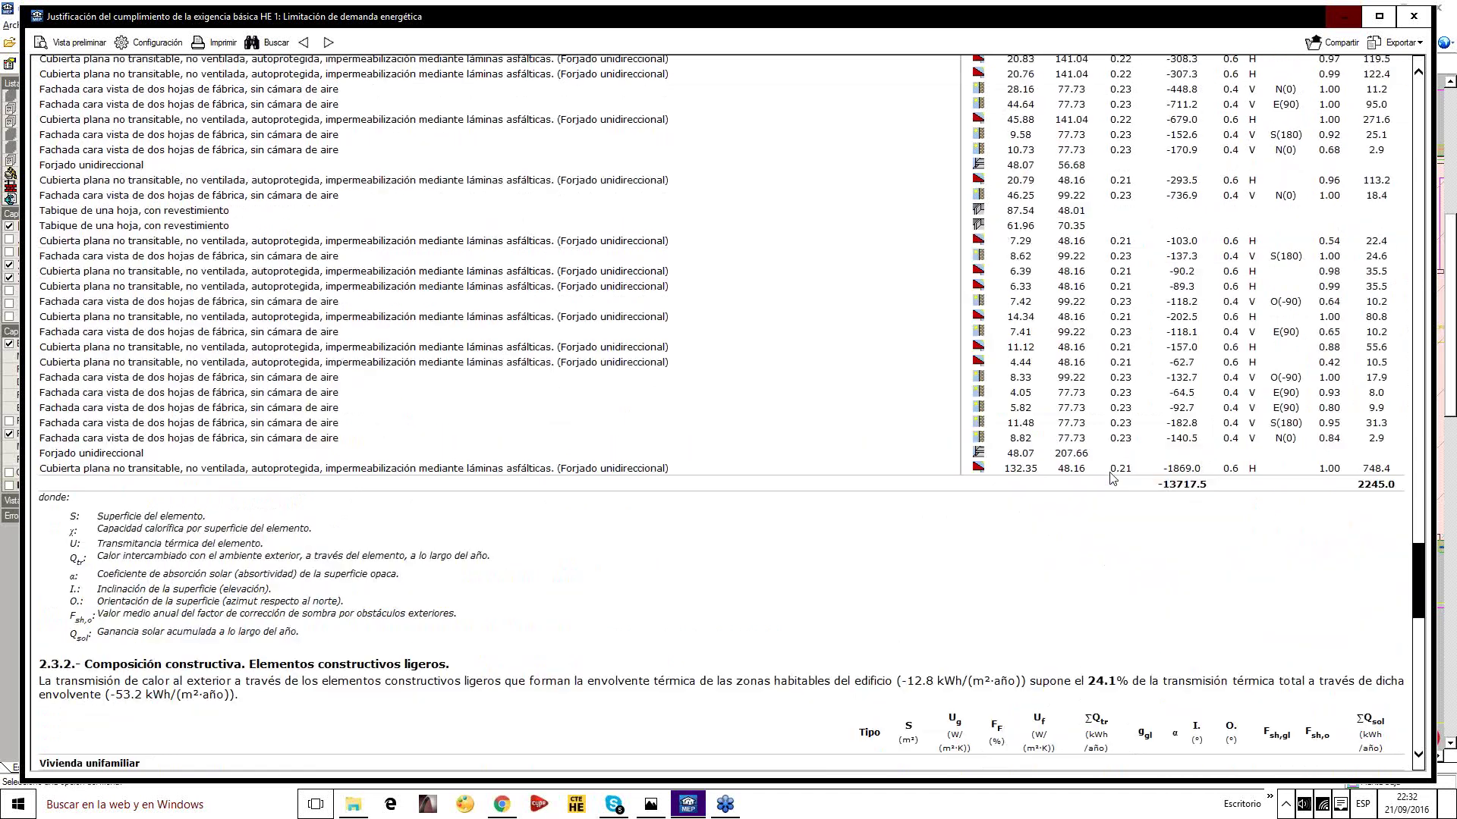
pyautogui.scroll(-5, 1112, 478)
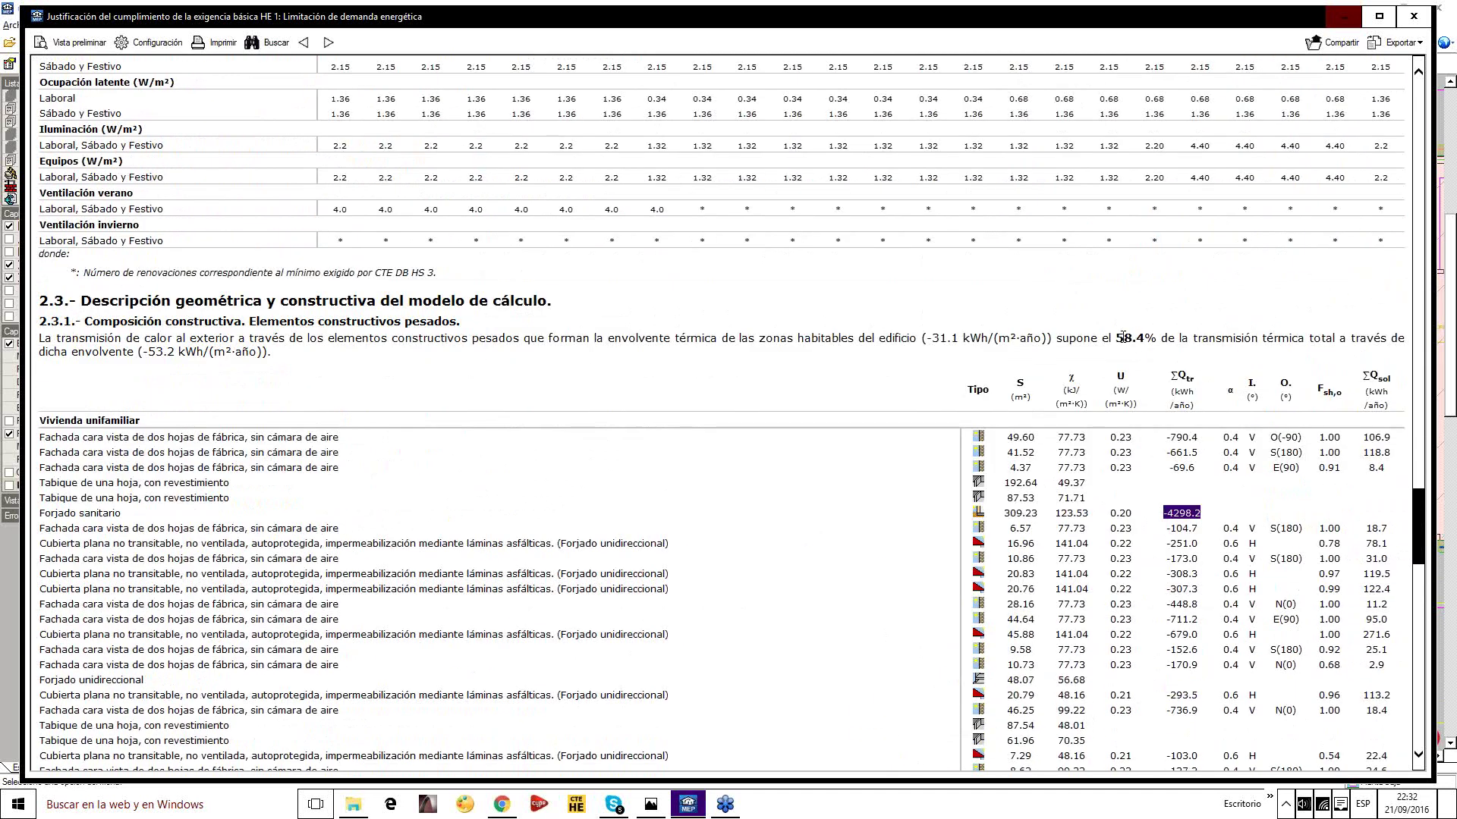
pyautogui.moveTo(1116, 338); pyautogui.dragTo(1147, 343)
pyautogui.scroll(-5, 1140, 360)
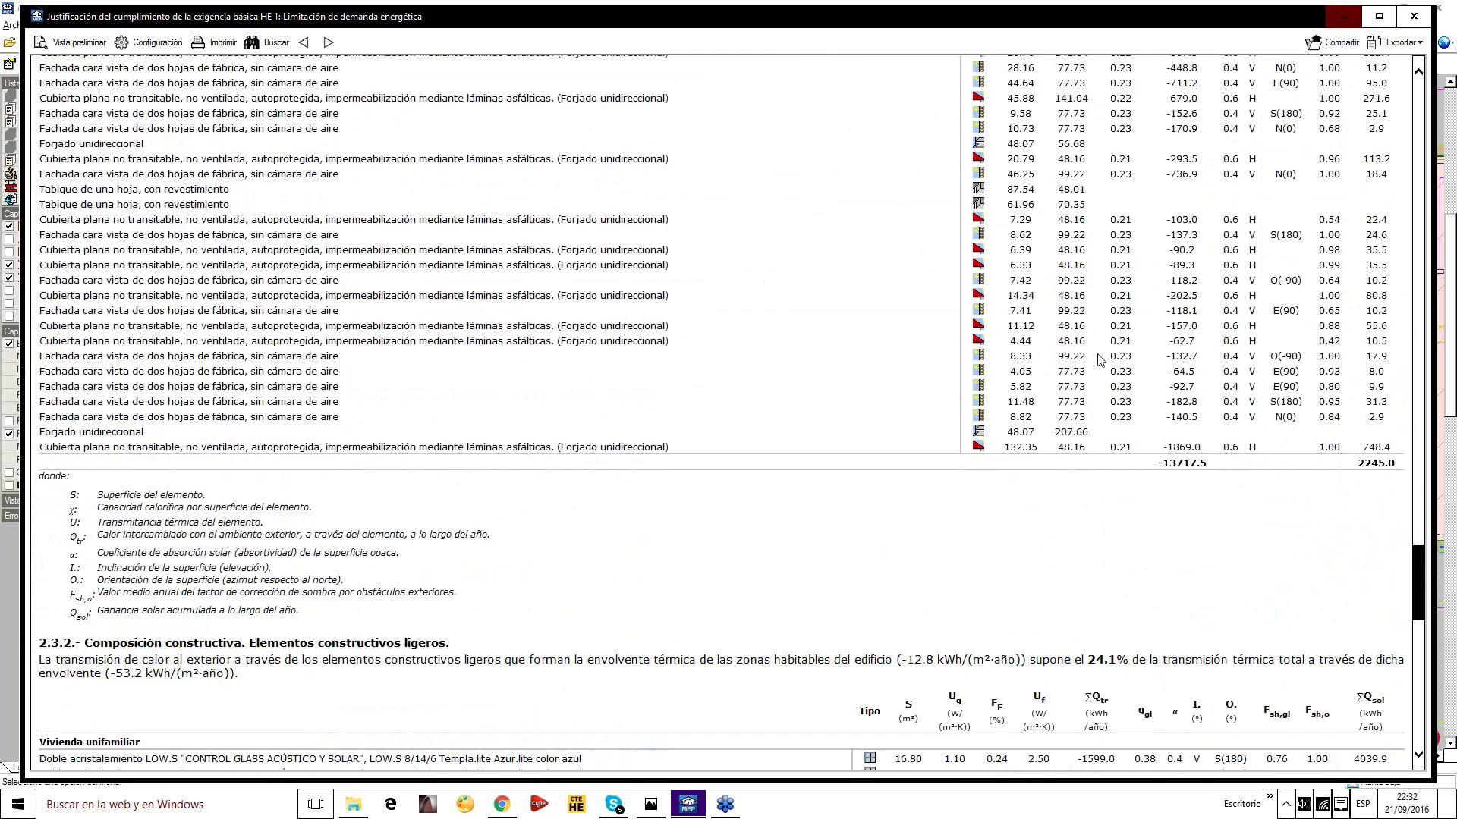
pyautogui.scroll(4, 1147, 235)
pyautogui.scroll(-10, 1147, 233)
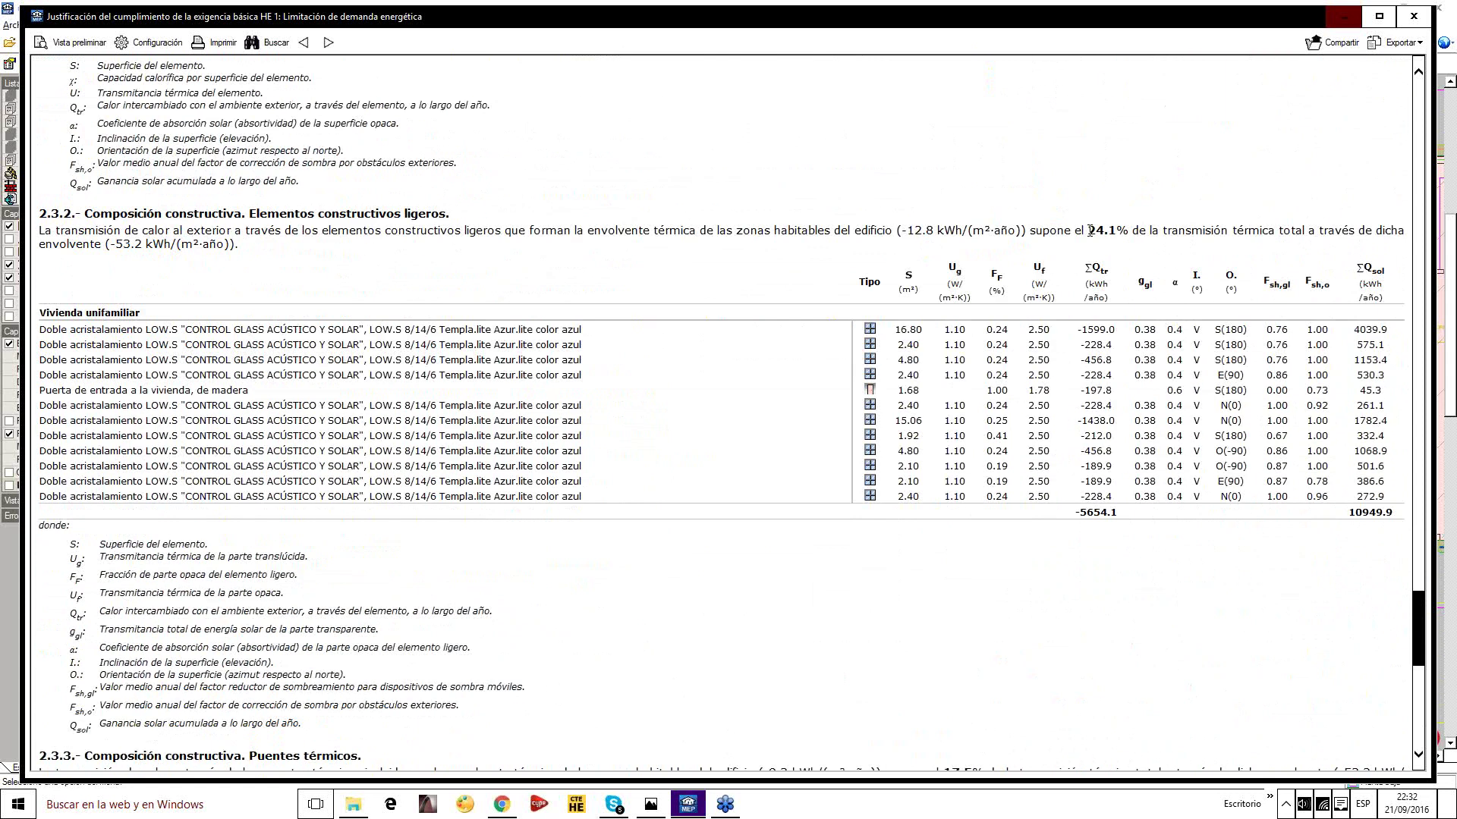
pyautogui.moveTo(1090, 231); pyautogui.dragTo(1121, 231)
pyautogui.scroll(-5, 1096, 252)
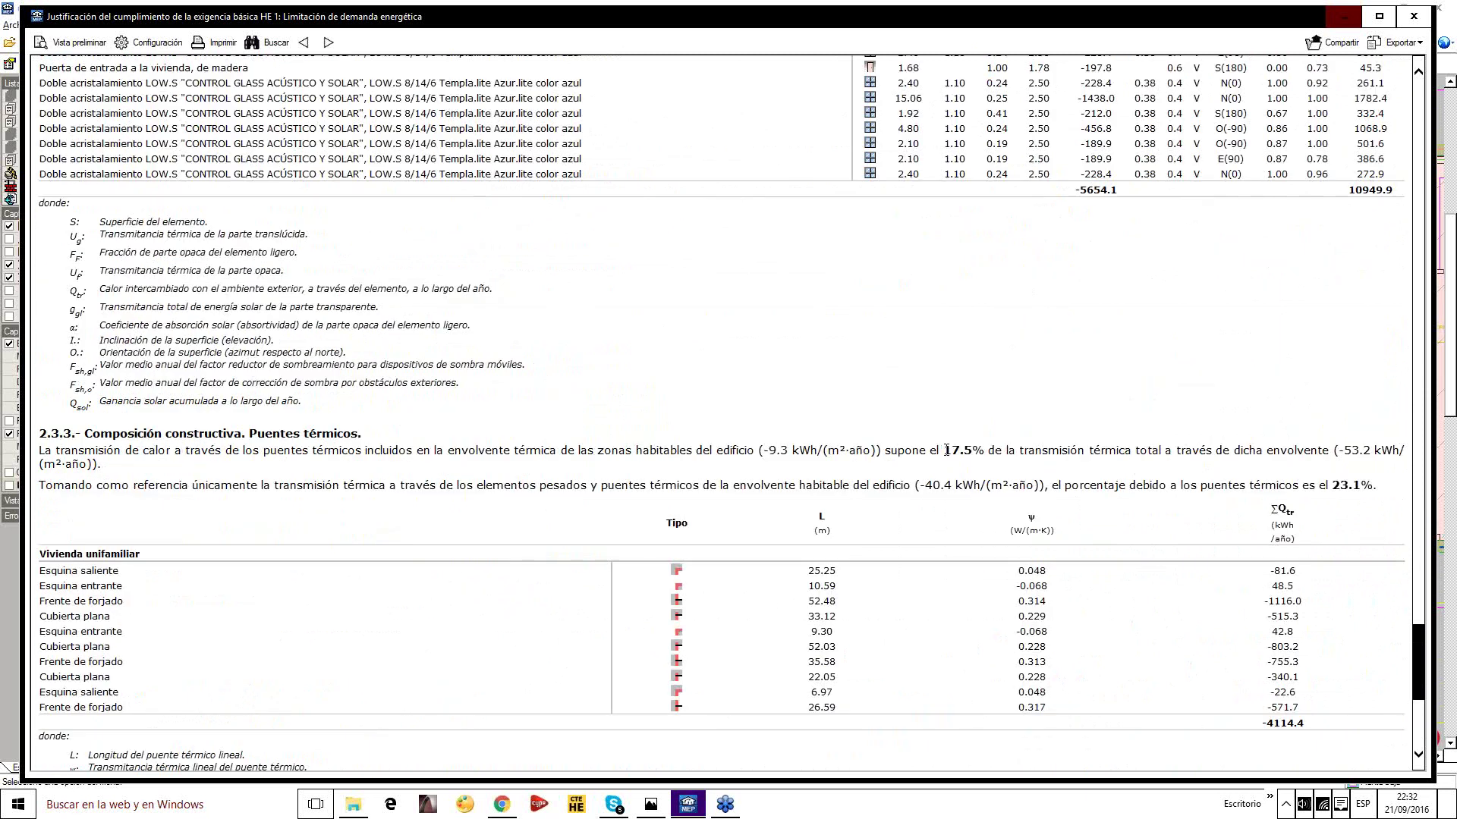
# Recheck the light elements' share of heat transmission against the heat losses listed for the heavy elements
pyautogui.scroll(10, 1066, 533)
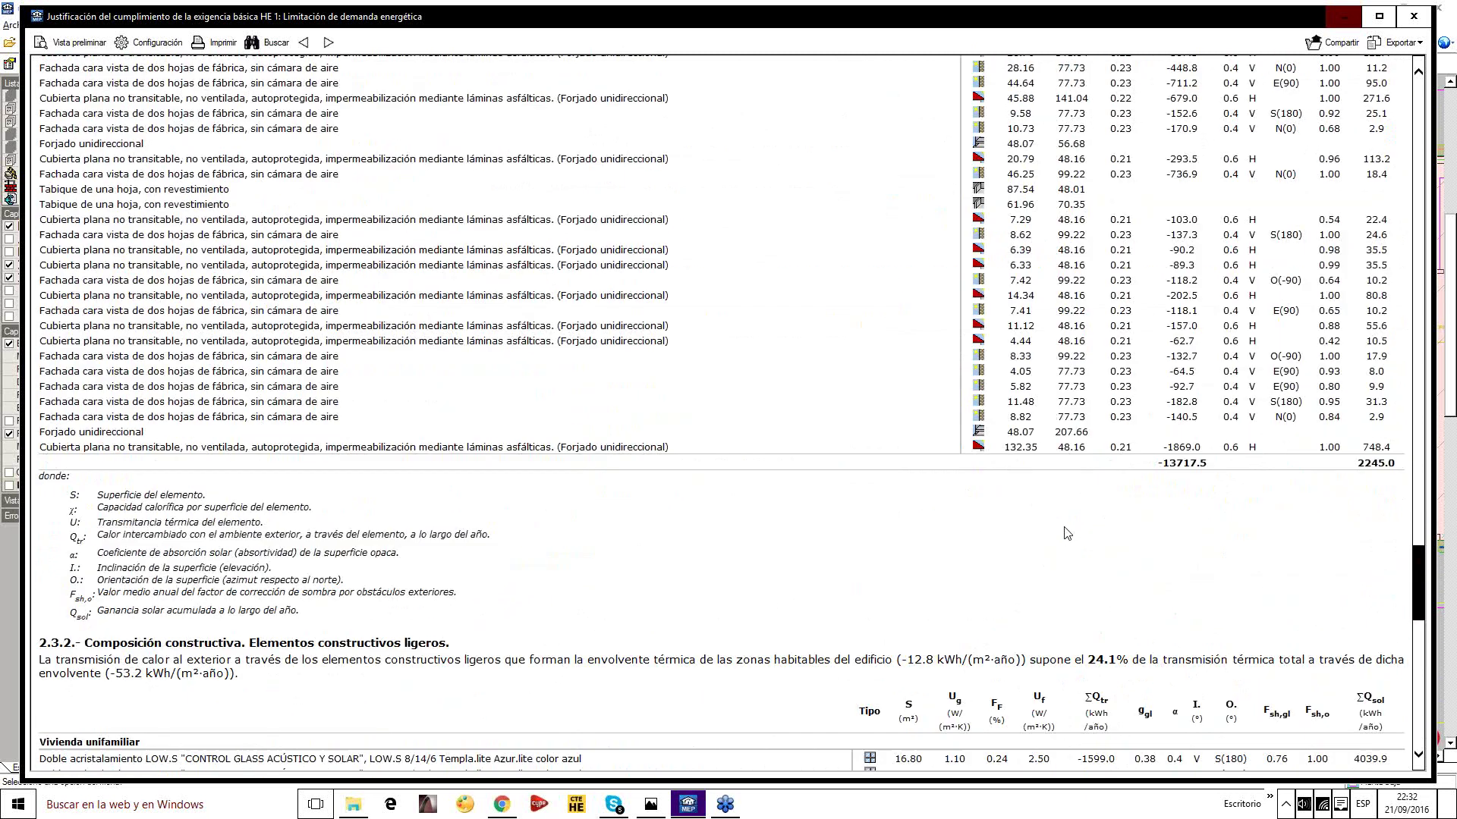
pyautogui.scroll(-5, 1066, 533)
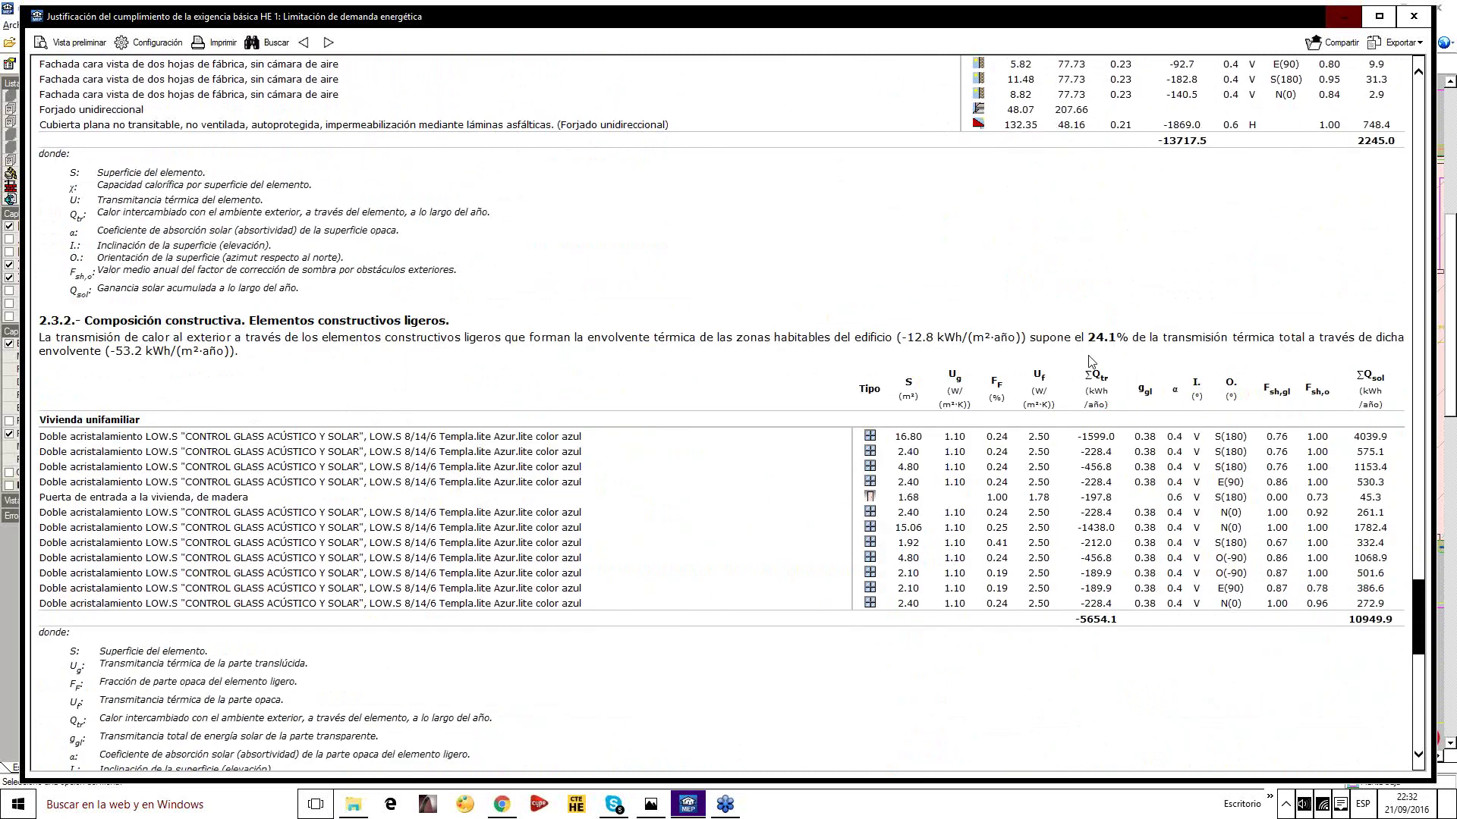
pyautogui.moveTo(1090, 336); pyautogui.dragTo(1113, 339)
pyautogui.scroll(7, 1142, 385)
pyautogui.scroll(-3, 1142, 385)
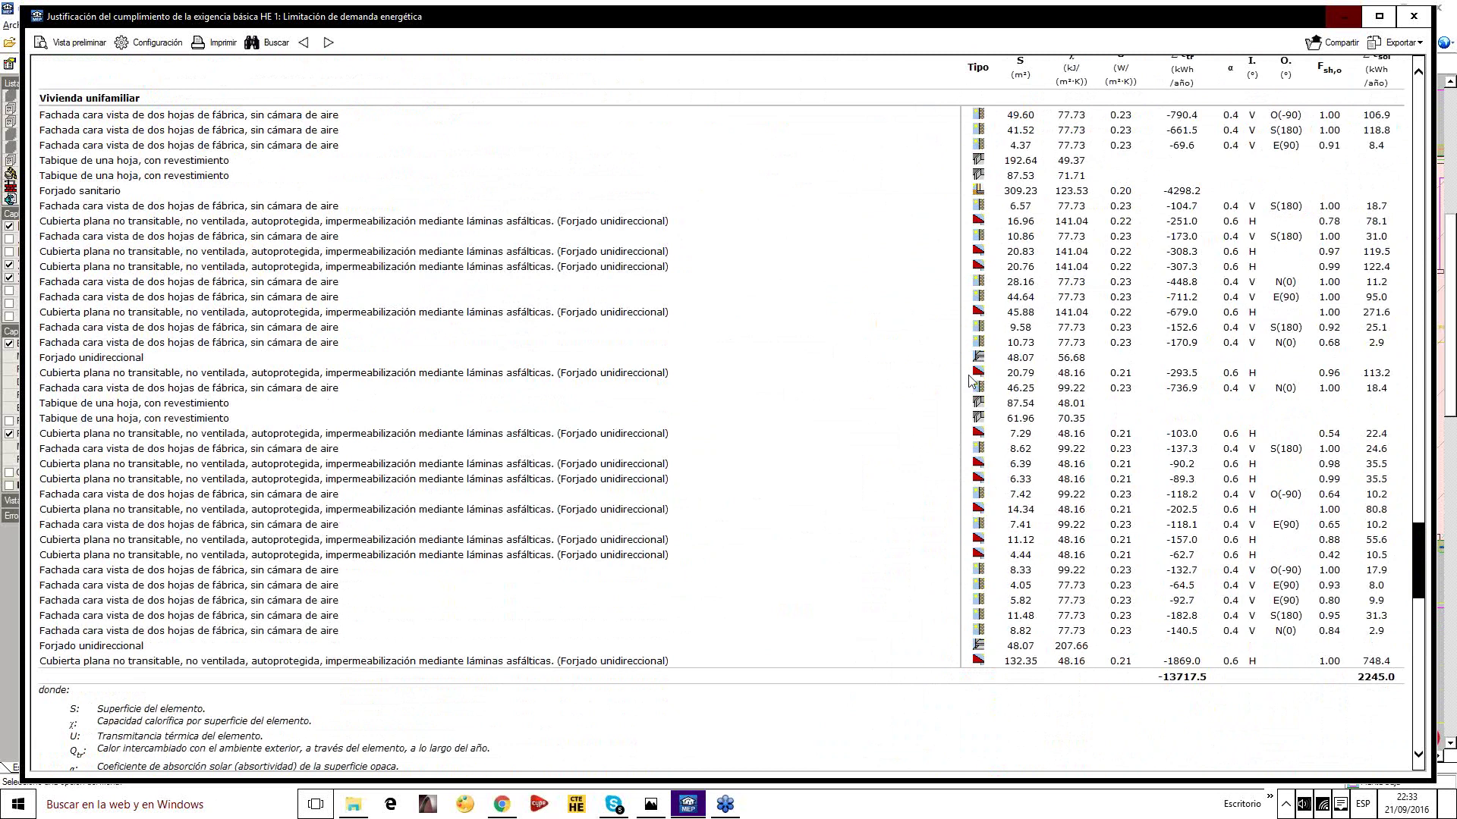
# Examine the Uf frame transmittance of the glazed openings and the linear thermal bridge values
pyautogui.scroll(-10, 969, 388)
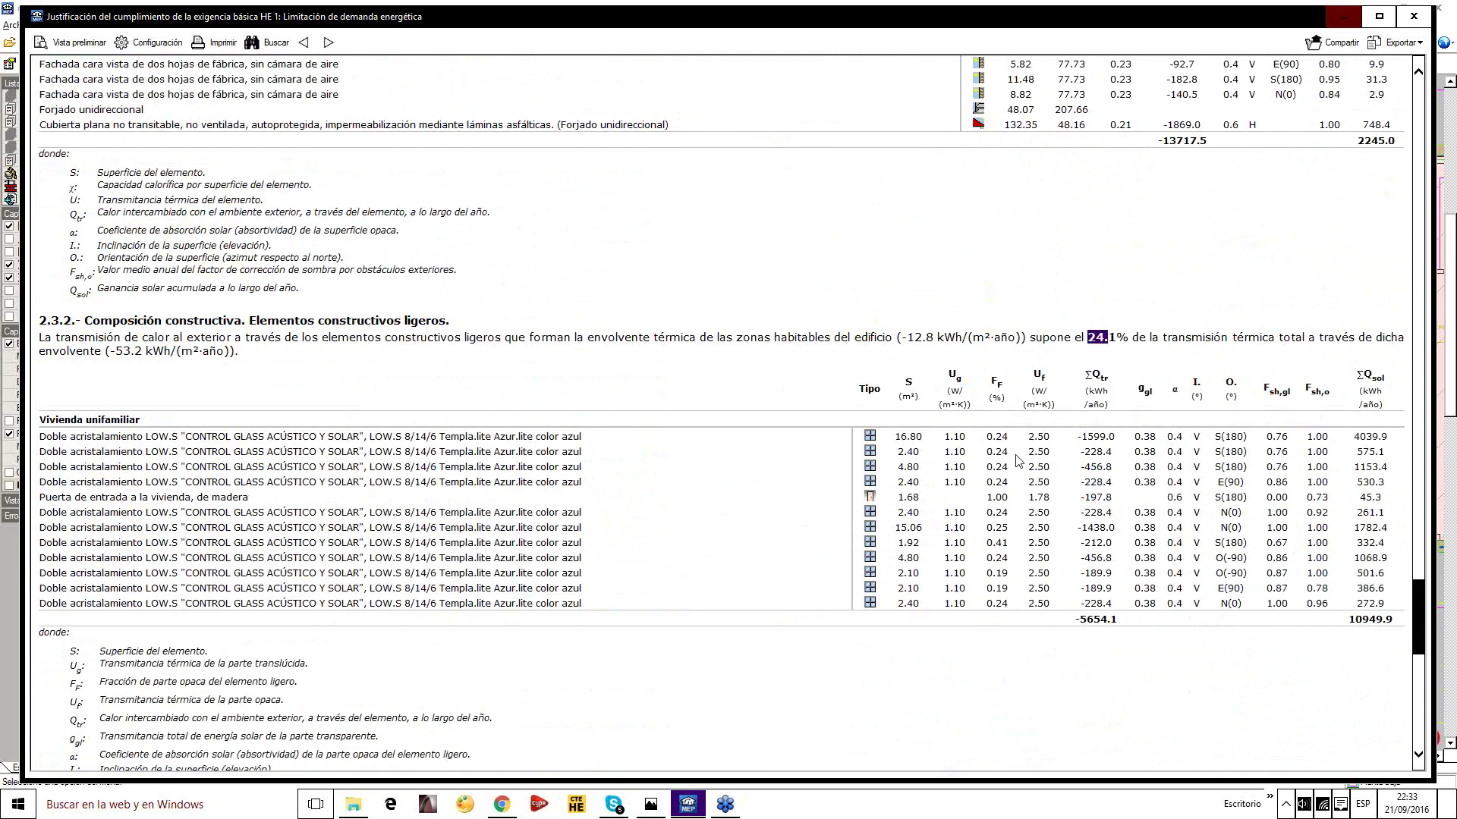
pyautogui.moveTo(1030, 436)
pyautogui.mouseDown()
pyautogui.moveTo(1053, 438)
pyautogui.moveTo(1054, 457)
pyautogui.moveTo(1030, 437)
pyautogui.moveTo(1054, 437)
pyautogui.mouseUp()
pyautogui.doubleClick(1039, 374)
pyautogui.scroll(-6, 1035, 443)
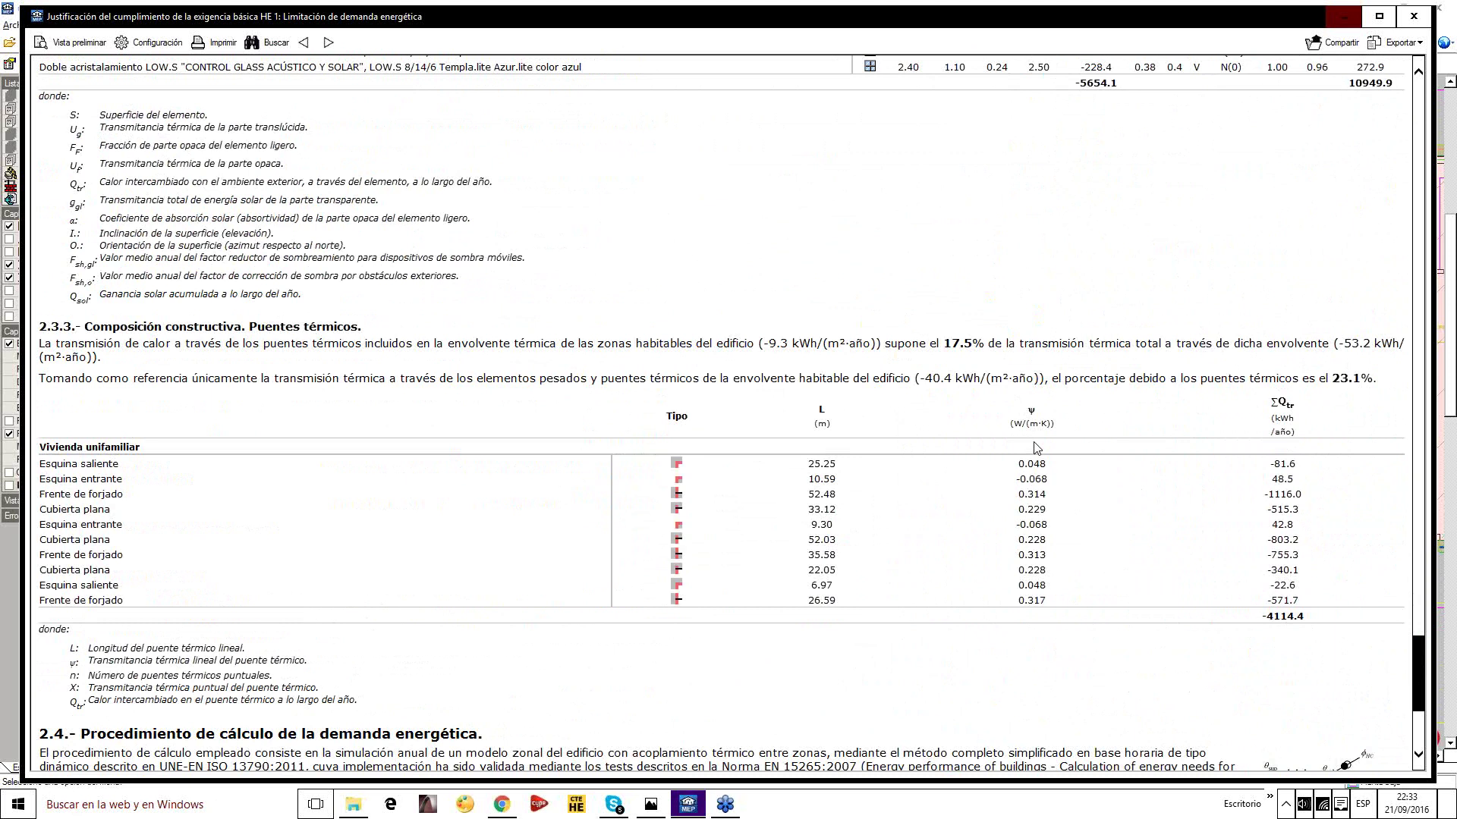
pyautogui.scroll(-2, 1035, 448)
pyautogui.scroll(7, 1035, 444)
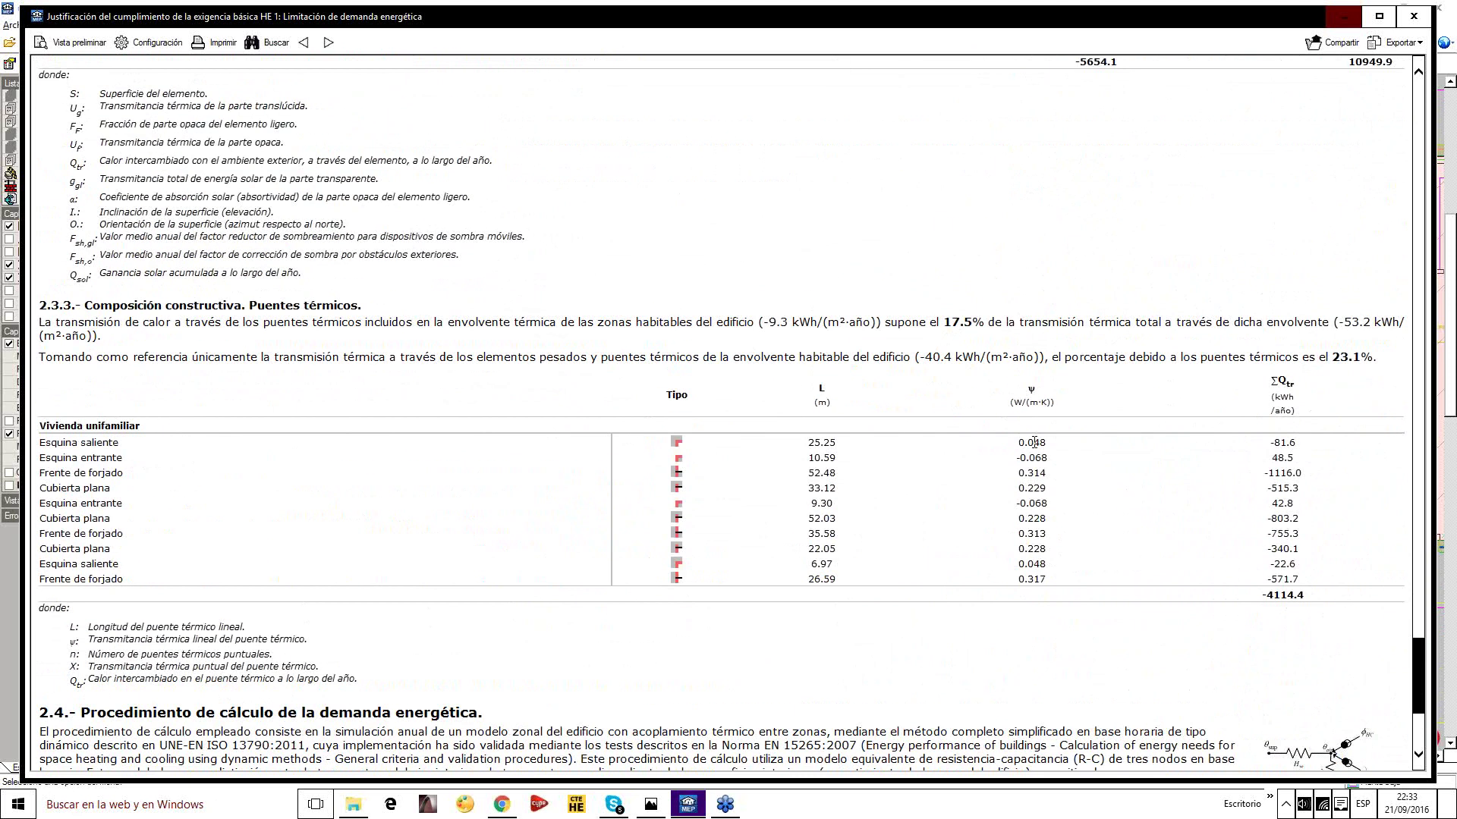
# Close the HE 1 report and the document type selection, then save the project
pyautogui.click(1418, 17)
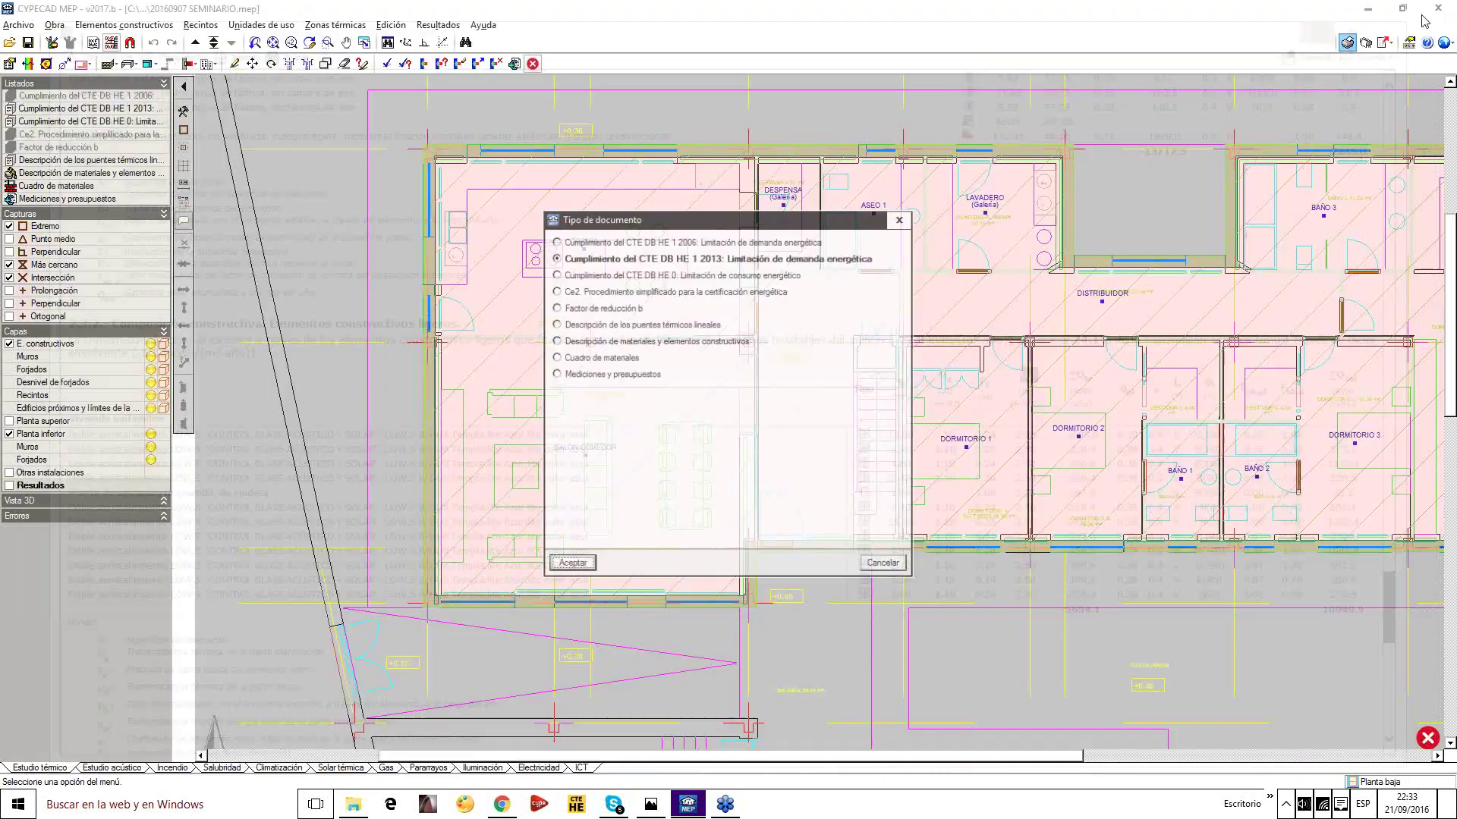
pyautogui.press('Escape')
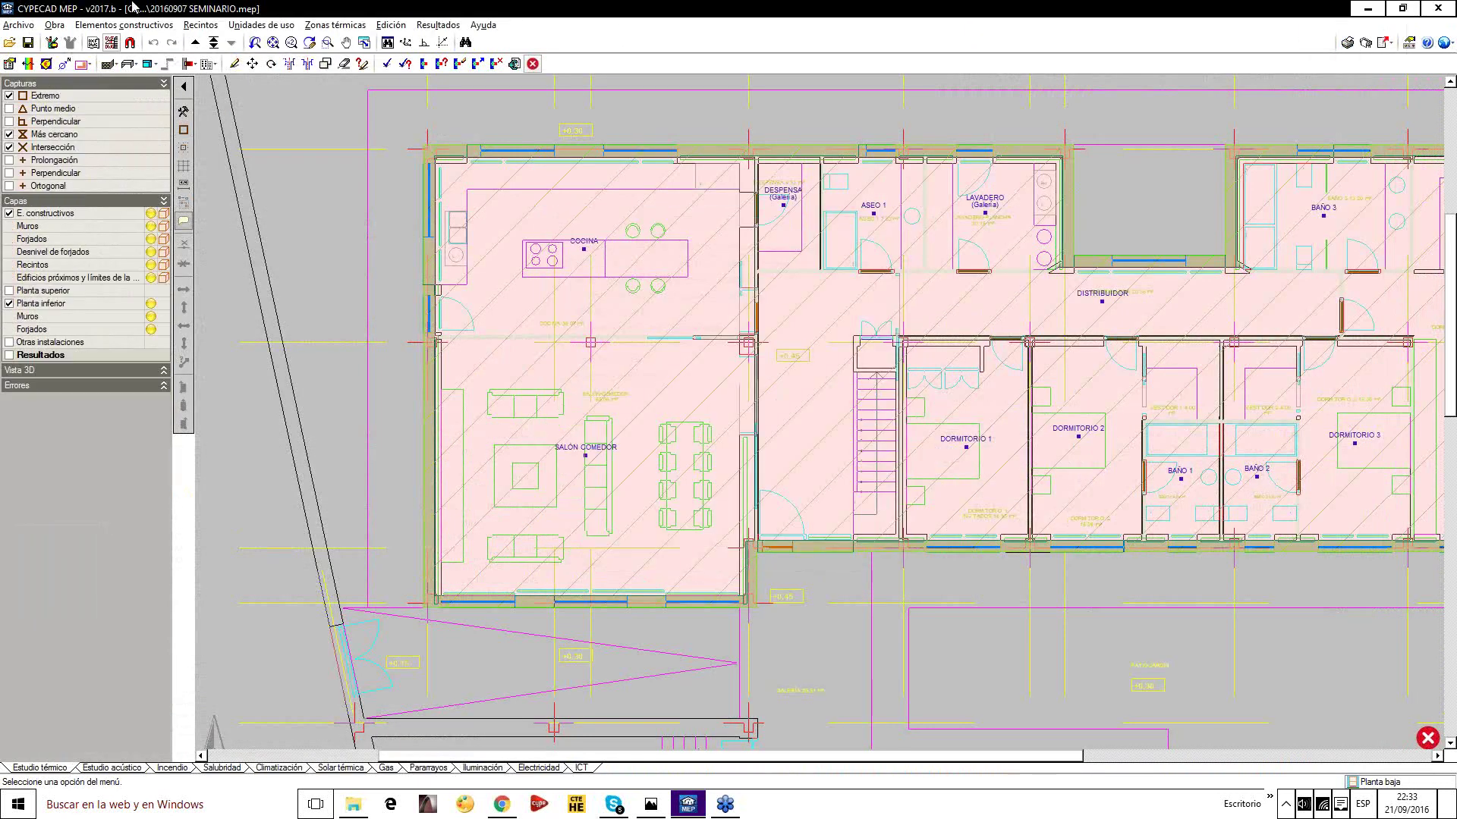
pyautogui.click(28, 43)
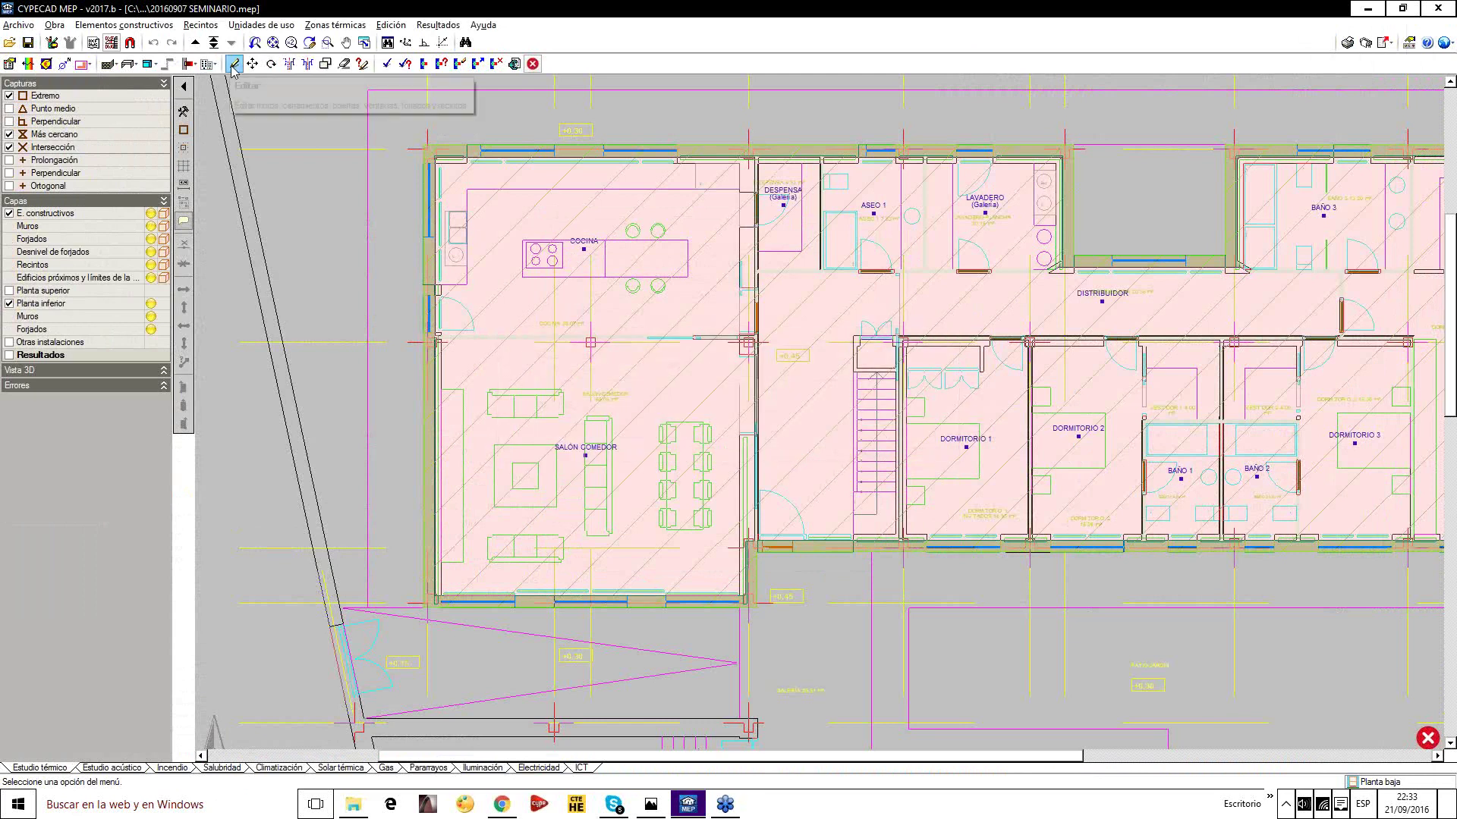
pyautogui.click(148, 67)
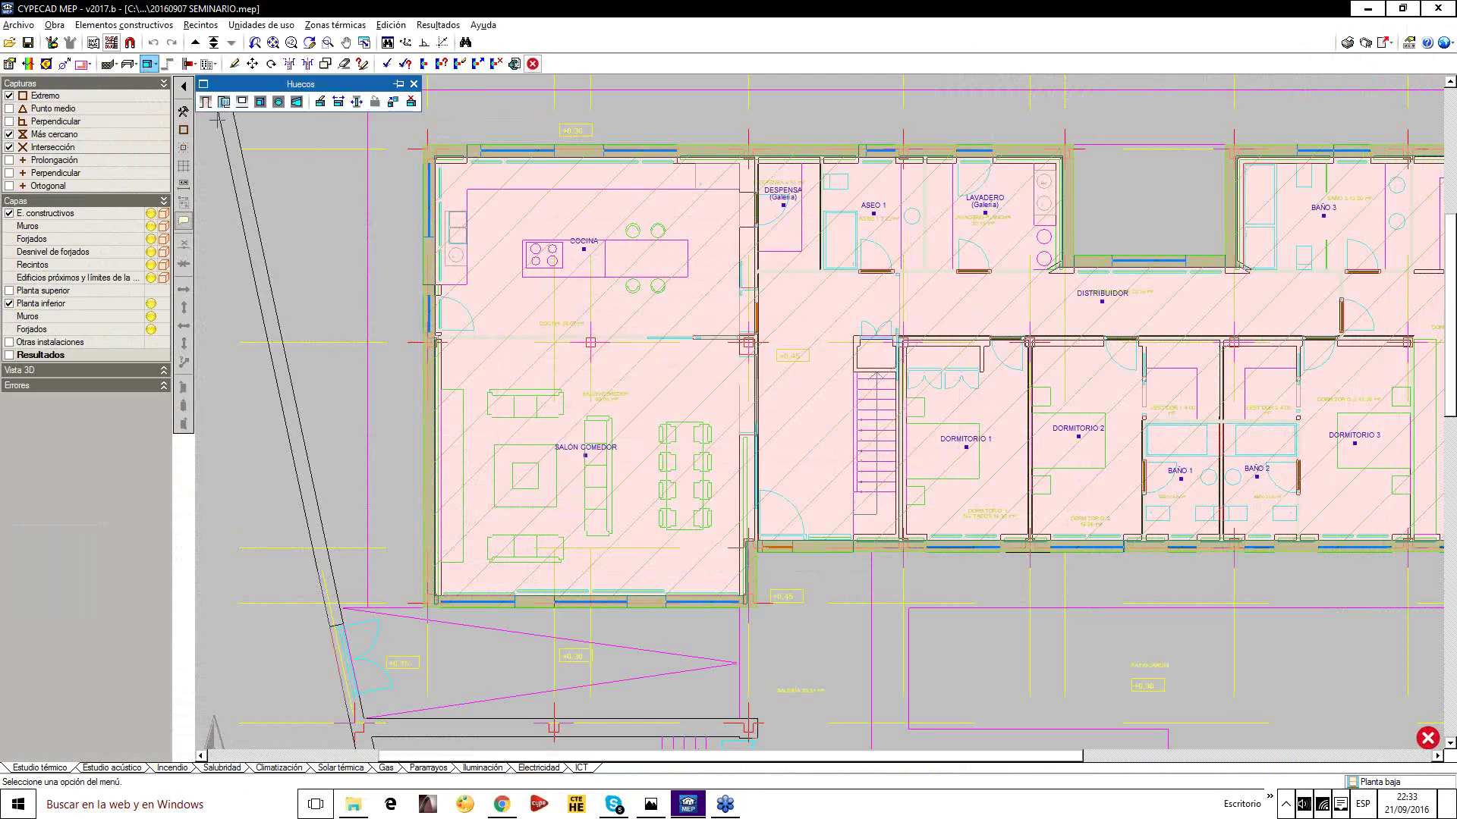
pyautogui.click(205, 103)
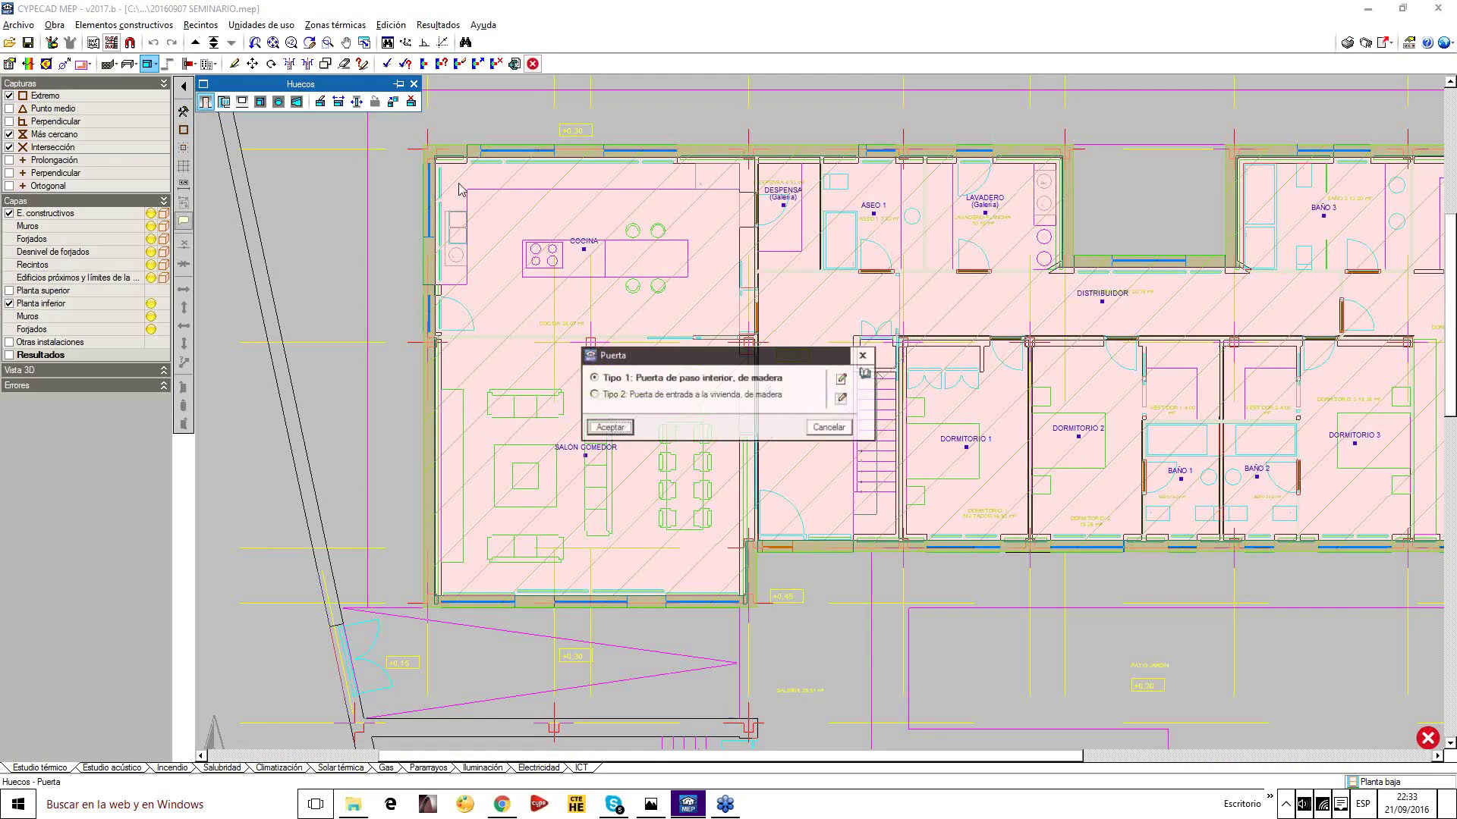
pyautogui.click(864, 358)
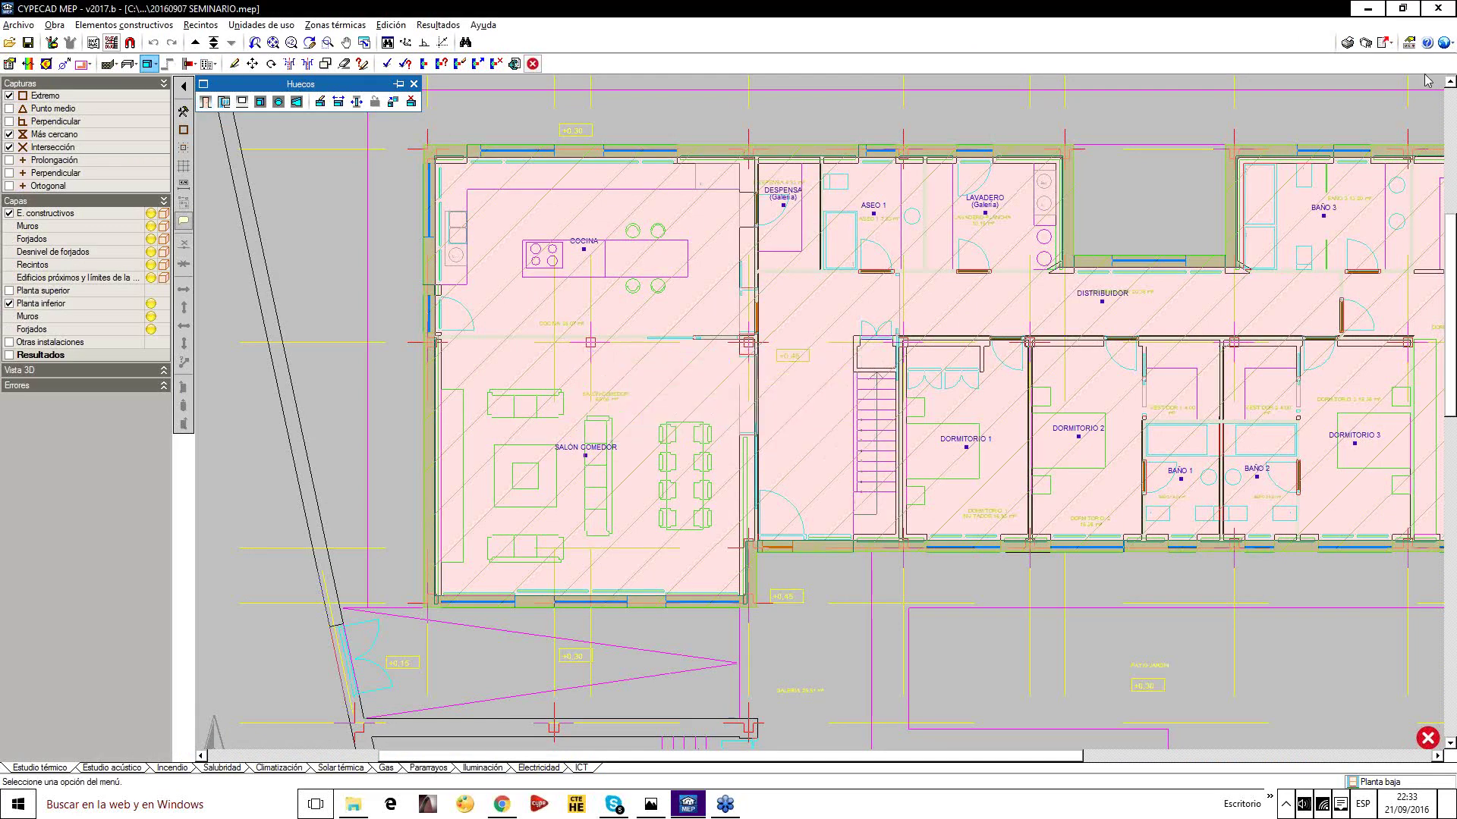
# Generate the CTE DB HE 1 2013 energy demand report and go to light elements in section 2.3.2
pyautogui.click(1347, 43)
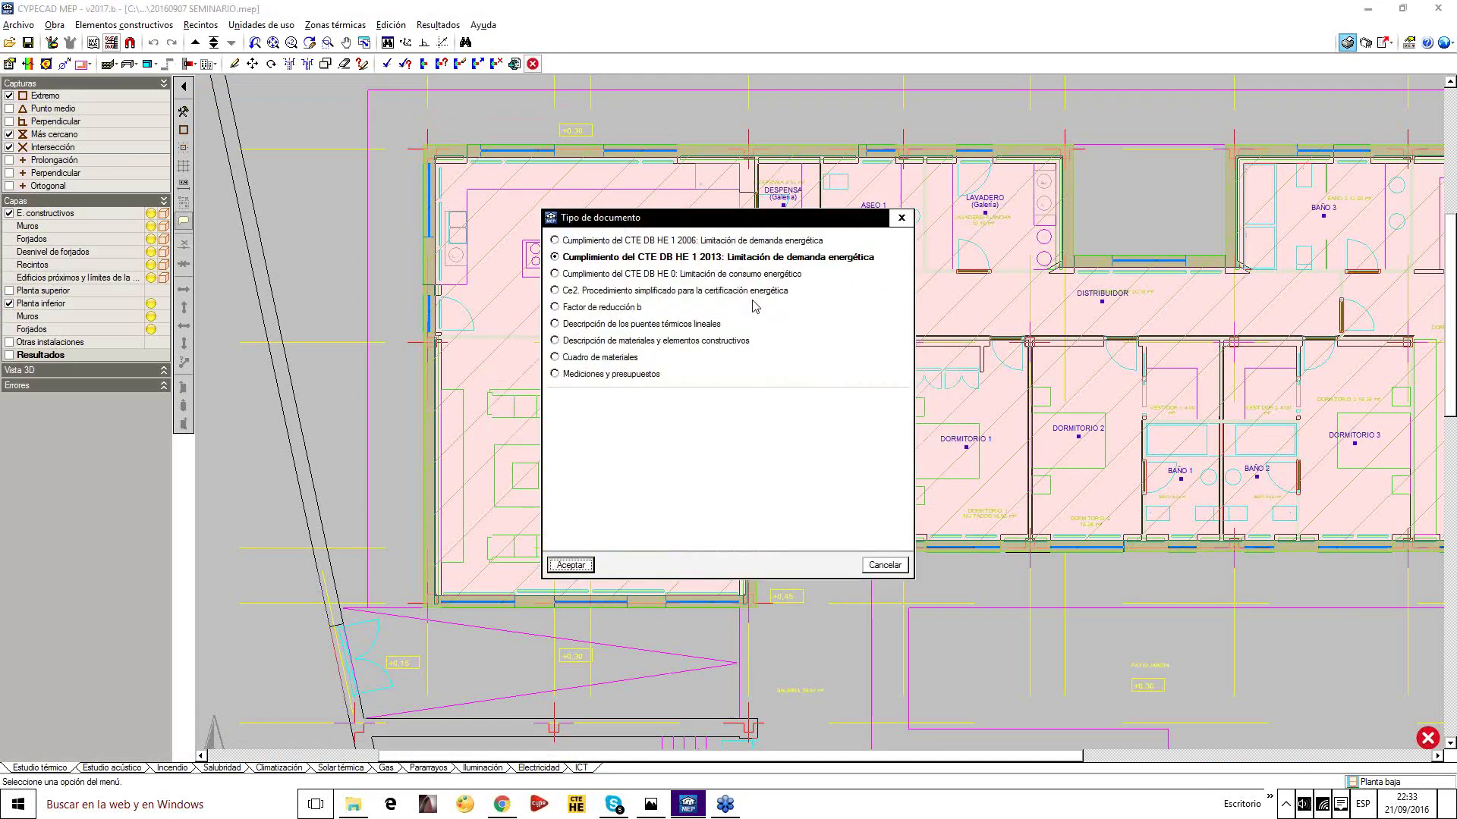
pyautogui.click(569, 565)
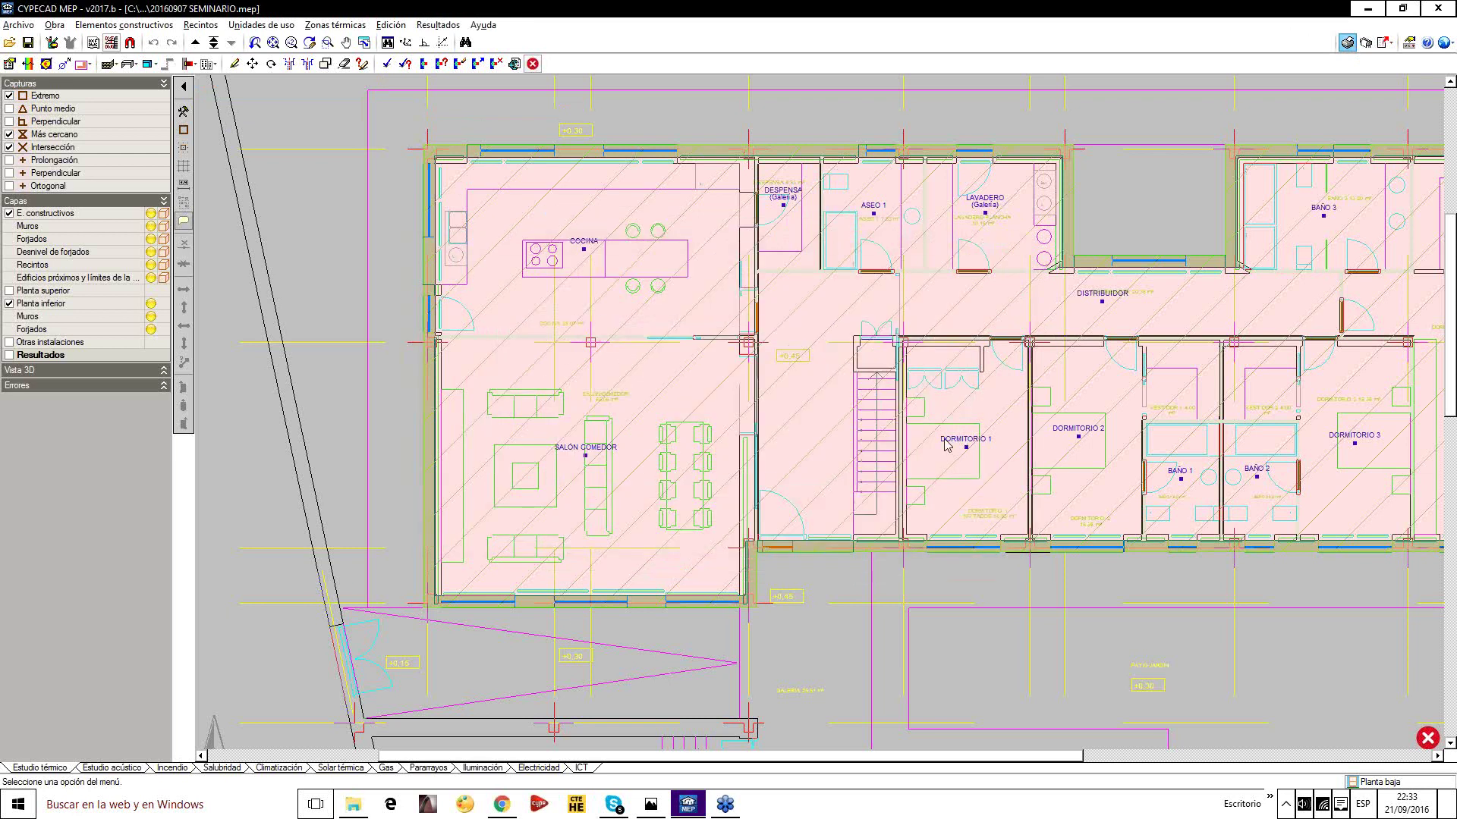
pyautogui.scroll(-20, 947, 446)
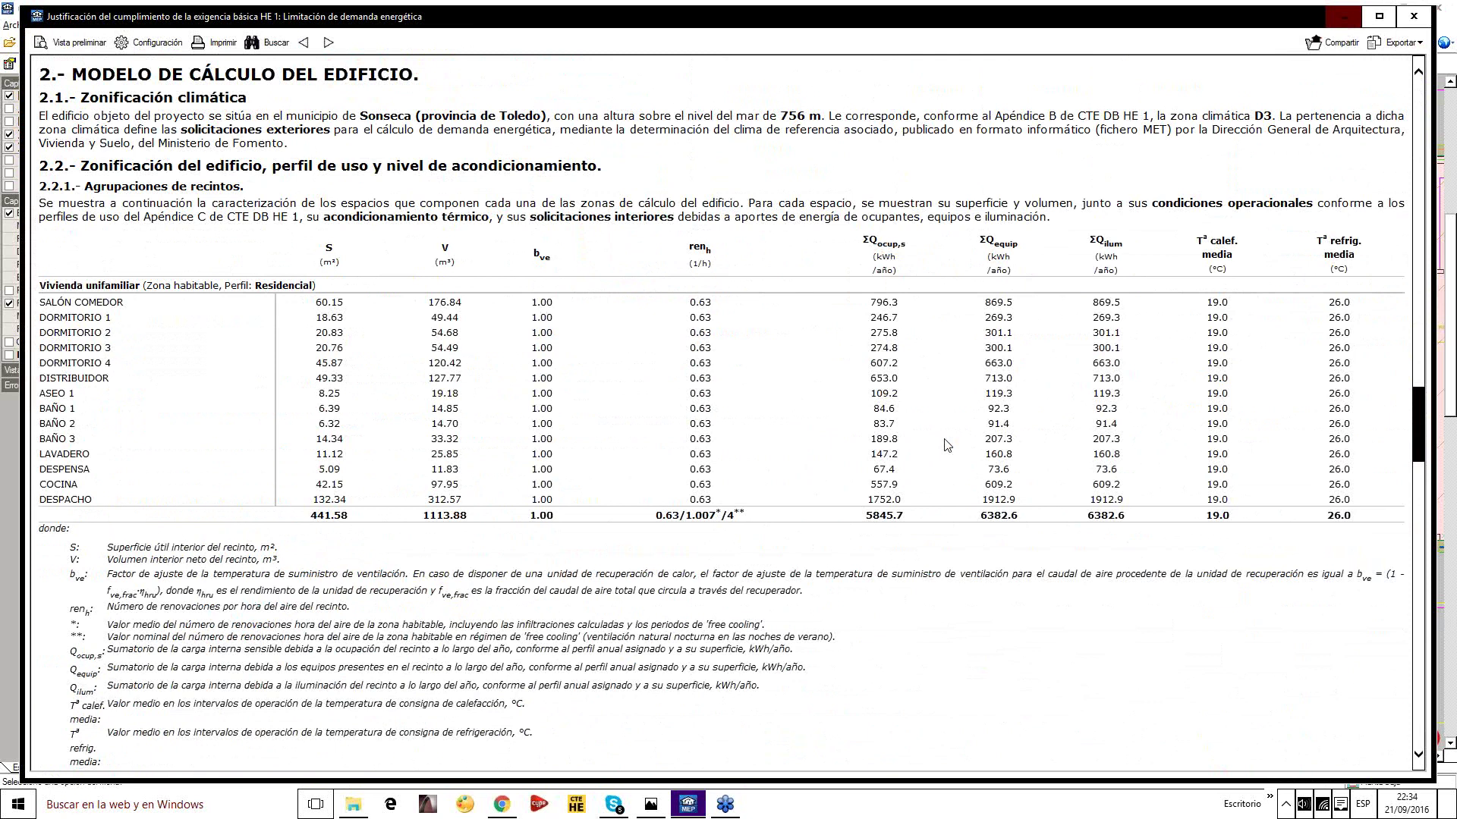
pyautogui.scroll(-20, 947, 445)
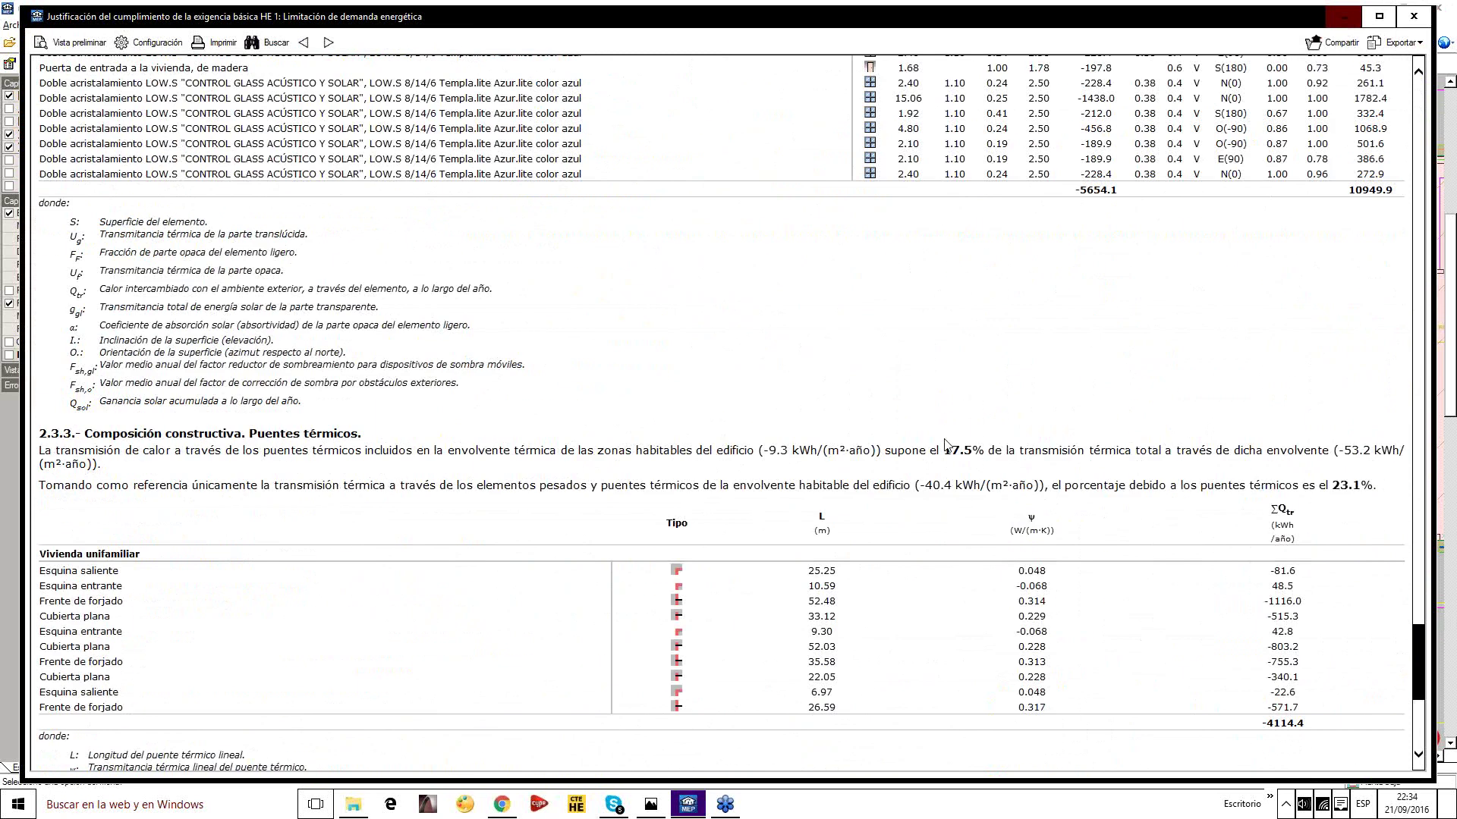
pyautogui.scroll(5, 947, 445)
# Compare the Uf transmittance of the wooden entrance door with that of the glazed openings, then close the report and document type selection
pyautogui.moveTo(1057, 393); pyautogui.dragTo(858, 394)
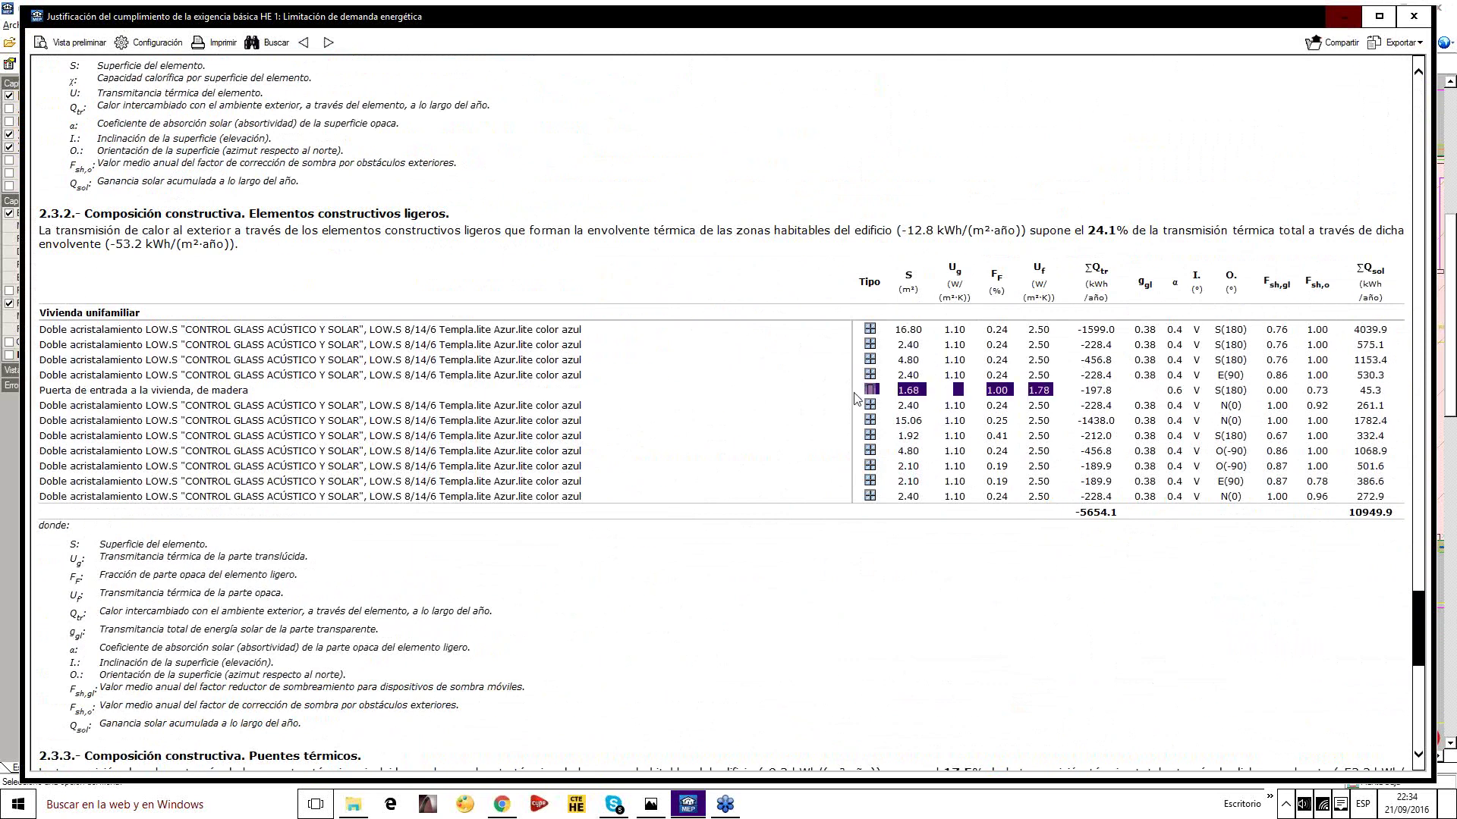
pyautogui.click(1041, 336)
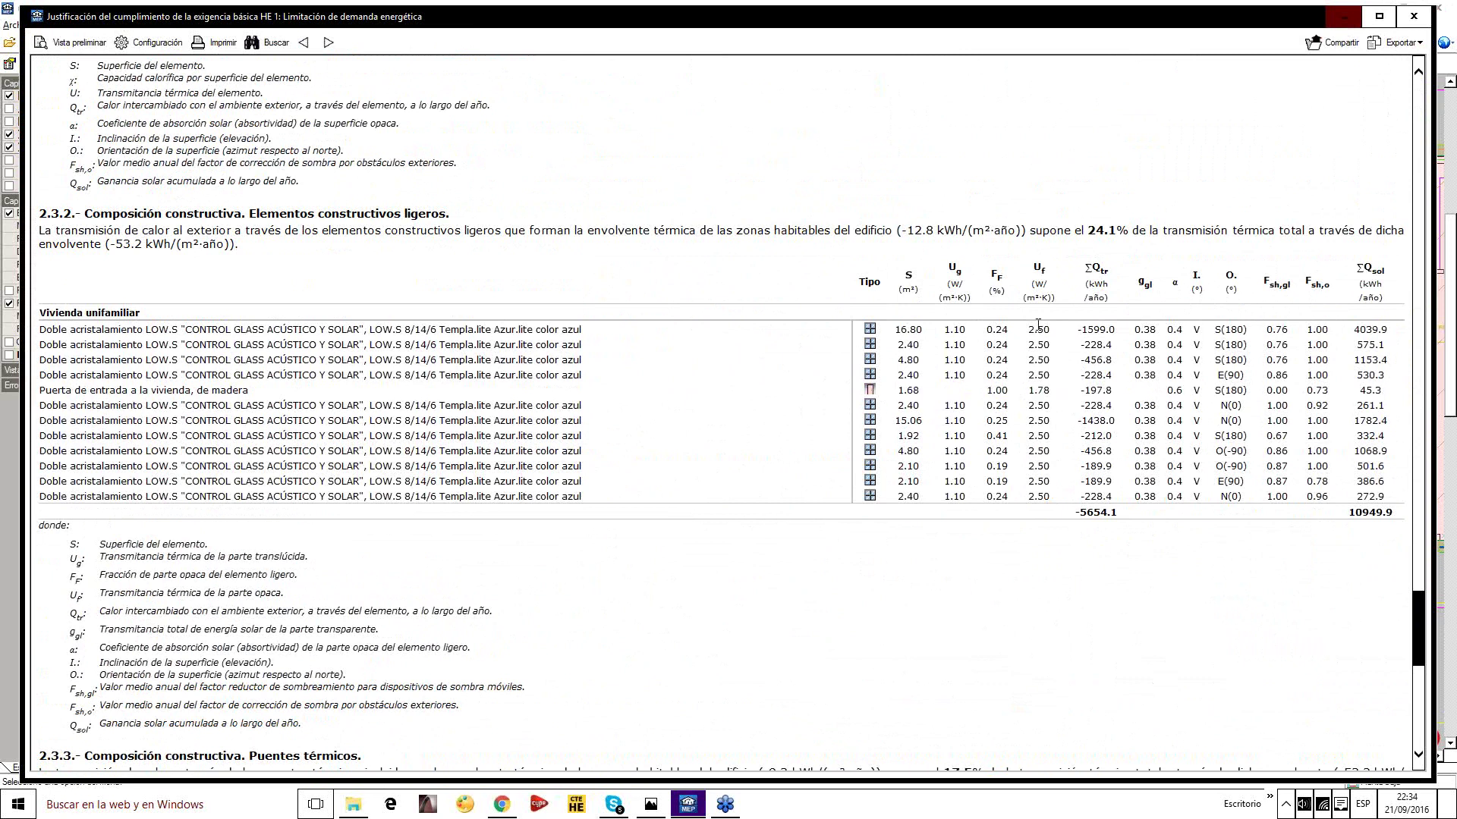
pyautogui.moveTo(1031, 329); pyautogui.dragTo(1043, 329)
pyautogui.click(1413, 16)
pyautogui.click(902, 217)
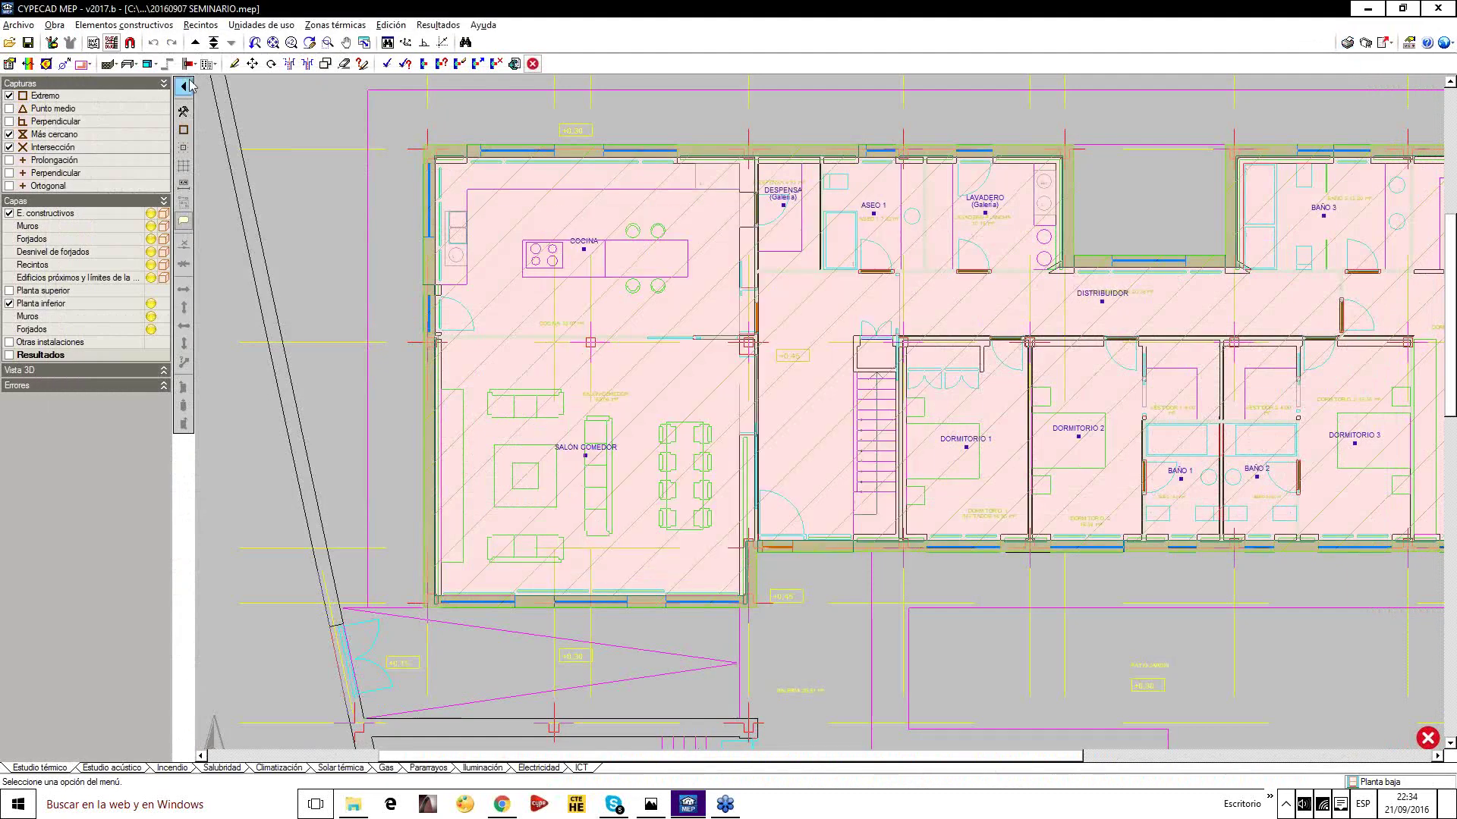
# Start a glazed opening with joinery (Carpintería) enabled and view the material options for the 200x120 cm CORTIZO window type
pyautogui.click(148, 64)
pyautogui.click(223, 101)
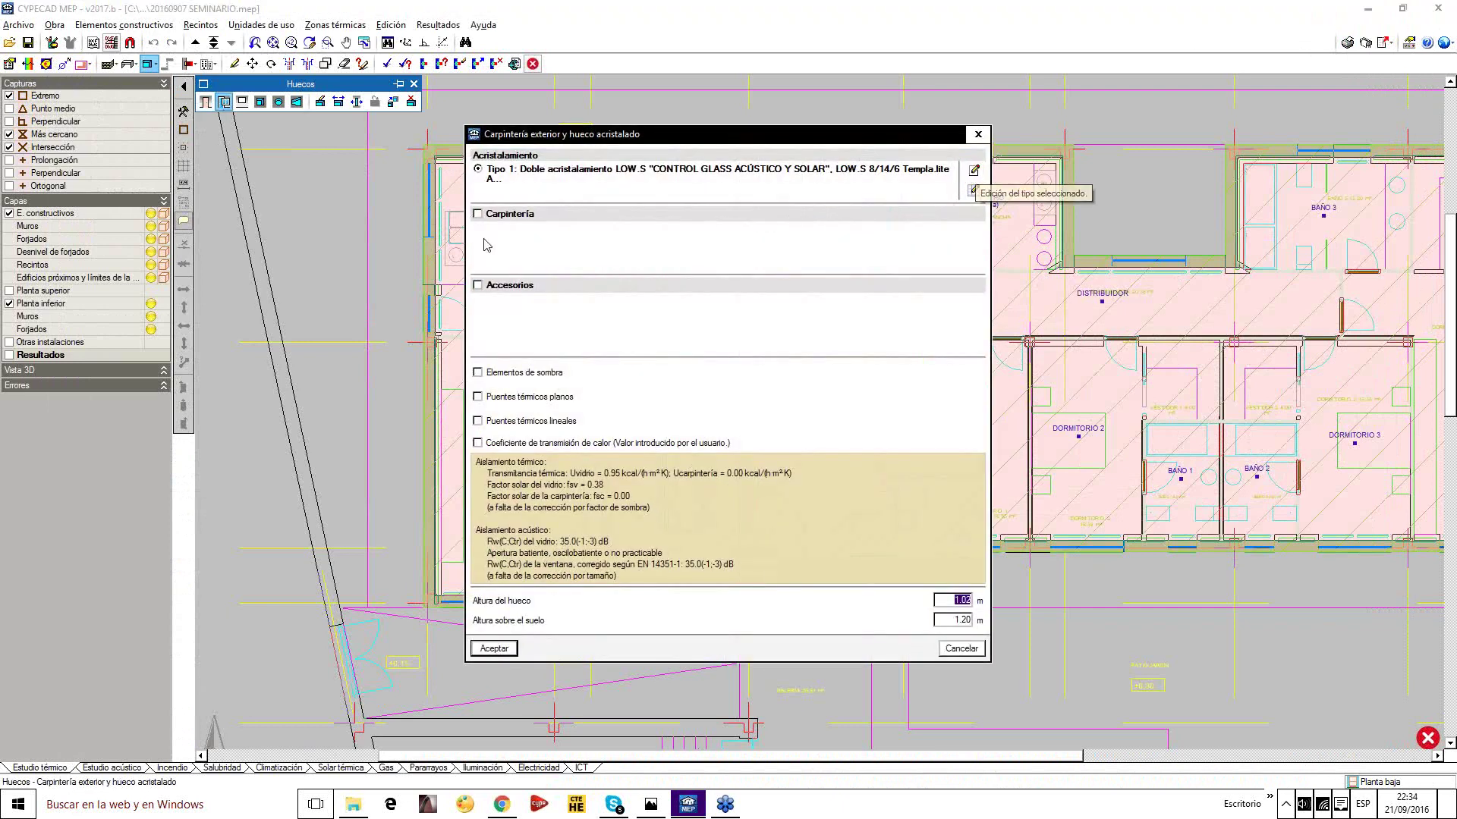
pyautogui.click(478, 214)
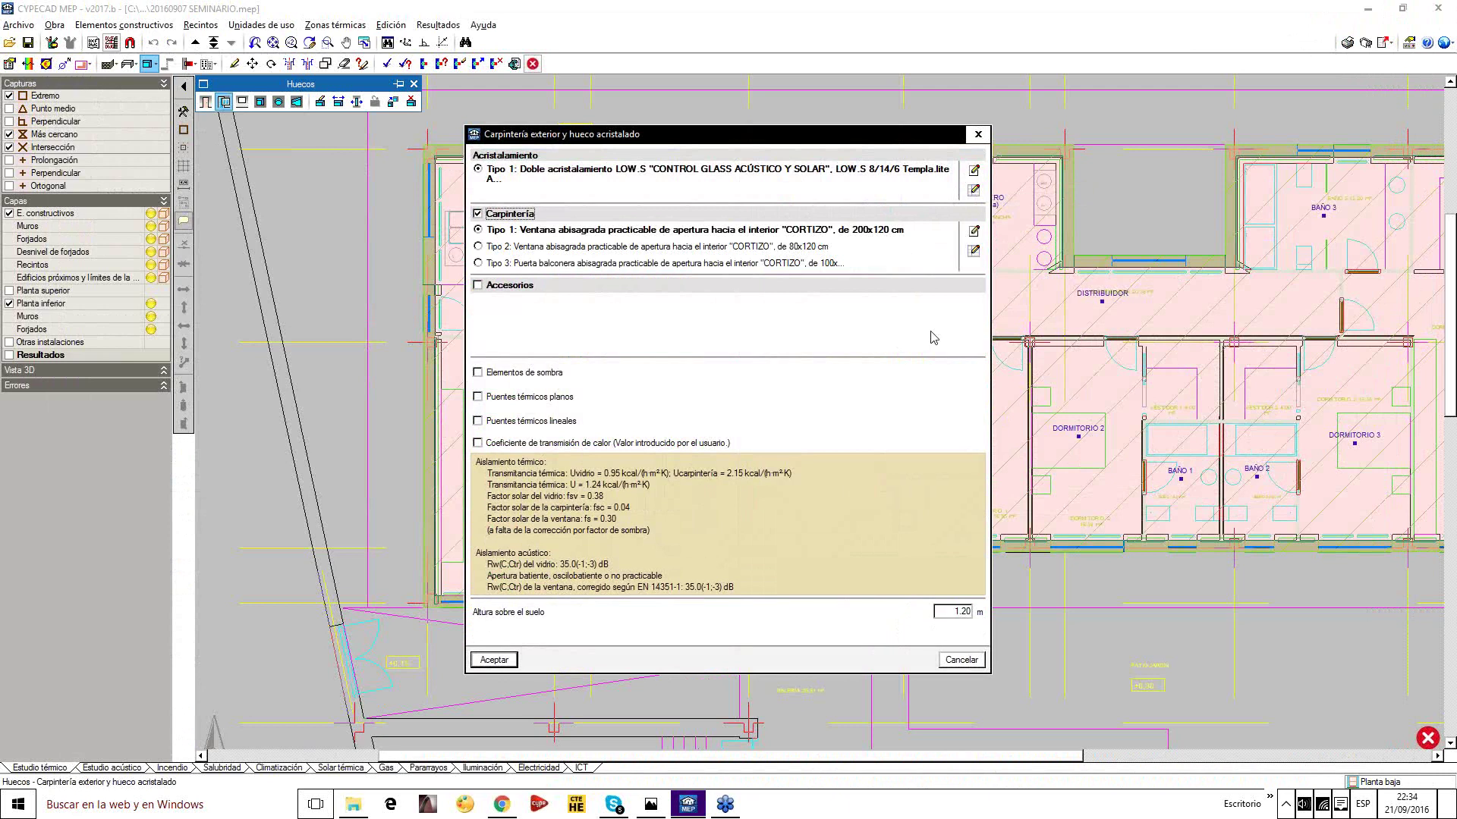
pyautogui.click(973, 231)
pyautogui.click(832, 339)
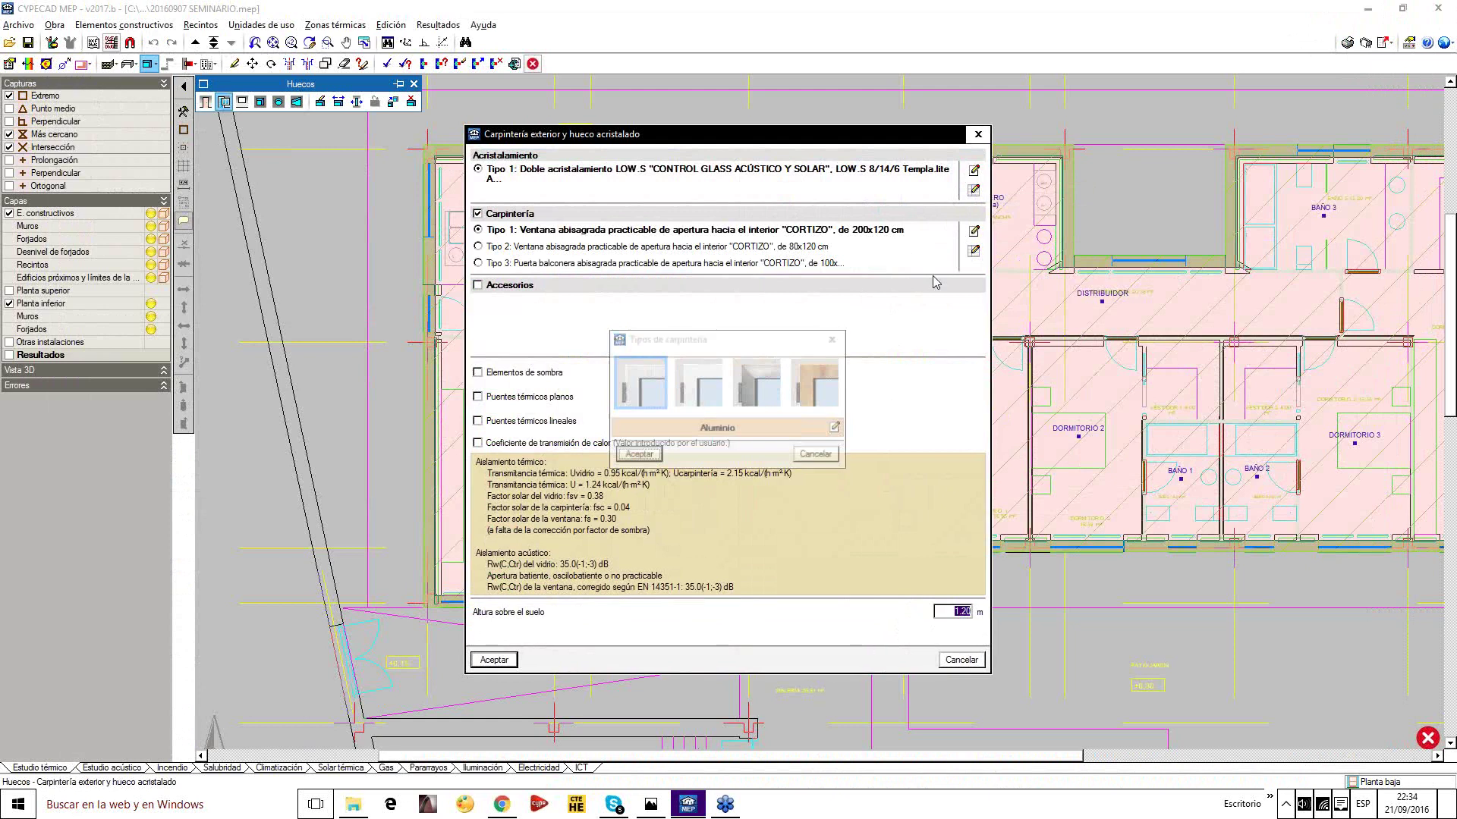
# View the description conversion options for the 200x120 cm CORTIZO window in the joinery types list, then cancel
pyautogui.click(973, 250)
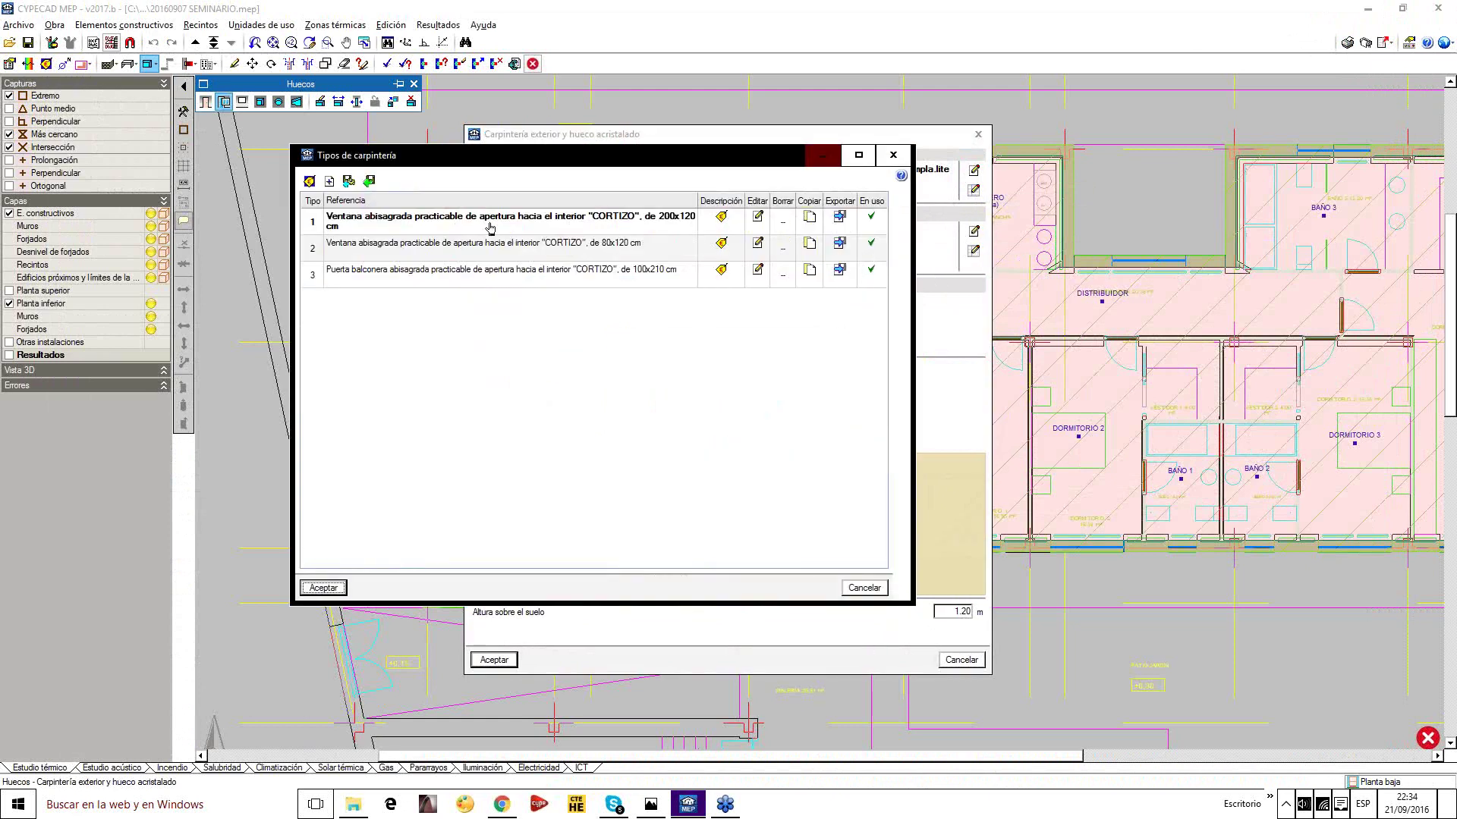
pyautogui.click(720, 217)
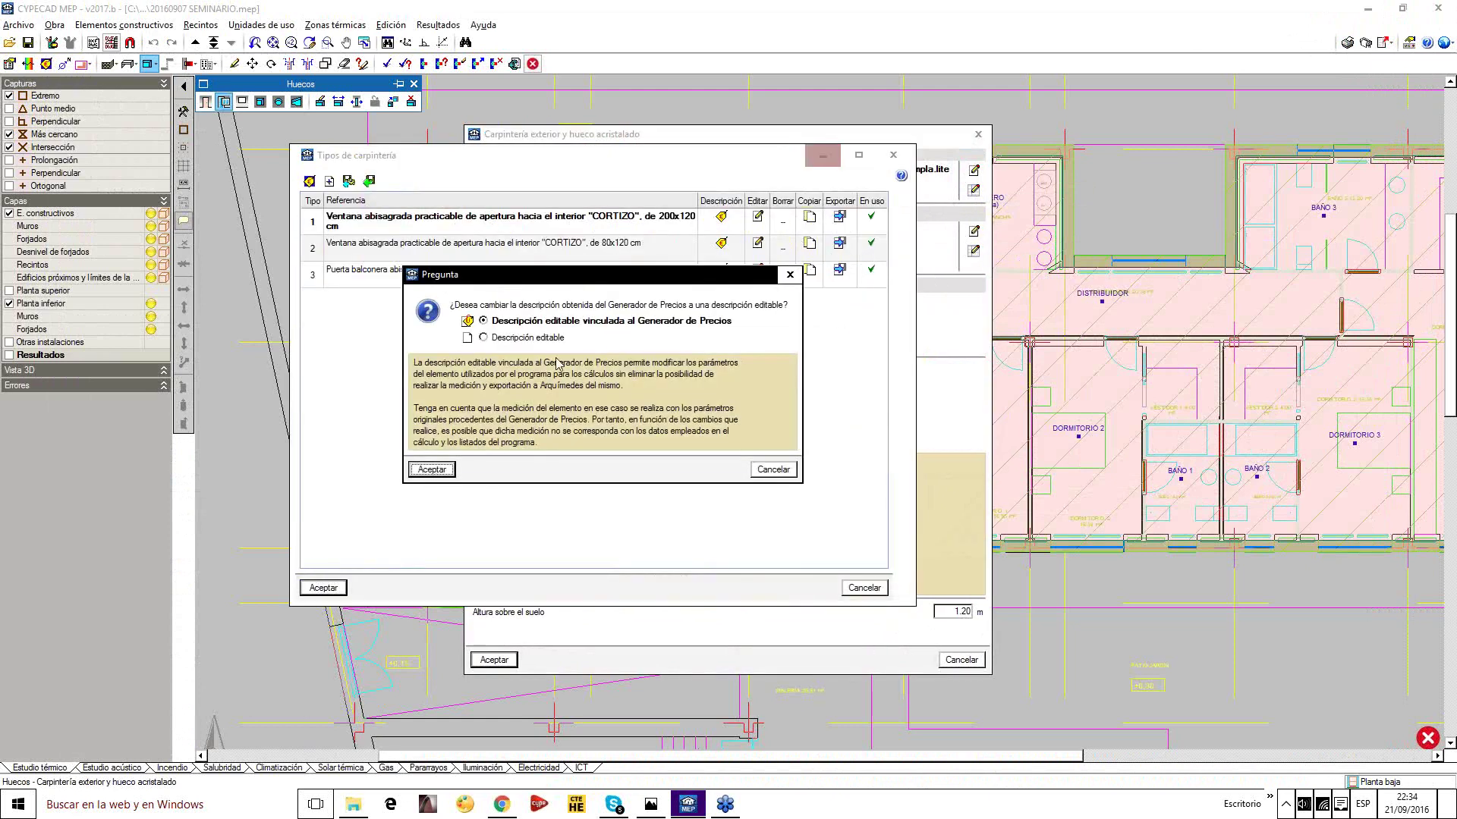
pyautogui.press('Escape')
pyautogui.click(893, 155)
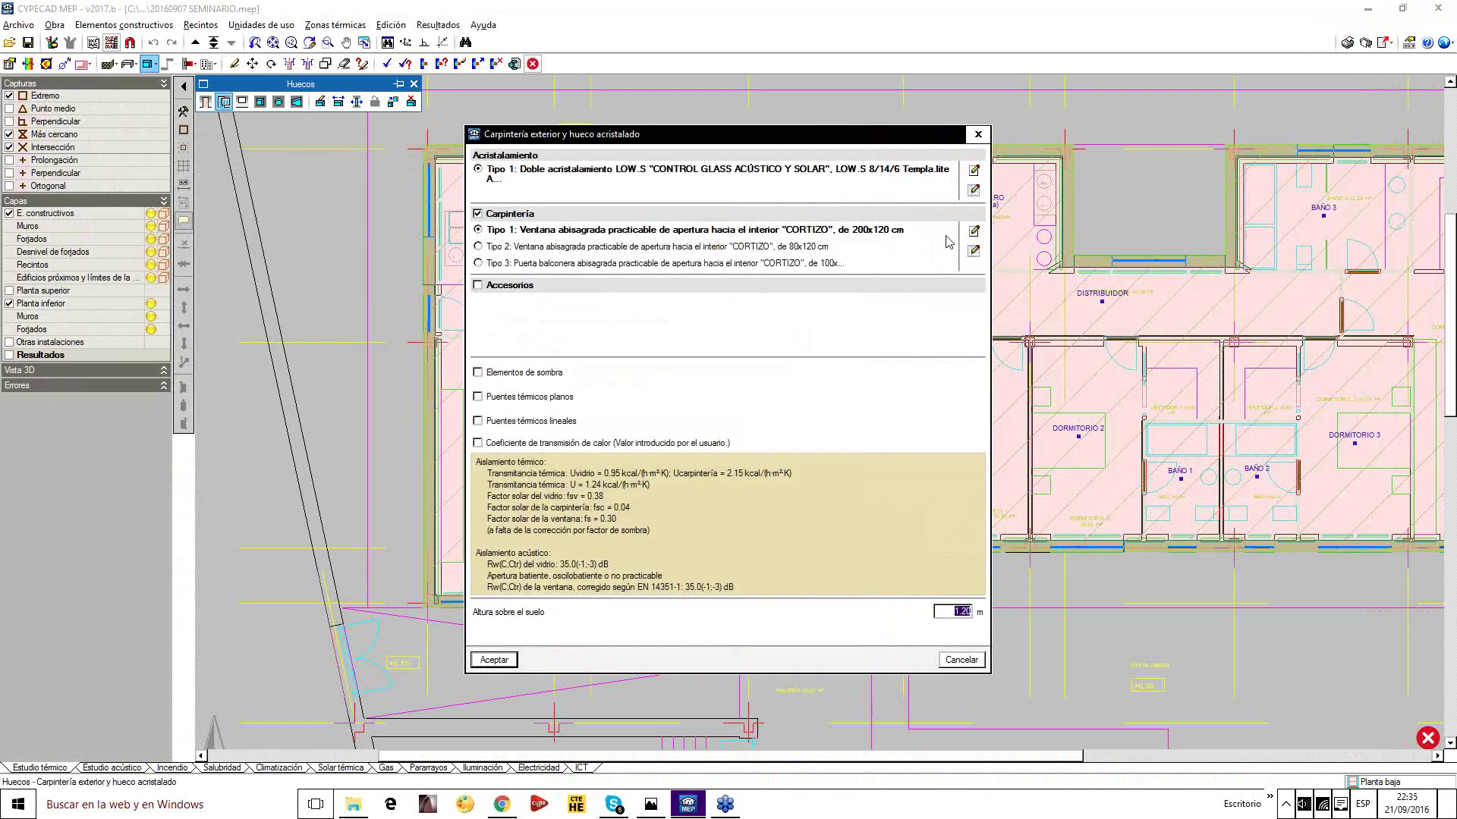
# Examine the CORTIZO aluminium window's configuration, including the Cor-Galicia Premium Aluminio-Madera system's frame transmittance and technical data
pyautogui.click(973, 231)
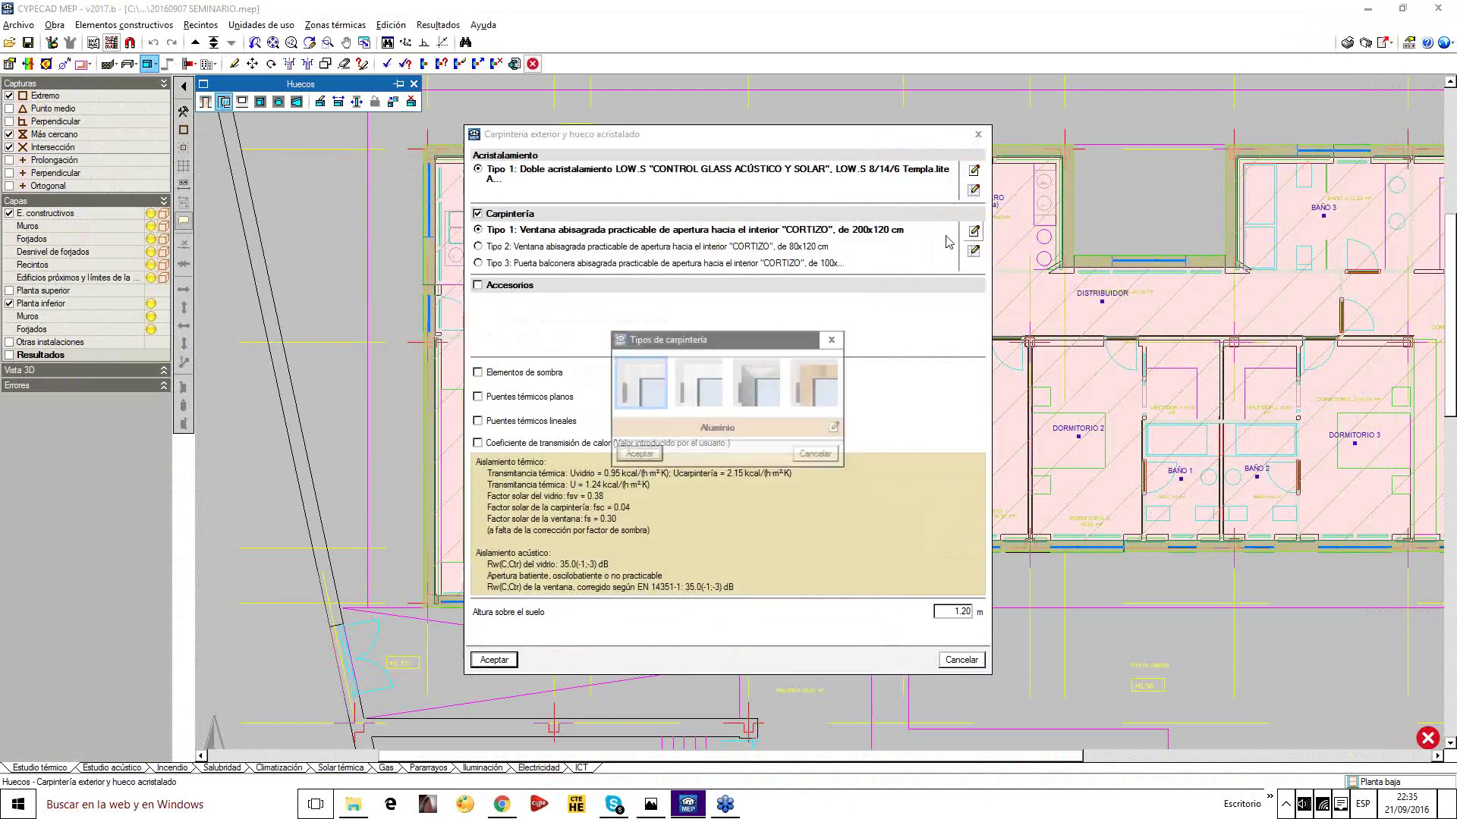
pyautogui.click(835, 427)
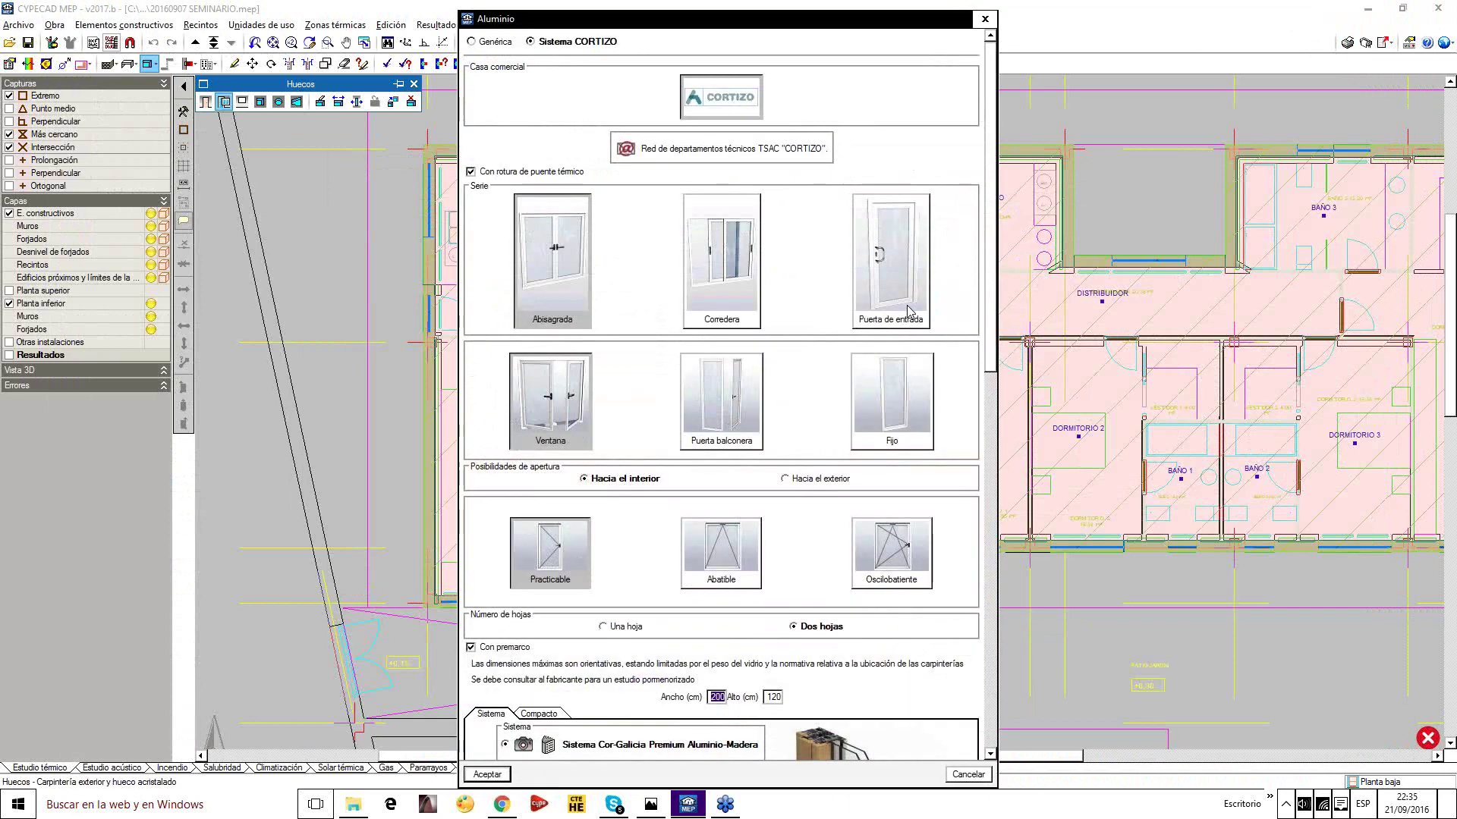
pyautogui.scroll(-3, 646, 315)
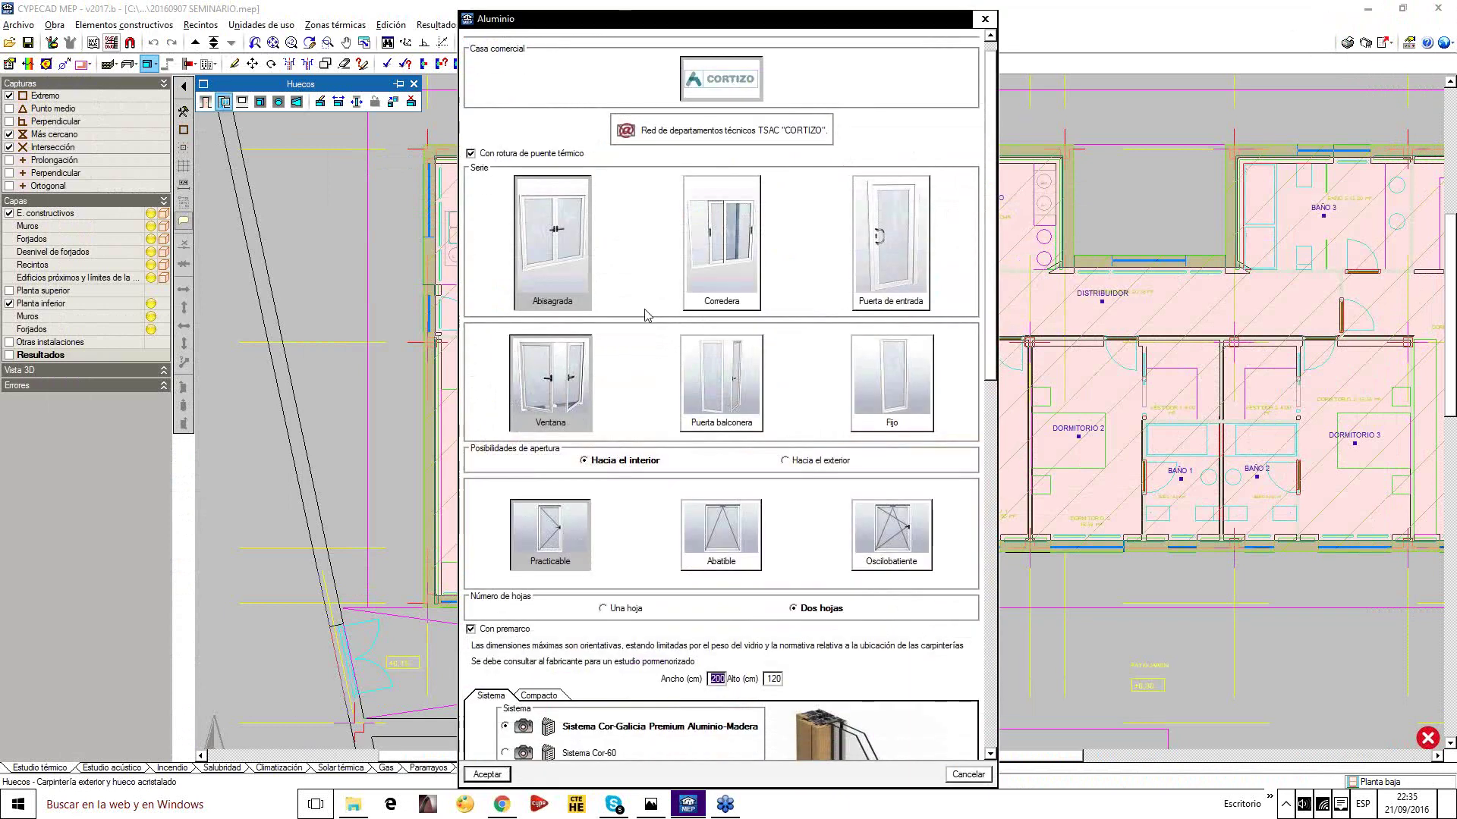
pyautogui.scroll(-10, 646, 314)
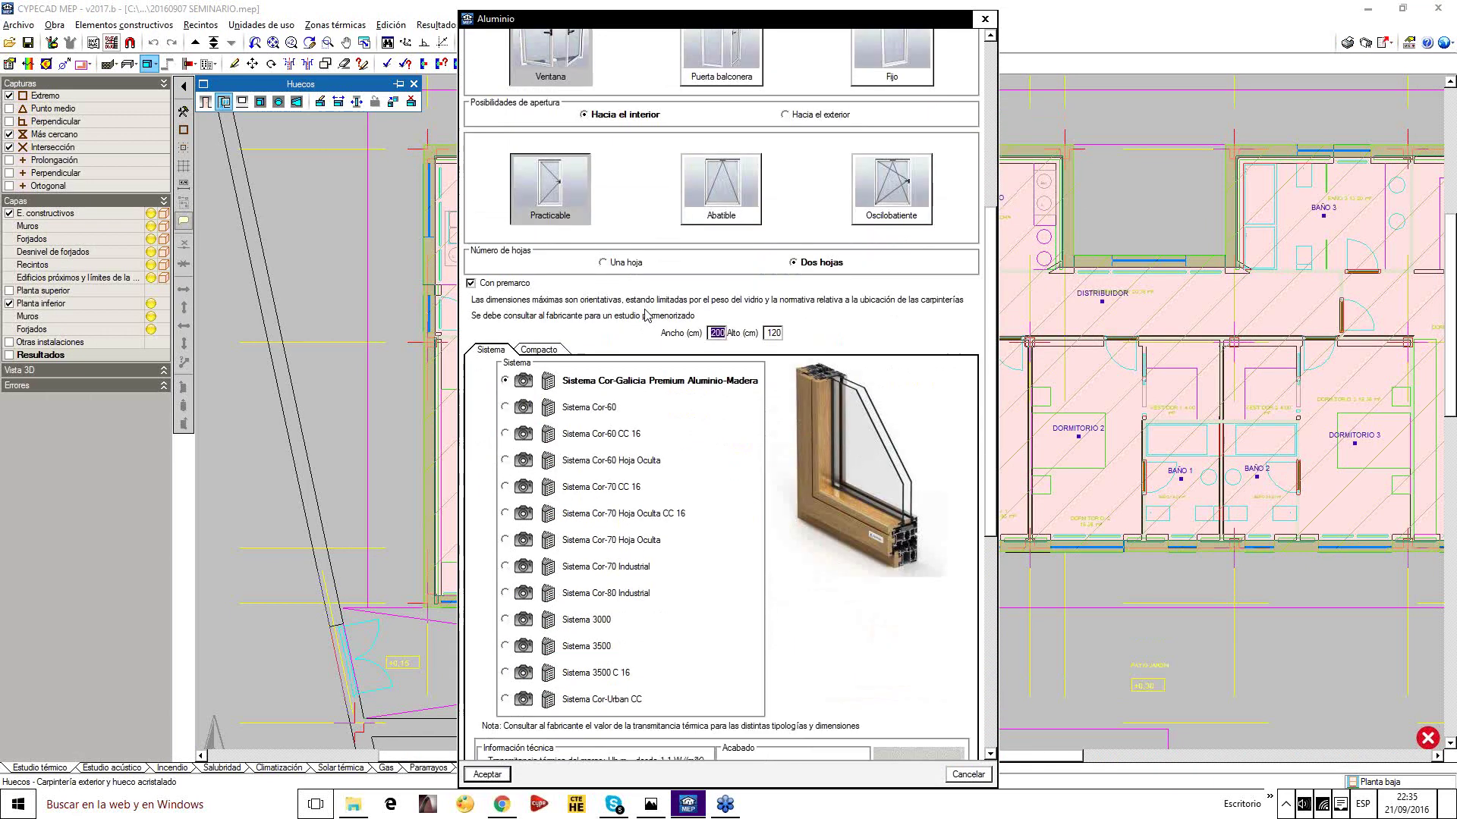
pyautogui.scroll(-5, 646, 314)
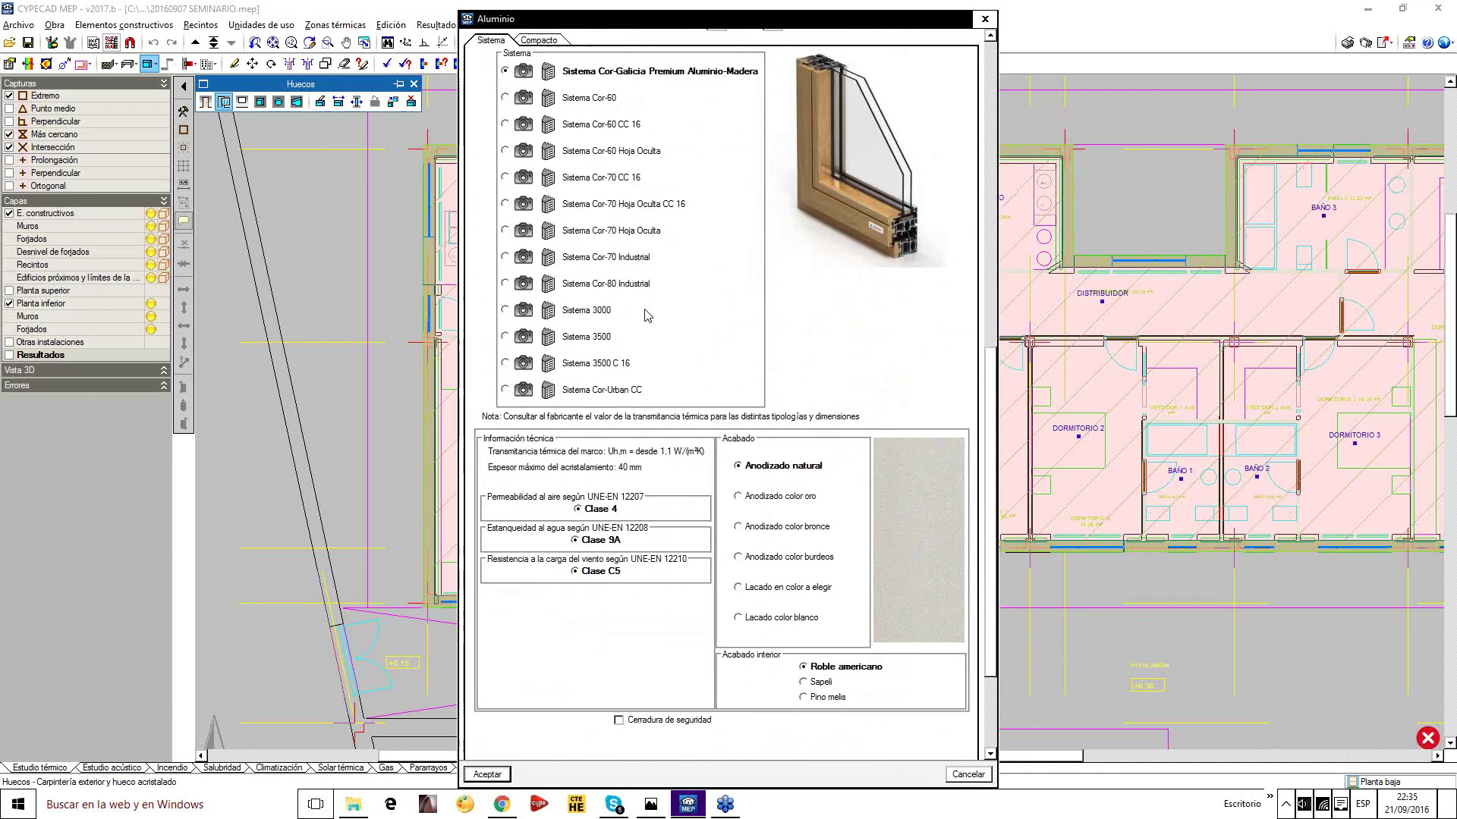
pyautogui.scroll(-4, 646, 314)
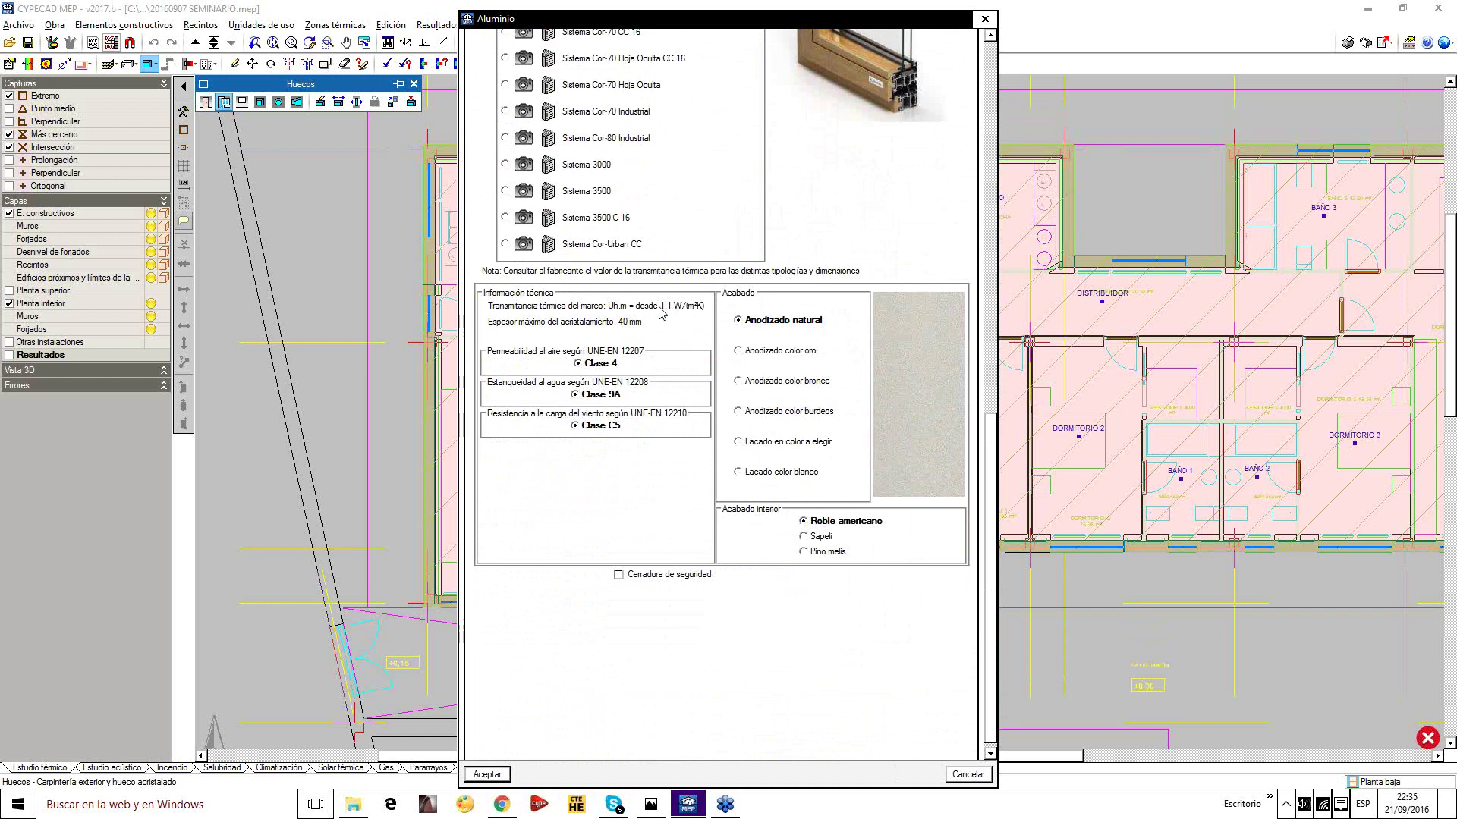
pyautogui.scroll(9, 768, 401)
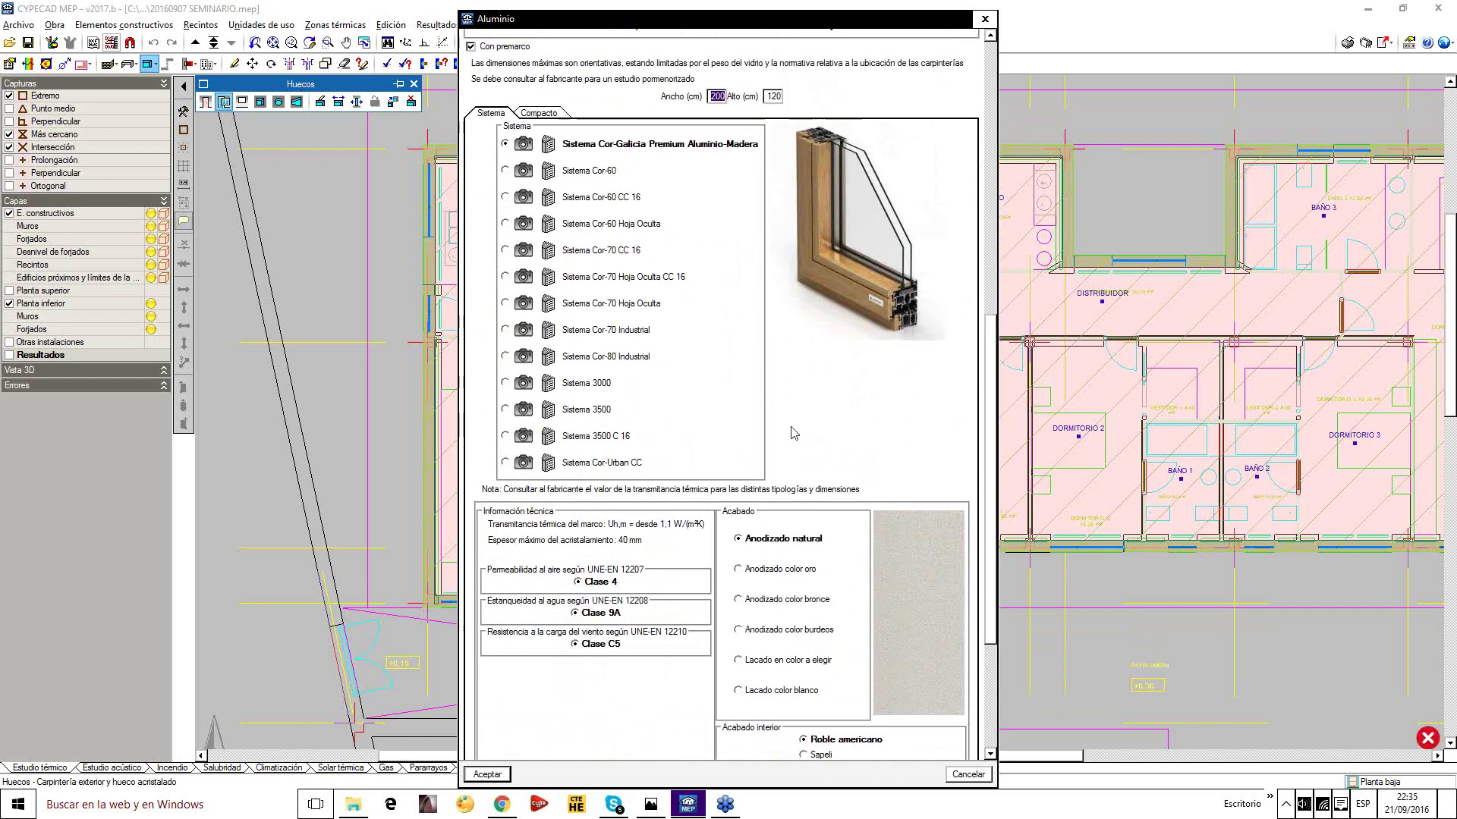
# Try to set the CORTIZO window's shutter box to a thermal compact, accept the joinery type and leave the glazed opening definition
pyautogui.click(544, 223)
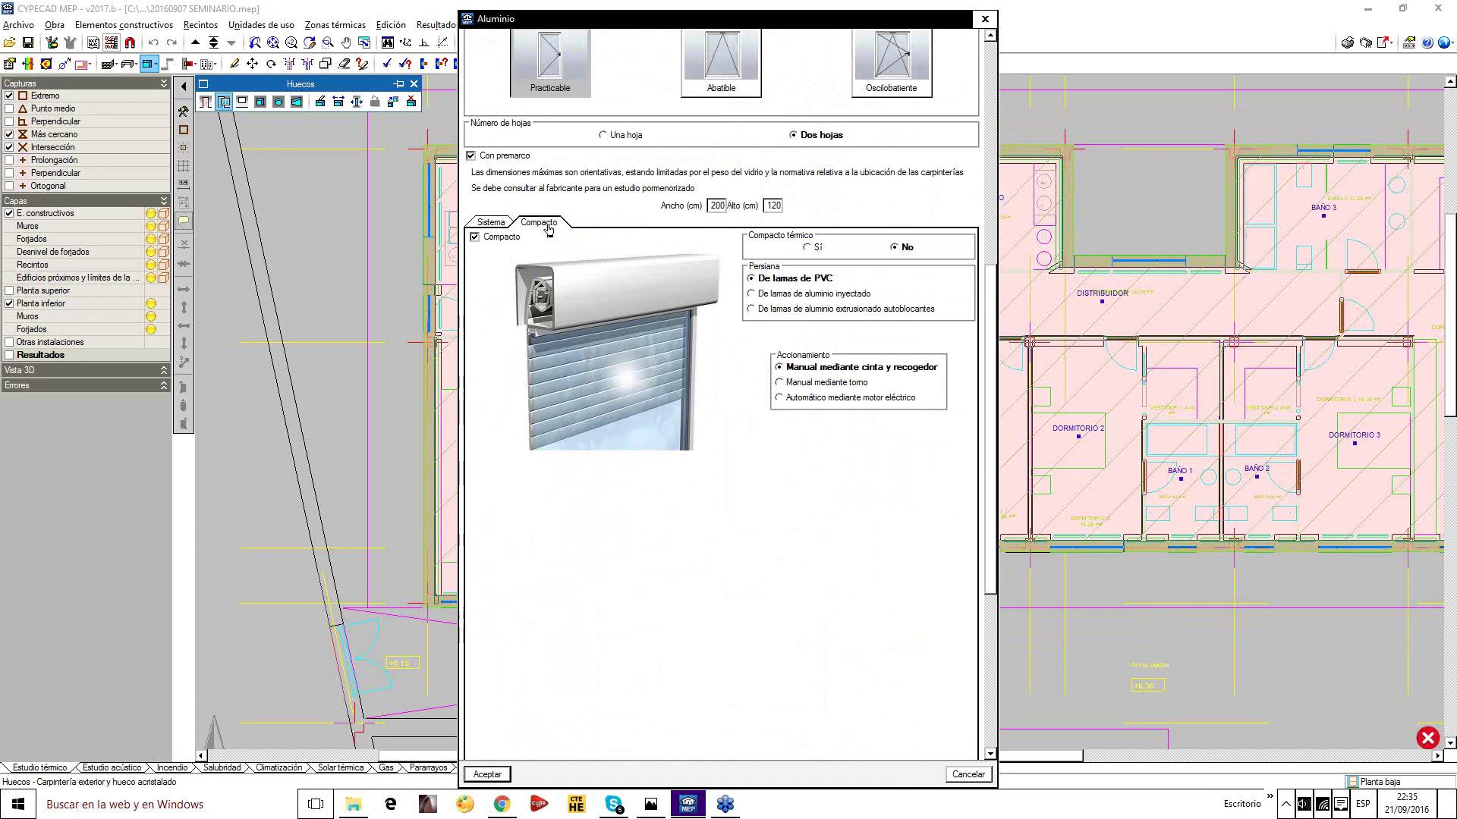
pyautogui.click(810, 251)
pyautogui.click(490, 222)
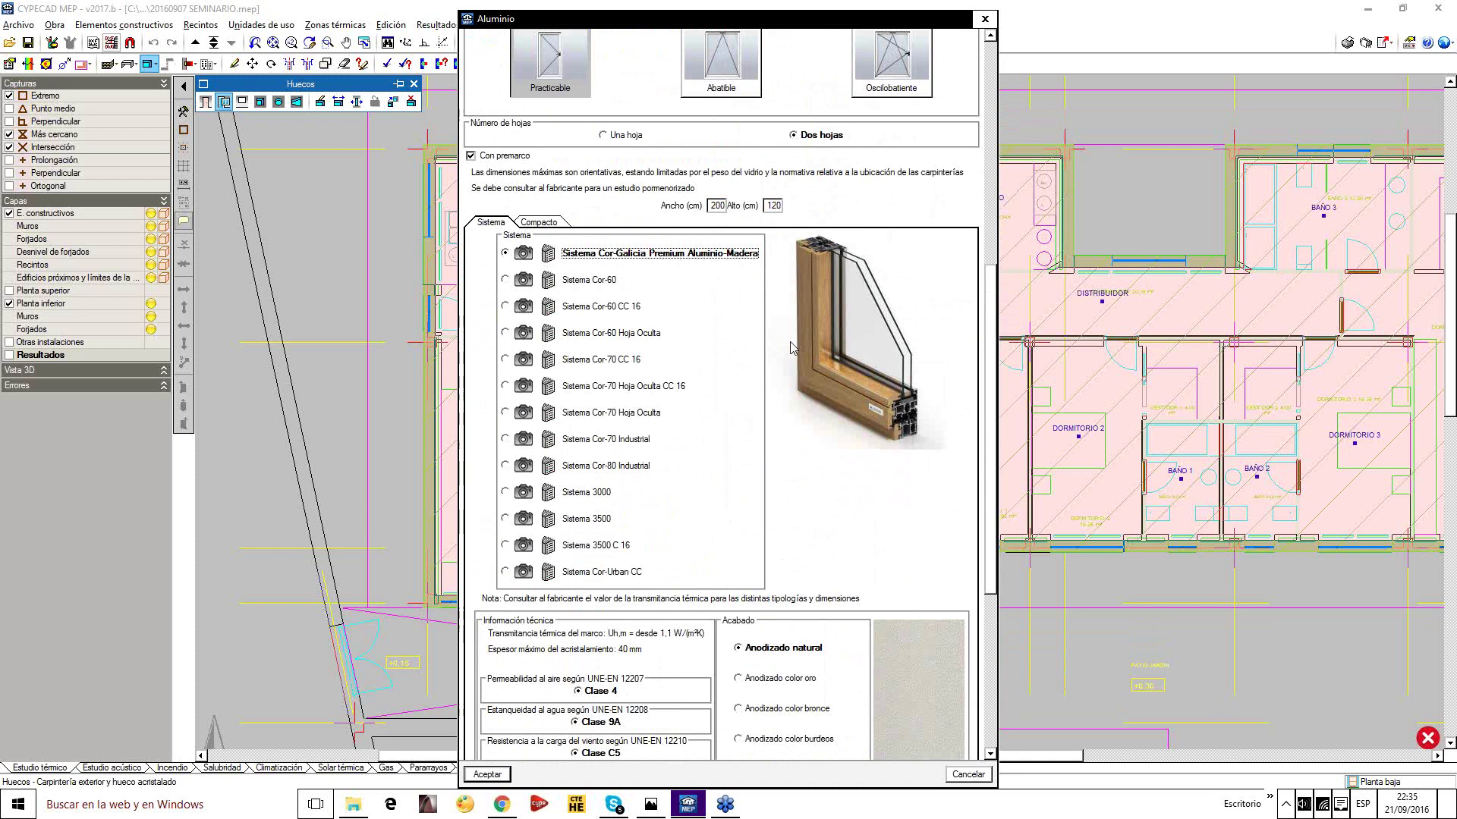
pyautogui.scroll(-1, 792, 348)
pyautogui.scroll(-3, 793, 347)
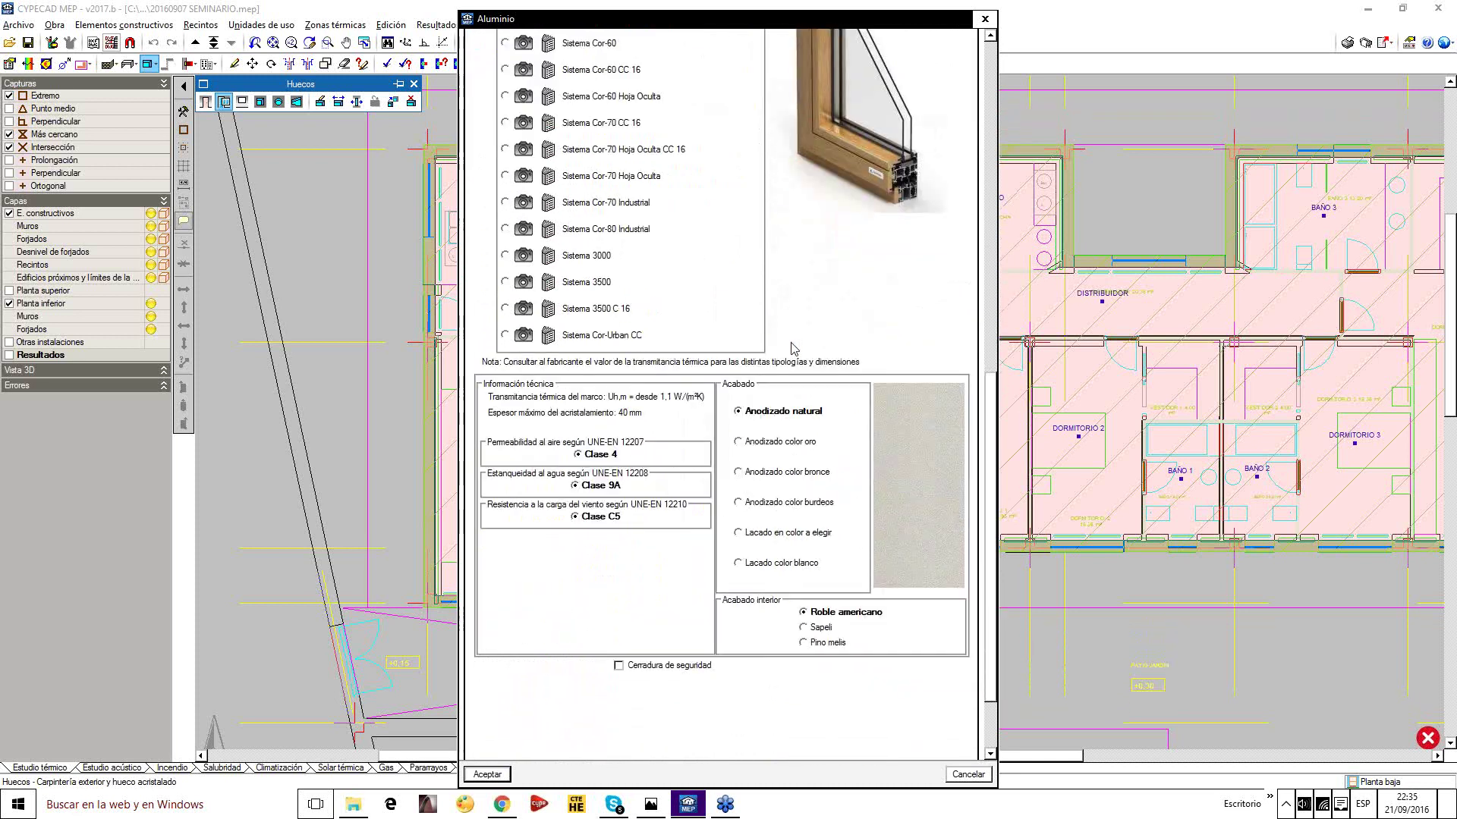
pyautogui.click(490, 775)
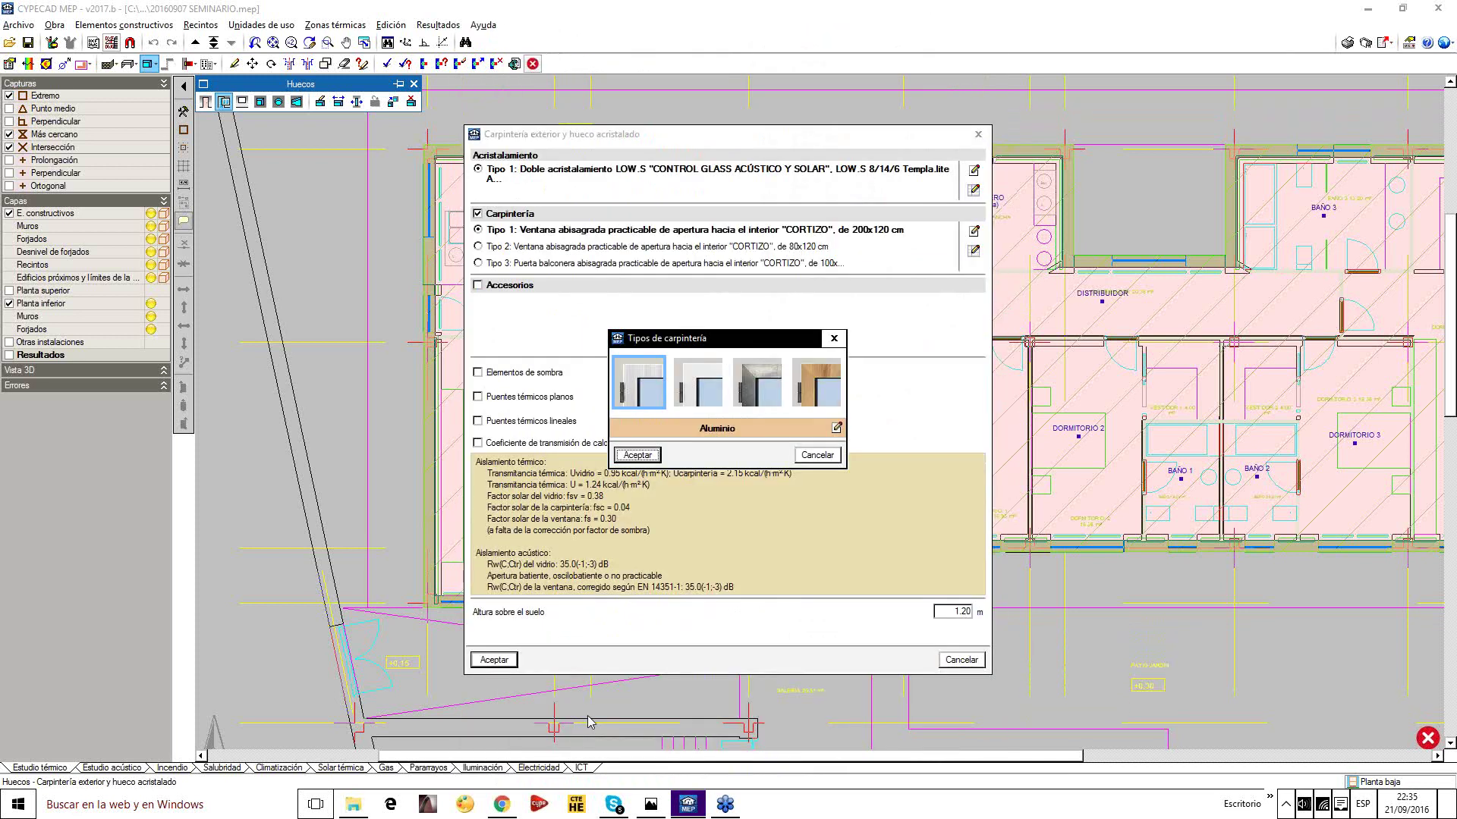
pyautogui.click(640, 456)
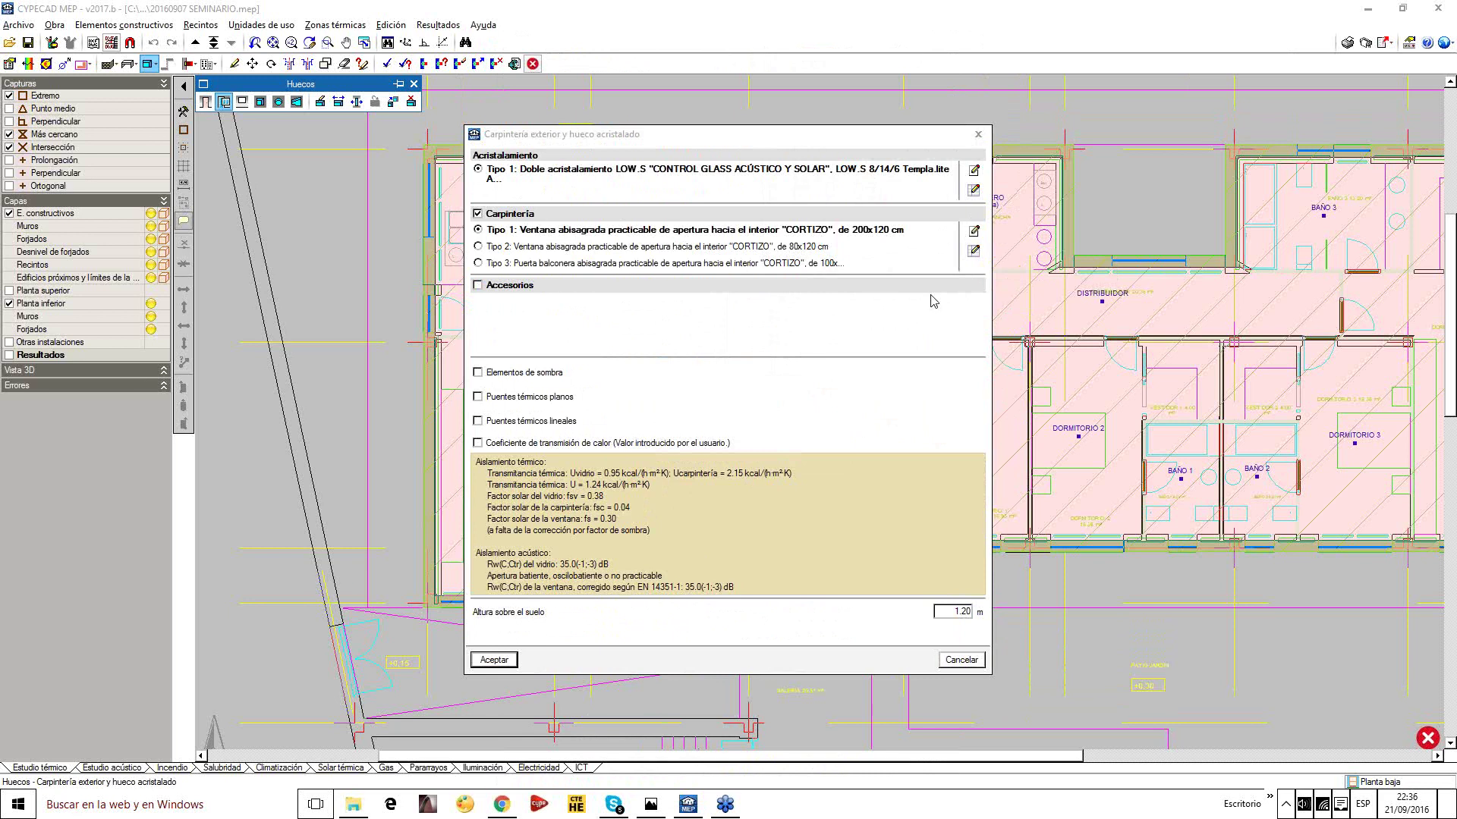
pyautogui.click(978, 134)
# Open the building's 3D view and examine the facades and their window openings from several angles
pyautogui.scroll(-1, 660, 536)
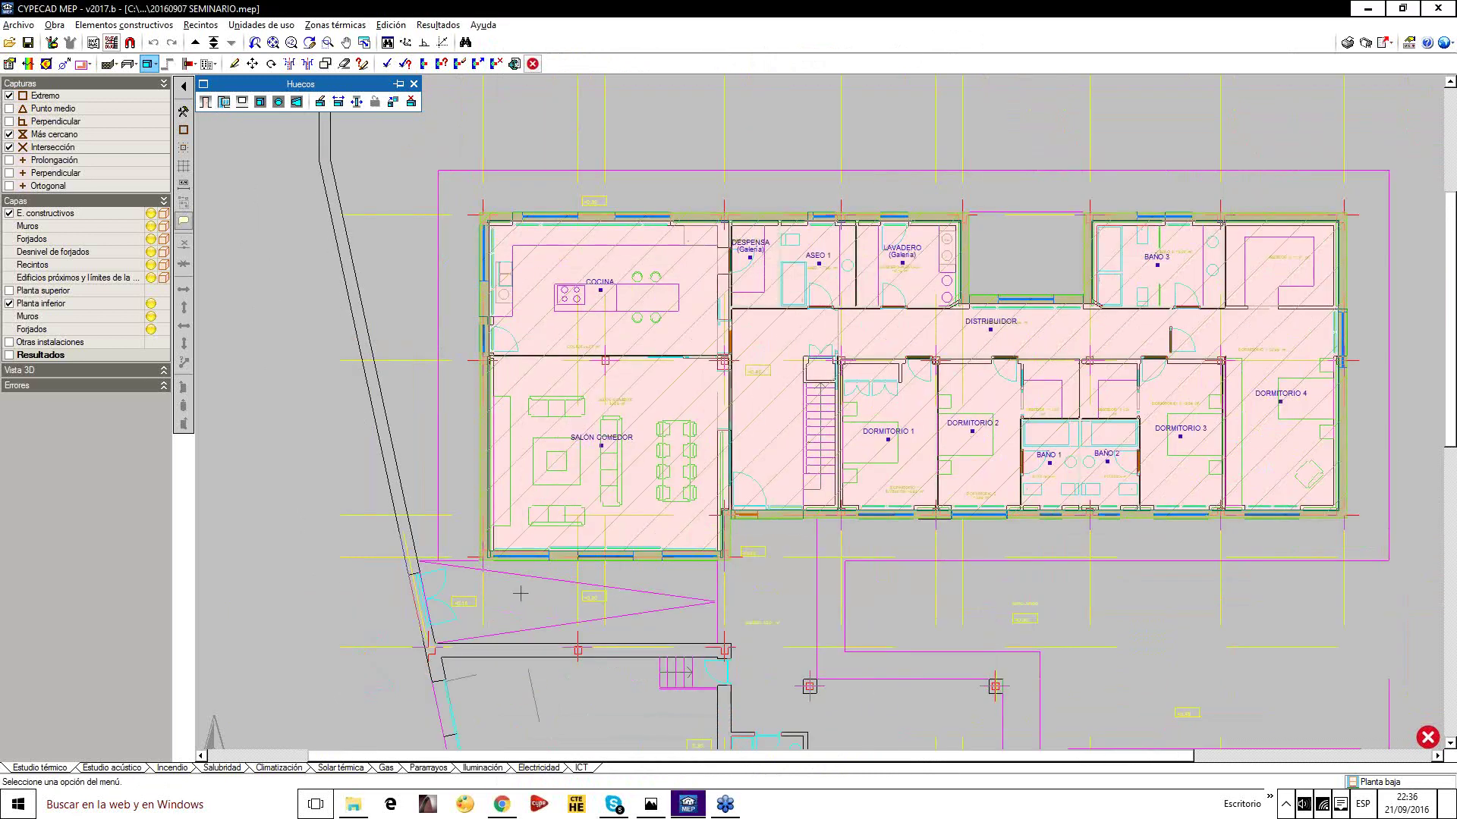
pyautogui.scroll(1, 733, 556)
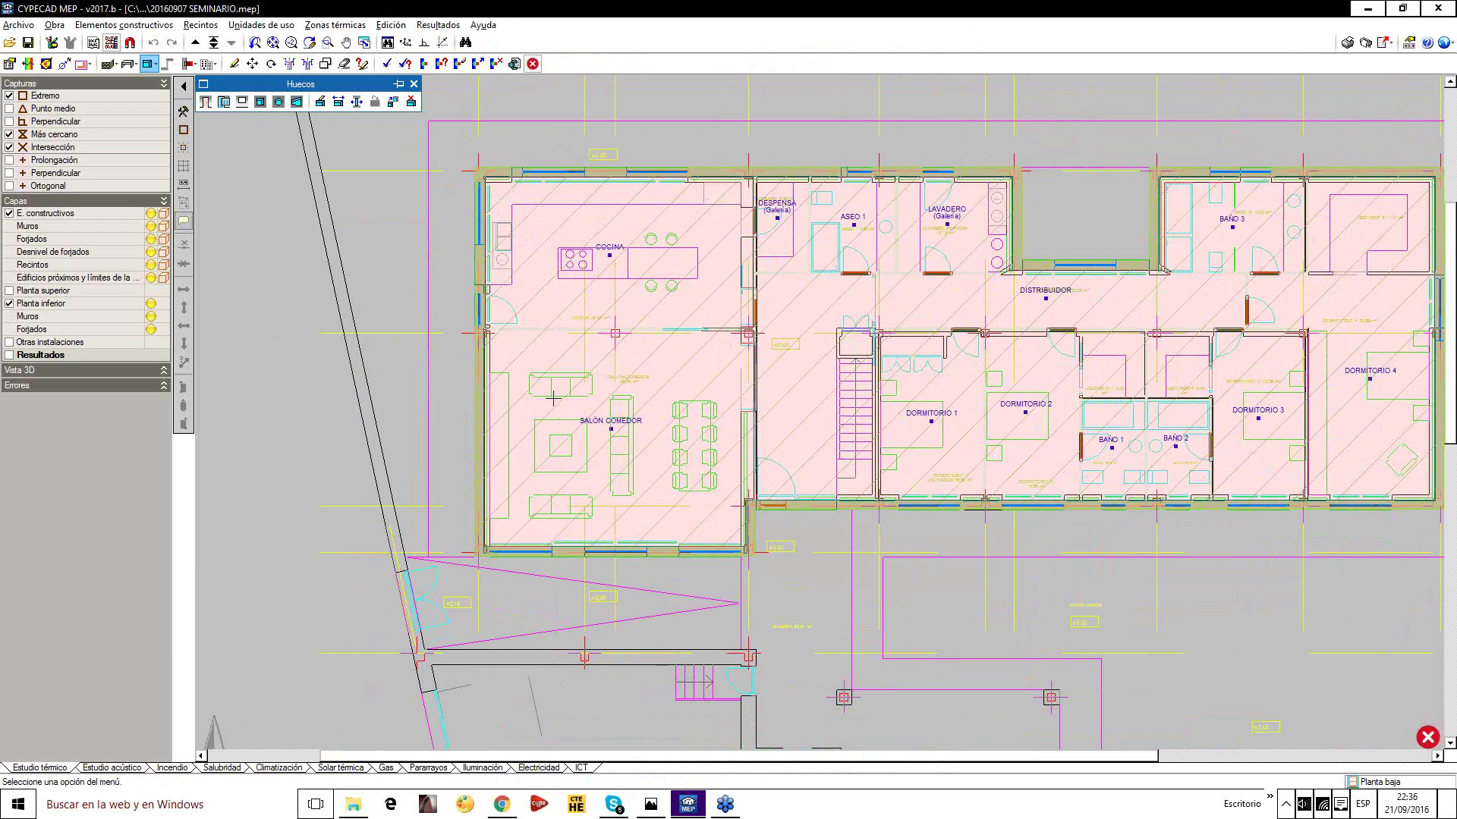
pyautogui.click(55, 25)
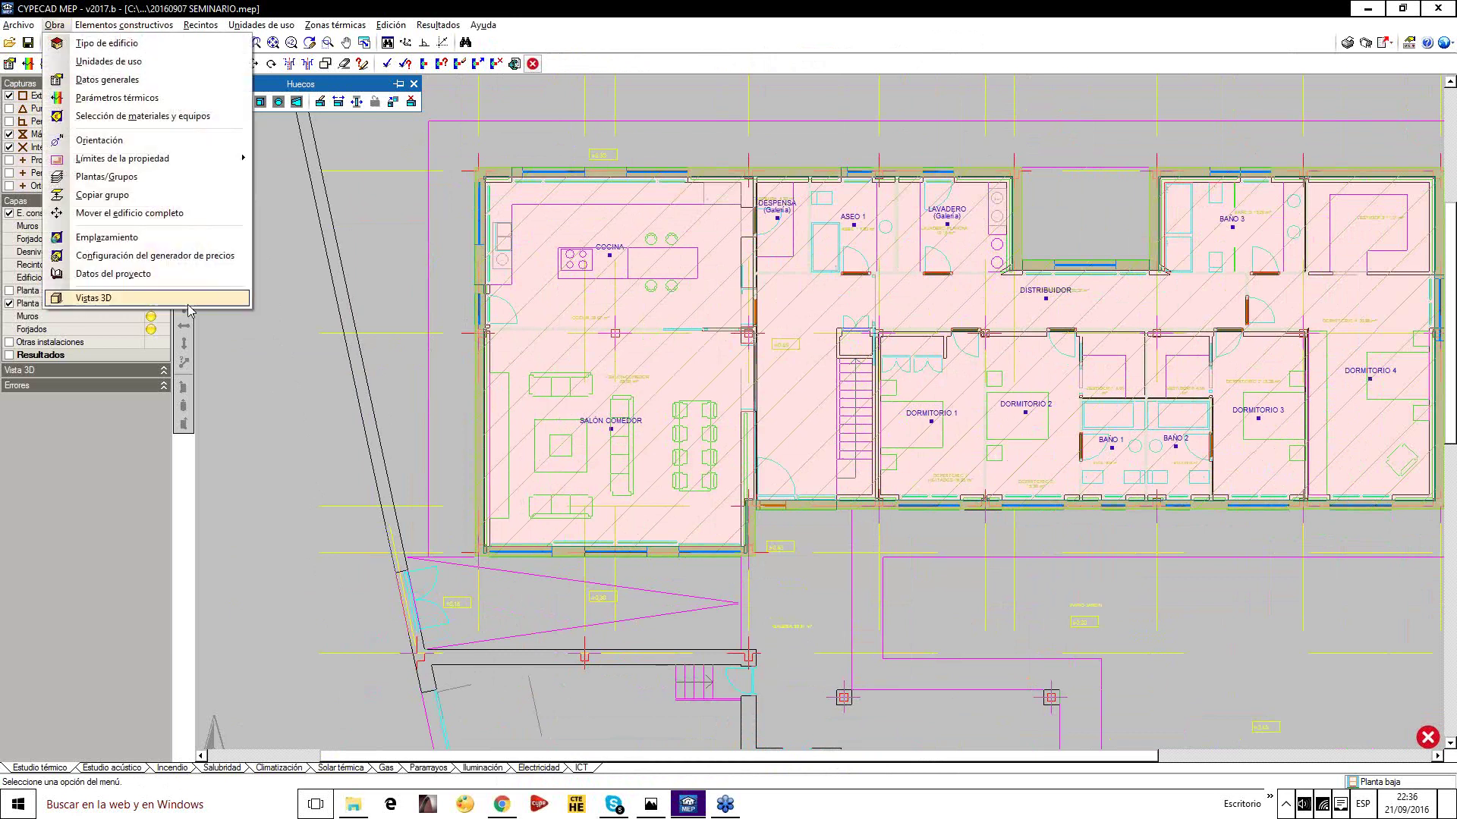
pyautogui.click(84, 276)
pyautogui.click(614, 448)
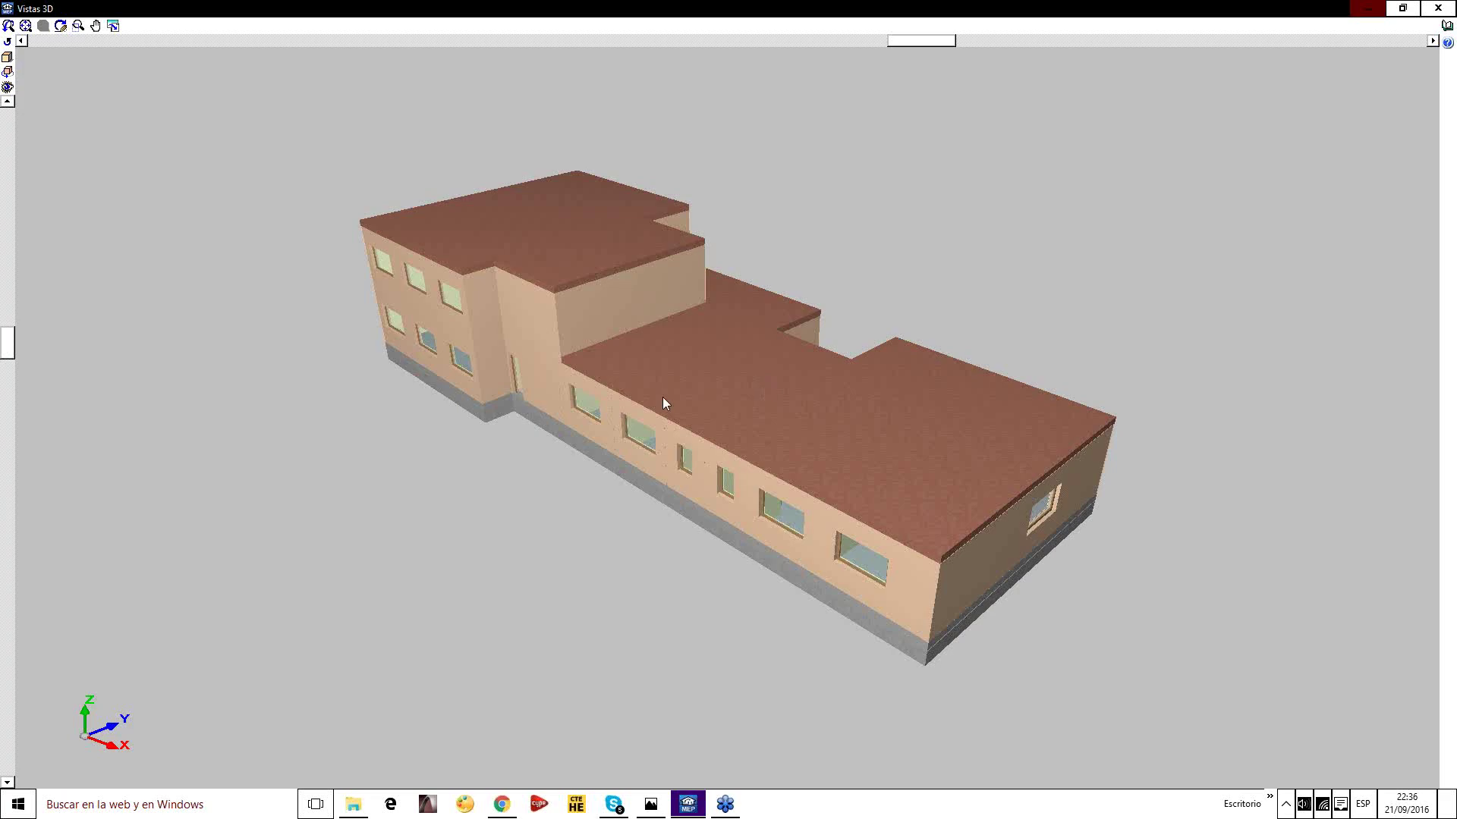
pyautogui.moveTo(662, 397); pyautogui.dragTo(380, 425)
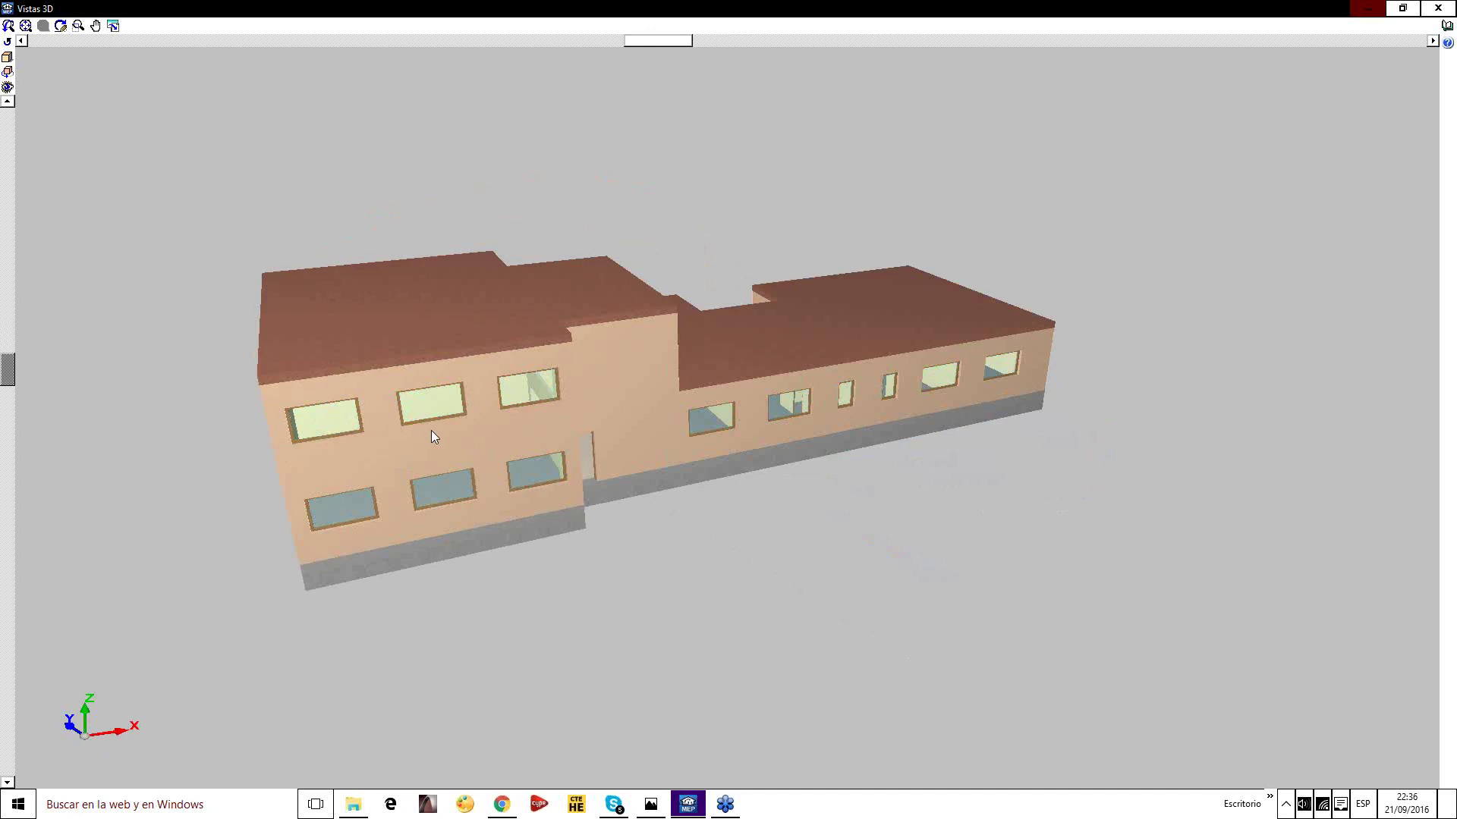
pyautogui.moveTo(432, 430); pyautogui.dragTo(489, 445)
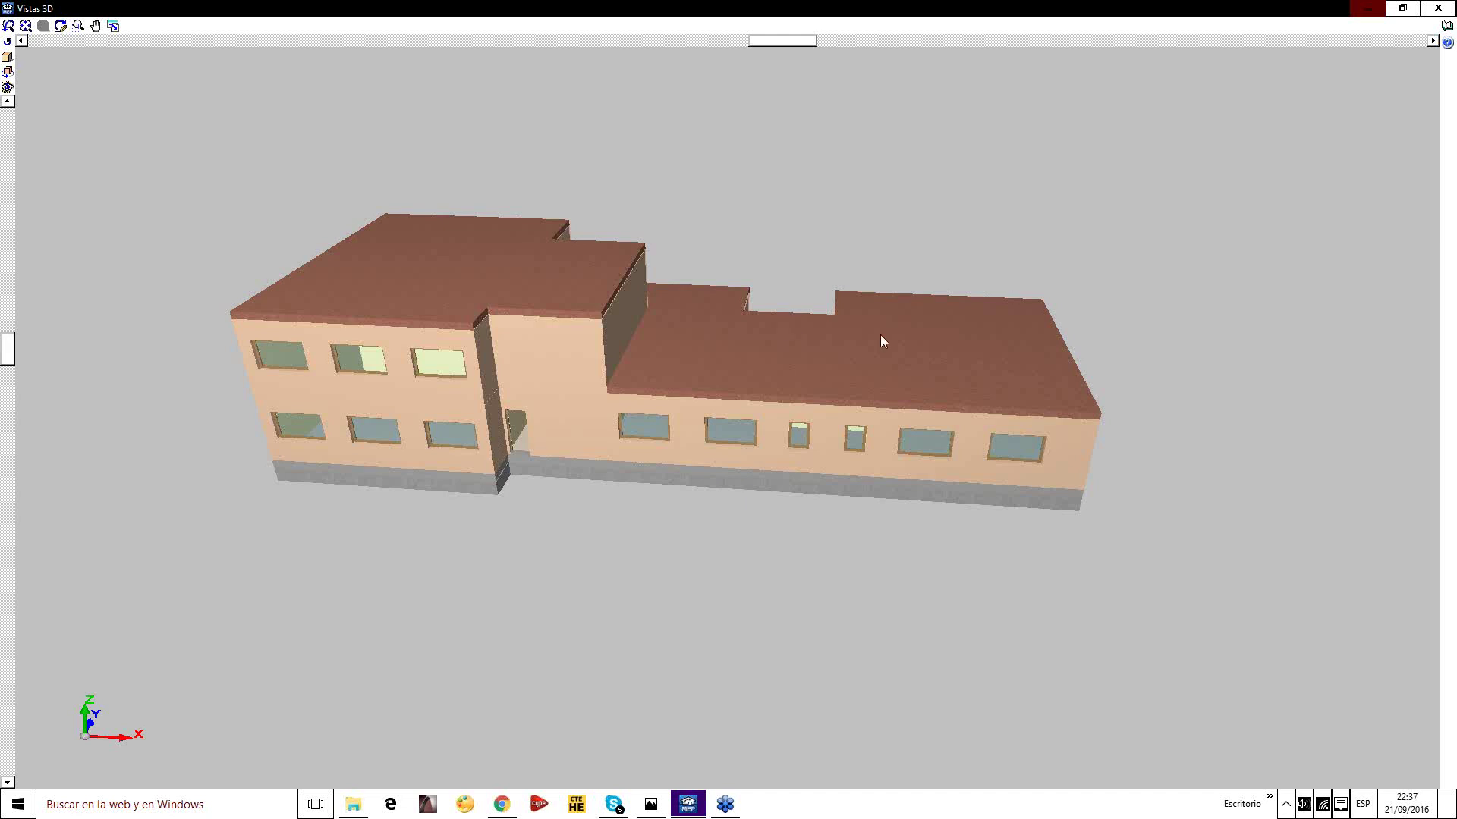
pyautogui.moveTo(595, 437); pyautogui.dragTo(410, 369, button='middle')
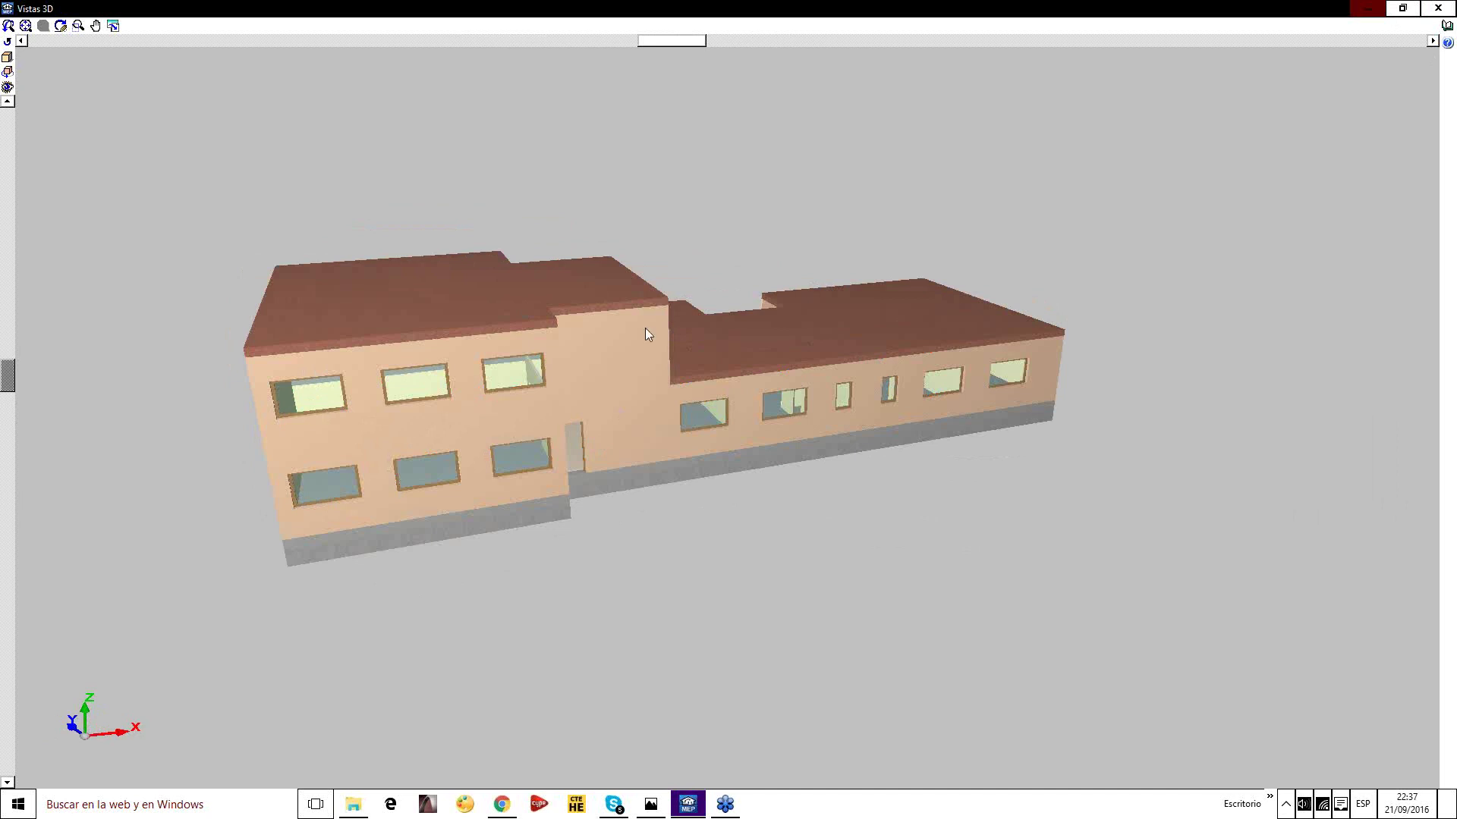
# Leave the 3D view, start defining an exterior glazed opening, review its glazing type and include joinery in the opening
pyautogui.click(1436, 9)
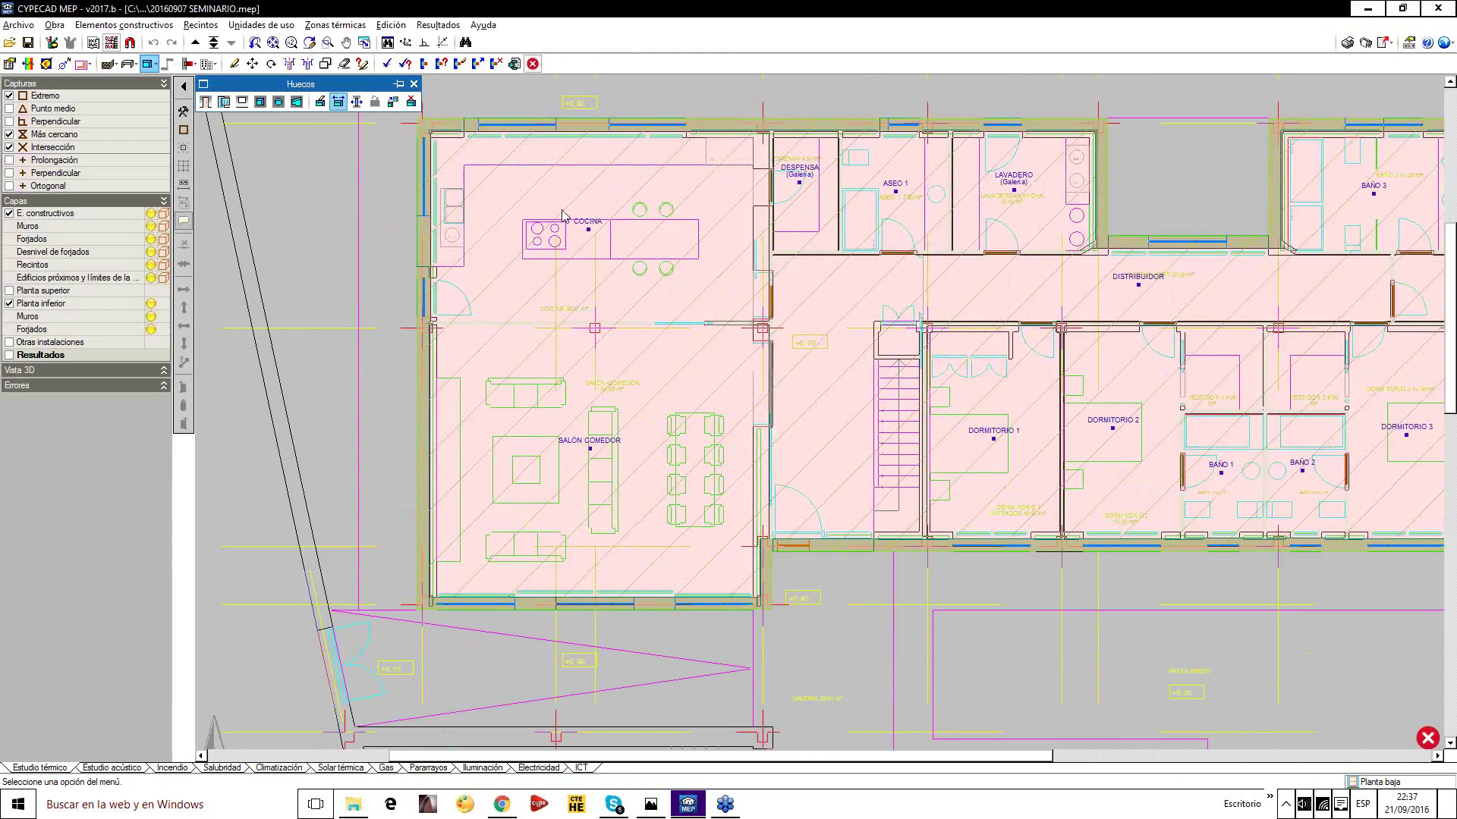
pyautogui.click(224, 103)
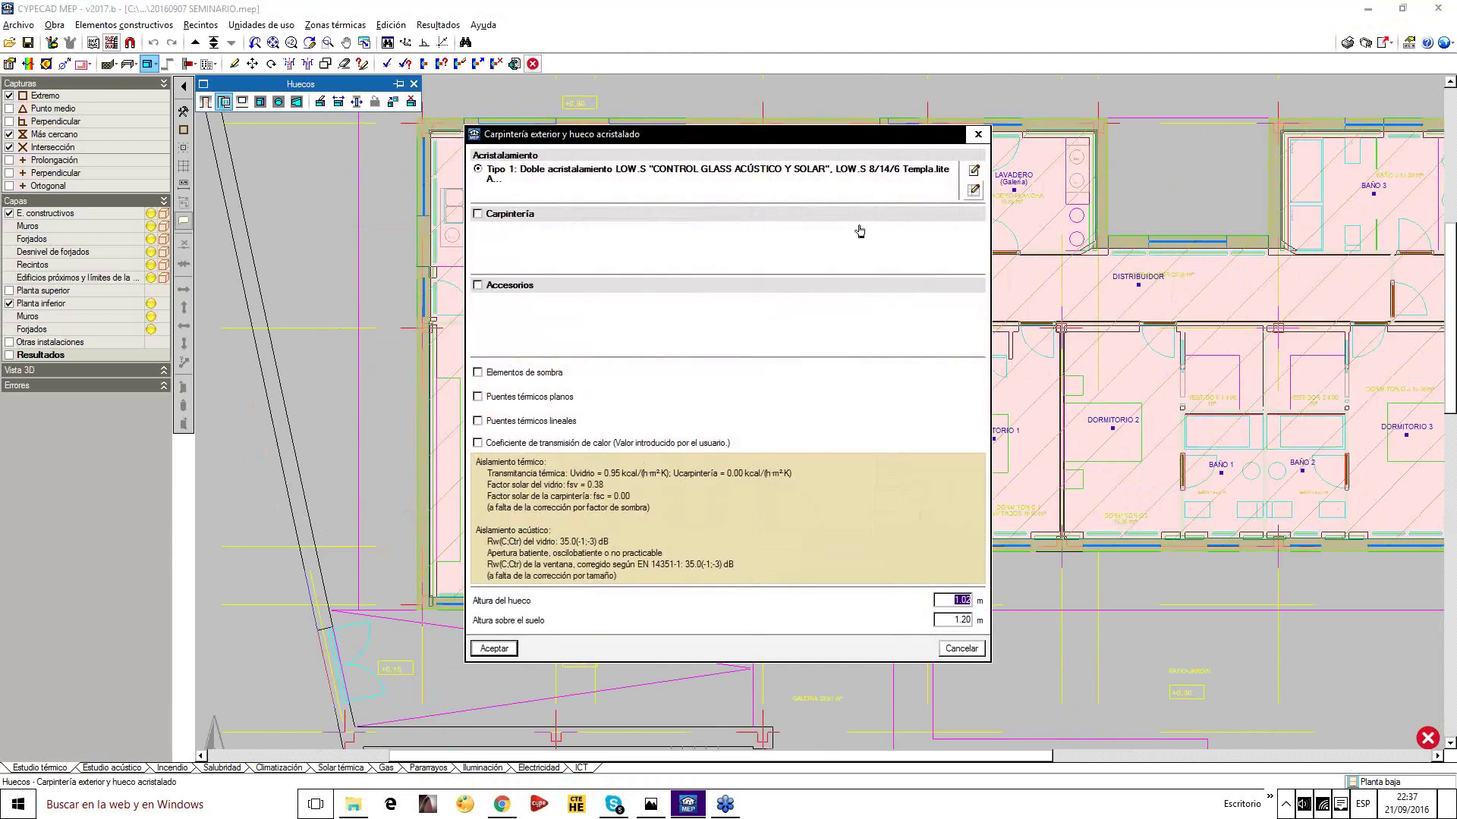
pyautogui.click(974, 171)
pyautogui.click(789, 333)
pyautogui.click(509, 214)
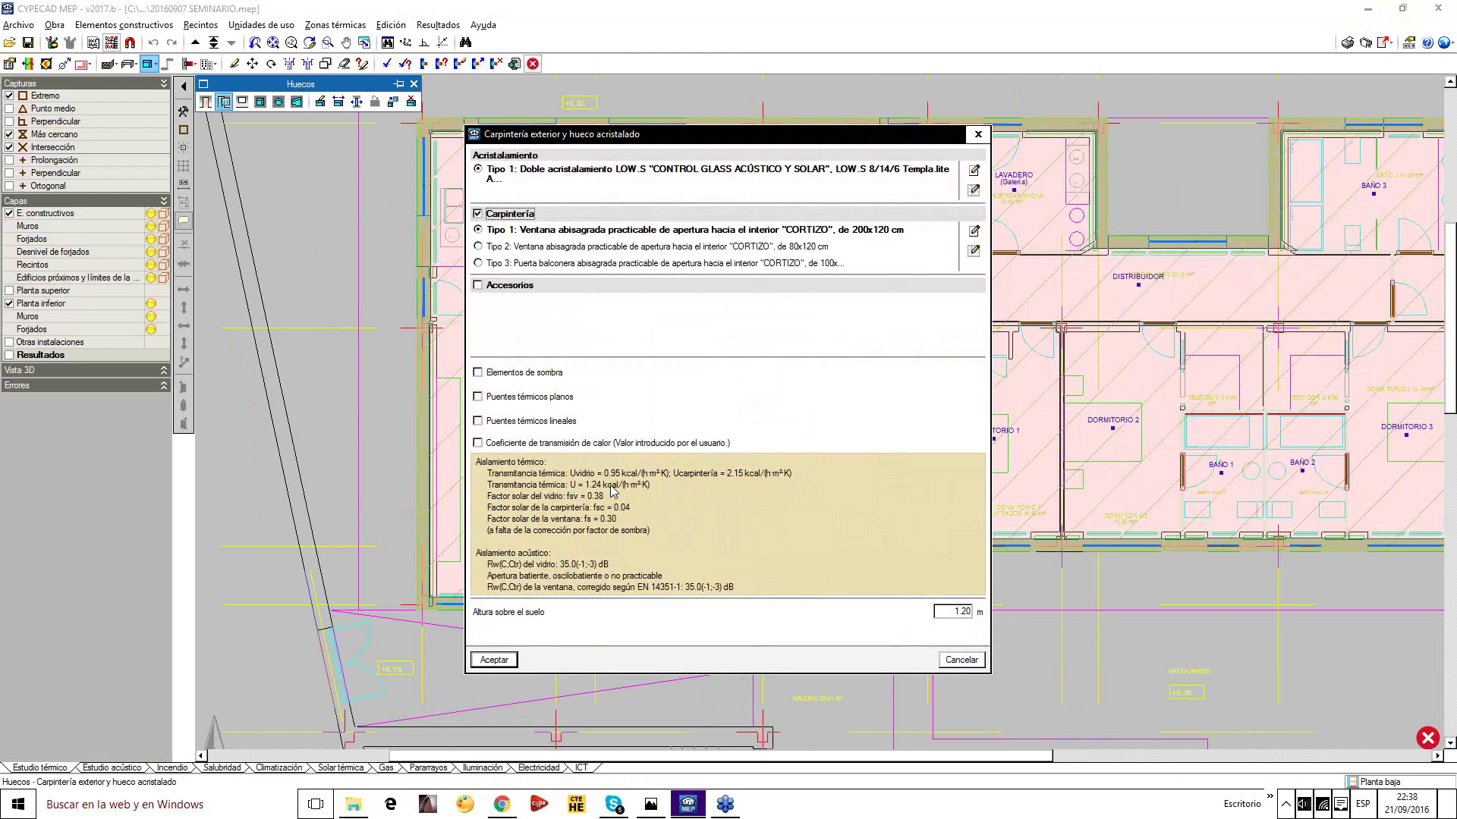
# Review the 200x120 cm CORTIZO window joinery, then convert its Generador de Precios description to a plain editable description
pyautogui.click(974, 232)
pyautogui.click(834, 338)
pyautogui.click(974, 250)
pyautogui.click(721, 218)
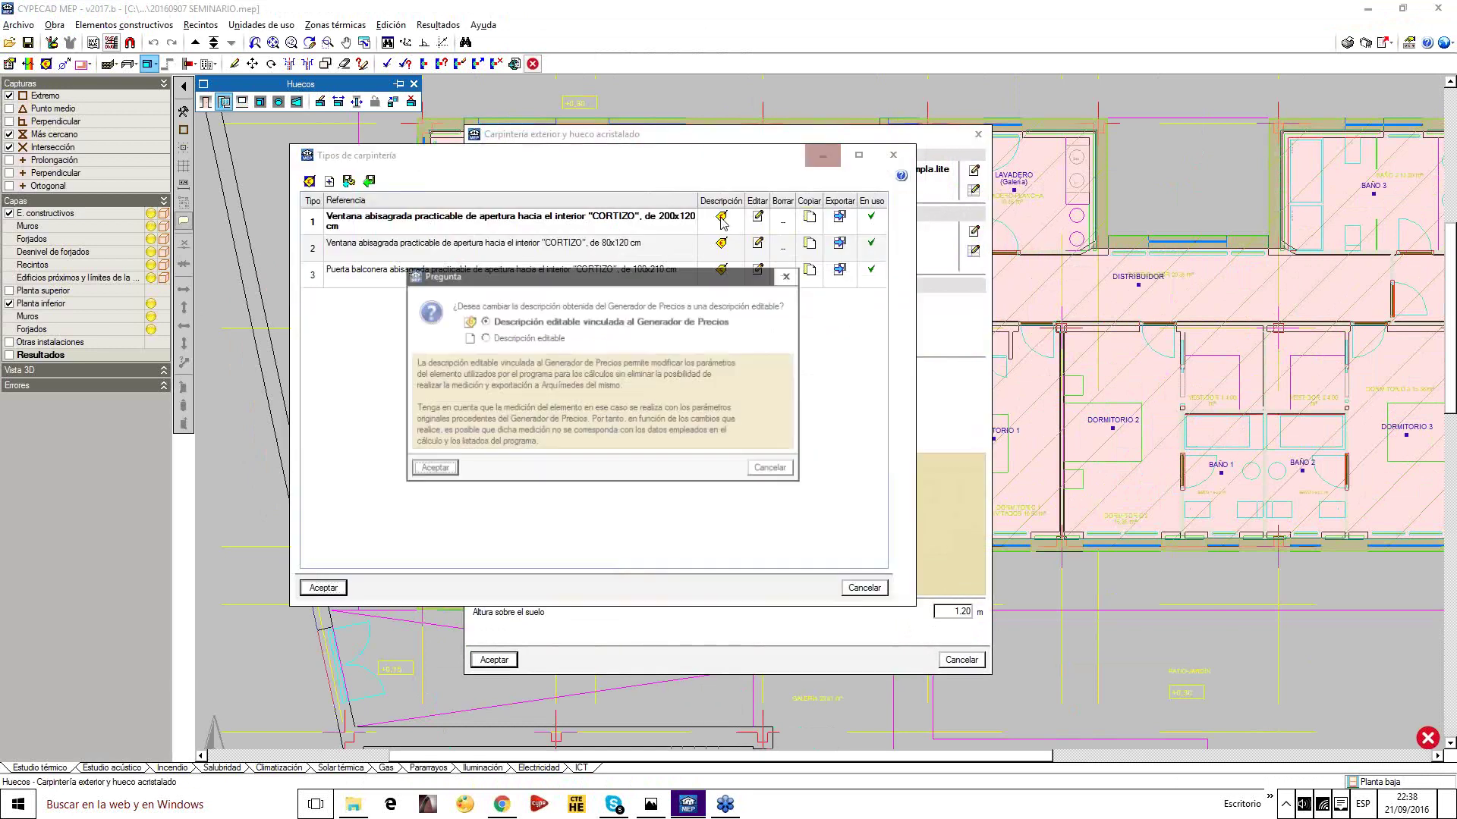
pyautogui.click(533, 339)
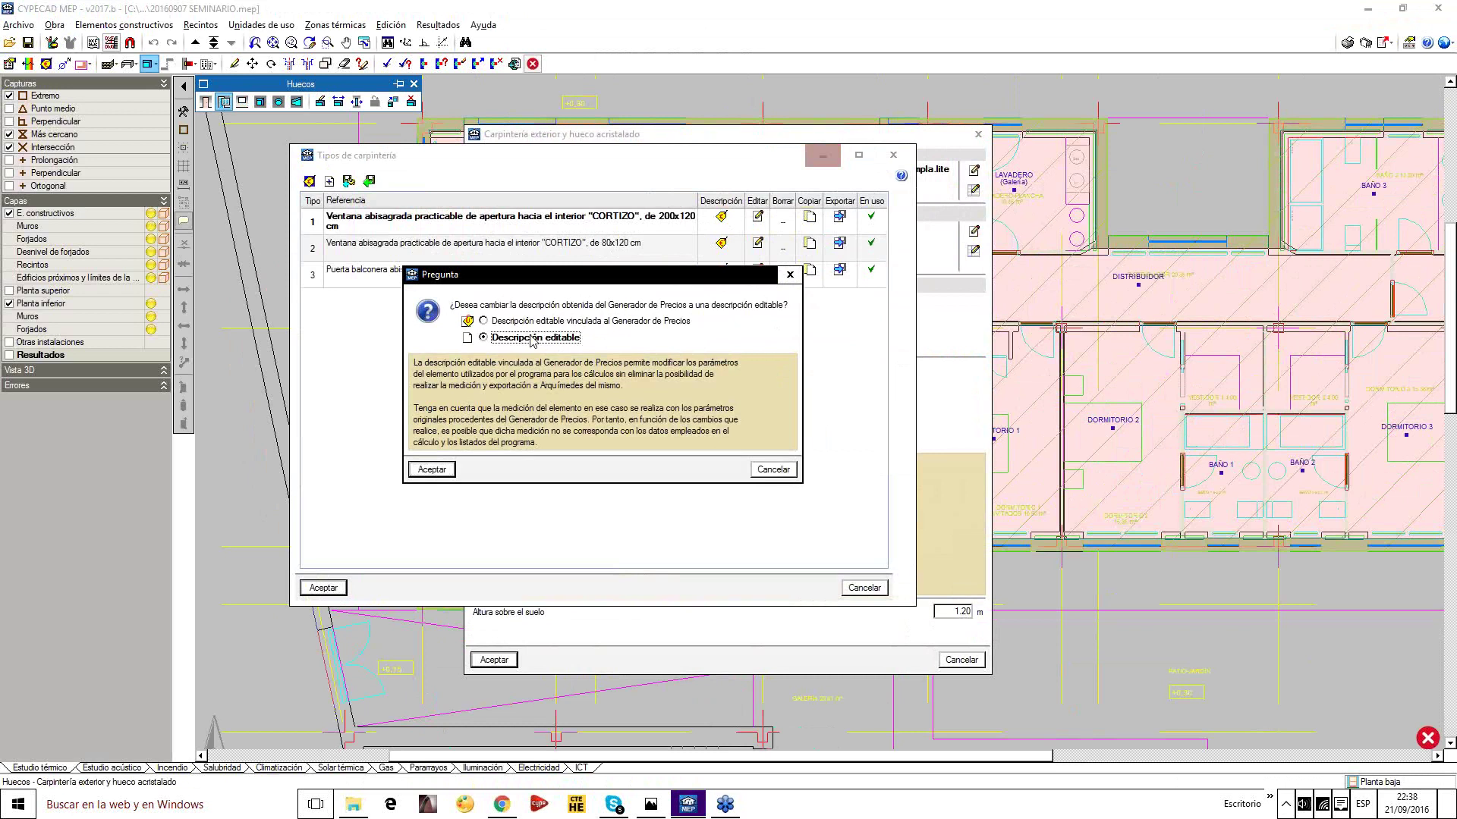
pyautogui.click(444, 474)
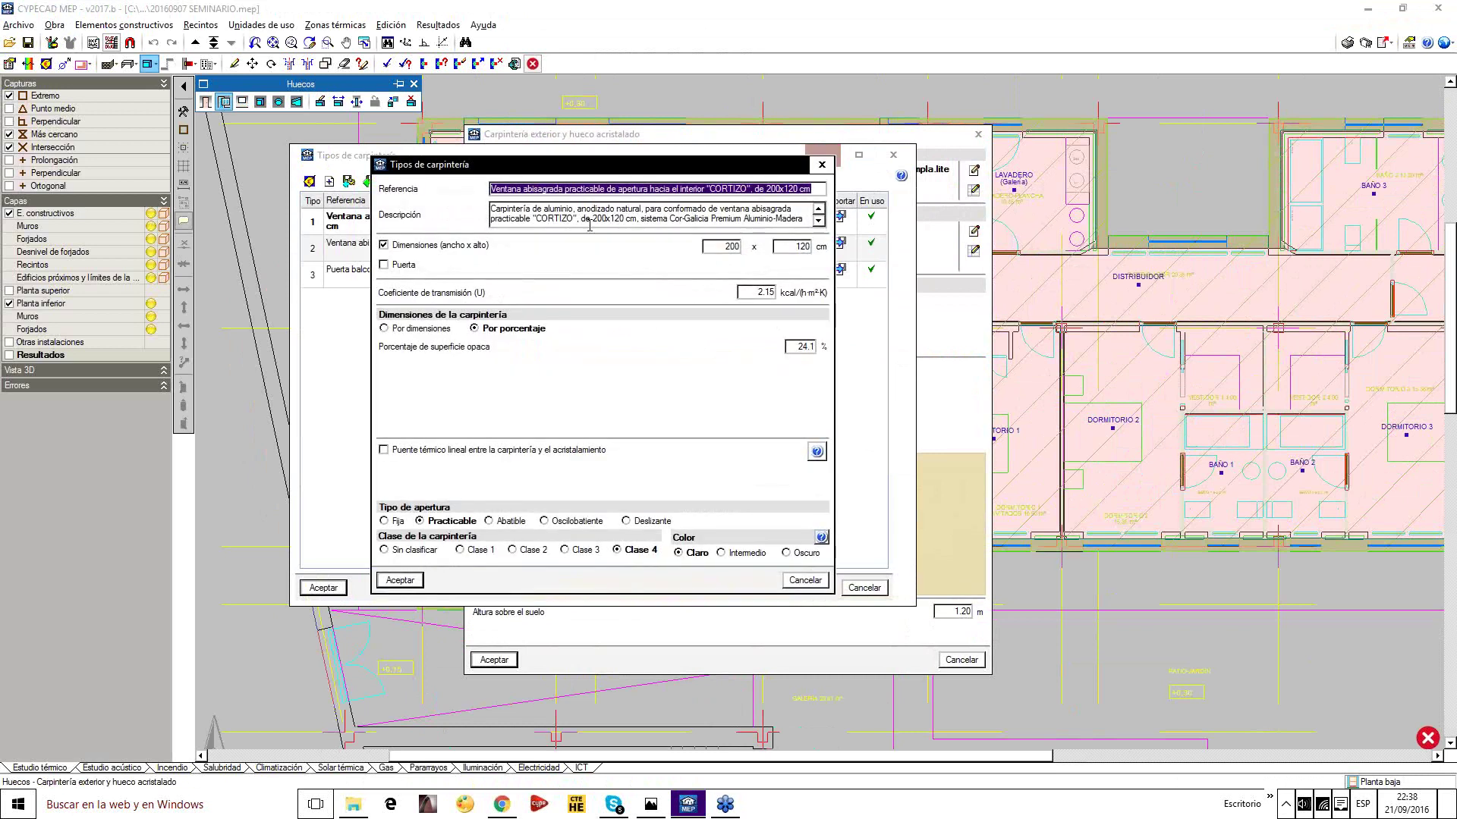
# Shorten the 200x120 cm window's reference to "Ventana abisagrada practicable." and use the same text as its description
pyautogui.click(606, 189)
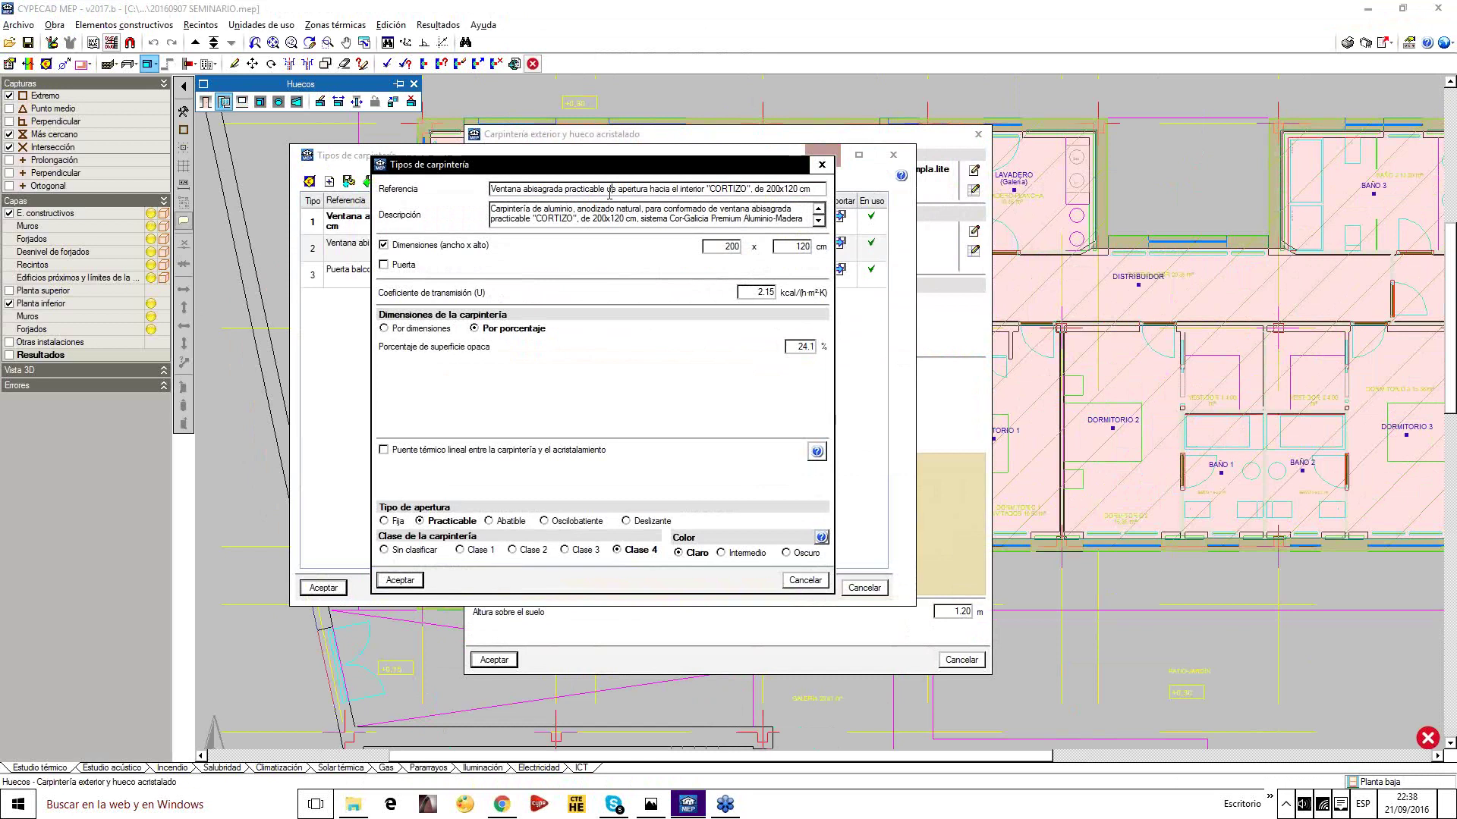
pyautogui.moveTo(605, 189); pyautogui.dragTo(811, 190)
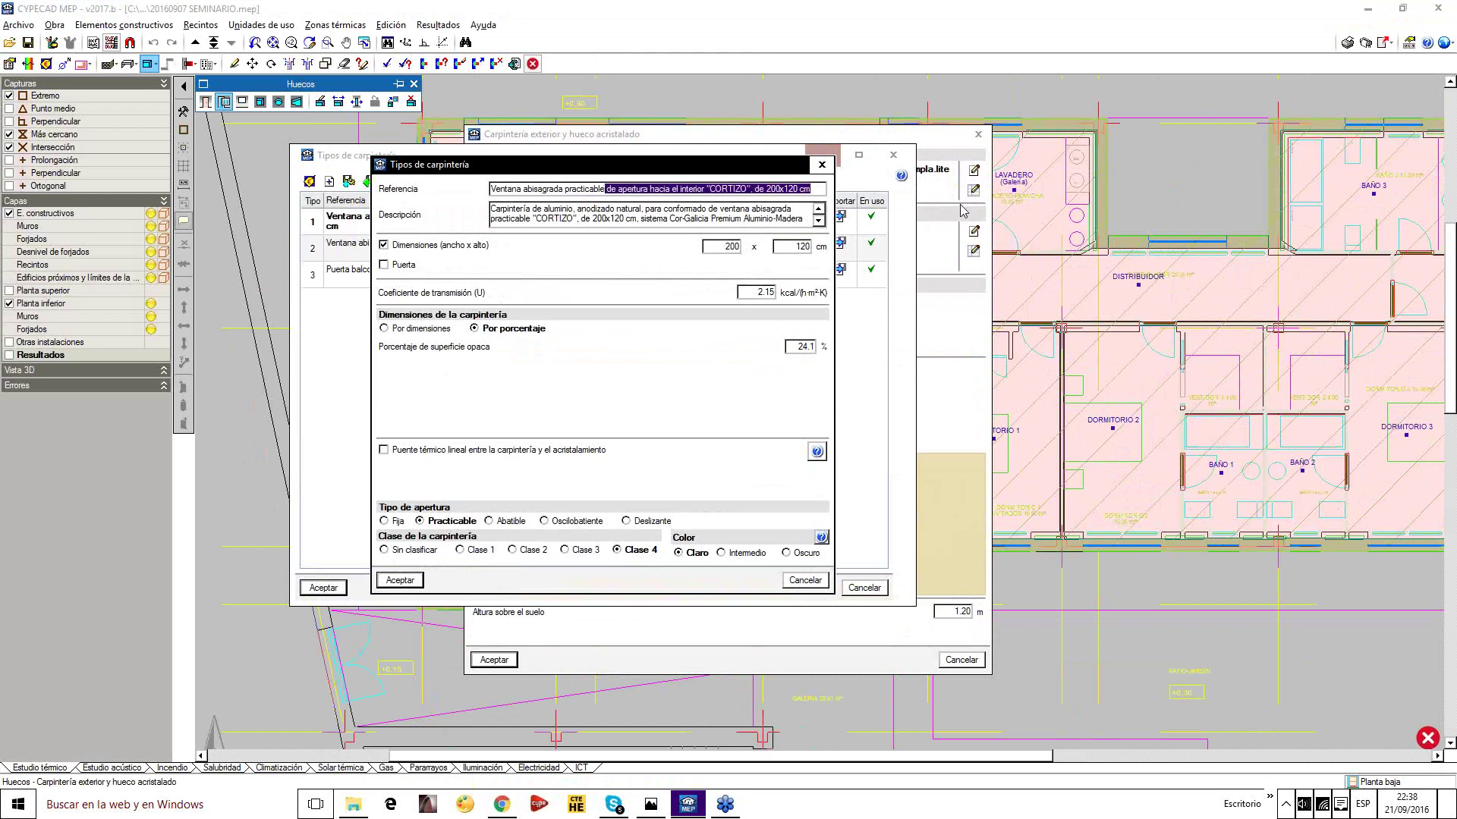
pyautogui.press('BackSpace')
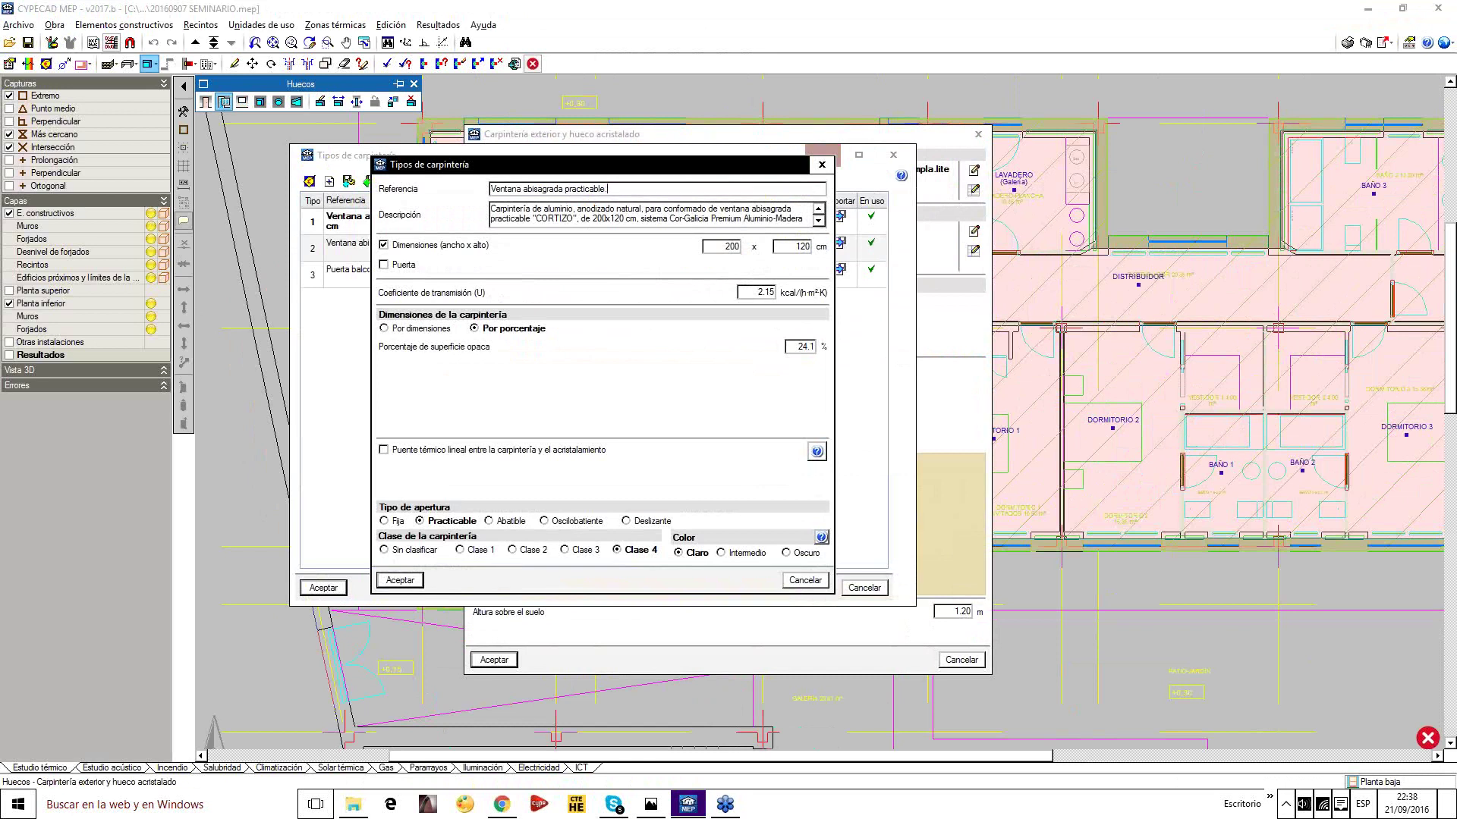
pyautogui.hotkey('ctrl', 'a')
pyautogui.hotkey('ctrl', 'c')
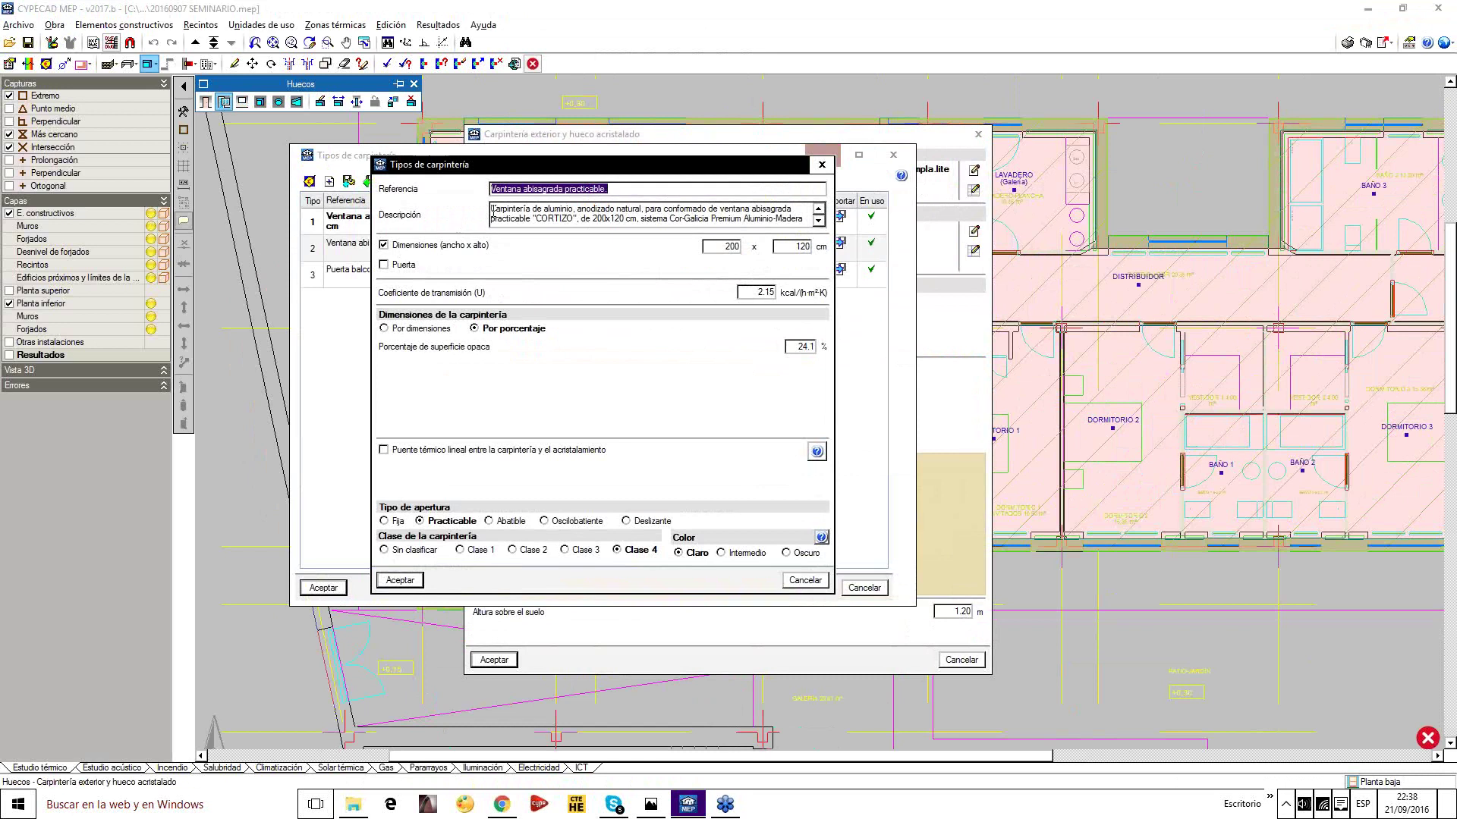
pyautogui.press('Tab')
pyautogui.hotkey('ctrl', 'v')
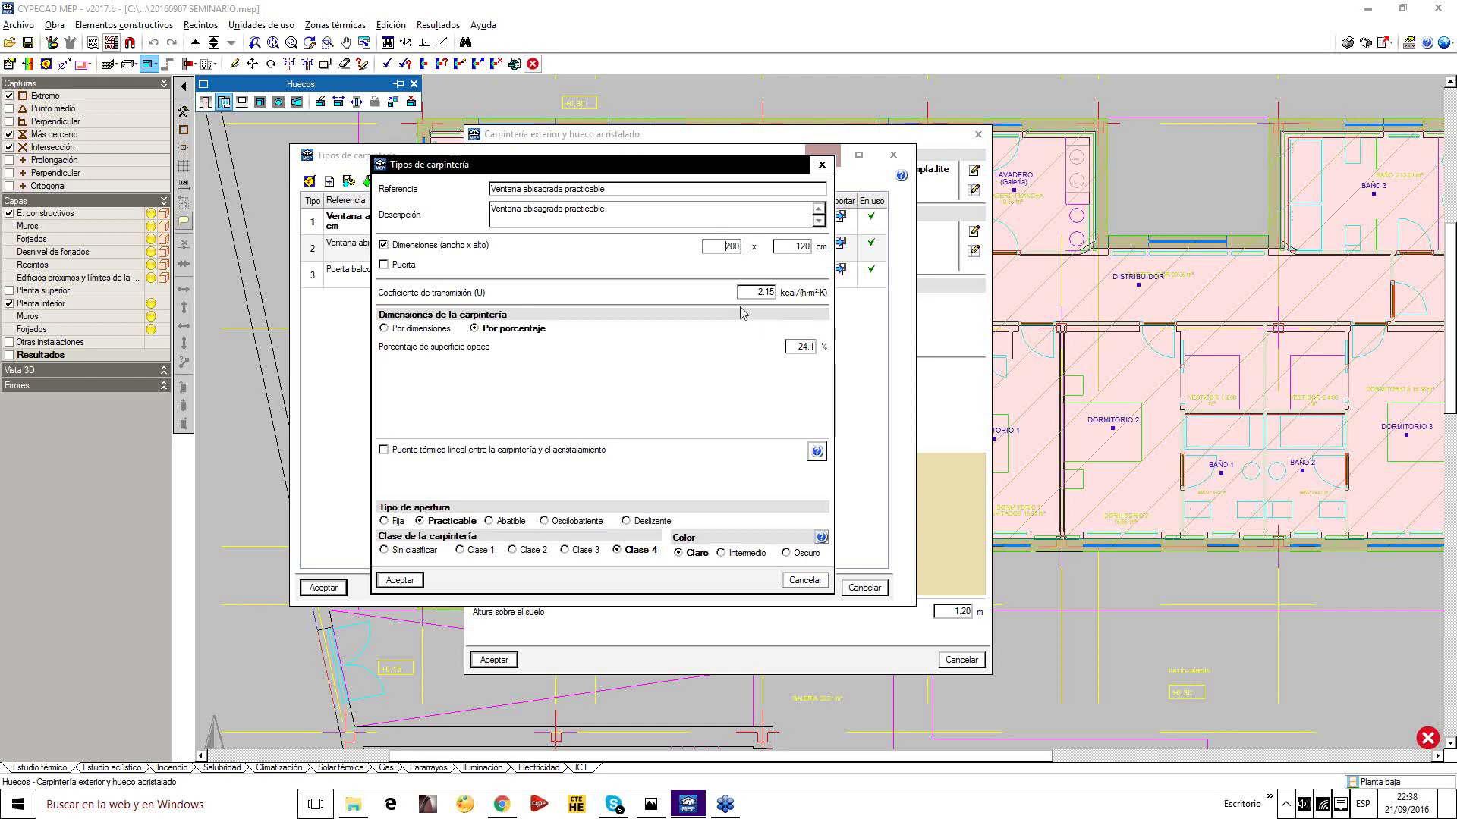
# Set the 200x120 cm window's transmission coefficient (U) to 1.1 kcal/(h·m²·K) and accept the joinery type
pyautogui.doubleClick(761, 293)
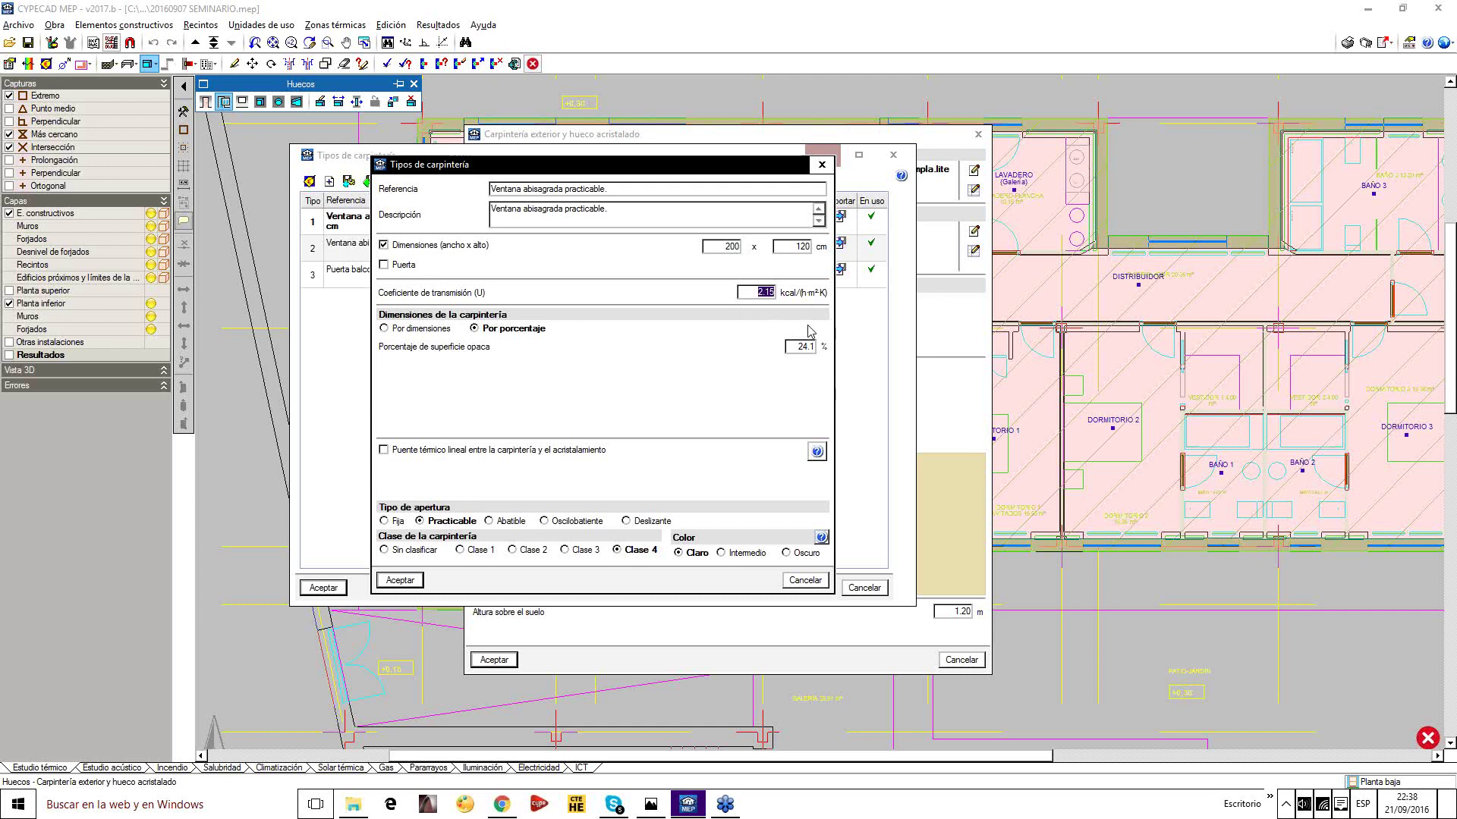
pyautogui.write('1.1')
pyautogui.click(387, 580)
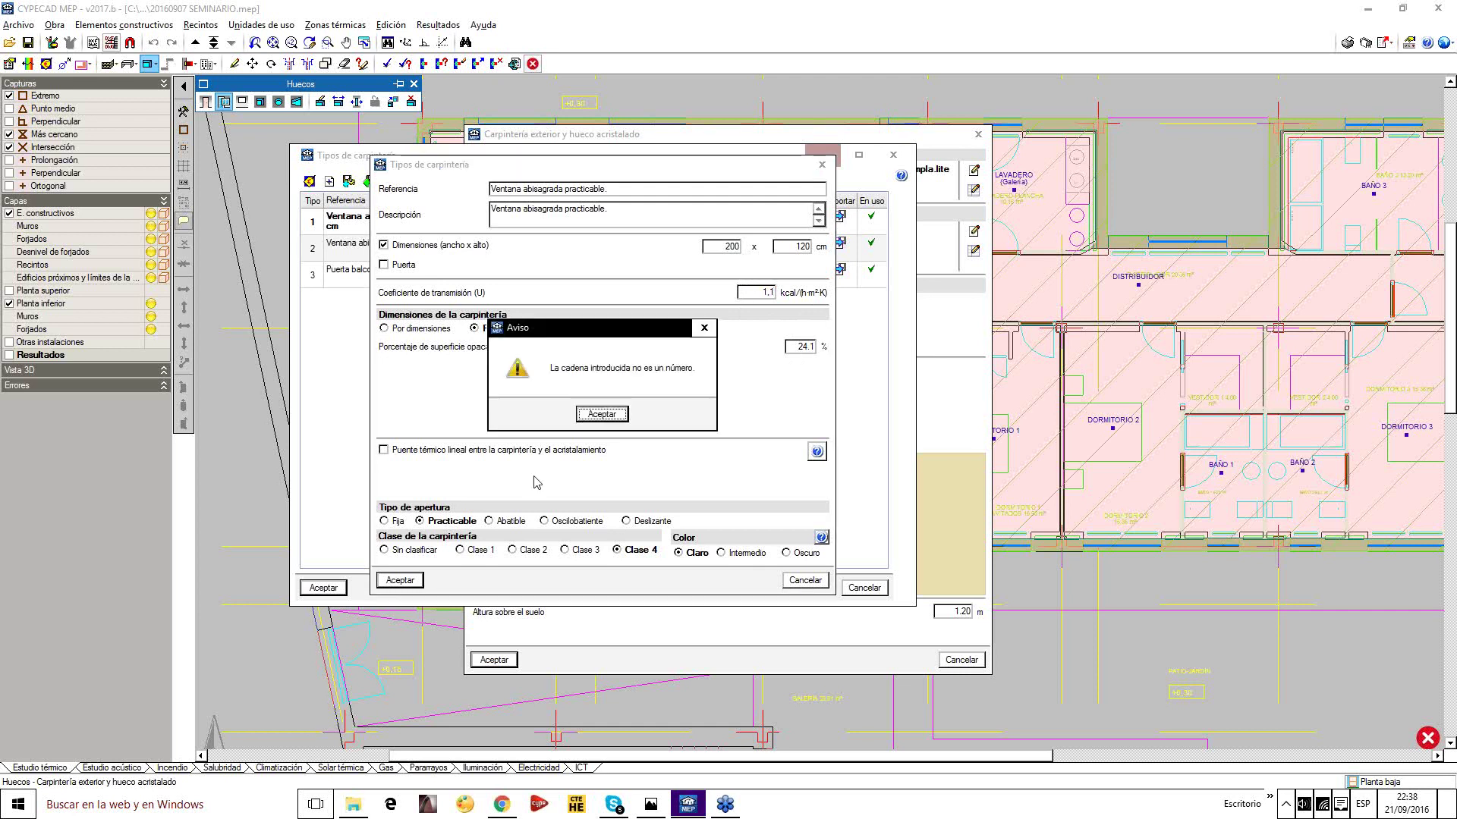
pyautogui.click(613, 415)
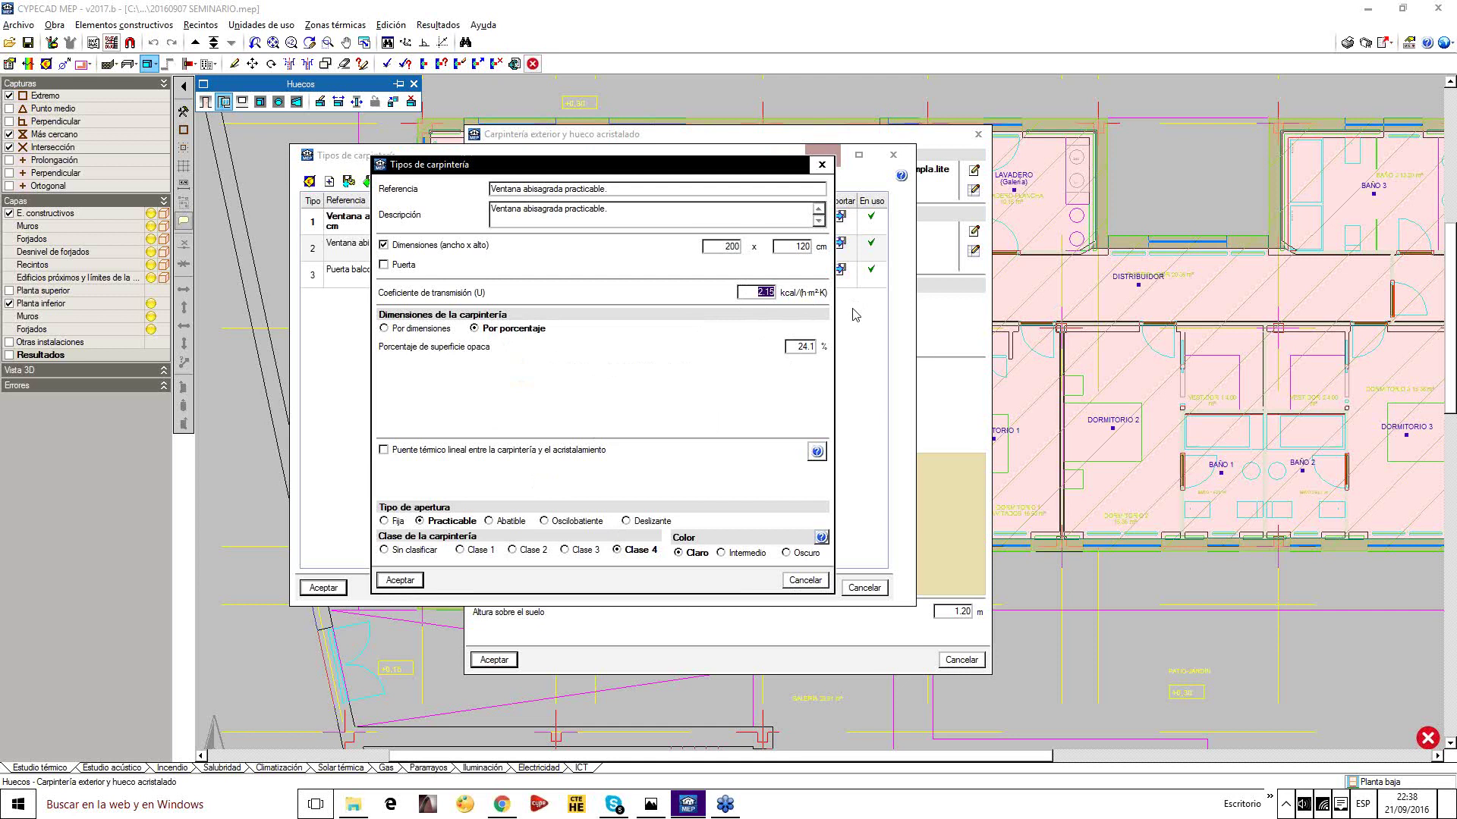
pyautogui.write('1.1')
pyautogui.click(400, 580)
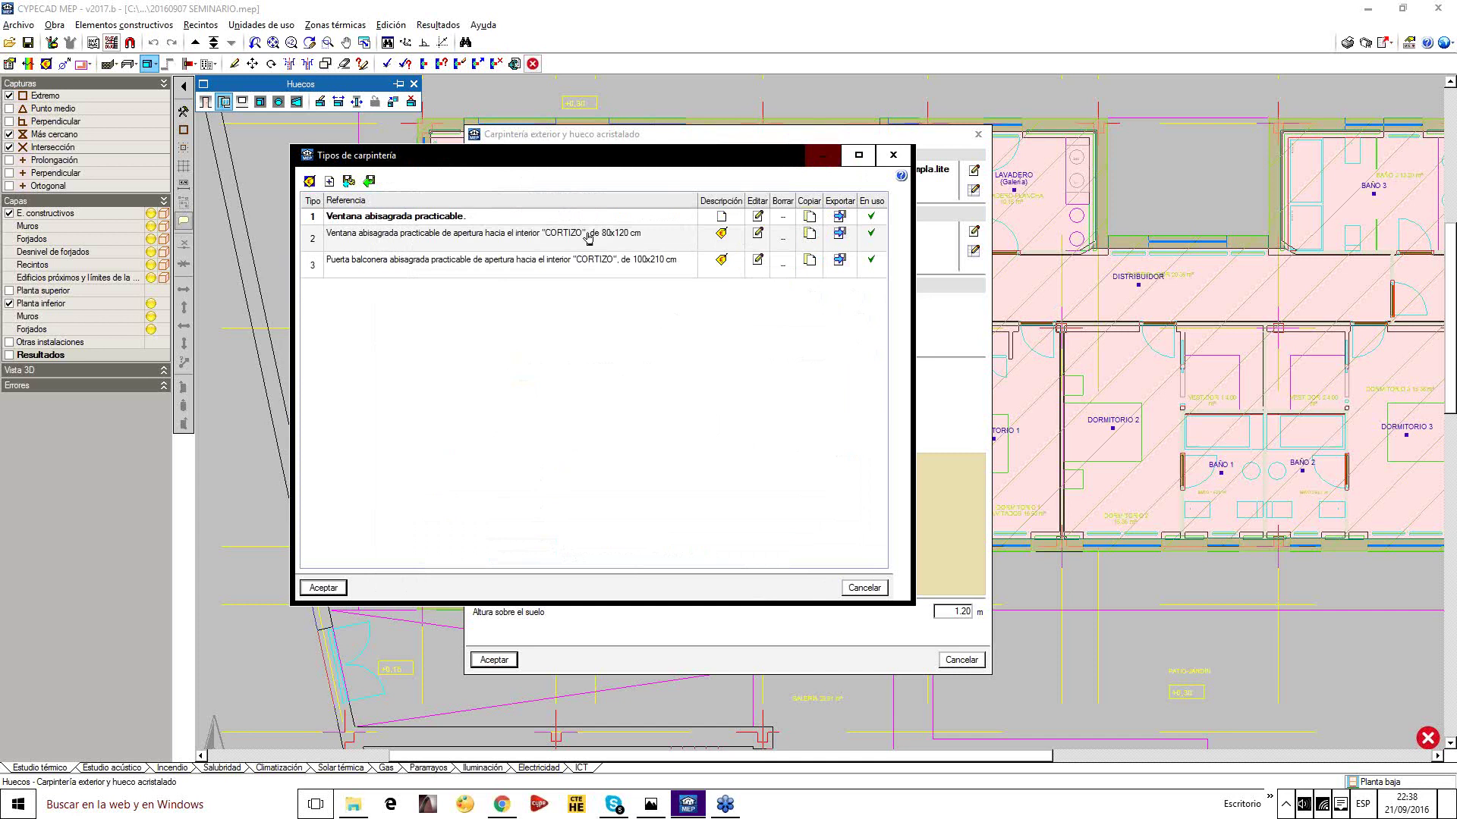
# Convert the 80x120 cm CORTIZO window to an editable description and set its reference to "Ventana abisagrada practicable"
pyautogui.click(722, 239)
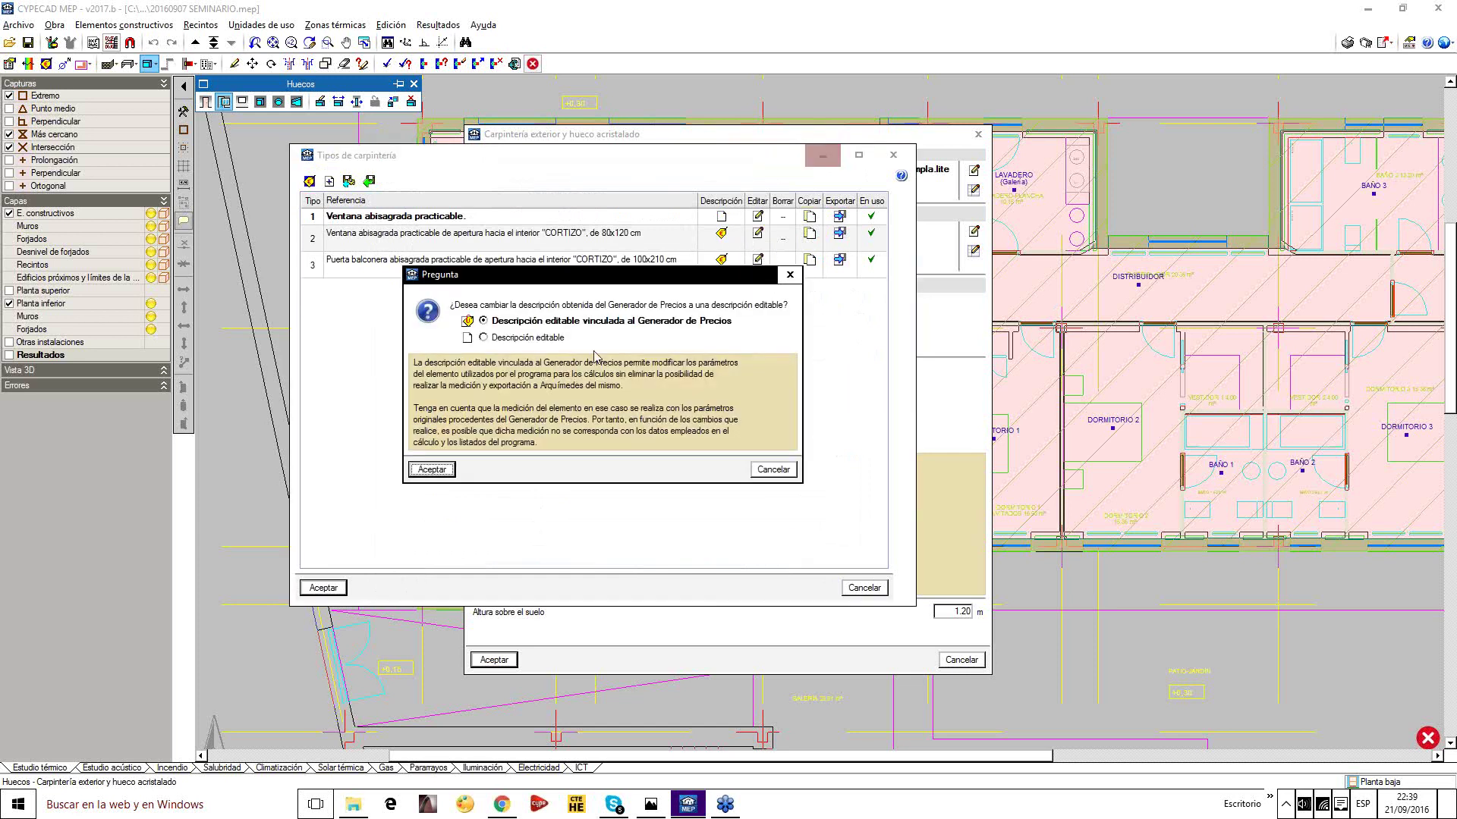
pyautogui.click(543, 338)
pyautogui.click(440, 470)
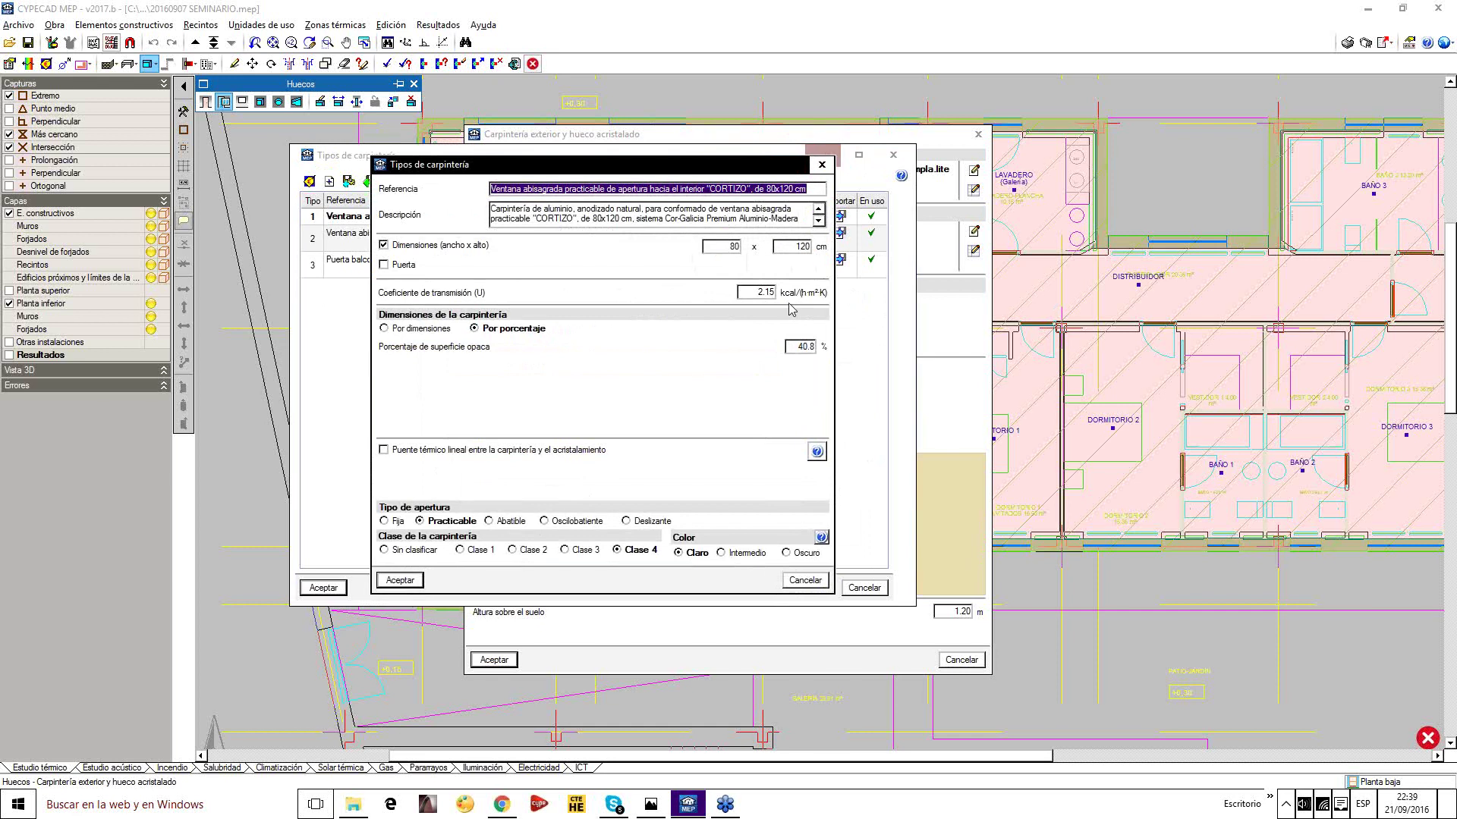
pyautogui.click(618, 189)
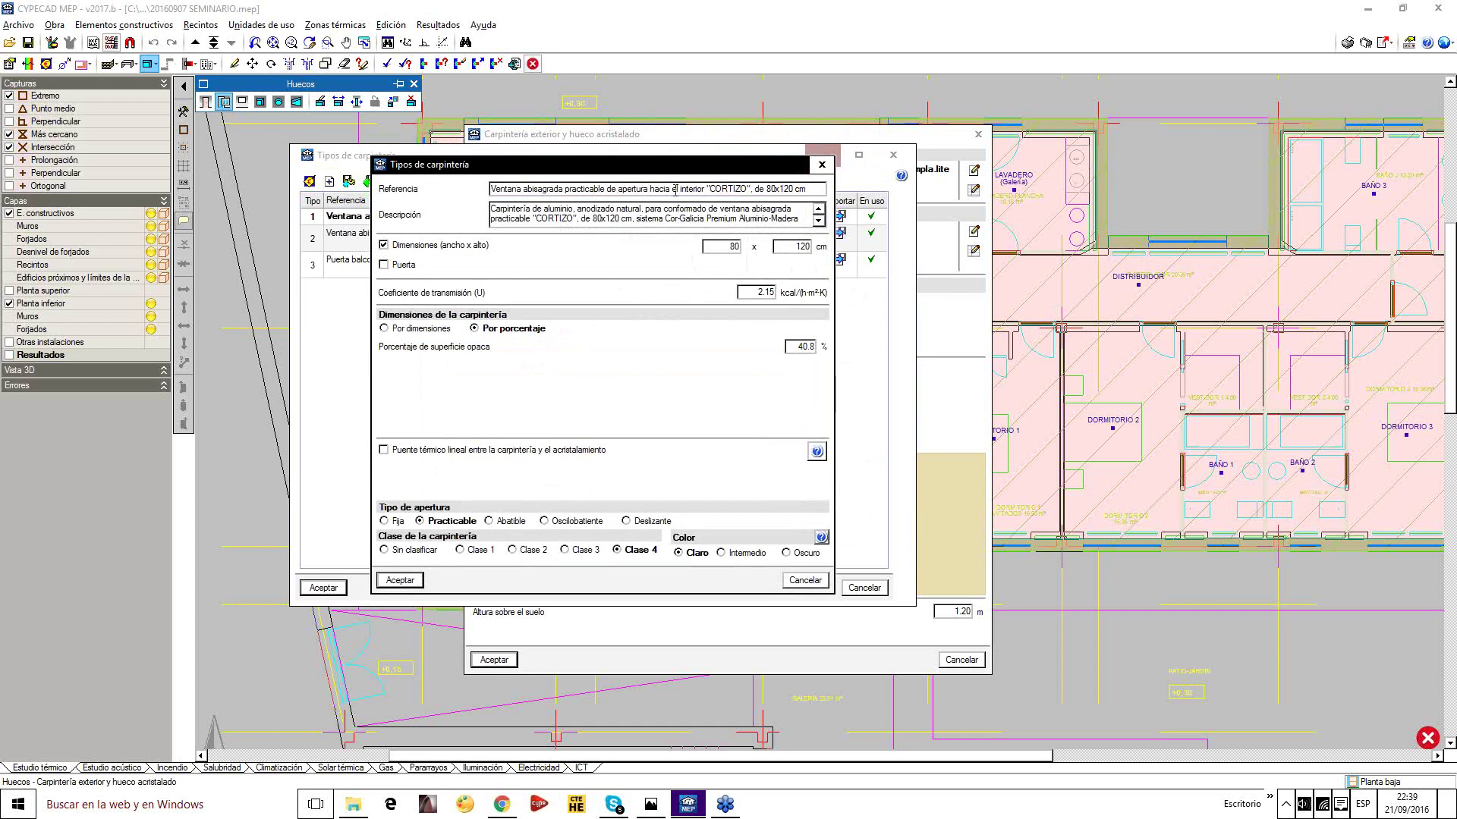
pyautogui.moveTo(606, 189); pyautogui.dragTo(239, 223)
pyautogui.hotkey('ctrl', 'c')
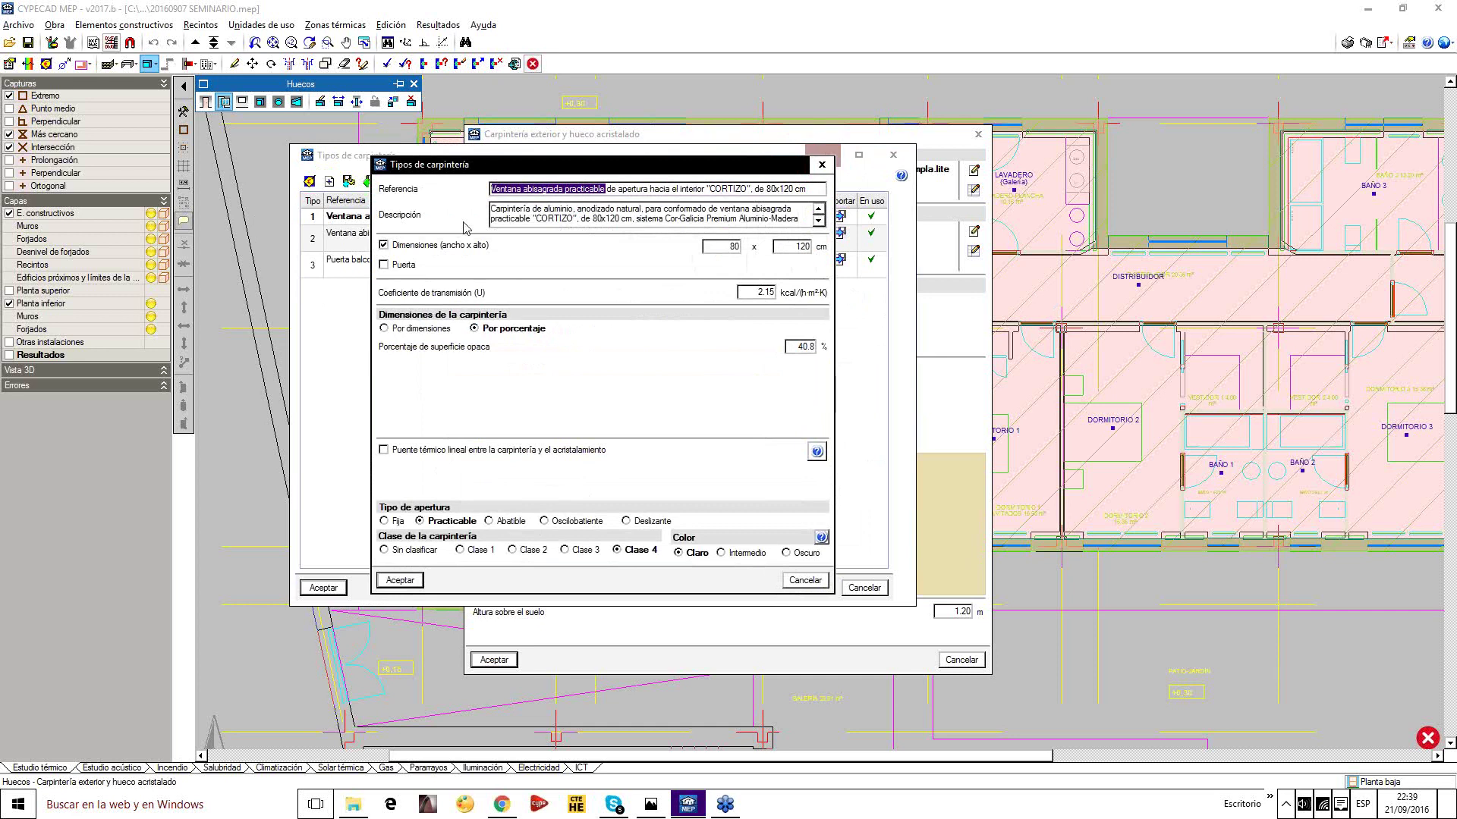
pyautogui.click(584, 189)
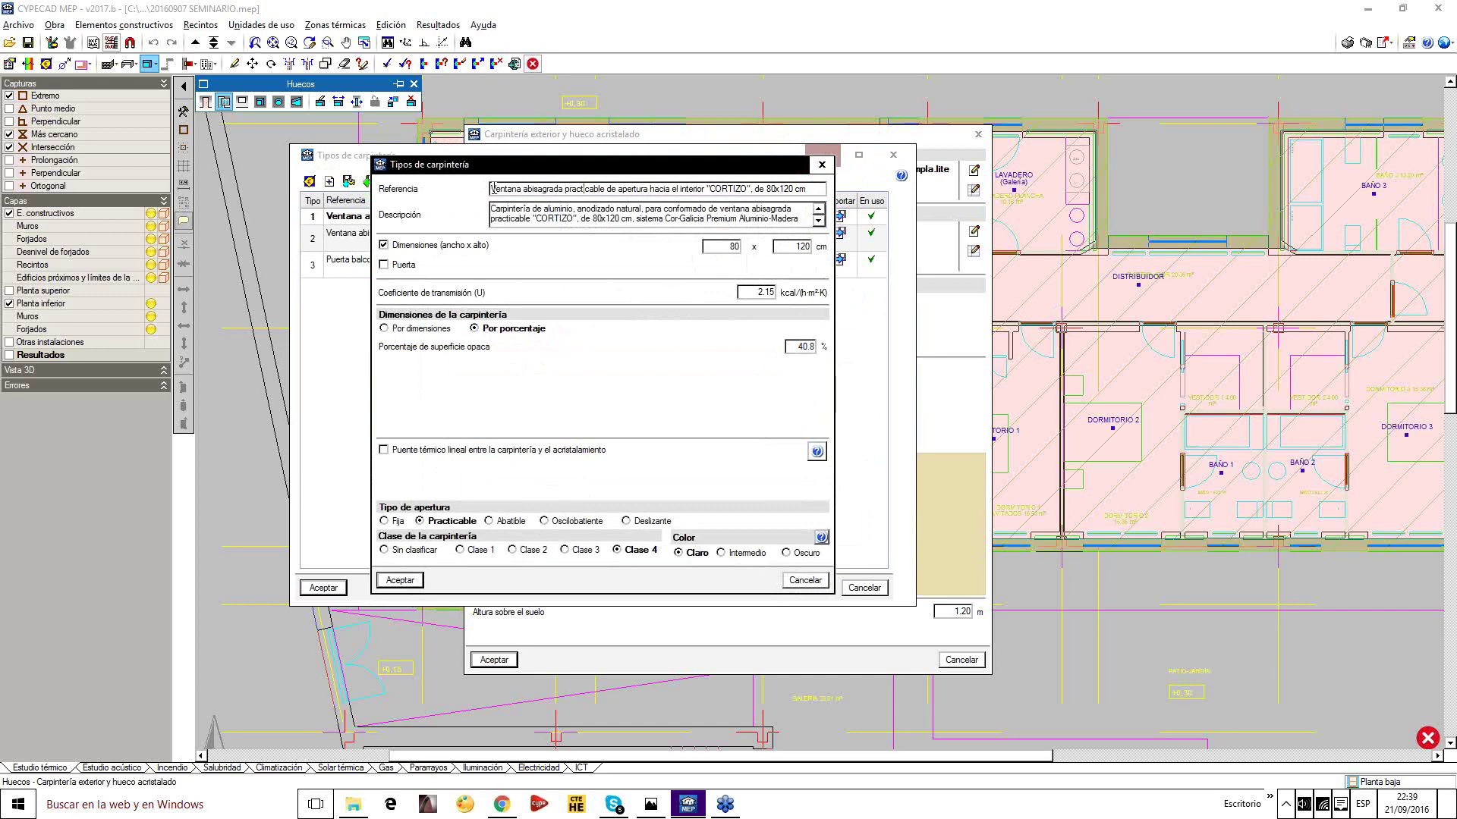
pyautogui.hotkey('ctrl', 'a')
pyautogui.hotkey('ctrl', 'v')
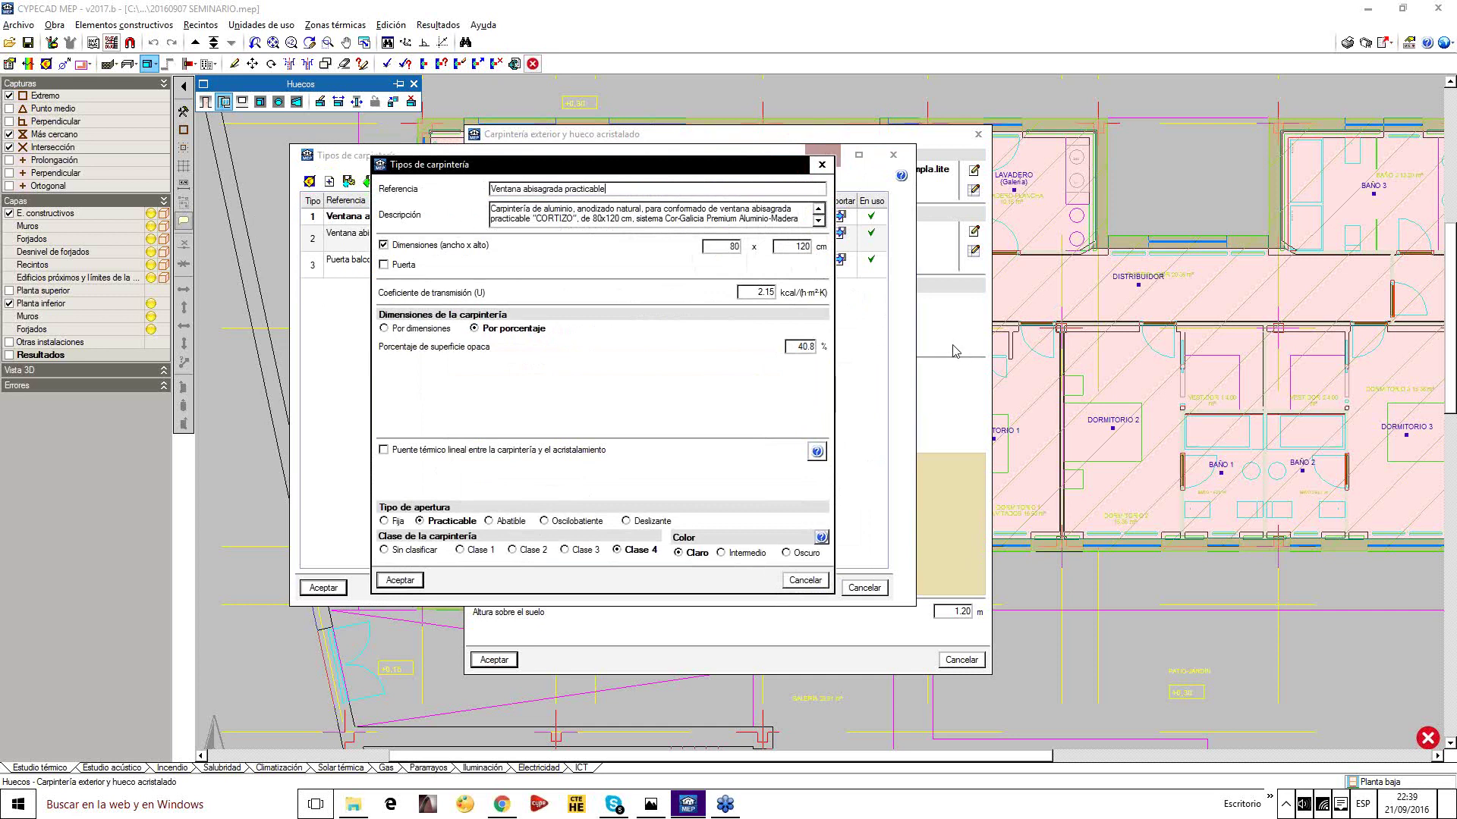
# Replace the 80x120 cm window's description with "Ventana abisagrada practicable" and set its transmission coefficient to 1.10 kcal/(h·m²·K)
pyautogui.click(493, 208)
pyautogui.hotkey('ctrl', 'a')
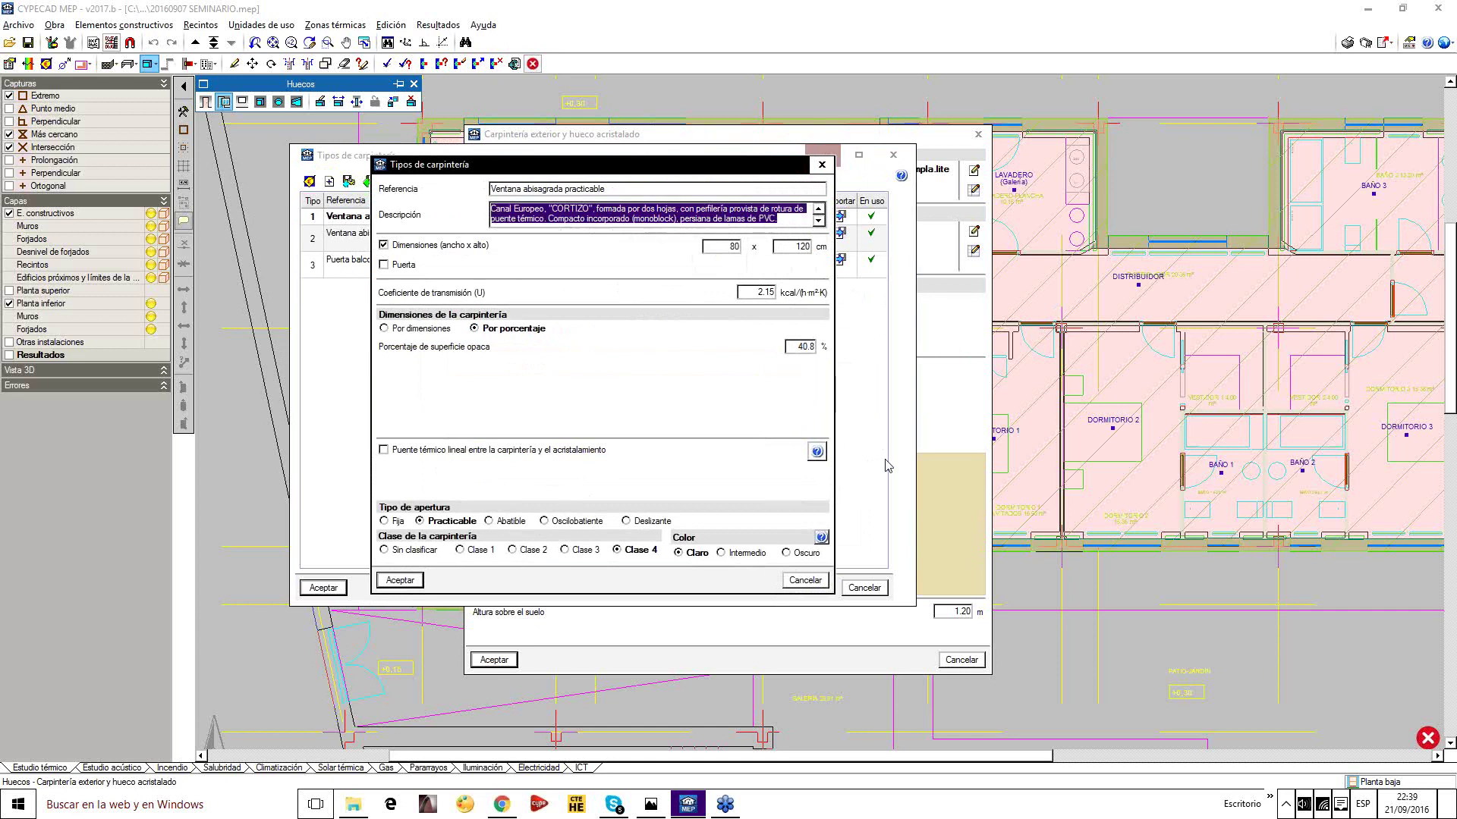
pyautogui.hotkey('ctrl', 'v')
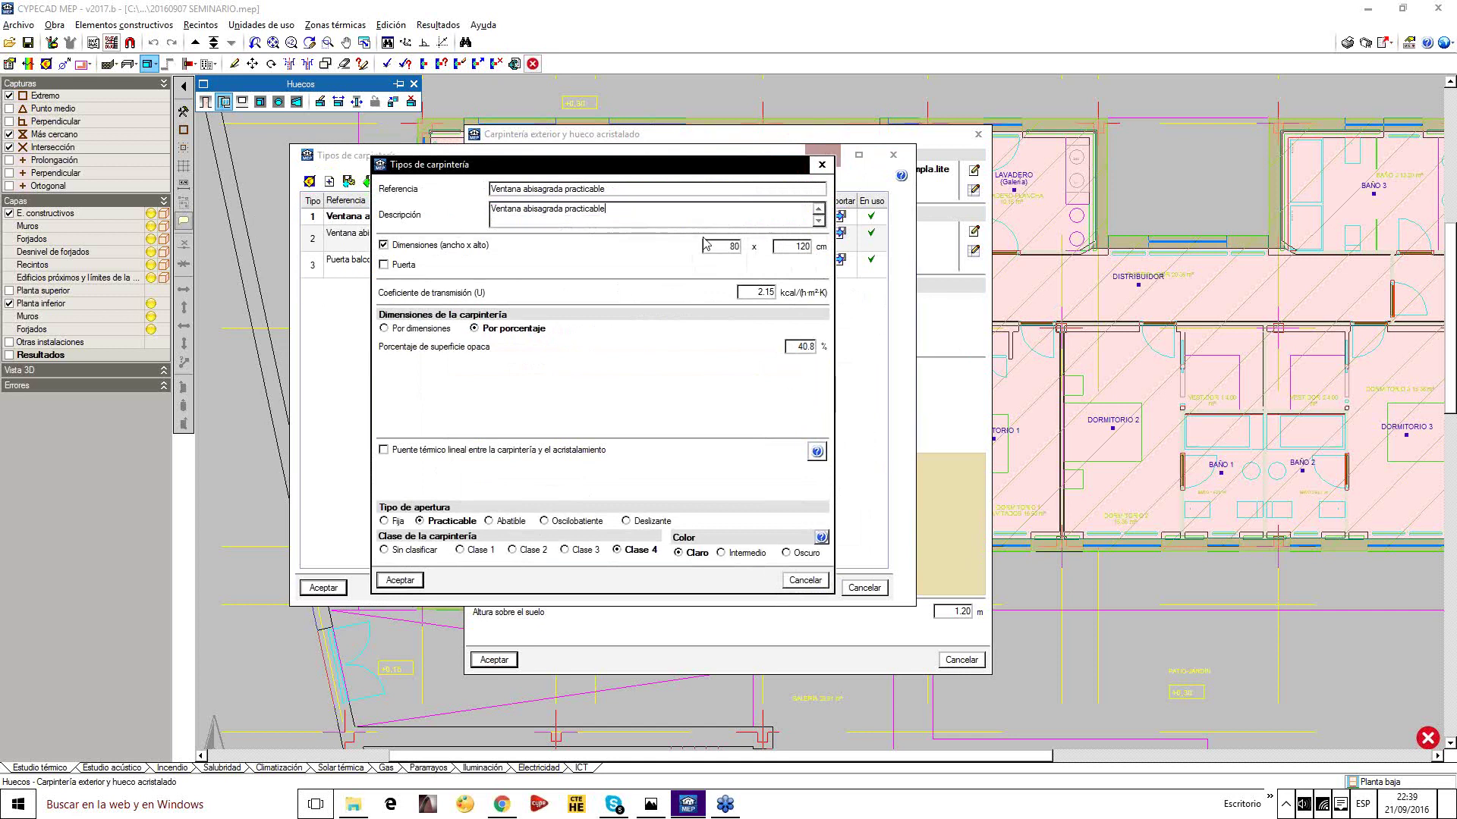
pyautogui.doubleClick(761, 293)
pyautogui.write('1')
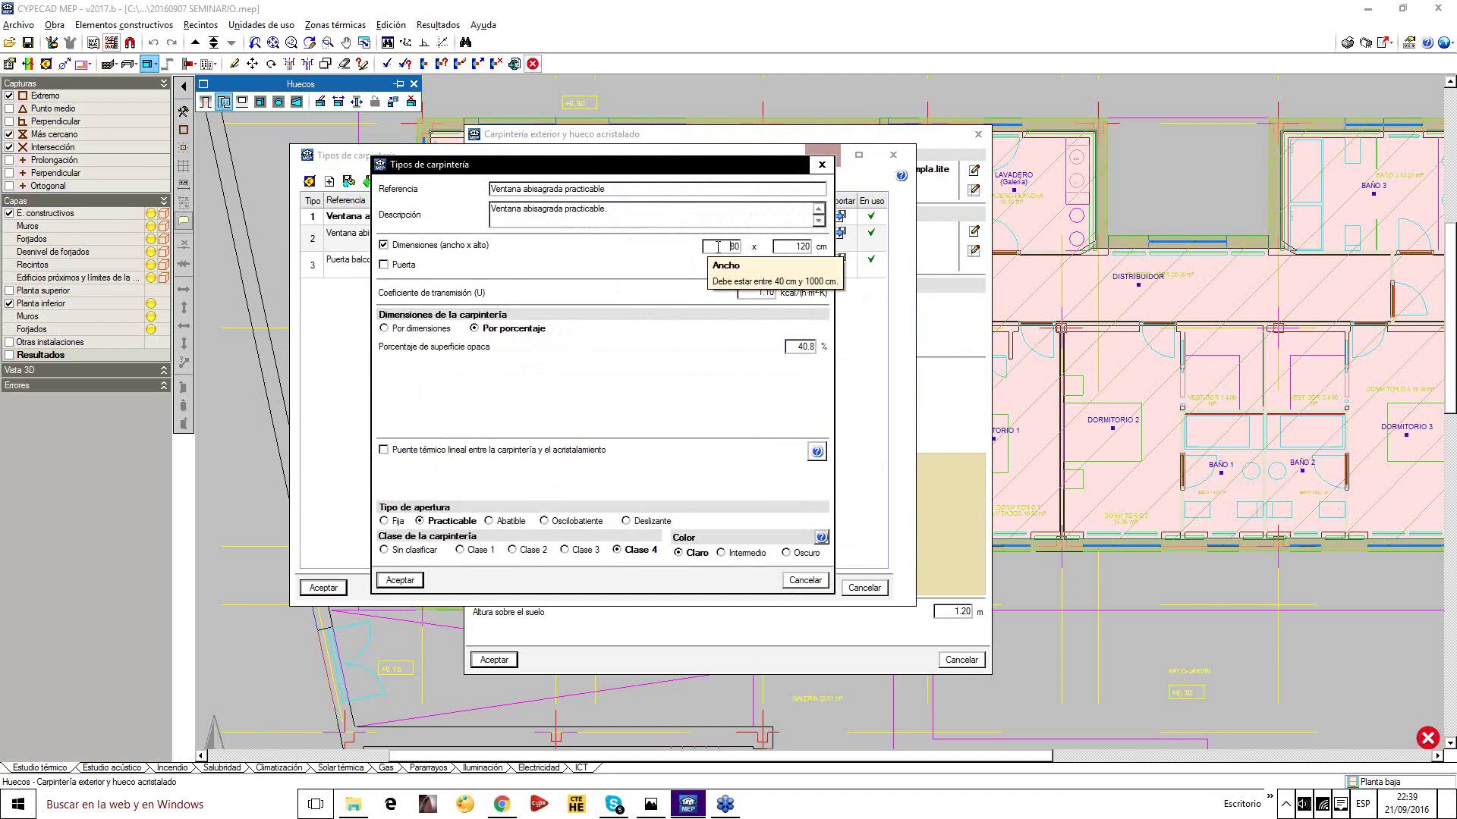
pyautogui.click(400, 579)
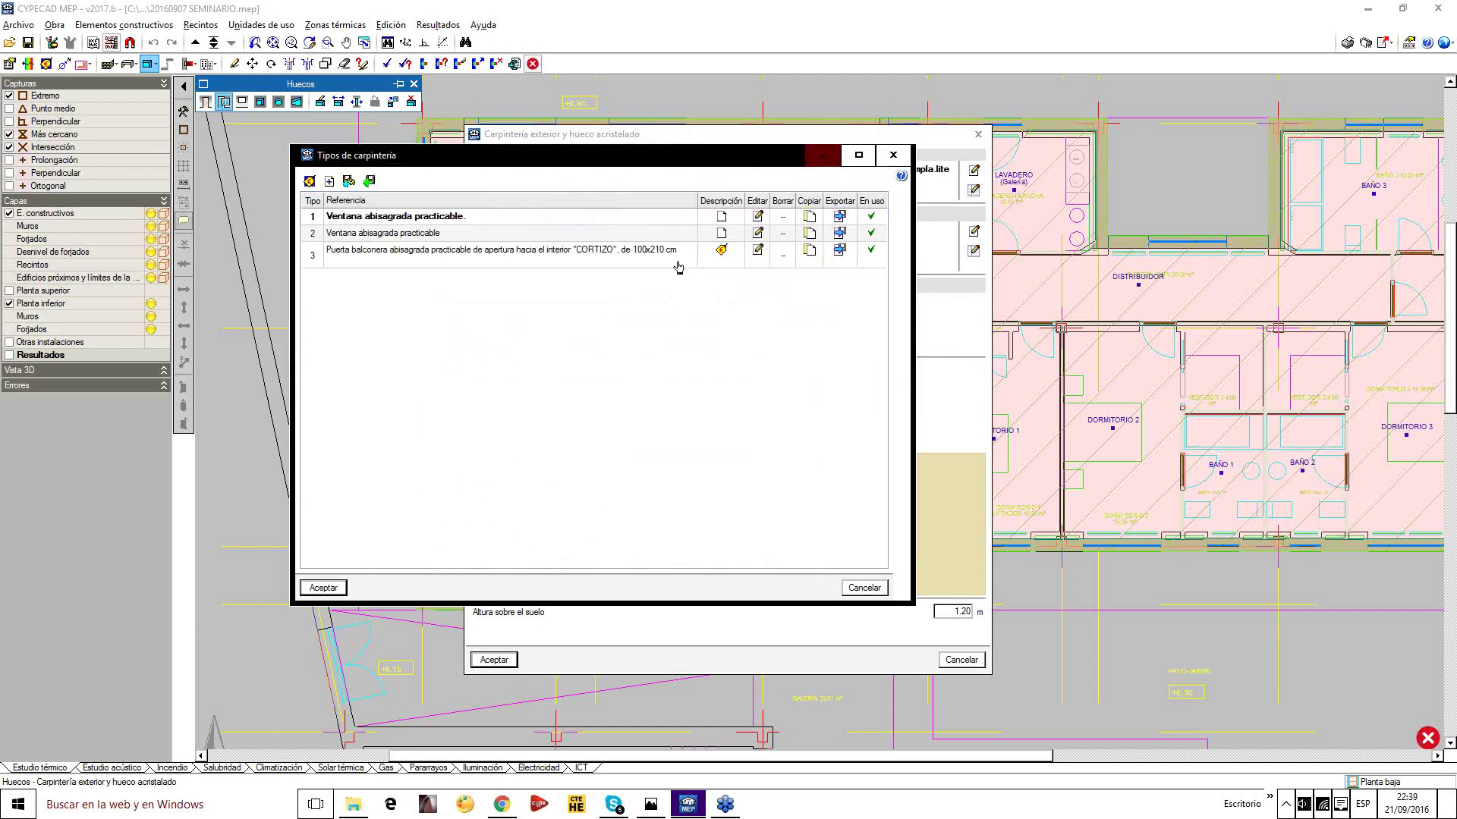
# Convert the 100x210 cm CORTIZO balcony door to an editable description and set its reference to "Puerta balconera abisagrada"
pyautogui.click(721, 249)
pyautogui.click(484, 337)
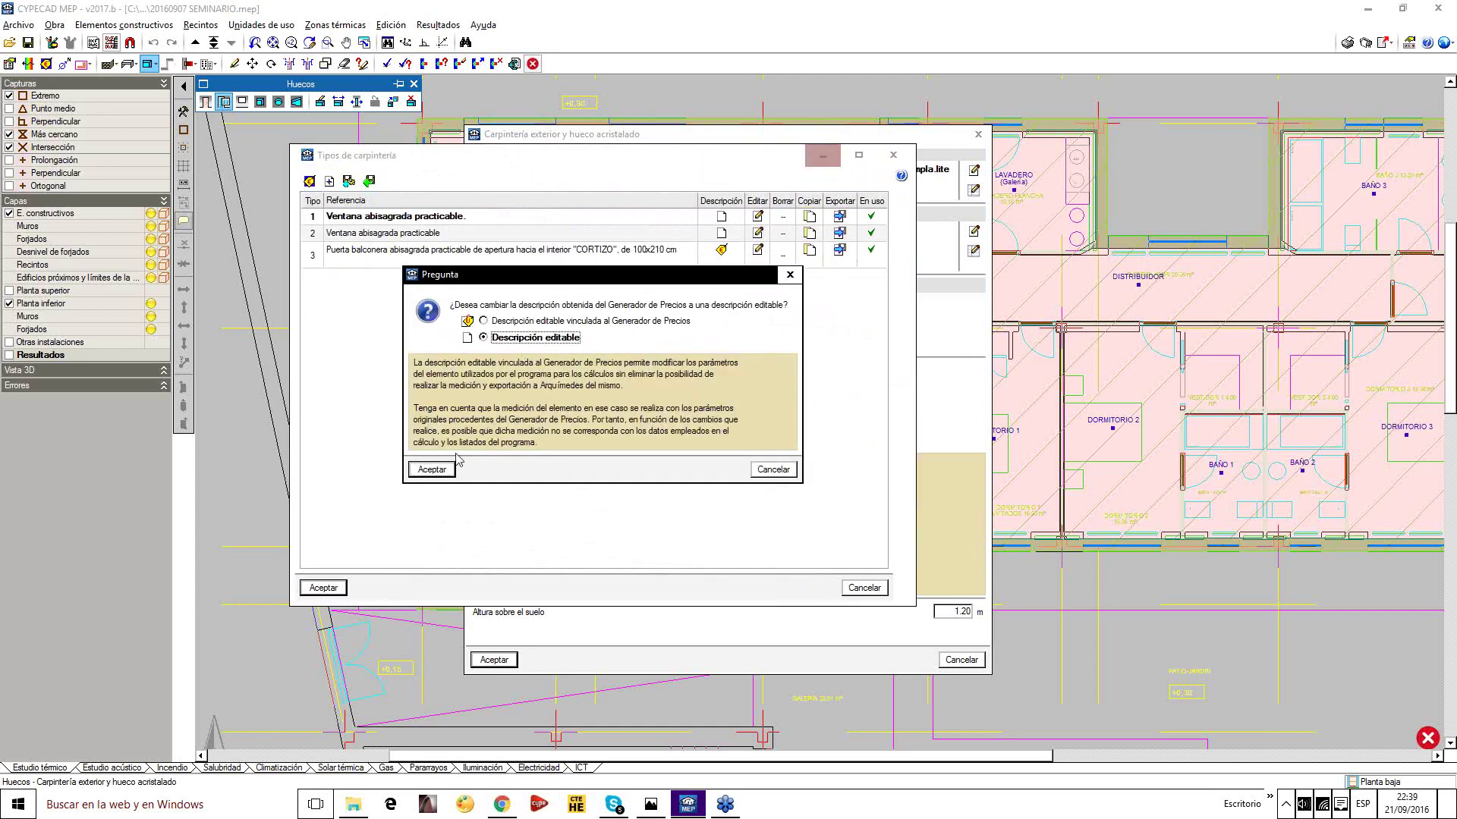
pyautogui.click(432, 469)
pyautogui.click(568, 188)
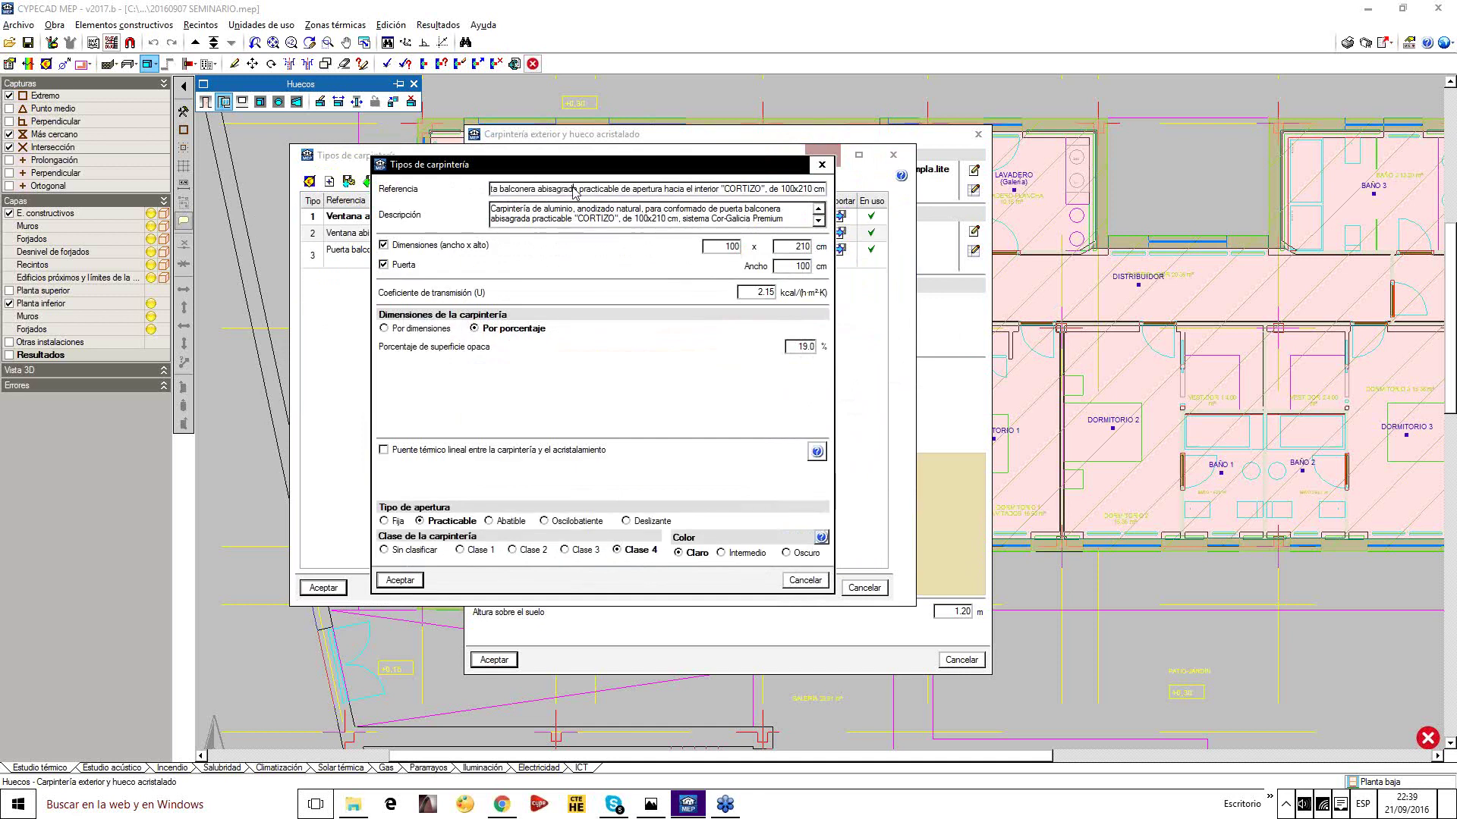
pyautogui.hotkey('shift', 'Home')
pyautogui.hotkey('ctrl', 'c')
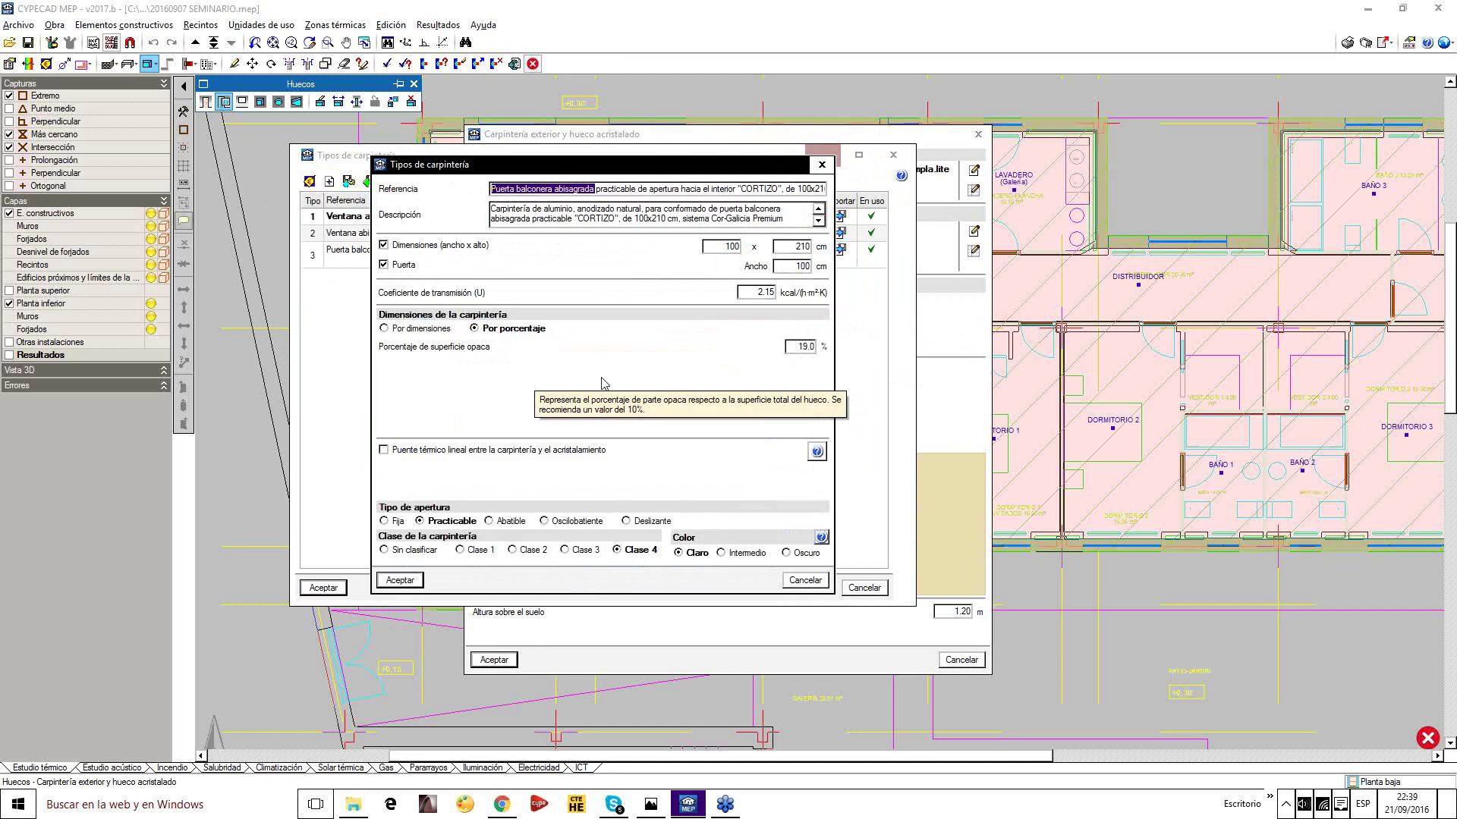
pyautogui.press('Home')
pyautogui.hotkey('shift', 'End')
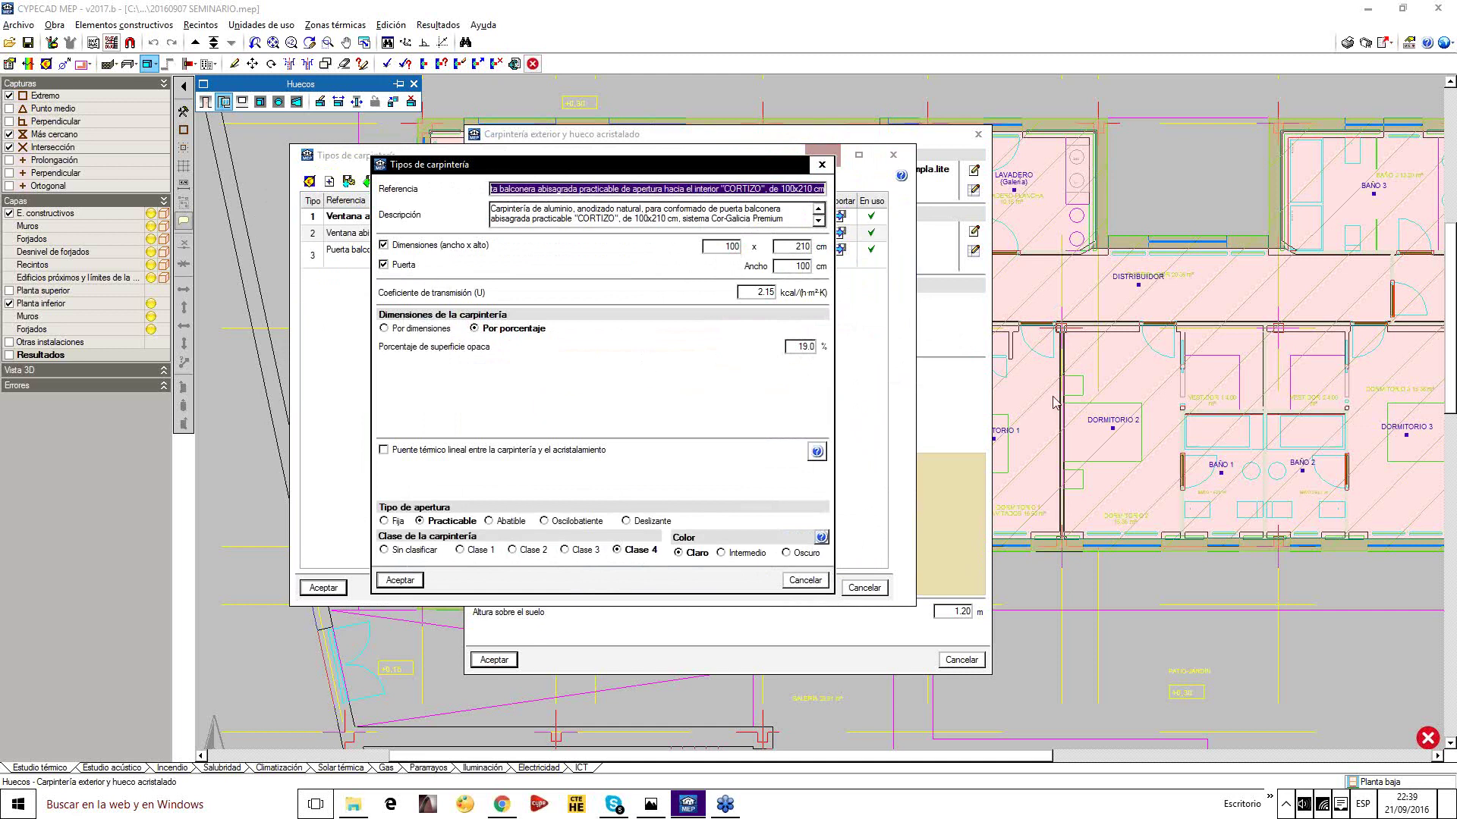
pyautogui.hotkey('ctrl', 'v')
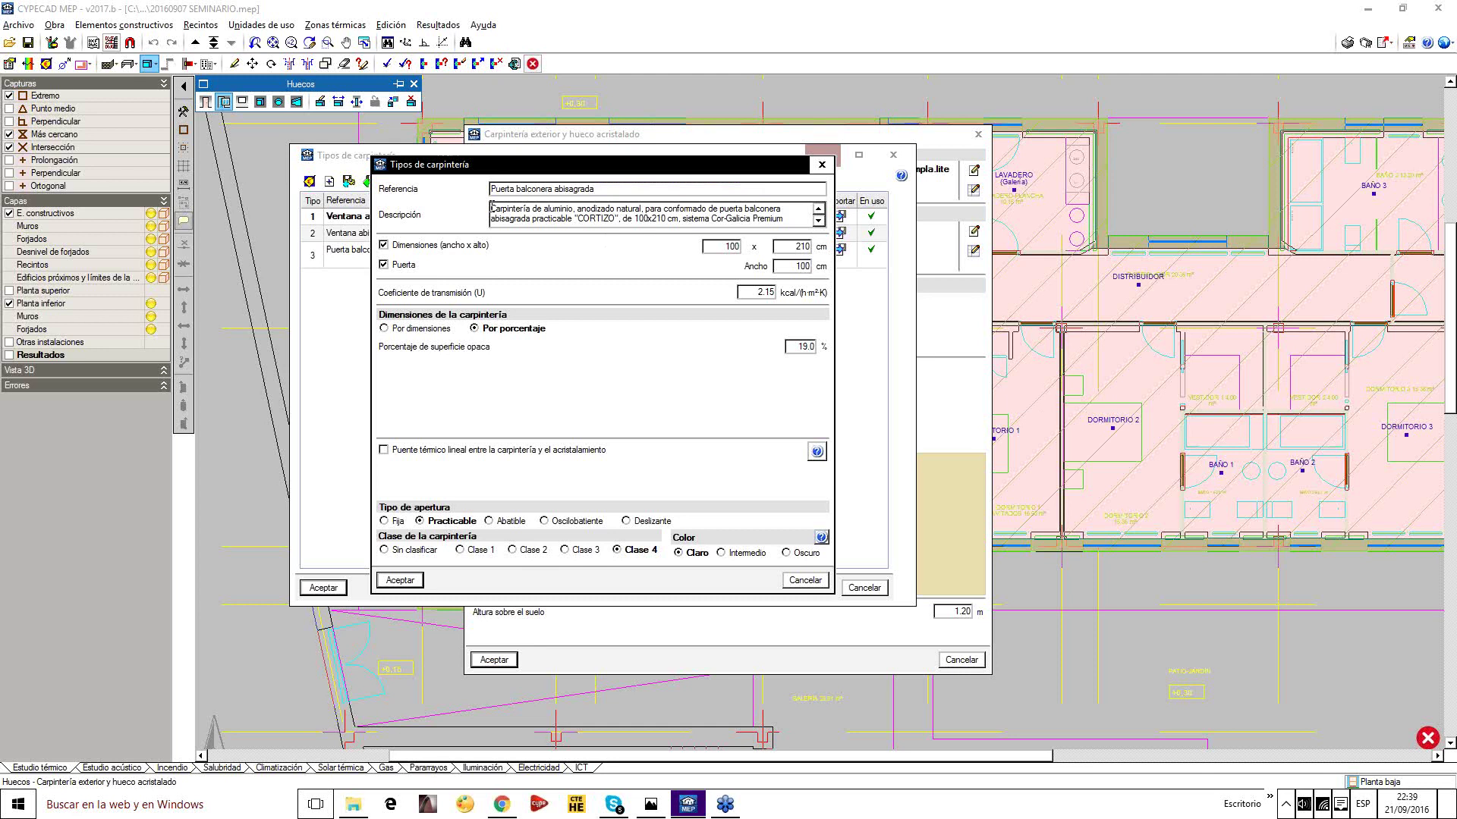
# Replace the balcony door's description with "Puerta balconera abisagrada" and set its transmission coefficient to 1.10 kcal/(h·m²·K)
pyautogui.moveTo(491, 207); pyautogui.dragTo(1007, 520)
pyautogui.hotkey('ctrl', 'v')
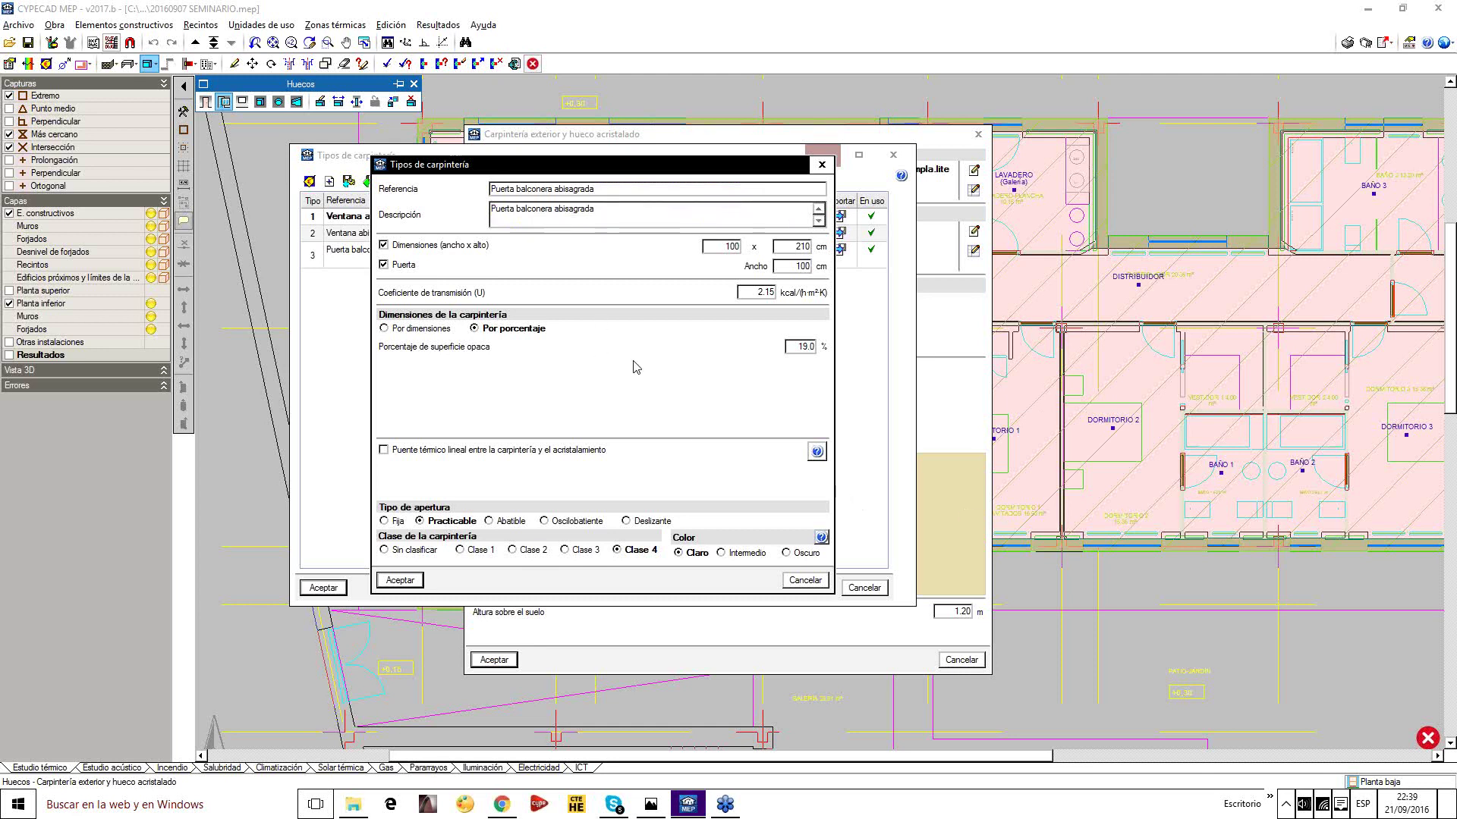
pyautogui.press('Tab')
pyautogui.write('1.10')
pyautogui.click(400, 580)
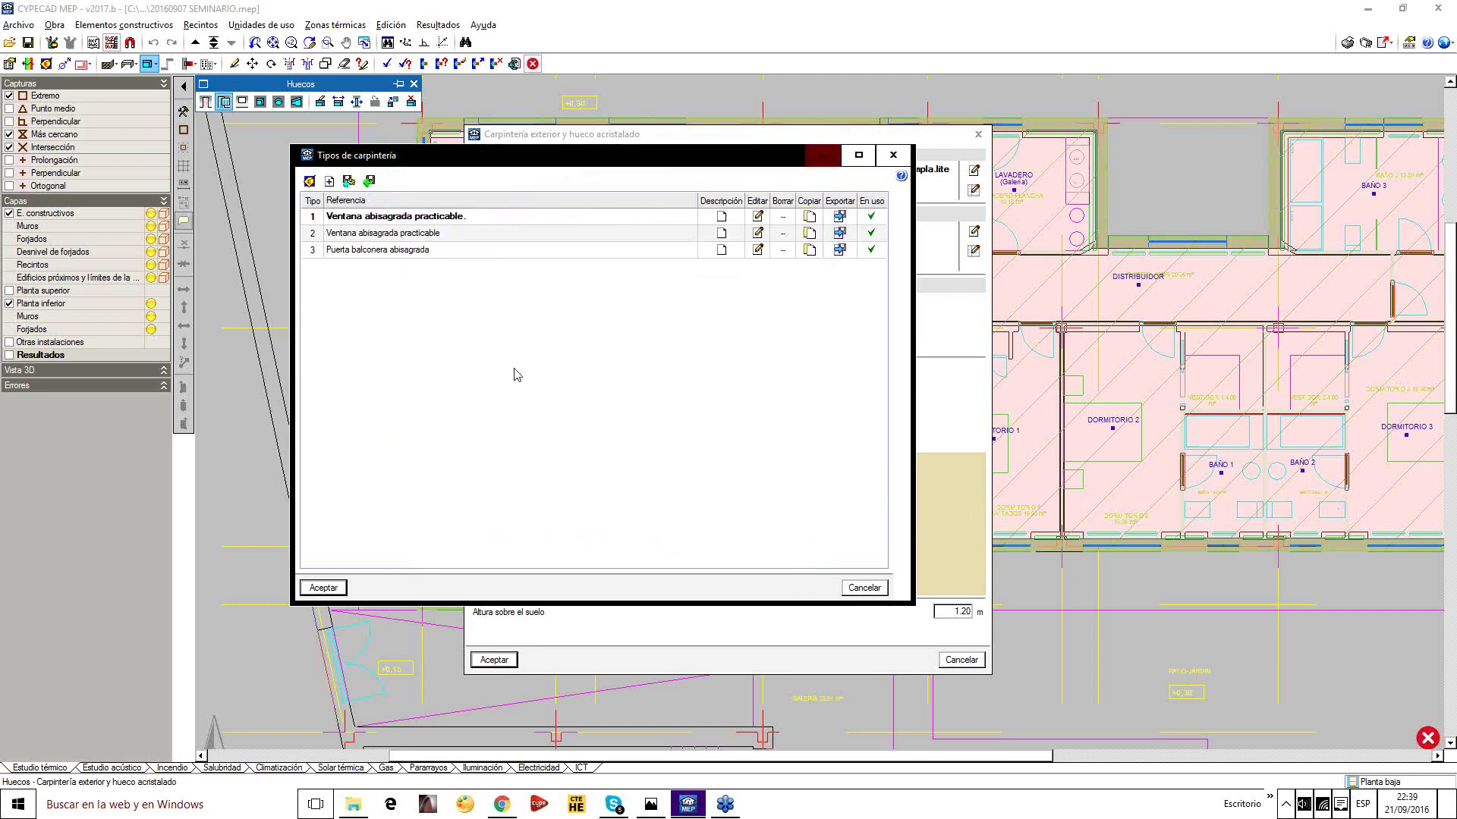
# Accept the edited joinery types and the glazed opening definition, then save the project
pyautogui.click(323, 588)
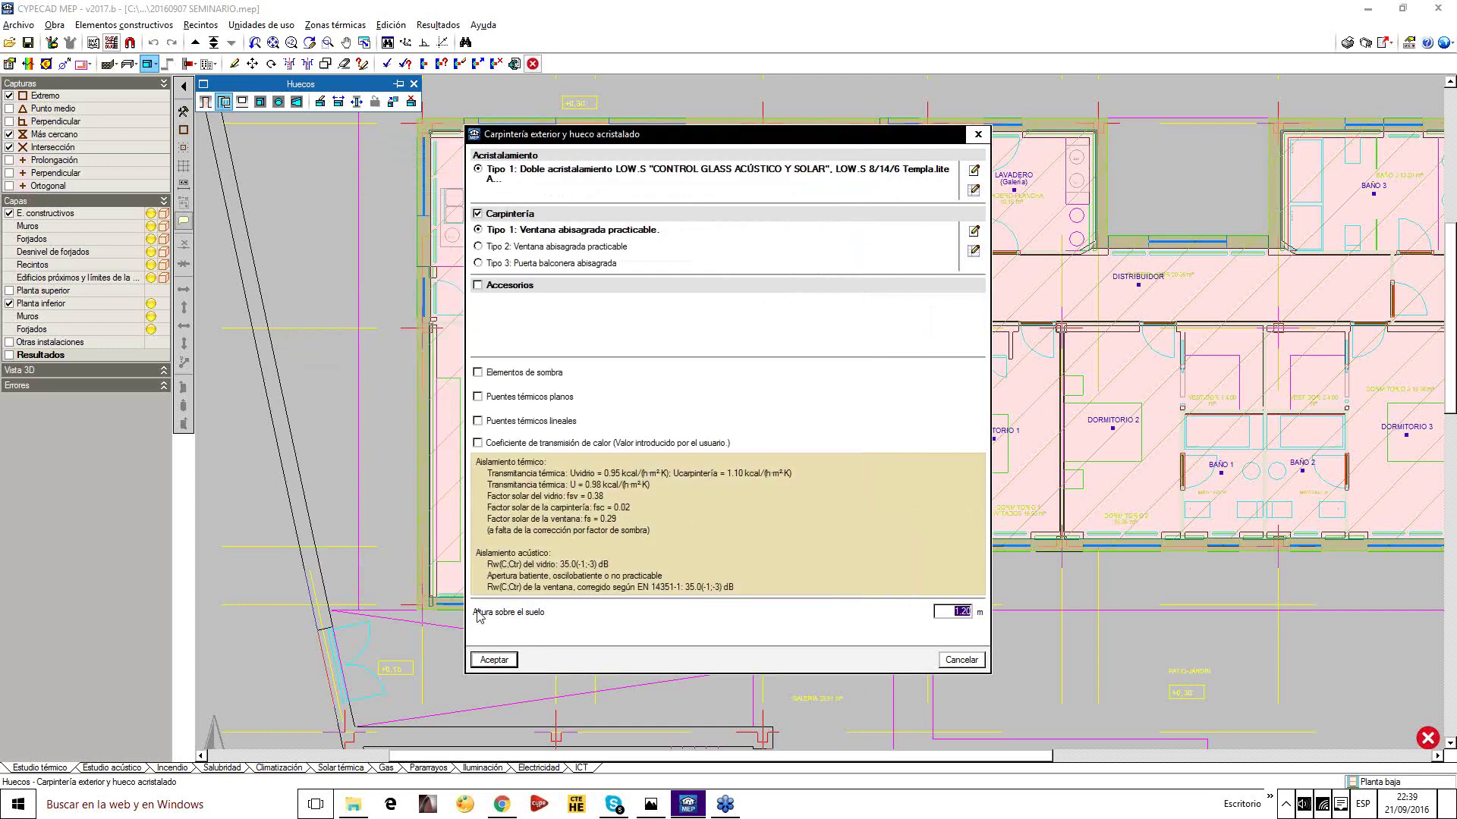
pyautogui.click(493, 660)
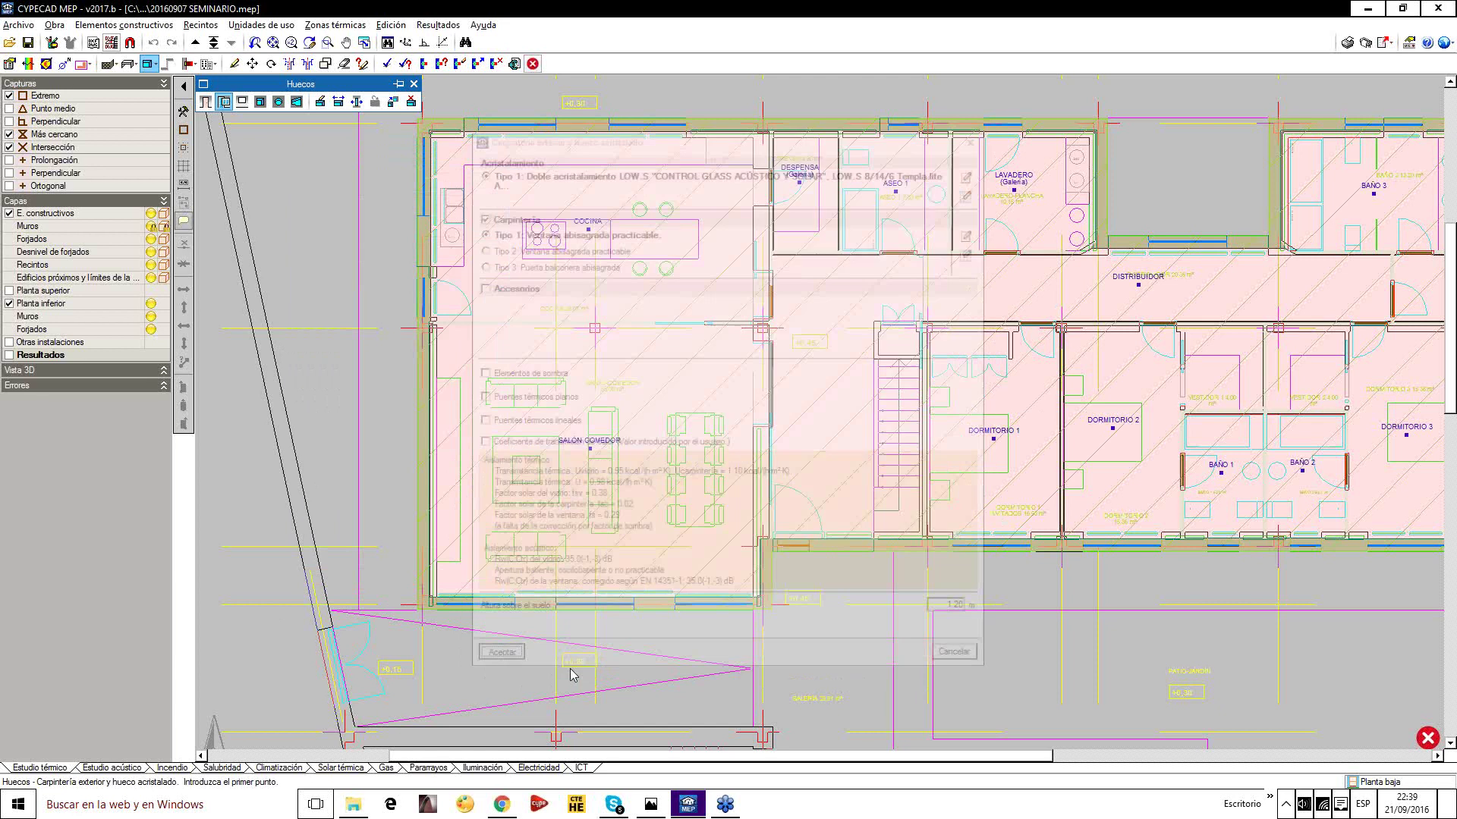
pyautogui.click(28, 42)
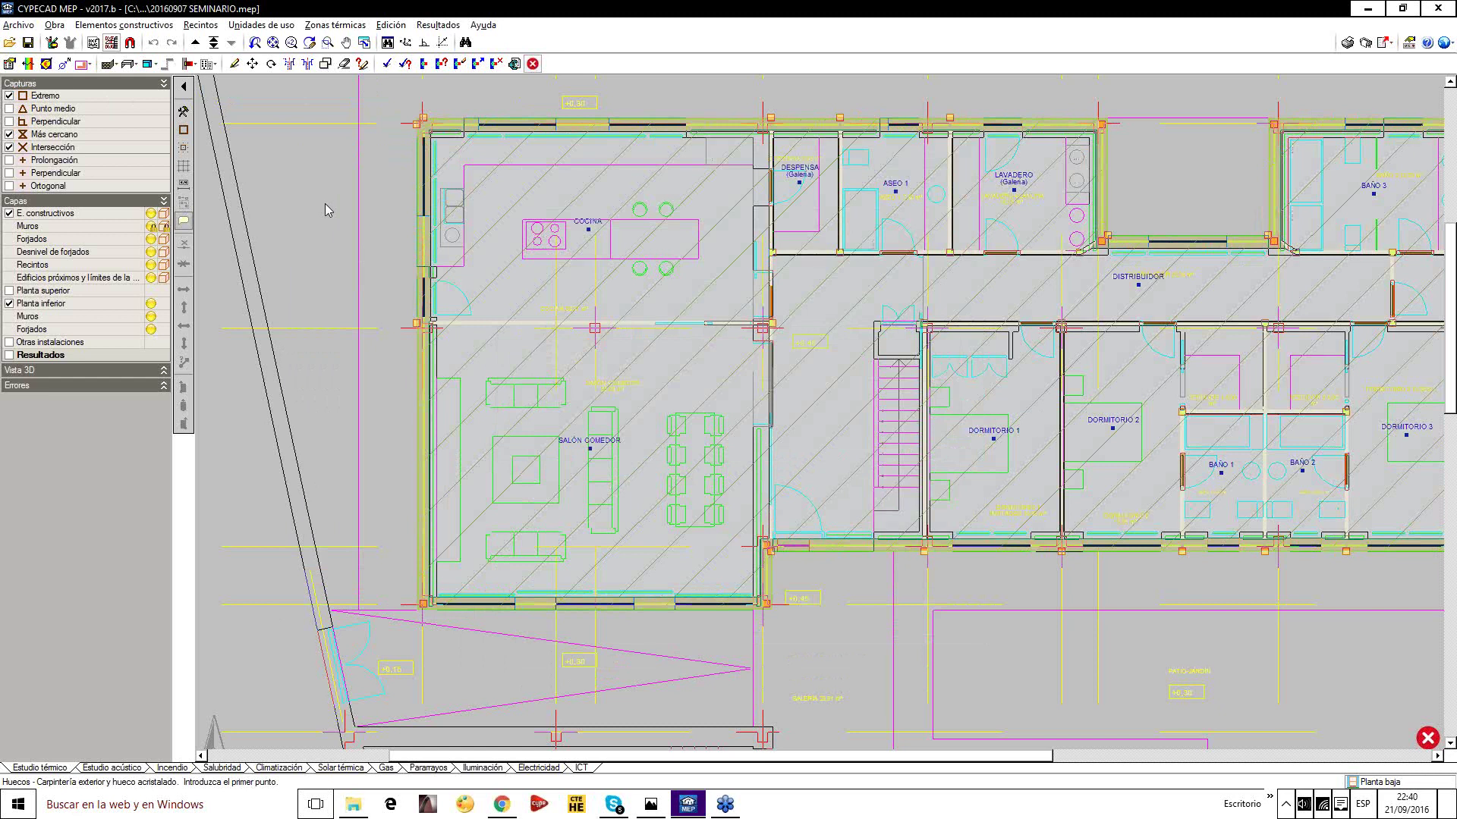
# Try to redefine the building's north orientation with two points in the area outside the slanted perimeter wall
pyautogui.click(64, 64)
pyautogui.scroll(-3, 224, 681)
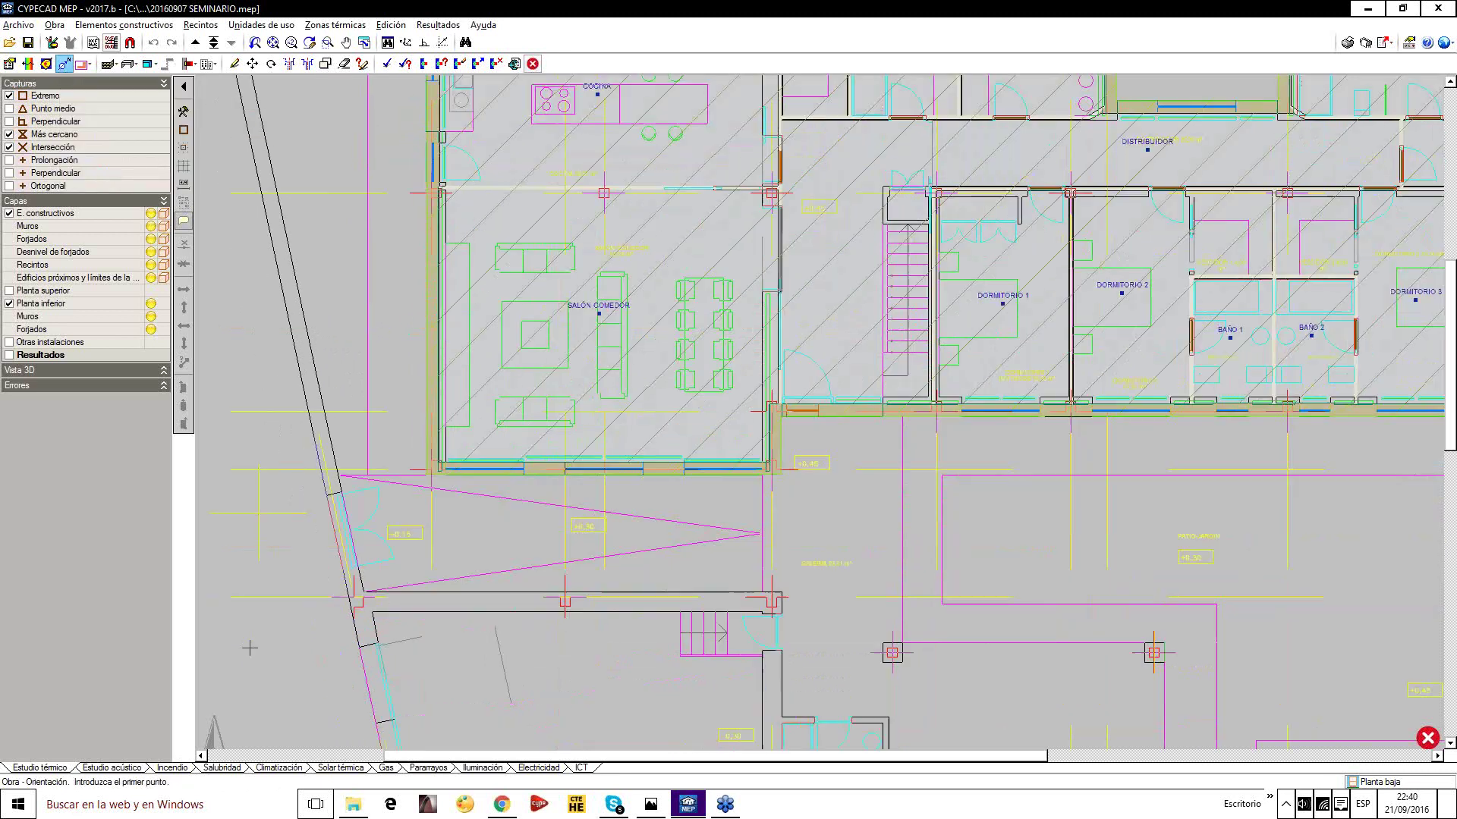
pyautogui.click(237, 707)
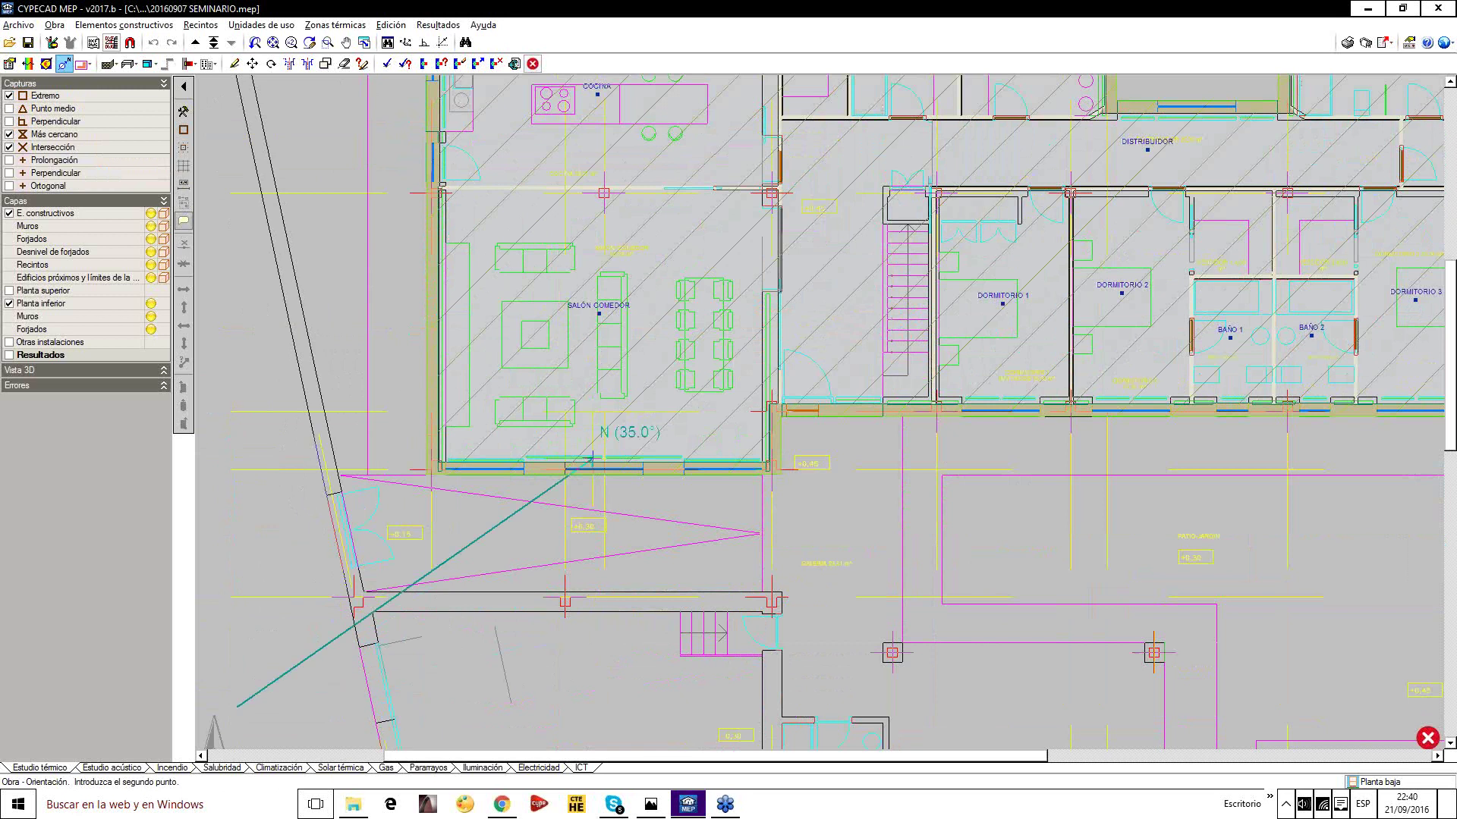
pyautogui.scroll(-1, 583, 448)
pyautogui.moveTo(400, 544); pyautogui.dragTo(855, 405, button='middle')
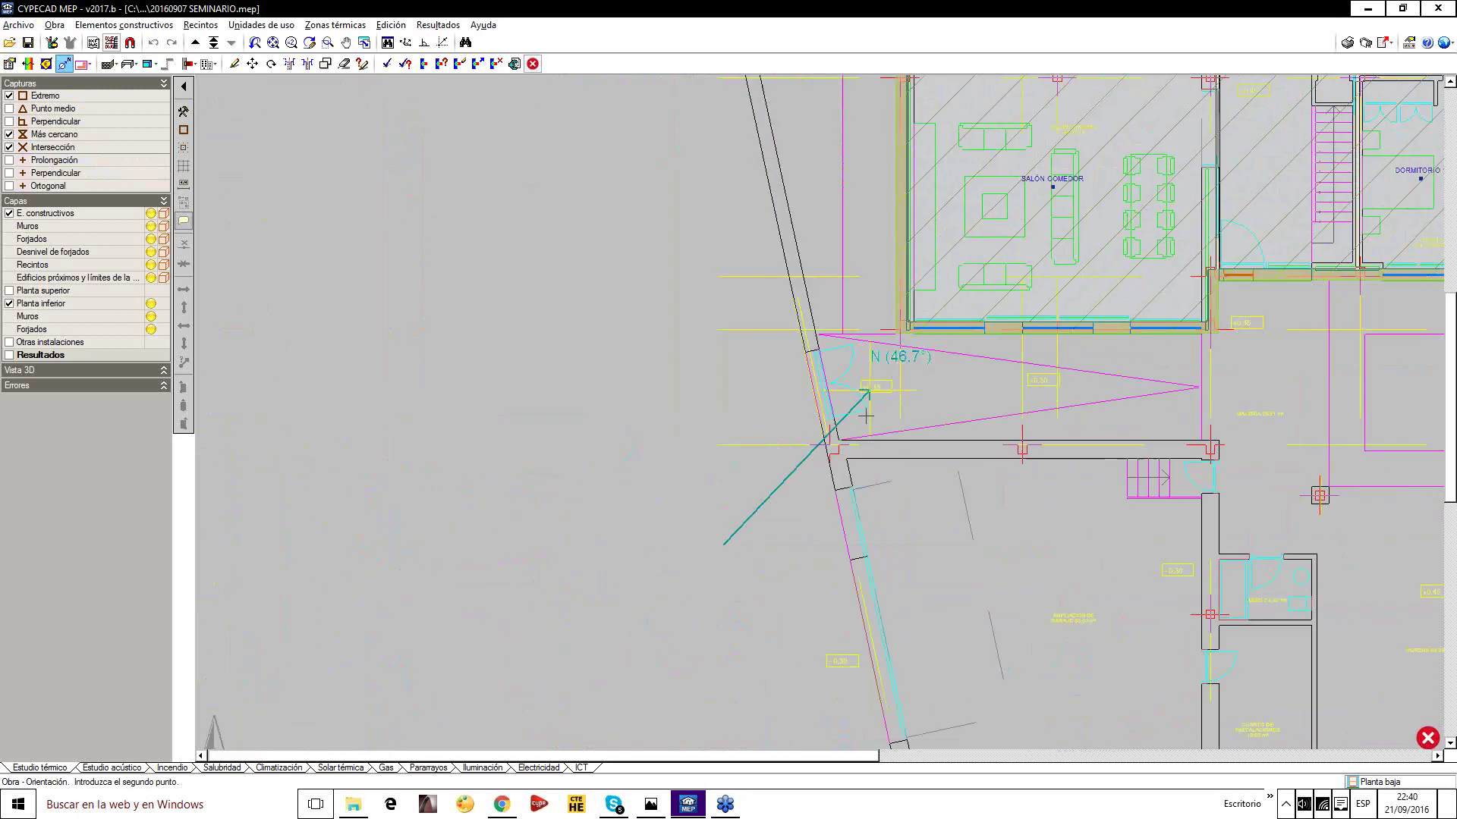
pyautogui.click(541, 394)
# Recalculate the thermal study and generate the CTE DB HE 1 2013 energy demand limitation report
pyautogui.scroll(-1, 417, 546)
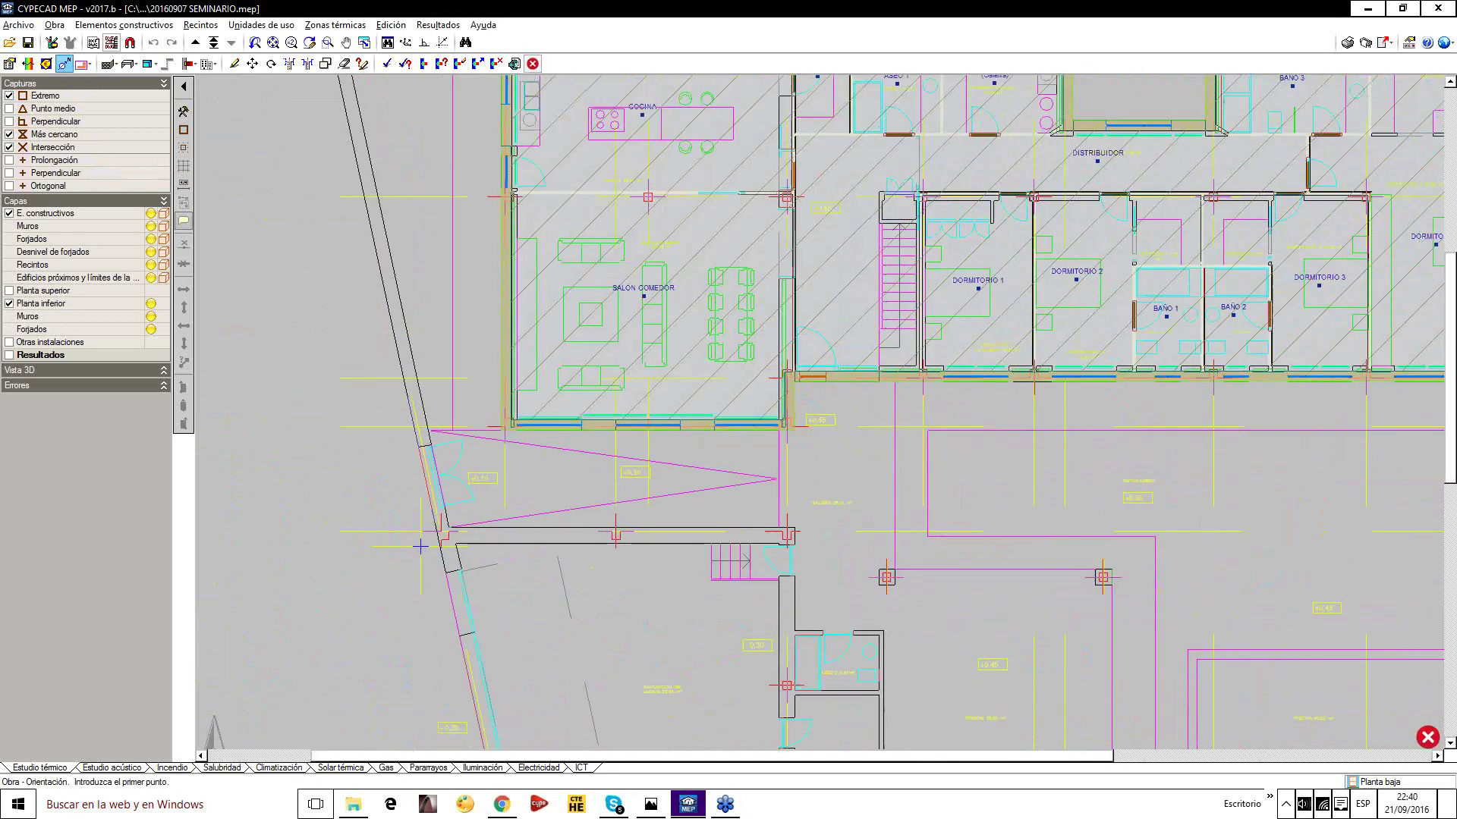
pyautogui.moveTo(678, 379); pyautogui.dragTo(626, 515, button='middle')
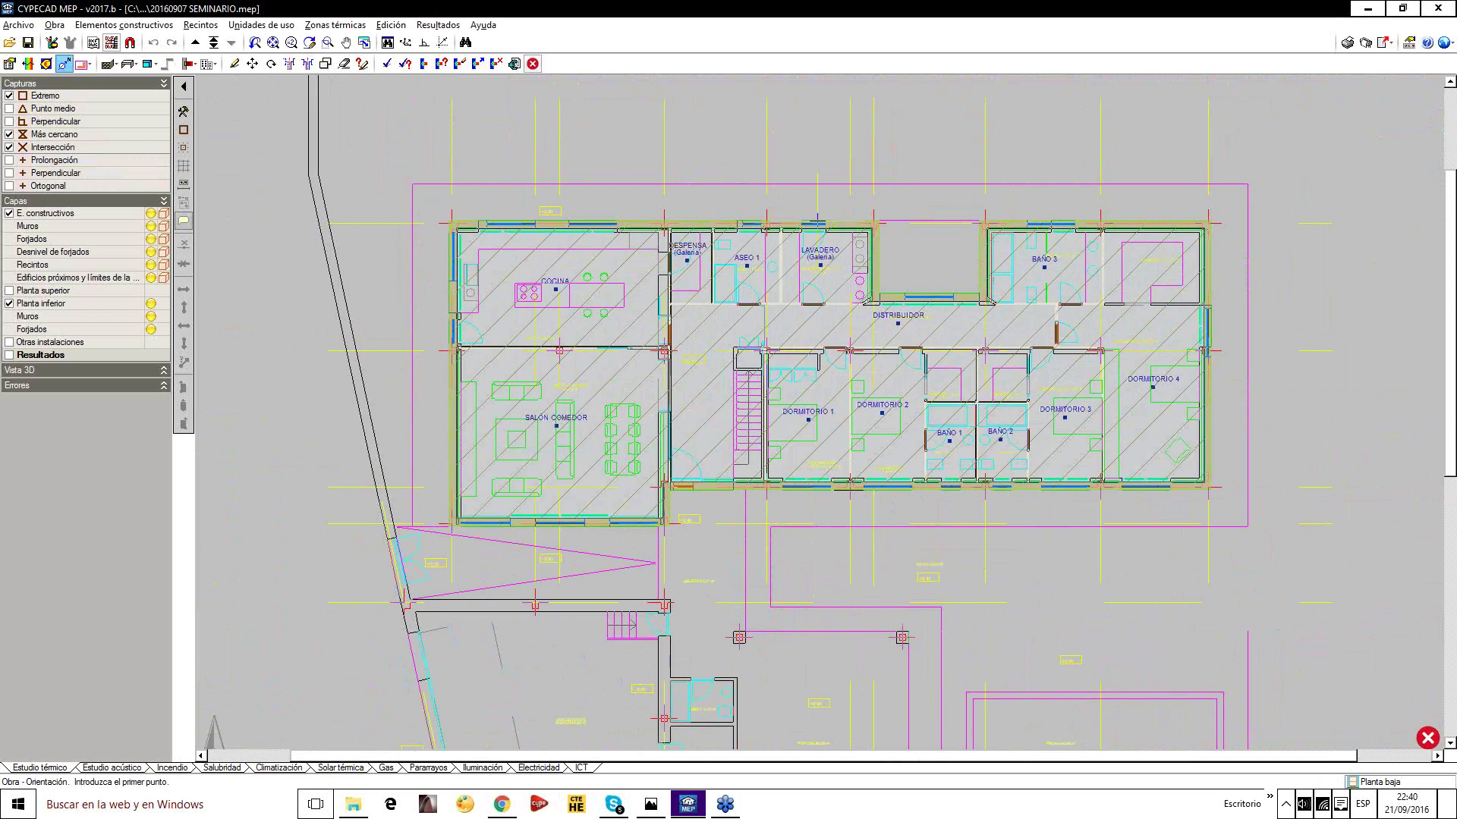
pyautogui.moveTo(802, 201); pyautogui.dragTo(701, 269, button='middle')
pyautogui.click(386, 63)
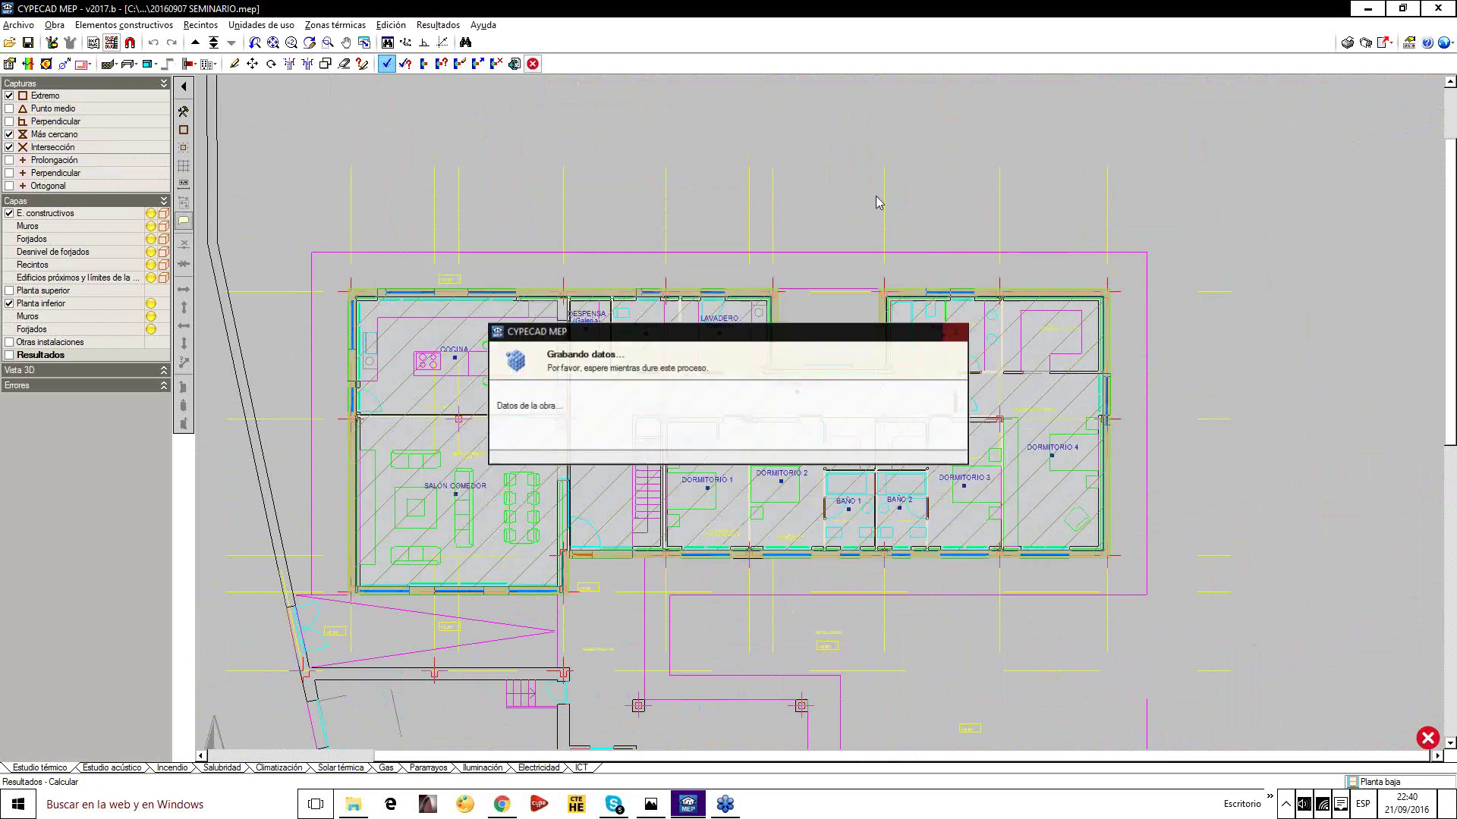
pyautogui.moveTo(1428, 740)
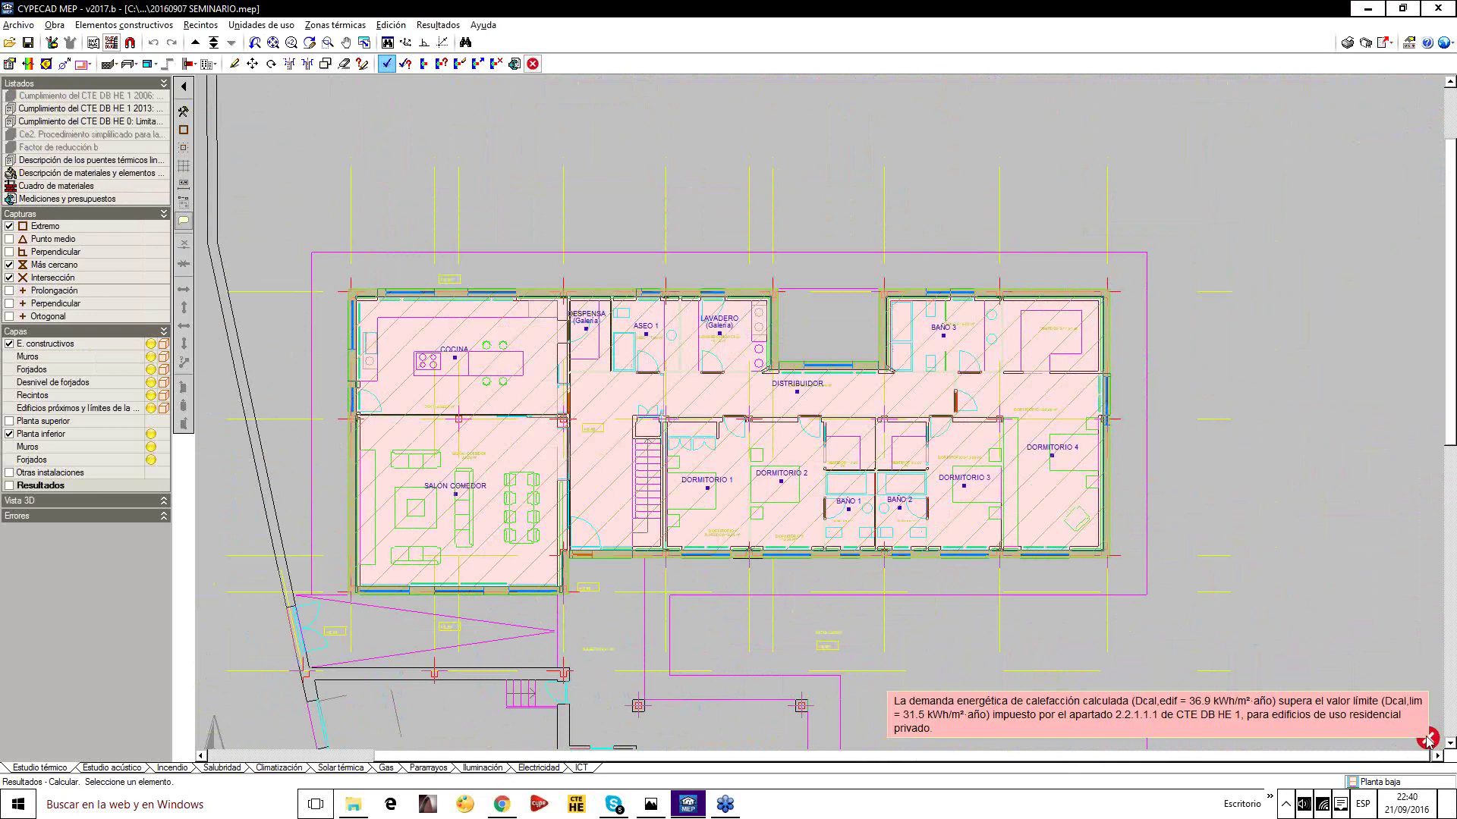
pyautogui.click(1347, 42)
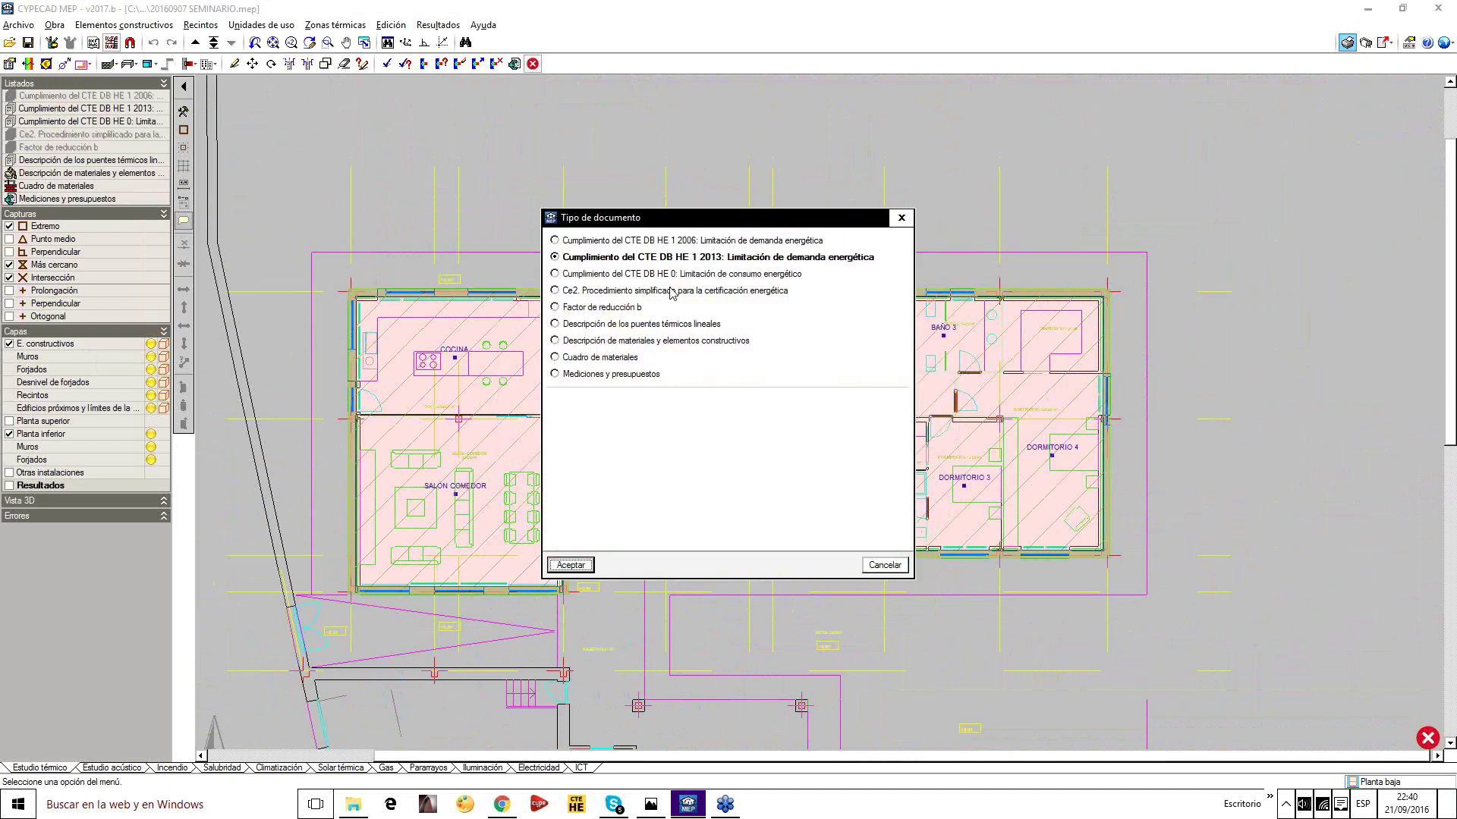
pyautogui.click(562, 571)
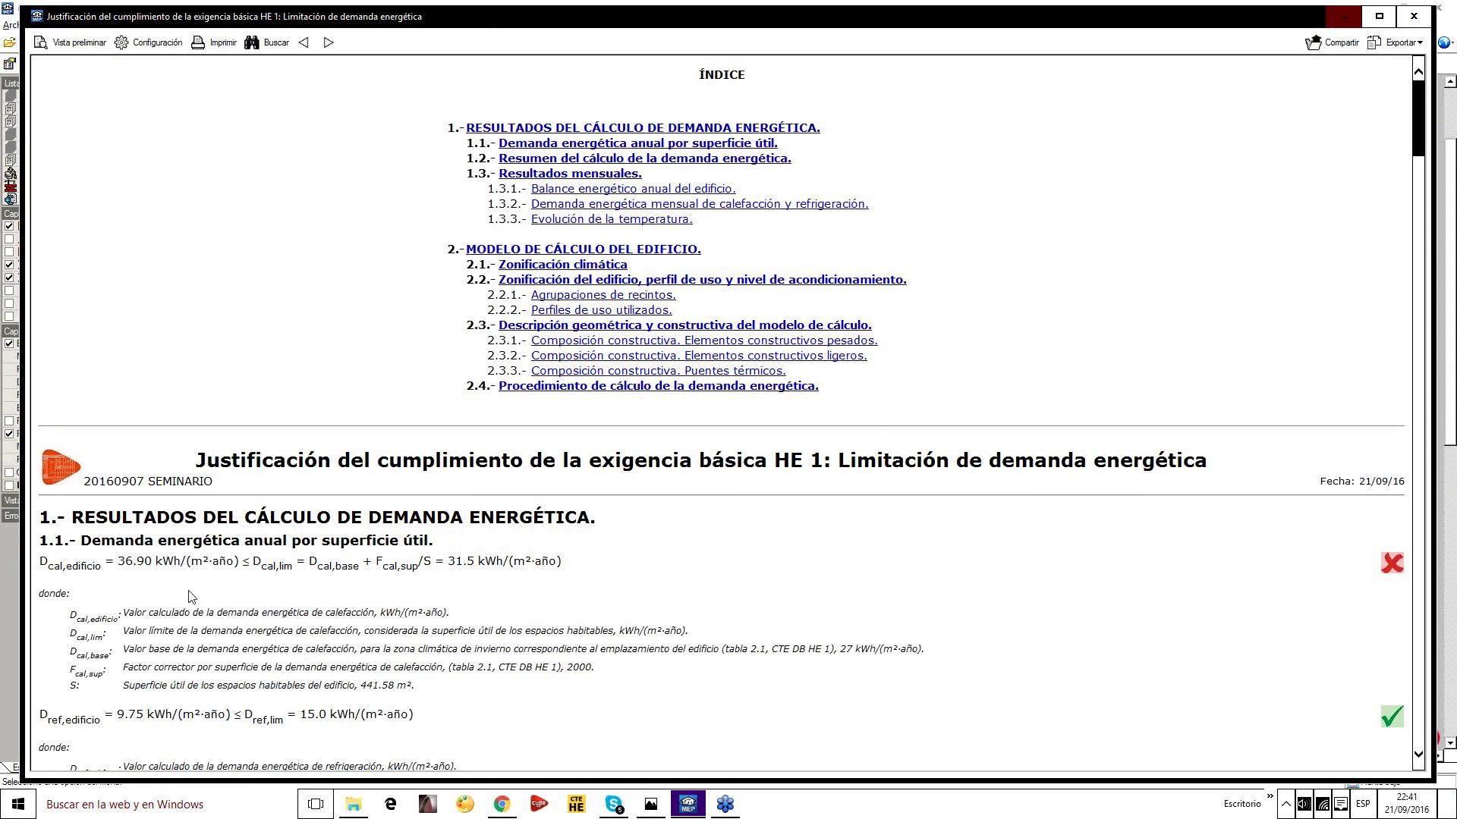
# Examine the annual heating demand, the demand summary table and the monthly balance in the HE 1 report, then close it
pyautogui.doubleClick(135, 560)
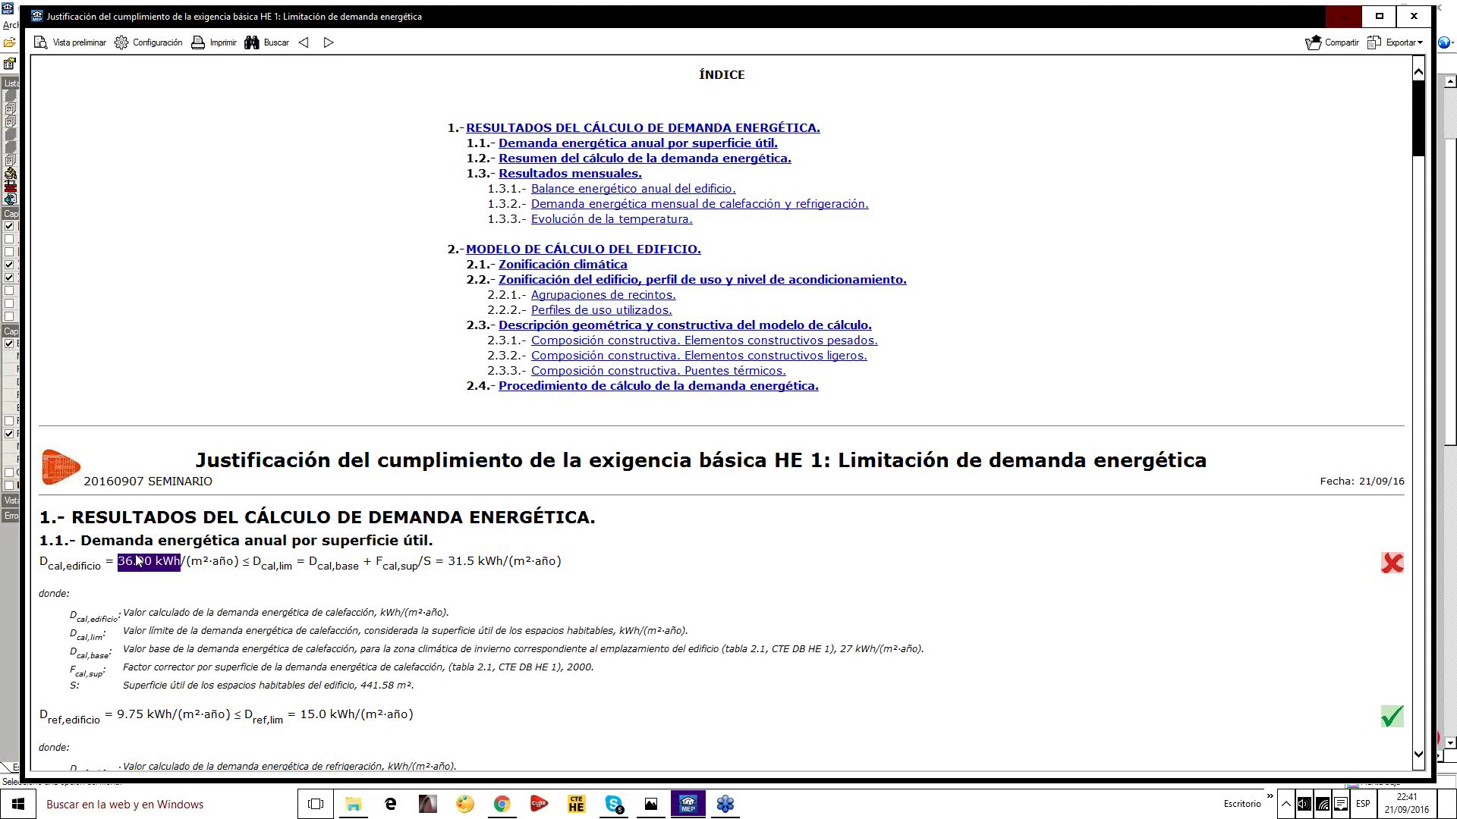
pyautogui.click(168, 566)
pyautogui.scroll(-2, 811, 426)
pyautogui.scroll(-6, 811, 426)
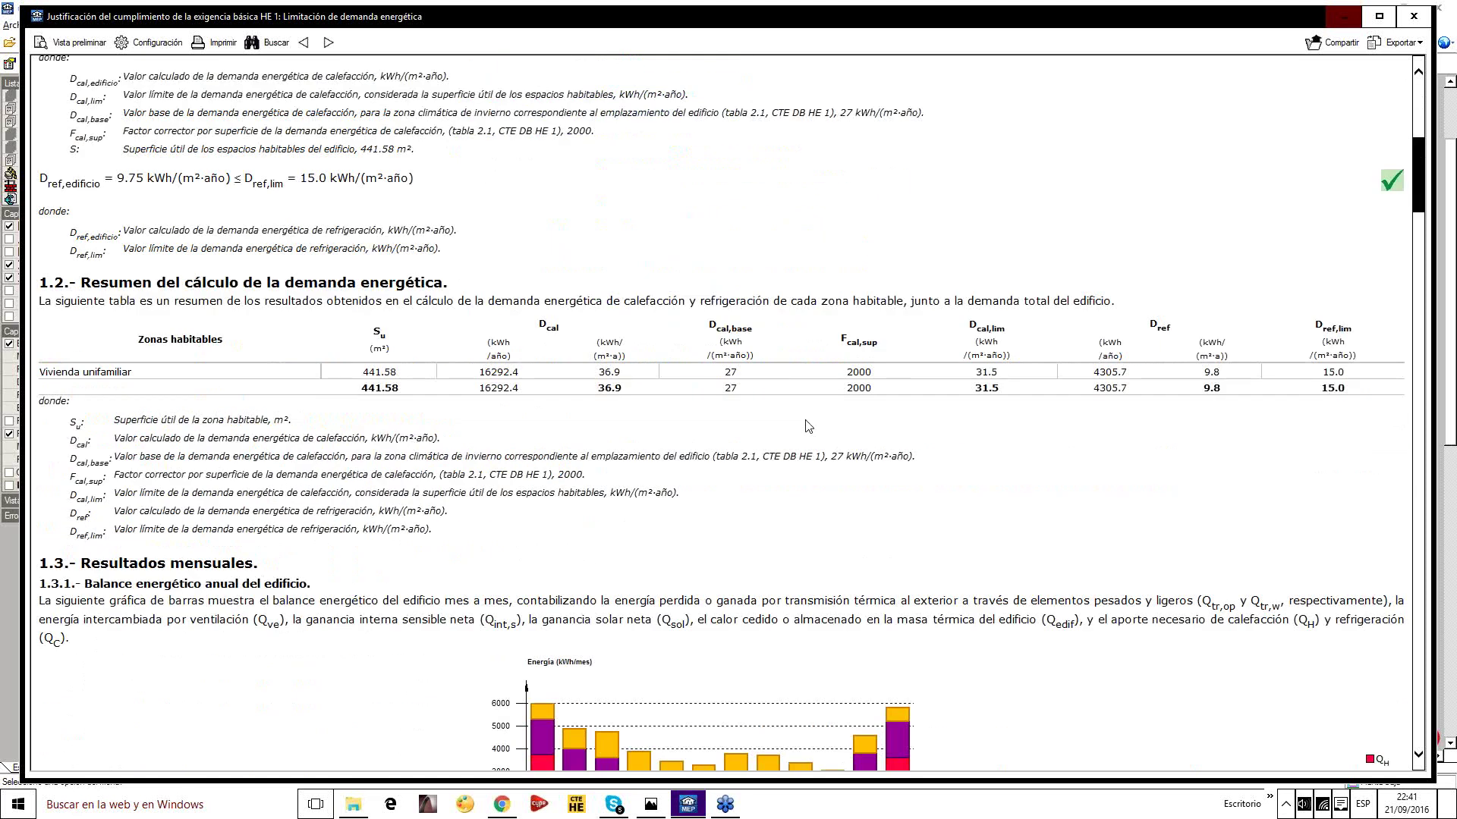
pyautogui.scroll(-2, 806, 426)
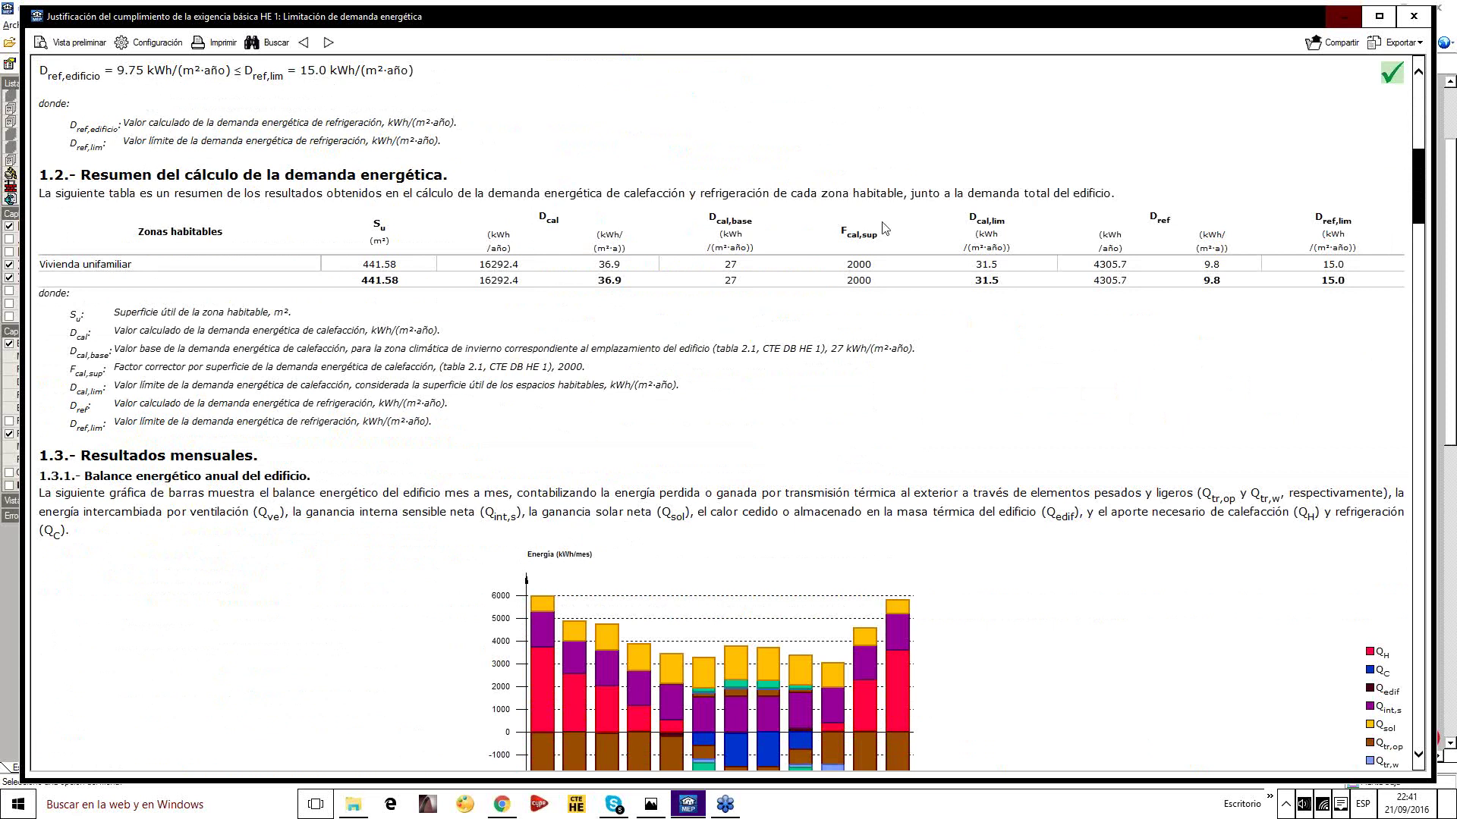
pyautogui.click(1413, 16)
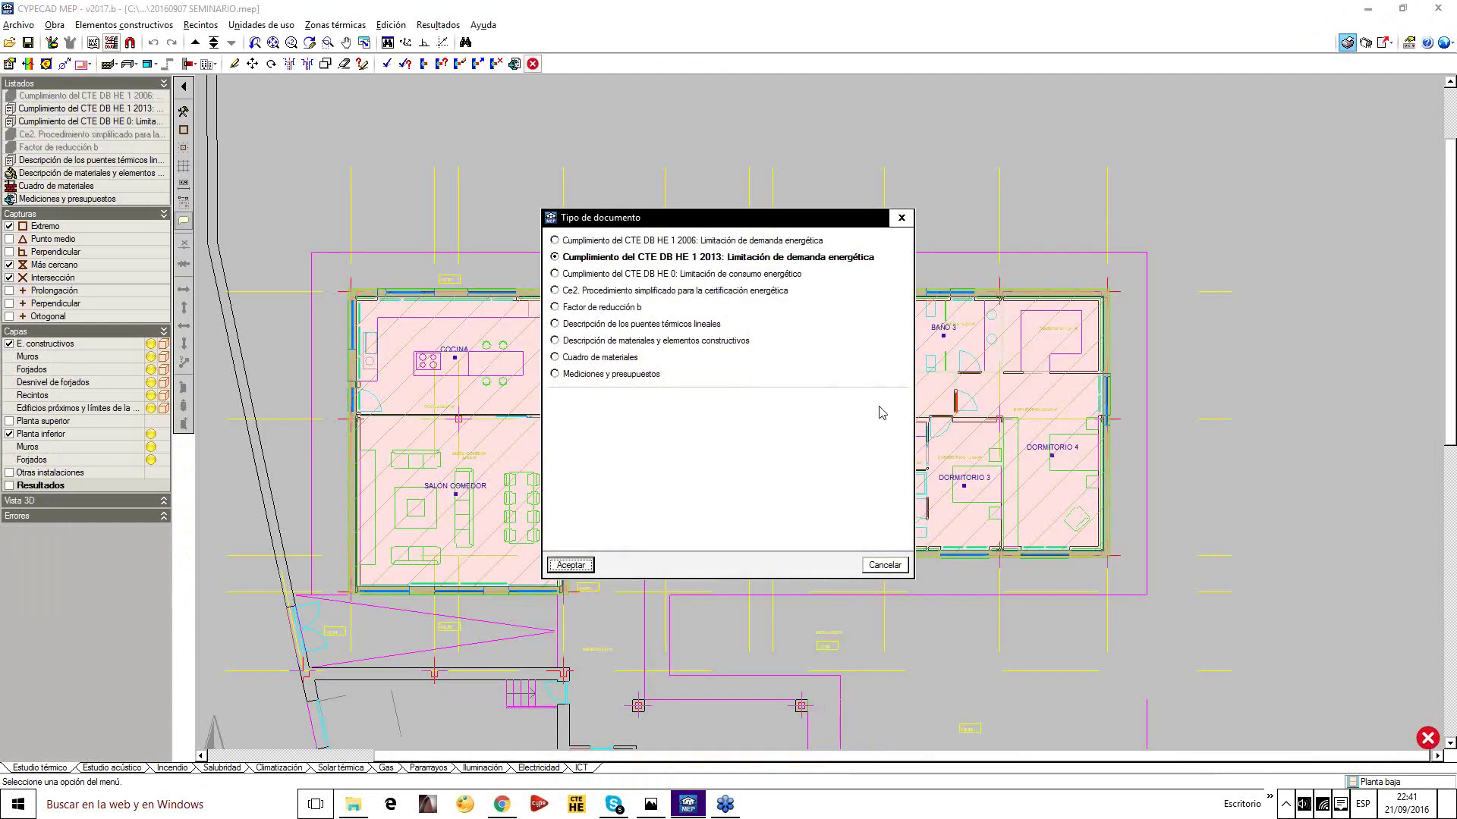
pyautogui.click(899, 220)
# Try a slanted north orientation defined by two points on either side of the perimeter wall
pyautogui.scroll(-2, 760, 326)
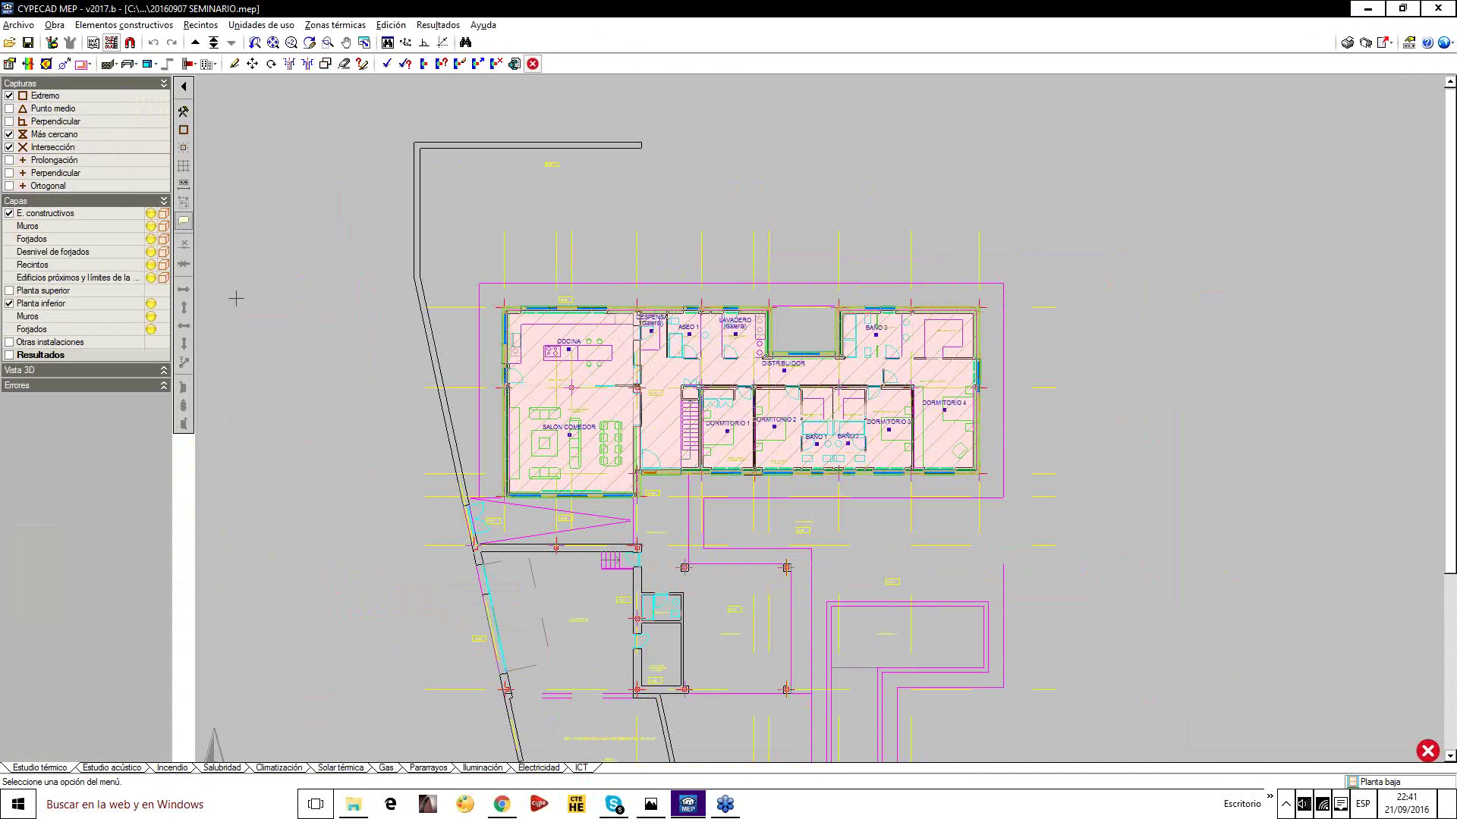
pyautogui.click(82, 63)
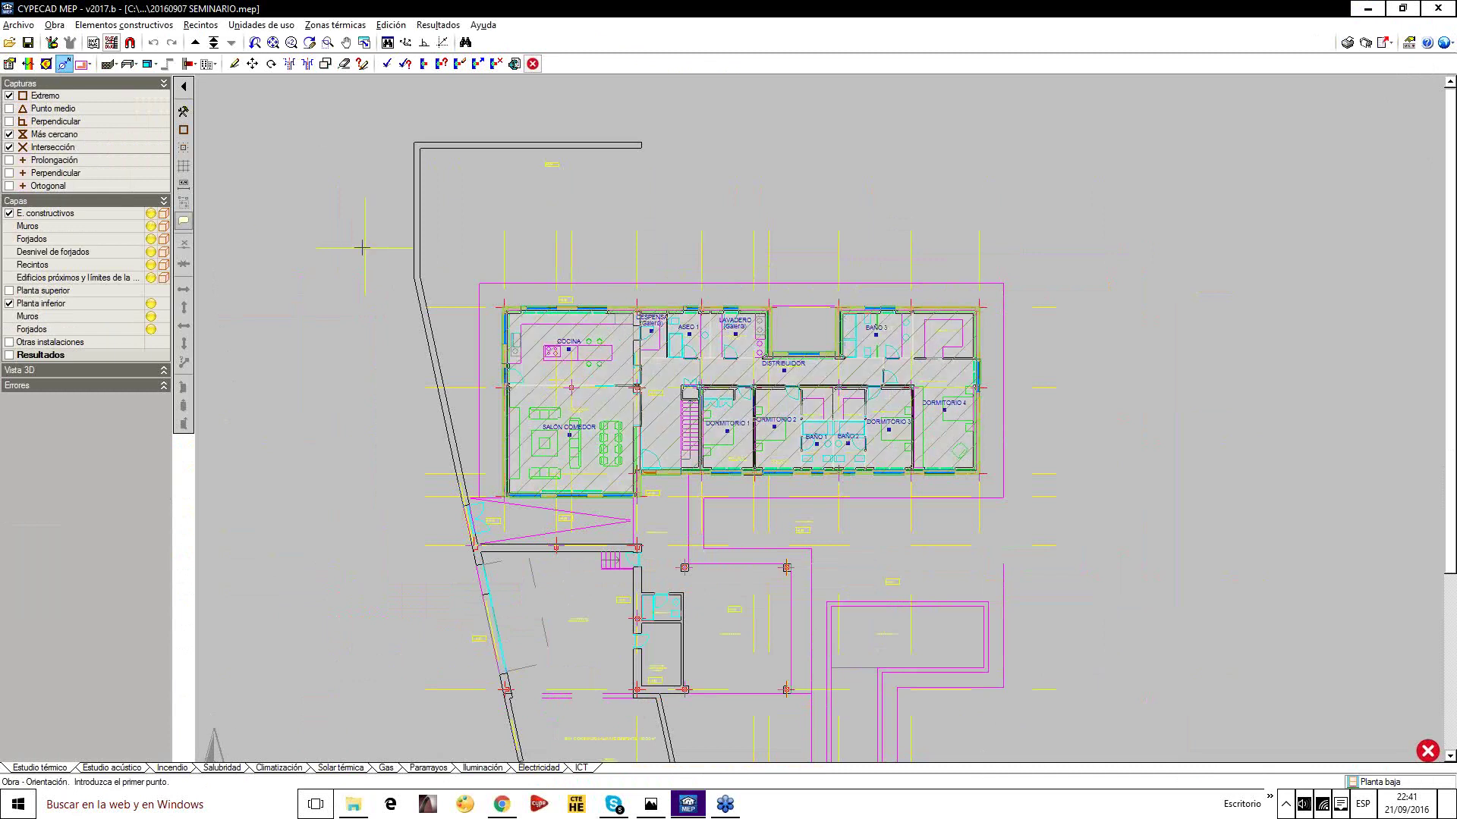
pyautogui.click(324, 301)
pyautogui.click(463, 235)
pyautogui.scroll(1, 236, 739)
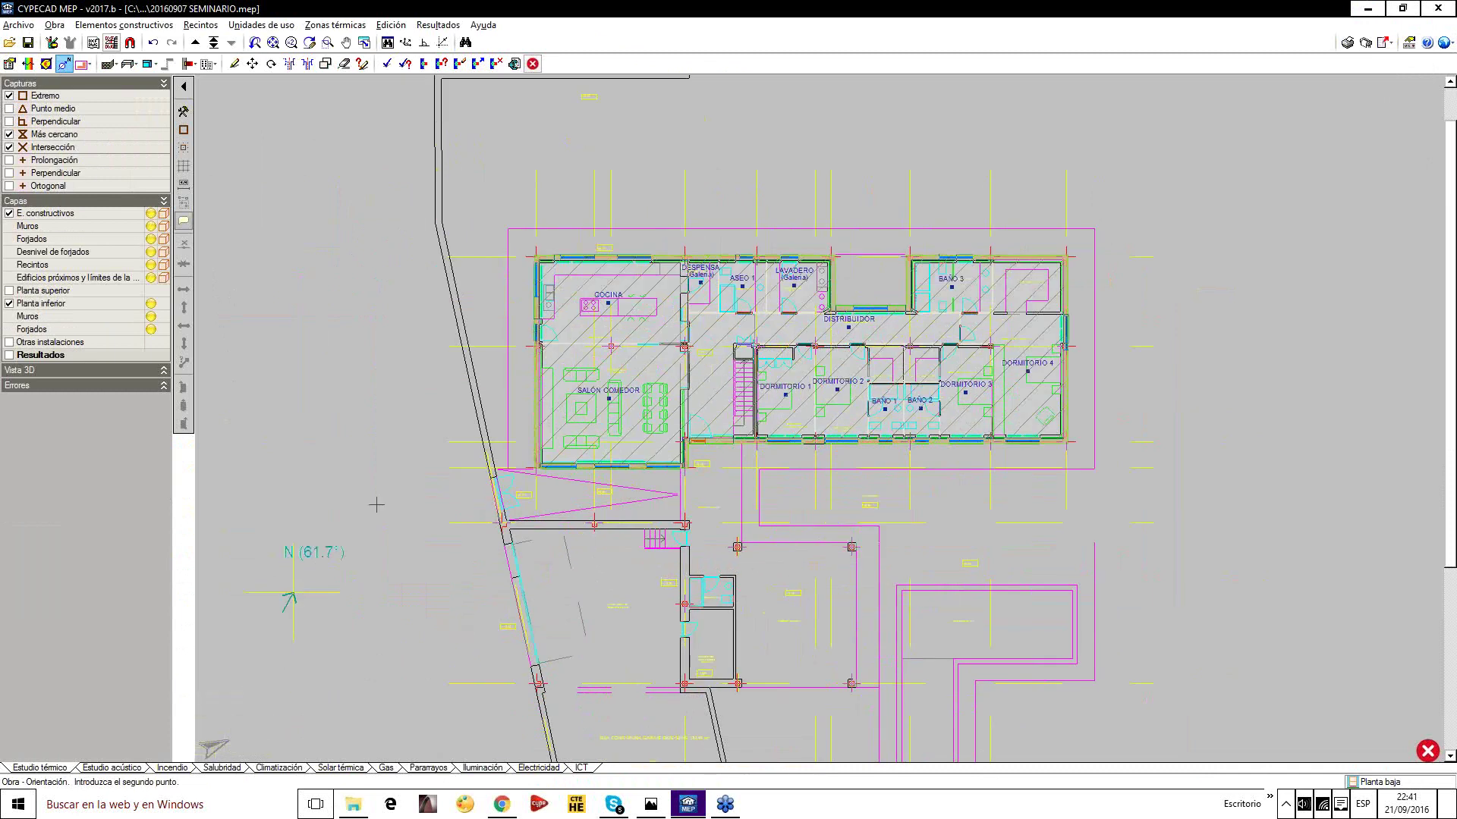
# Set the building's north orientation vertically at 90.0° with orthogonal mode, starting the arrow outside the perimeter wall
pyautogui.click(282, 613)
pyautogui.click(424, 43)
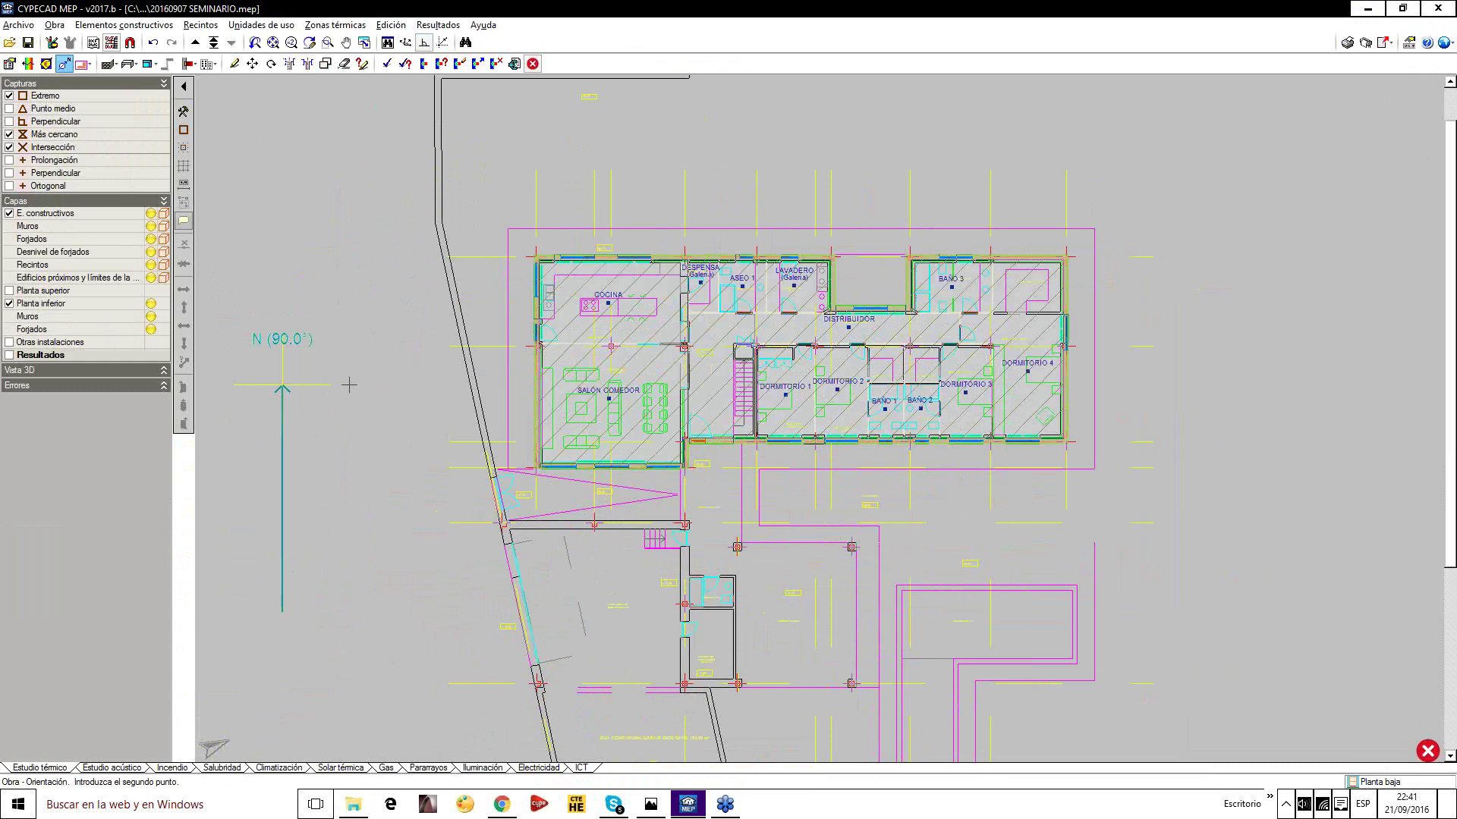
pyautogui.click(349, 386)
pyautogui.scroll(-2, 404, 409)
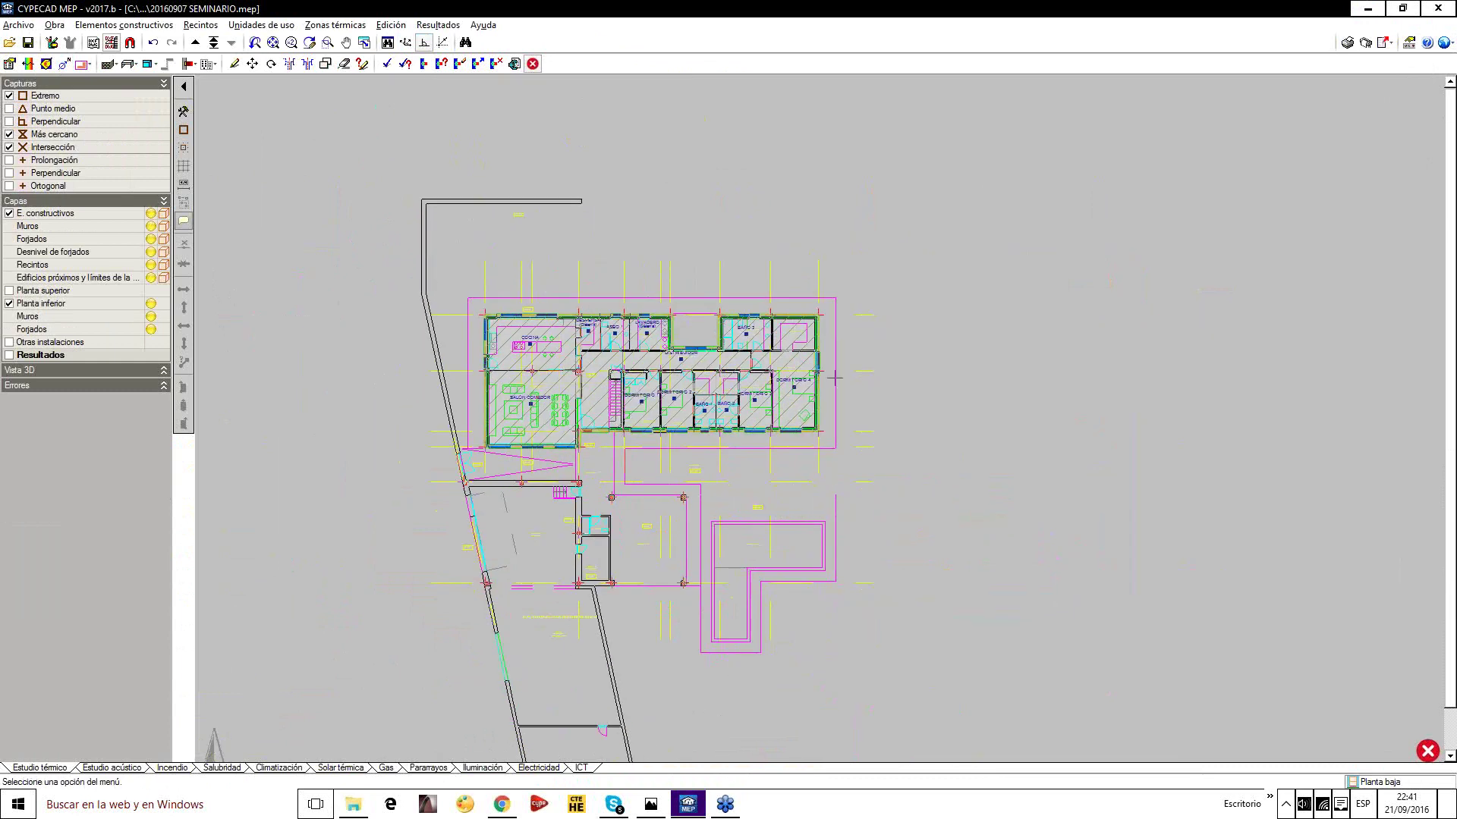
# Generate the CTE DB HE 1 2013 energy demand limitation report for the reoriented building
pyautogui.moveTo(979, 296); pyautogui.dragTo(1095, 475, button='middle')
pyautogui.scroll(2, 1095, 475)
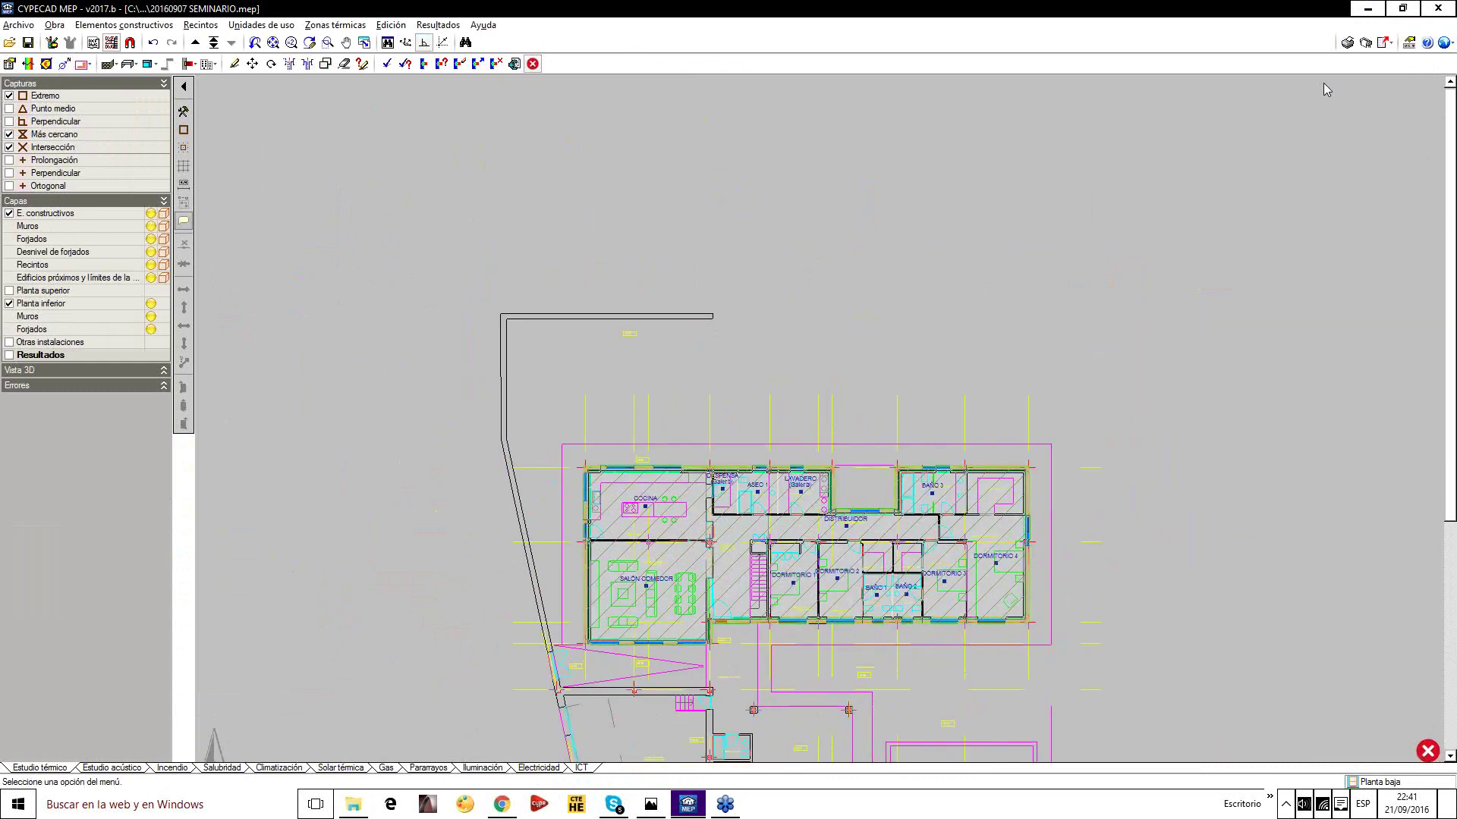
pyautogui.click(1356, 45)
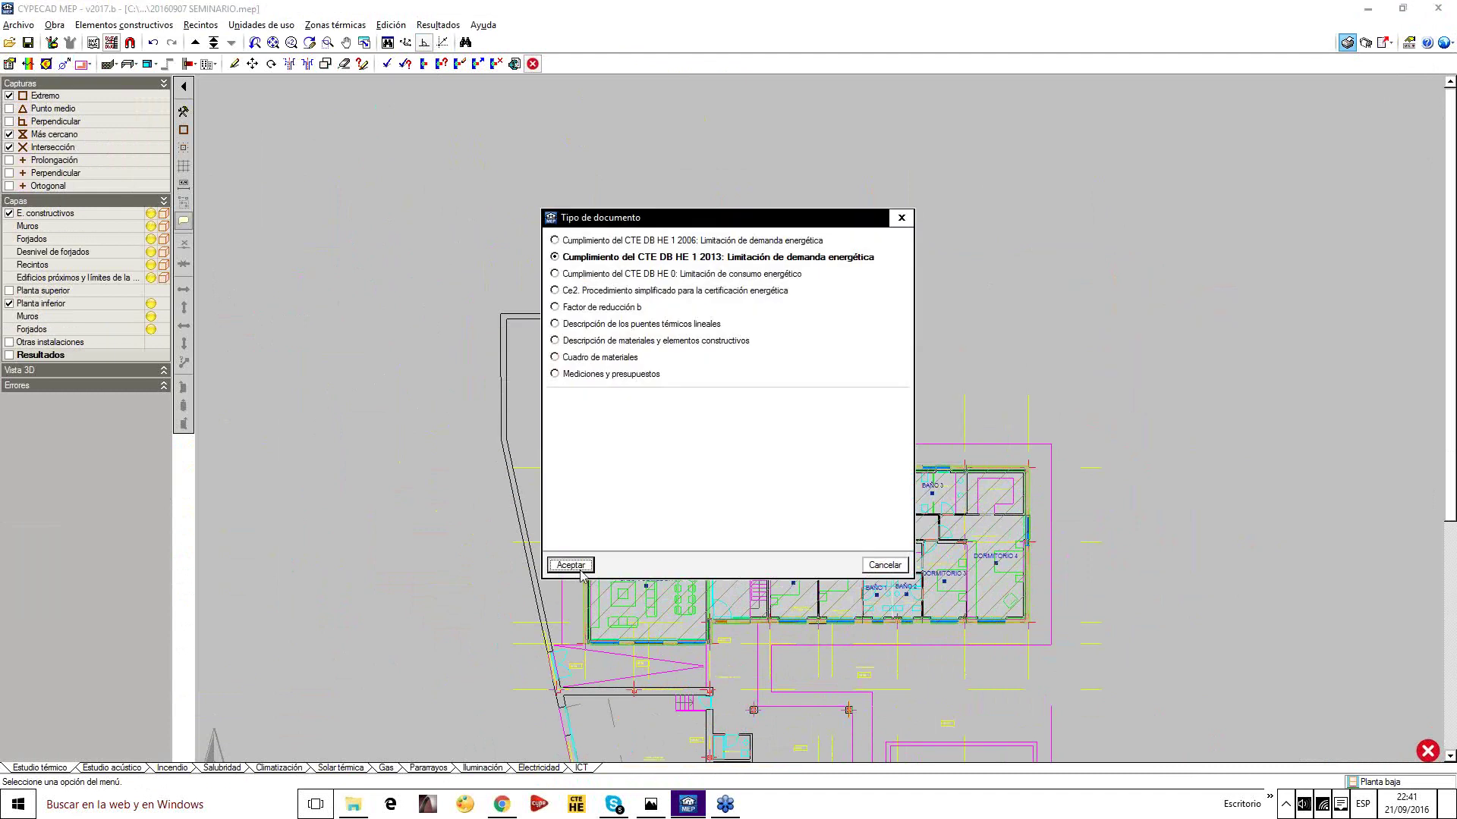
pyautogui.click(580, 571)
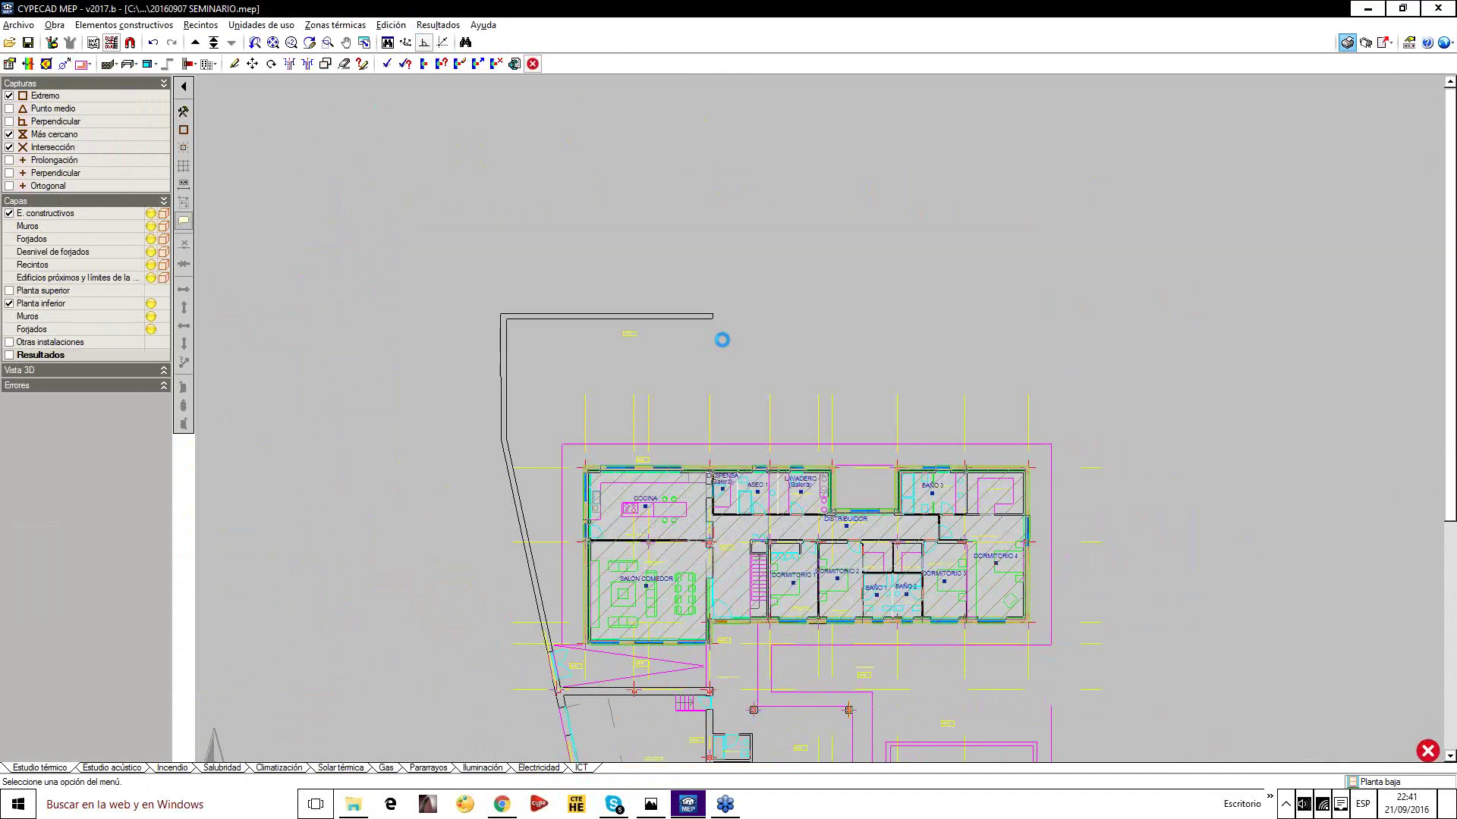
# Review the HE 1 energy demand report, examining the thermal bridges' share of heat transmission, and close it with the document type dialog
pyautogui.scroll(-5, 831, 392)
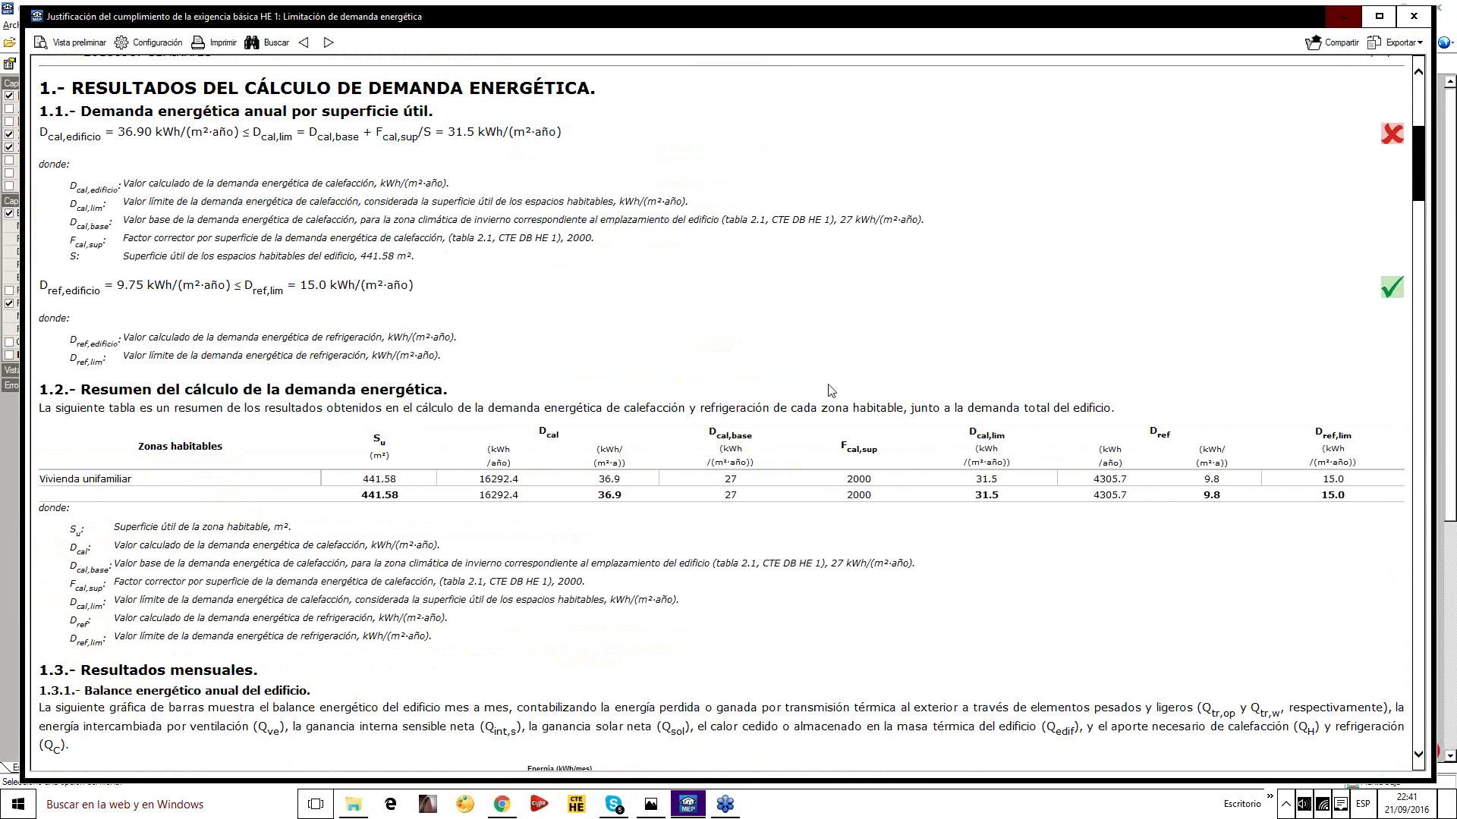
pyautogui.scroll(-5, 831, 392)
pyautogui.scroll(-4, 831, 392)
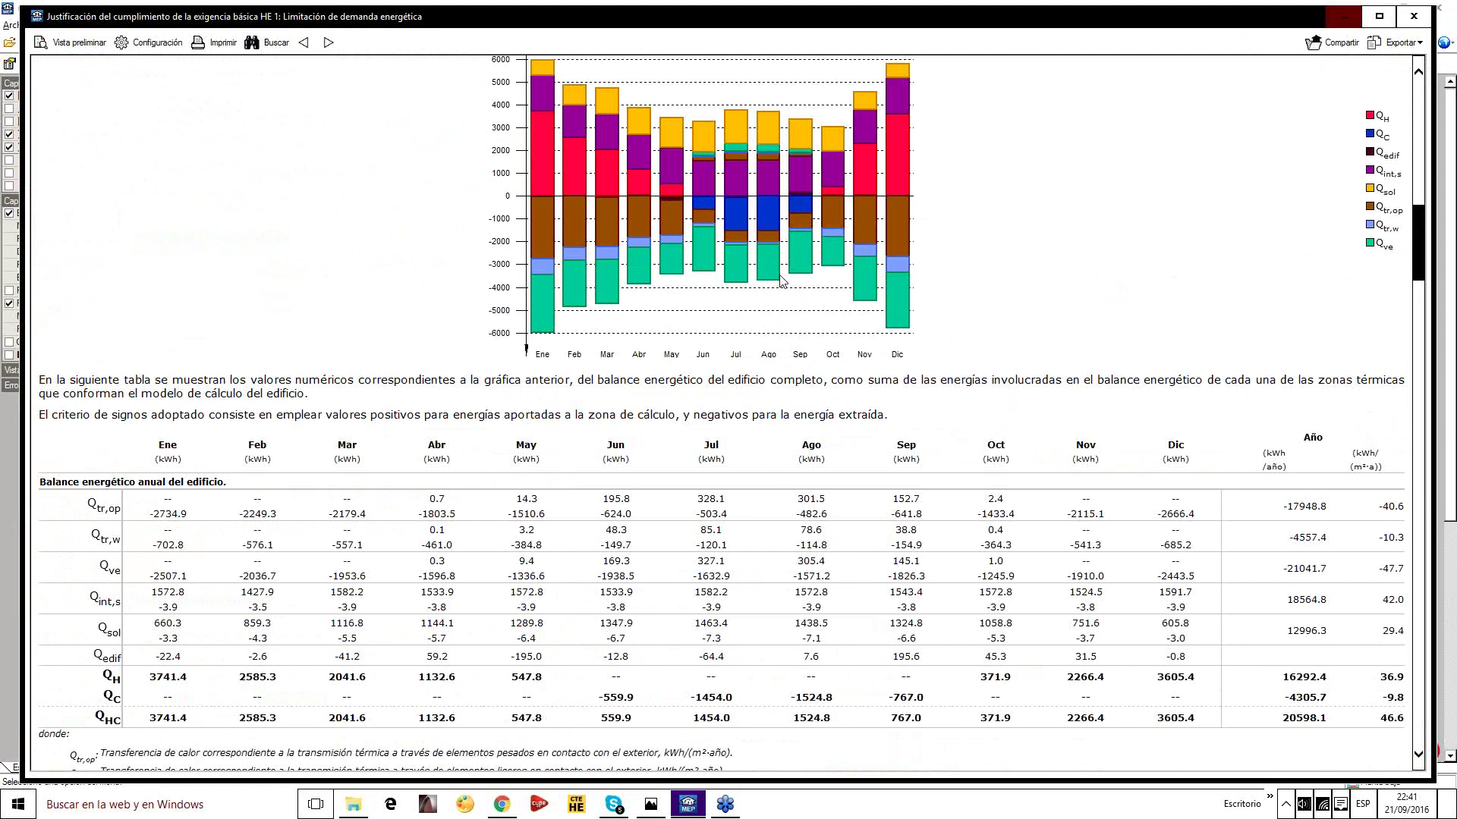
pyautogui.scroll(-20, 782, 280)
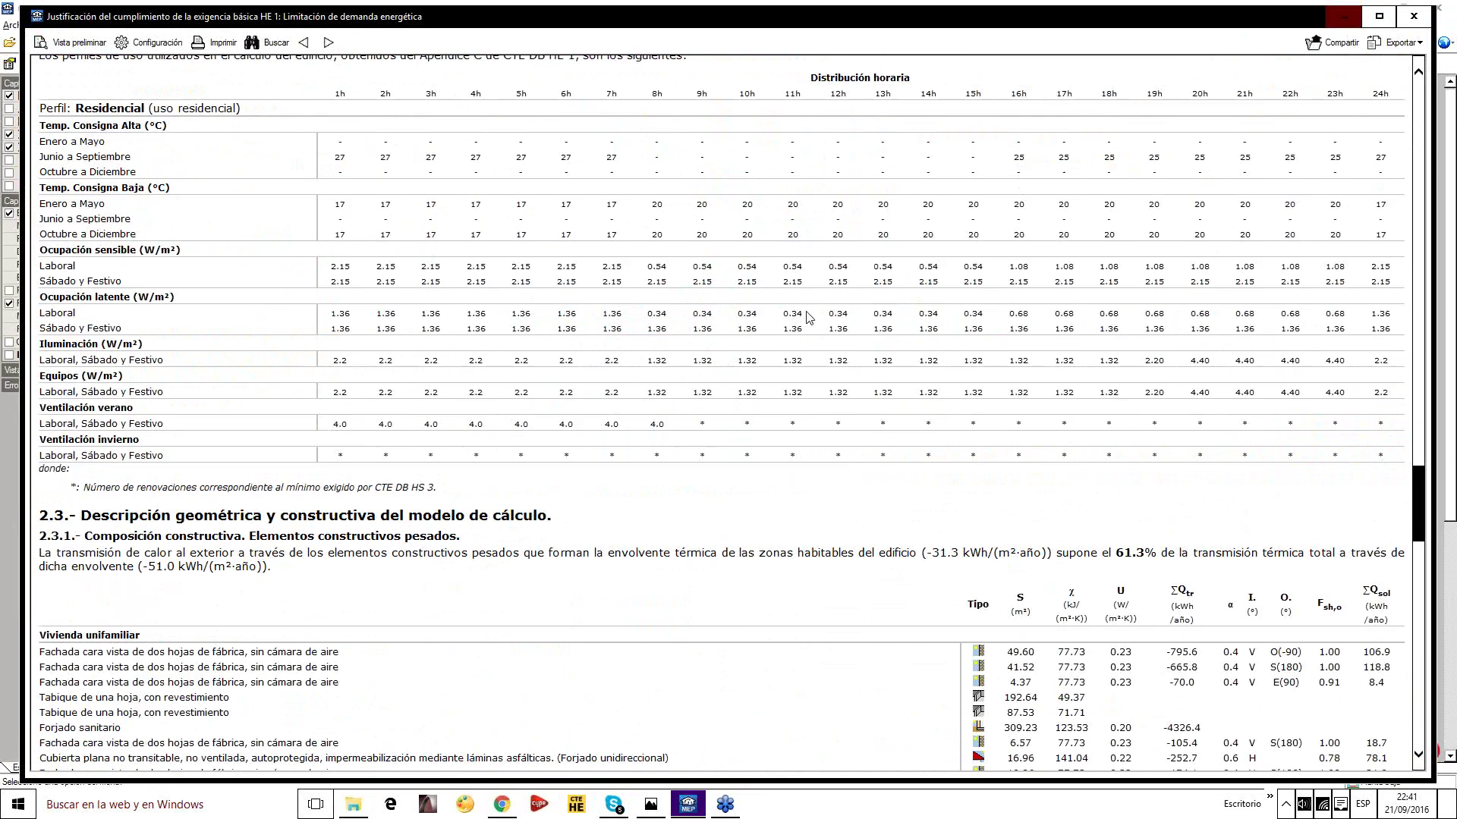
pyautogui.scroll(-20, 807, 318)
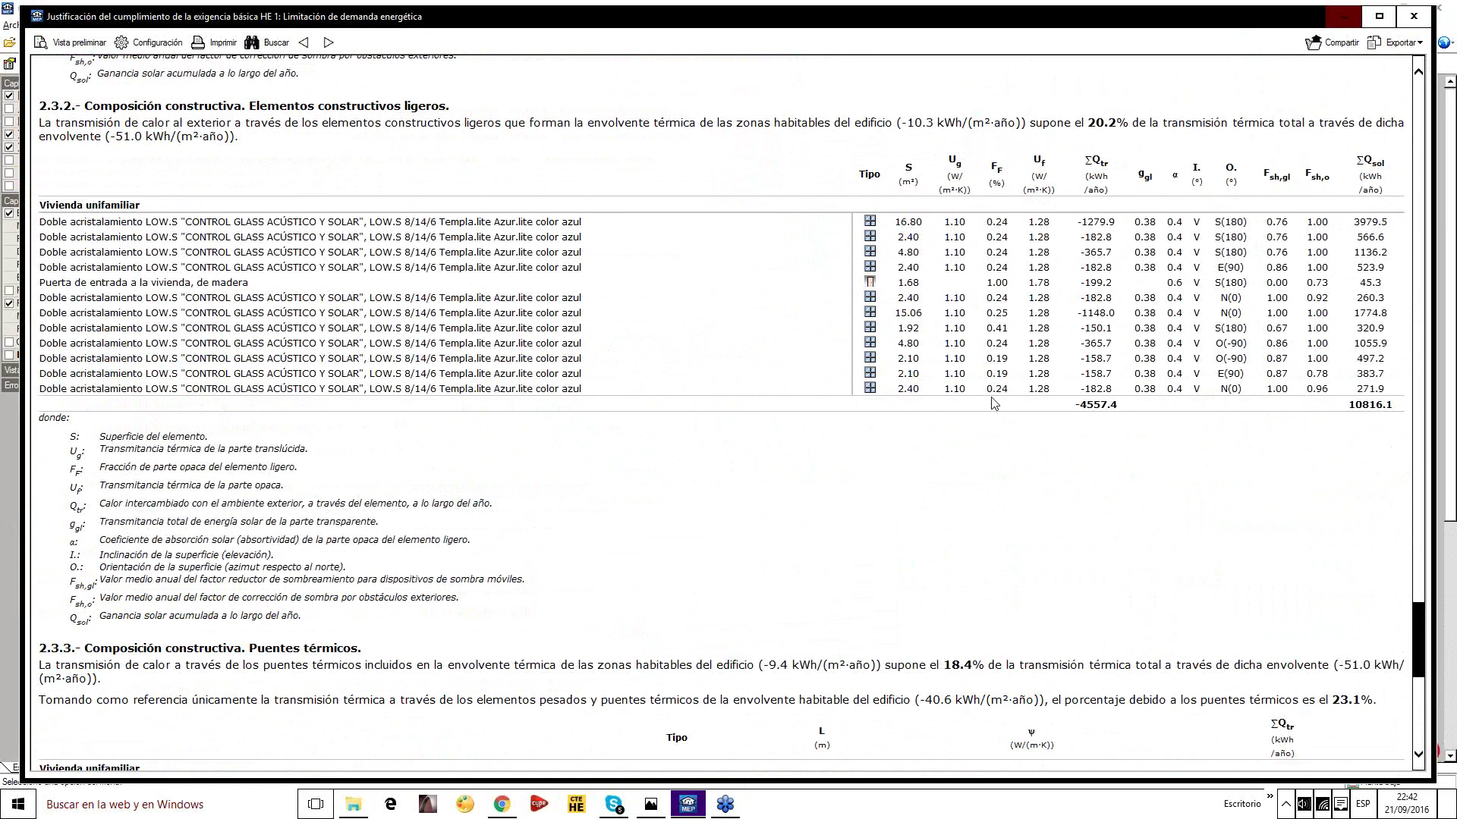
pyautogui.scroll(-8, 994, 402)
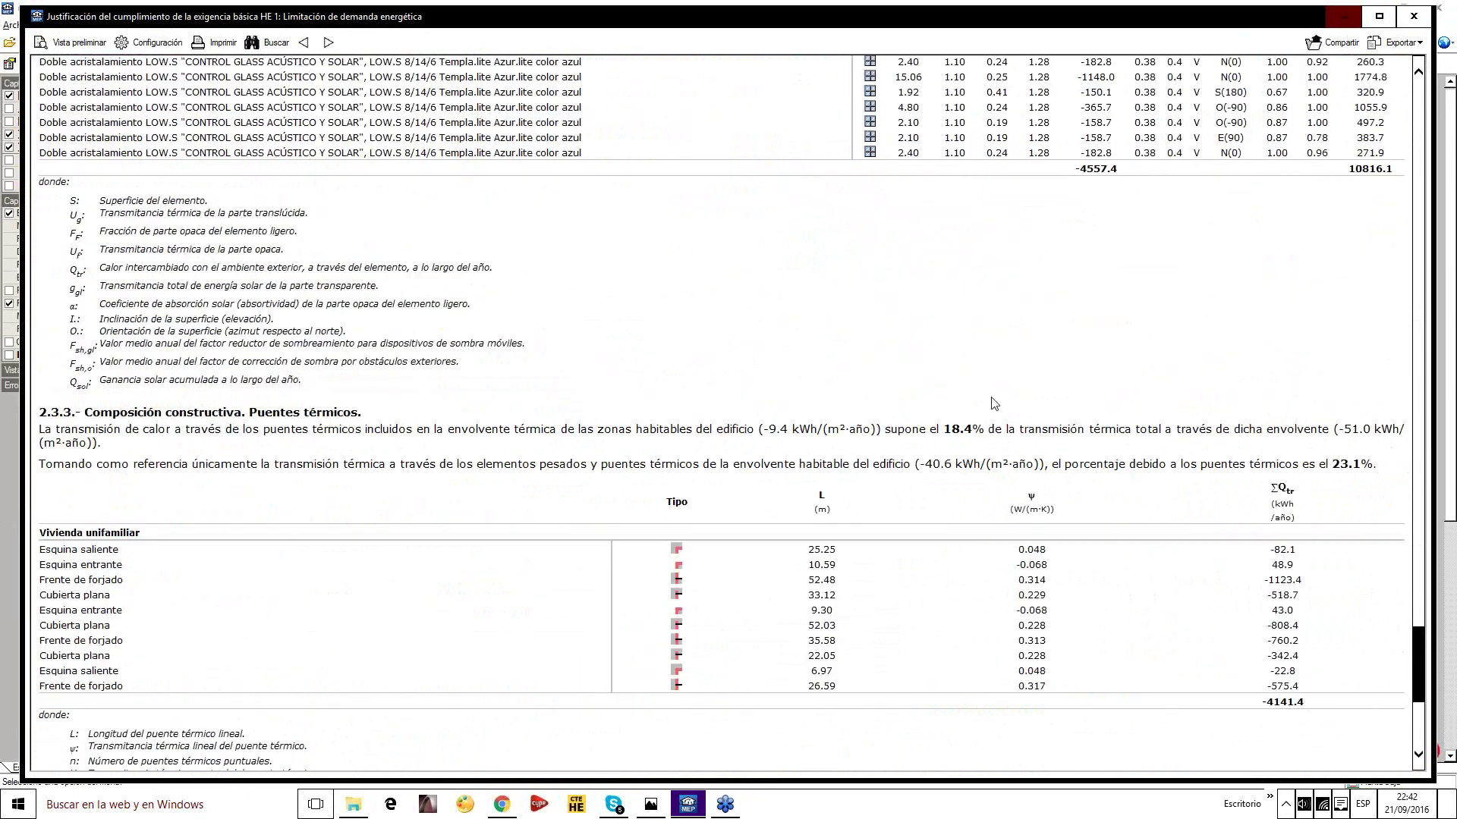
pyautogui.moveTo(978, 347); pyautogui.dragTo(944, 350)
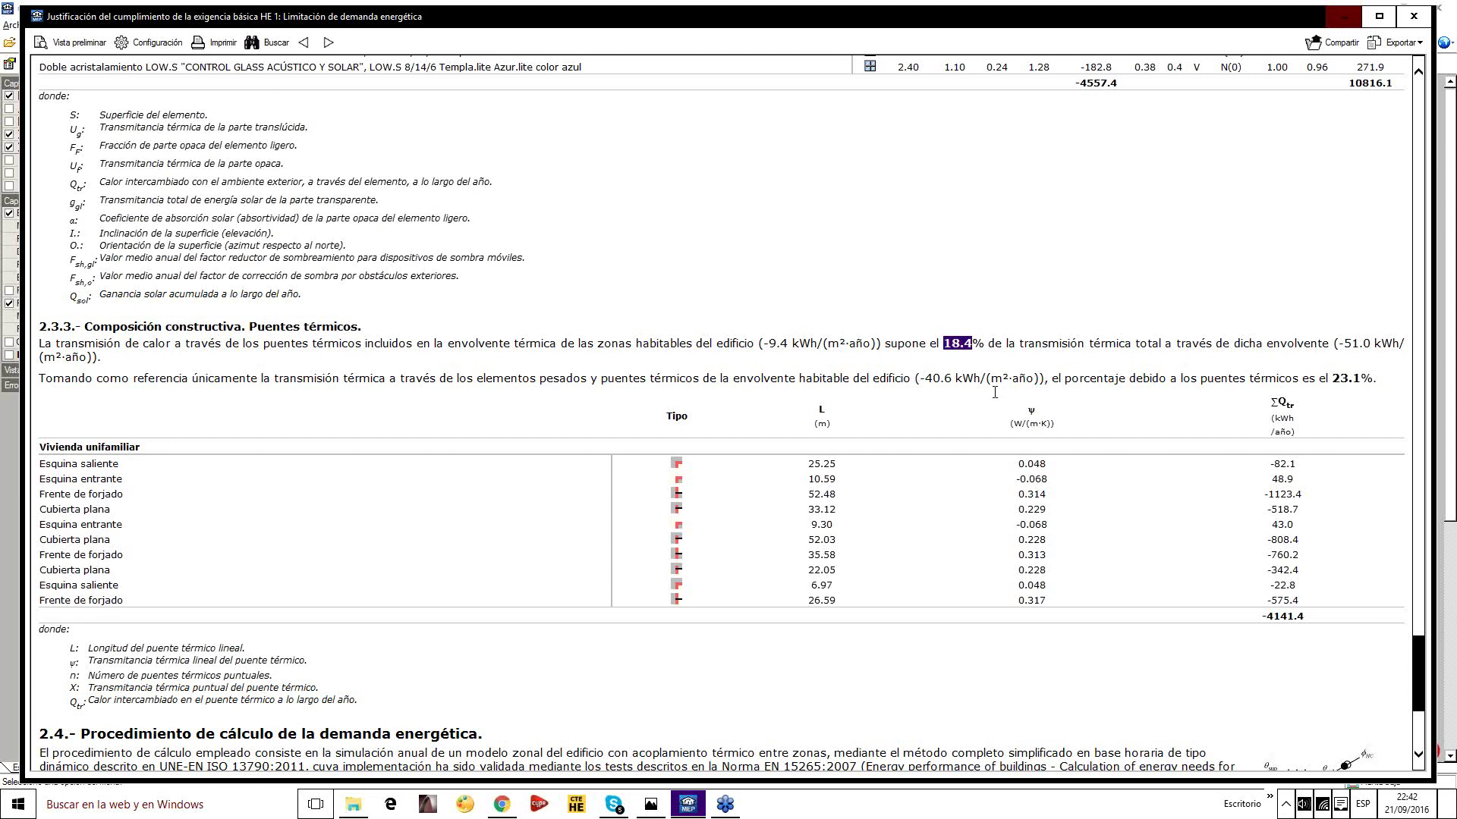
pyautogui.scroll(-5, 994, 392)
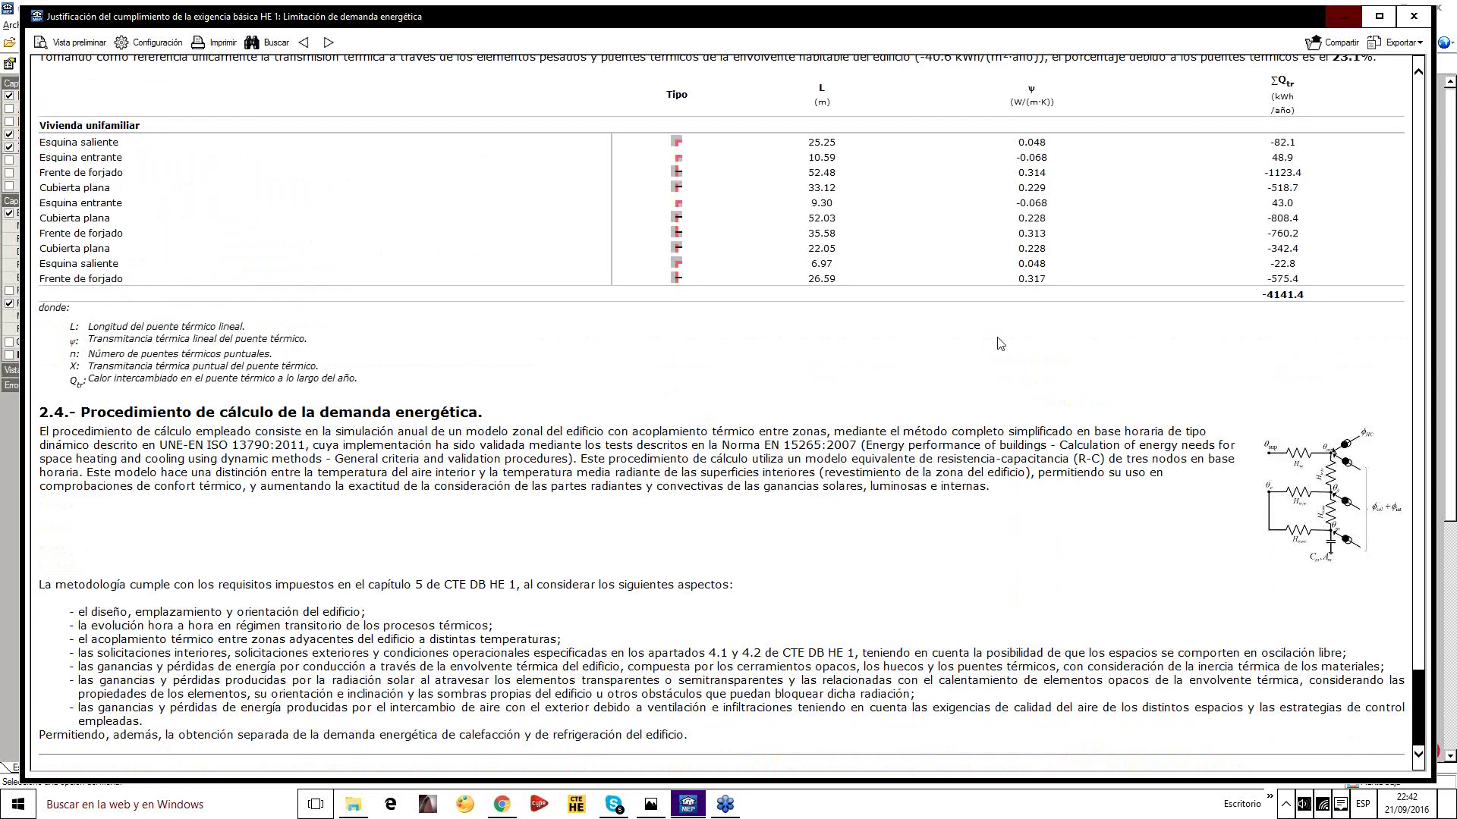
pyautogui.scroll(5, 994, 392)
pyautogui.click(1416, 18)
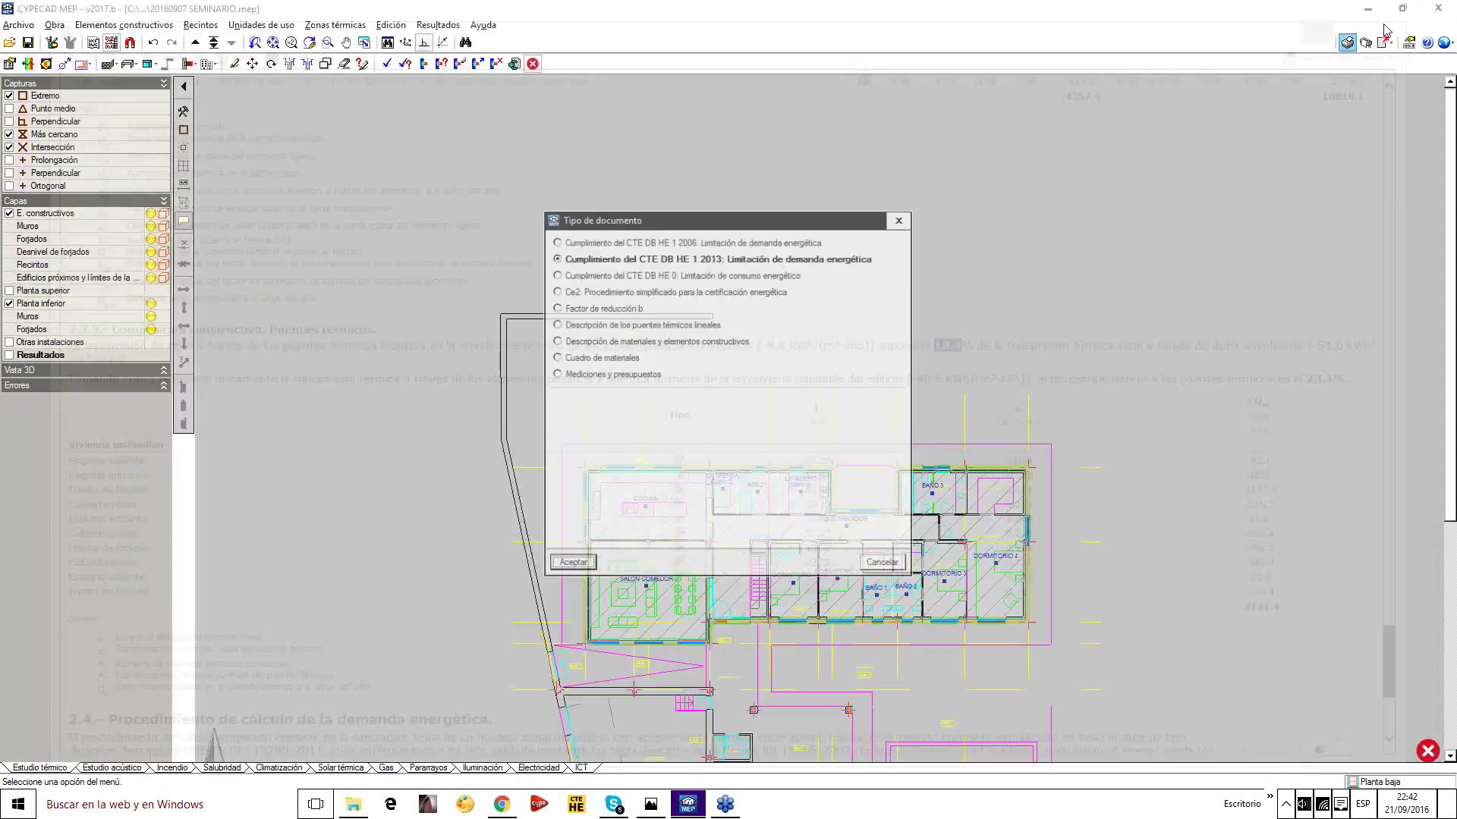
pyautogui.click(900, 222)
# Open the project's thermal parameters (Parámetros térmicos)
pyautogui.scroll(3, 858, 402)
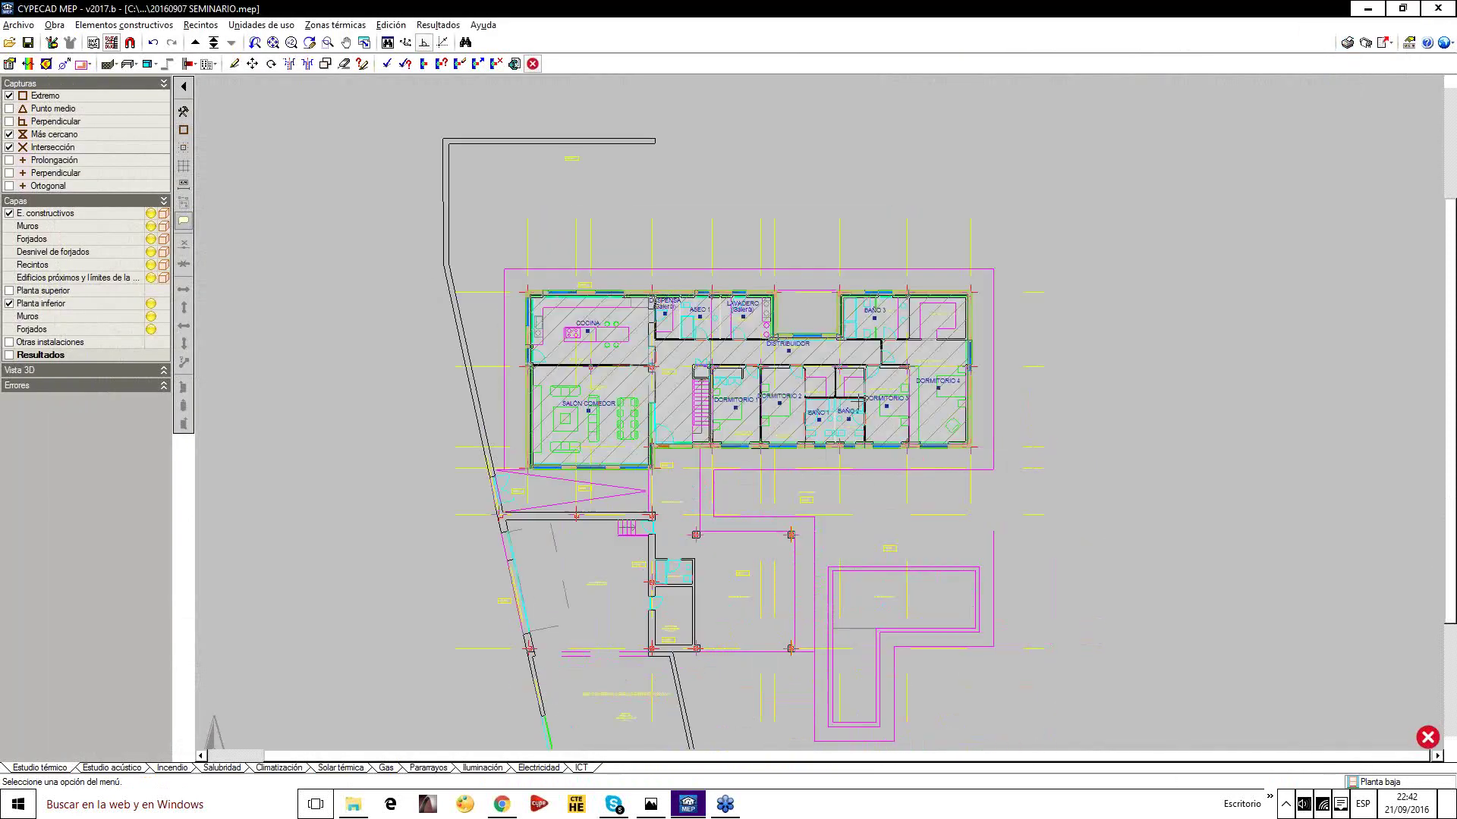
pyautogui.click(55, 25)
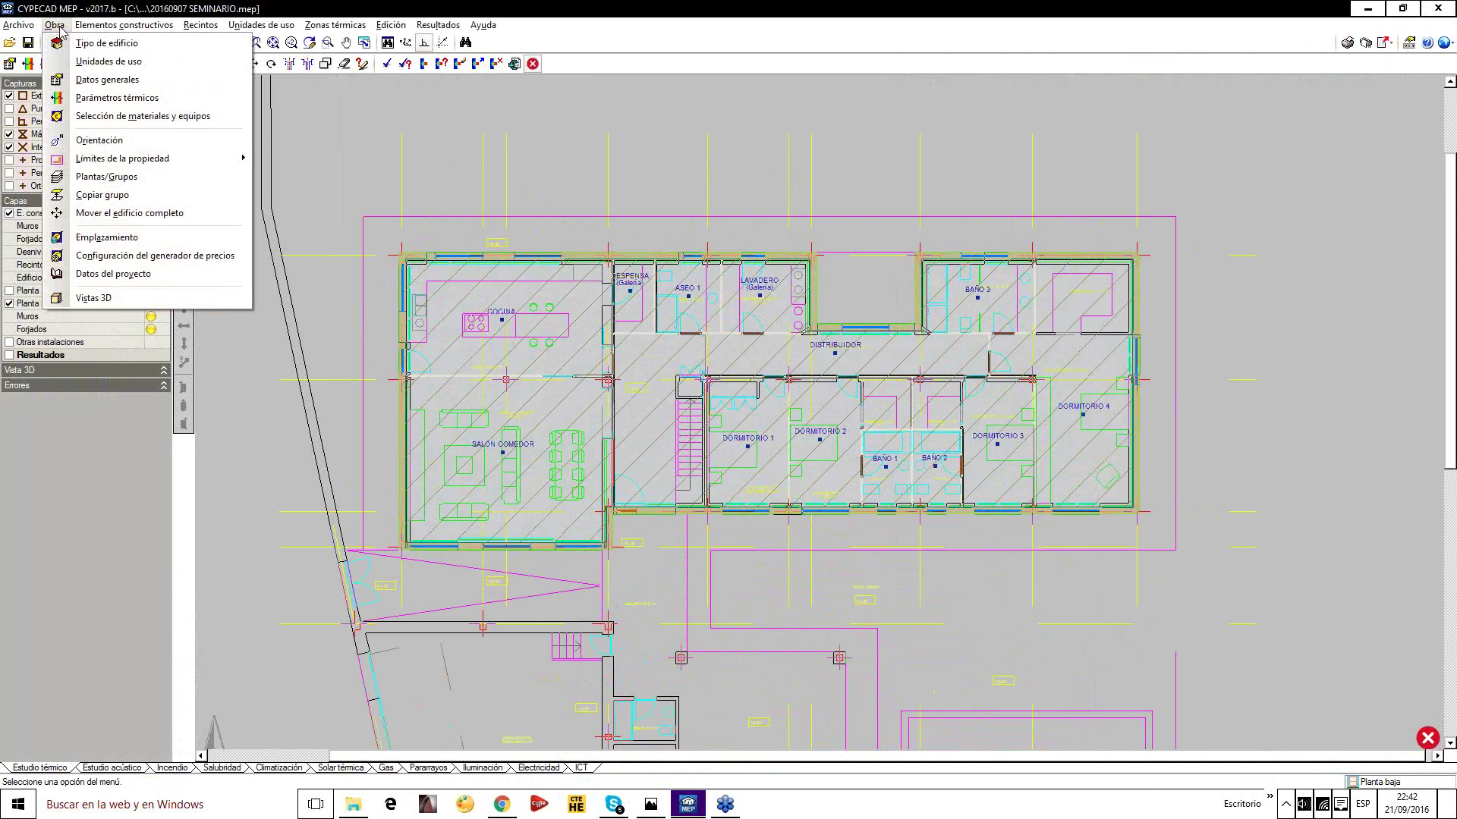
pyautogui.click(103, 99)
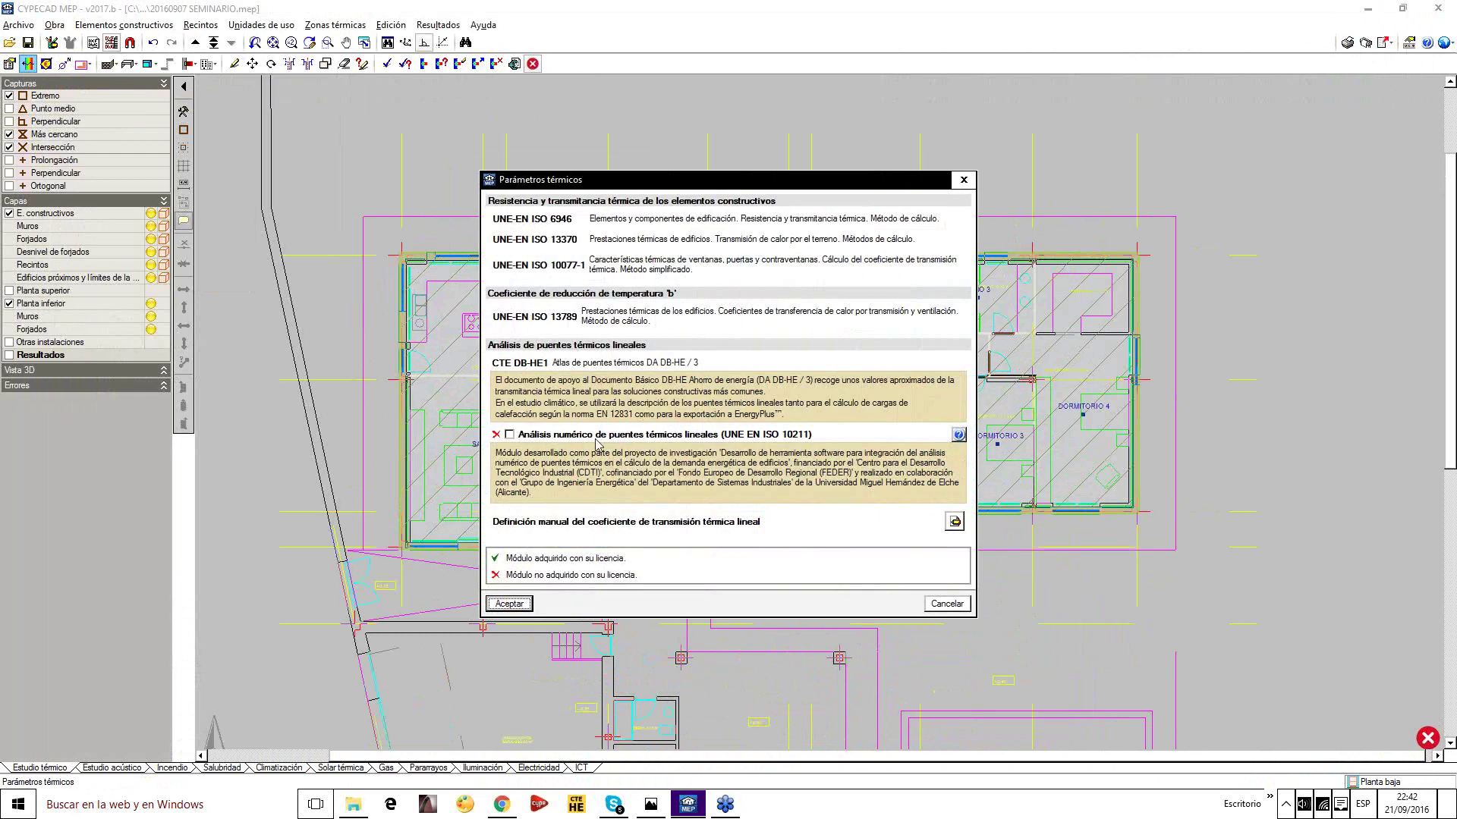
# Toggle the numerical analysis of linear thermal bridges (UNE EN ISO 10211) on and off again
pyautogui.click(513, 438)
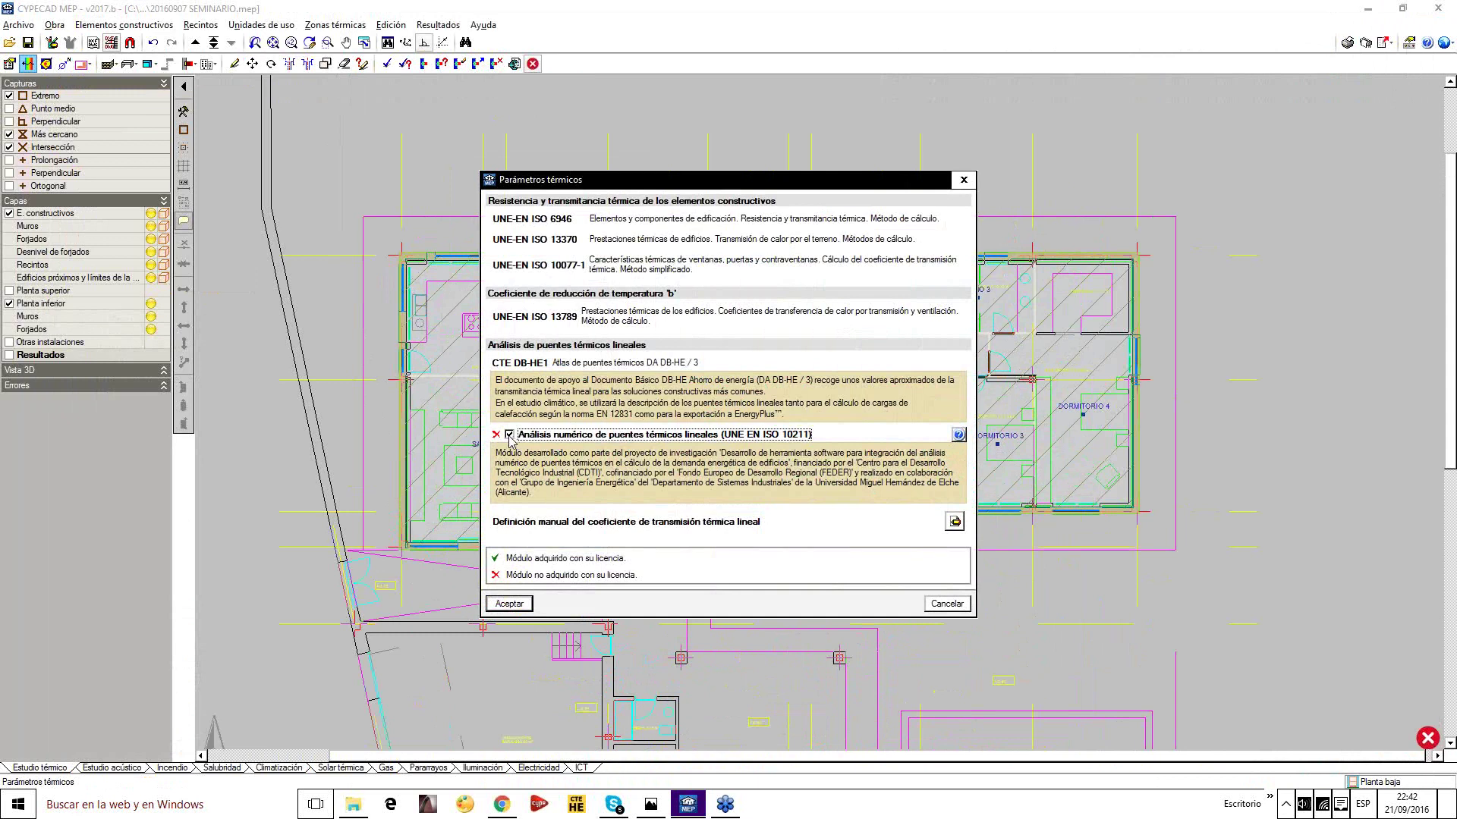
pyautogui.click(510, 436)
pyautogui.click(509, 435)
pyautogui.click(509, 436)
# Open the CTE DB-HE1 value import for the manual coefficient of "Suelo en contacto con el terreno" and enlarge the dialog and its list
pyautogui.click(954, 521)
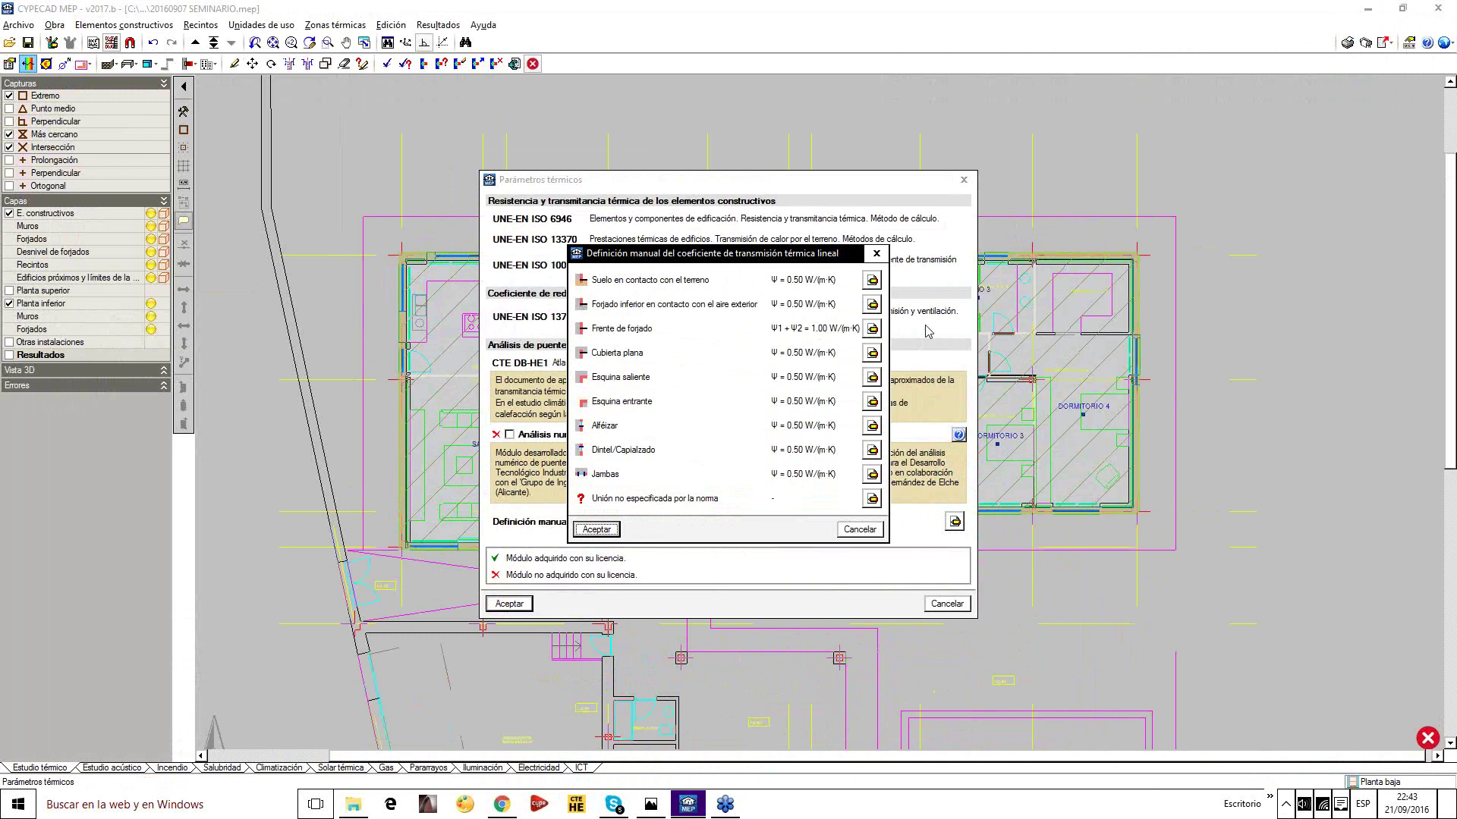
pyautogui.click(871, 281)
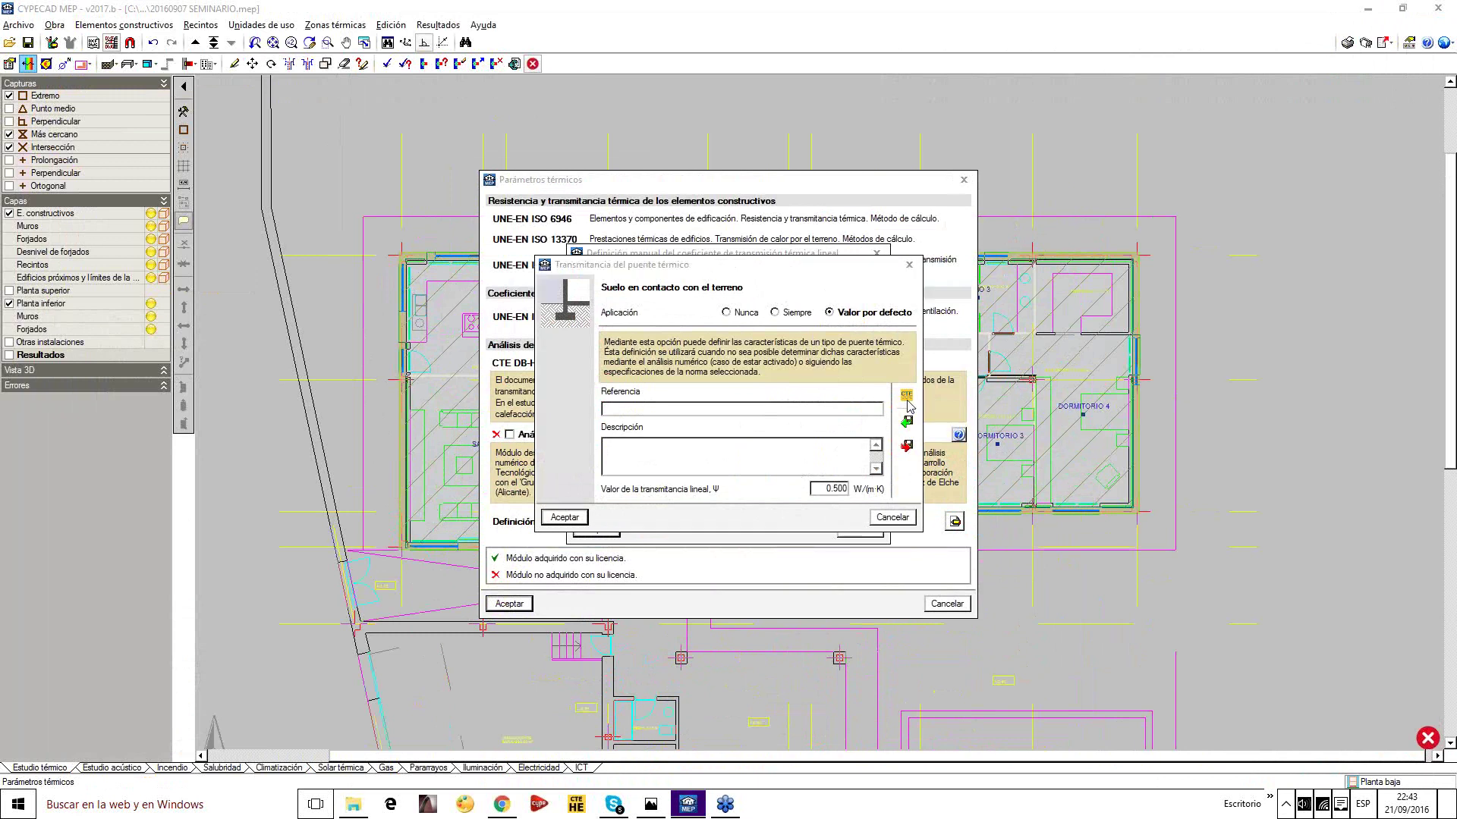
pyautogui.click(906, 401)
pyautogui.moveTo(778, 273); pyautogui.dragTo(487, 210)
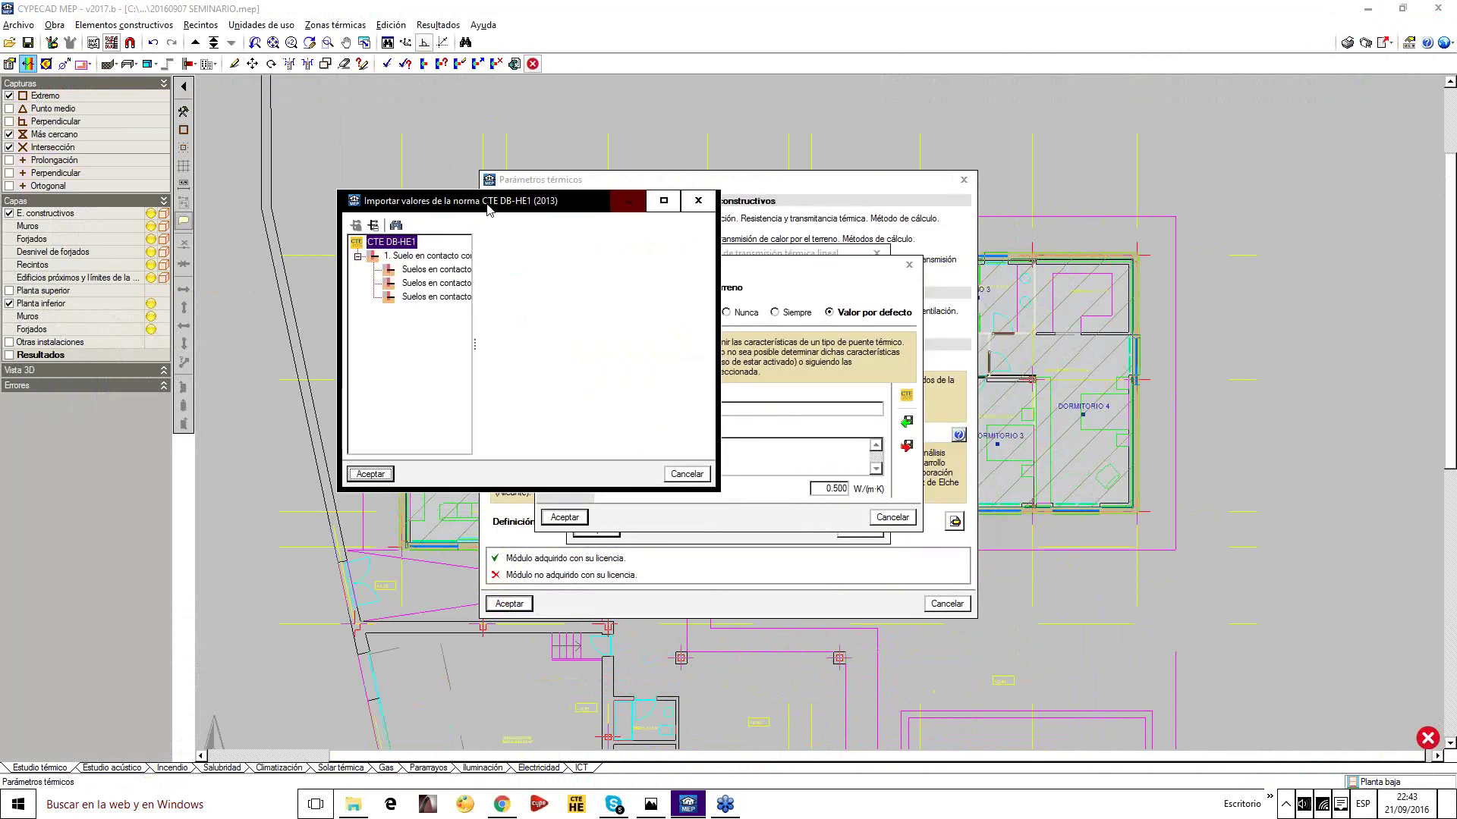
pyautogui.moveTo(476, 327); pyautogui.dragTo(597, 334)
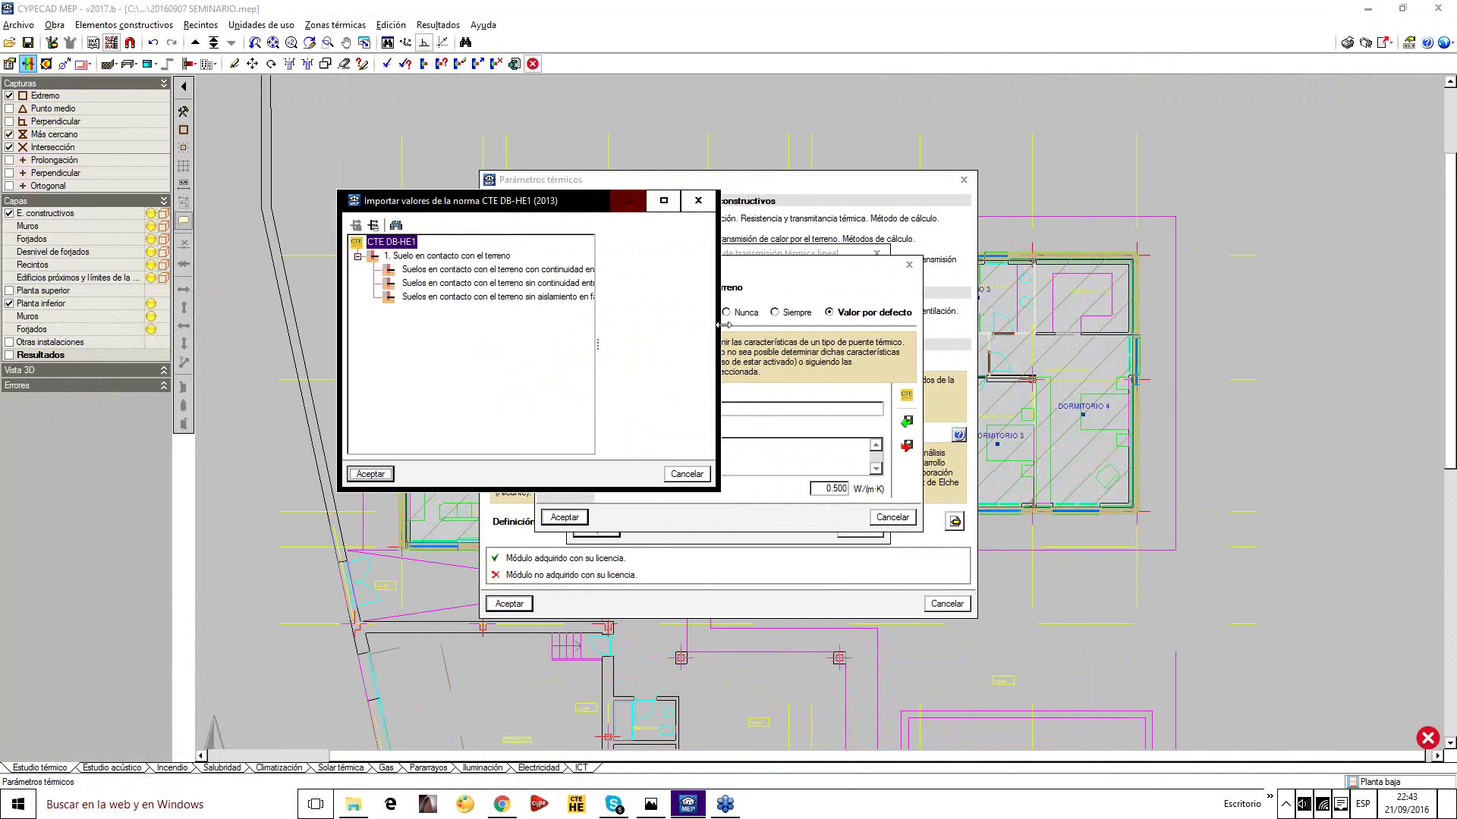
pyautogui.moveTo(718, 336); pyautogui.dragTo(1095, 361)
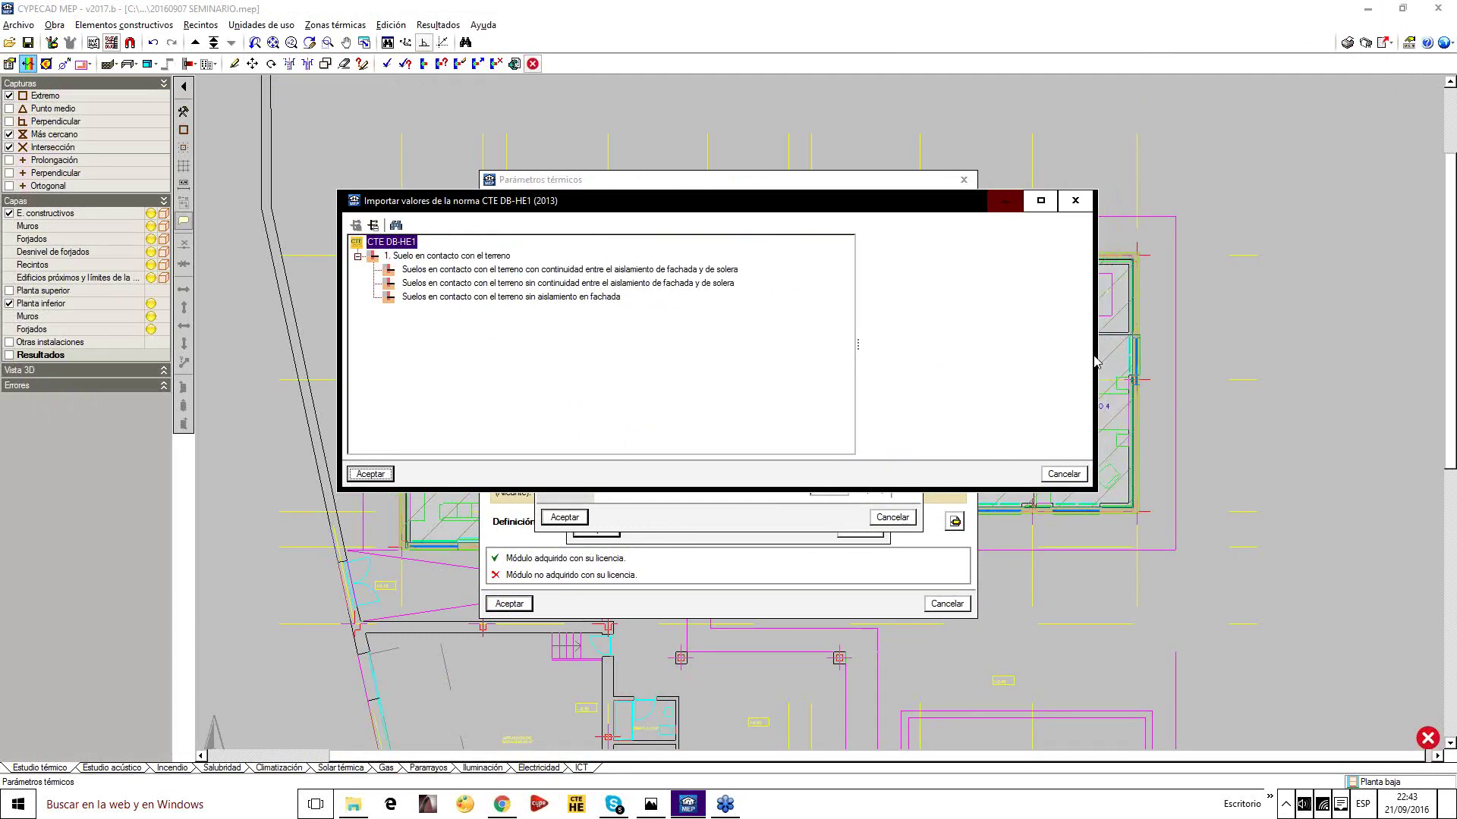
# Compare the ground-contact floor solutions and import the one with continuity between façade and slab insulation as the manual coefficient
pyautogui.click(417, 270)
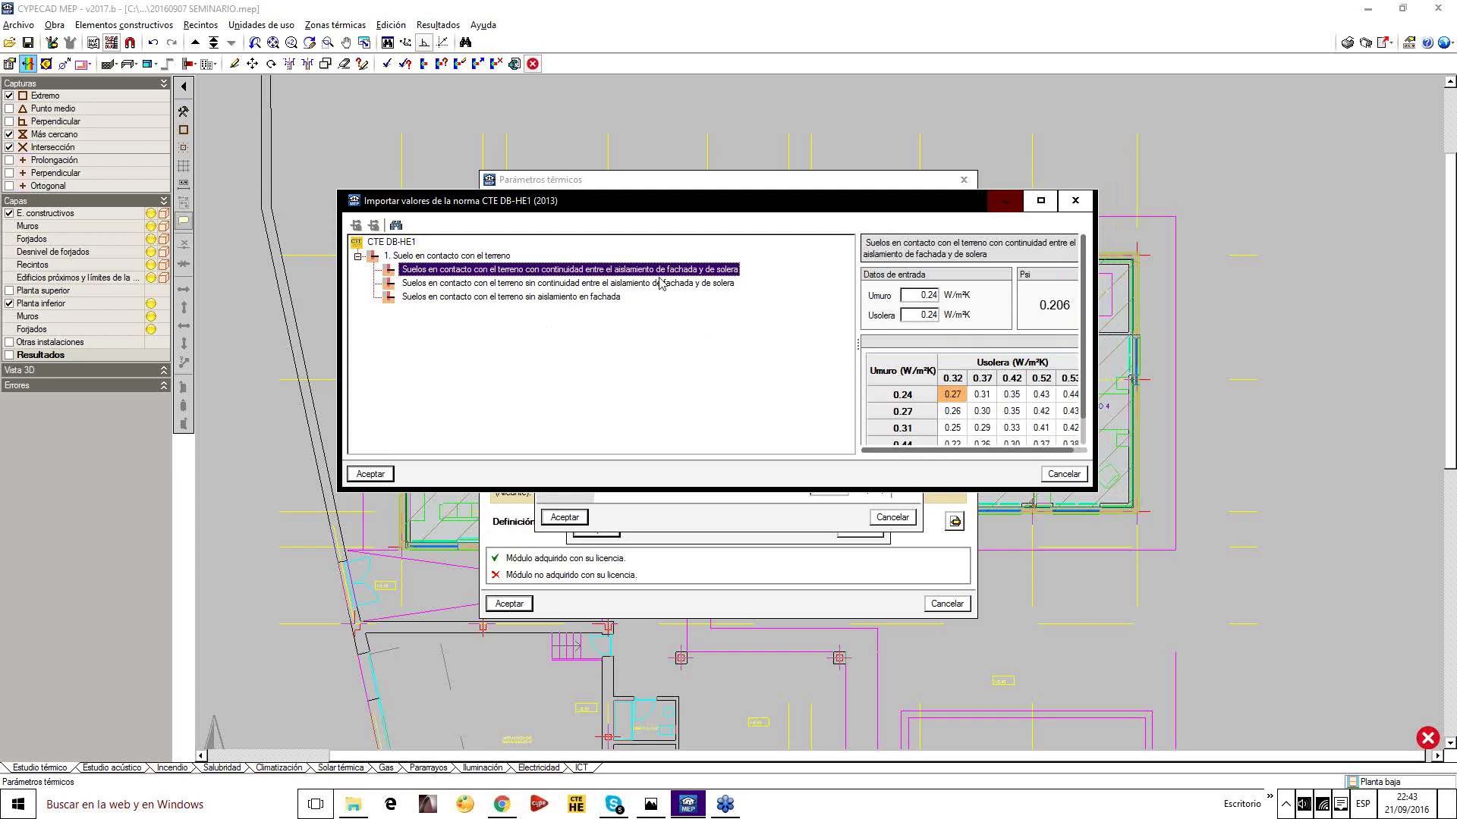
pyautogui.click(483, 285)
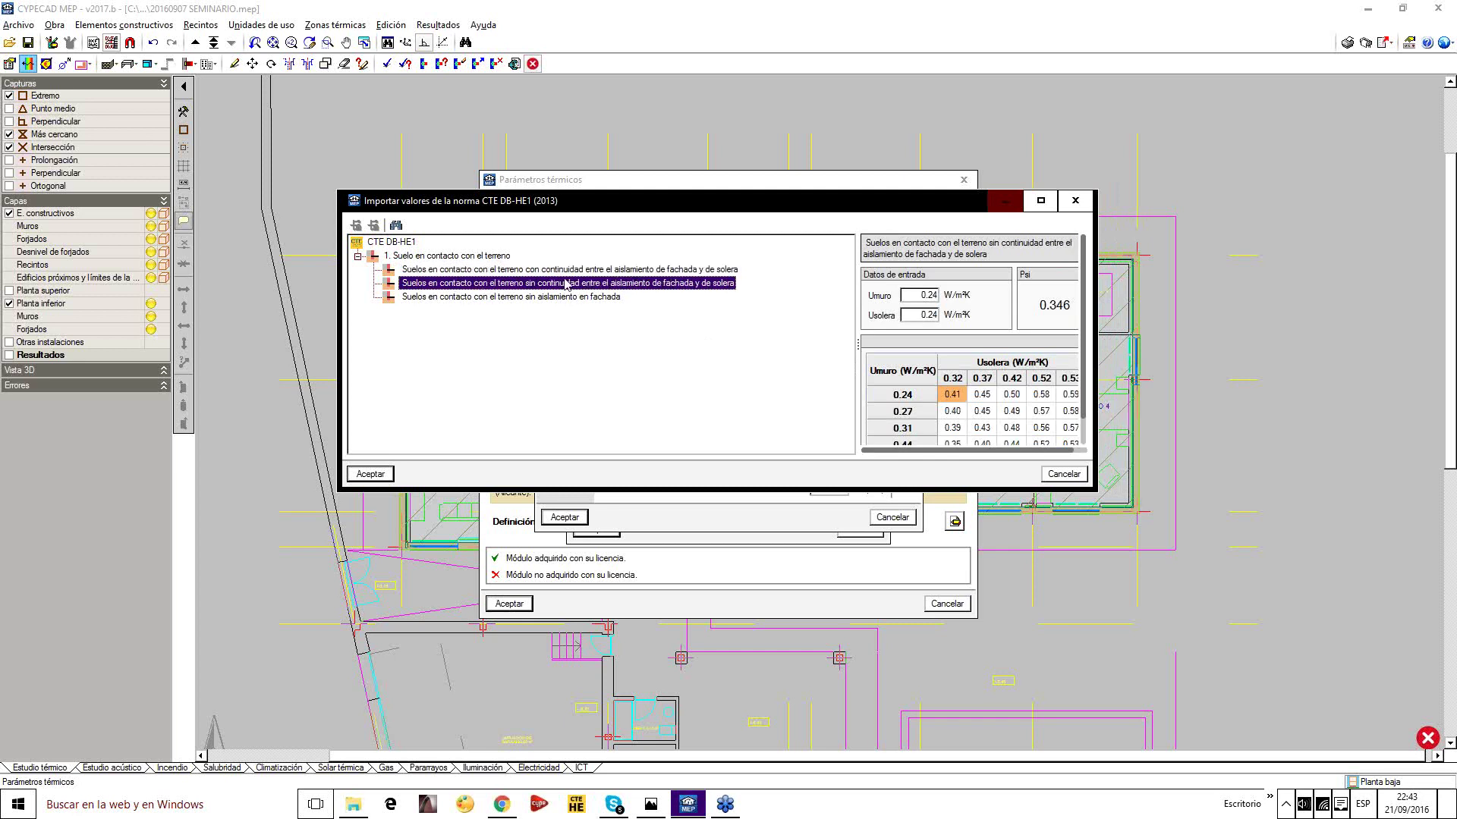
pyautogui.click(547, 298)
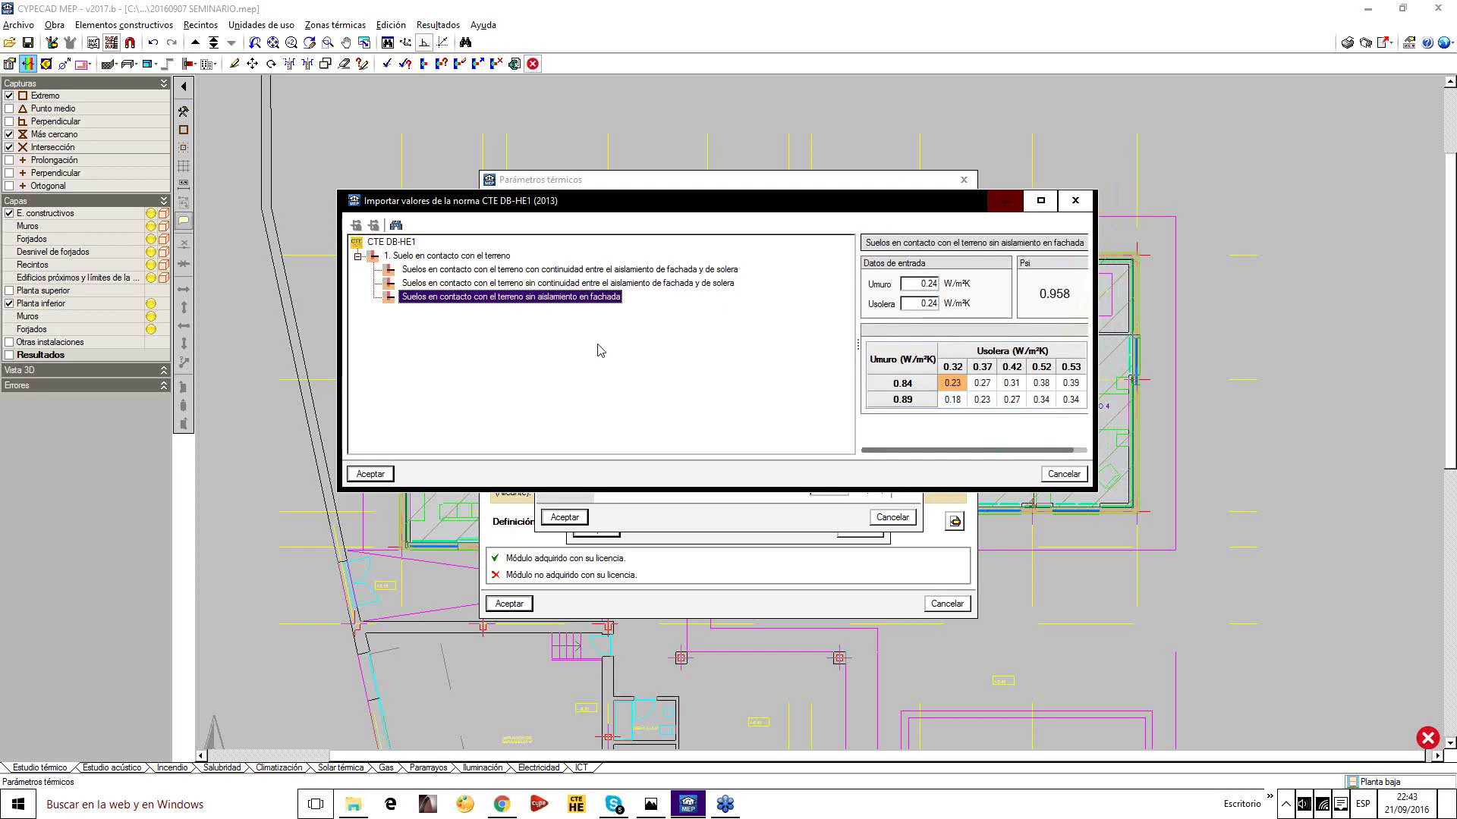
pyautogui.click(579, 270)
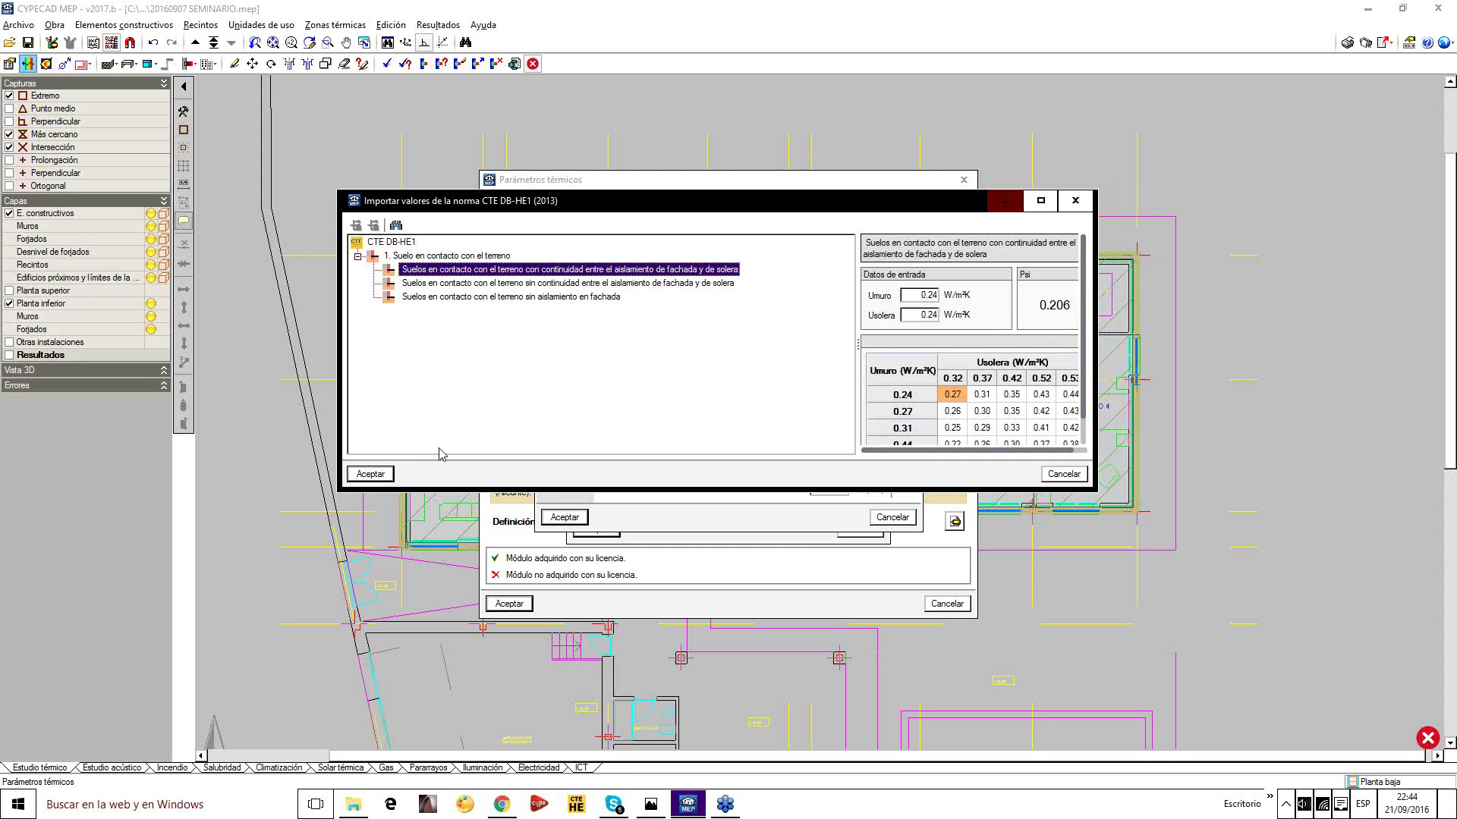
pyautogui.click(370, 473)
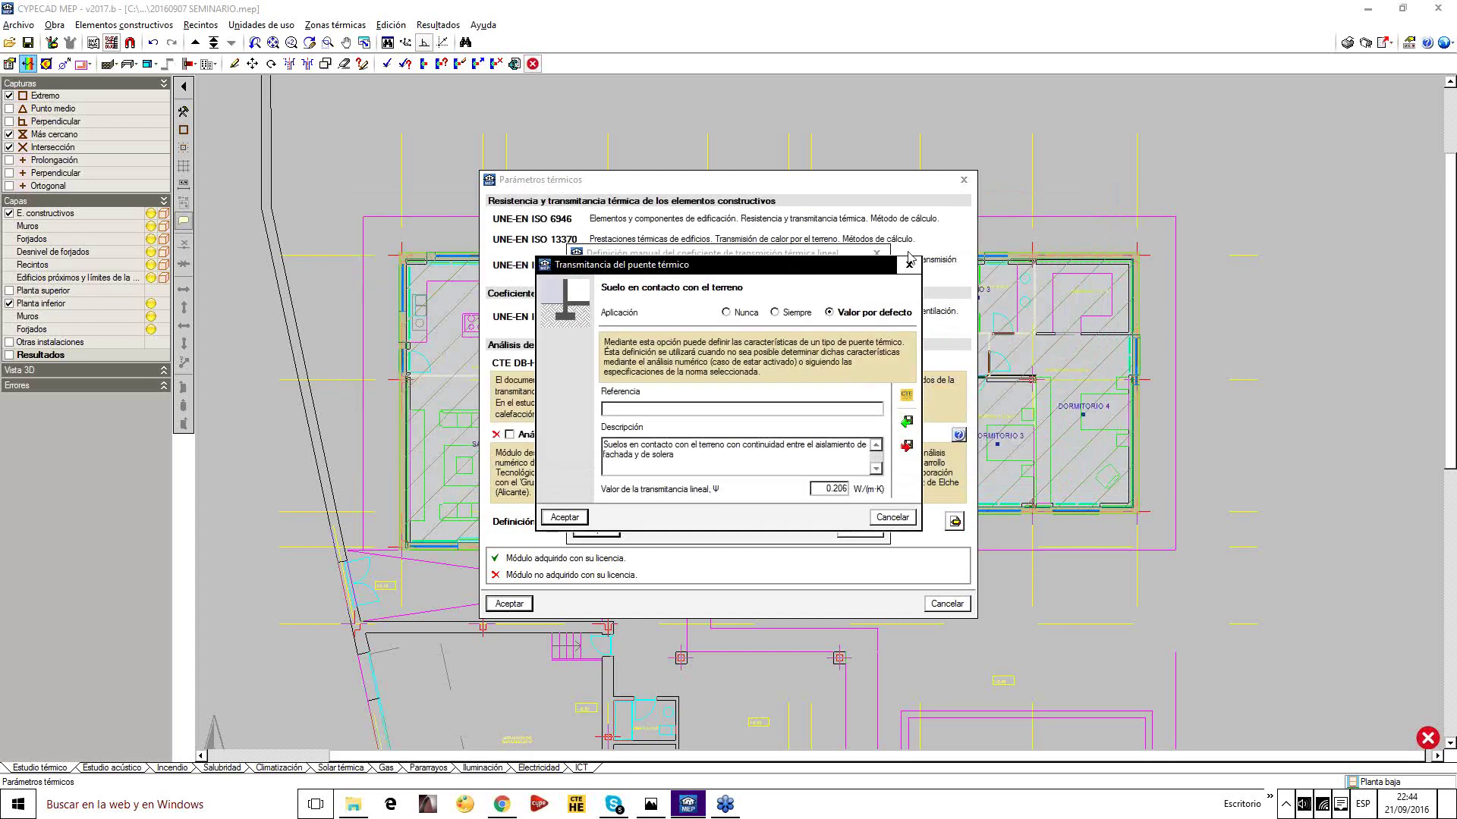
pyautogui.click(577, 518)
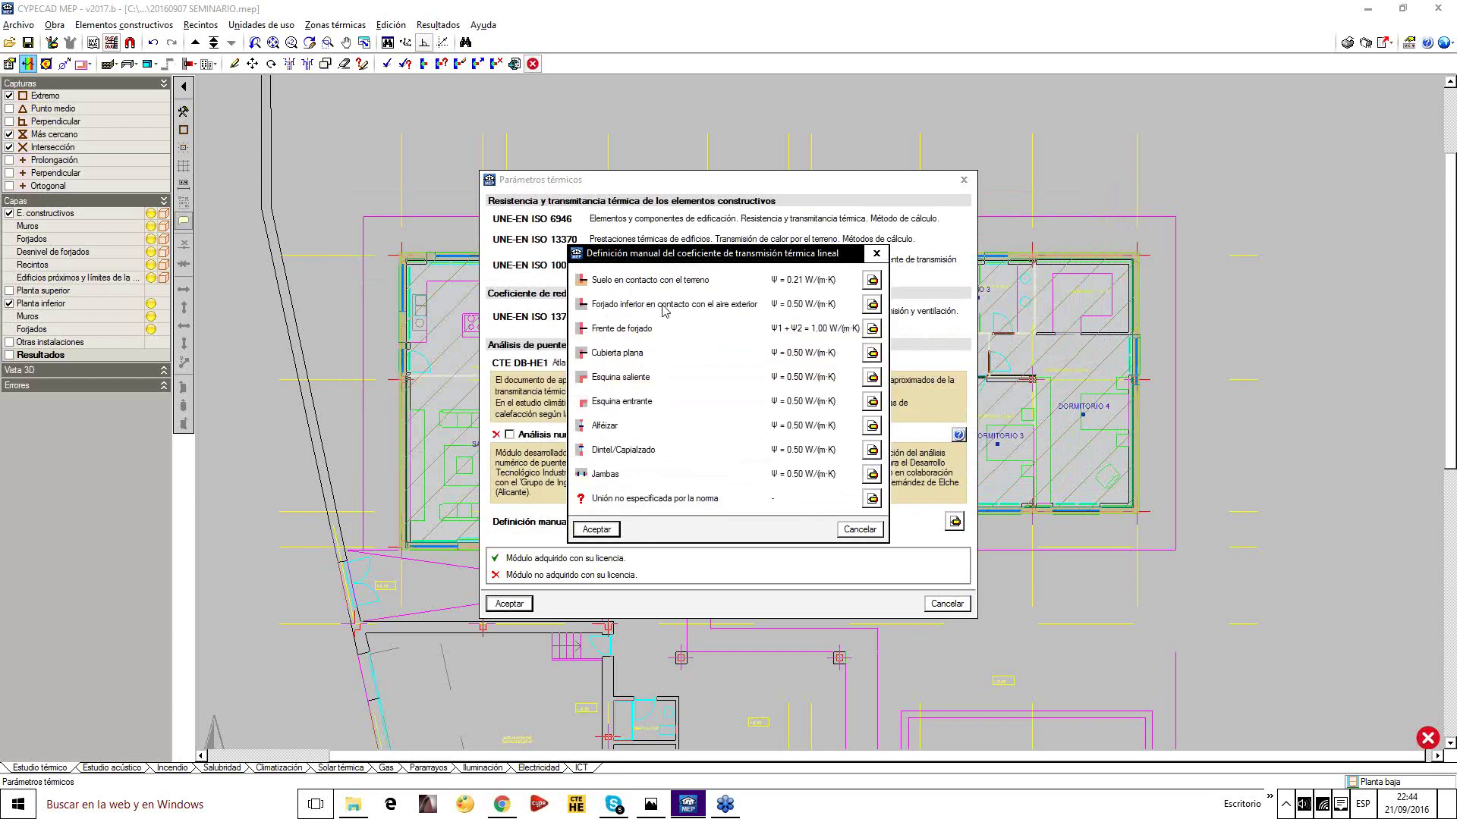
# For "Forjado inferior en contacto con el aire exterior", import the CTE DB-HE1 value with insulation above the slab or continuous with the façade
pyautogui.click(871, 304)
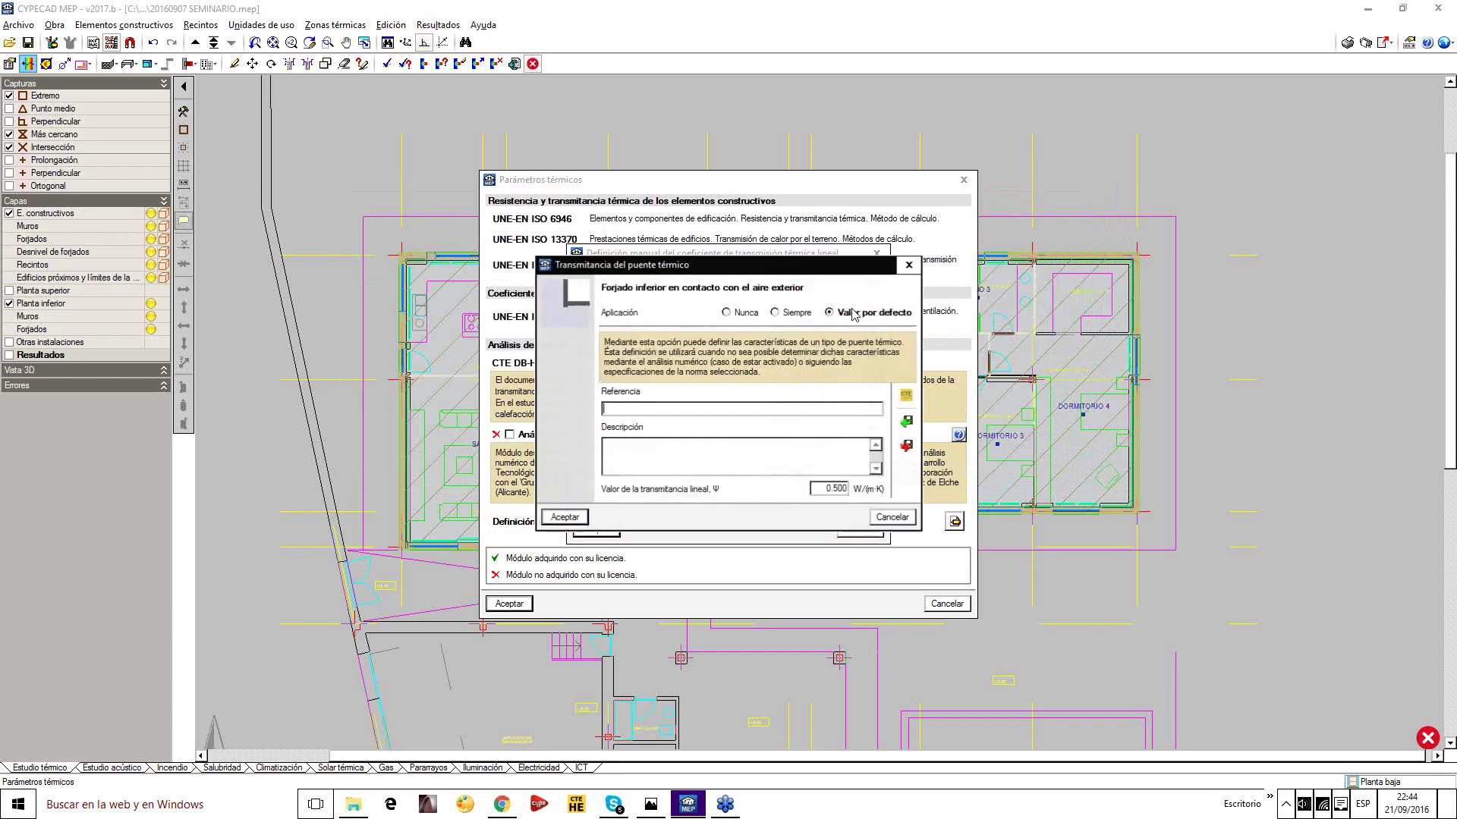
pyautogui.click(907, 390)
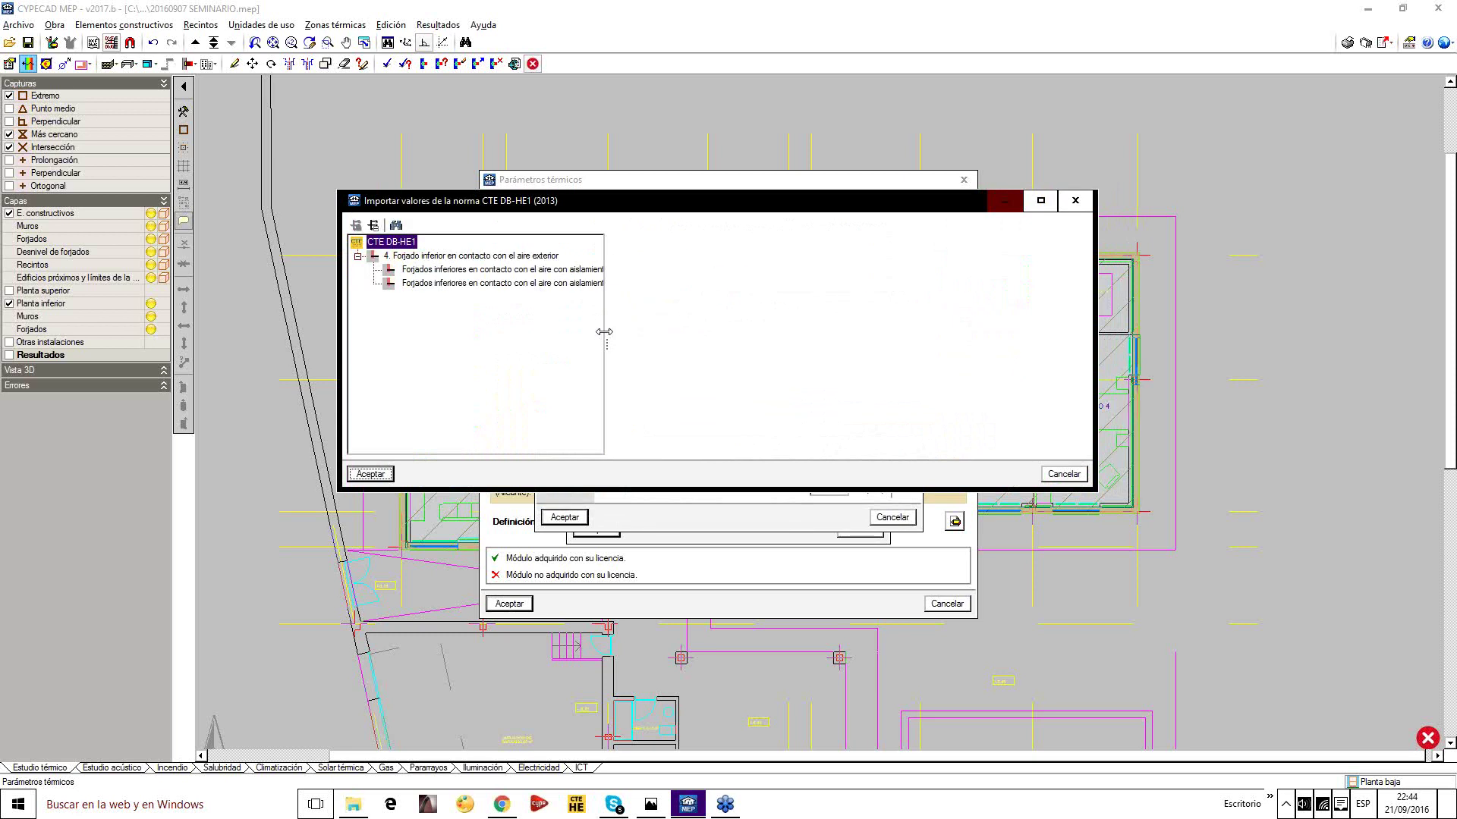
pyautogui.moveTo(605, 334); pyautogui.dragTo(841, 329)
pyautogui.click(723, 270)
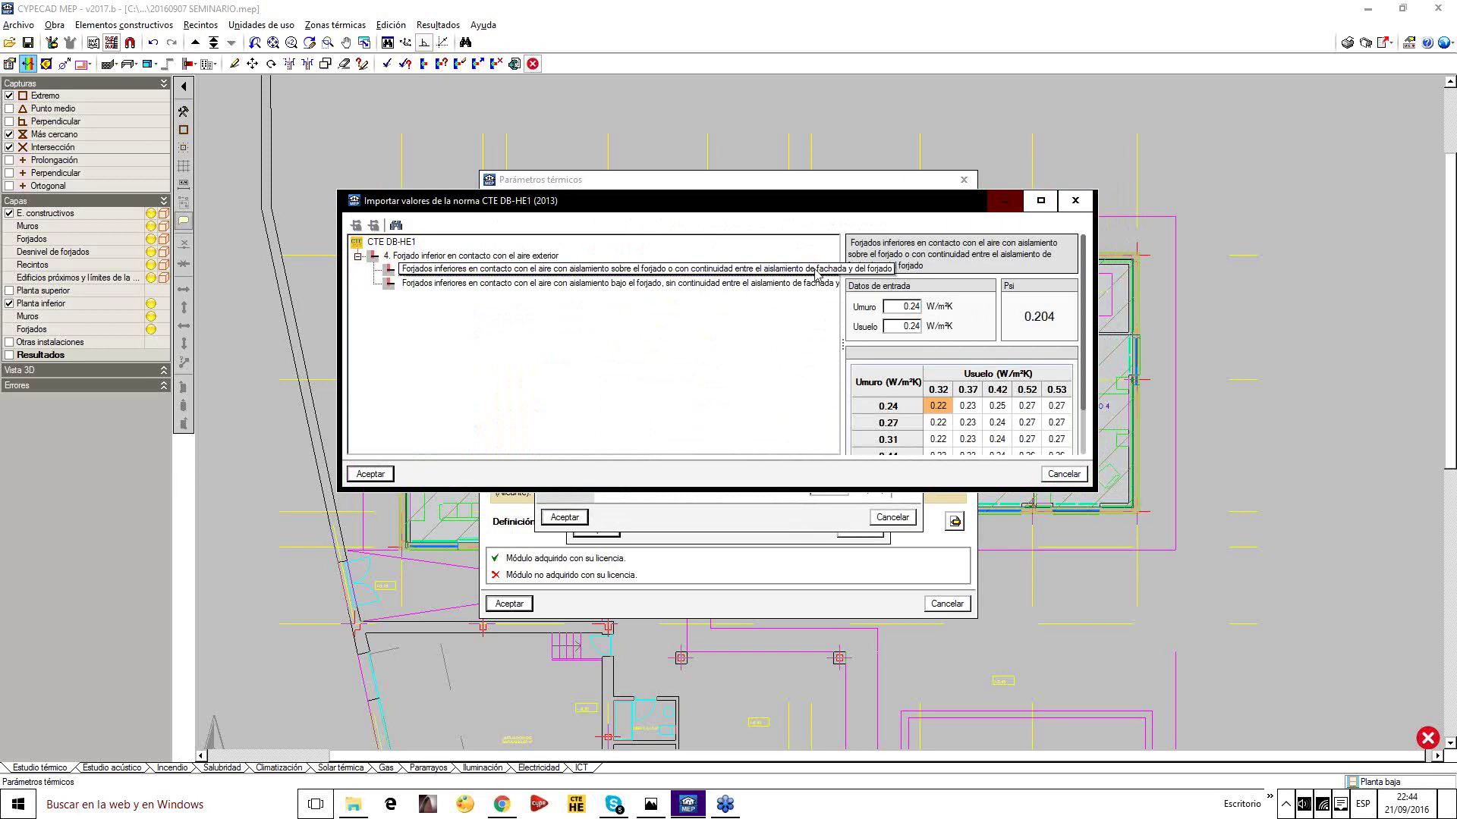
pyautogui.click(385, 478)
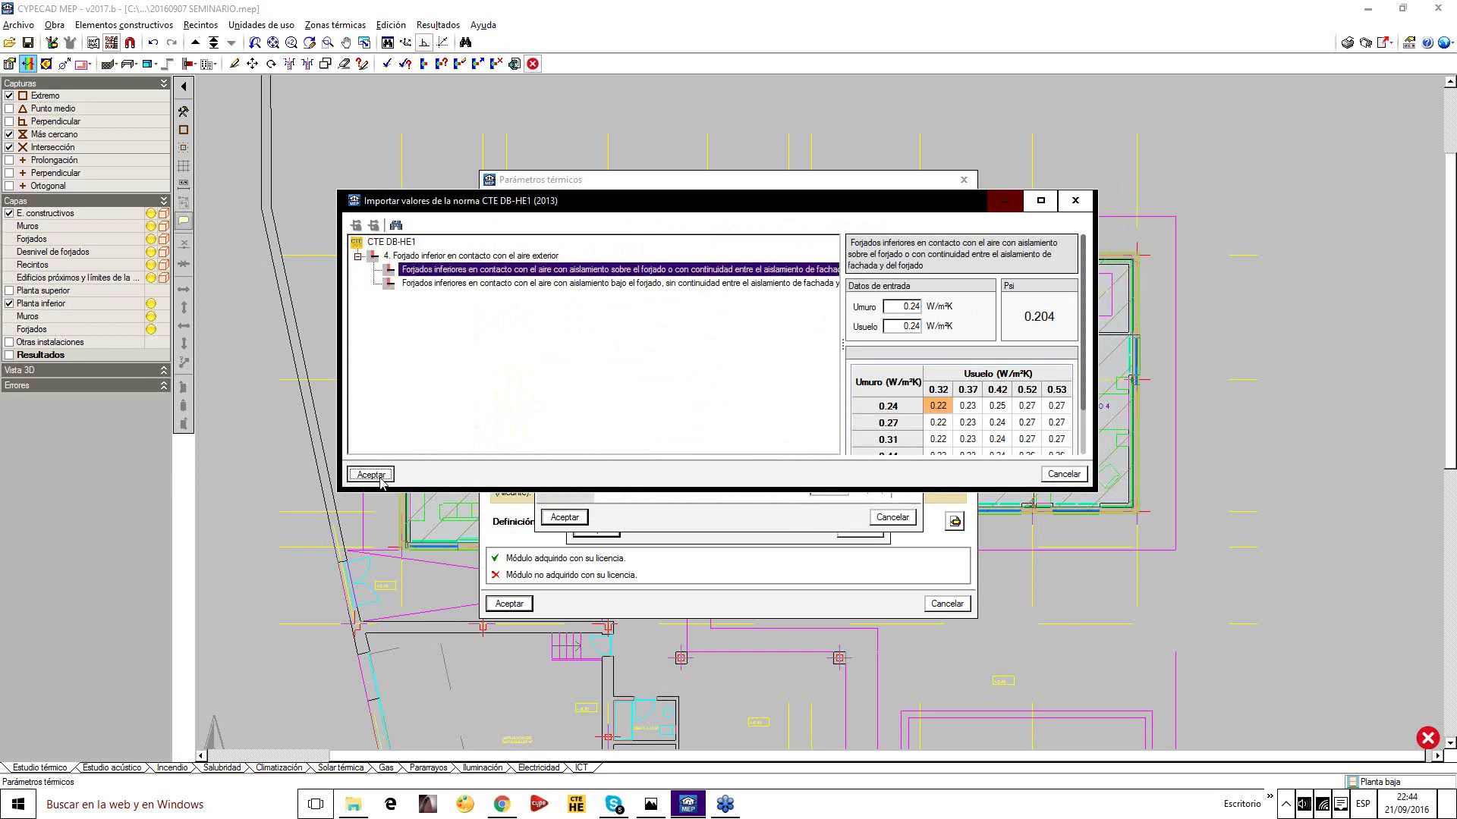
pyautogui.click(565, 519)
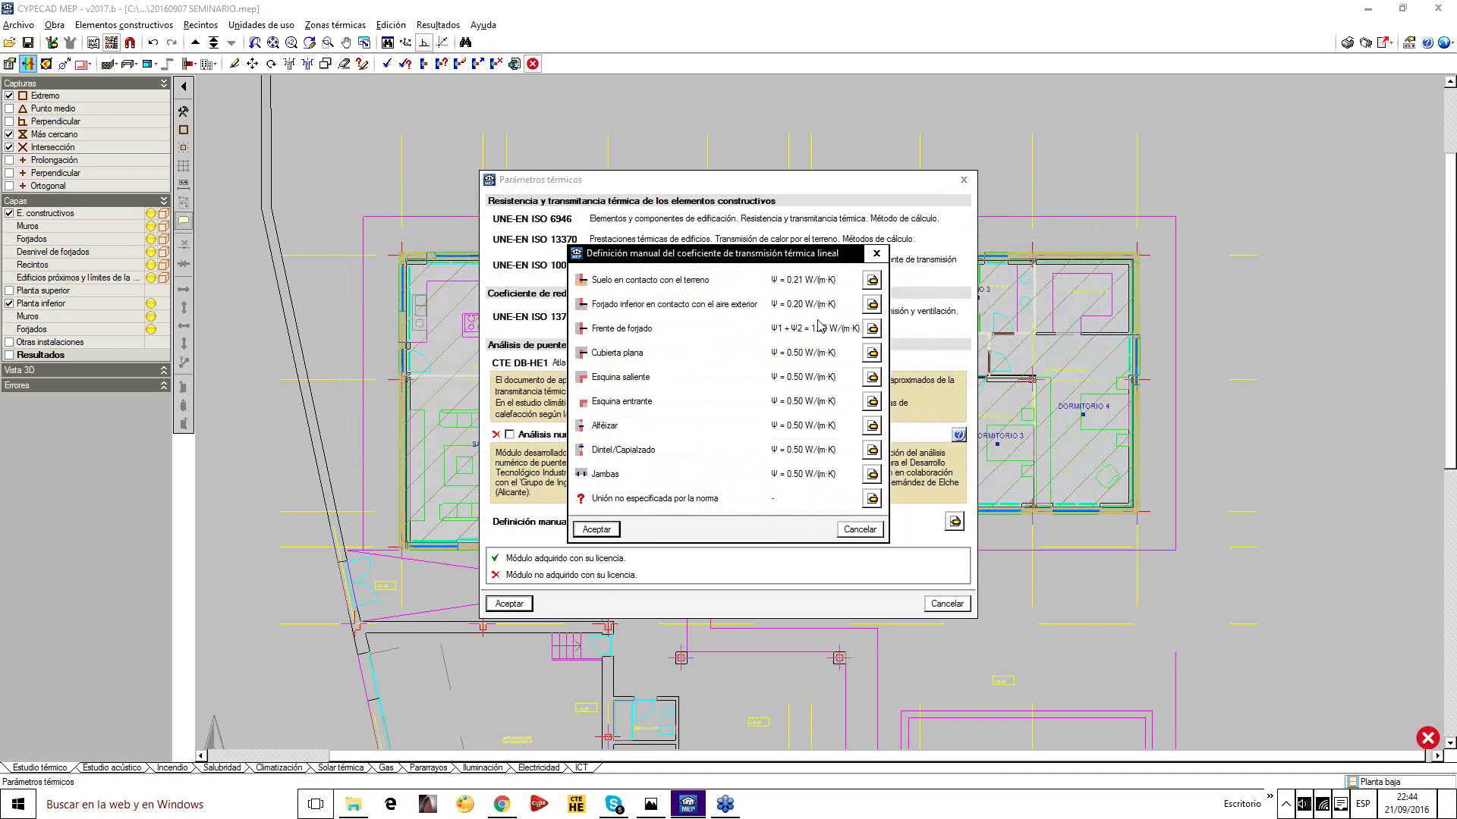
# For "Frente de forjado", compare the CTE DB-HE1 solutions and import the one with continuity of the façade insulation as the manual coefficient
pyautogui.click(870, 328)
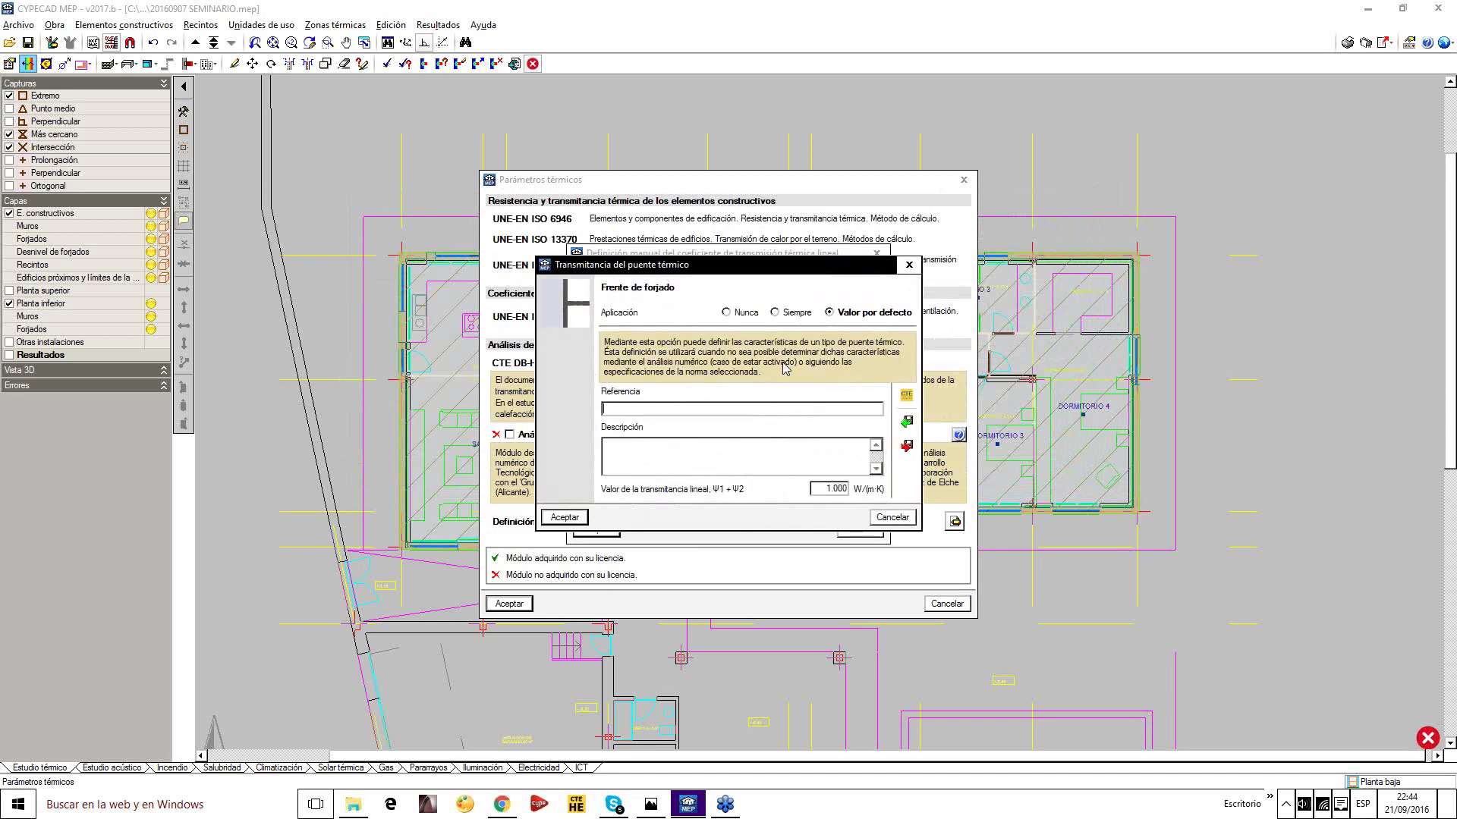
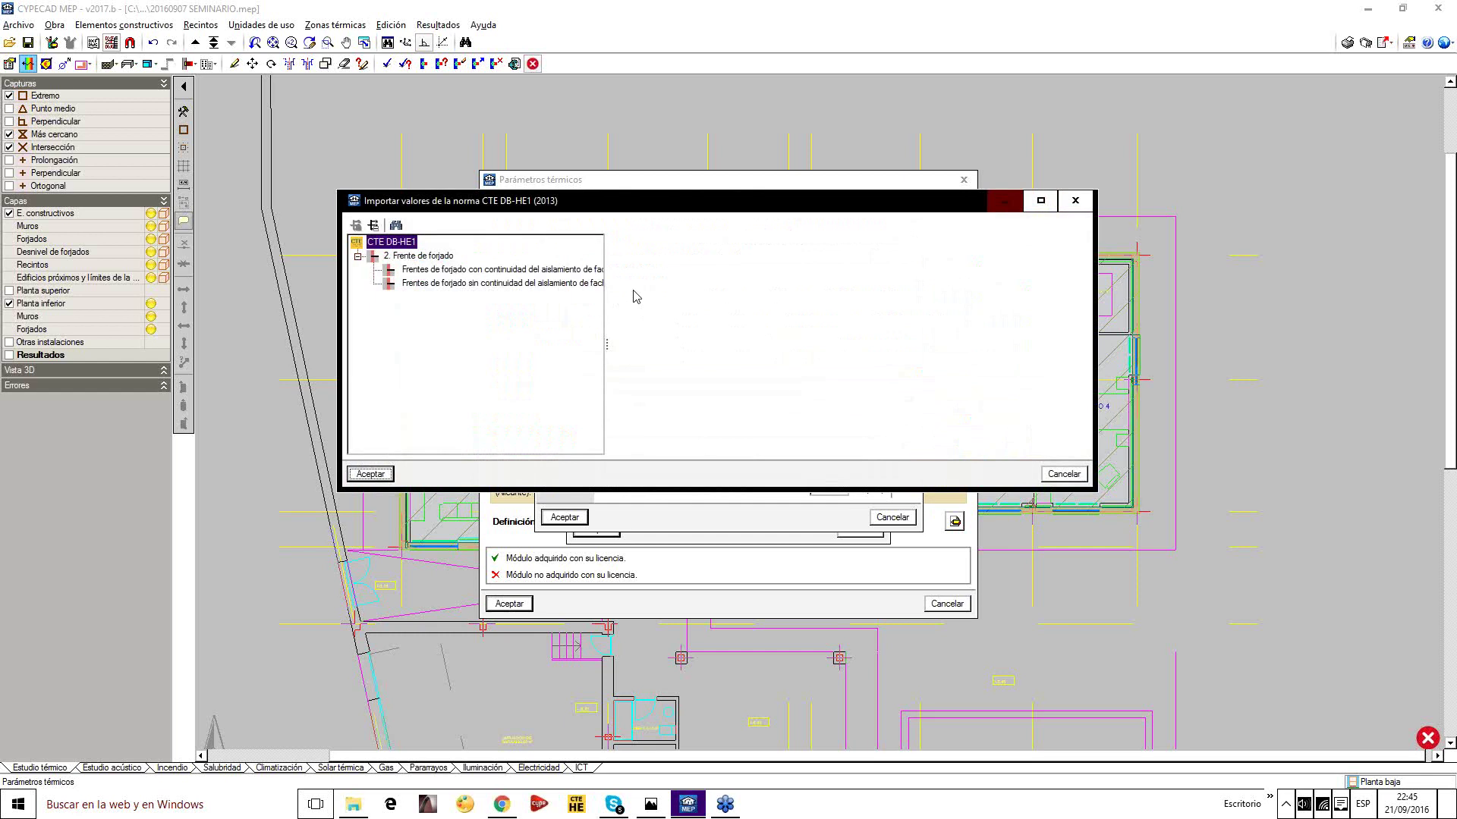
pyautogui.moveTo(606, 344); pyautogui.dragTo(892, 336)
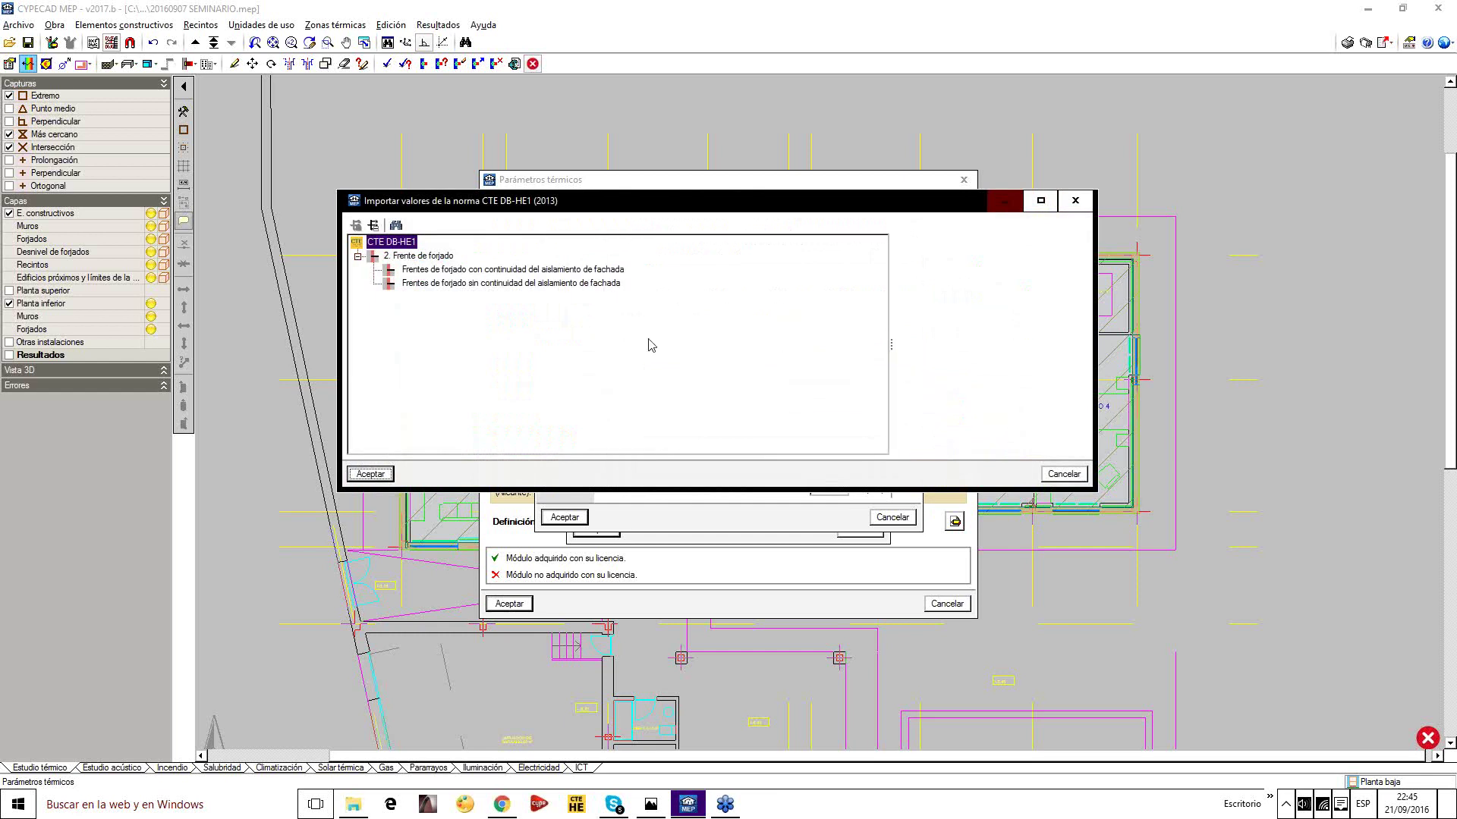
pyautogui.click(446, 270)
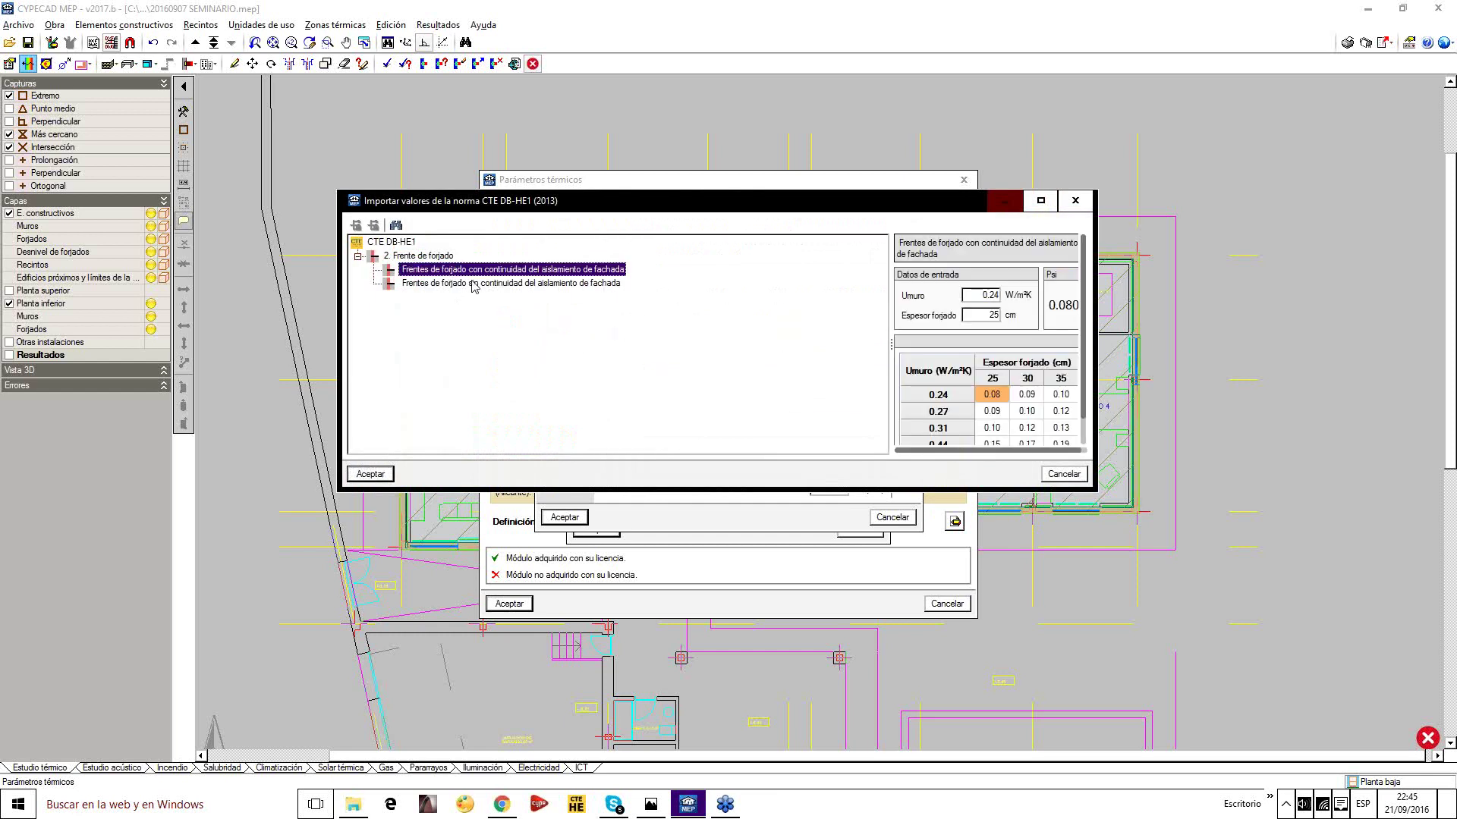
pyautogui.click(474, 285)
pyautogui.click(552, 274)
pyautogui.click(605, 285)
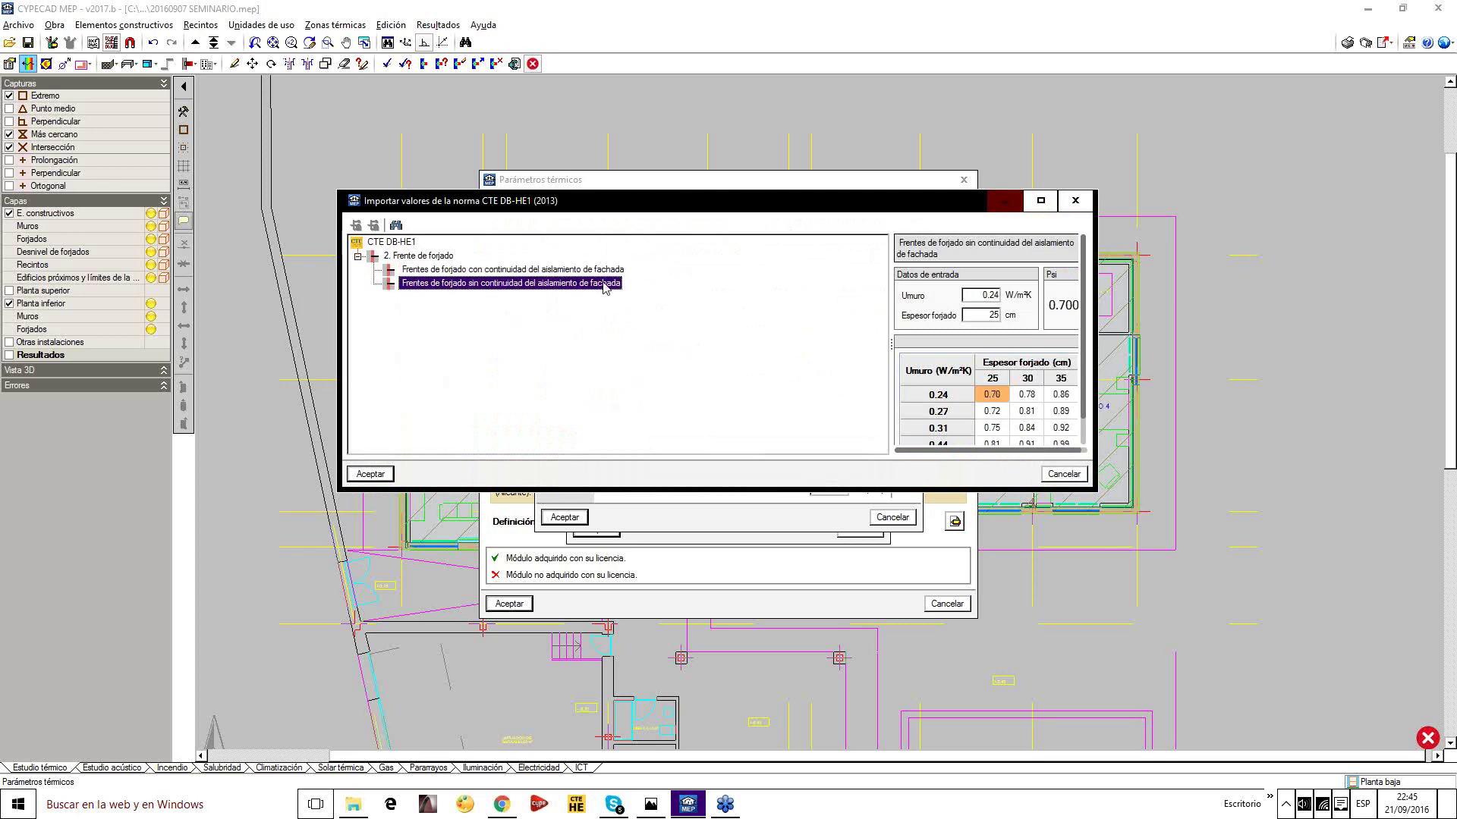
pyautogui.click(602, 271)
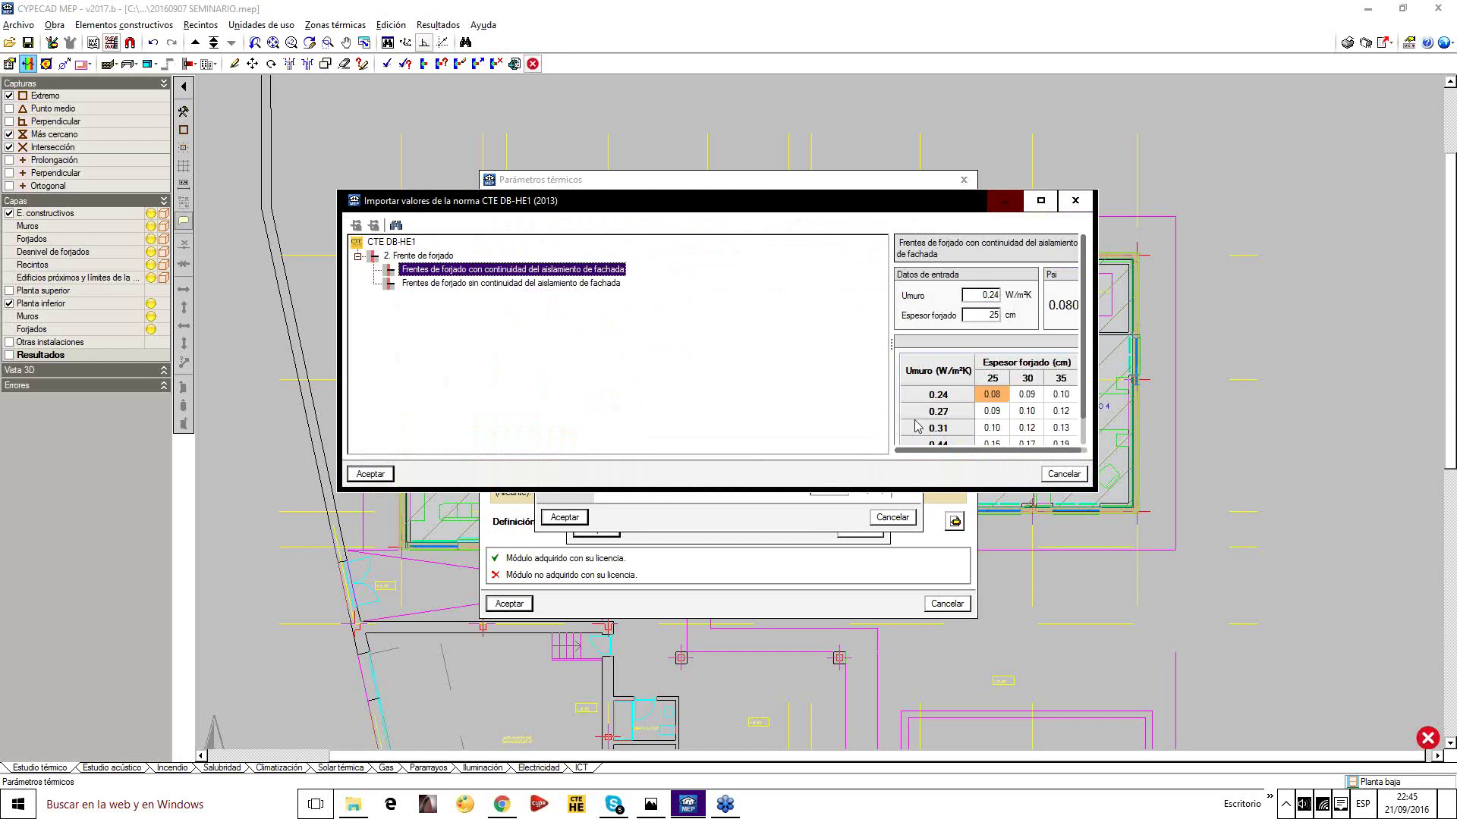
pyautogui.click(560, 285)
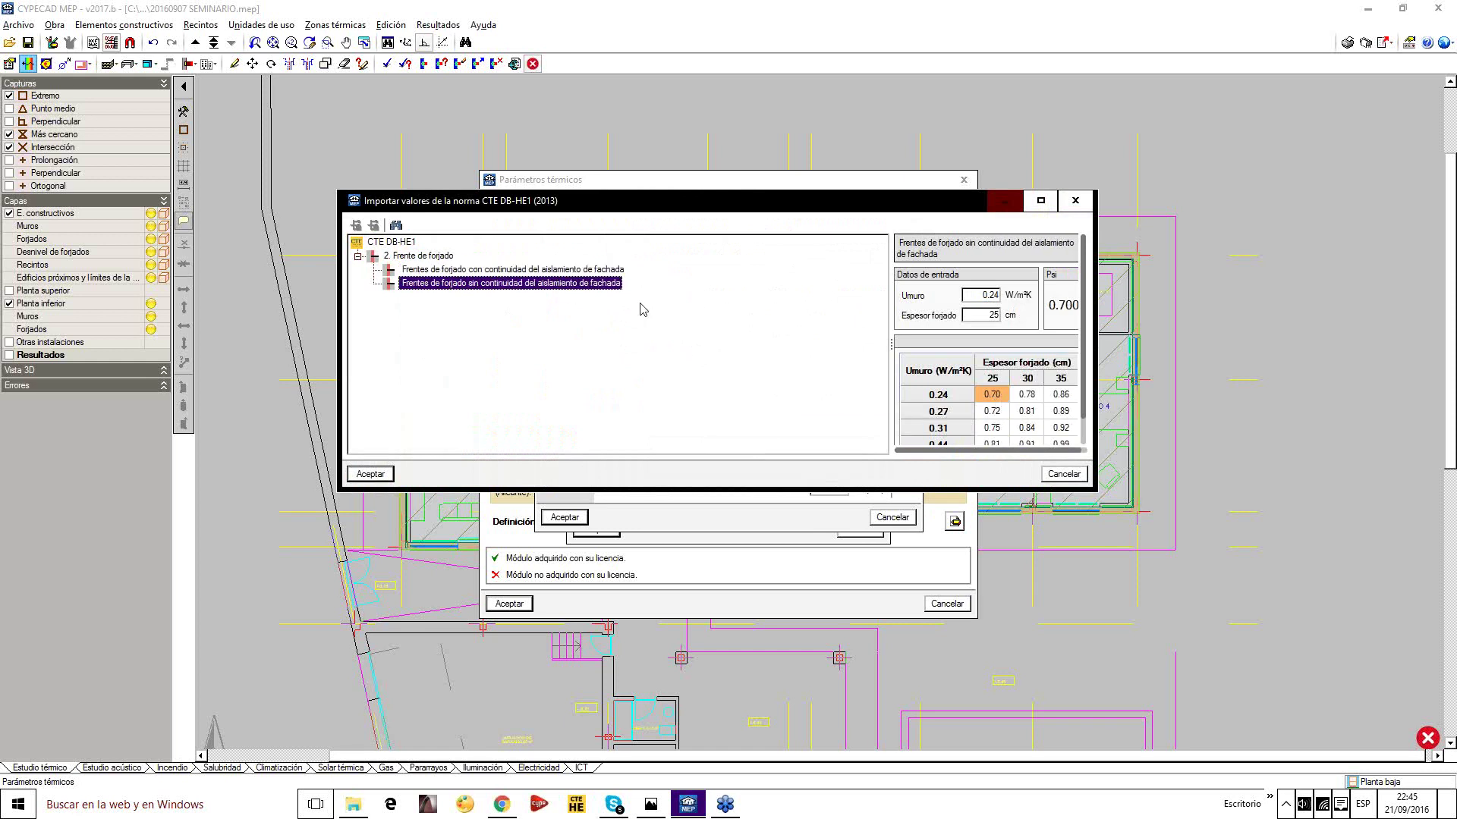
pyautogui.click(599, 271)
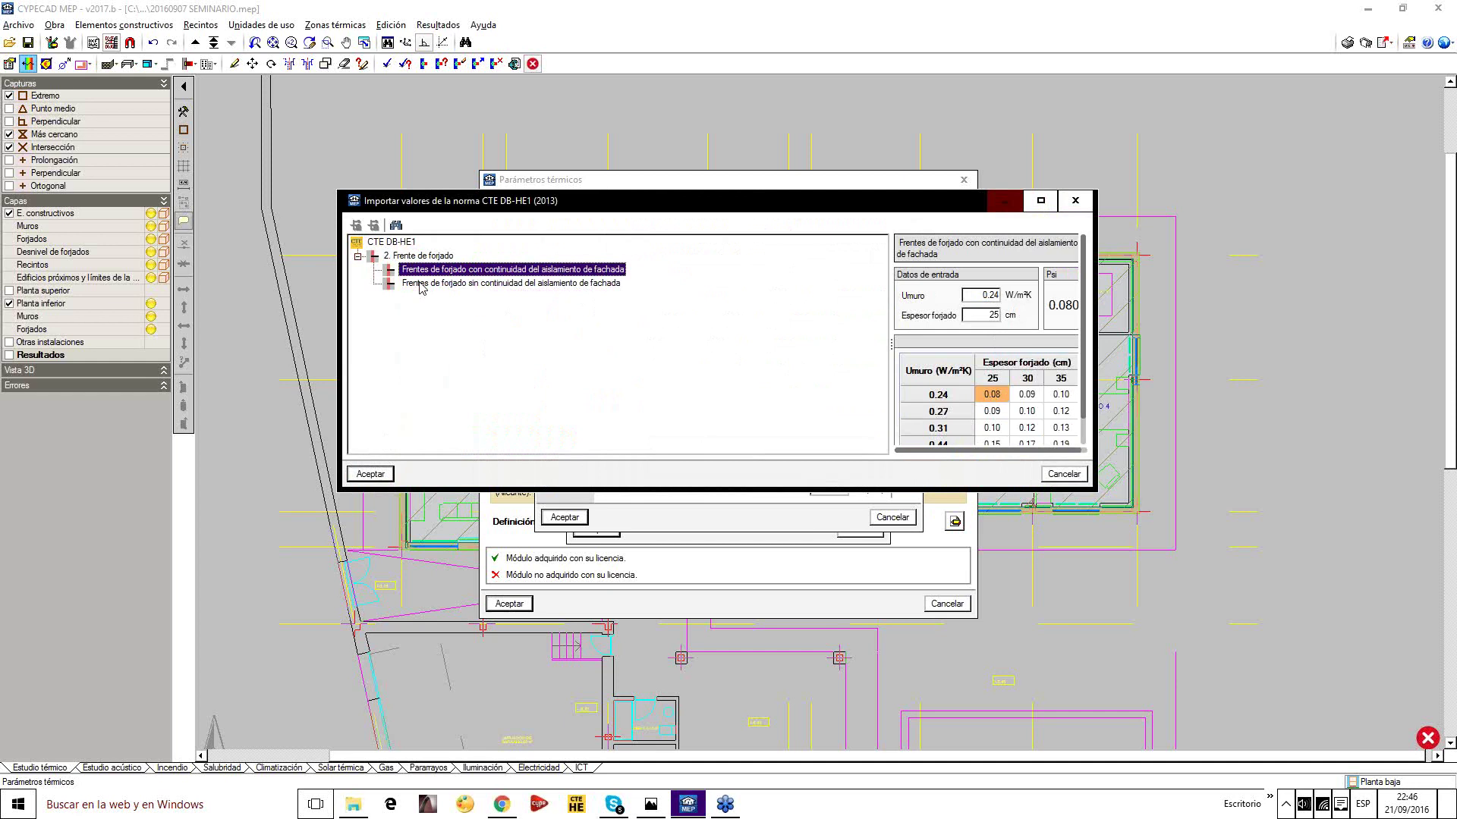
pyautogui.click(370, 474)
pyautogui.click(585, 521)
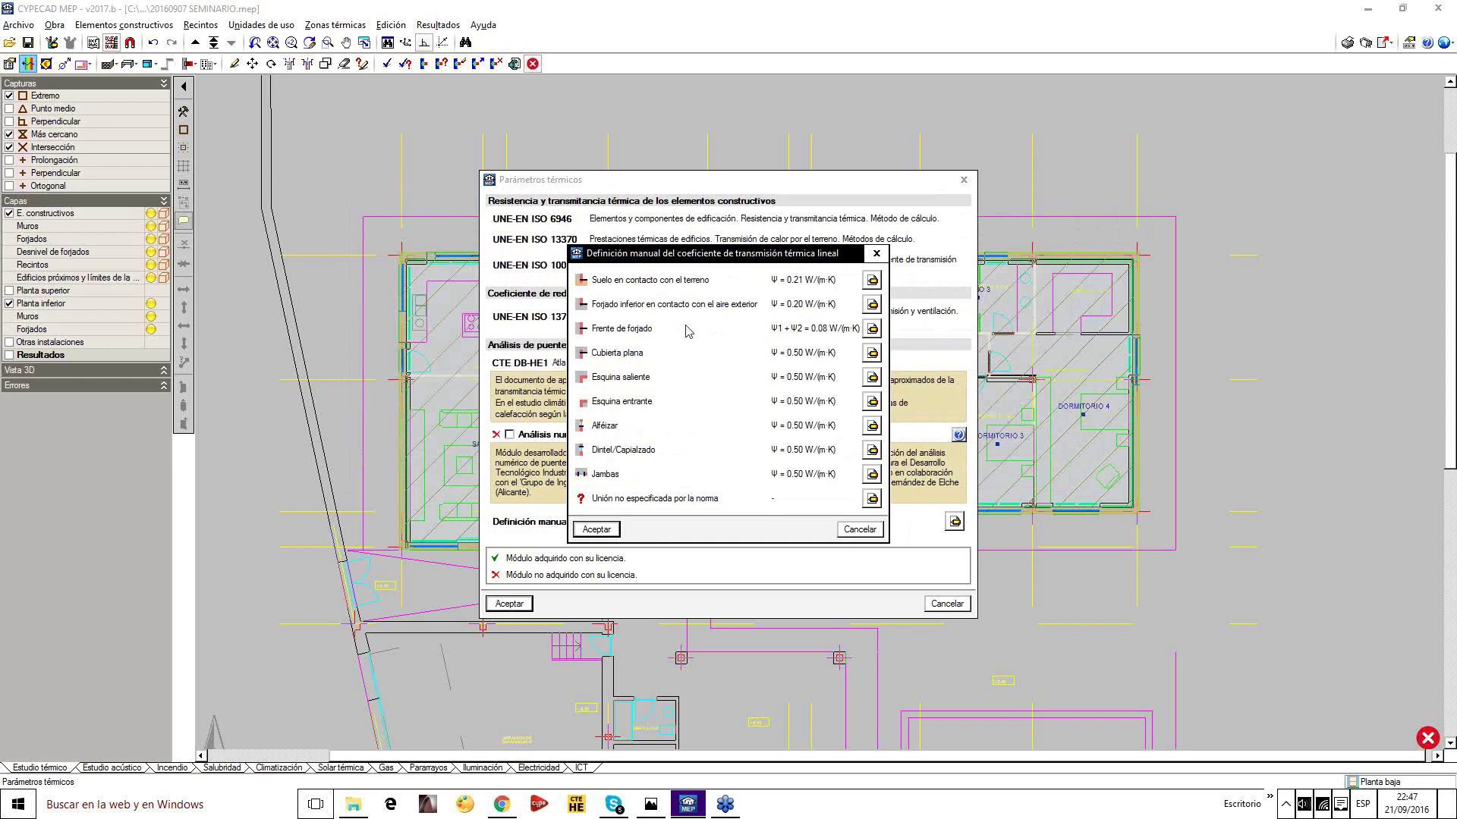
# For "Cubierta plana", compare the CTE DB-HE1 solutions and import the one with continuity between façade and roof insulation
pyautogui.click(871, 354)
pyautogui.click(908, 394)
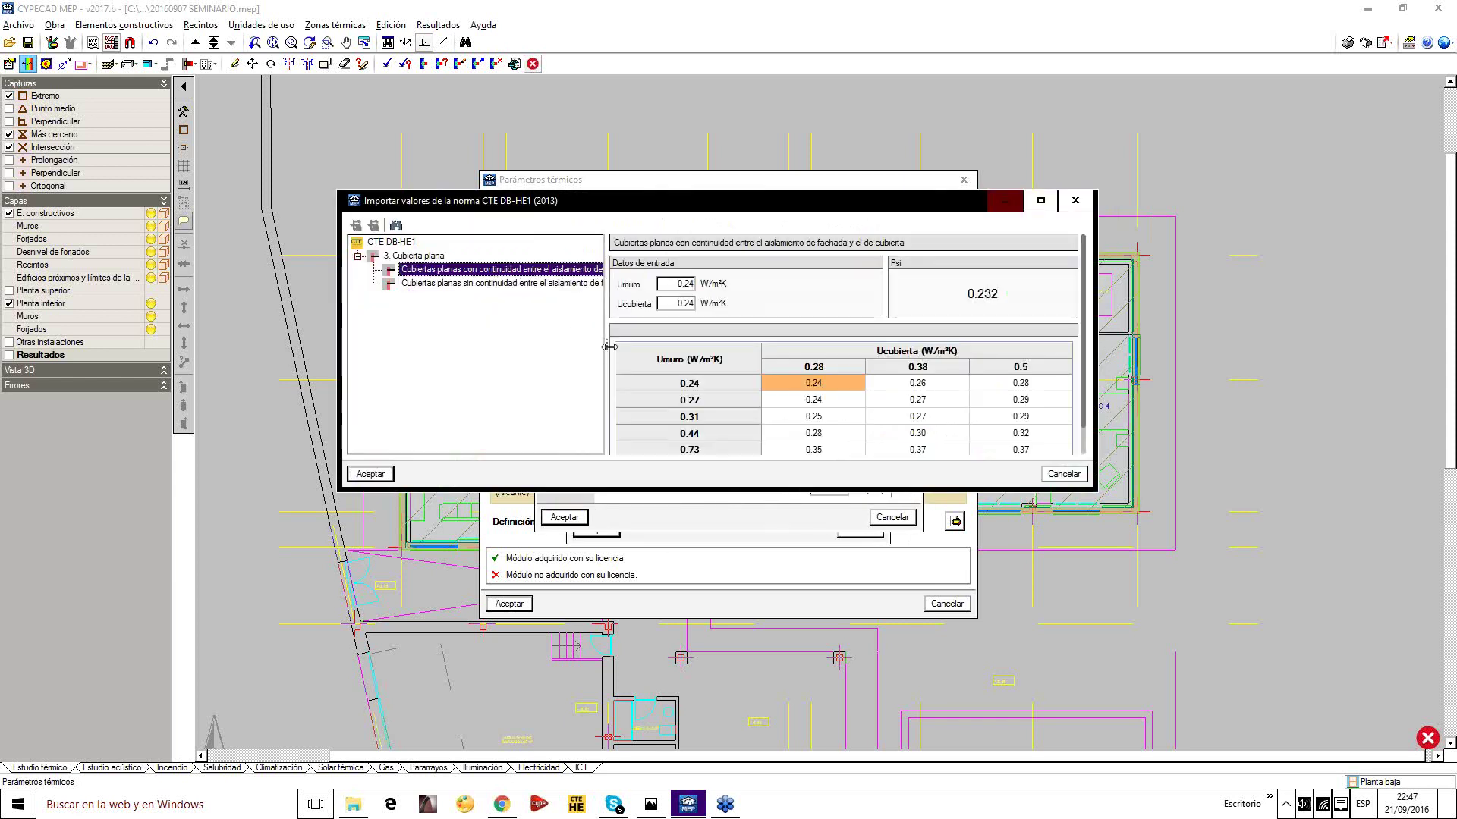
pyautogui.moveTo(772, 343); pyautogui.dragTo(717, 338)
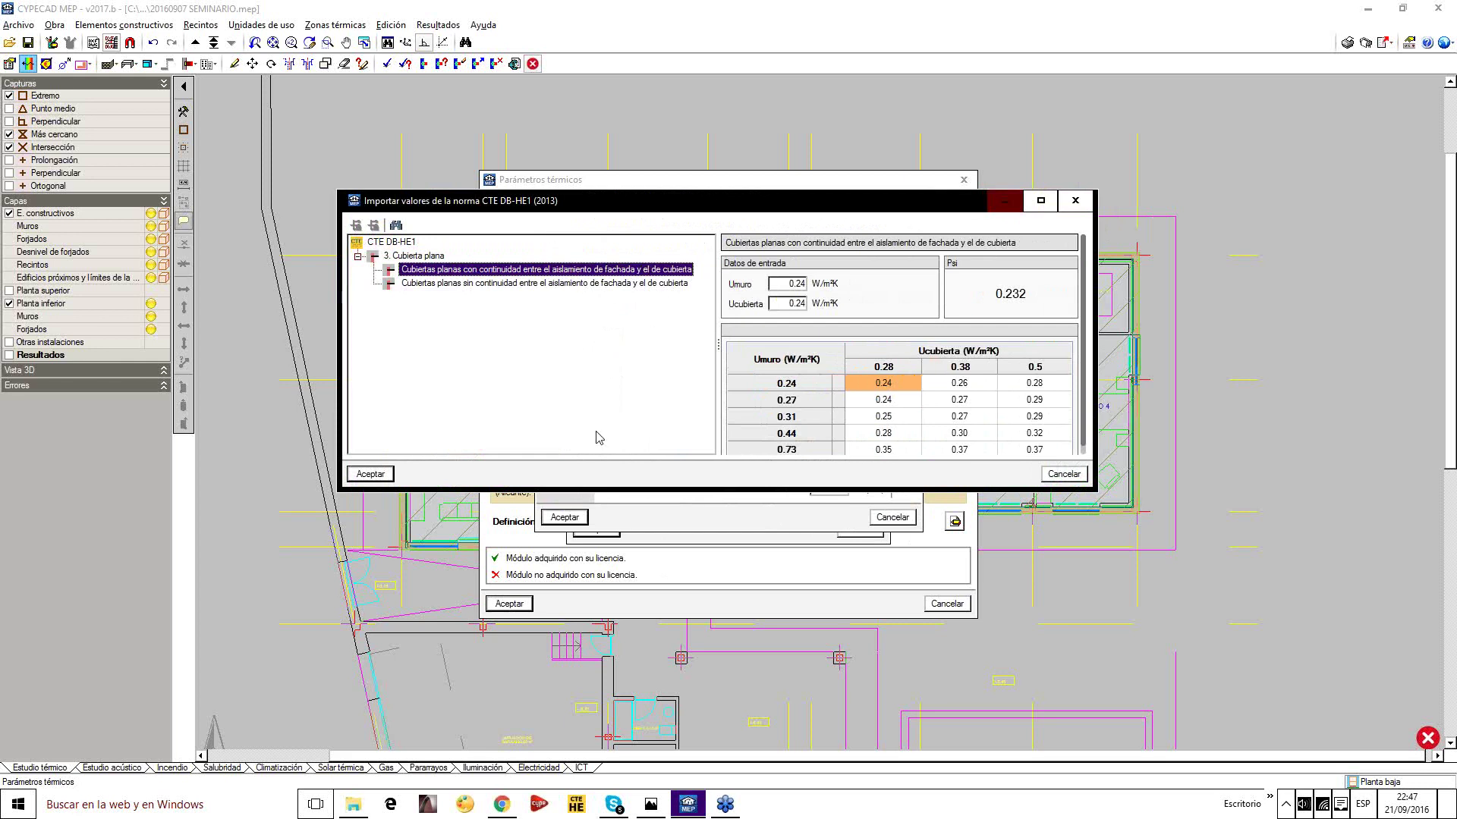
pyautogui.click(592, 287)
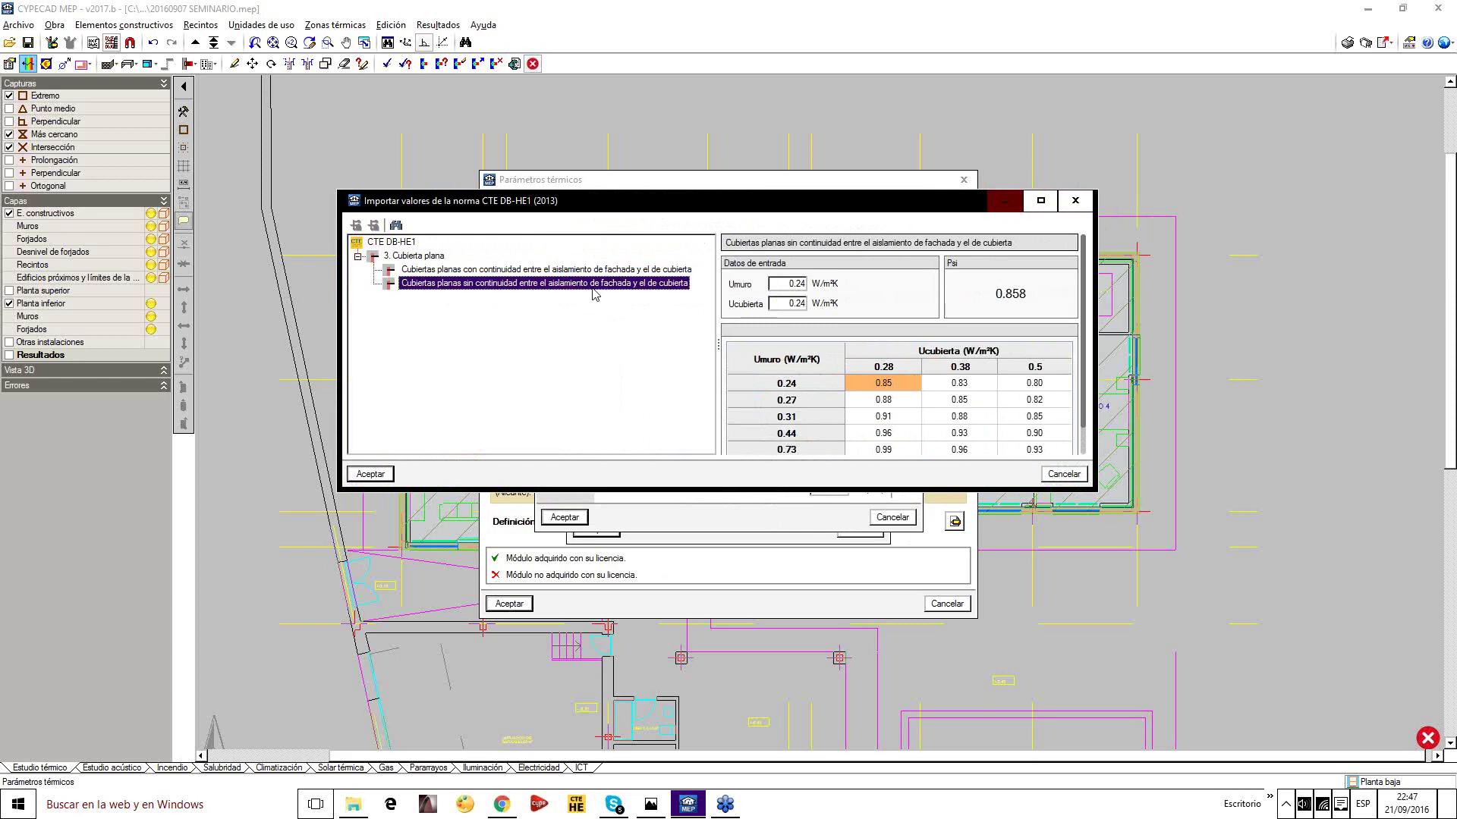
pyautogui.click(607, 270)
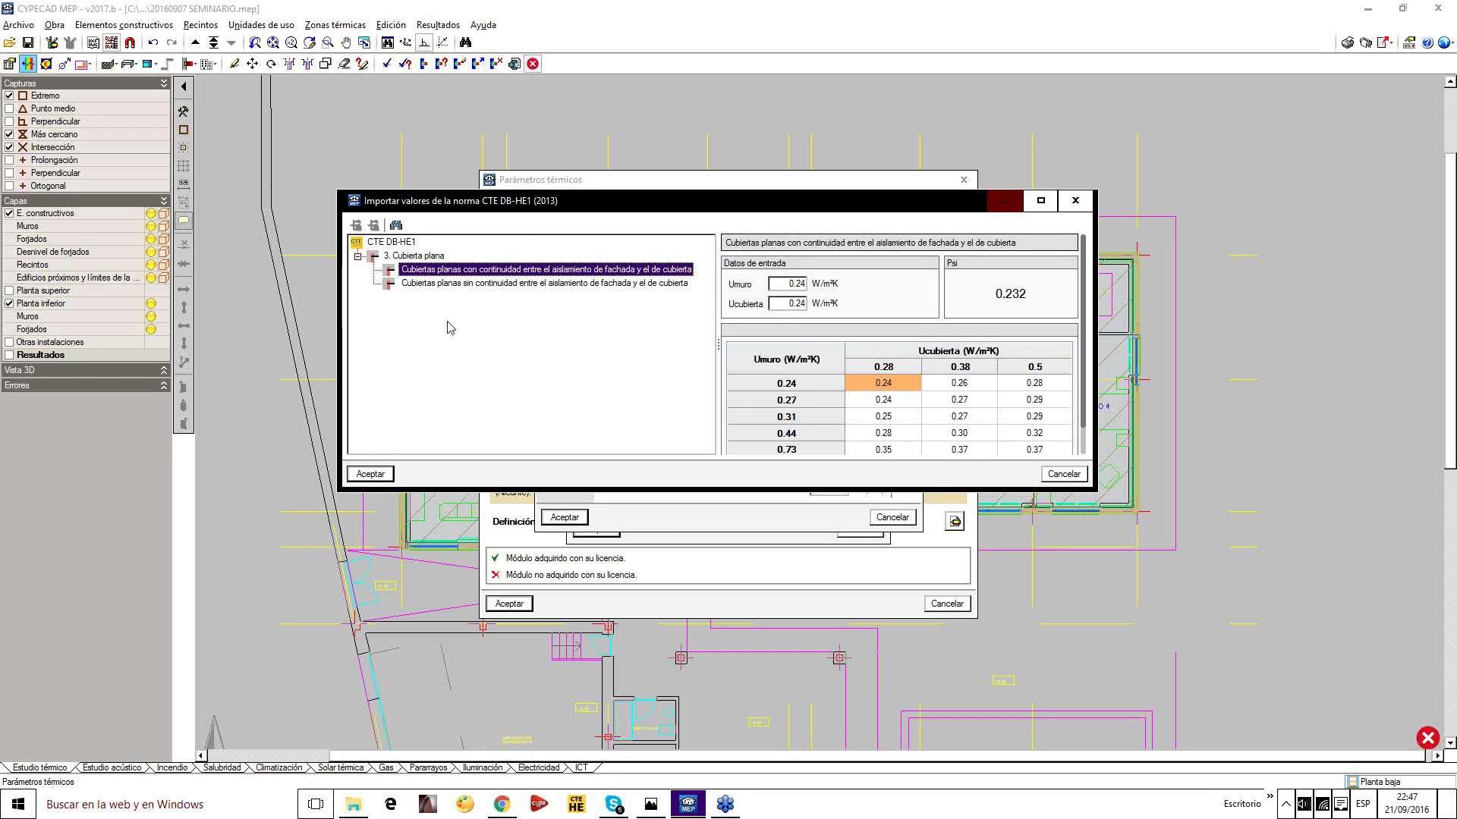
pyautogui.click(423, 286)
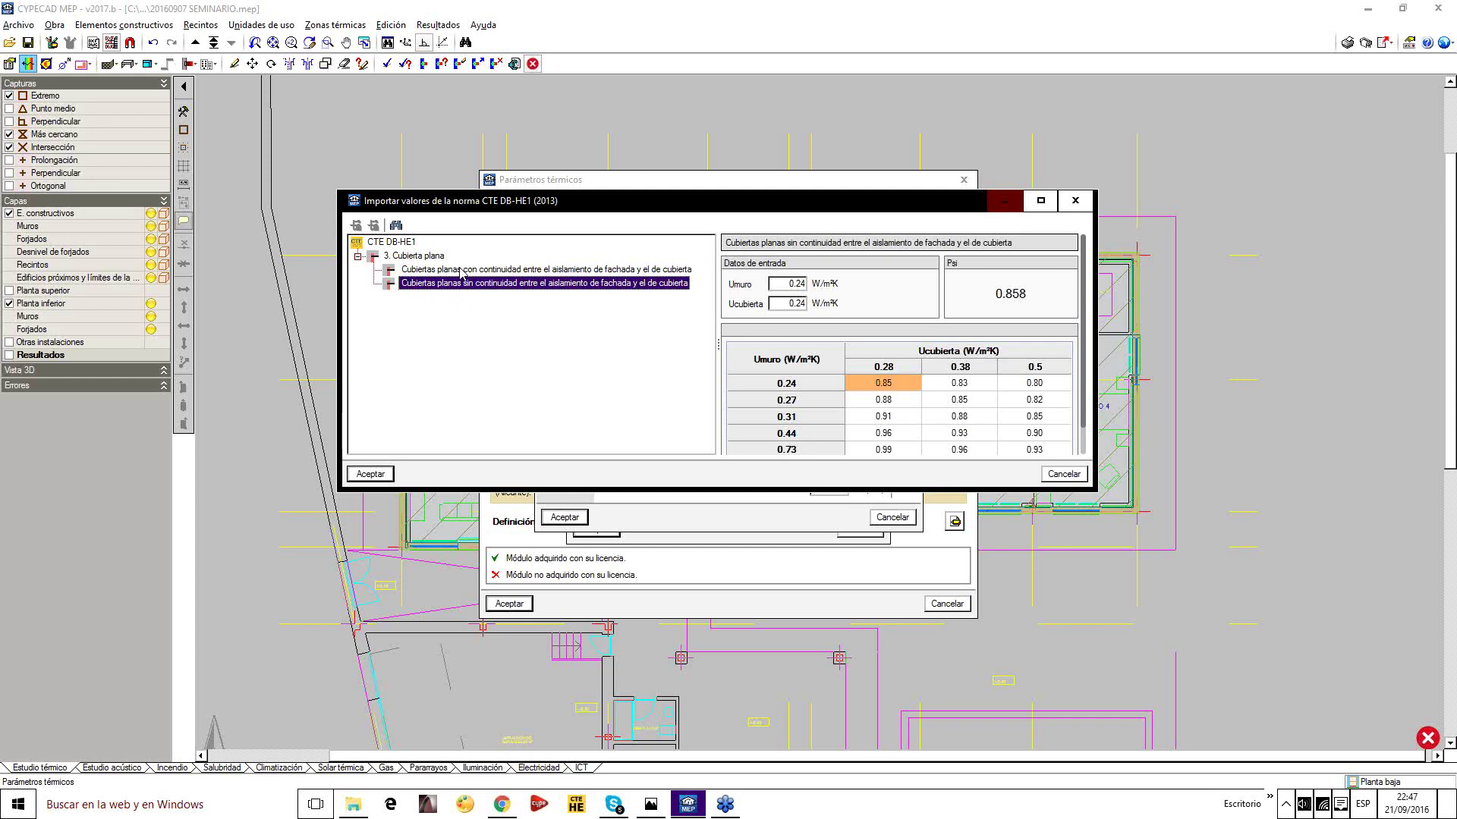
pyautogui.click(461, 272)
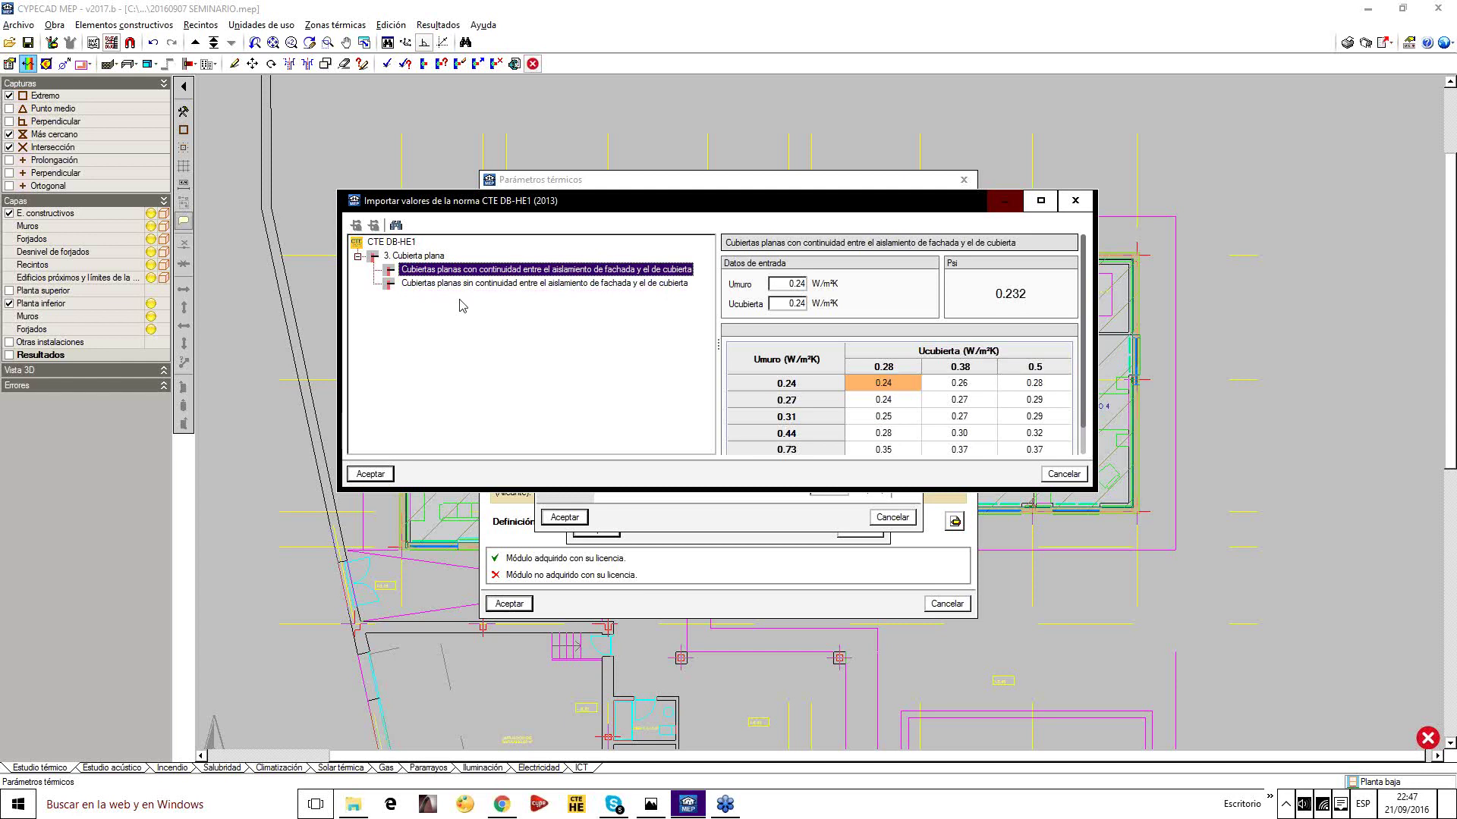
pyautogui.click(386, 475)
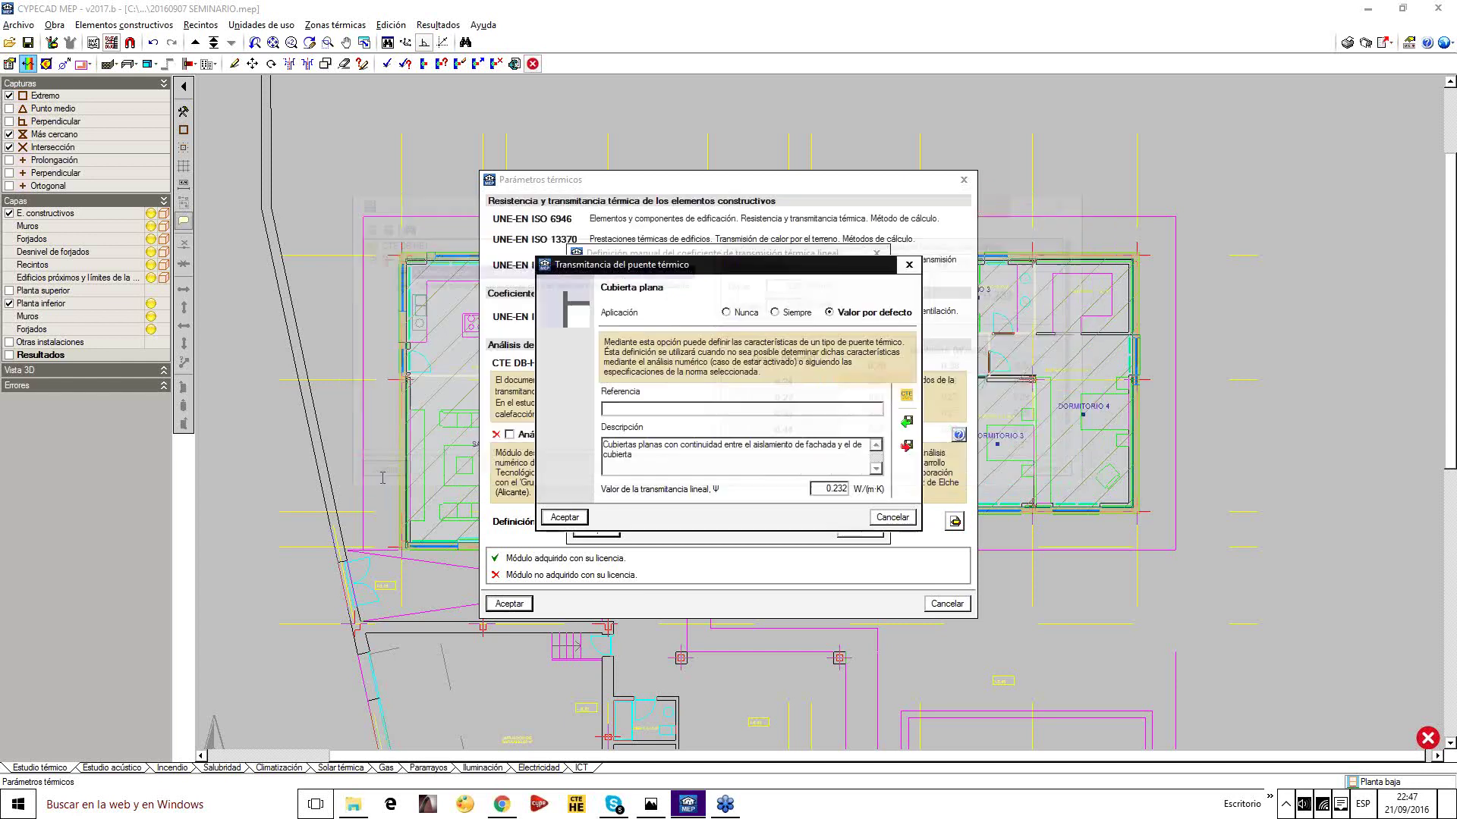
pyautogui.click(563, 520)
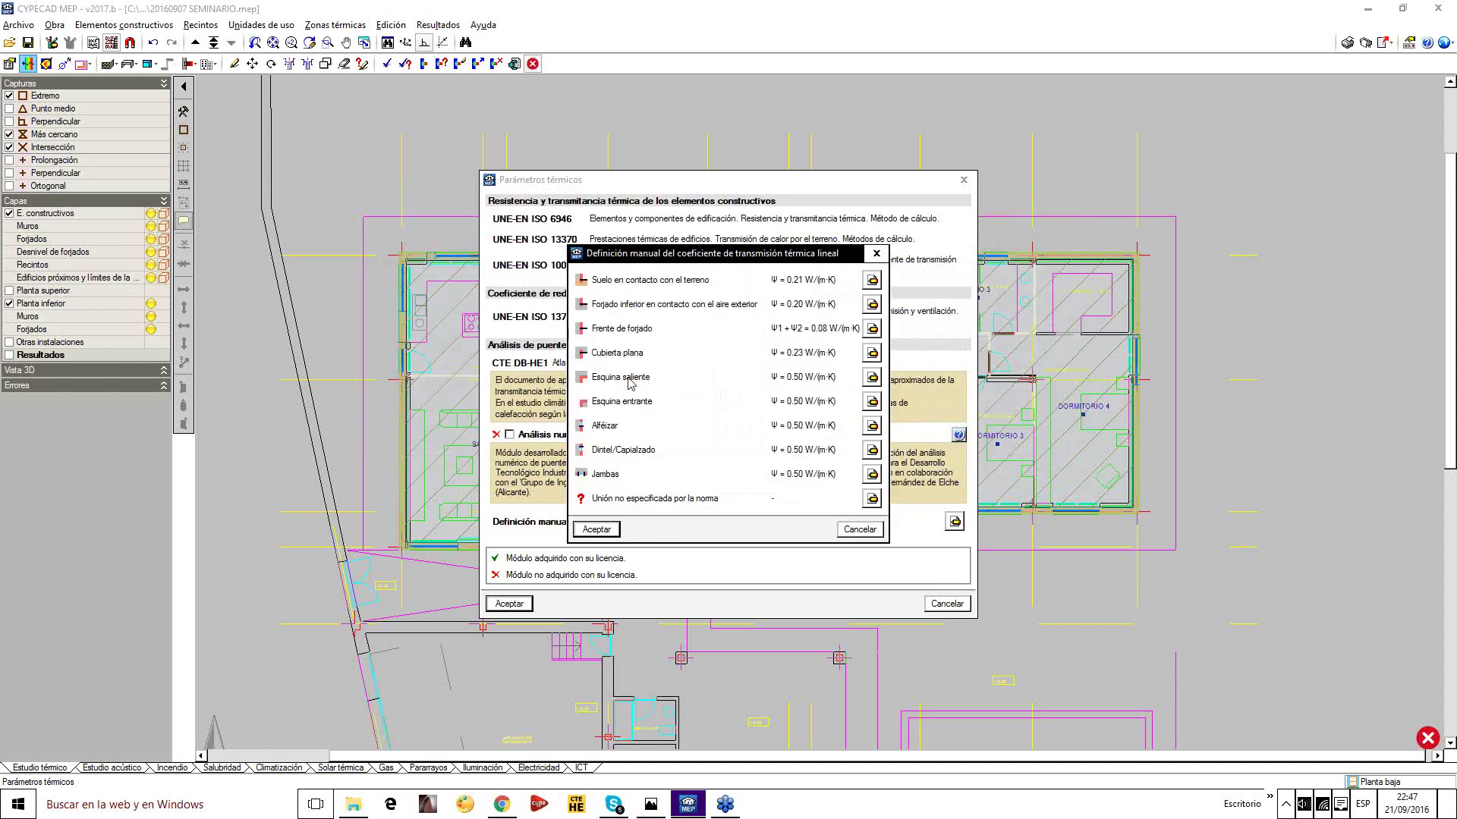
# Import the CTE DB-HE1 value "Esquinas salientes (al exterior)" as the manual coefficient of "Esquina saliente"
pyautogui.click(870, 377)
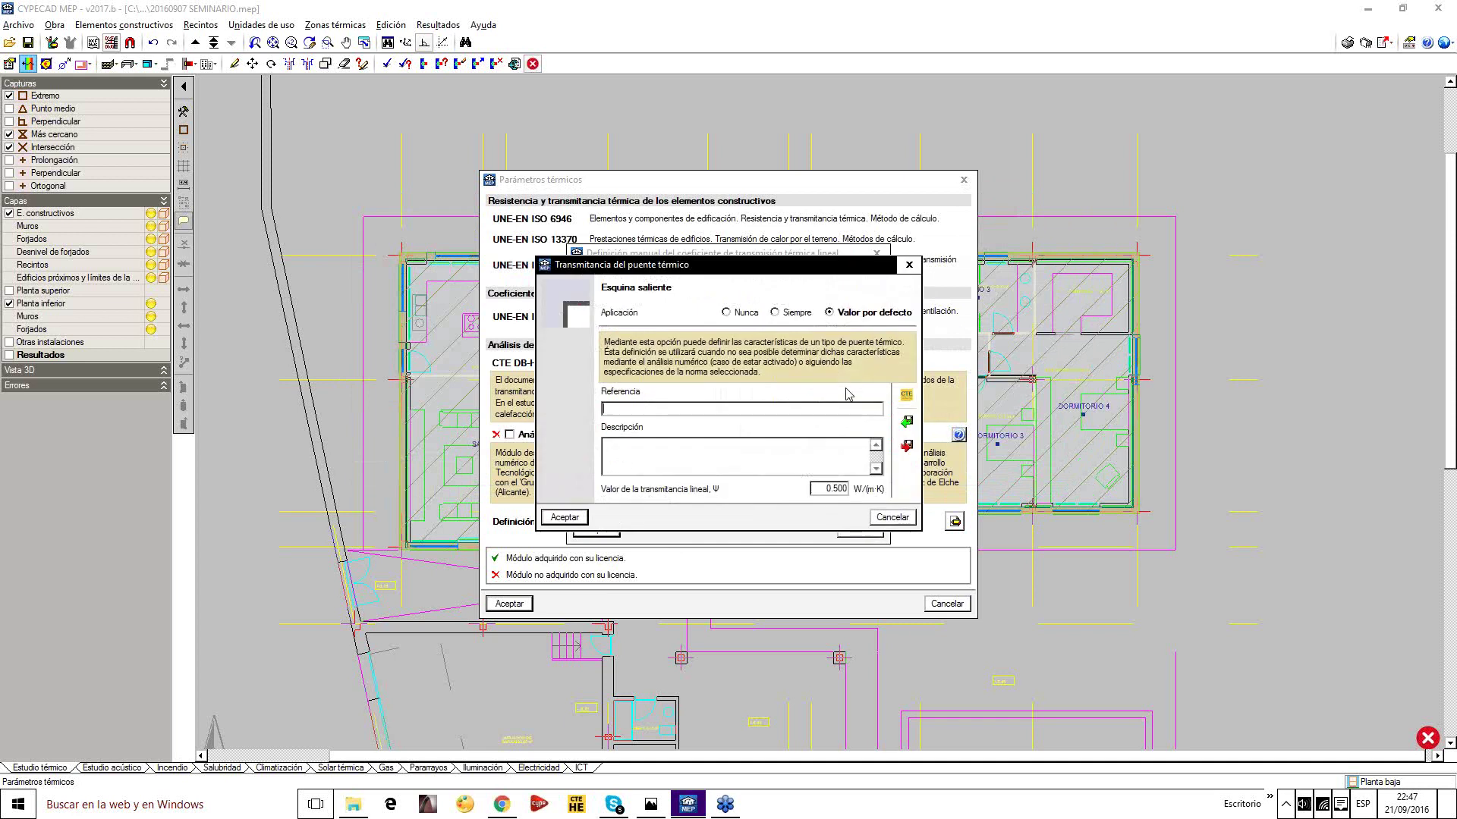
pyautogui.click(906, 395)
pyautogui.click(454, 271)
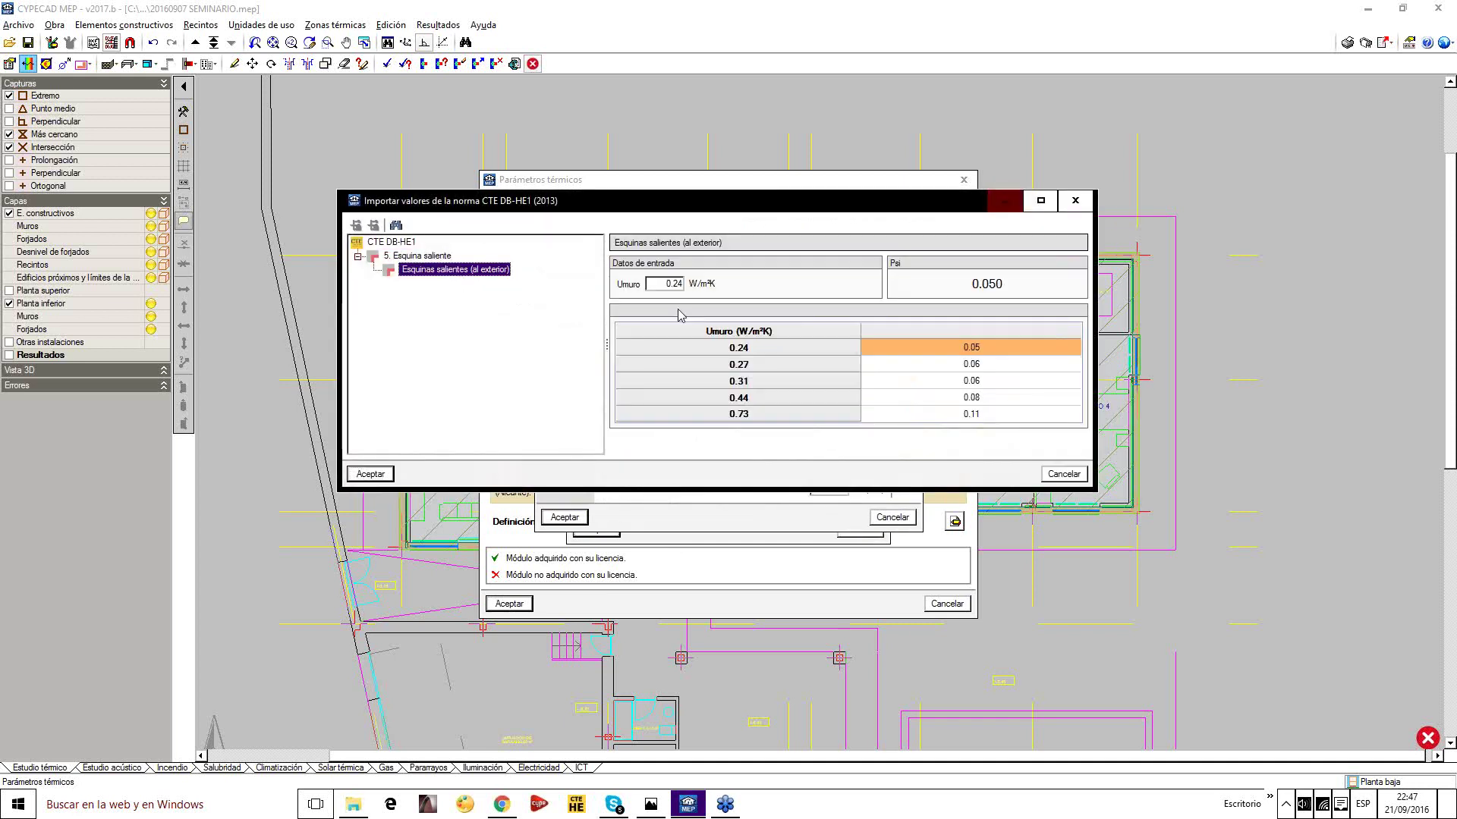
pyautogui.click(372, 474)
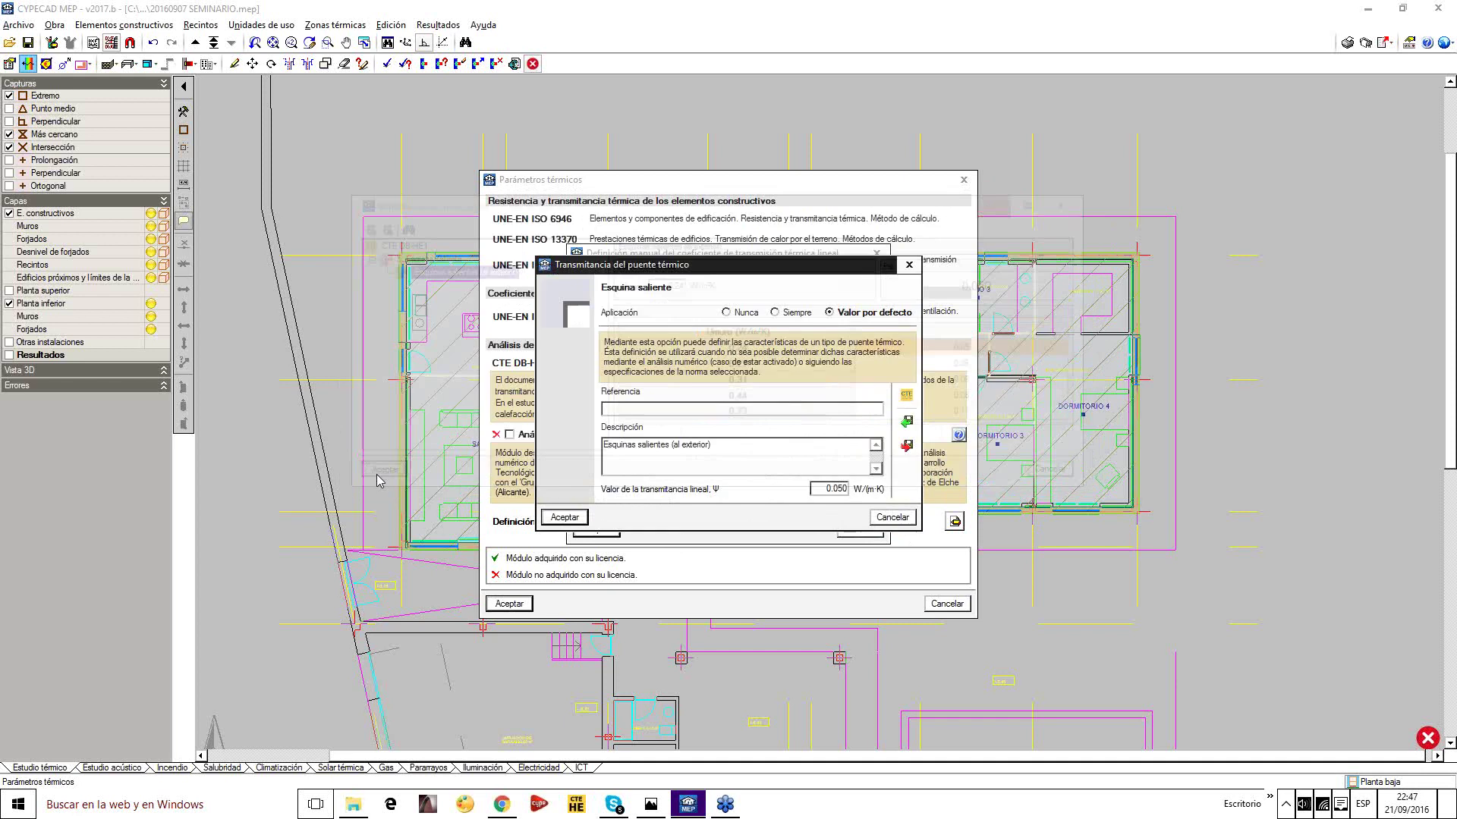
pyautogui.click(562, 516)
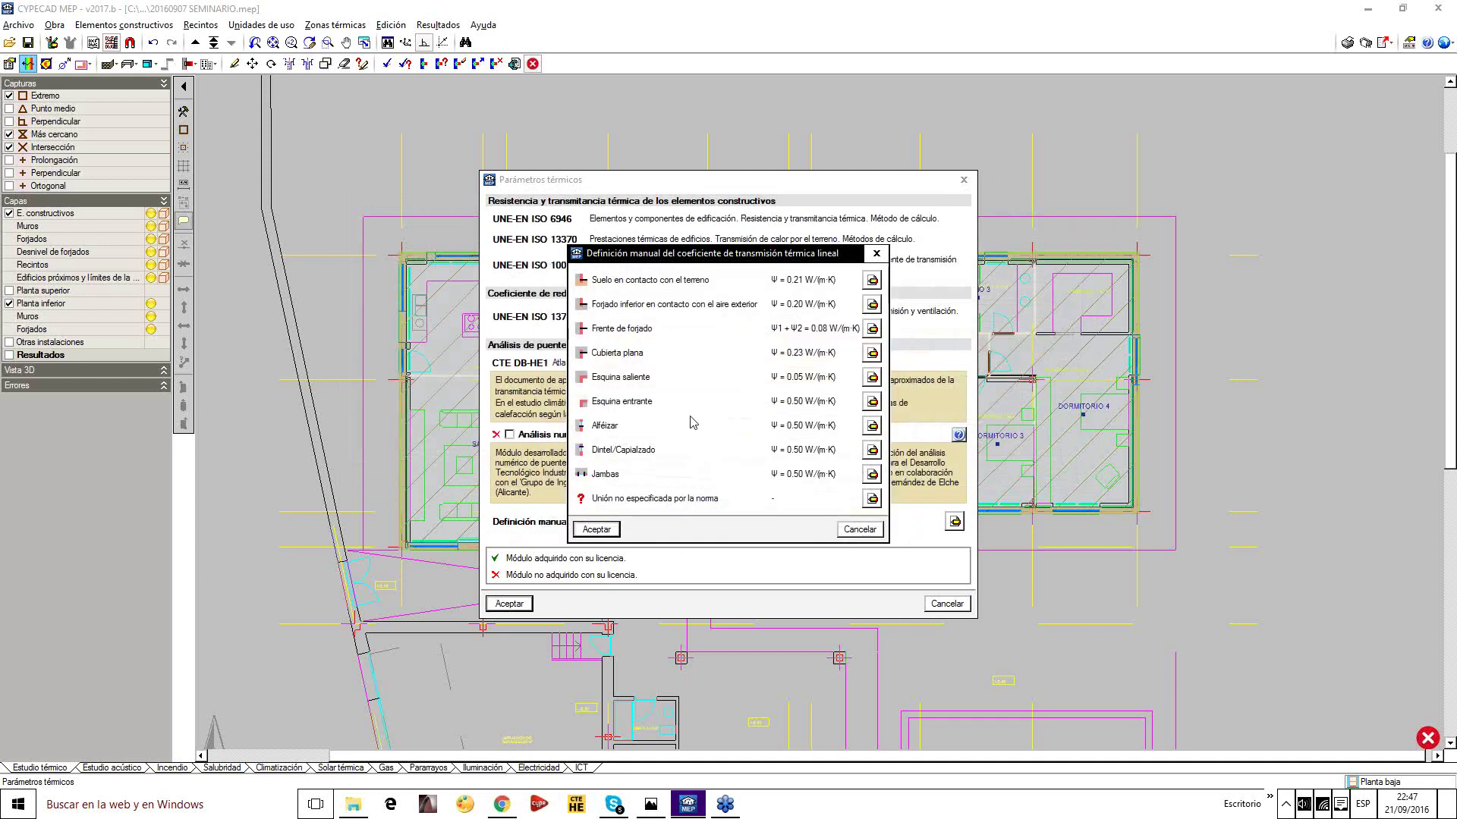
# Import the CTE DB-HE1 value "Esquinas entrantes (al interior)" as the manual coefficient of "Esquina entrante"
pyautogui.click(872, 402)
pyautogui.click(906, 395)
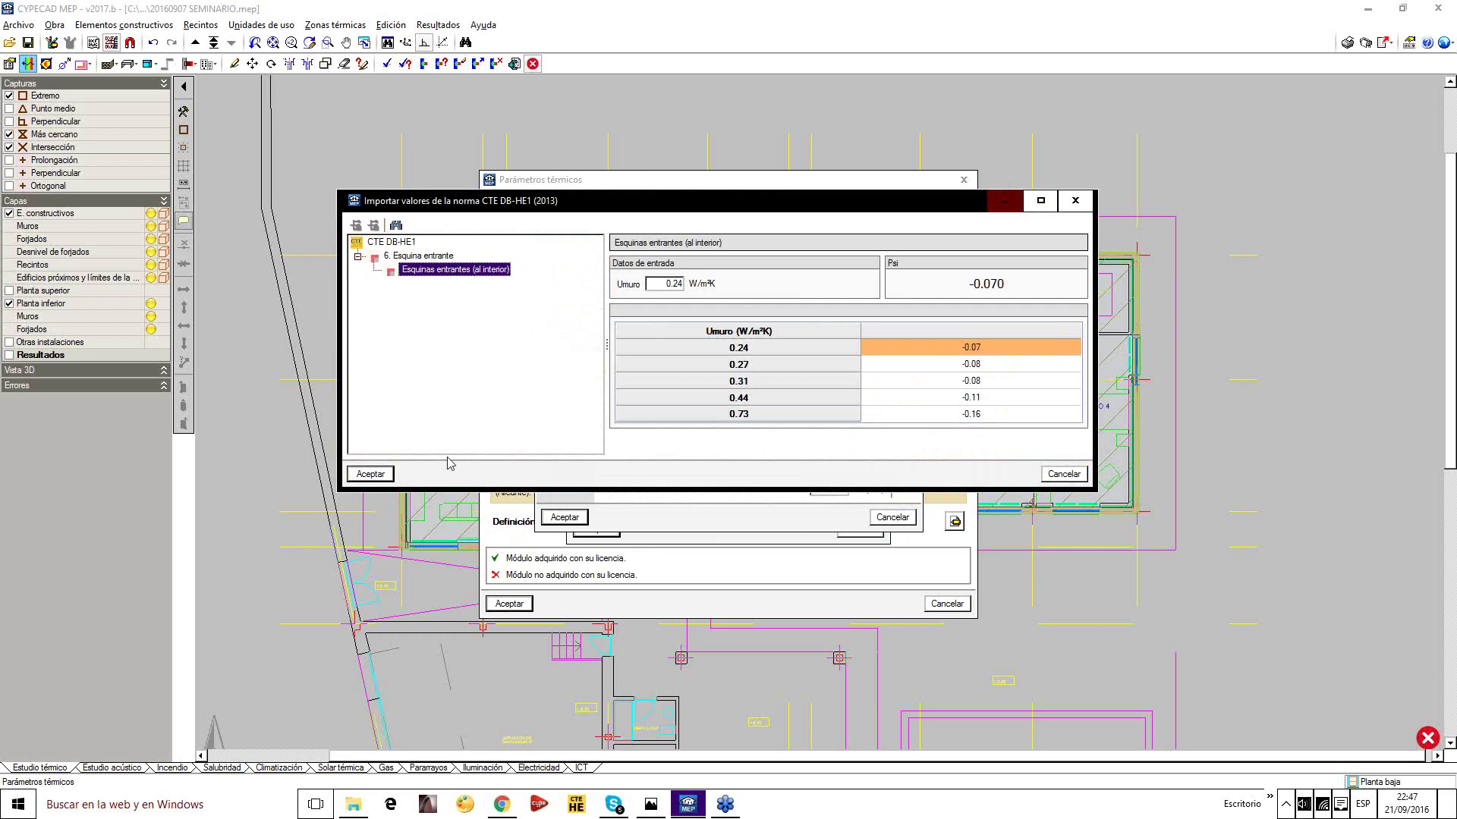
pyautogui.click(372, 474)
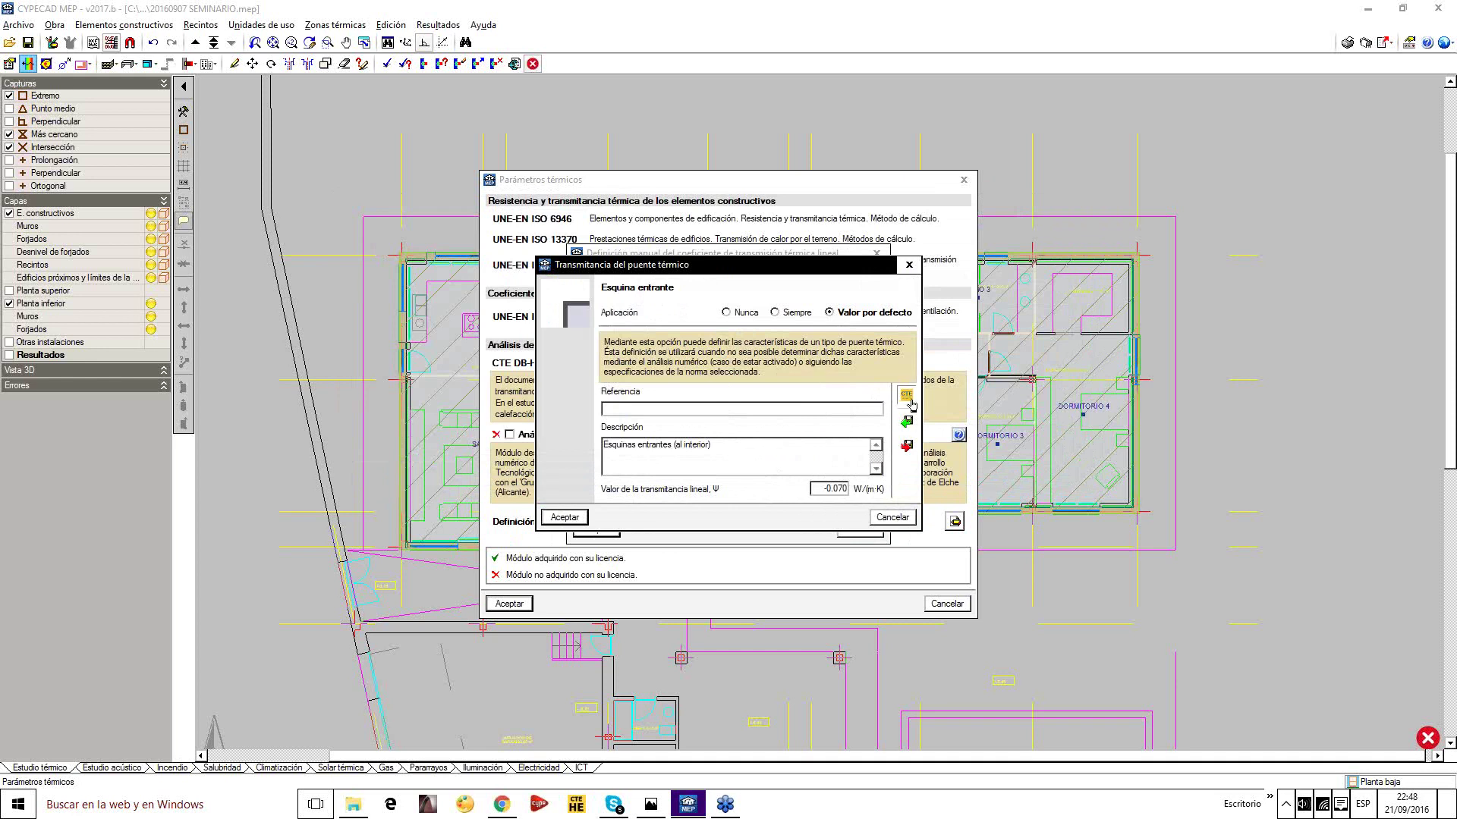
pyautogui.click(906, 394)
pyautogui.click(415, 272)
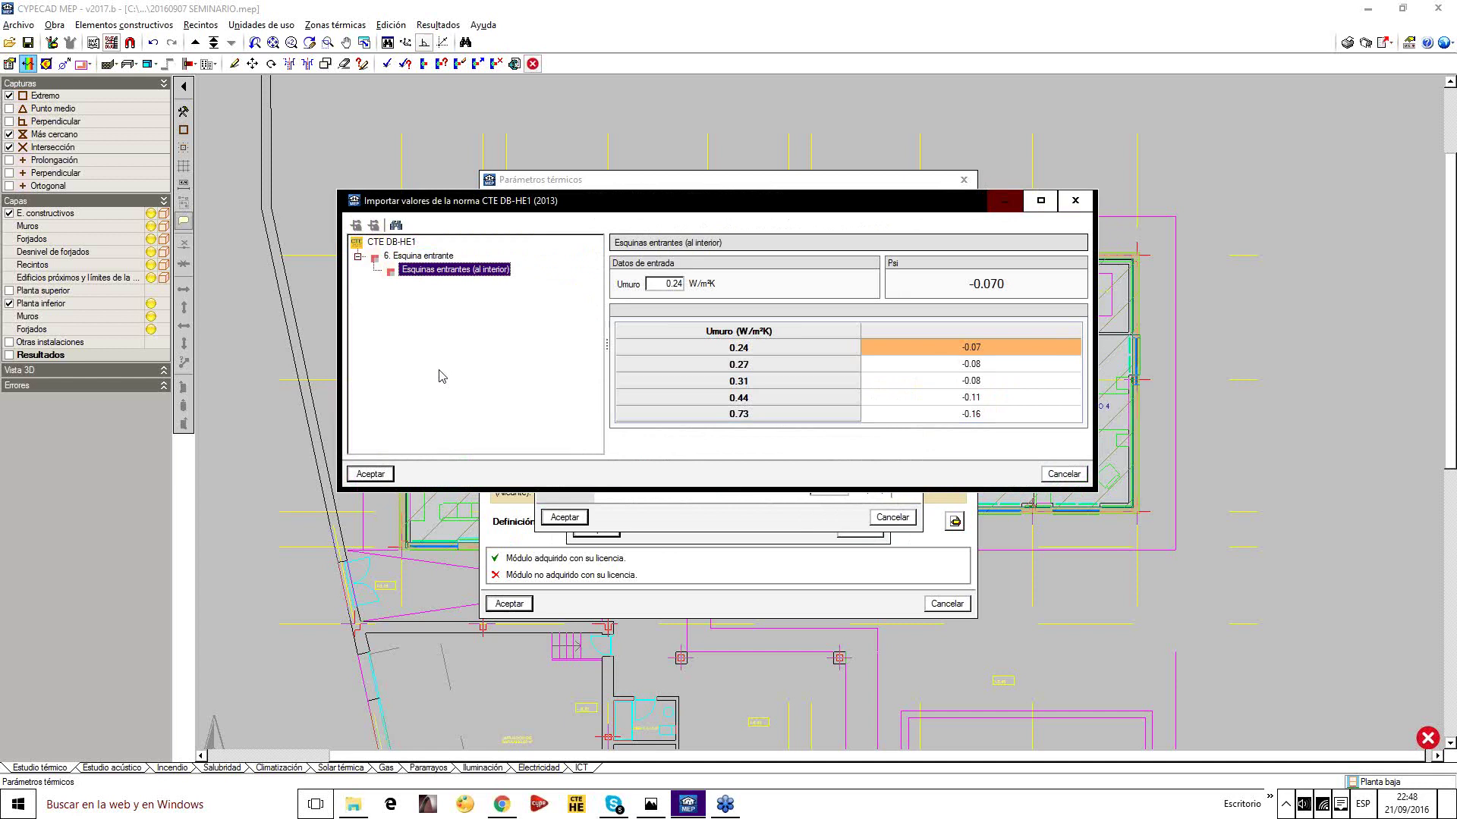
pyautogui.click(379, 476)
pyautogui.click(574, 520)
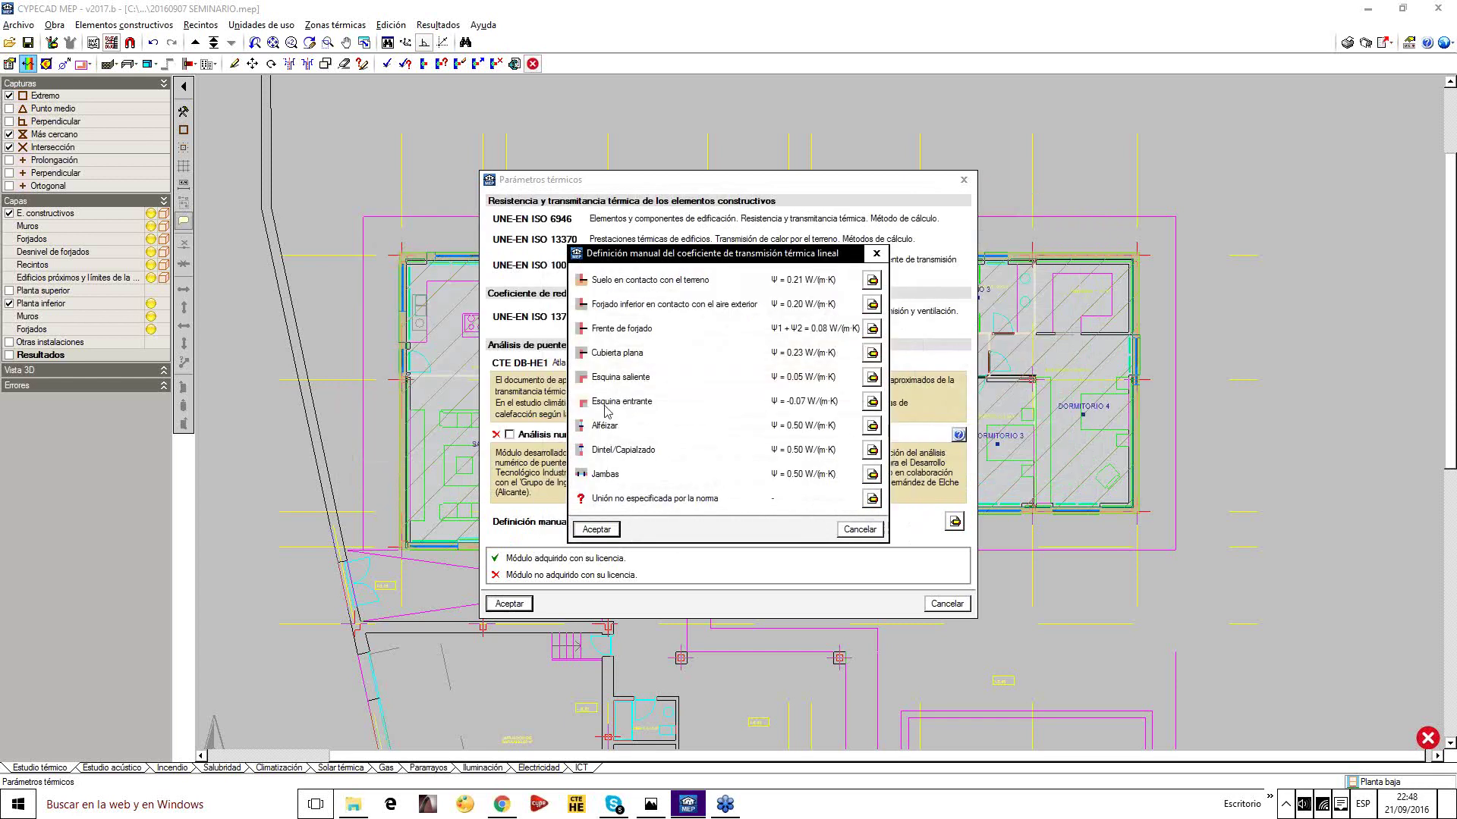
# Open the CTE DB-HE1 value import for "Alféizar", select the solution with continuity between façade insulation and window frame, and widen the list
pyautogui.click(873, 428)
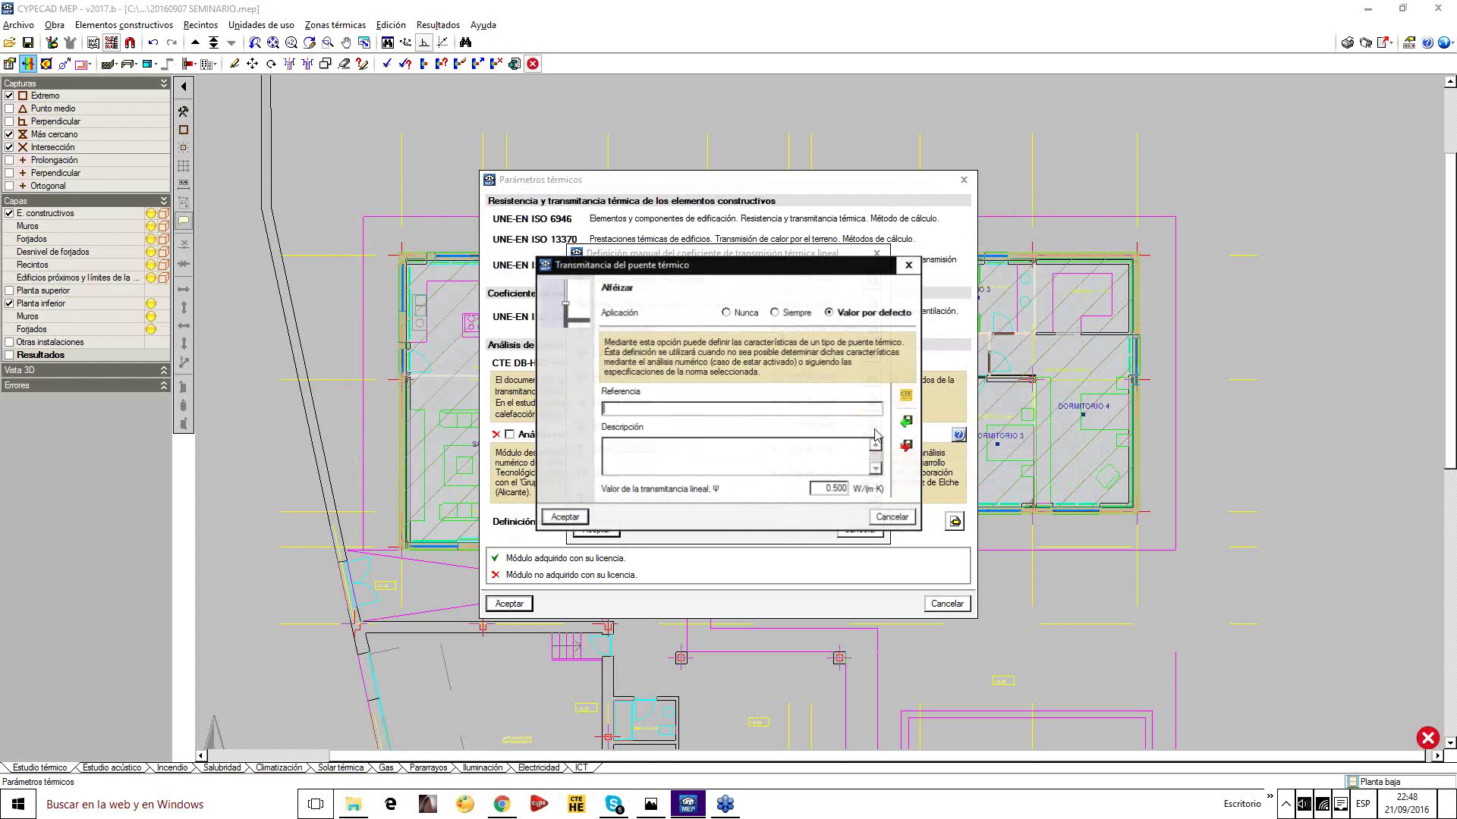
pyautogui.click(905, 395)
pyautogui.click(600, 270)
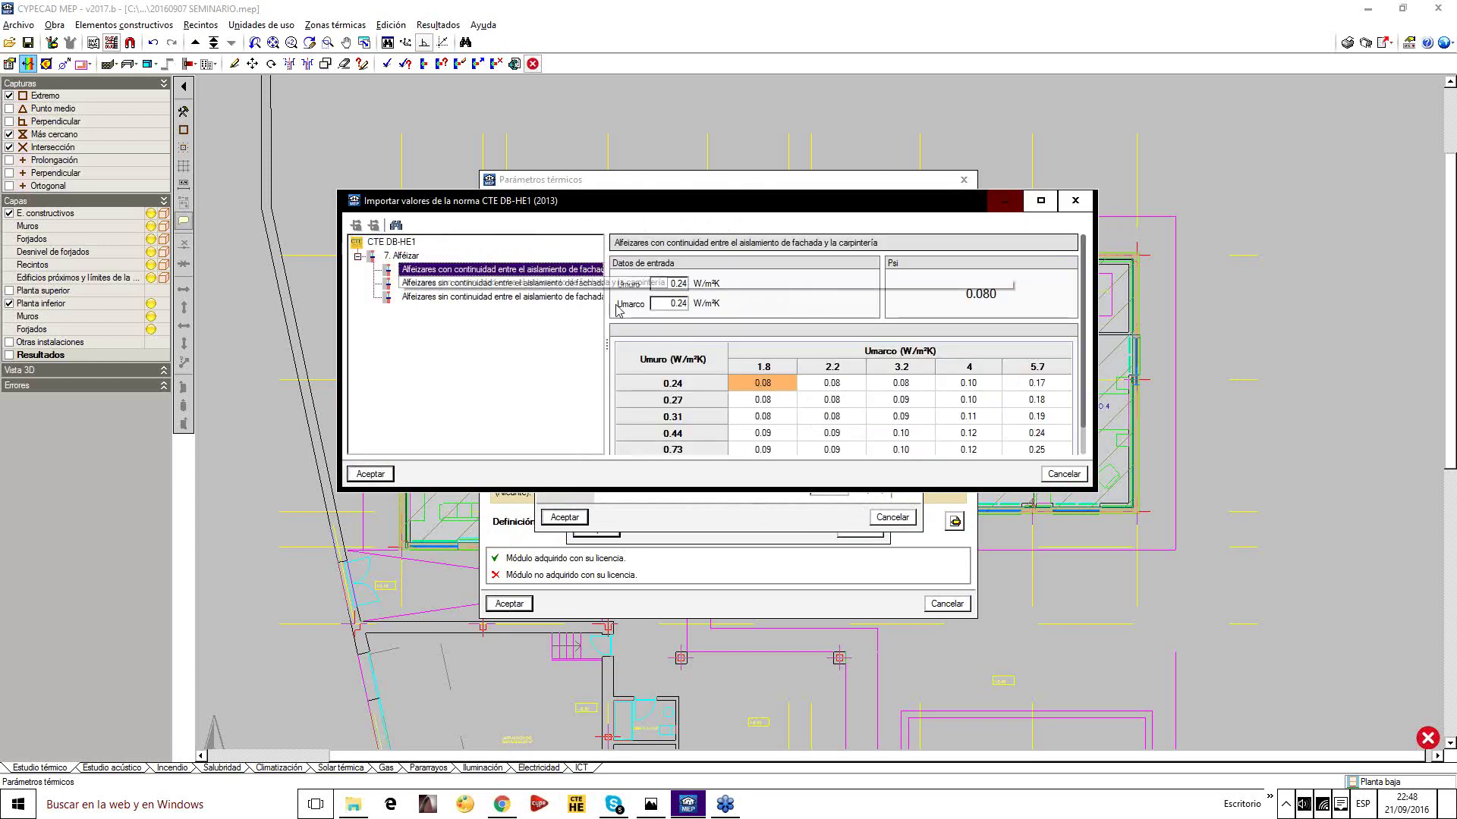
pyautogui.moveTo(609, 342); pyautogui.dragTo(789, 343)
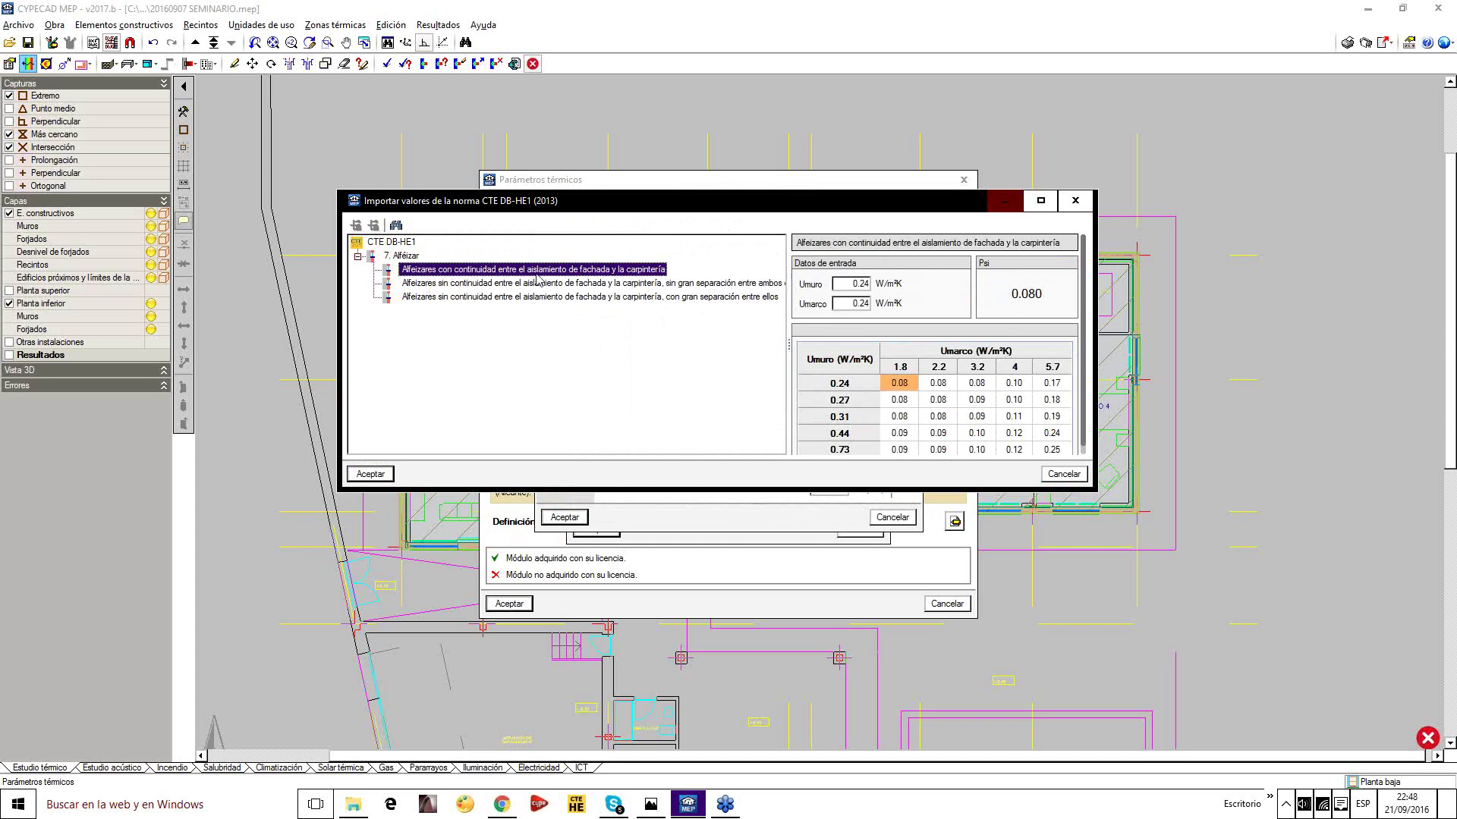
# Compare the CTE DB-HE1 solutions for "Alféizar" and import the one without insulation-to-frame continuity and "sin gran separación entre ambos elementos"
pyautogui.click(627, 283)
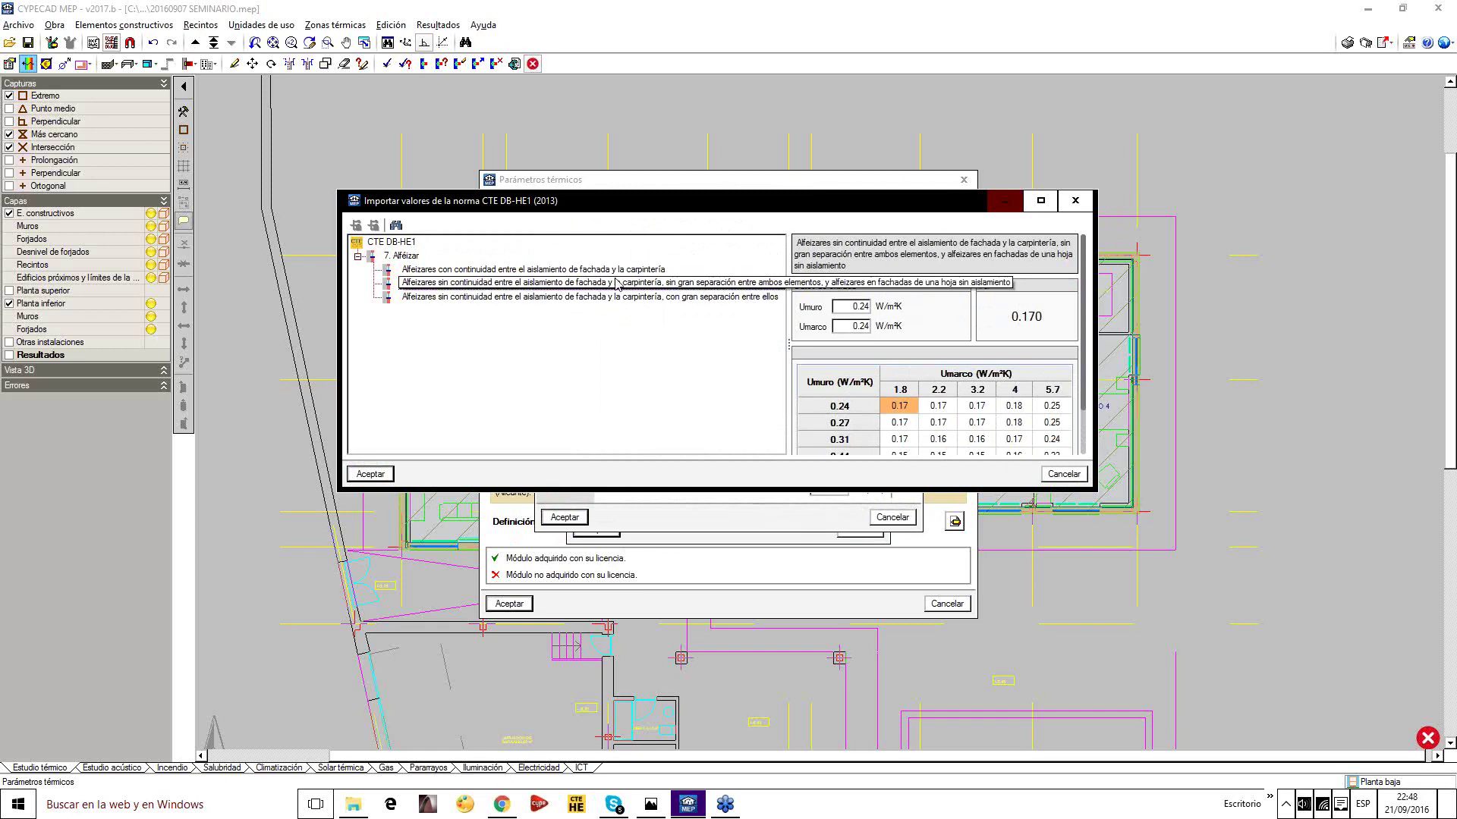
pyautogui.click(775, 297)
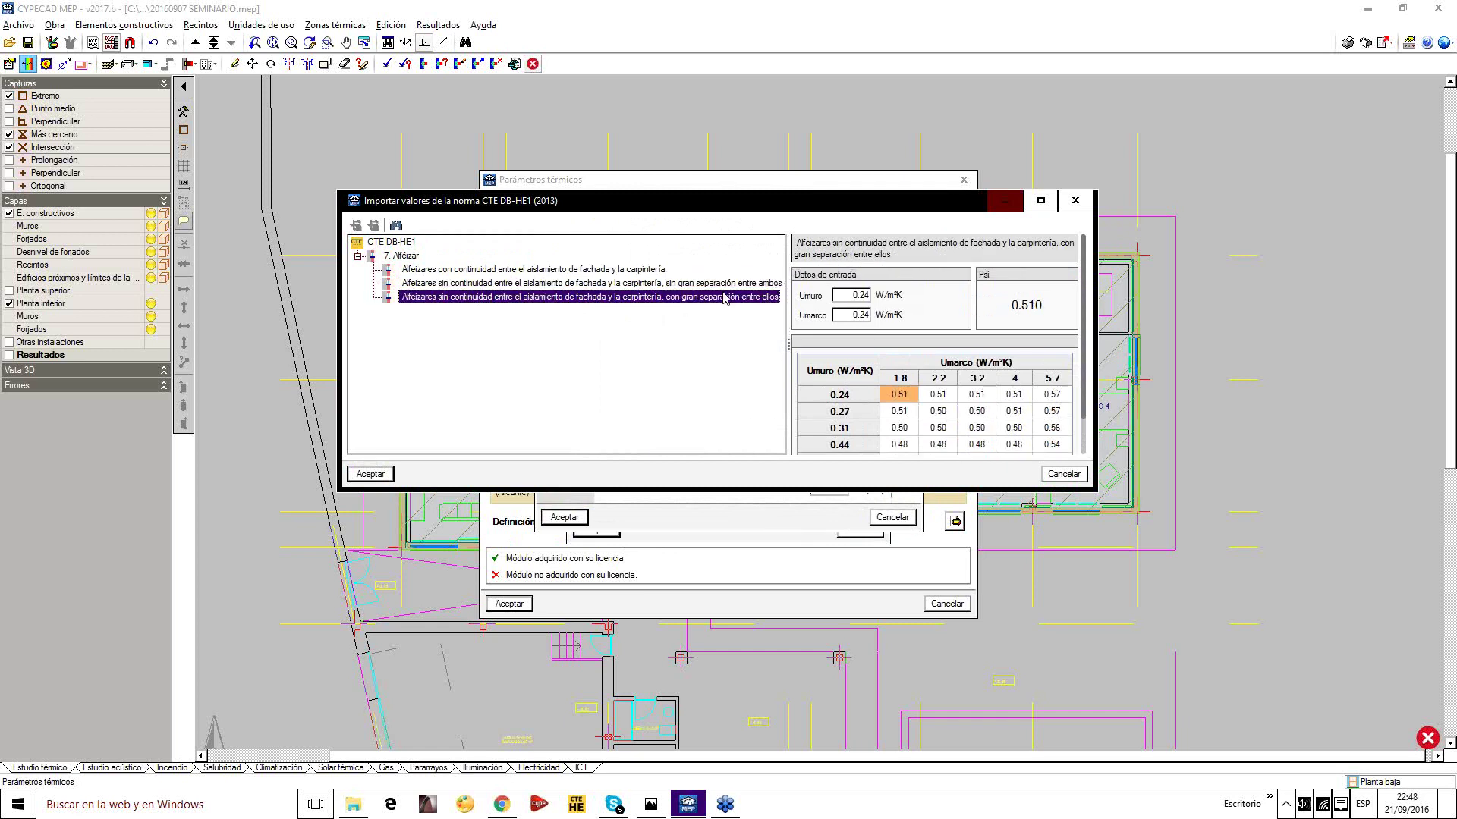
pyautogui.press('Up')
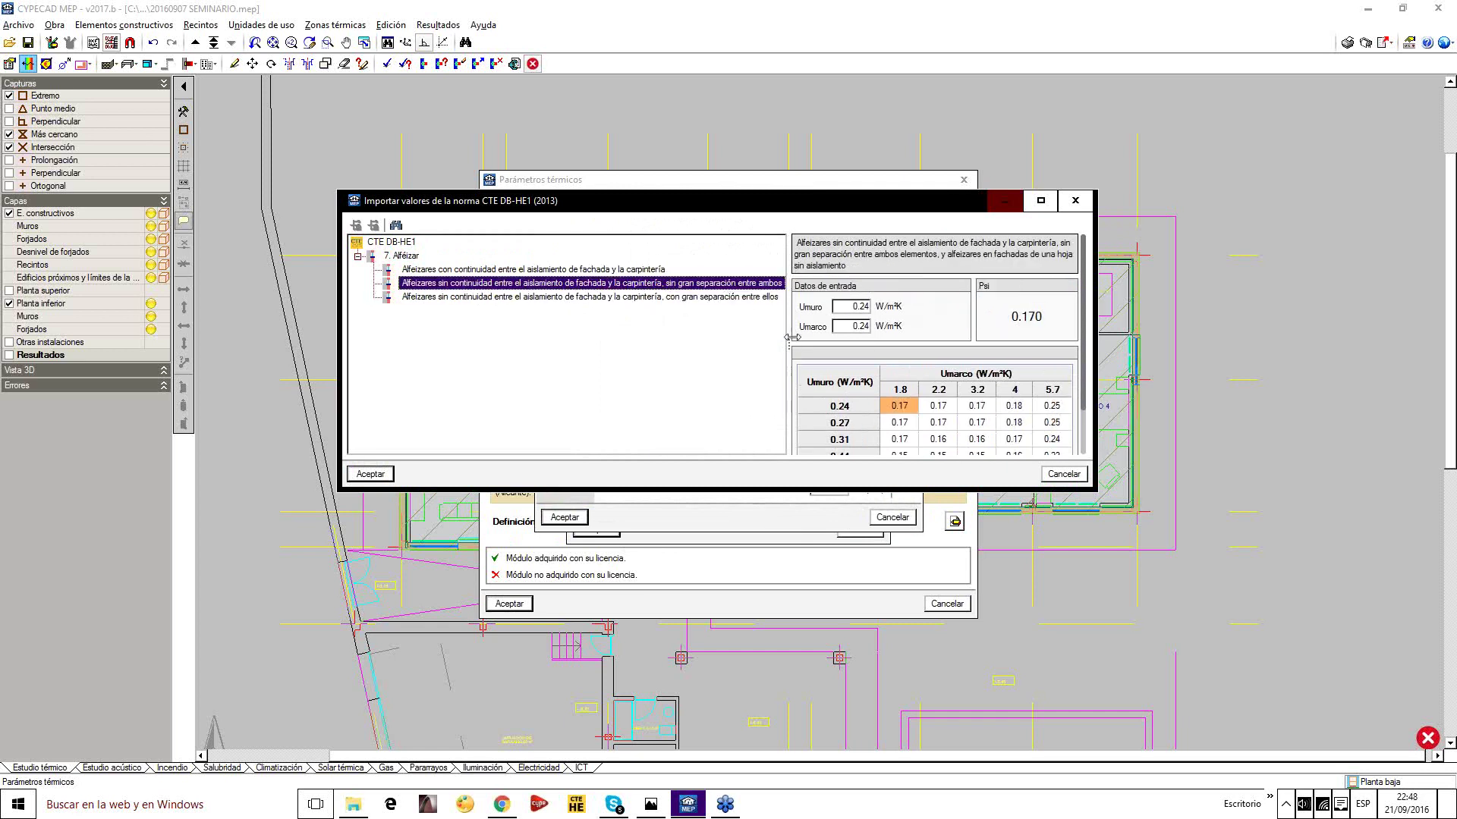
pyautogui.moveTo(789, 337); pyautogui.dragTo(826, 338)
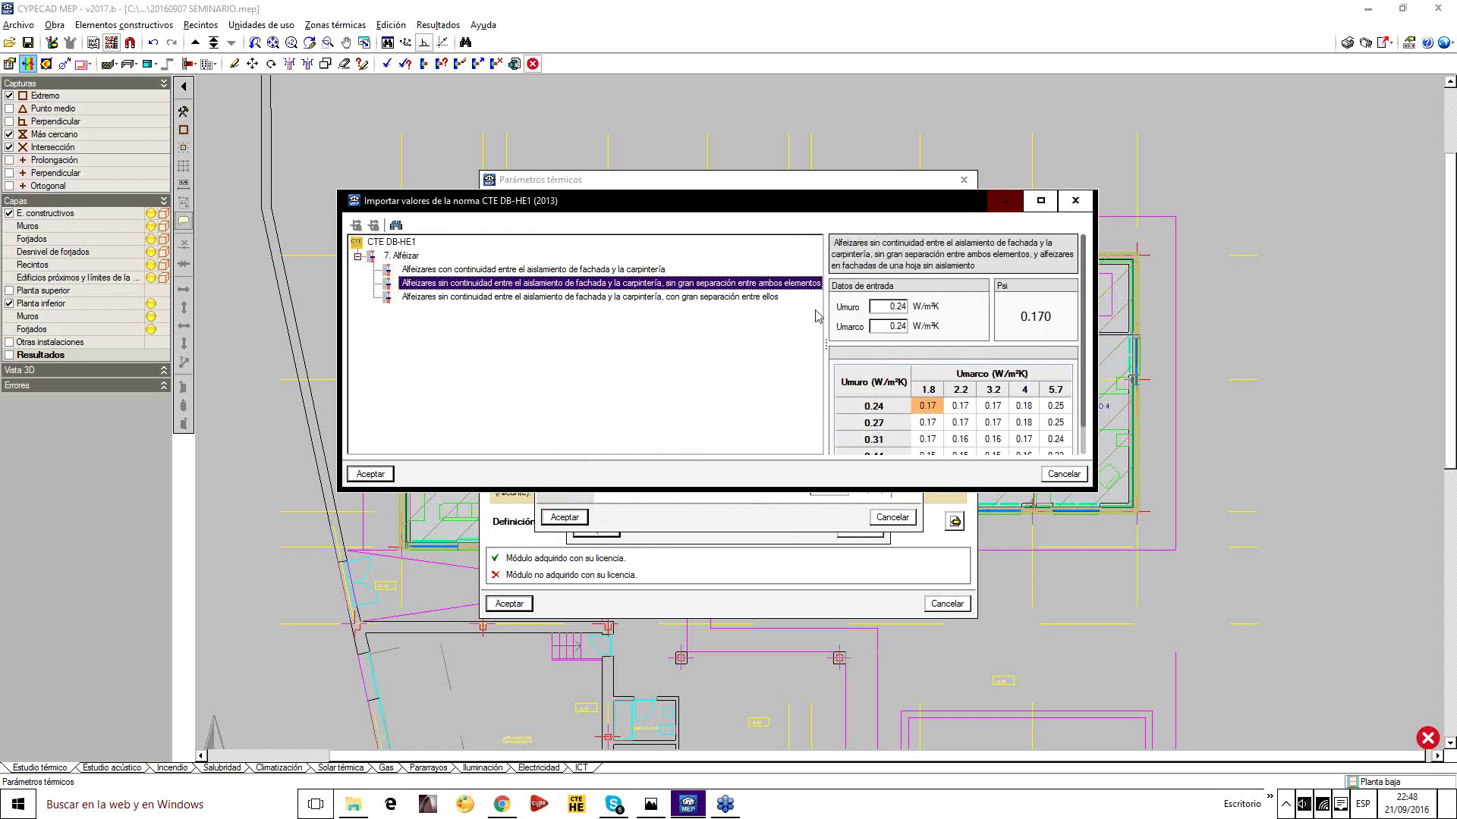
pyautogui.moveTo(387, 207); pyautogui.dragTo(302, 193)
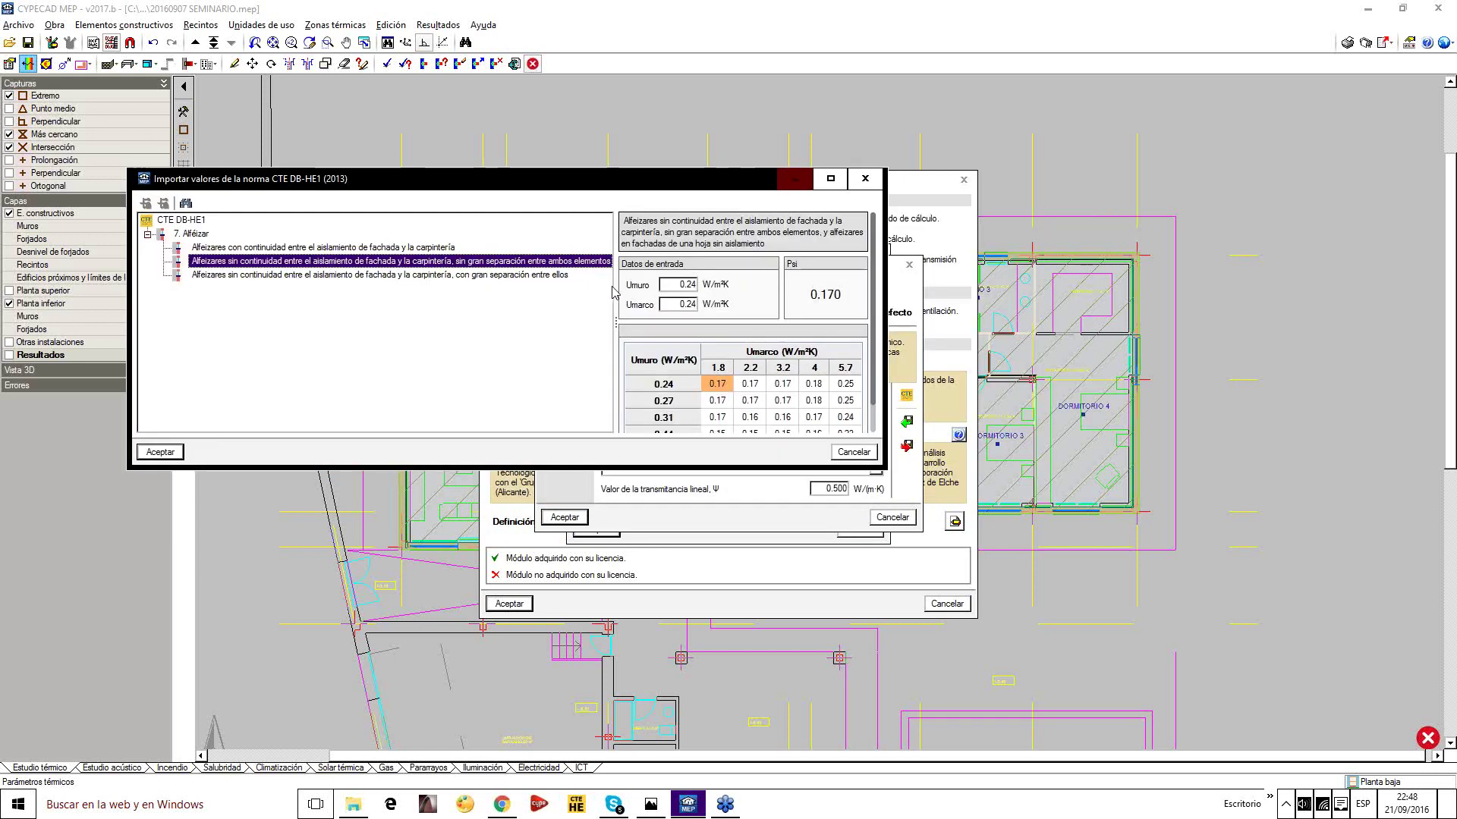
pyautogui.moveTo(614, 292); pyautogui.dragTo(698, 304)
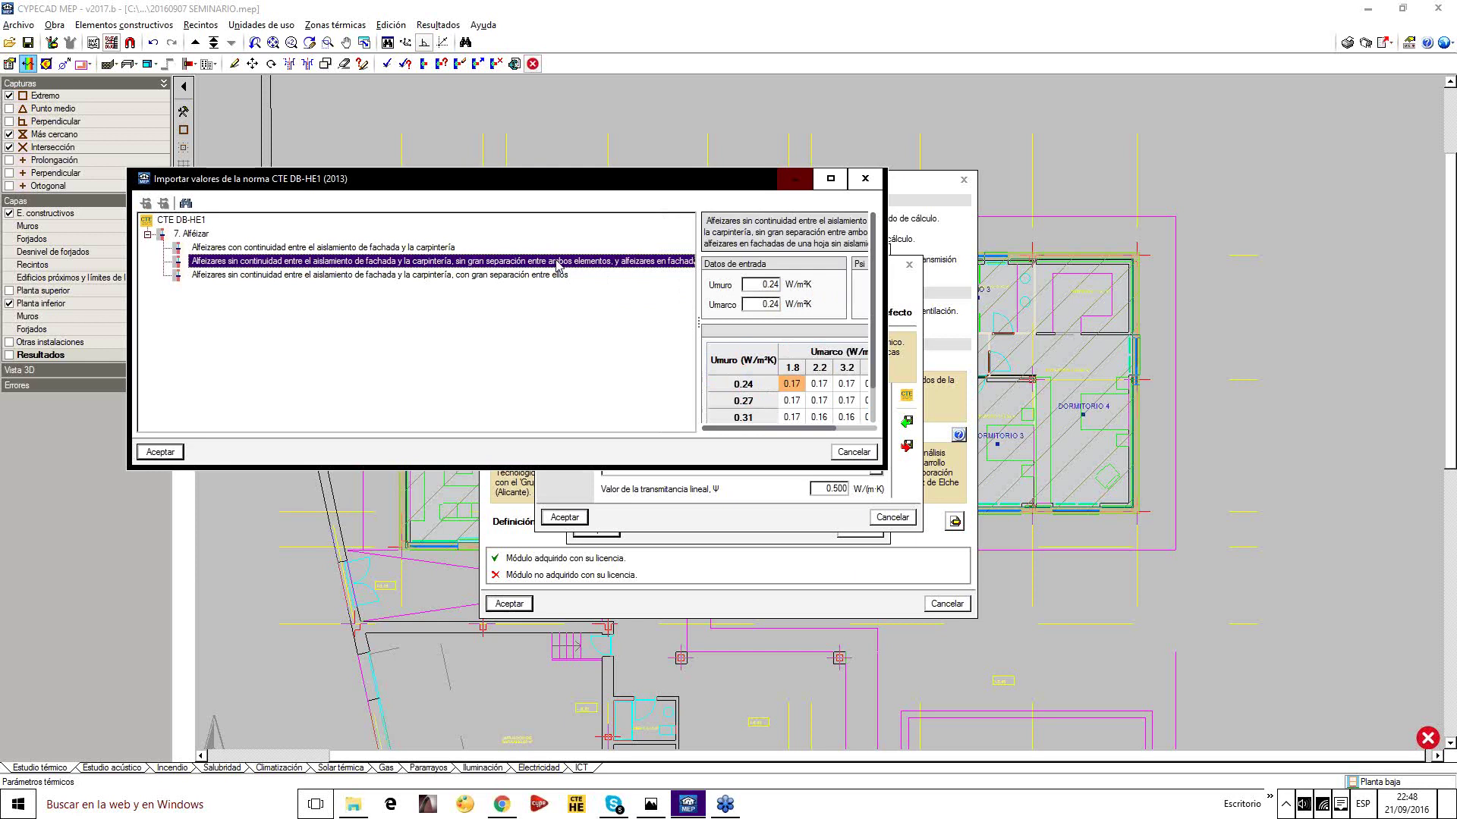
pyautogui.click(531, 274)
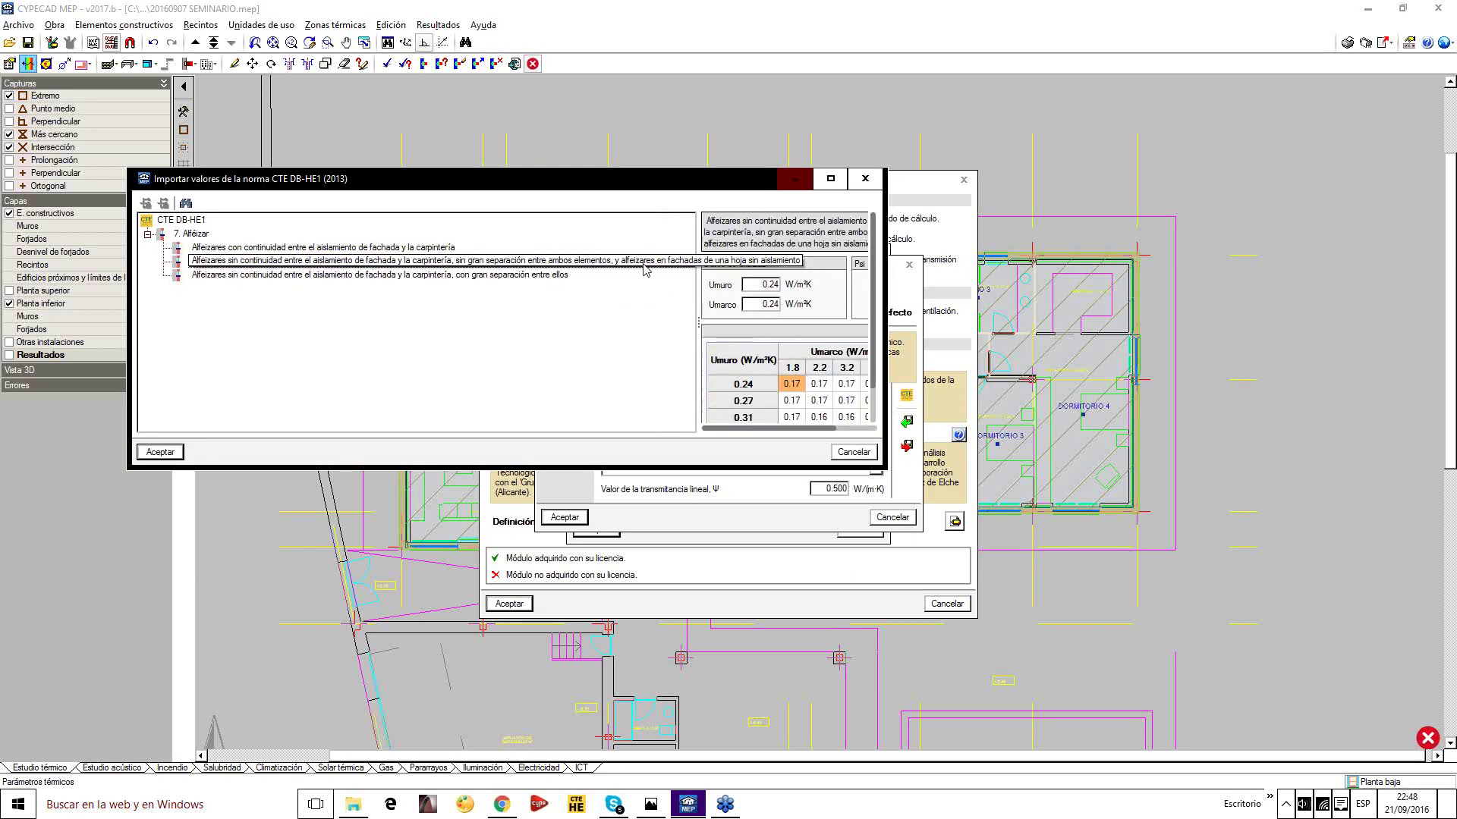
pyautogui.click(231, 263)
pyautogui.click(527, 262)
pyautogui.click(160, 451)
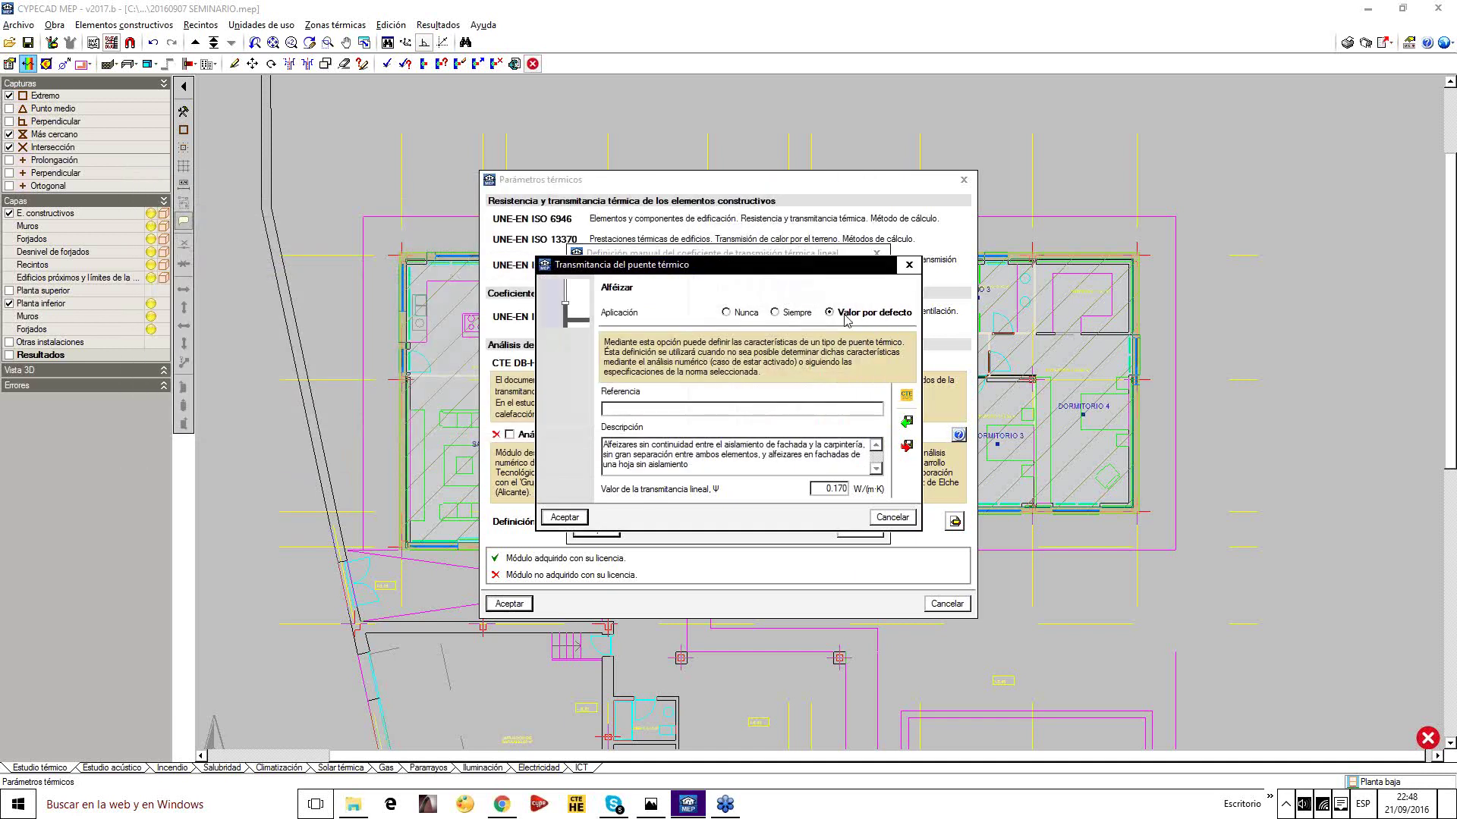
pyautogui.click(565, 517)
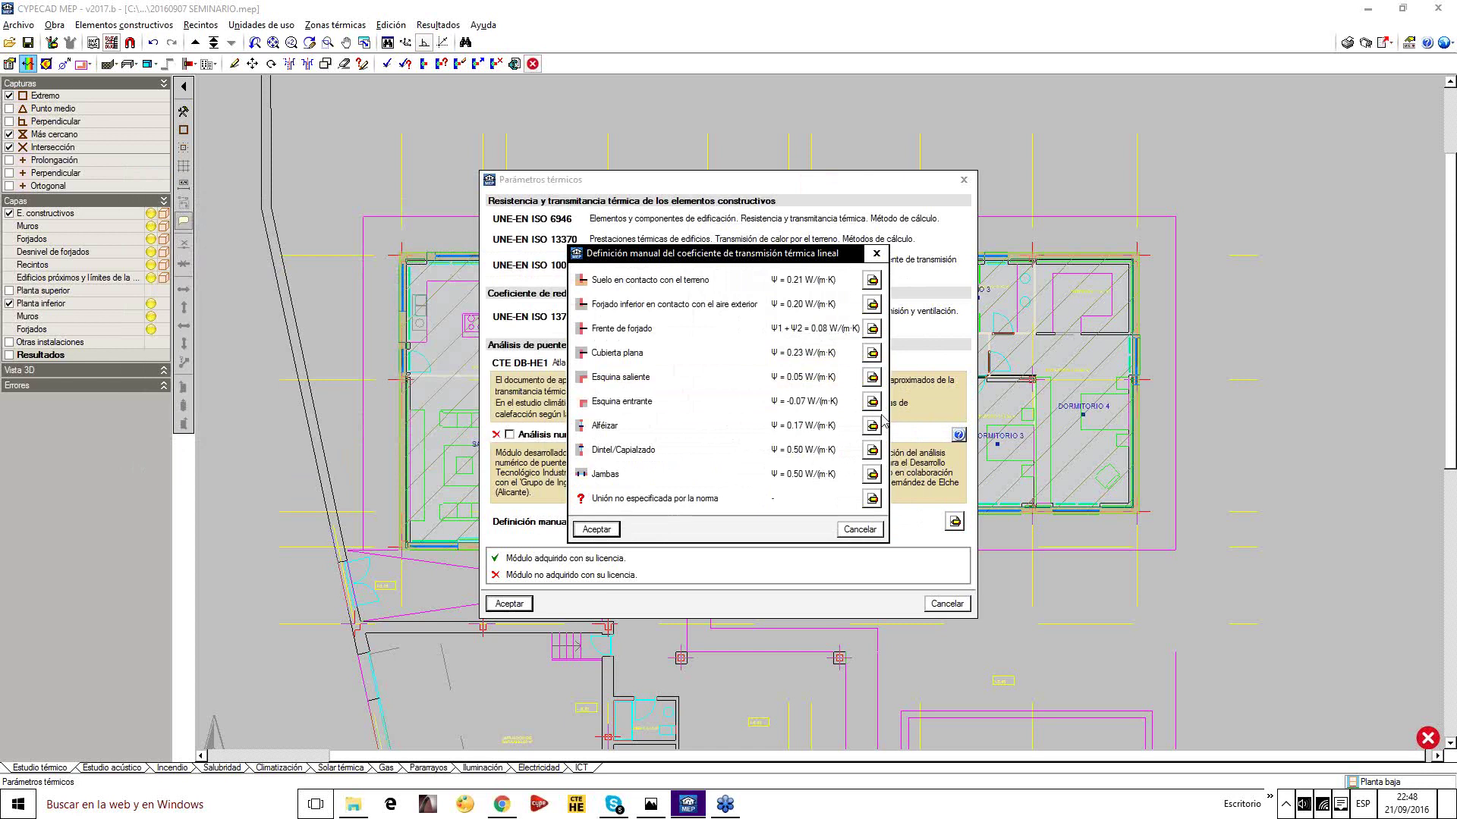
# For "Dintel/Capialzado", compare the CTE DB-HE1 lintel and shutter-box solutions and import "Dinteles sin continuidad entre el aislamiento de fachada y la carpintería"
pyautogui.click(872, 450)
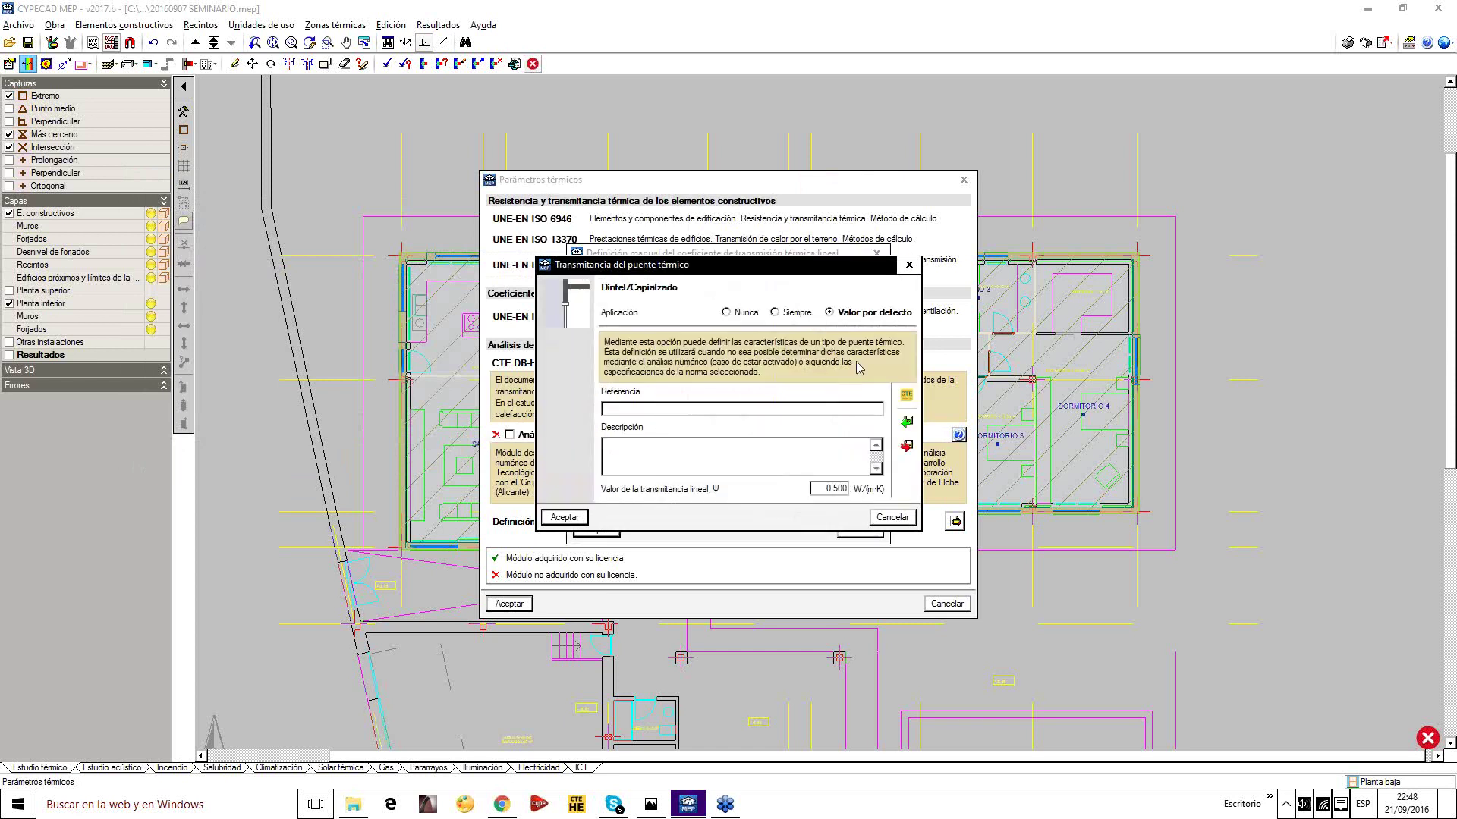
pyautogui.click(906, 395)
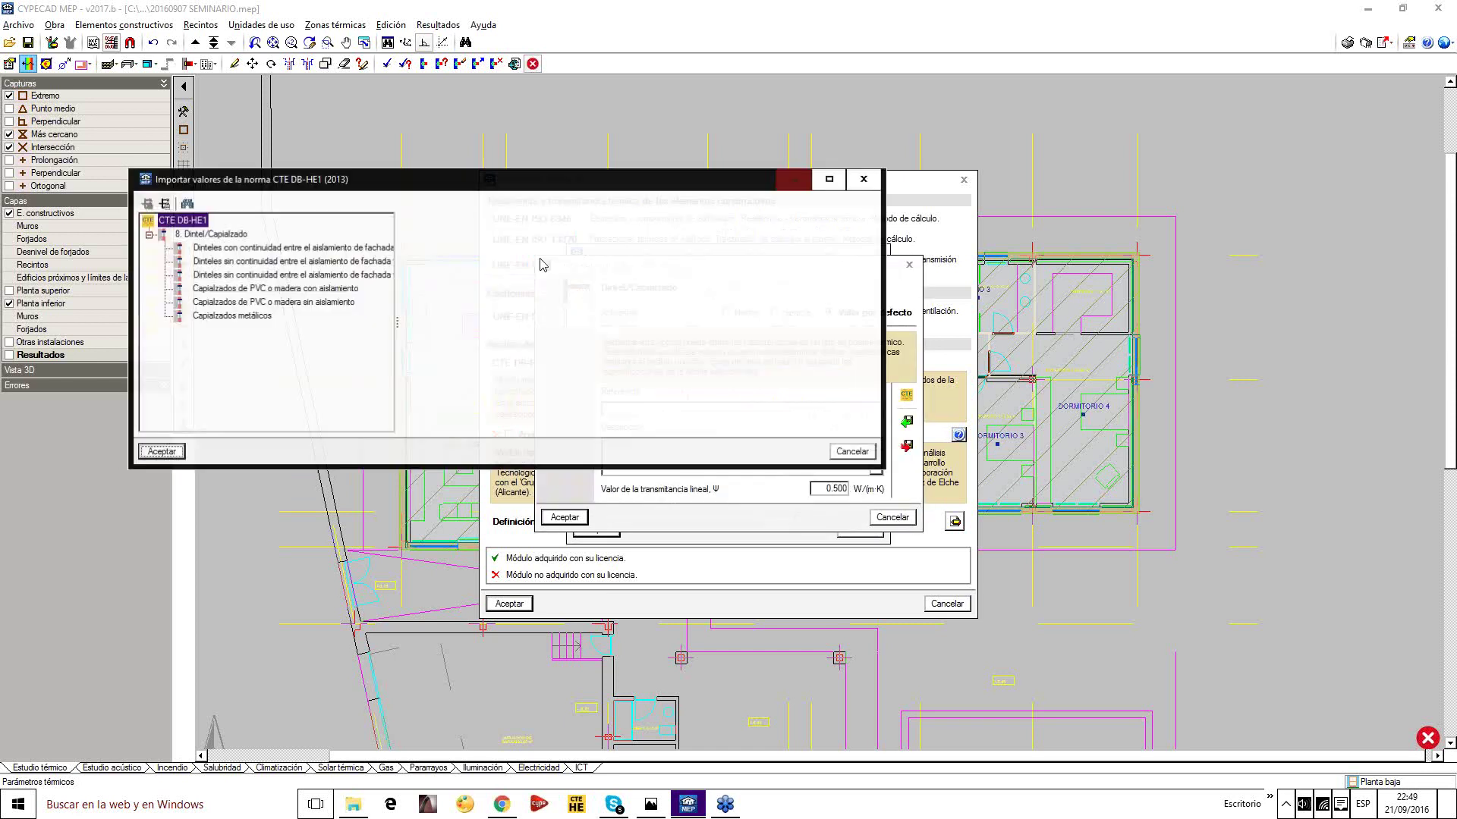
pyautogui.click(253, 261)
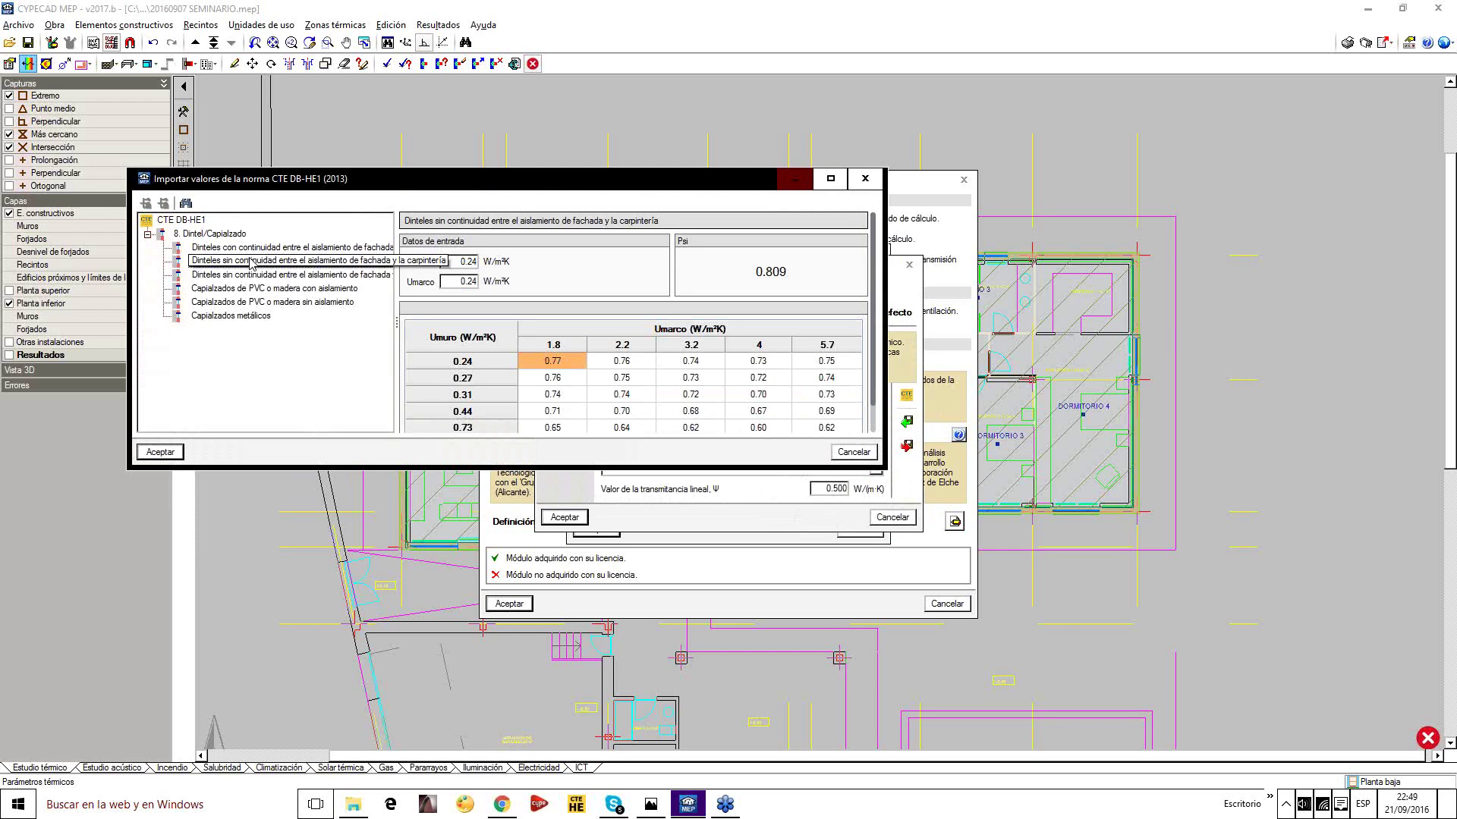
pyautogui.click(258, 276)
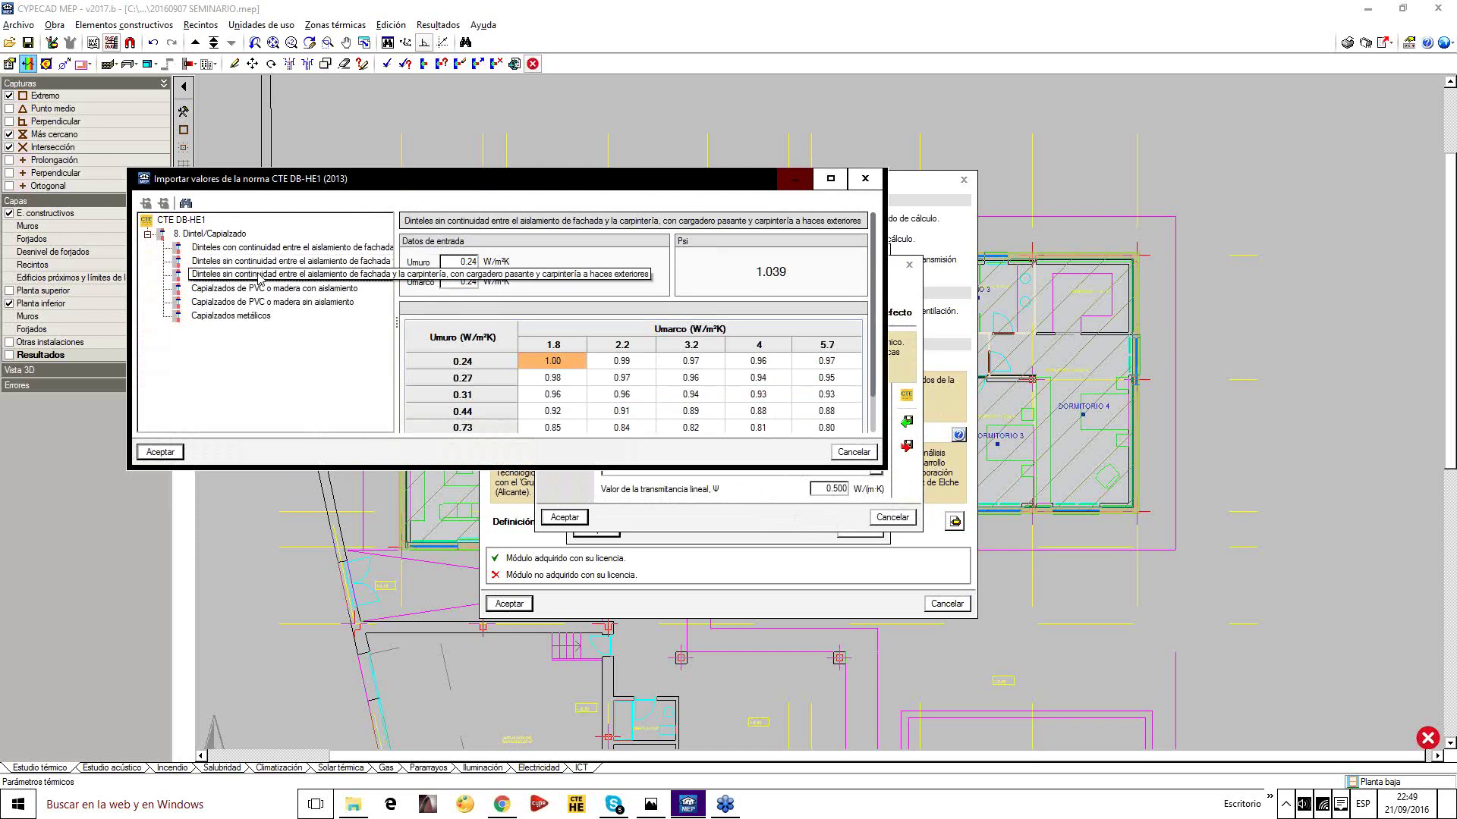
pyautogui.click(258, 289)
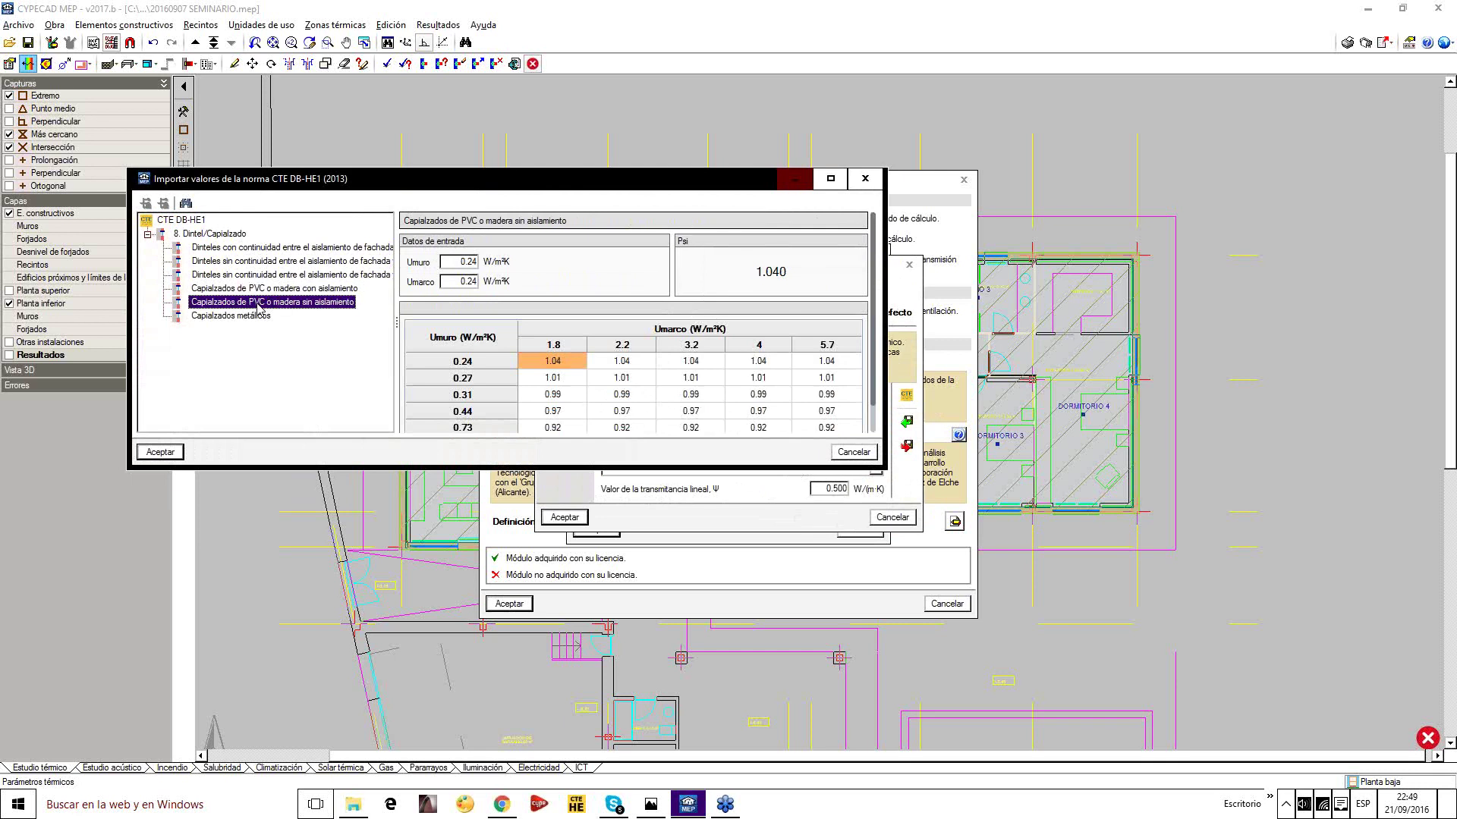
pyautogui.click(260, 315)
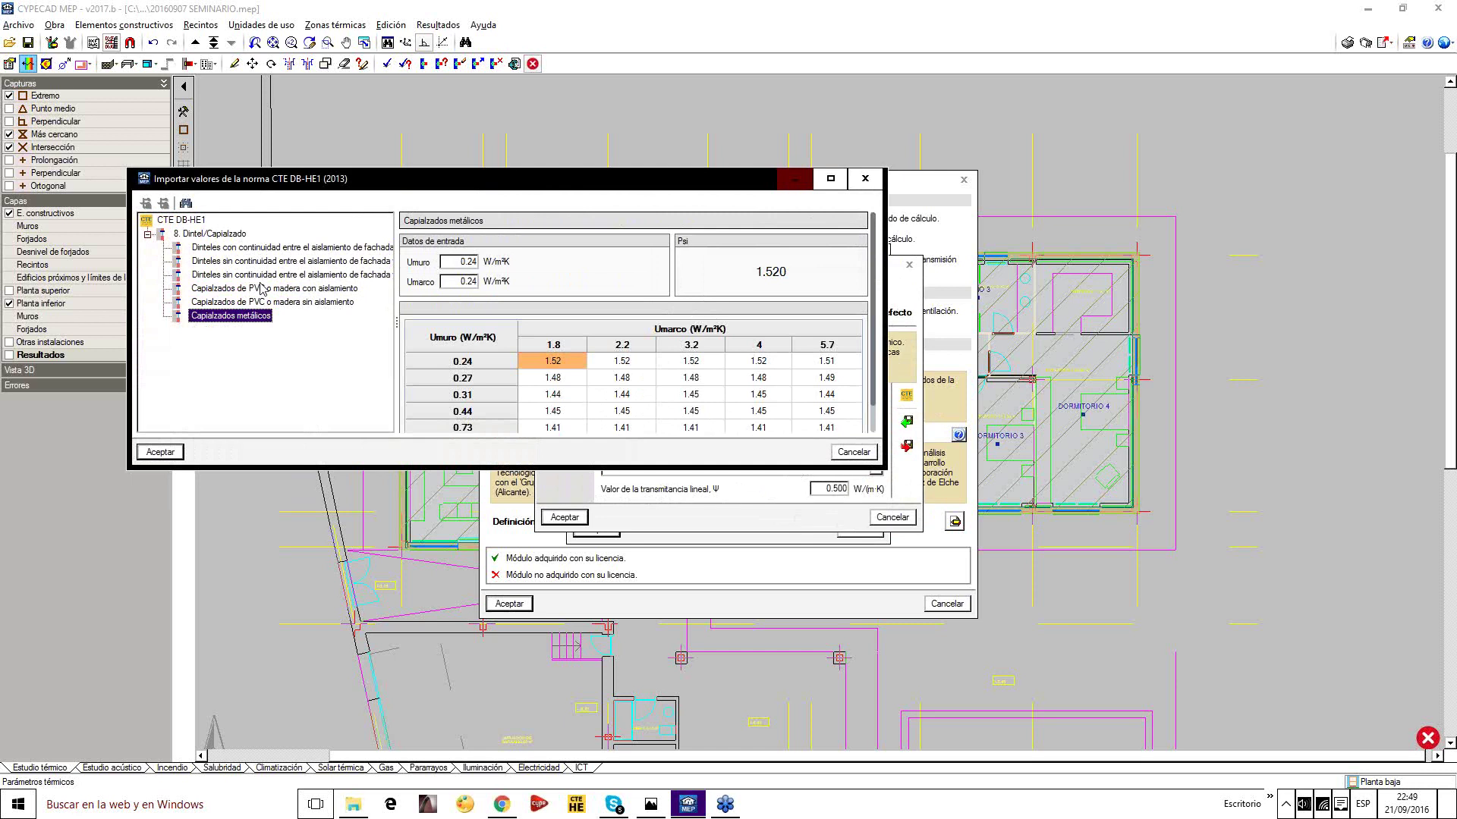
pyautogui.click(259, 288)
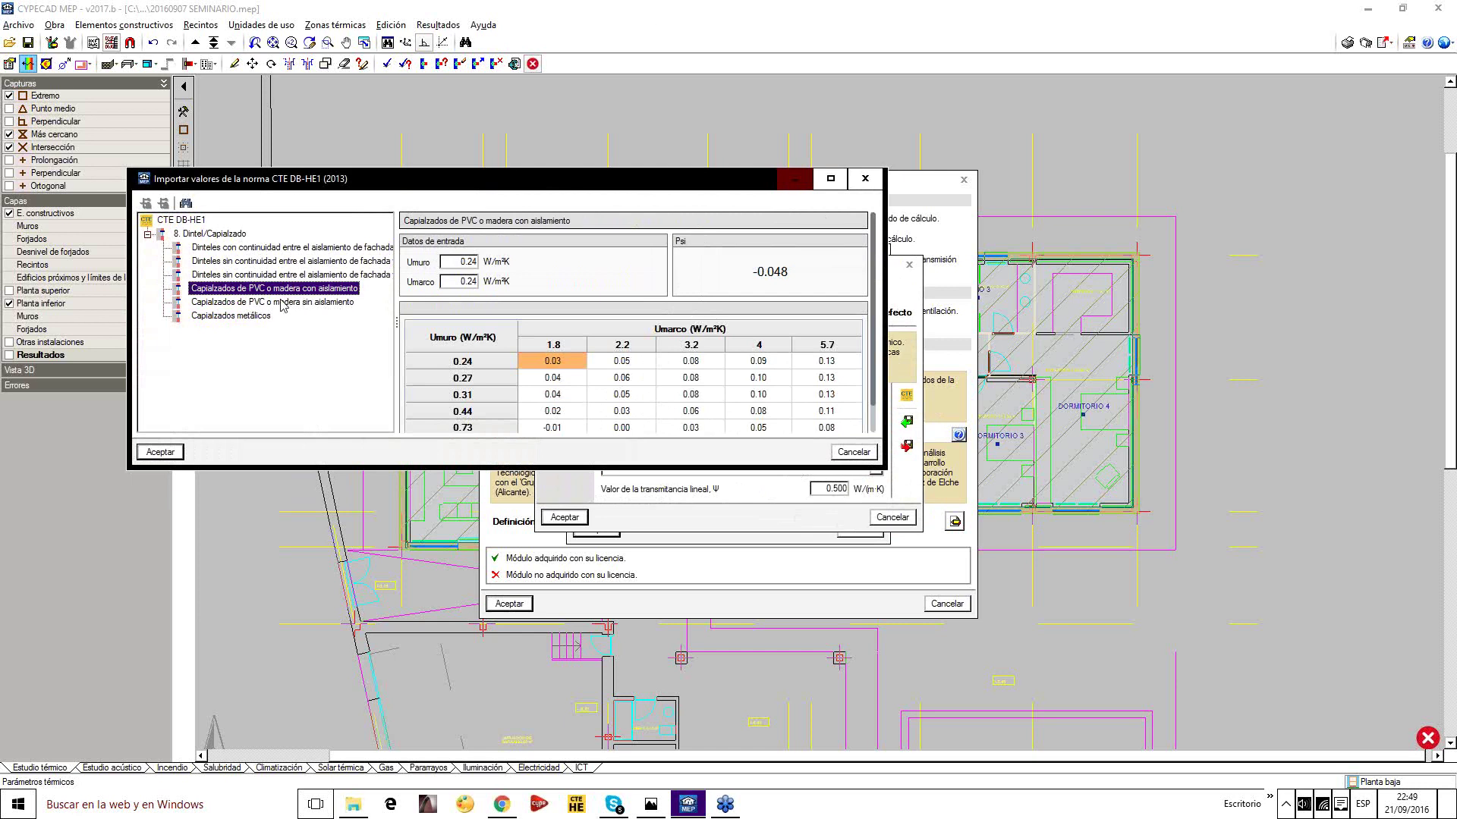
pyautogui.click(280, 278)
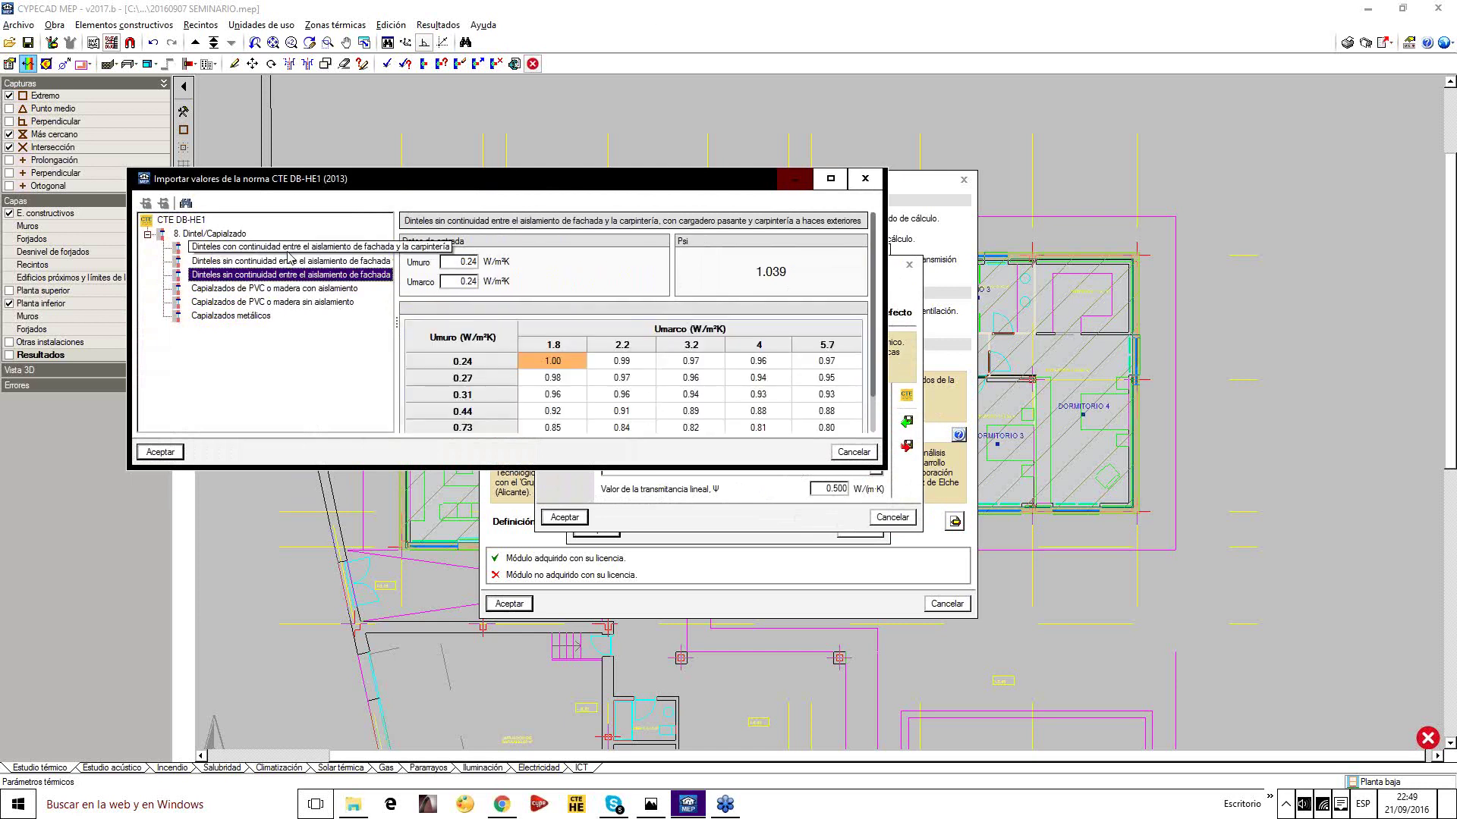
pyautogui.click(287, 253)
pyautogui.click(295, 263)
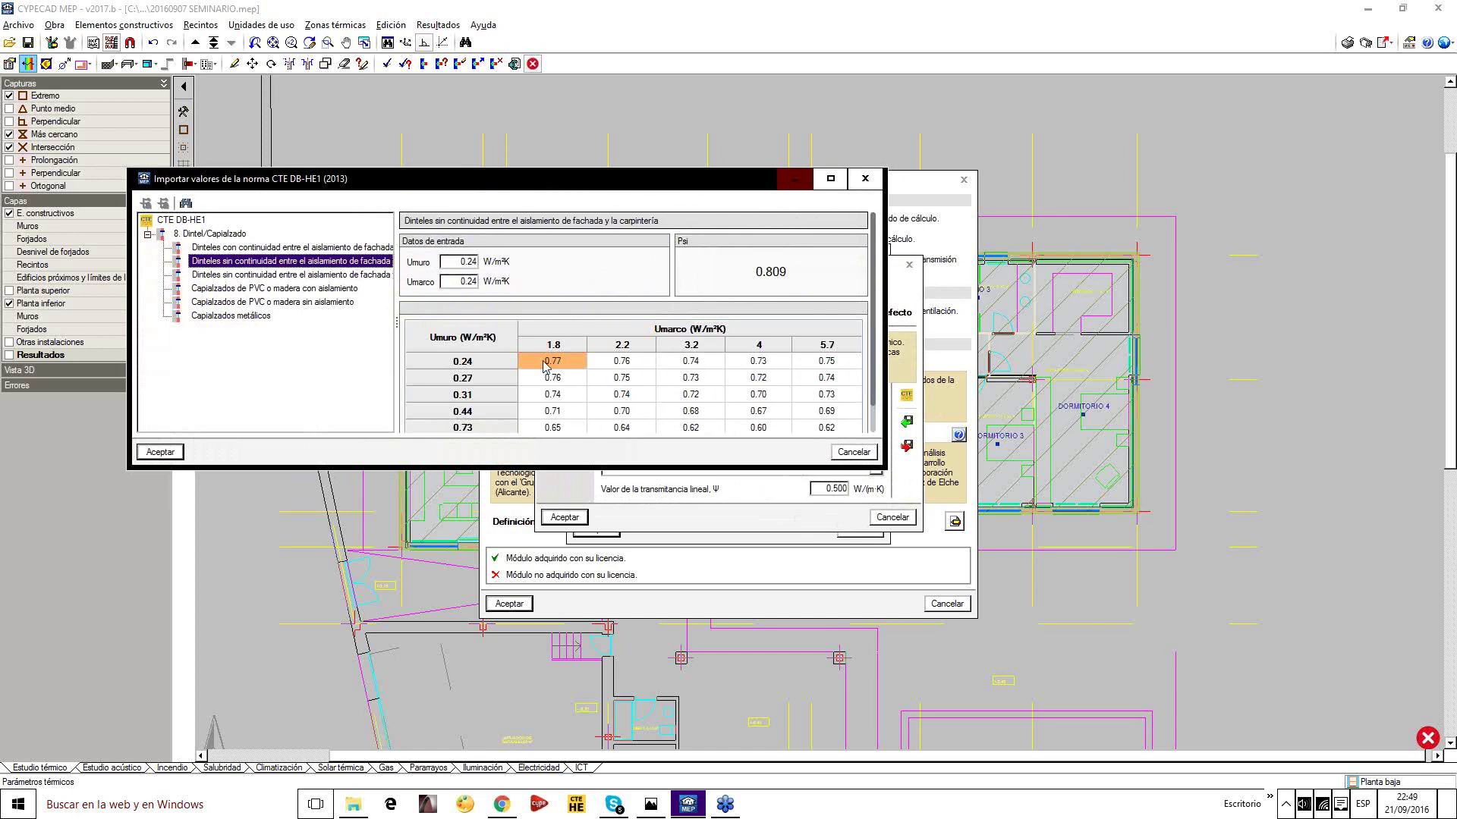
pyautogui.click(163, 453)
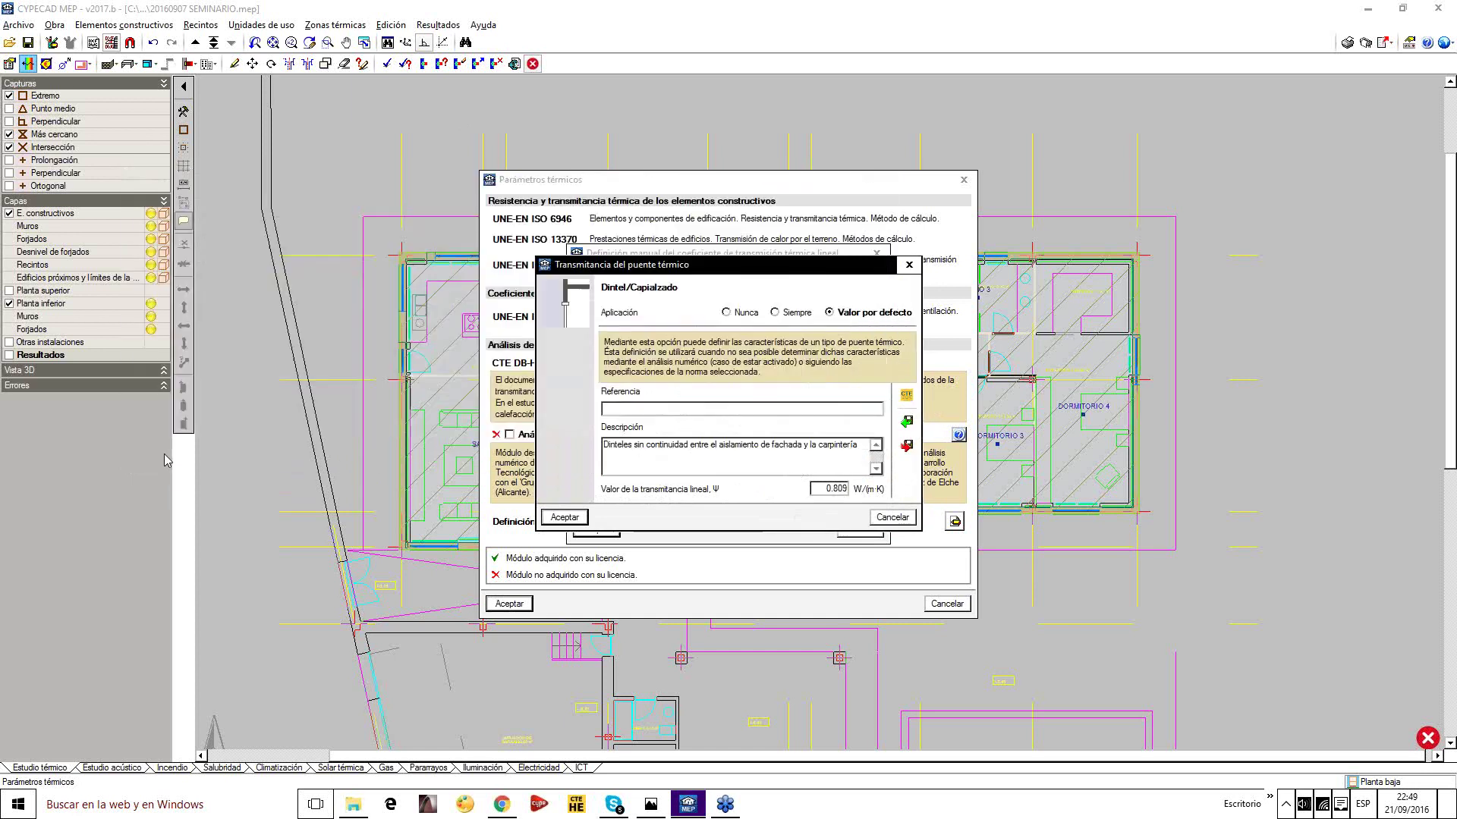
pyautogui.click(564, 518)
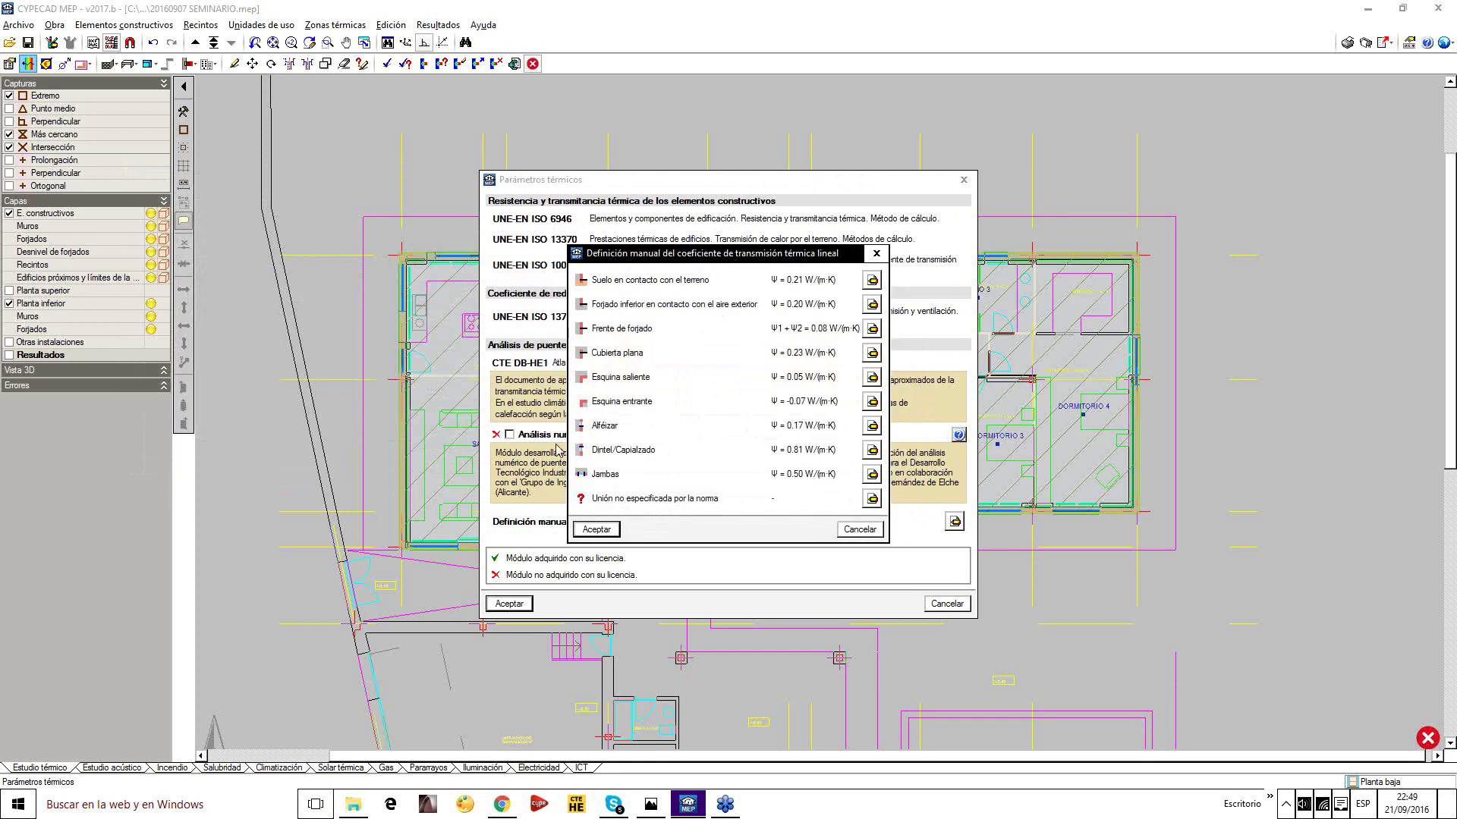
# Import the CTE DB-HE1 value "Jambas sin continuidad entre el aislamiento de fachada y la carpintería" as the manual coefficient of "Jambas"
pyautogui.click(872, 474)
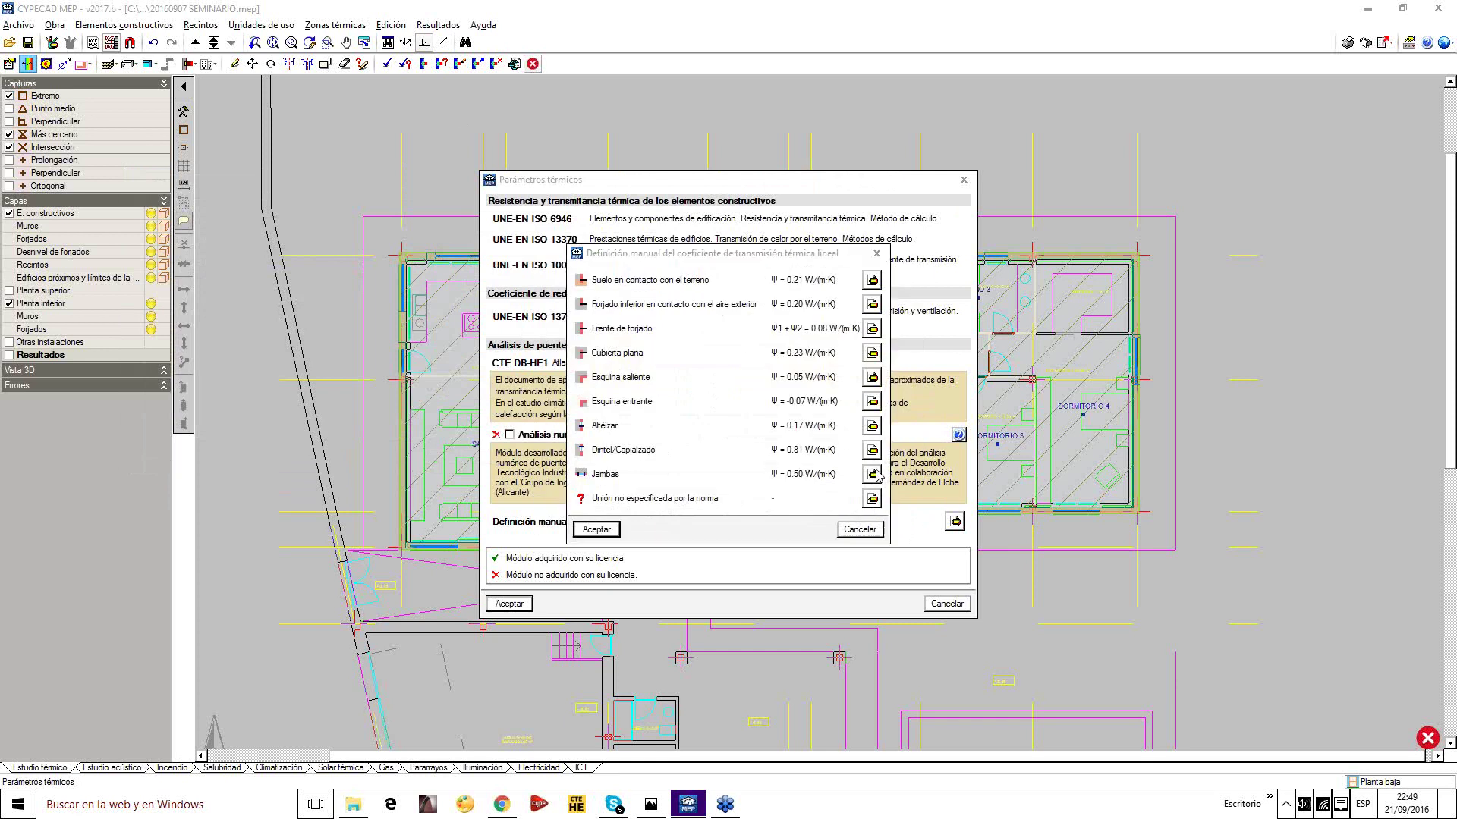
pyautogui.click(906, 395)
pyautogui.click(239, 249)
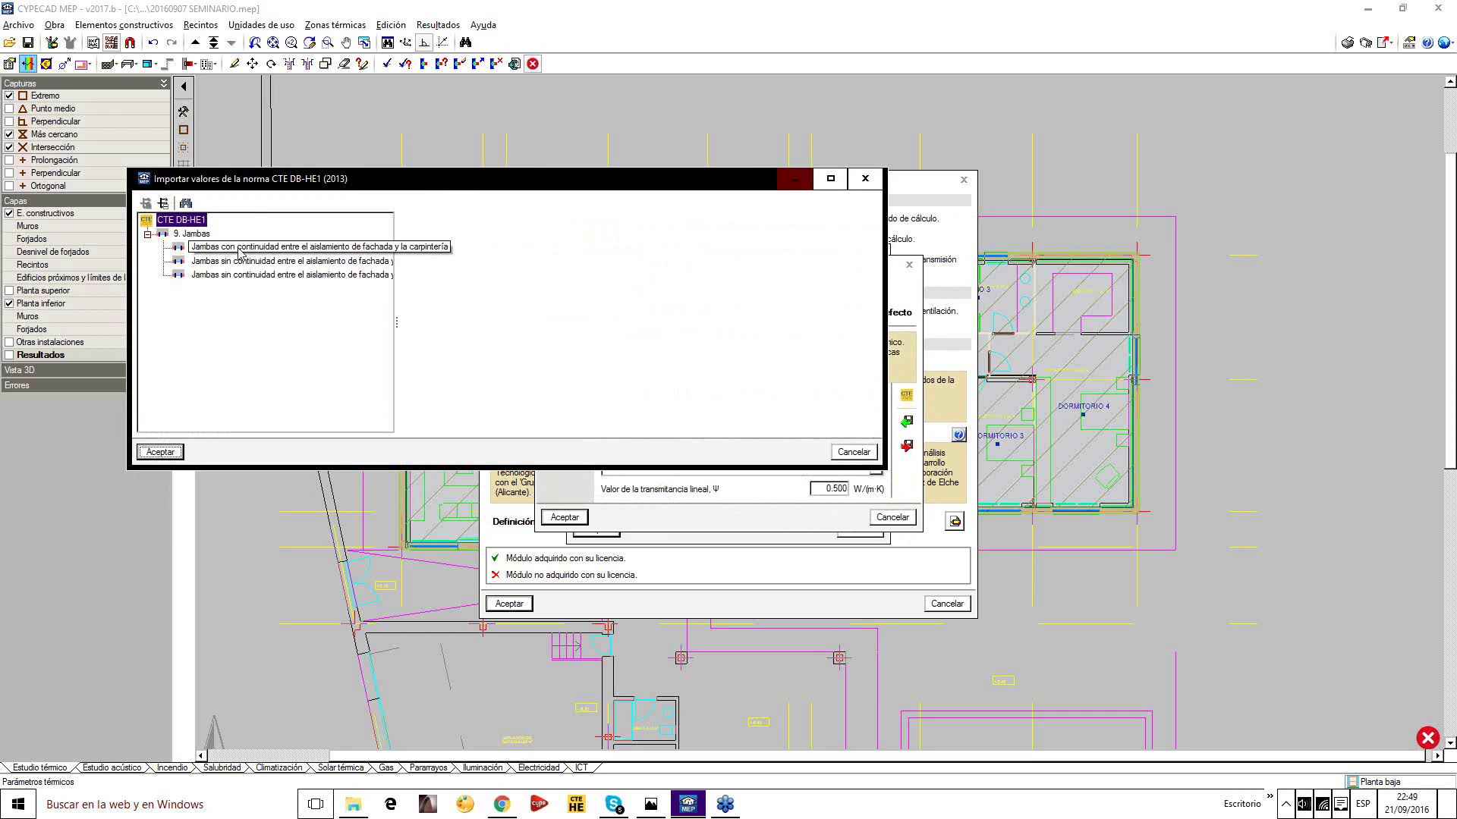
pyautogui.click(250, 261)
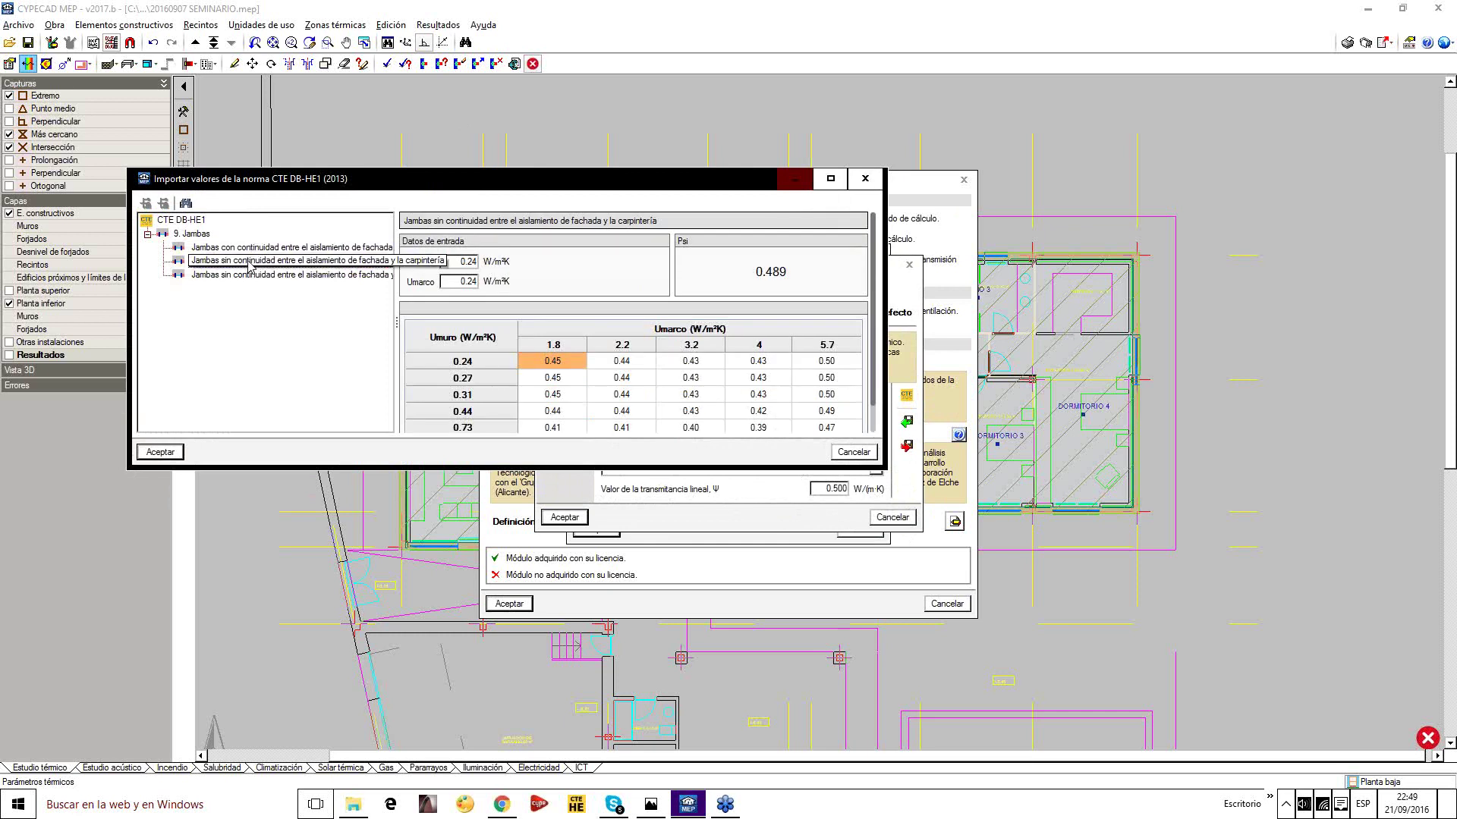
pyautogui.click(160, 451)
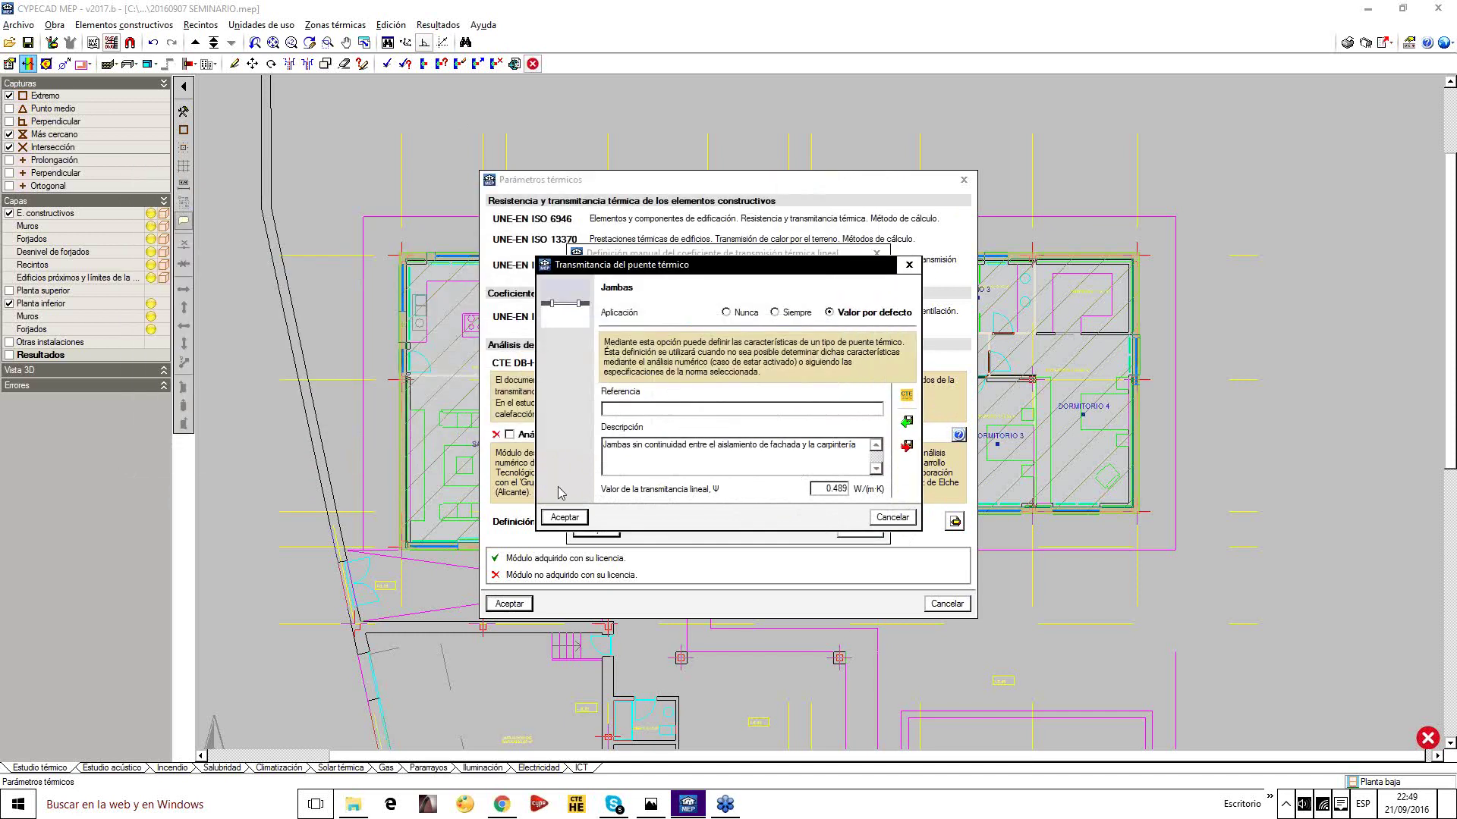
pyautogui.click(585, 518)
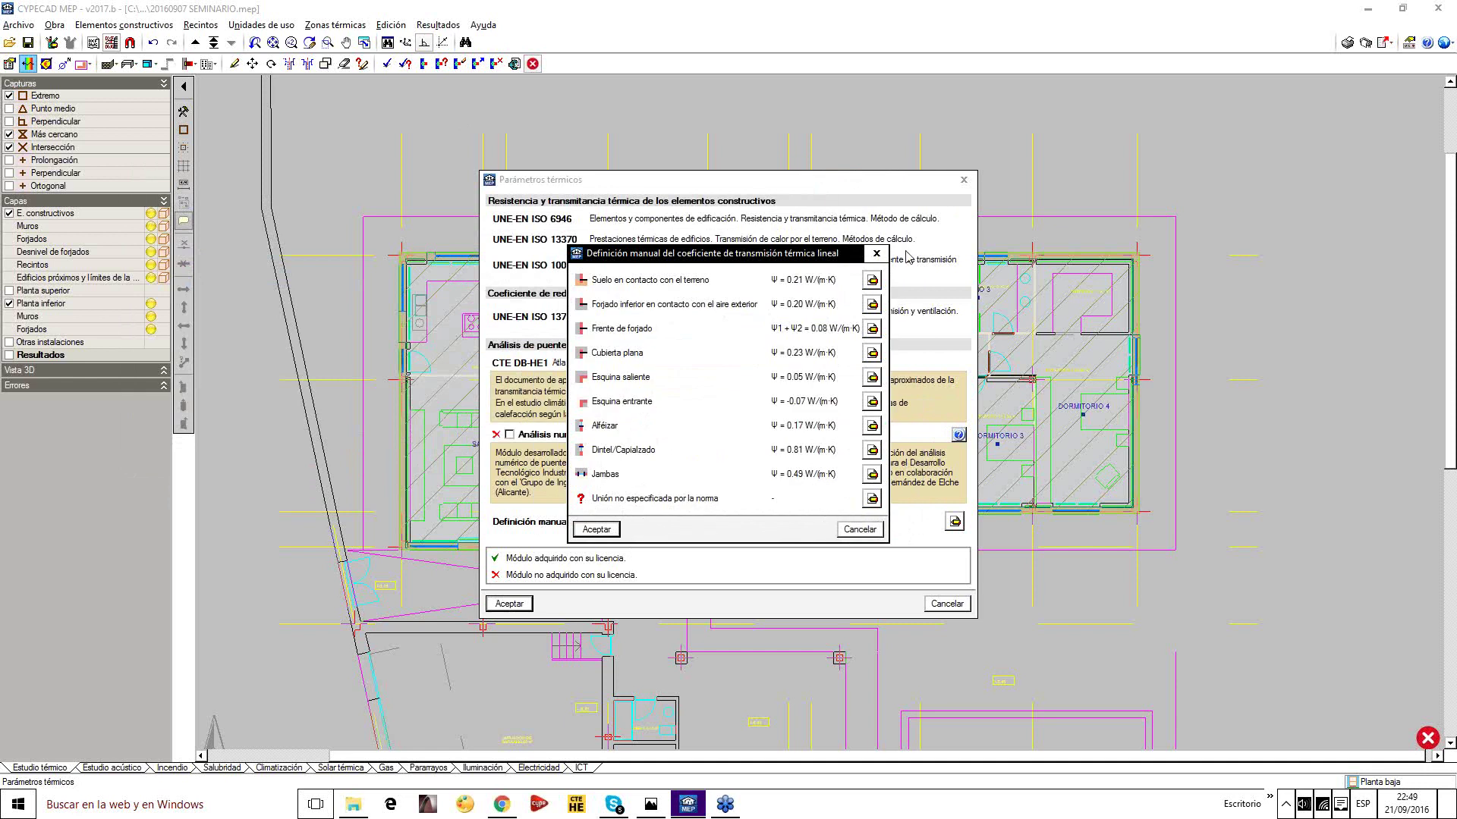
# Accept the manual thermal bridge coefficients and the thermal parameters, and save the project
pyautogui.click(599, 530)
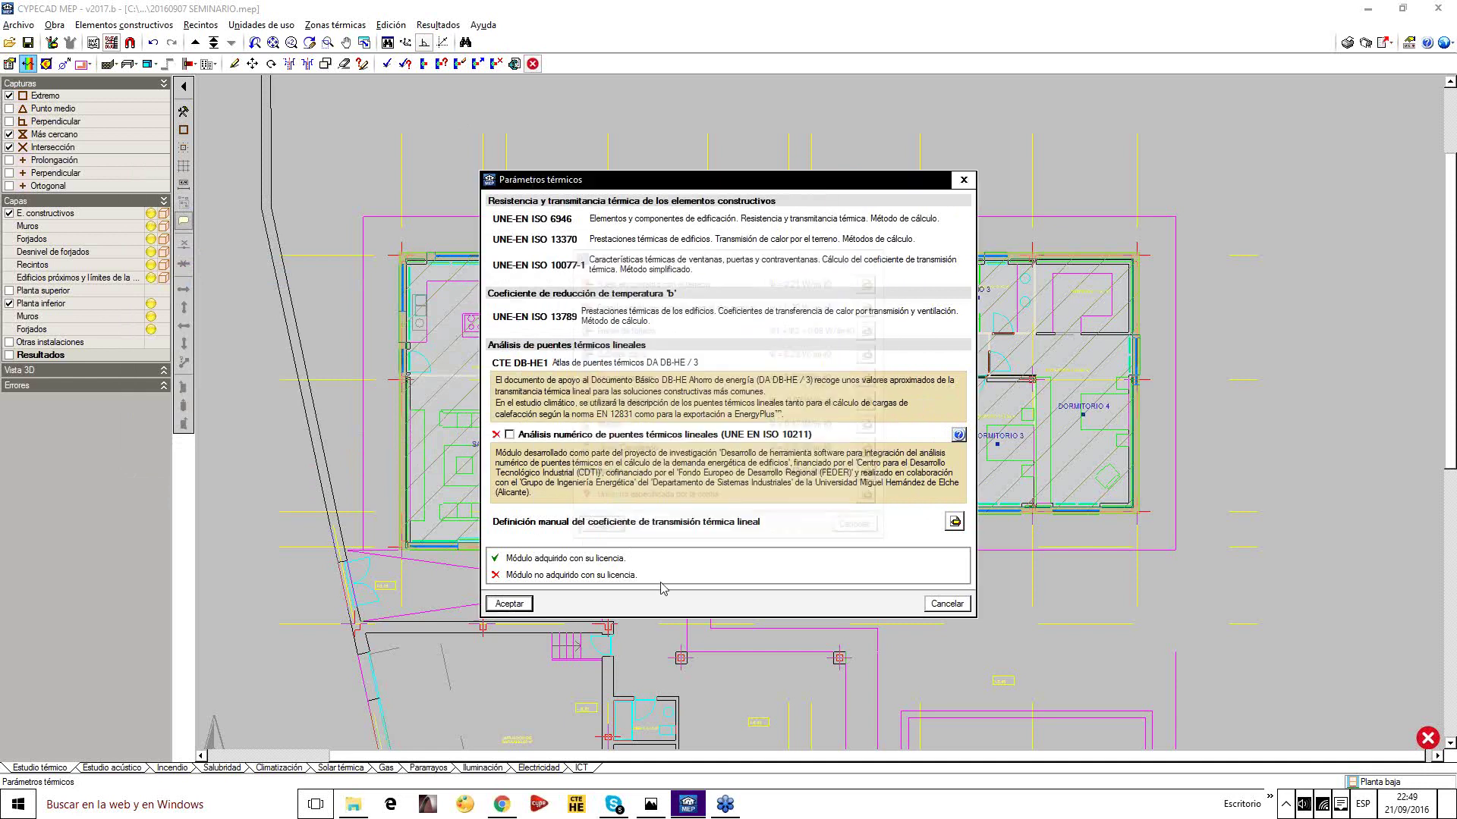
pyautogui.click(509, 605)
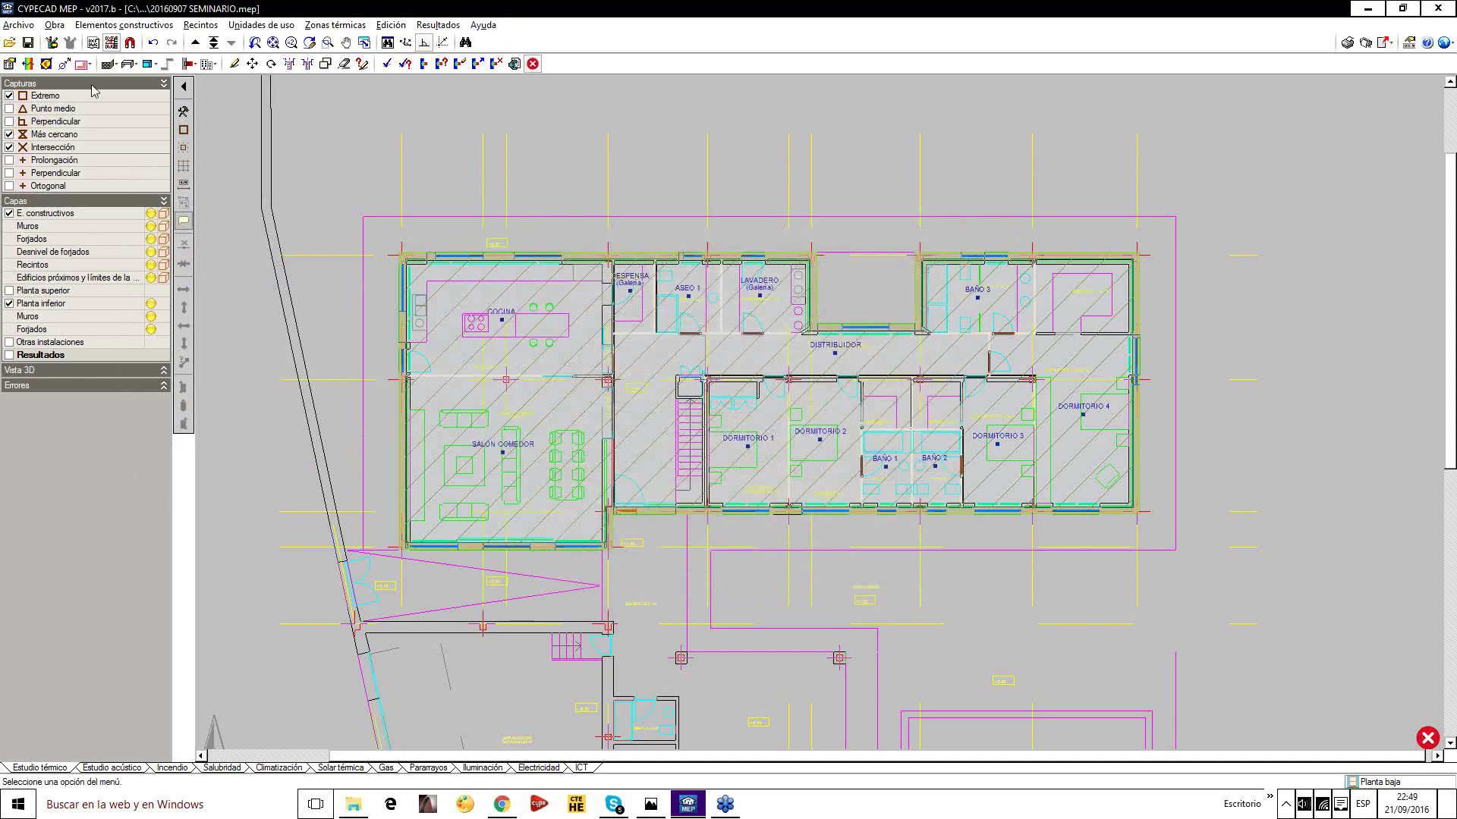
pyautogui.click(26, 43)
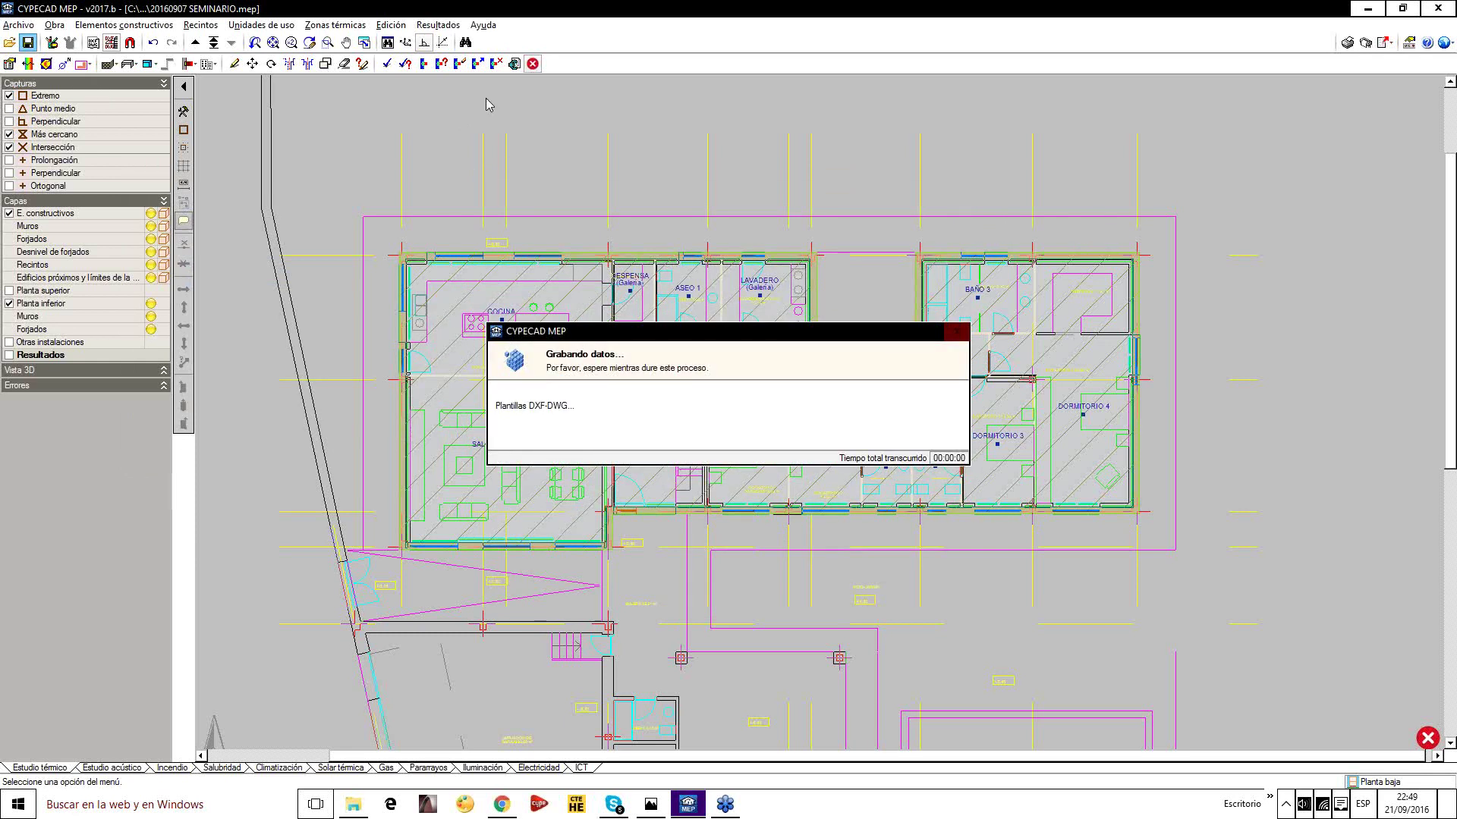
# Calculate the thermal study of the building and save the project with its results
pyautogui.click(387, 64)
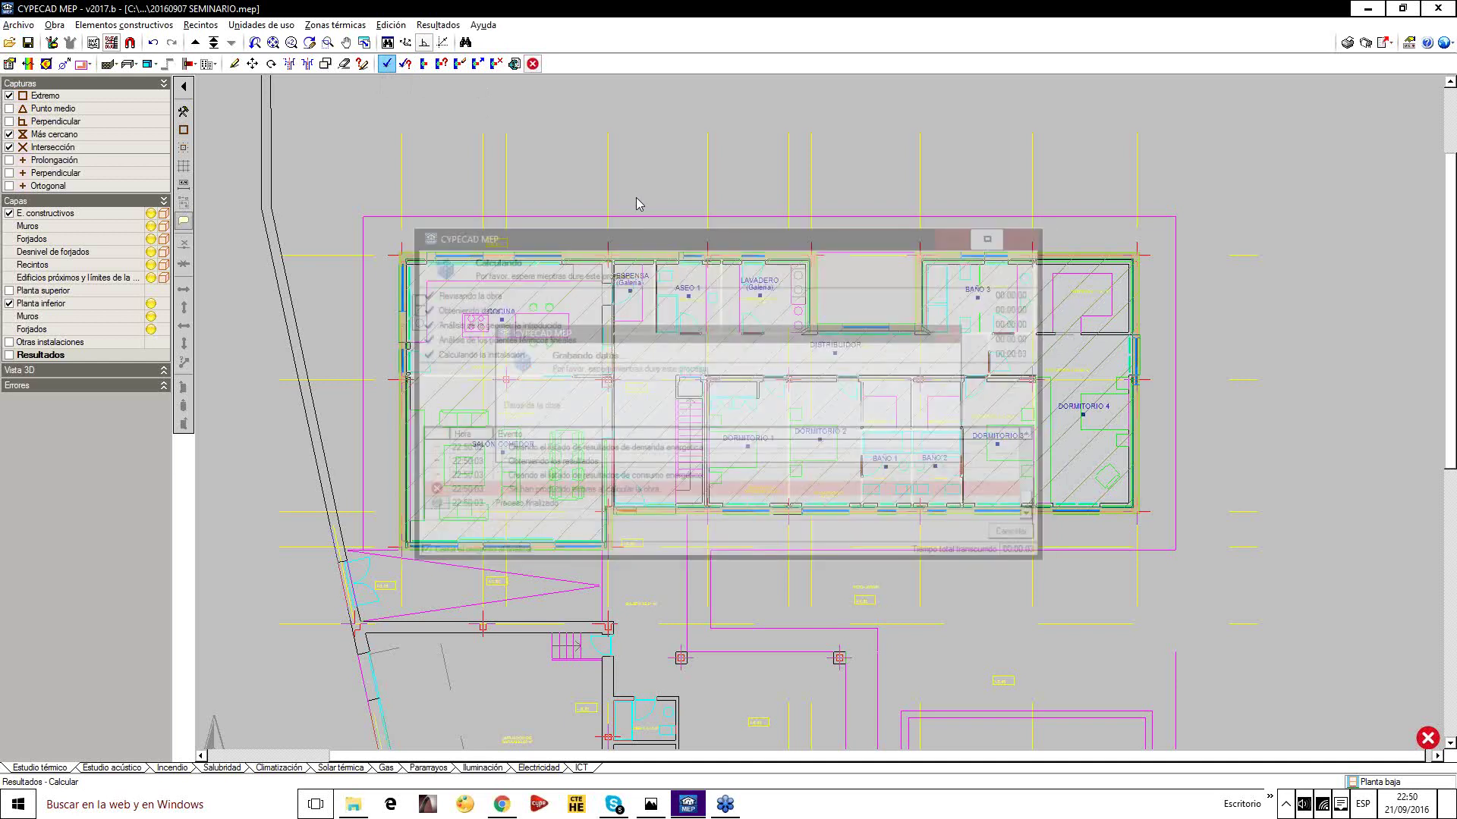
pyautogui.moveTo(1427, 739)
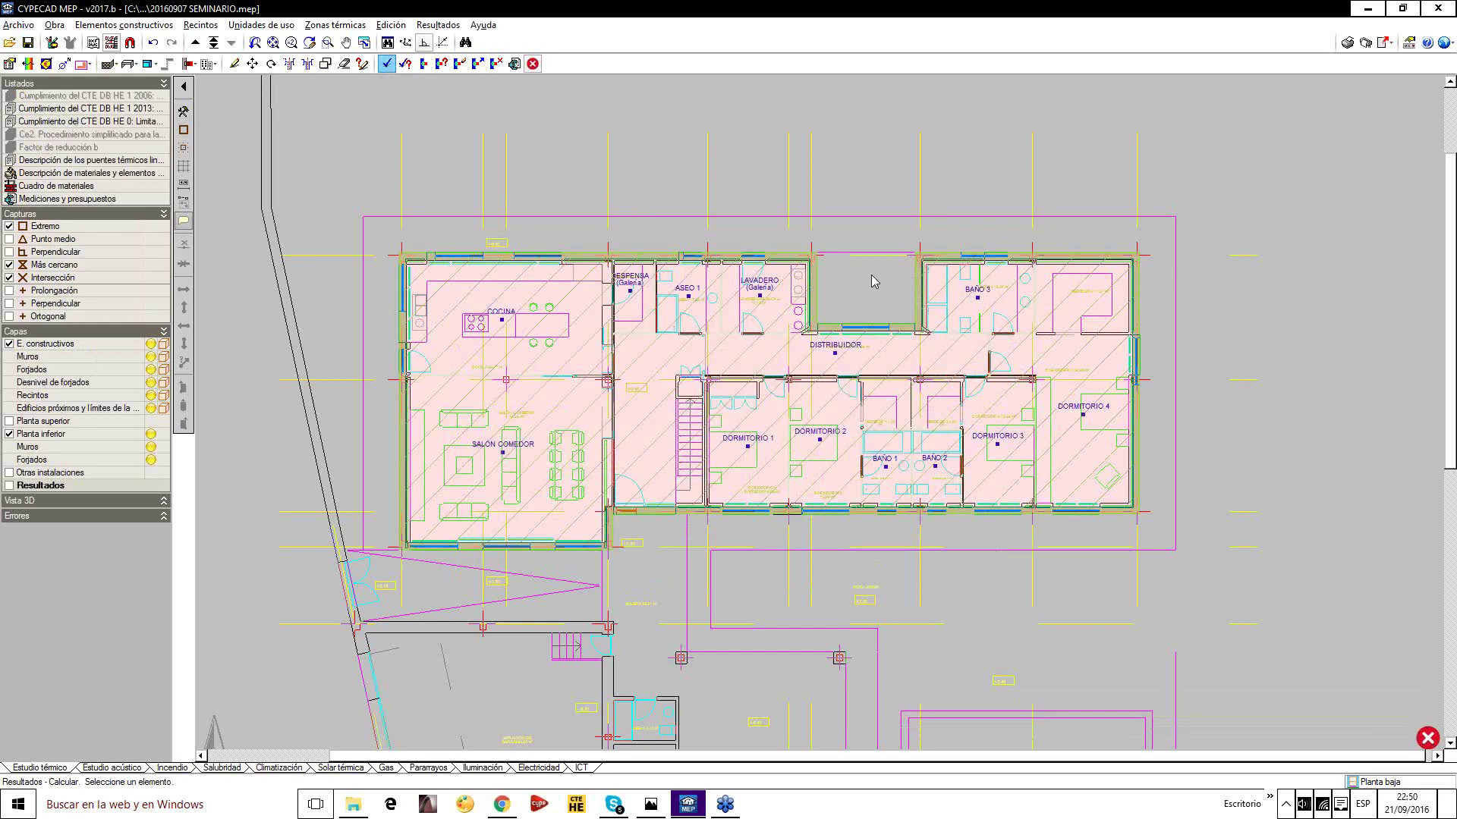
pyautogui.click(29, 43)
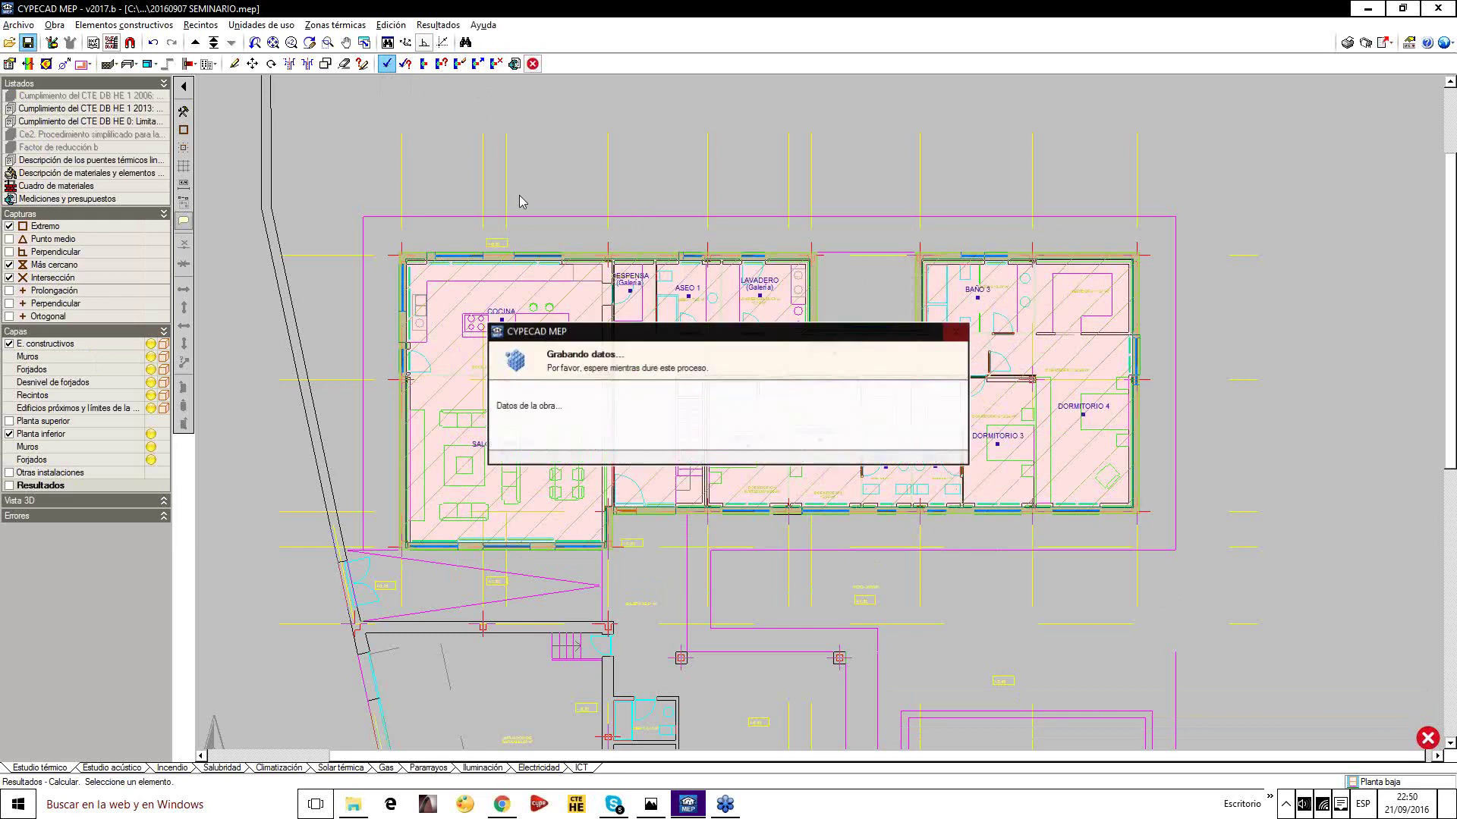
pyautogui.moveTo(634, 305)
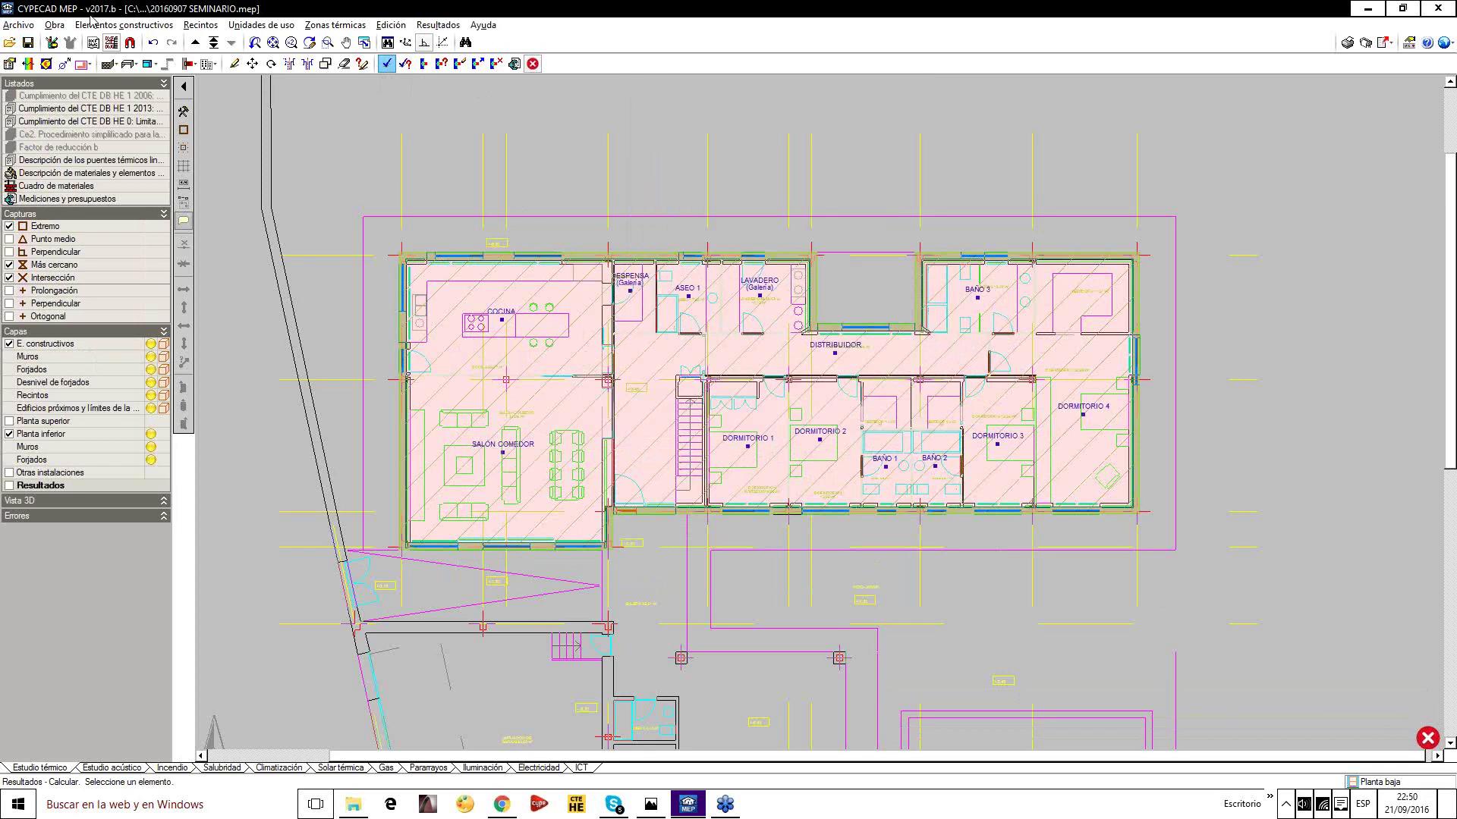
# For "Dintel/Capialzado", import the CTE DB-HE1 value "Dinteles con continuidad entre el aislamiento de fachada y la carpintería" as the manual linear transmittance
pyautogui.click(55, 25)
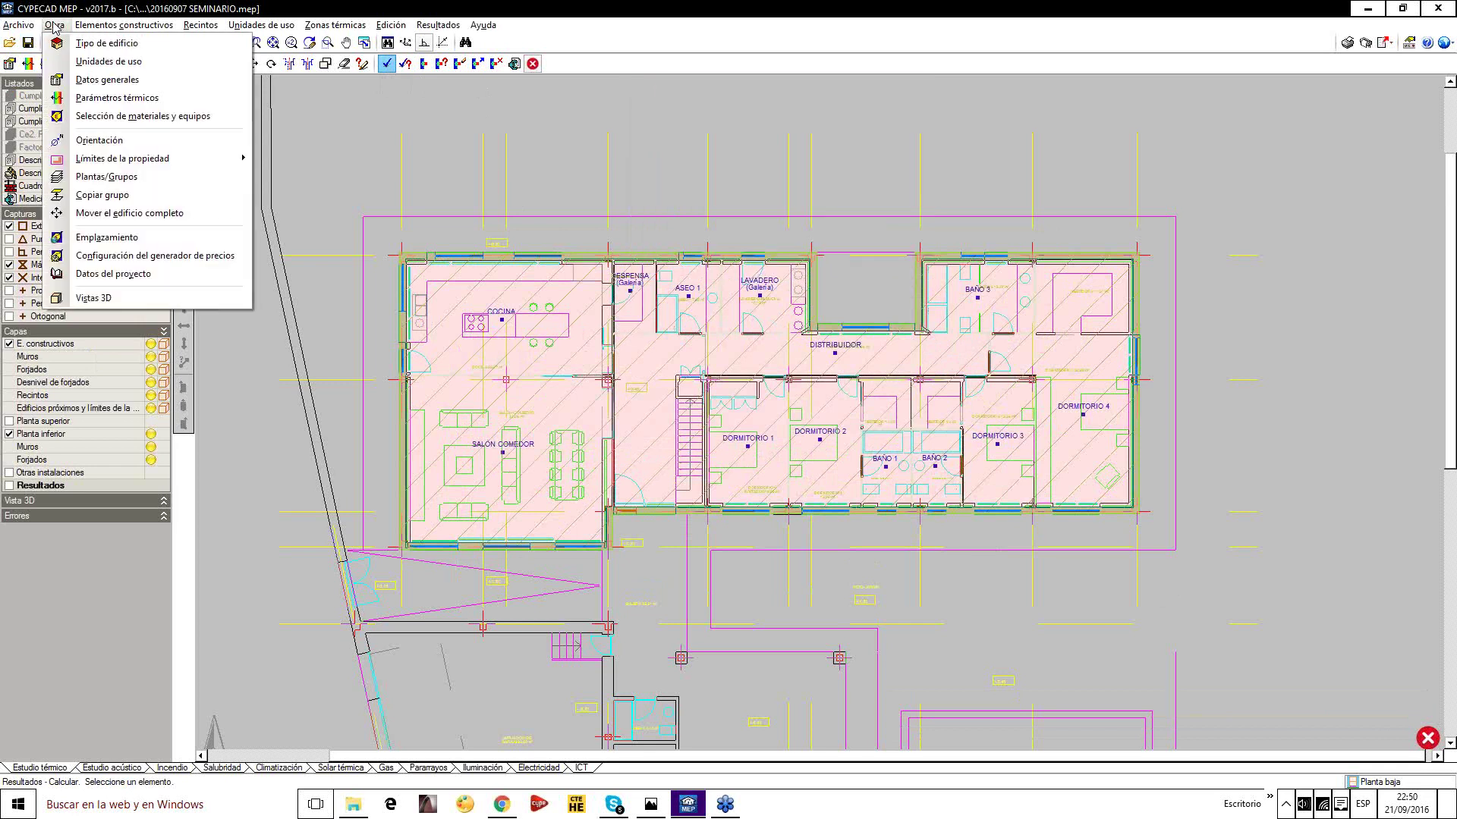
pyautogui.click(121, 97)
pyautogui.click(955, 521)
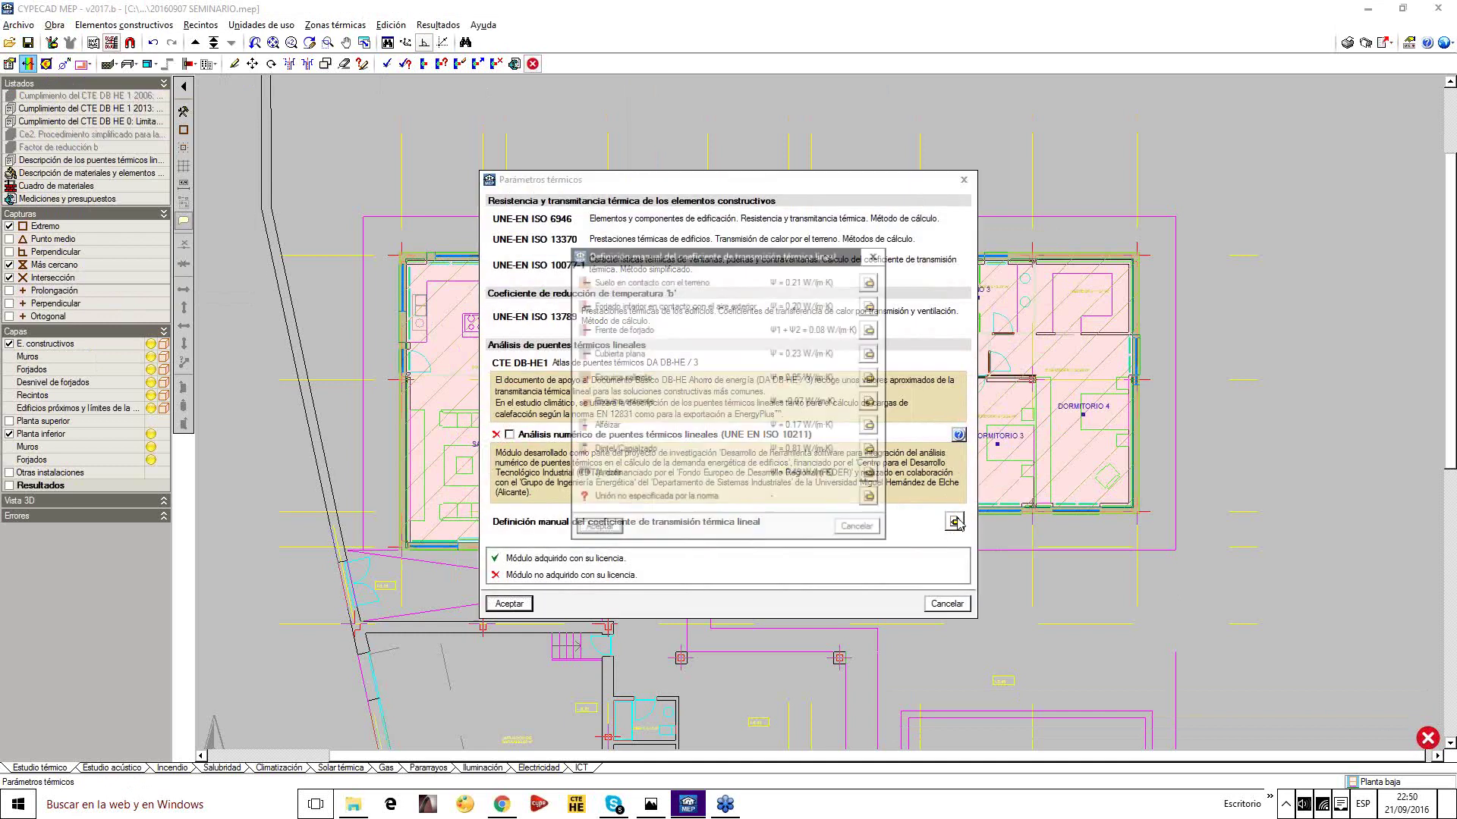
pyautogui.click(872, 449)
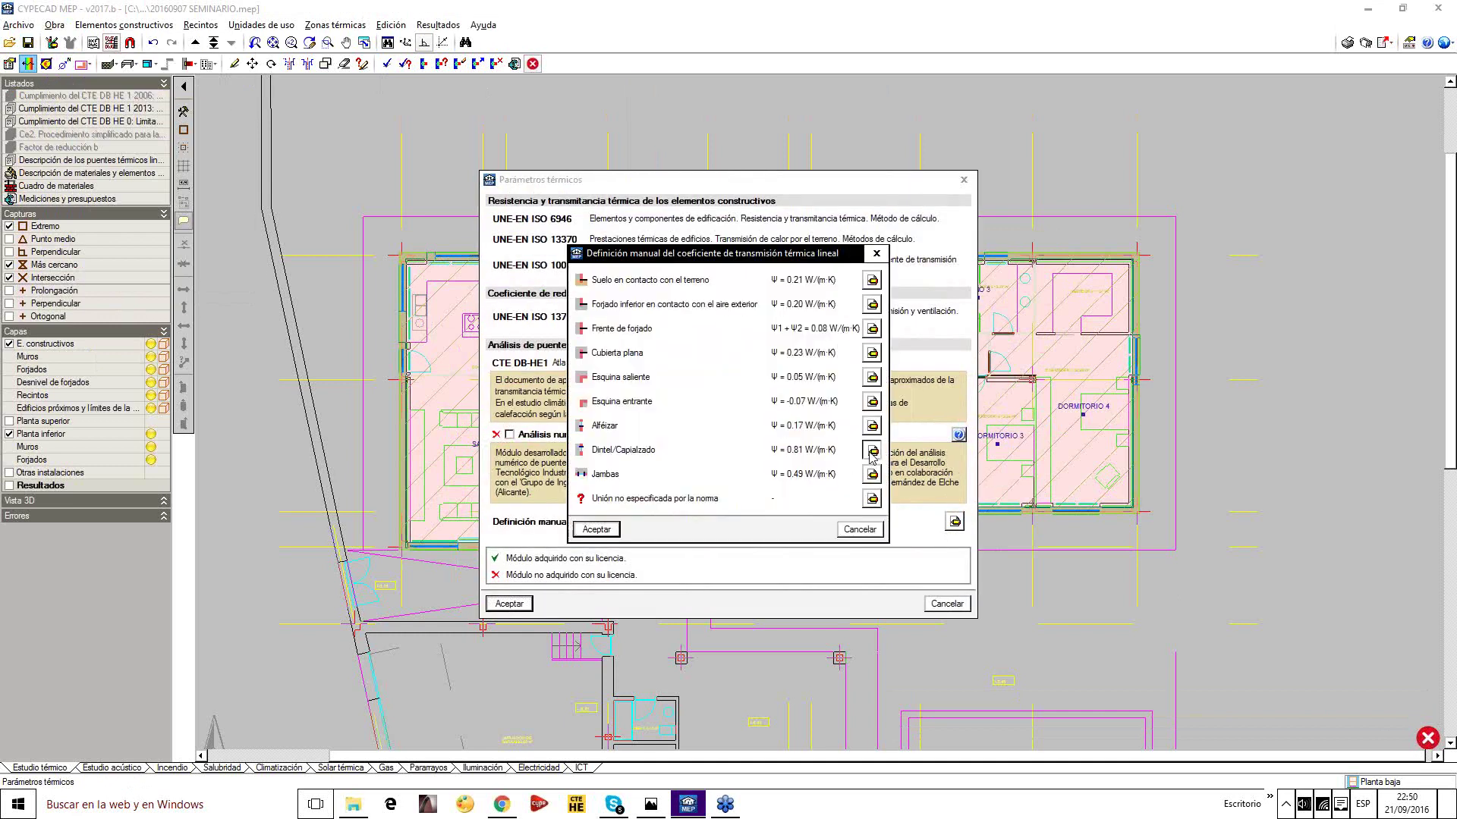
pyautogui.click(906, 396)
pyautogui.click(303, 246)
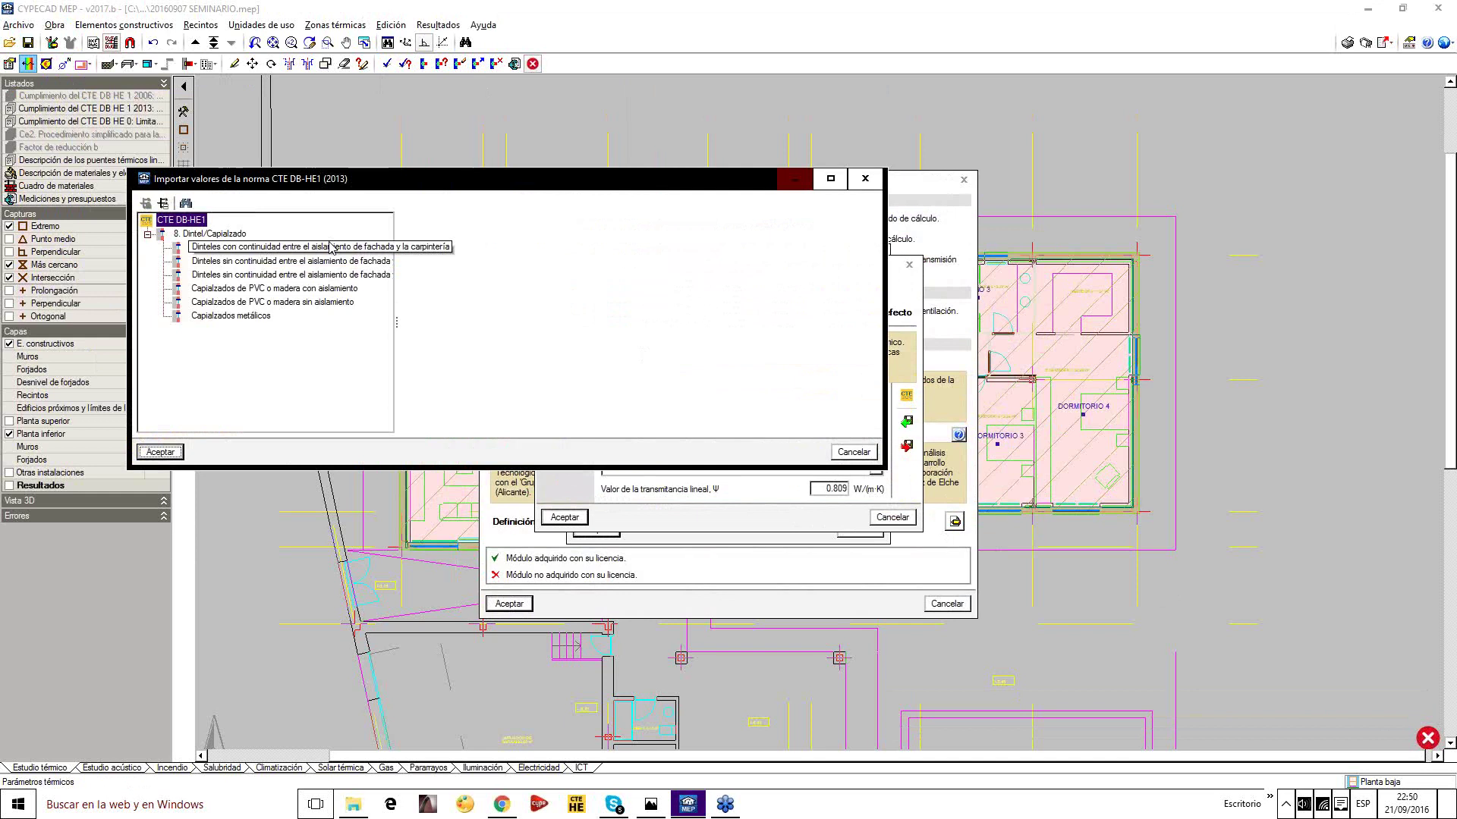
pyautogui.click(176, 452)
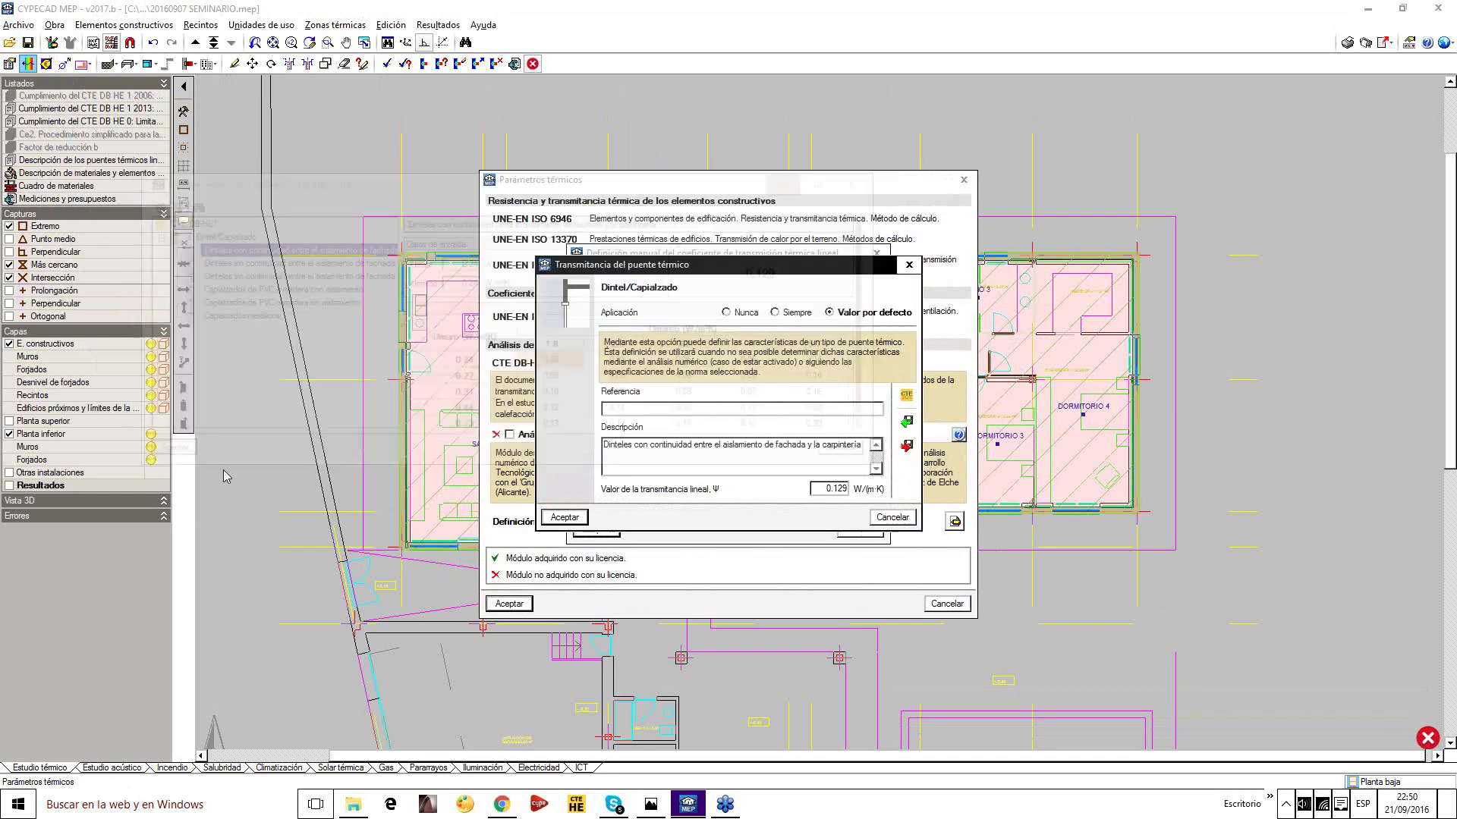
pyautogui.click(576, 519)
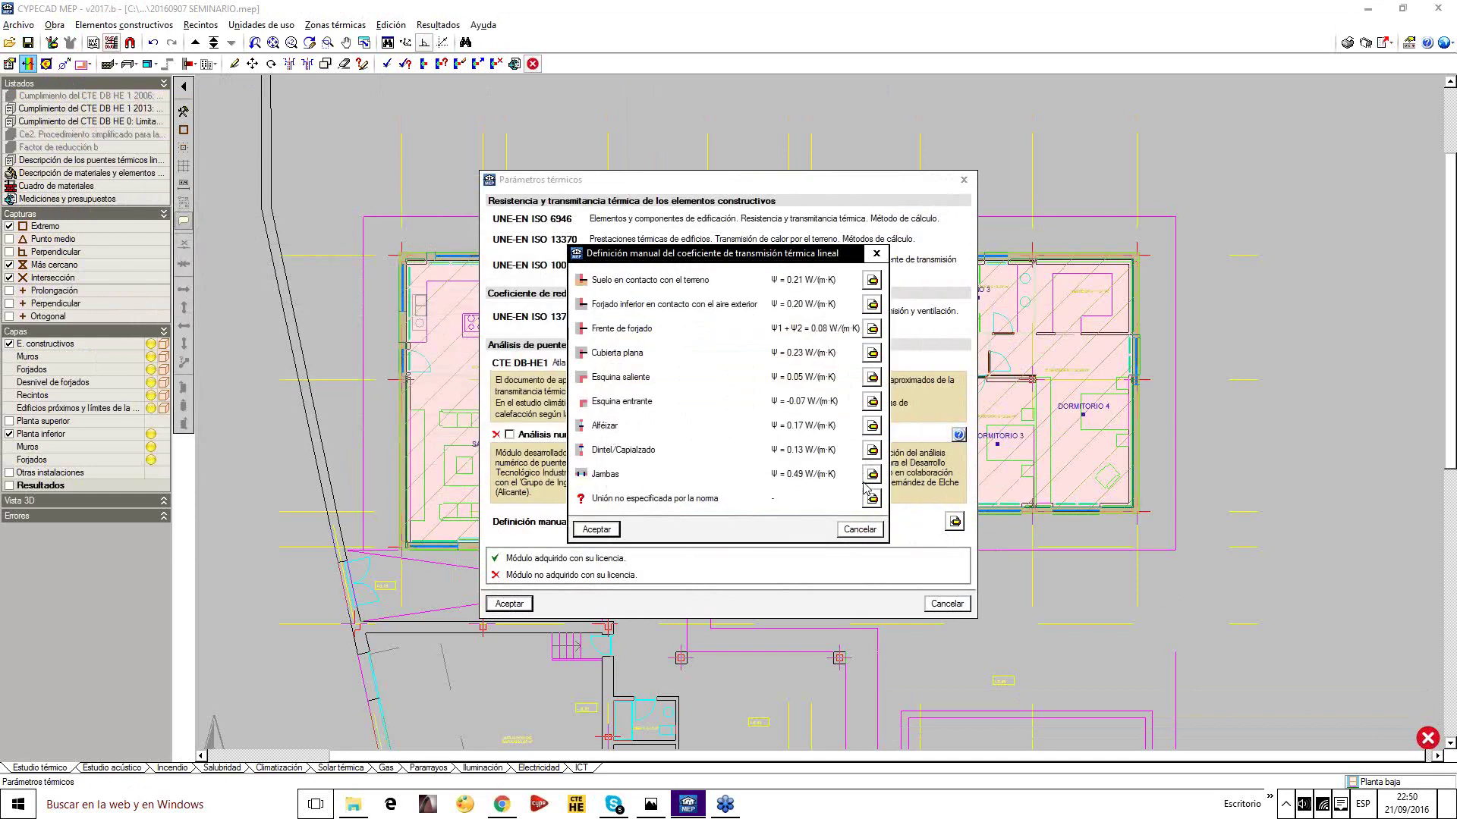
# Import the CTE DB-HE1 value "Jambas con continuidad entre el aislamiento de fachada y la carpintería" as the manual coefficient of "Jambas"
pyautogui.click(873, 479)
pyautogui.click(905, 396)
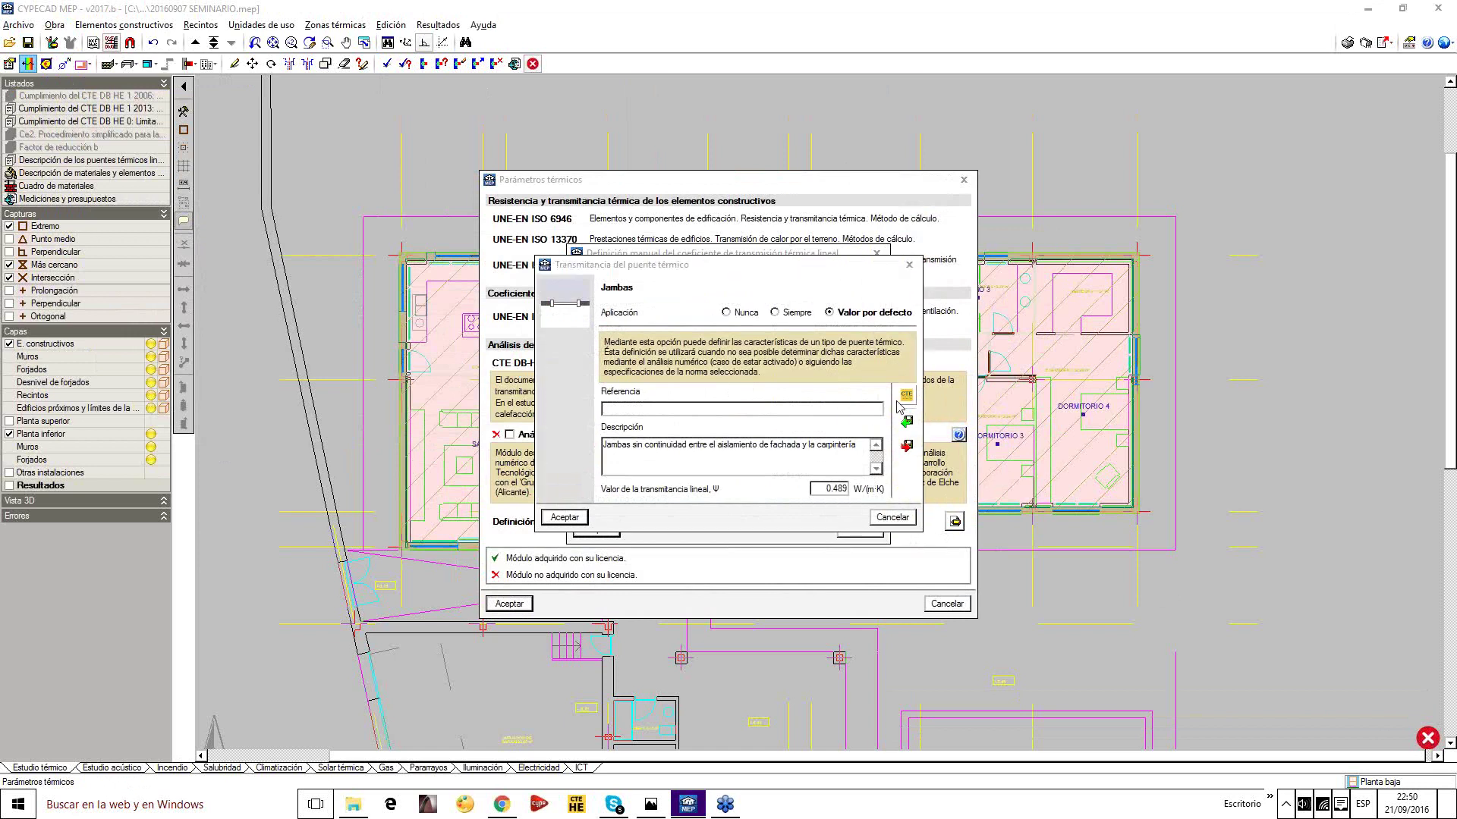
pyautogui.click(338, 248)
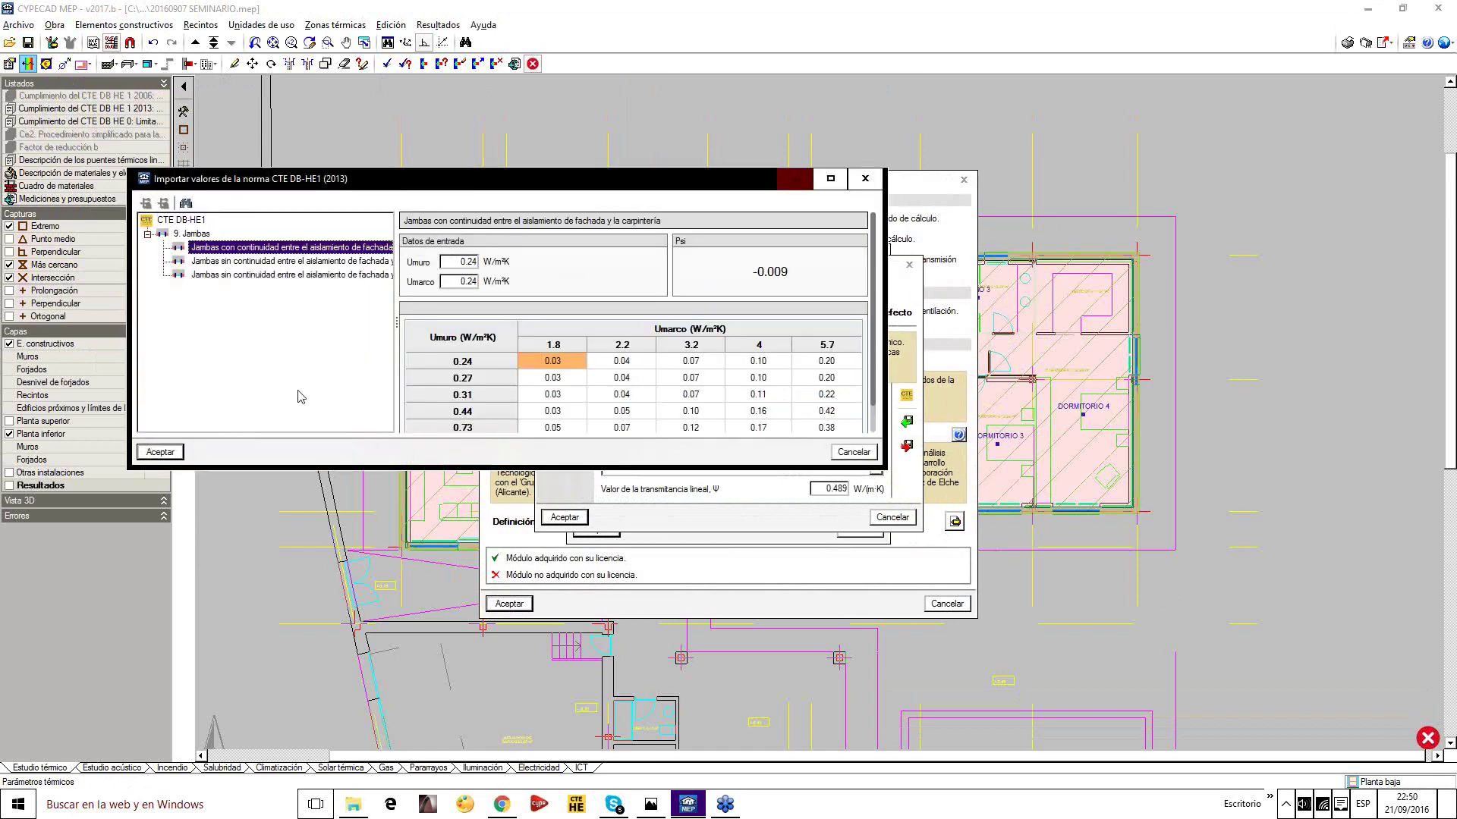
pyautogui.click(160, 452)
pyautogui.click(564, 518)
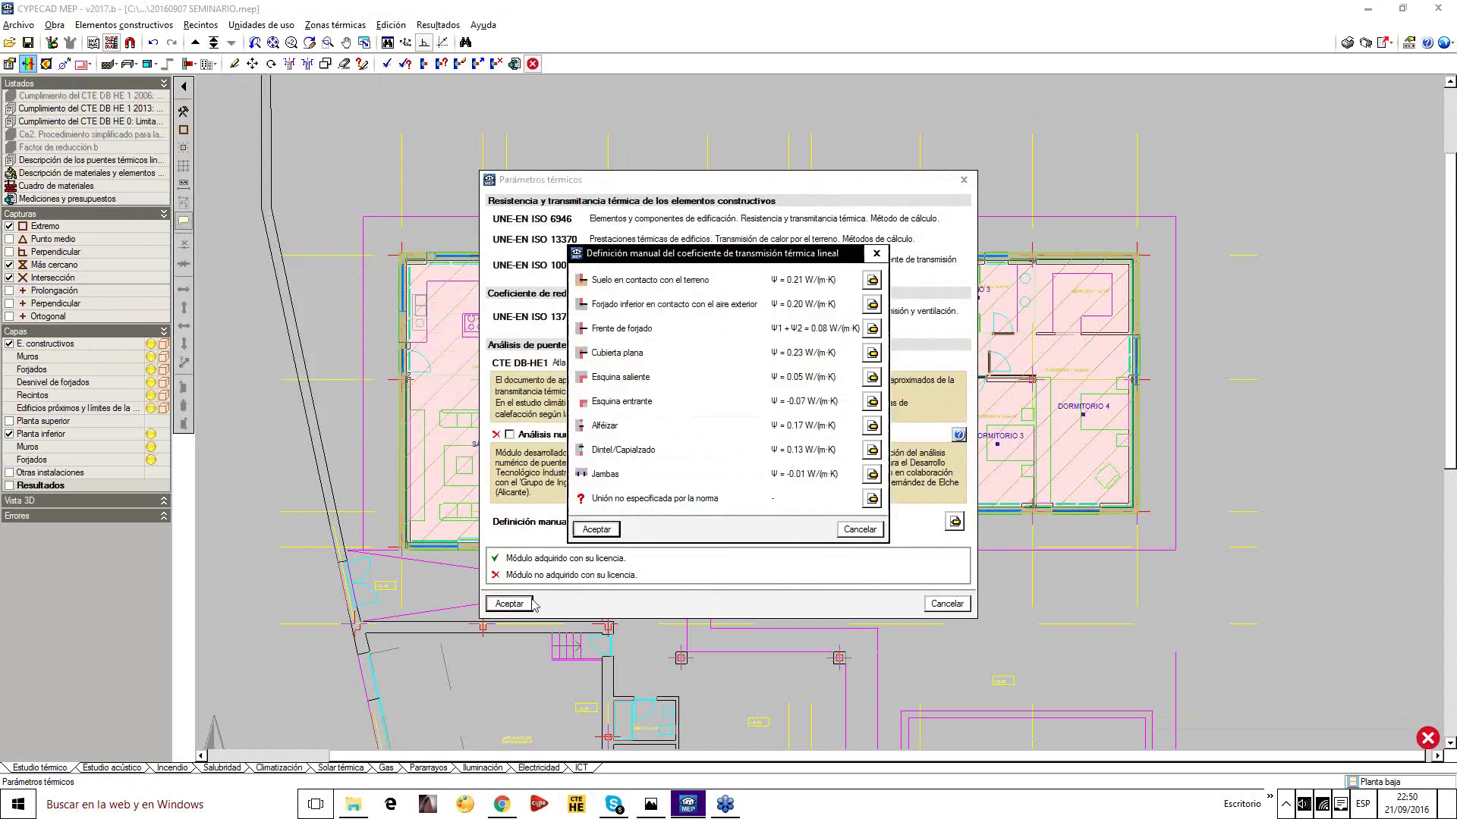
# Accept the revised manual coefficients and thermal parameters, and recalculate the building's thermal study
pyautogui.click(597, 534)
pyautogui.click(523, 604)
pyautogui.click(387, 63)
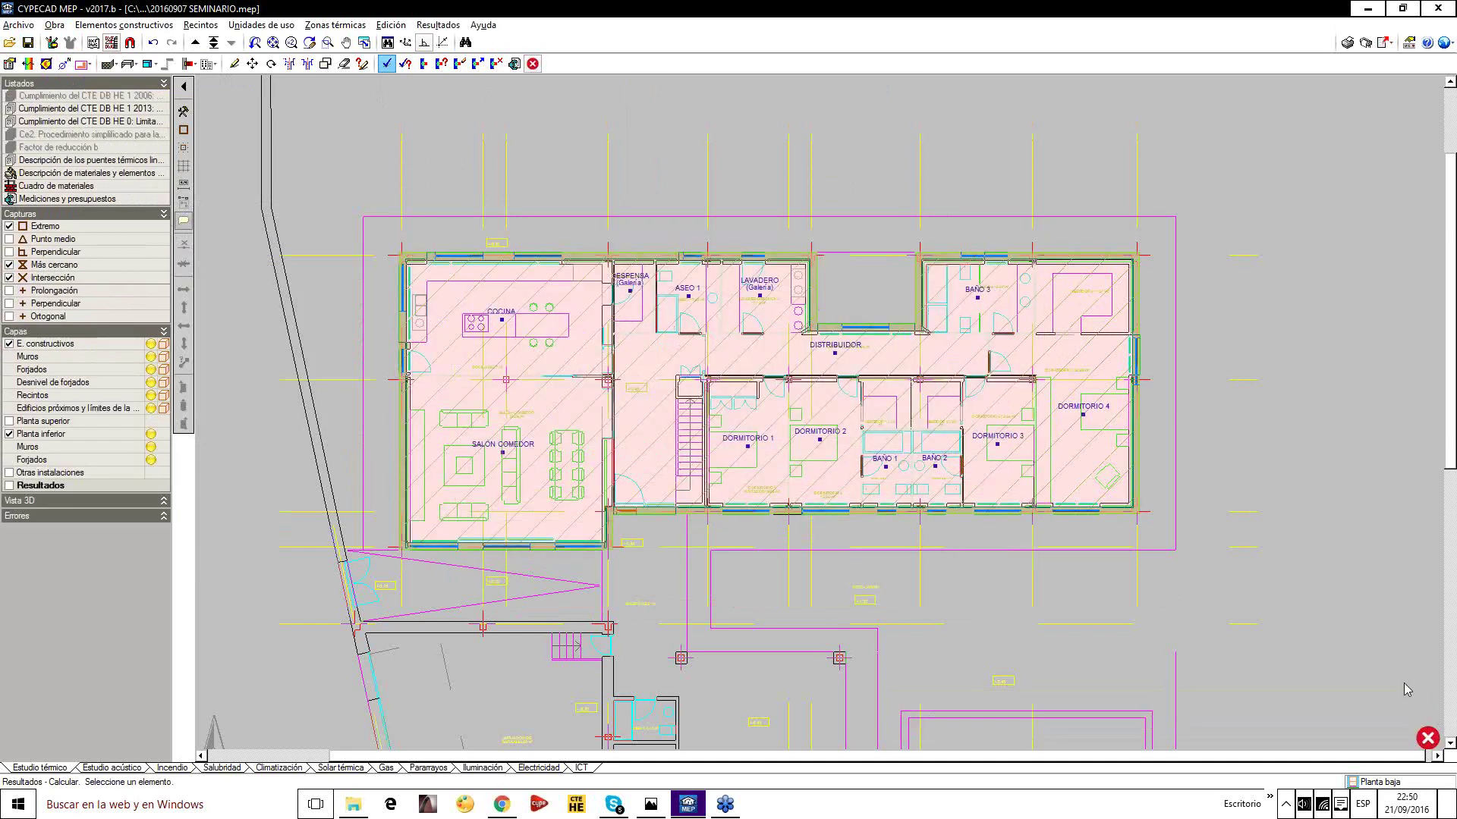
# Examine the CTE DB HE 1 2013 energy demand report, including its annual demand, light construction elements and thermal bridges sections
pyautogui.moveTo(1256, 505); pyautogui.dragTo(1179, 522, button='middle')
pyautogui.click(1348, 42)
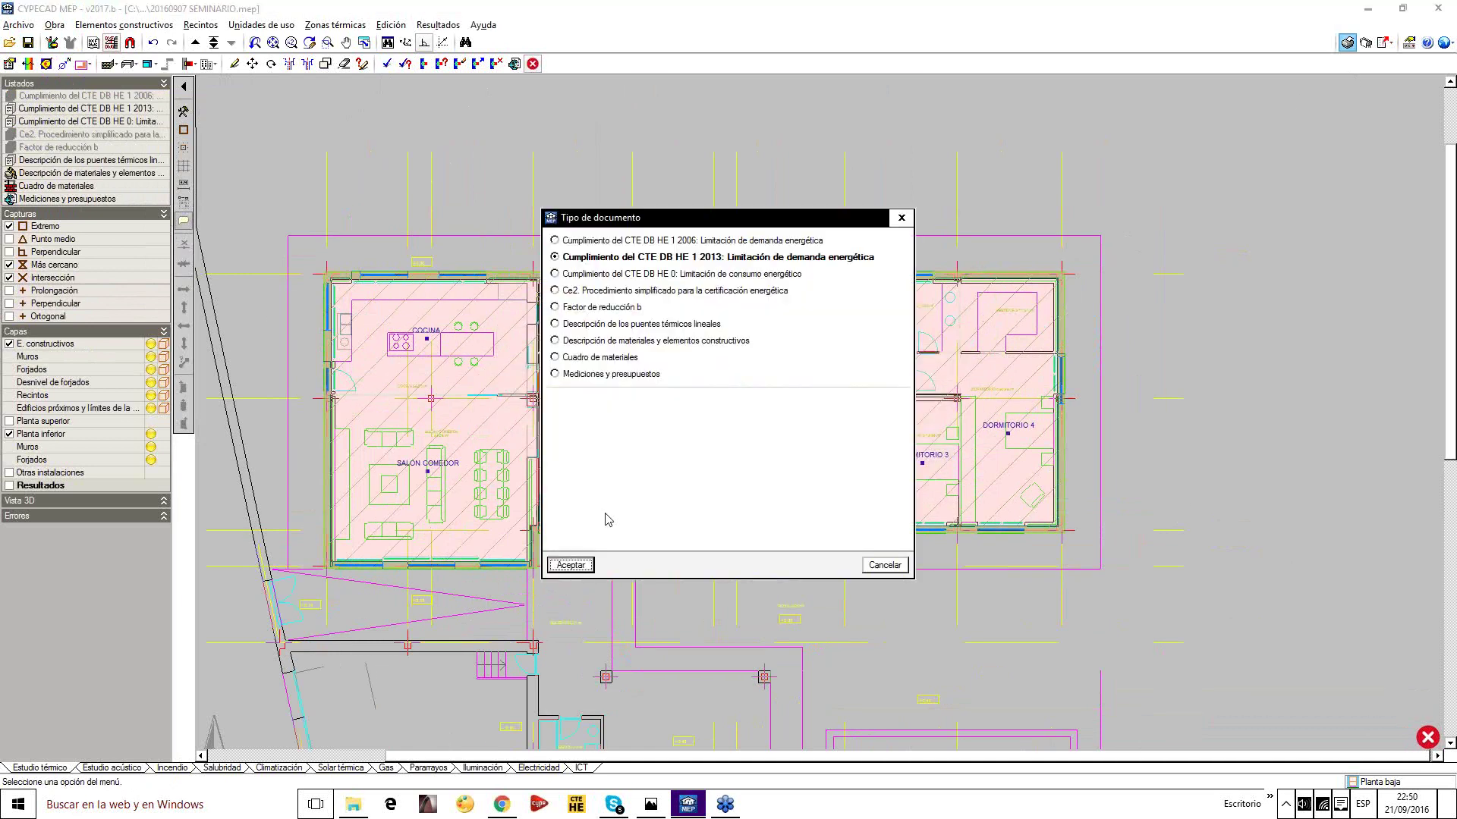
pyautogui.click(583, 566)
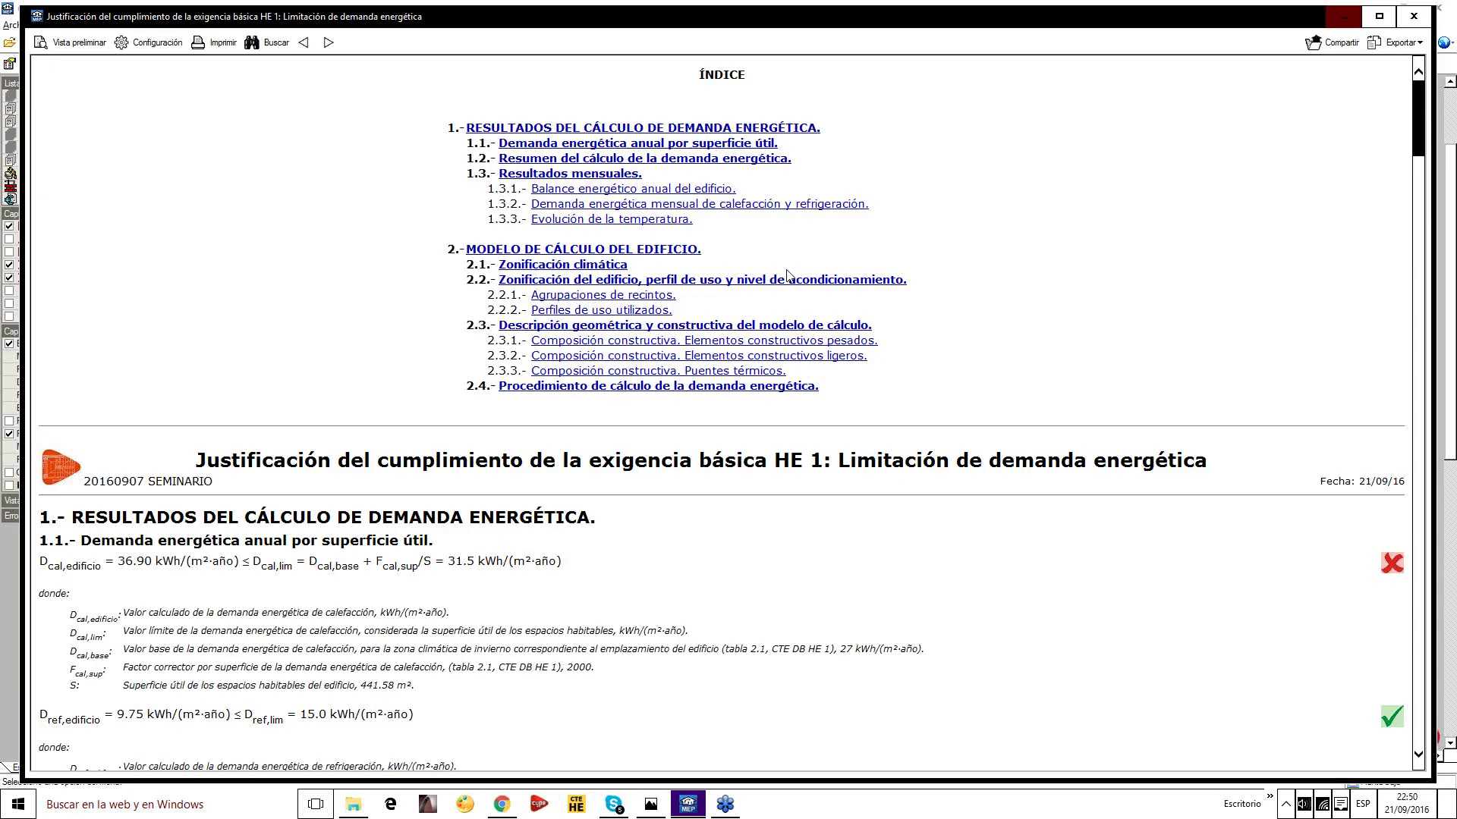
pyautogui.scroll(-20, 973, 395)
pyautogui.scroll(-20, 1066, 395)
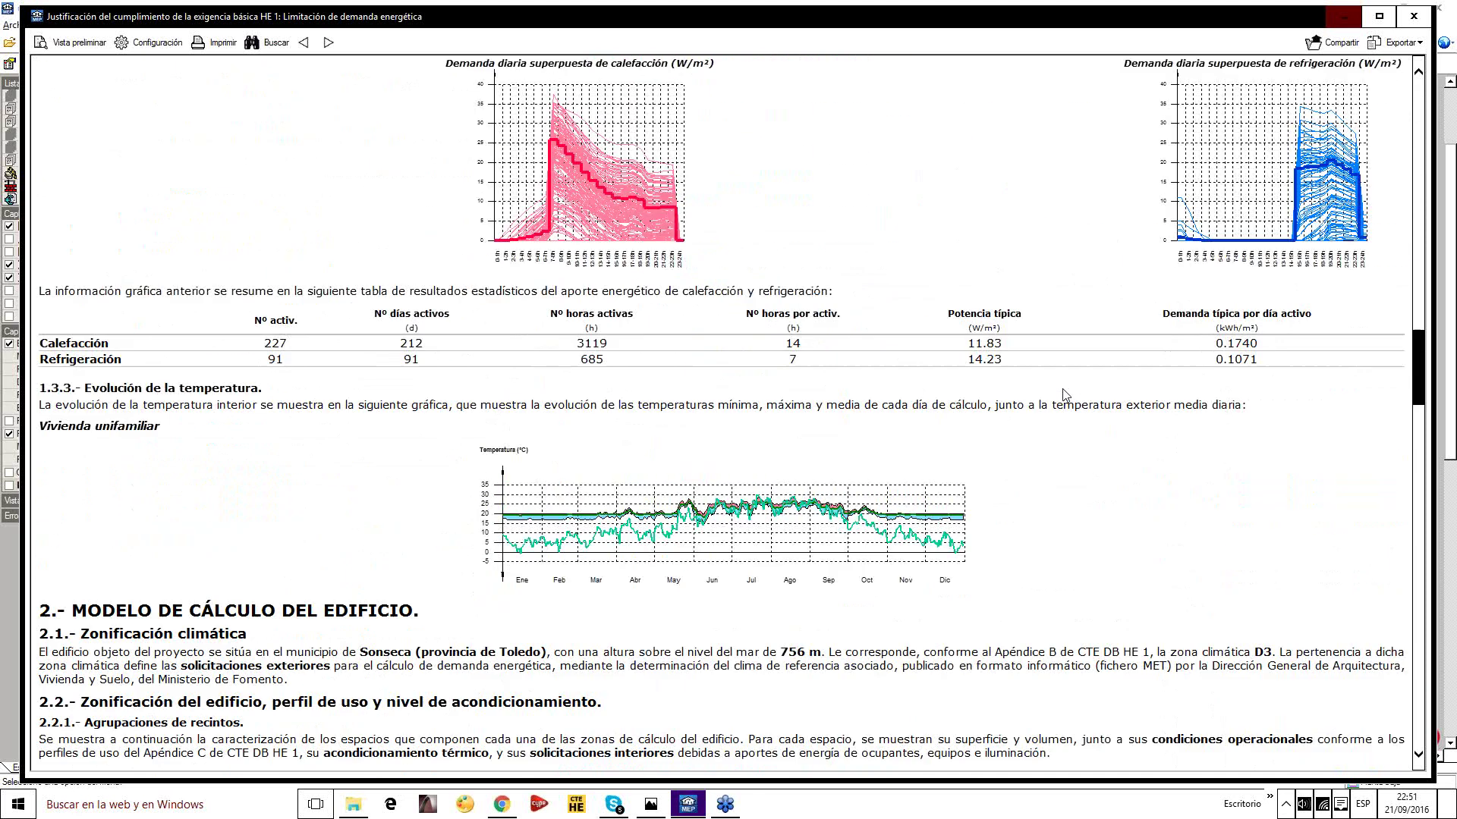
pyautogui.scroll(-7, 1063, 389)
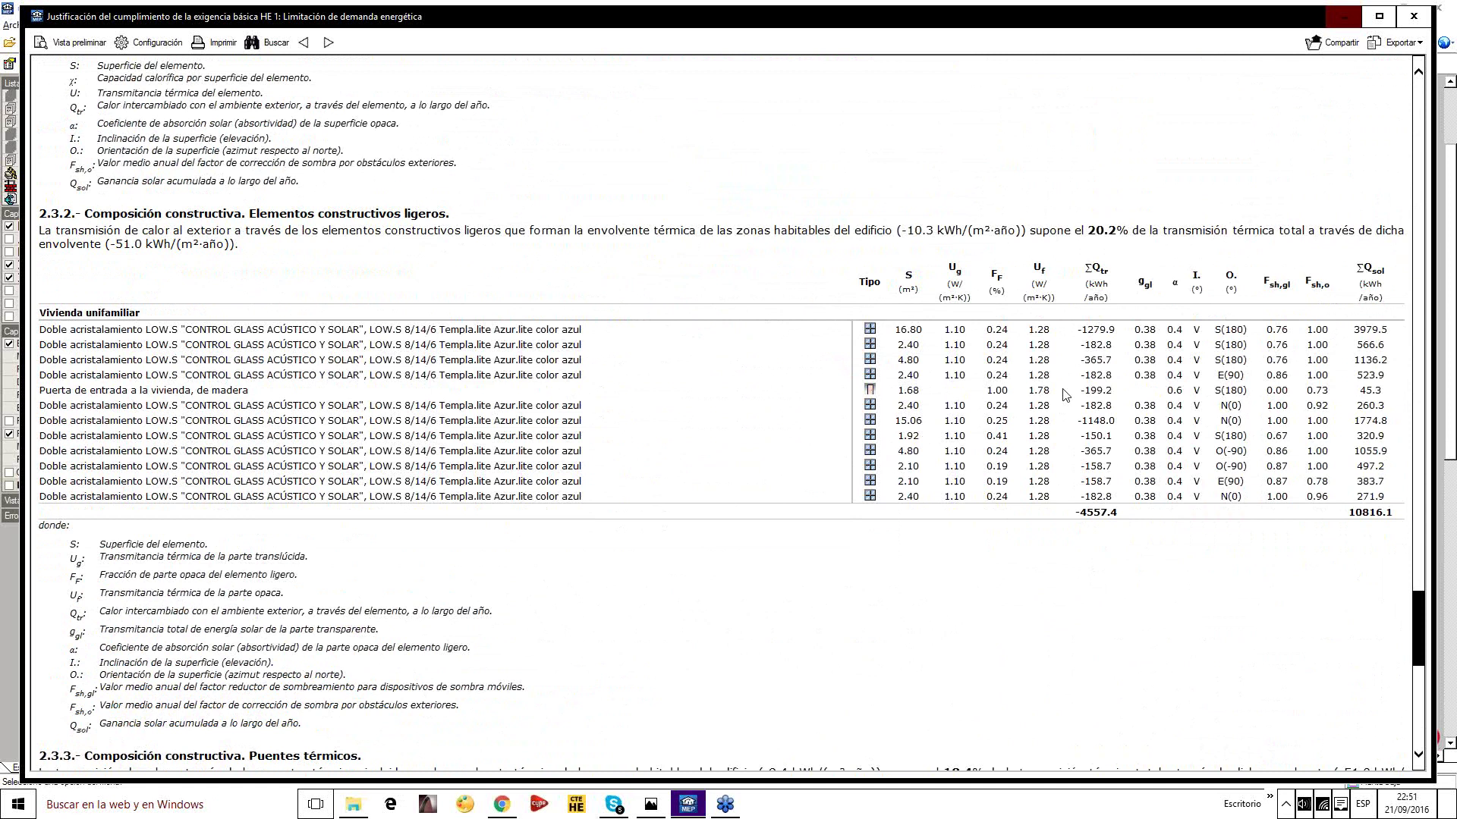
pyautogui.scroll(-7, 1066, 394)
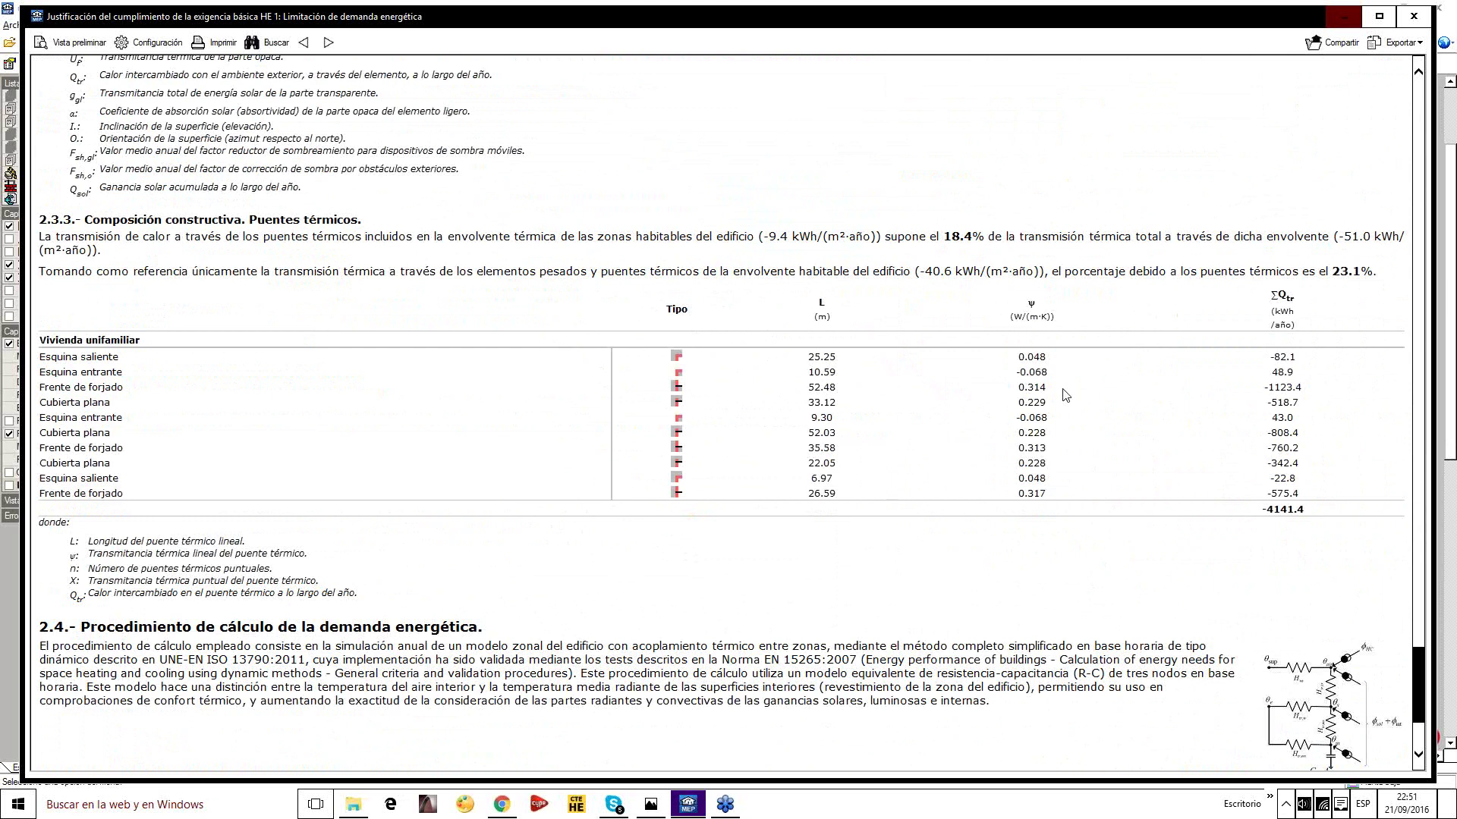
pyautogui.scroll(7, 1066, 394)
pyautogui.click(1415, 16)
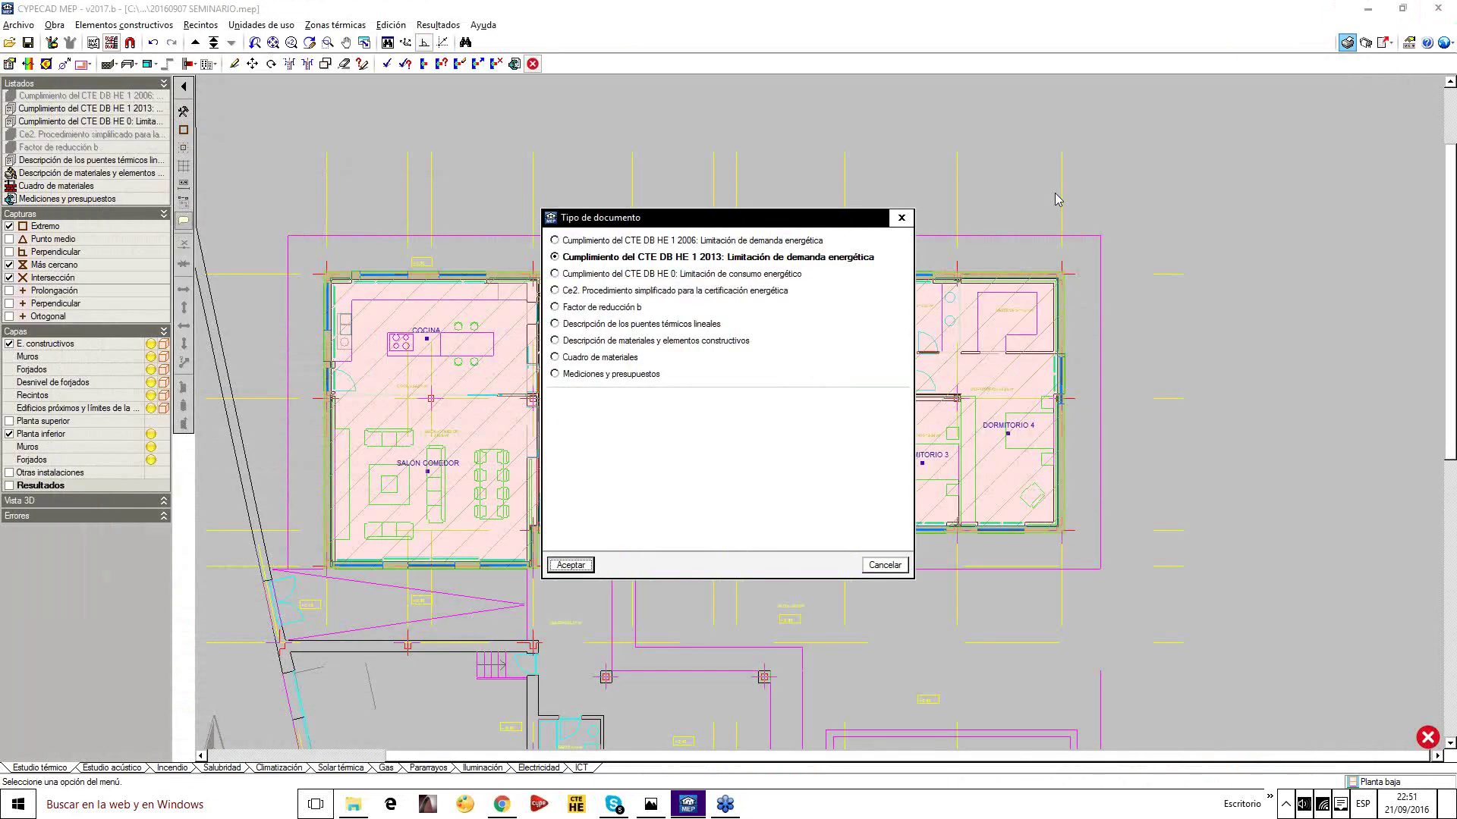
pyautogui.click(902, 217)
# In the thermal study's general data for CTE DB-HE1 2013, specify that the dwellings' ventilation systems have heat recovery units
pyautogui.scroll(2, 603, 337)
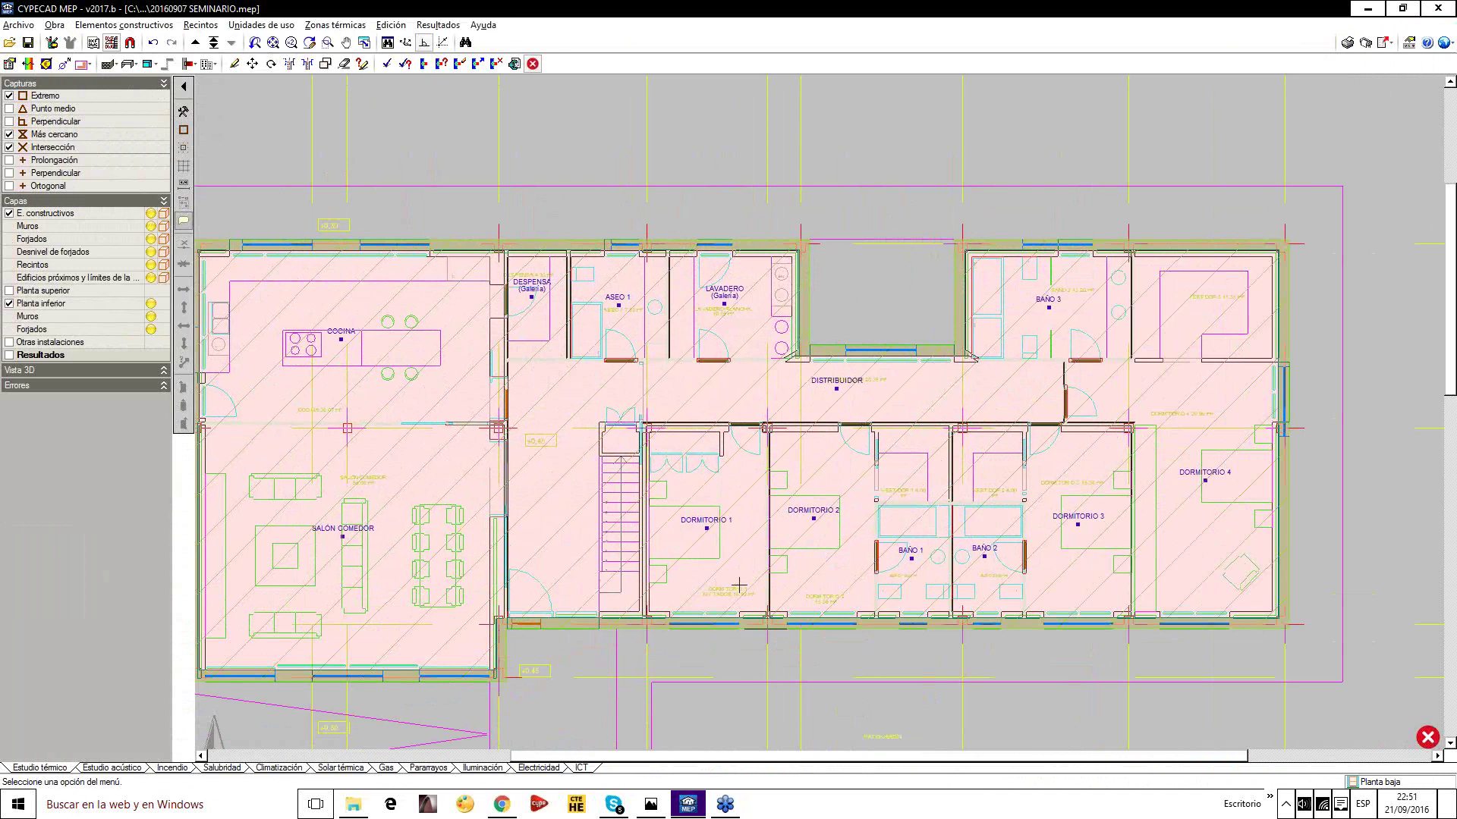
pyautogui.moveTo(546, 346); pyautogui.dragTo(615, 333, button='middle')
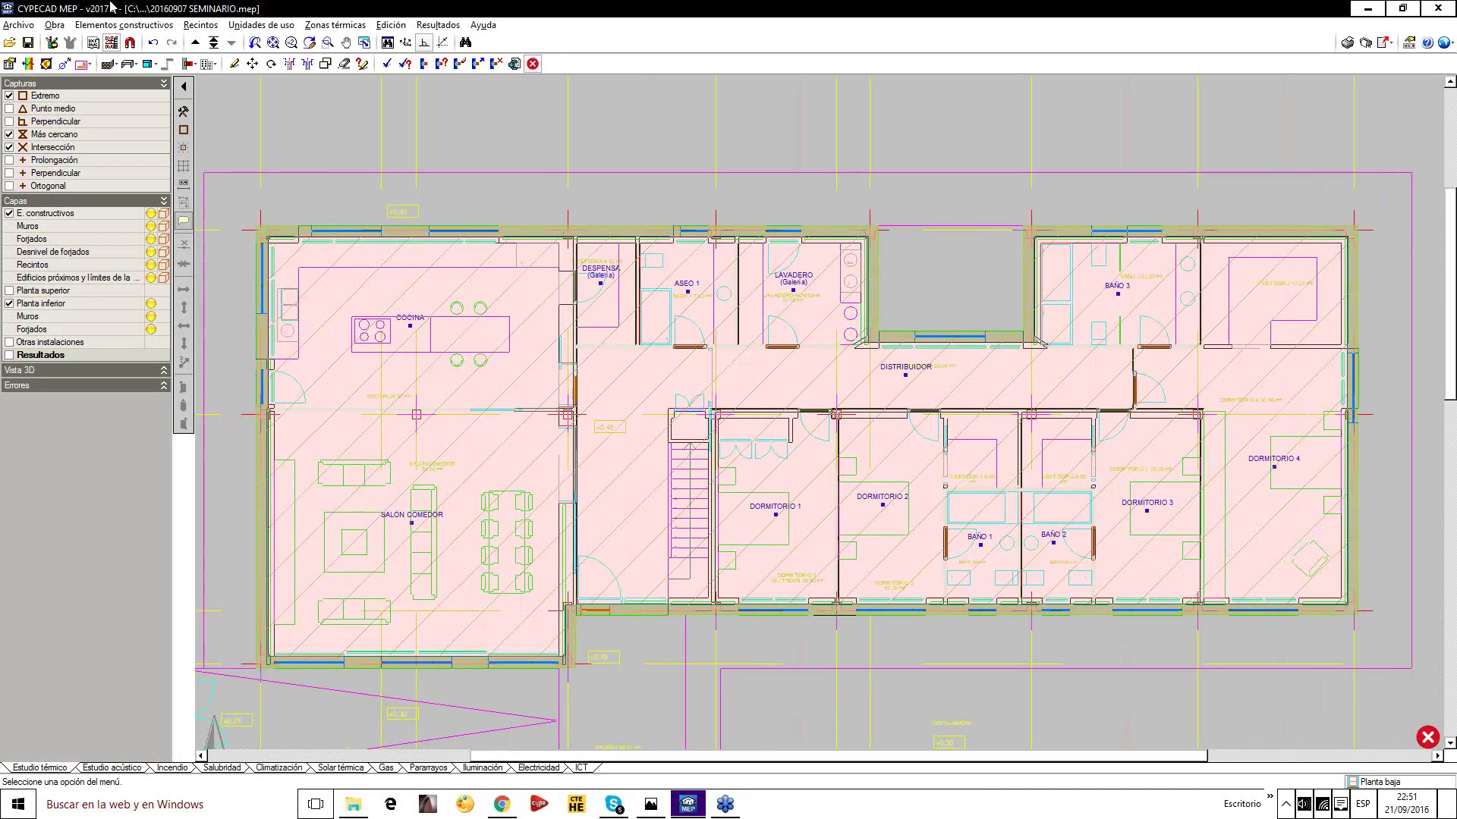
pyautogui.click(54, 25)
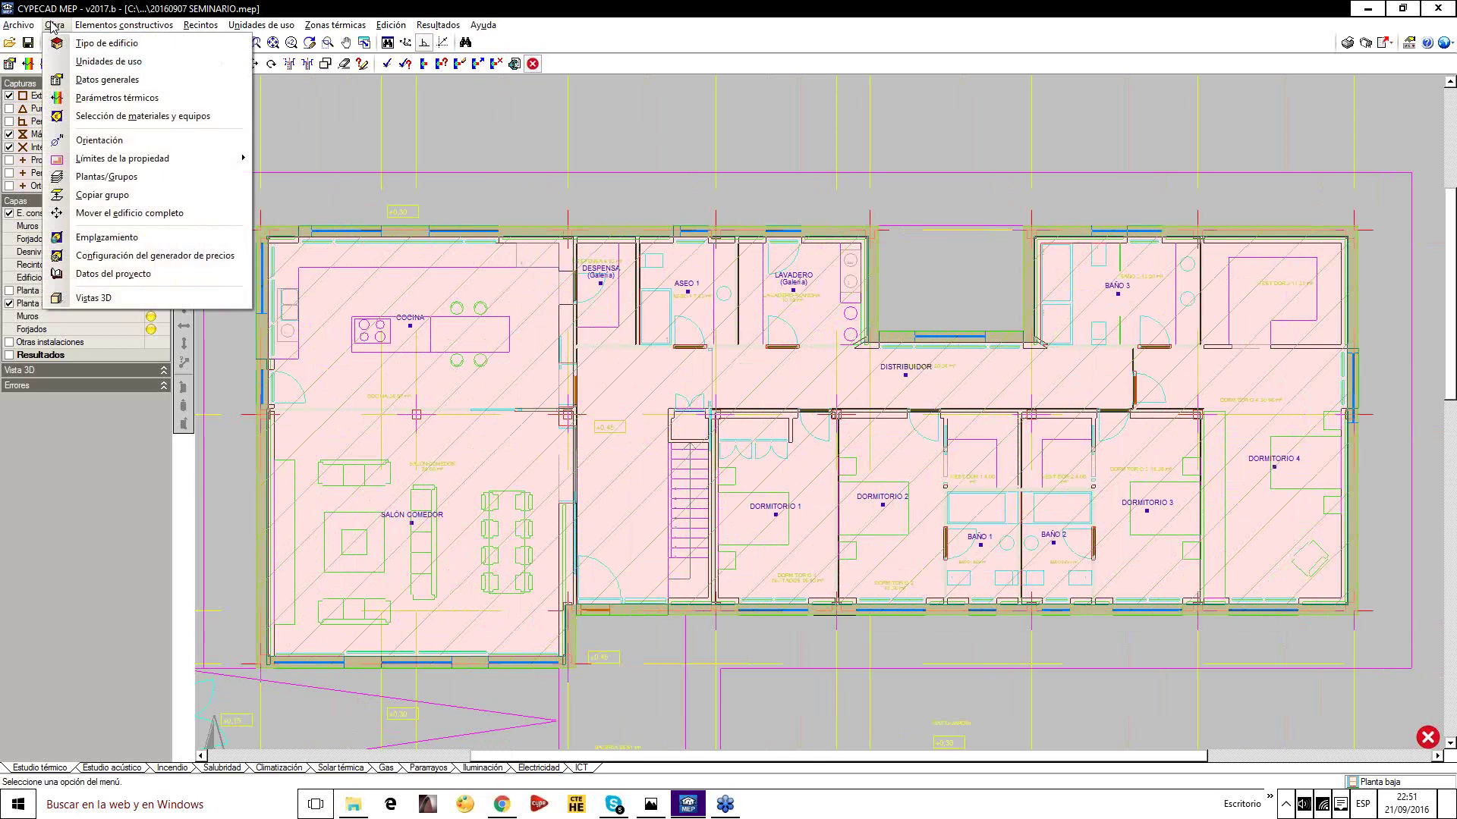
pyautogui.click(103, 79)
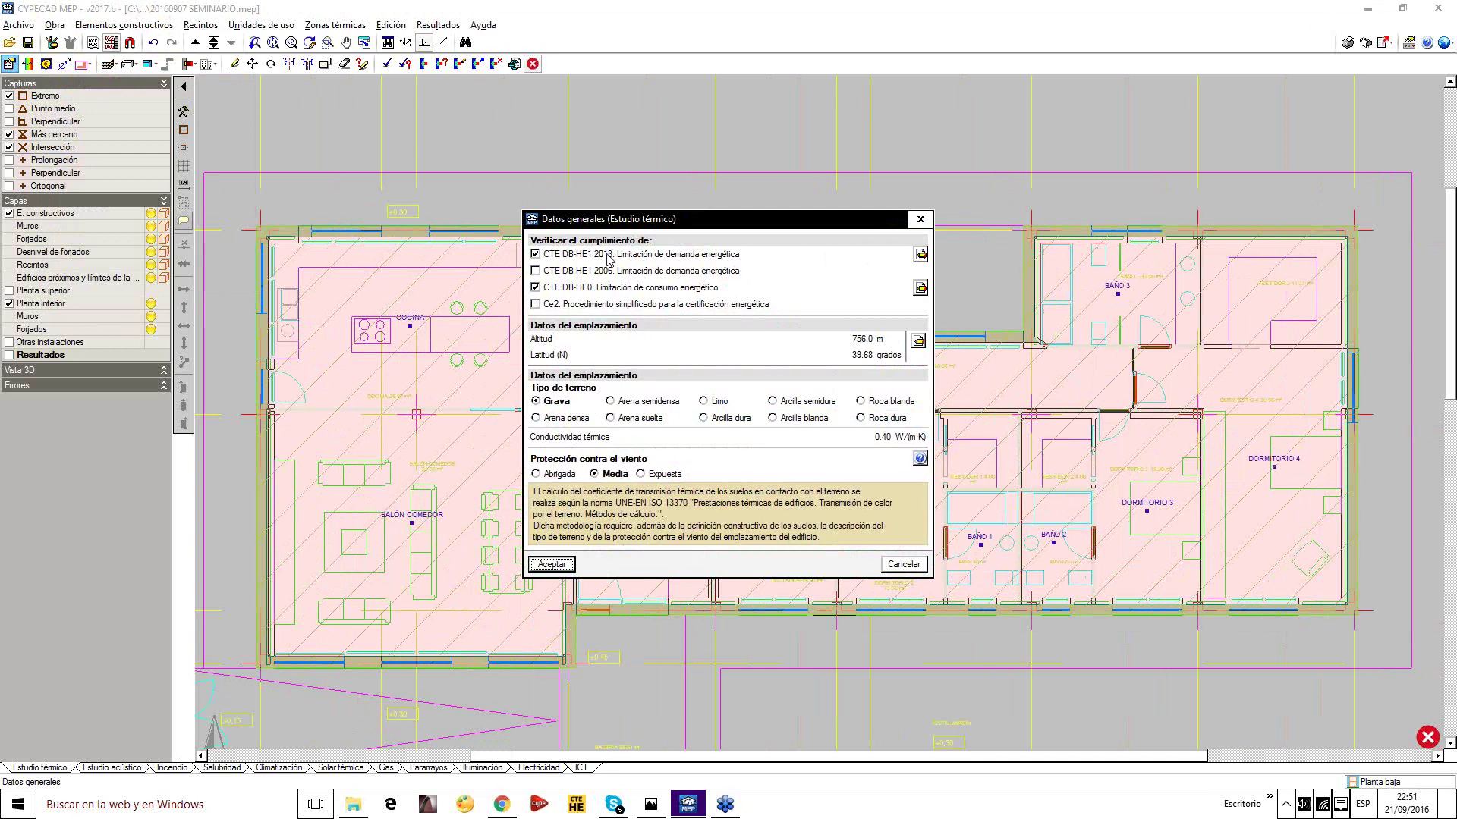
pyautogui.click(921, 255)
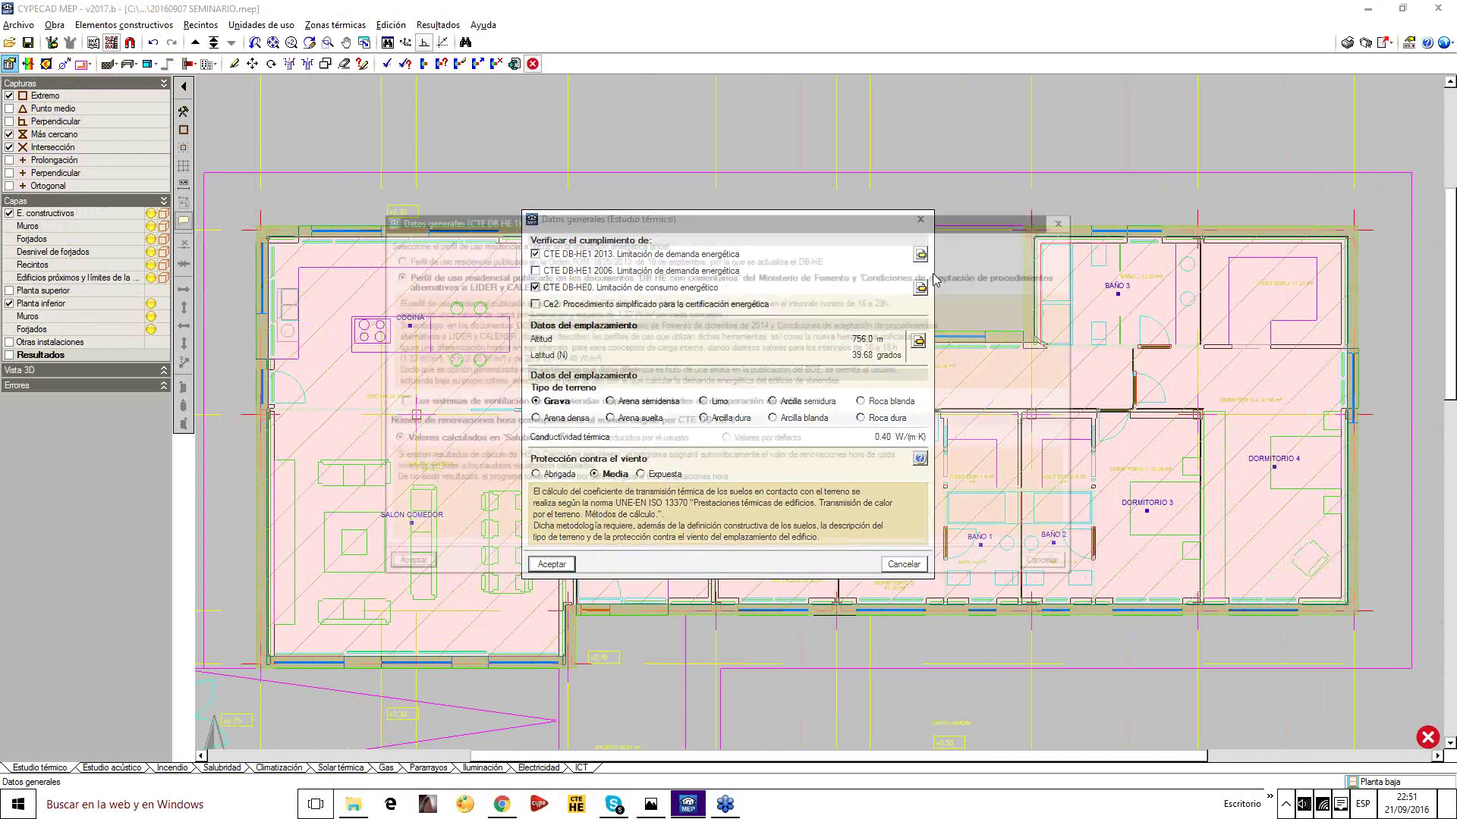
pyautogui.click(395, 394)
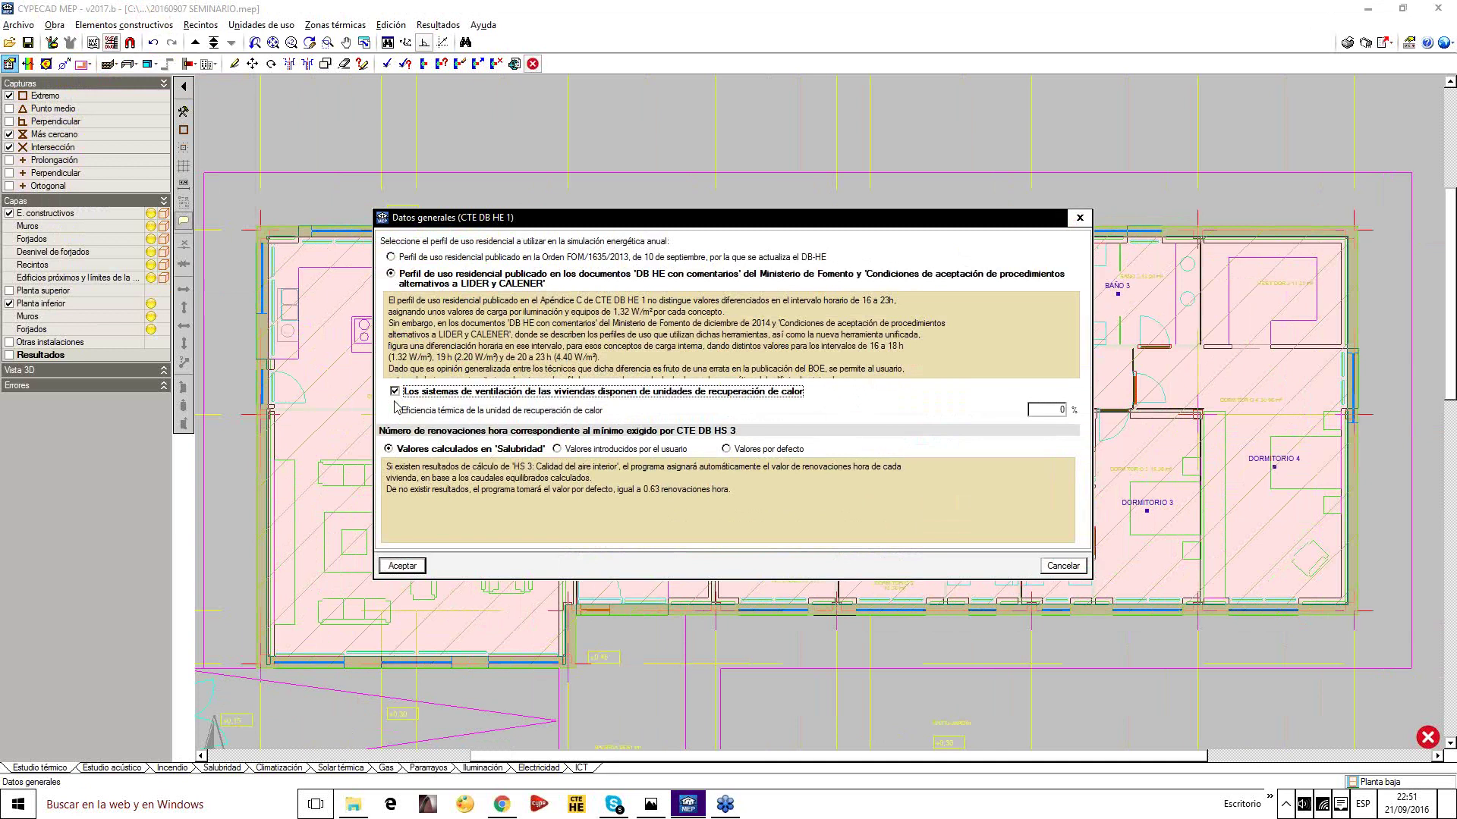
pyautogui.press('Tab')
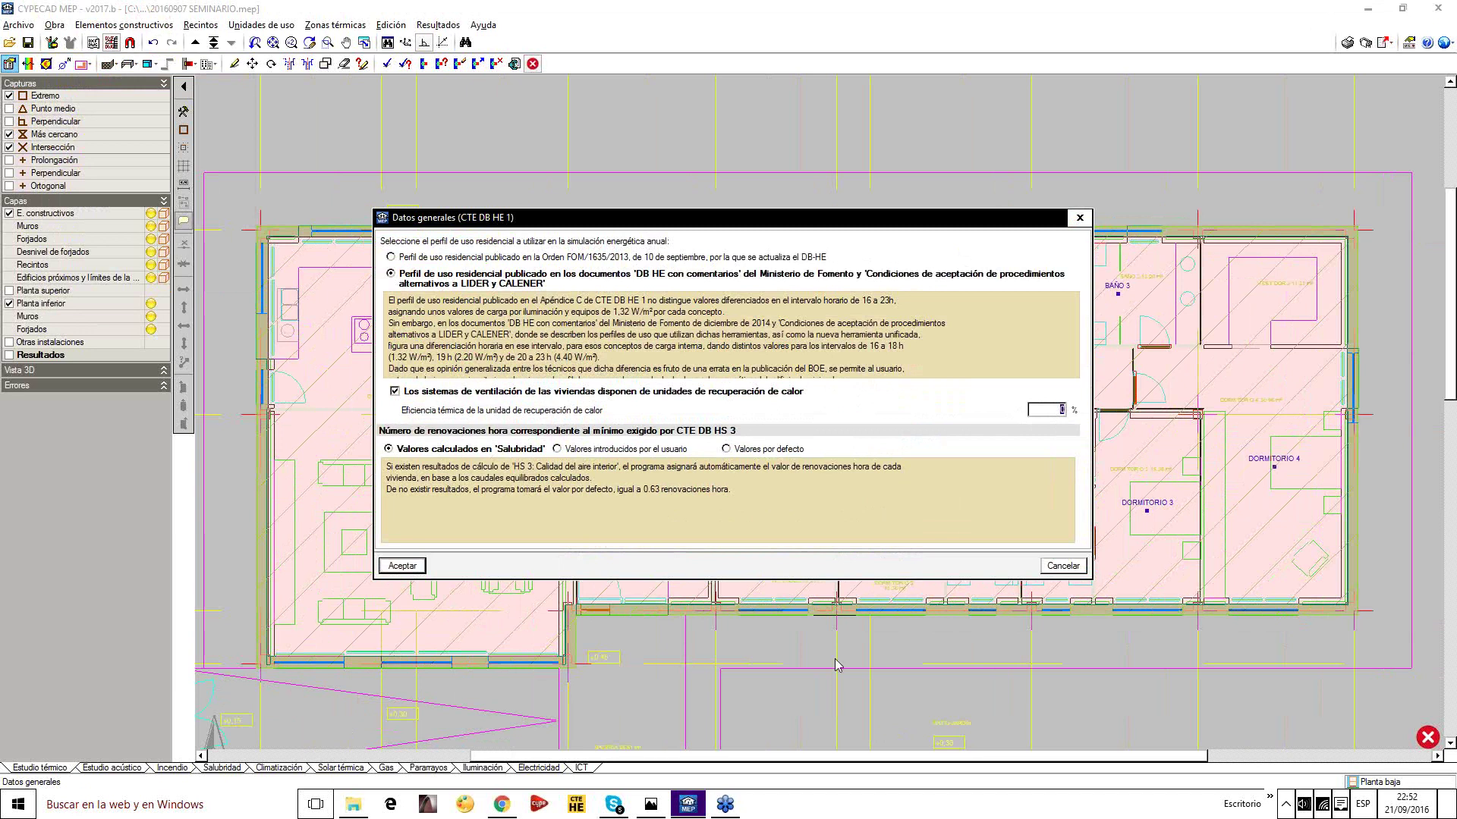
# Switch to Chrome, search the web for "easycte recuperador de calor" and open the EASYCTE article on installing a heat recovery unit
pyautogui.click(507, 805)
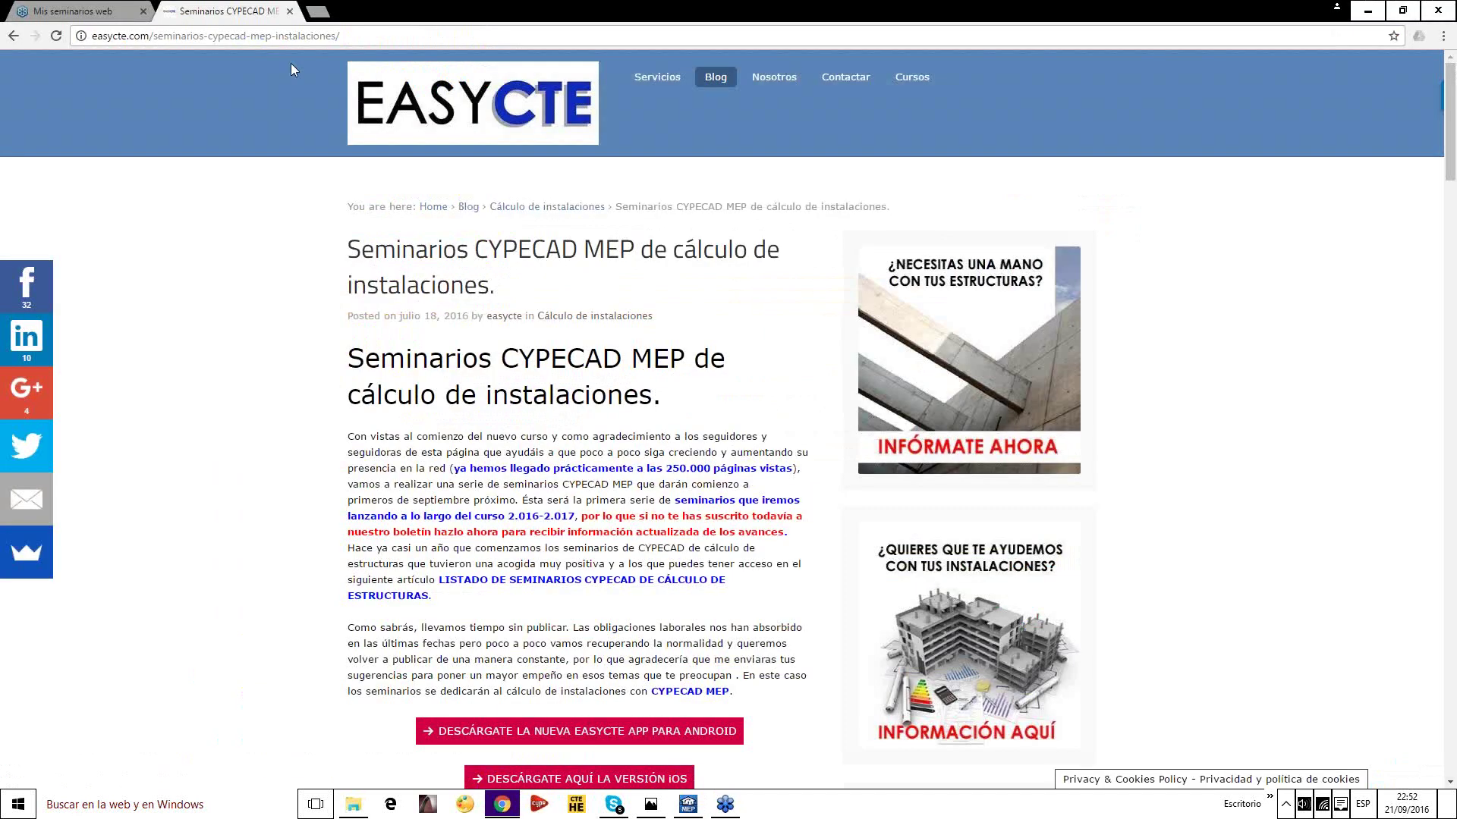
pyautogui.click(371, 36)
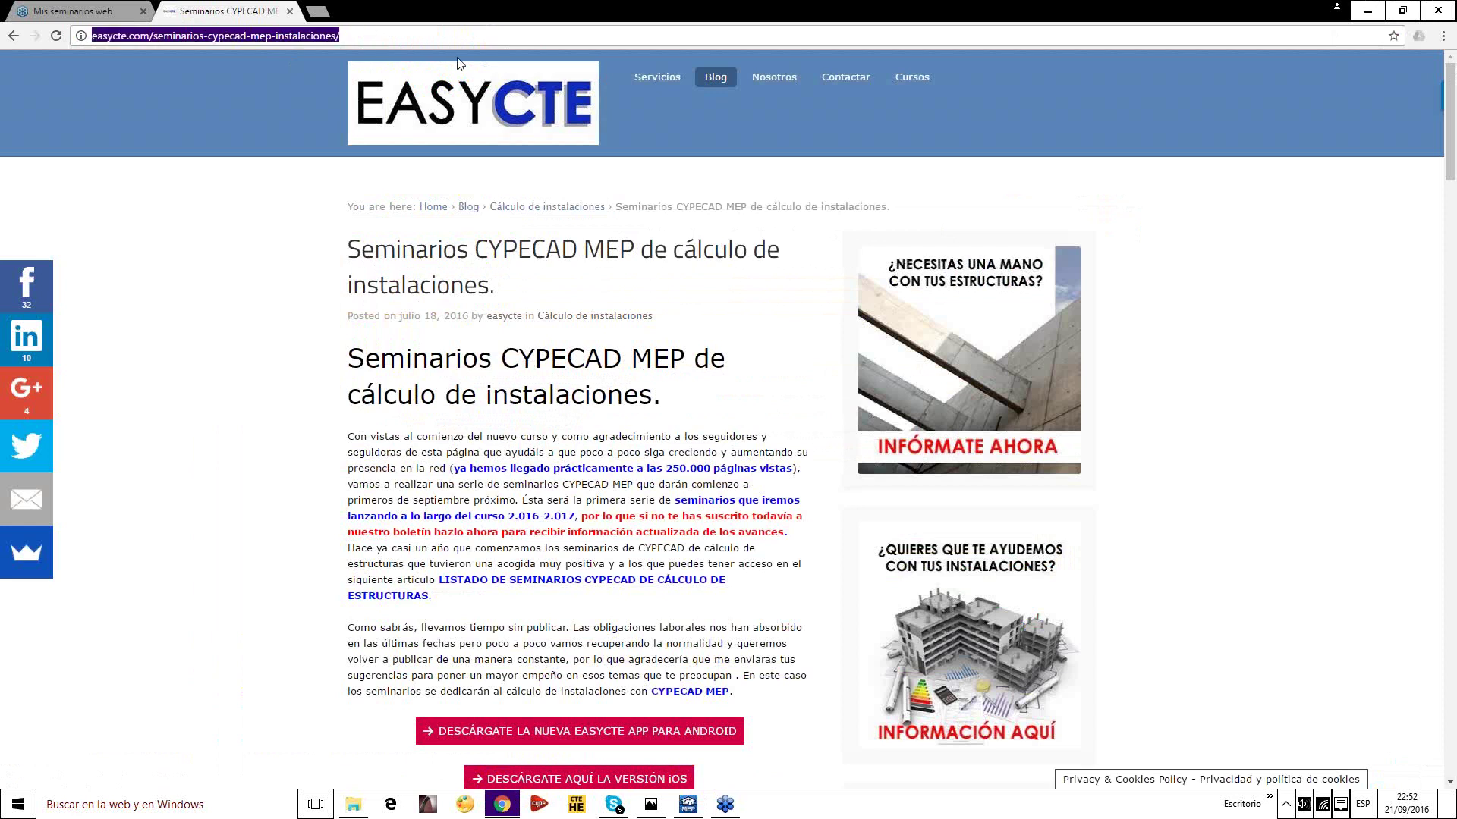
pyautogui.write('easycte')
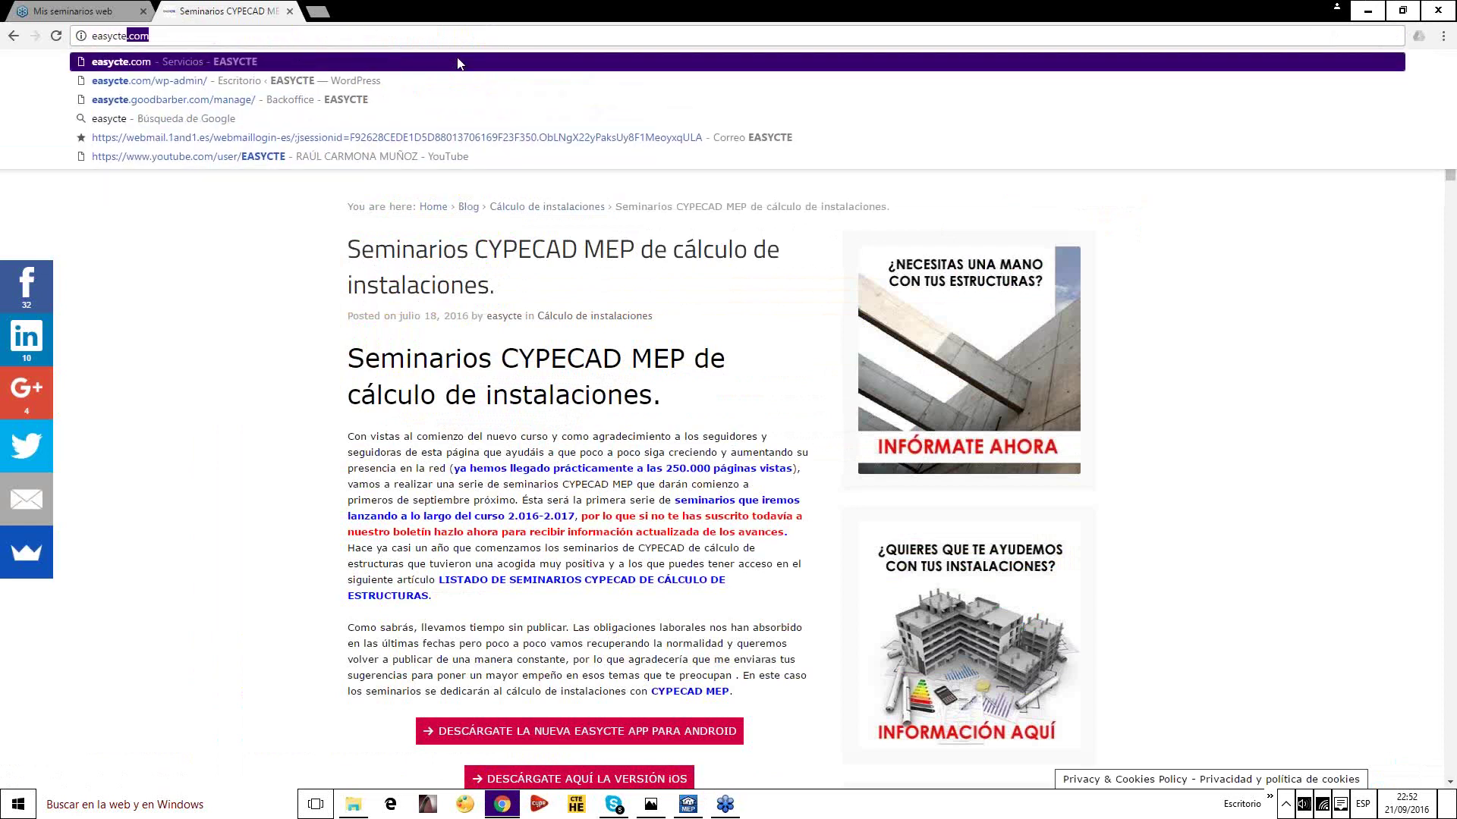
pyautogui.write(' recup')
pyautogui.write('era')
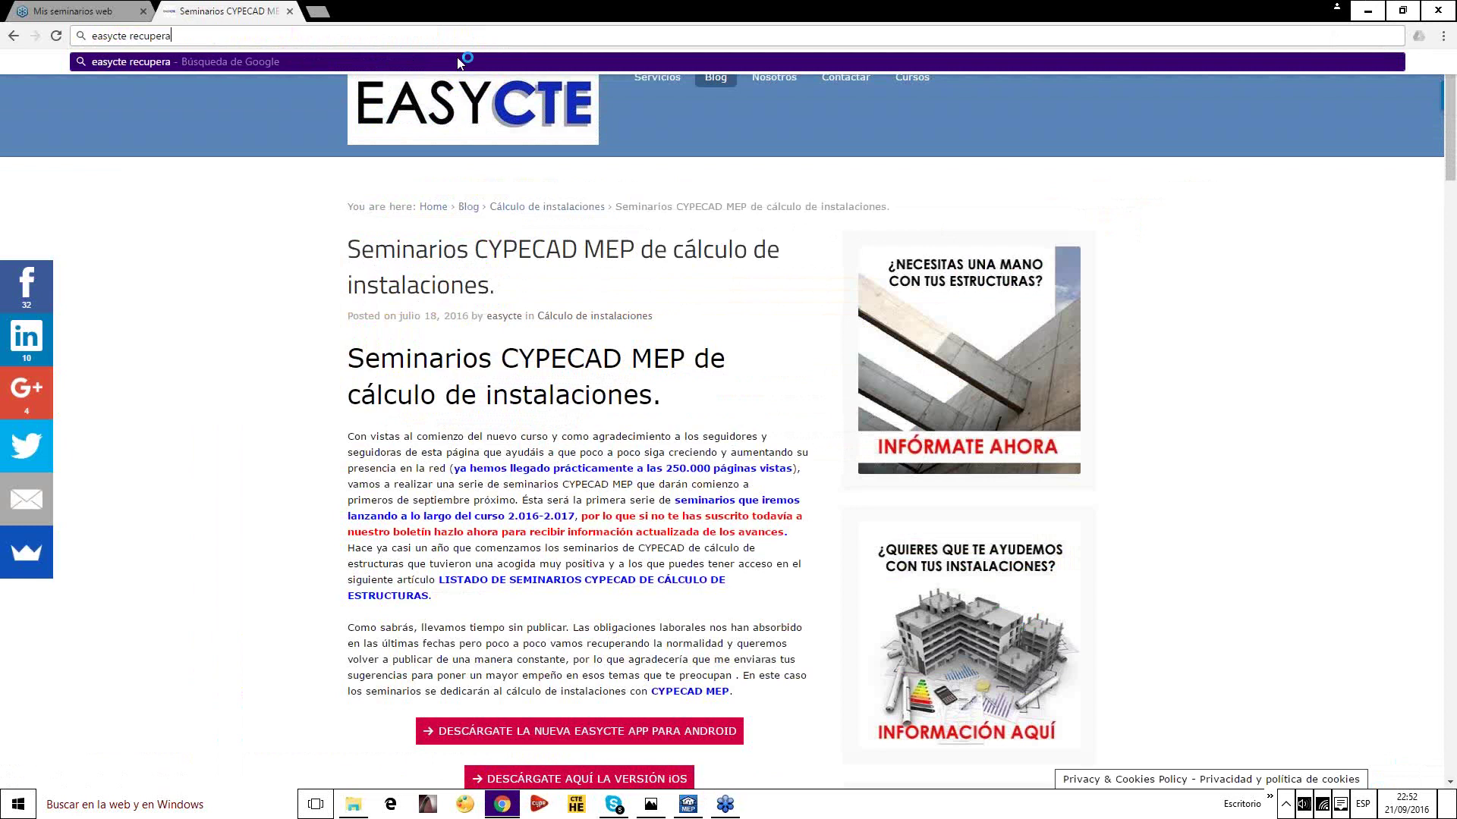
pyautogui.write('dor de calor')
pyautogui.press('Return')
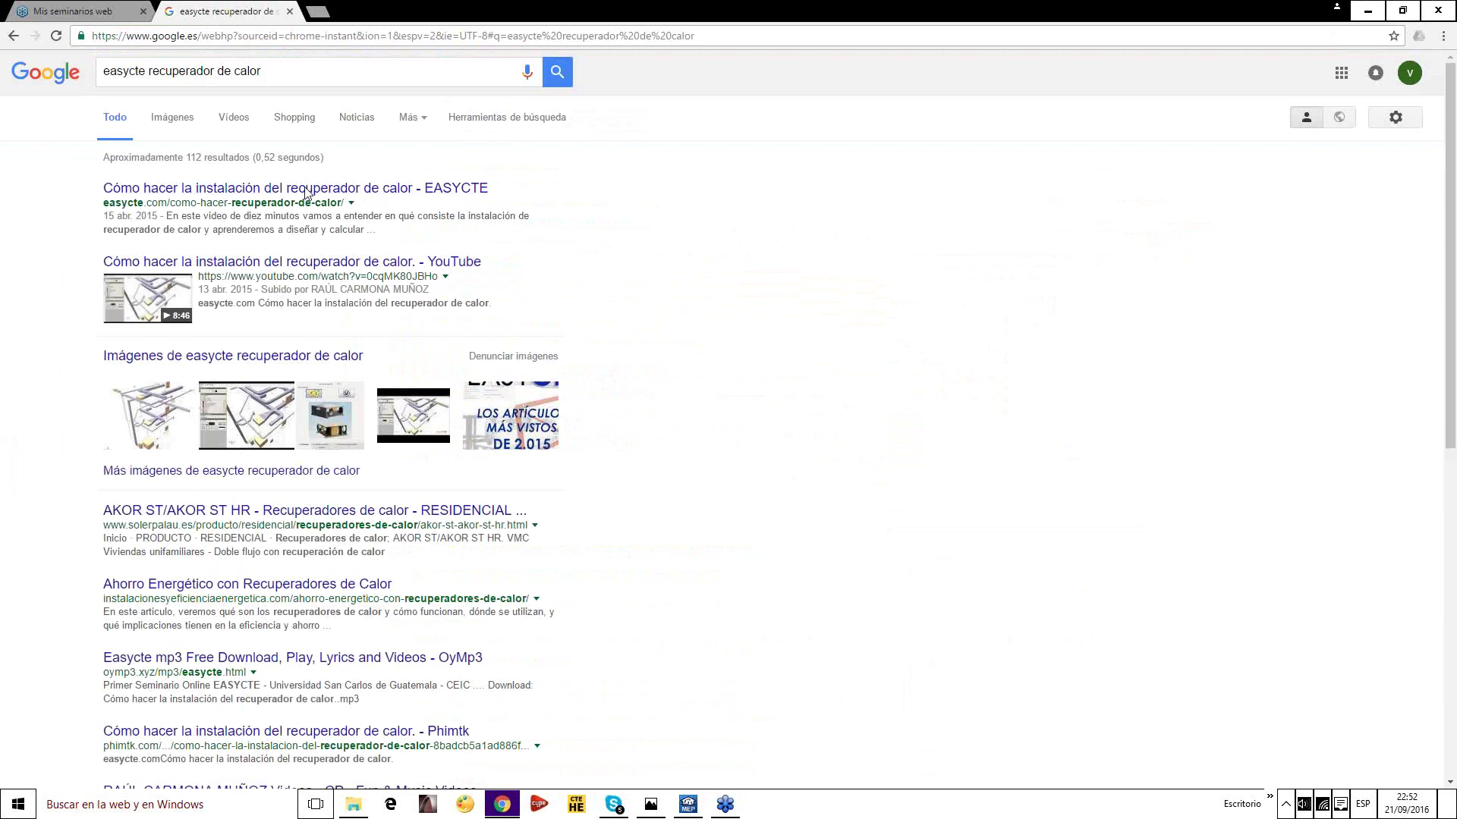
pyautogui.click(370, 195)
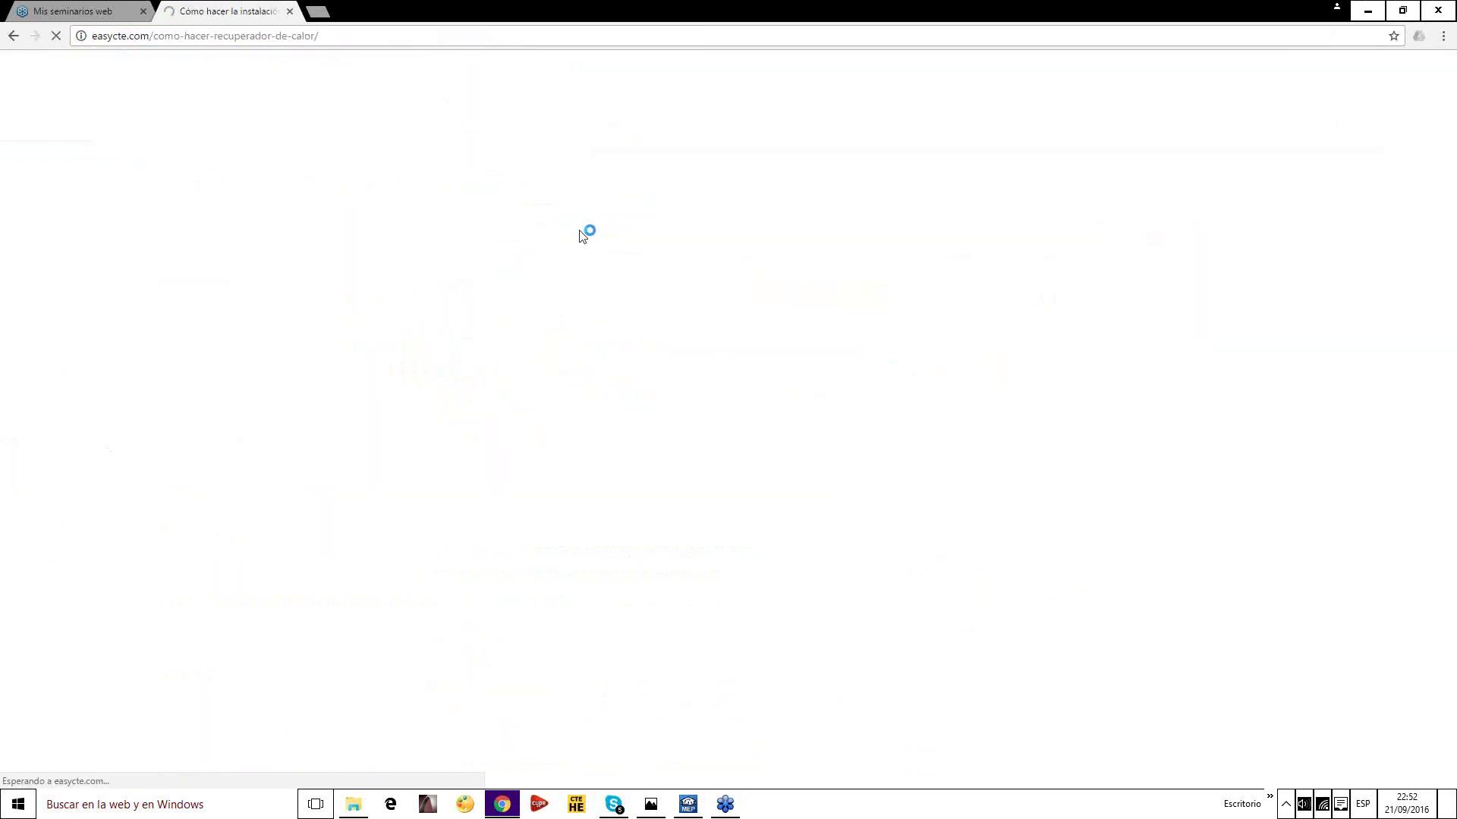
# Examine the article's heat recovery unit illustration, installation elements and 3D duct layout
pyautogui.scroll(-7, 581, 235)
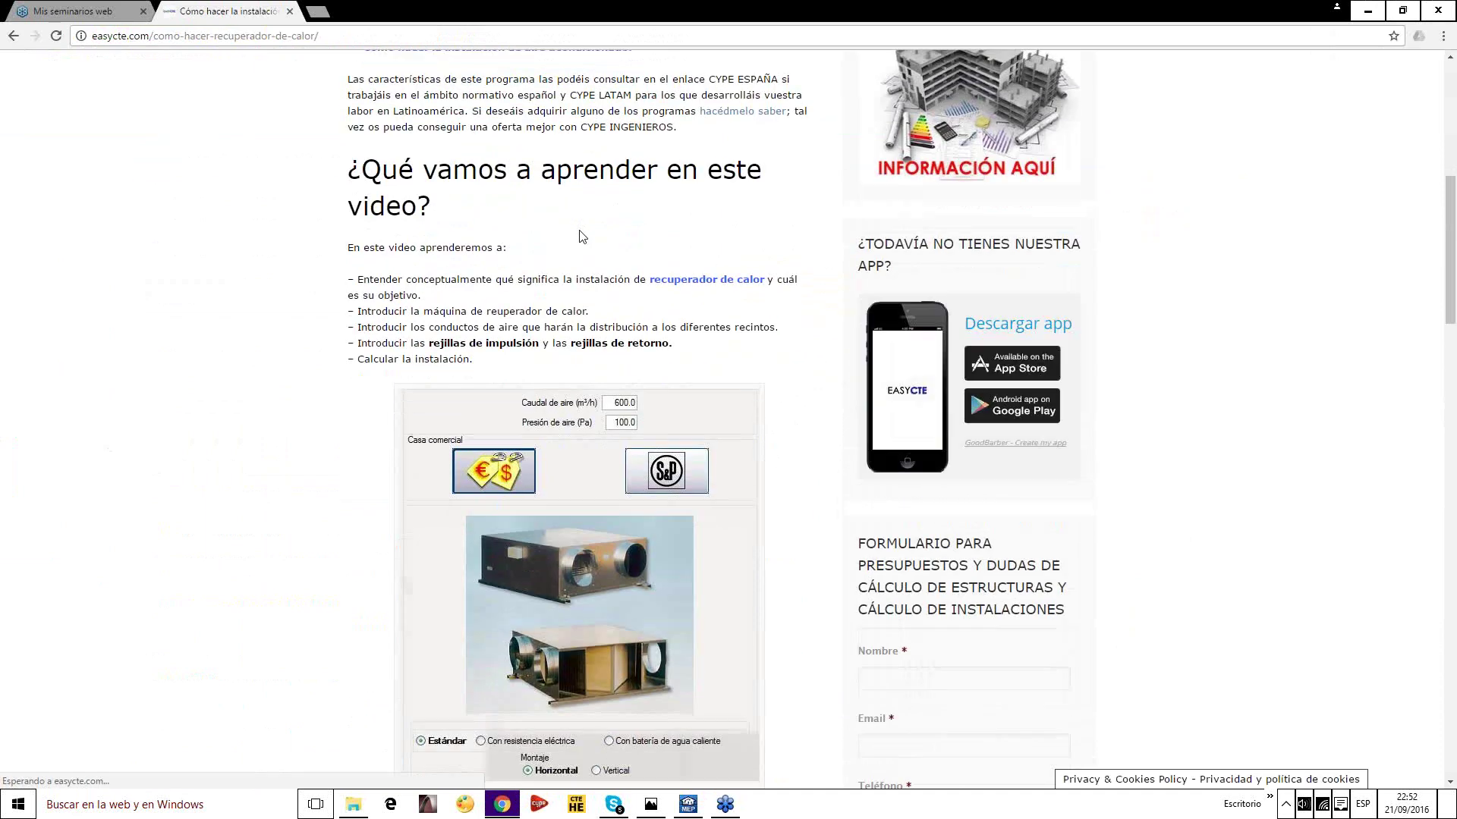
pyautogui.scroll(-3, 581, 236)
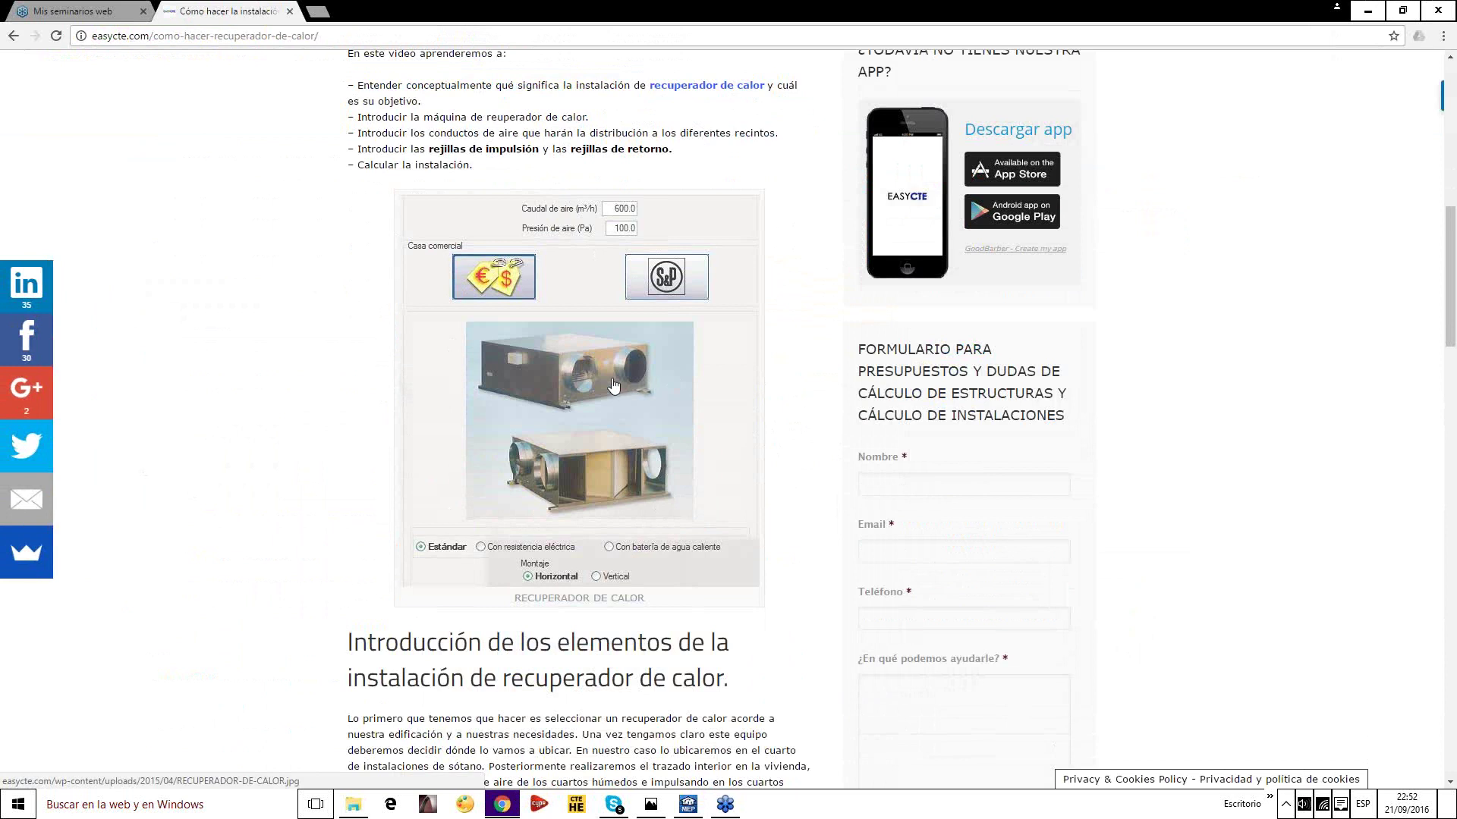
pyautogui.scroll(-8, 614, 387)
pyautogui.scroll(-4, 624, 360)
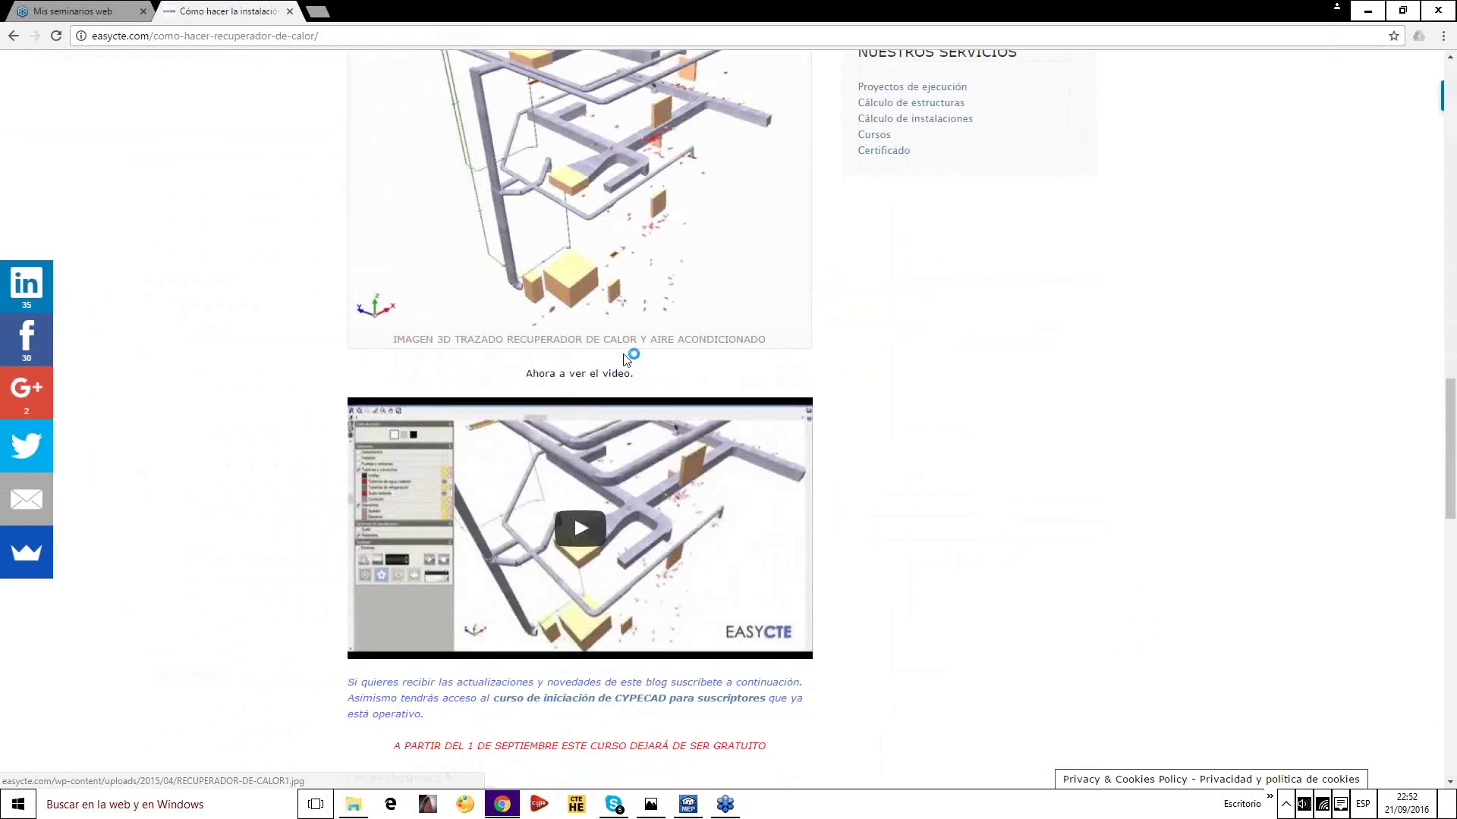
pyautogui.scroll(4, 625, 360)
pyautogui.scroll(9, 624, 360)
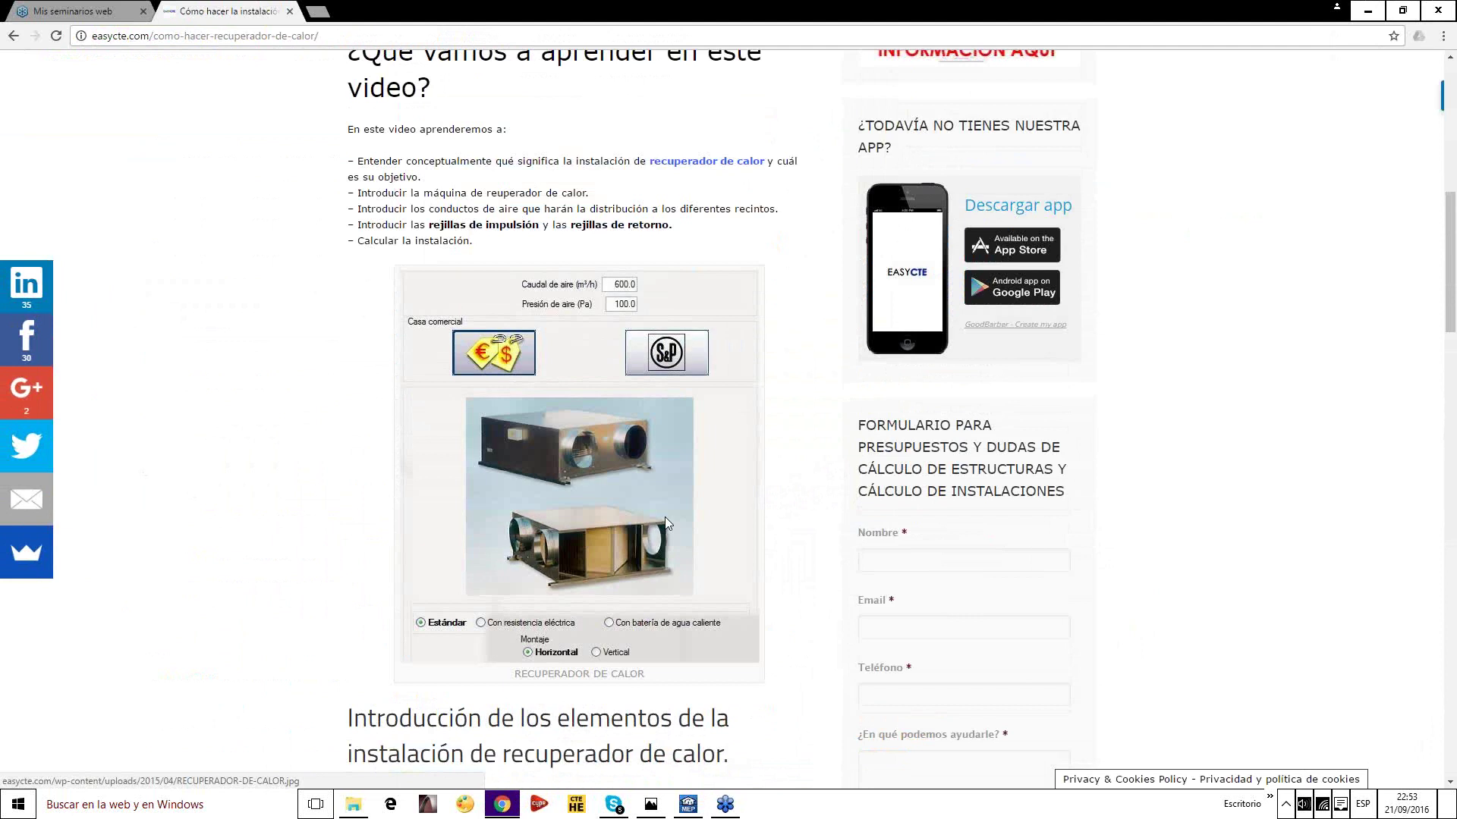
# Return to CYPECAD MEP, set the heat recovery unit's thermal efficiency to 92 % and accept the CTE DB HE 1 data
pyautogui.click(1380, 9)
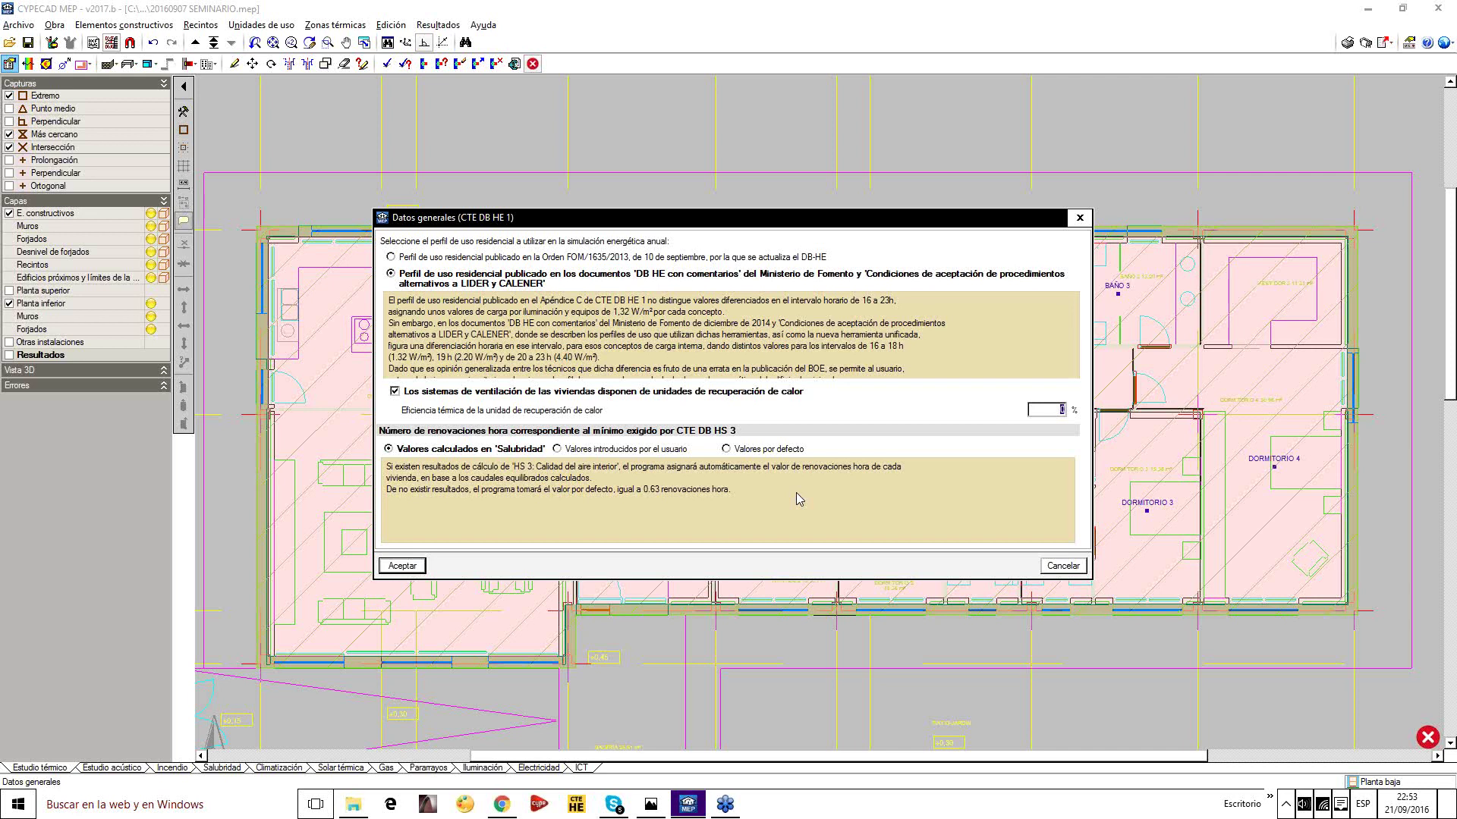
pyautogui.write('92')
pyautogui.click(406, 567)
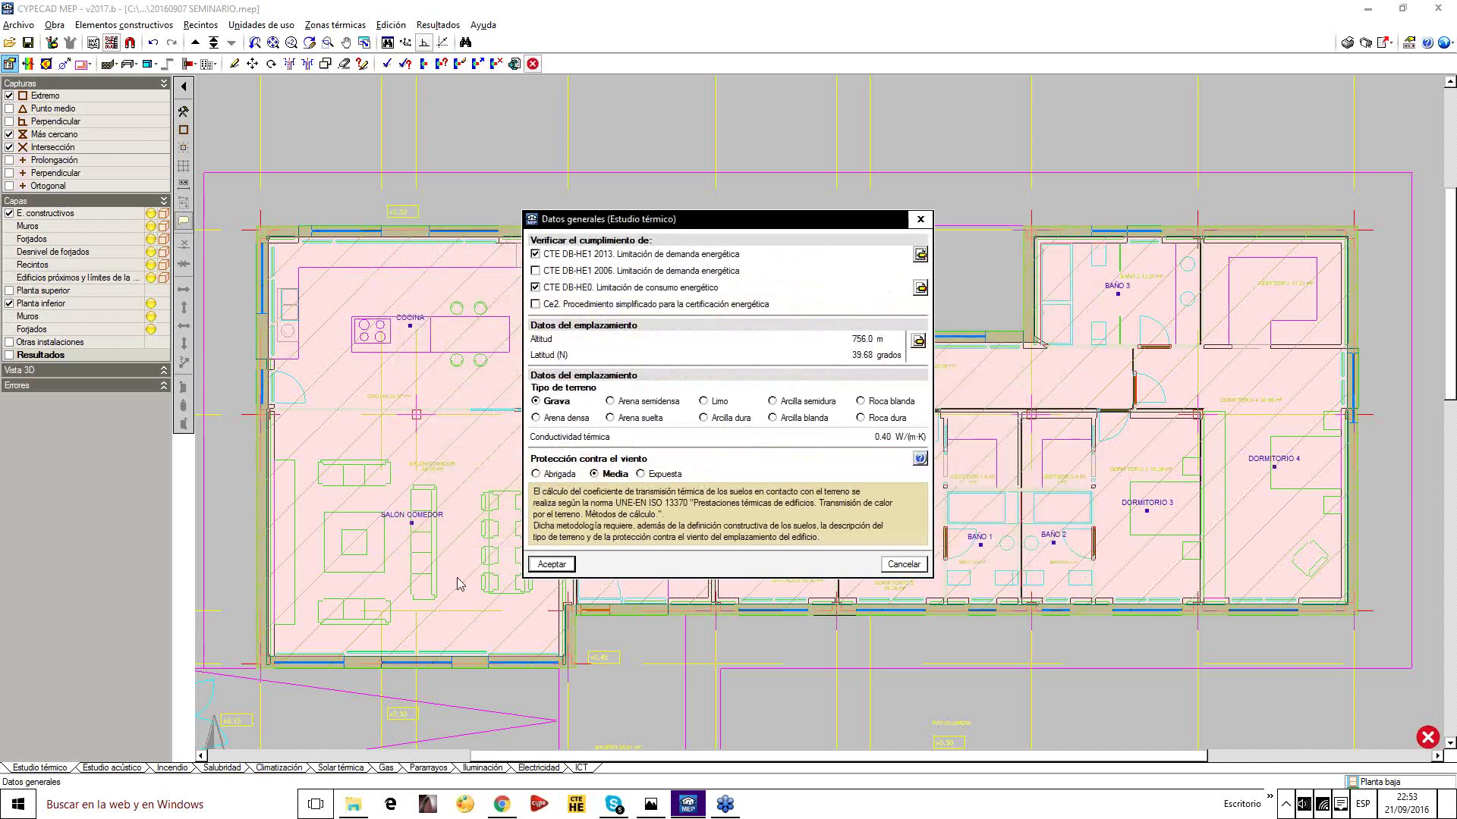
# Accept the thermal study's general data and recalculate the study
pyautogui.click(548, 564)
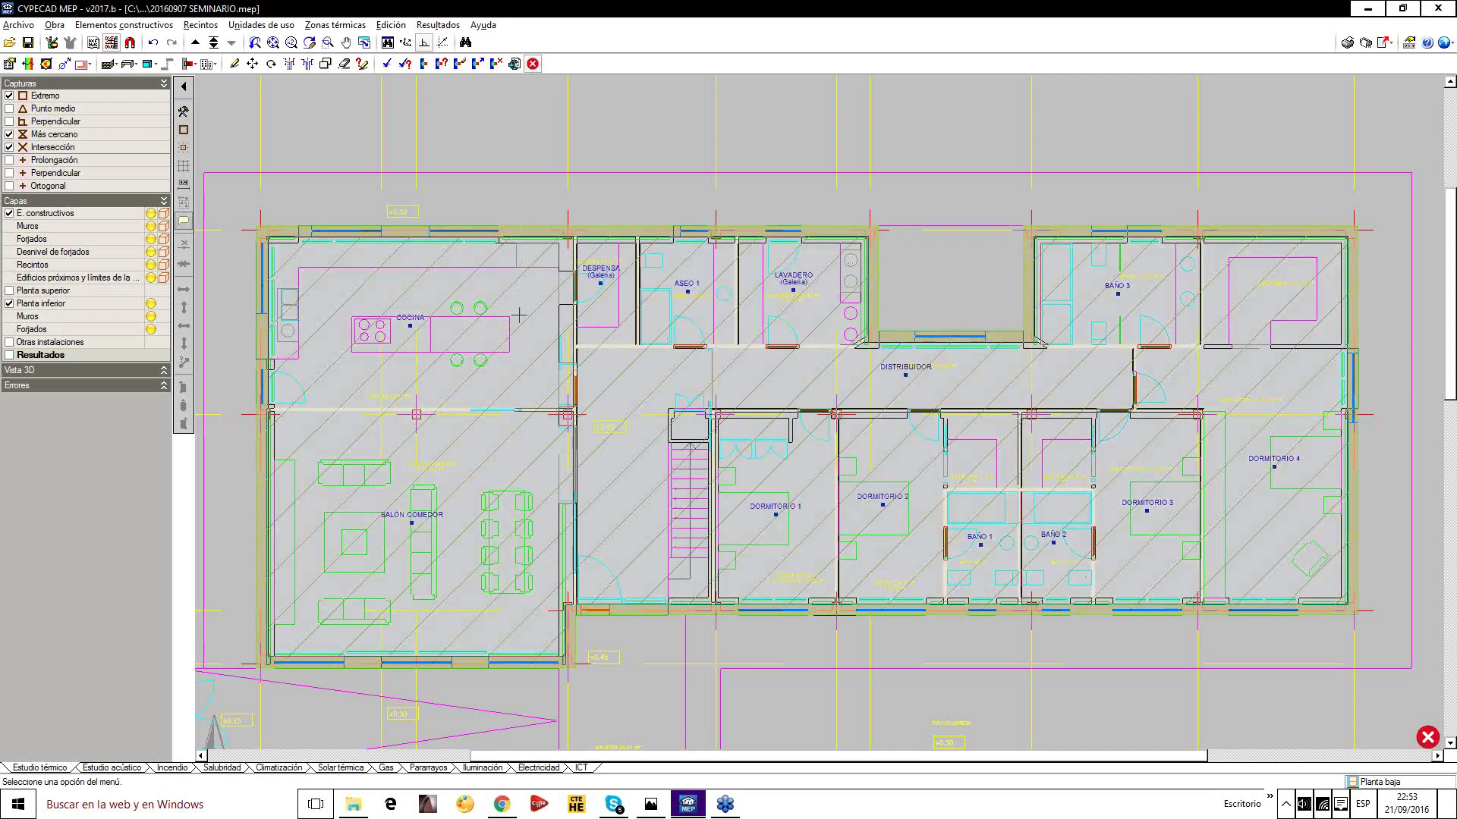
pyautogui.click(387, 63)
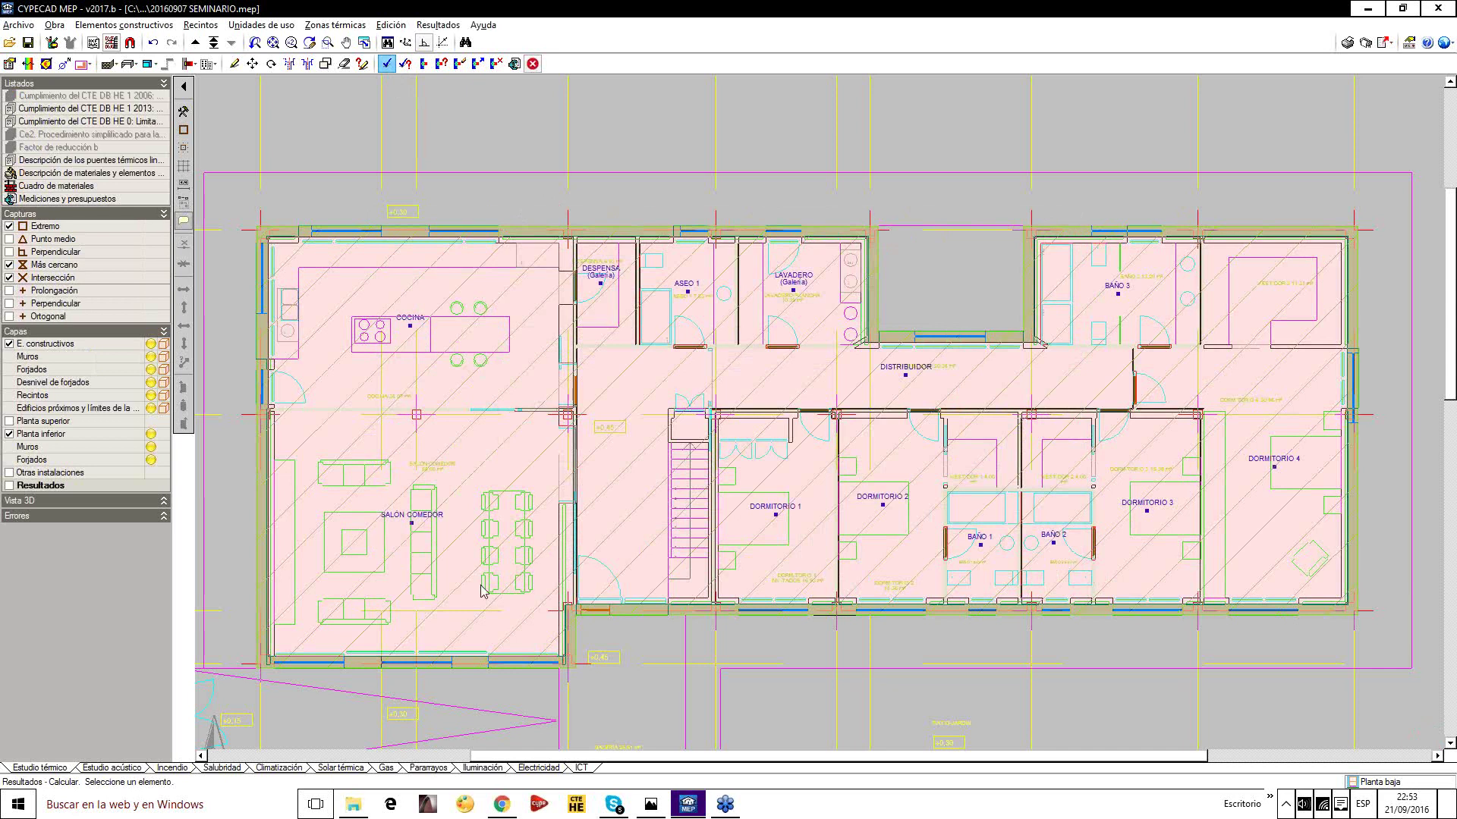
pyautogui.scroll(-1, 834, 368)
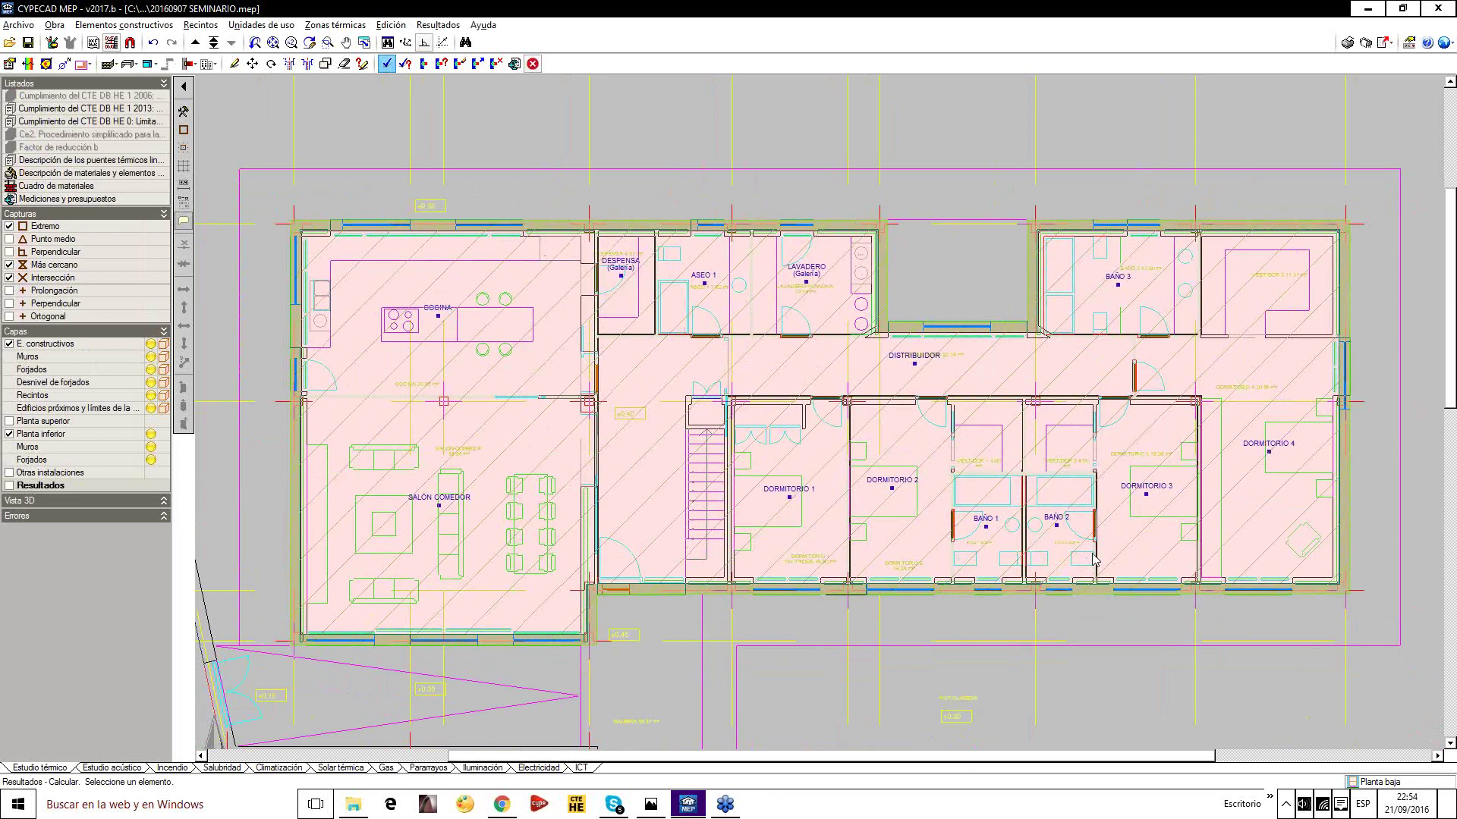
# Open the CTE DB HE 1 2013 energy demand compliance report and examine the building's annual heating demand against its limit
pyautogui.click(1348, 42)
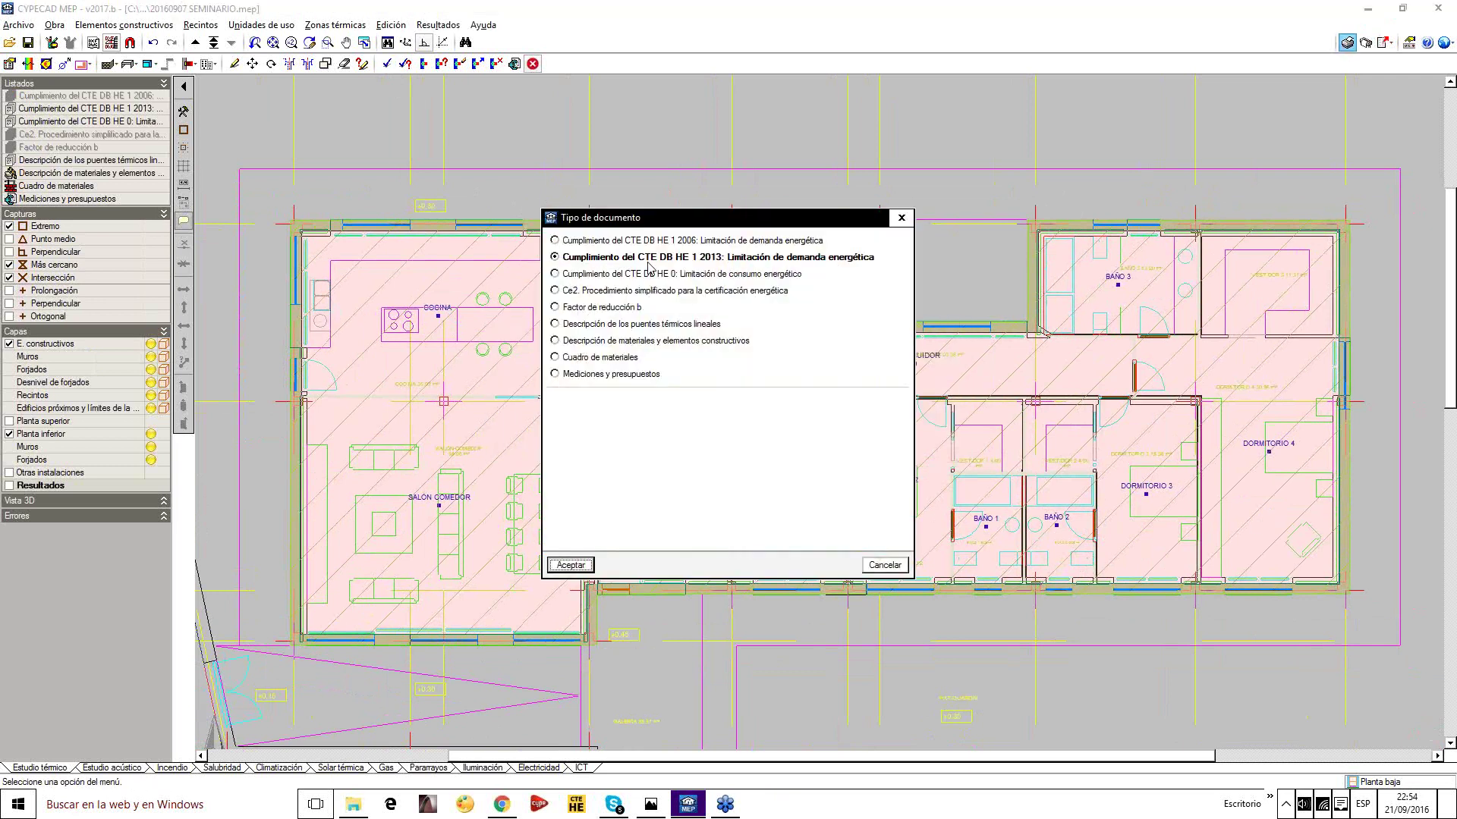
pyautogui.click(571, 565)
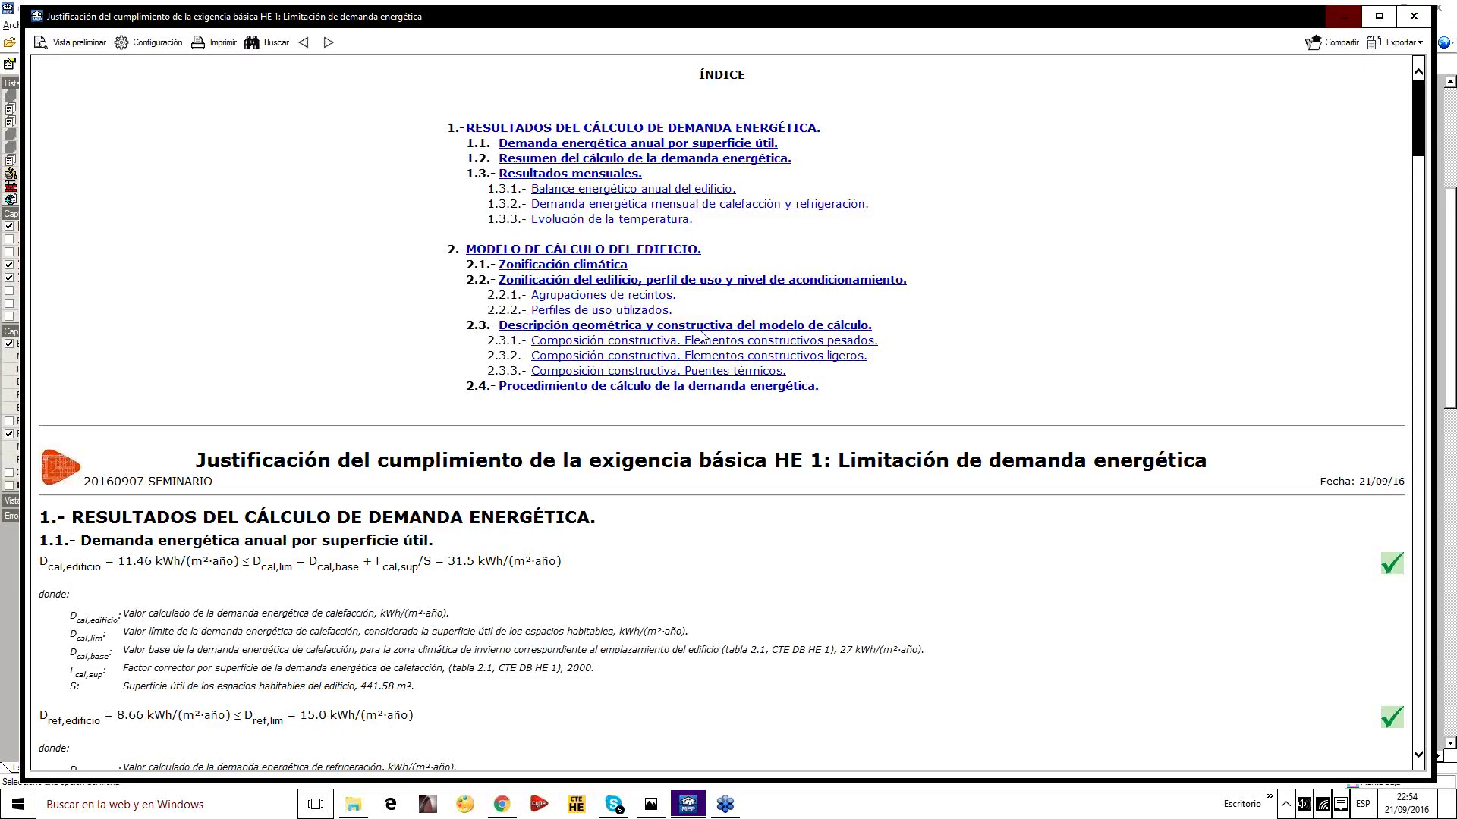
pyautogui.scroll(-8, 1131, 341)
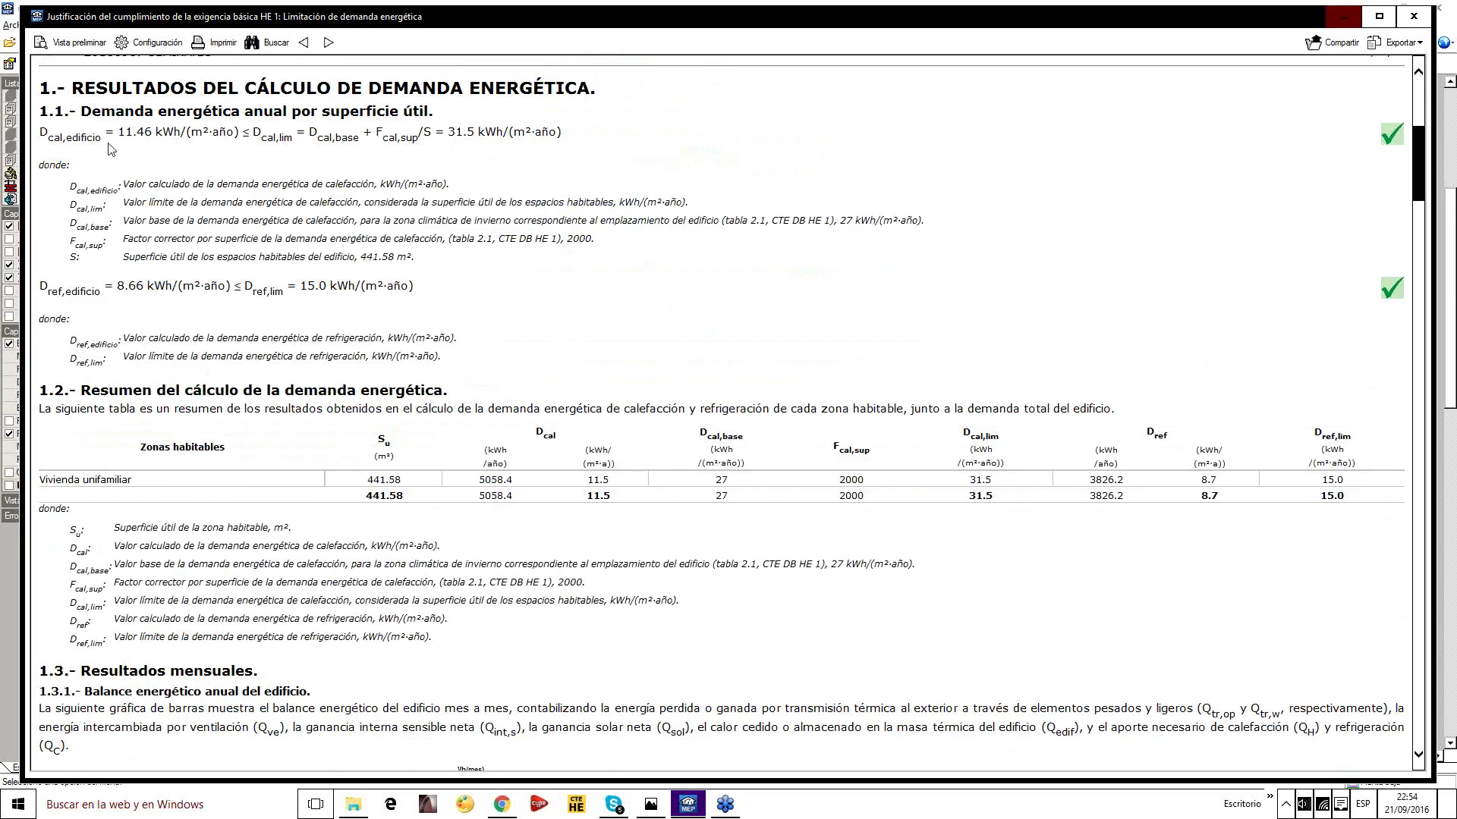
pyautogui.moveTo(139, 133); pyautogui.dragTo(539, 150)
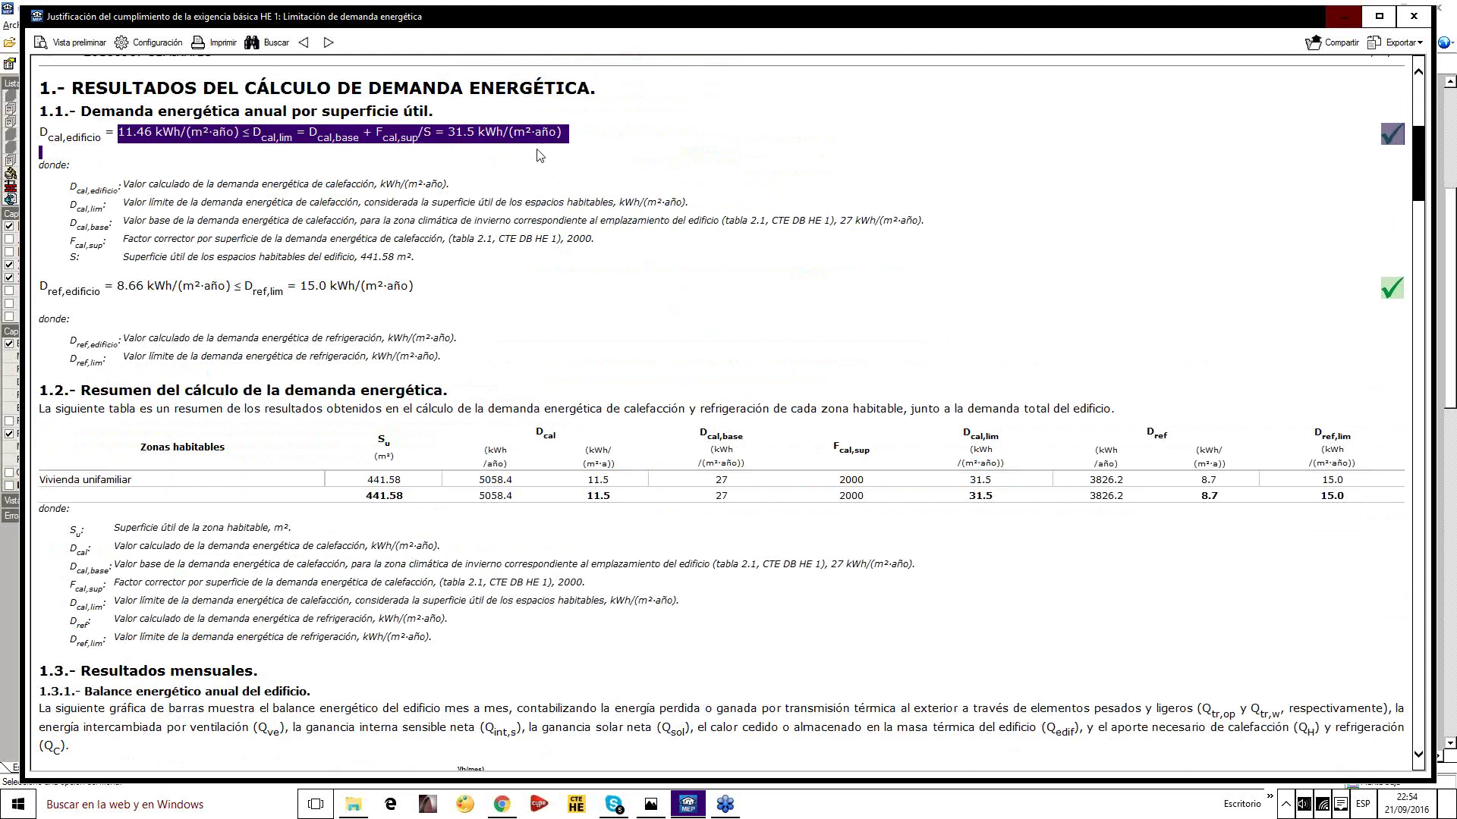
pyautogui.click(643, 166)
pyautogui.scroll(3, 594, 147)
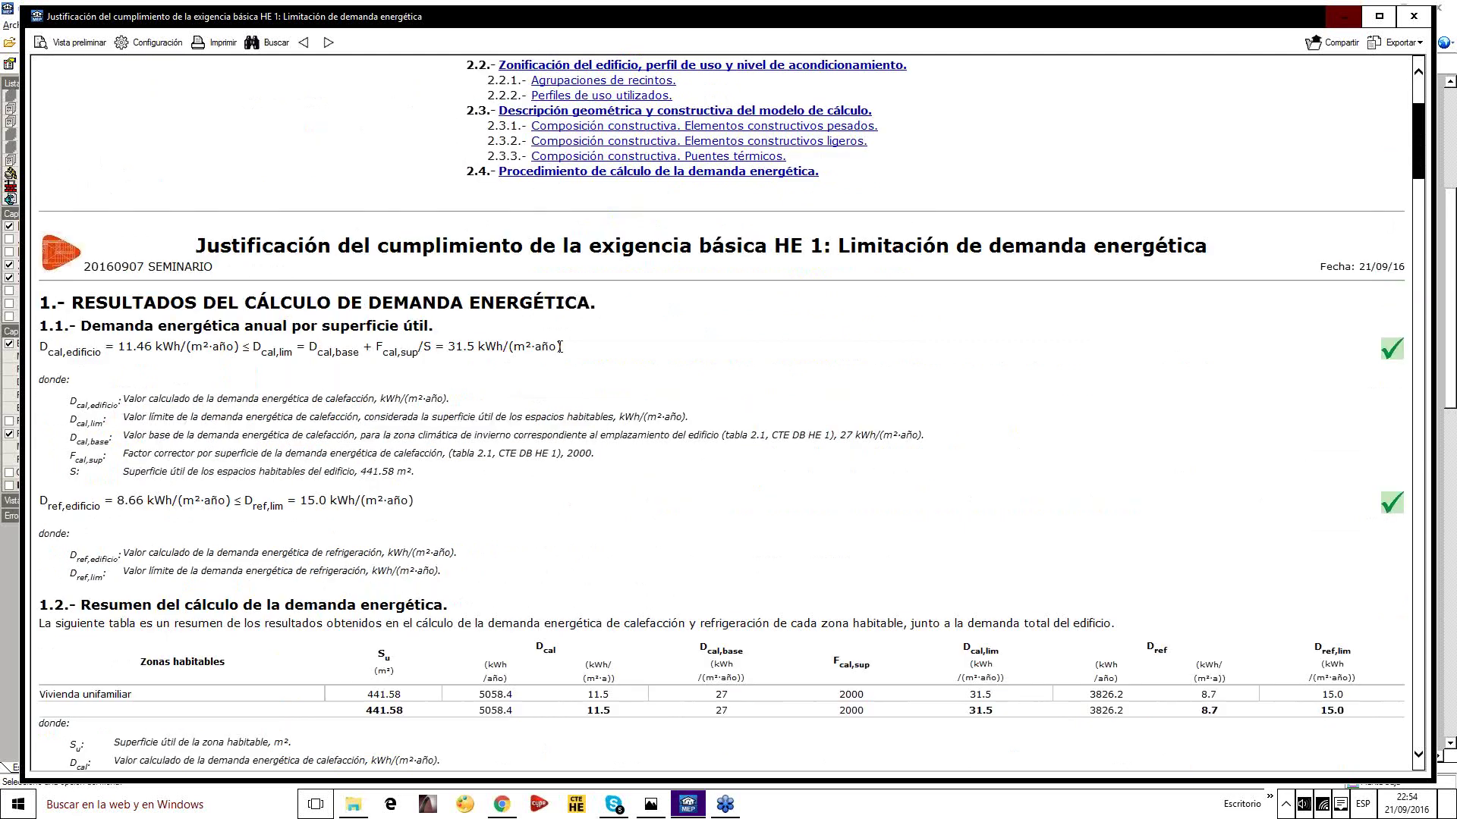
pyautogui.moveTo(560, 355); pyautogui.dragTo(154, 351)
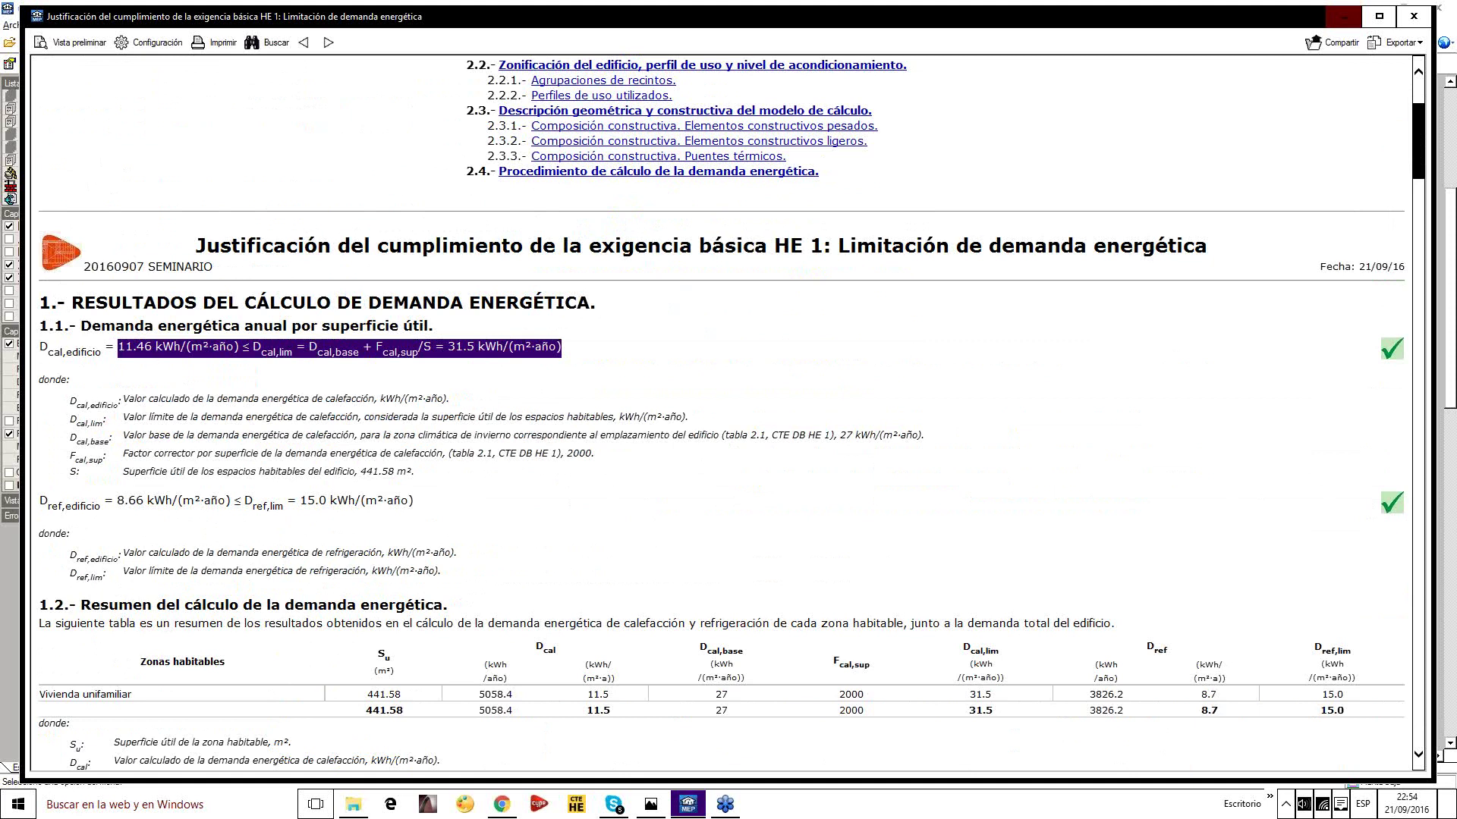
pyautogui.click(213, 457)
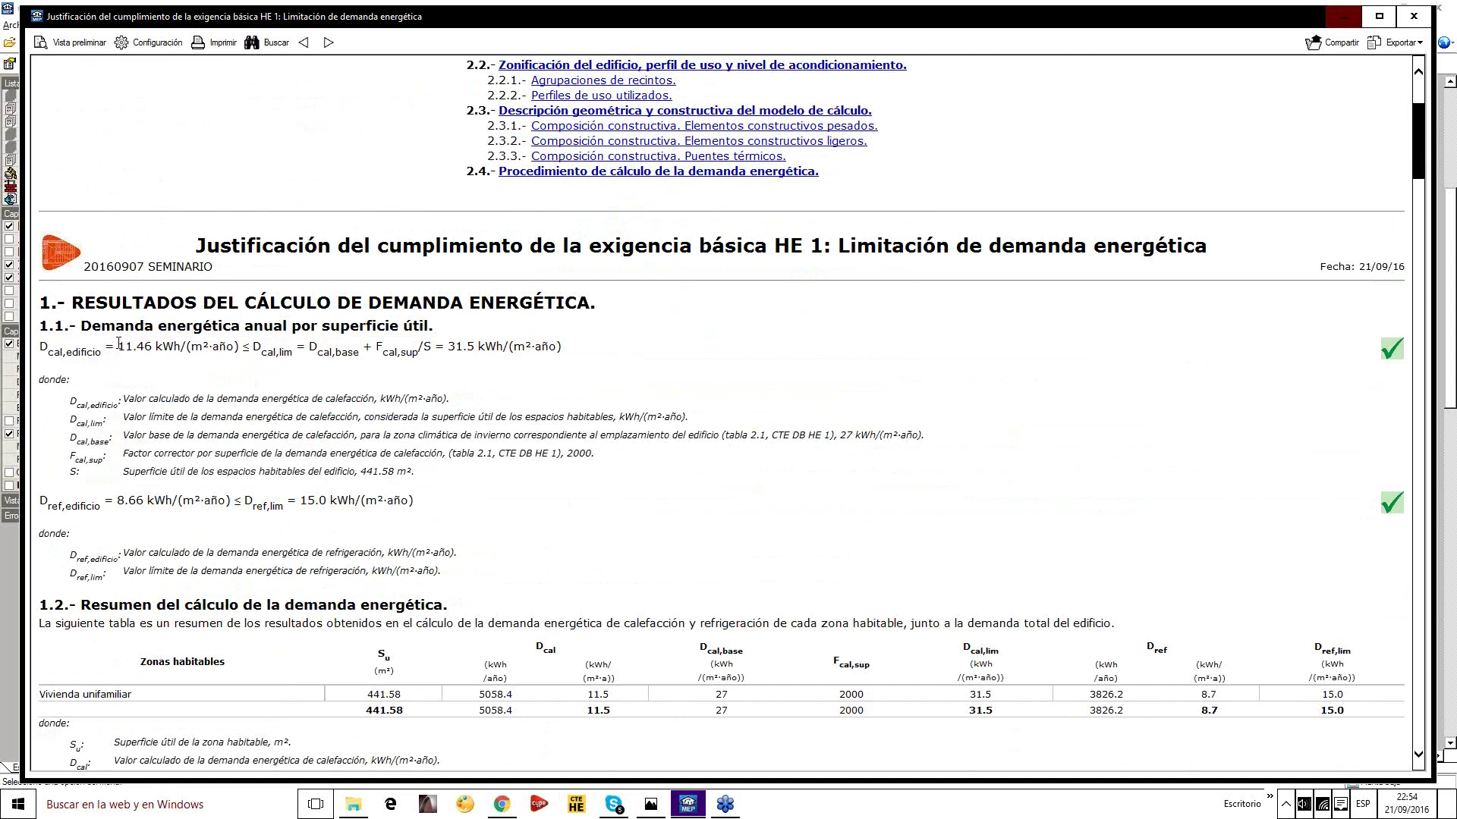
pyautogui.moveTo(119, 346); pyautogui.dragTo(183, 347)
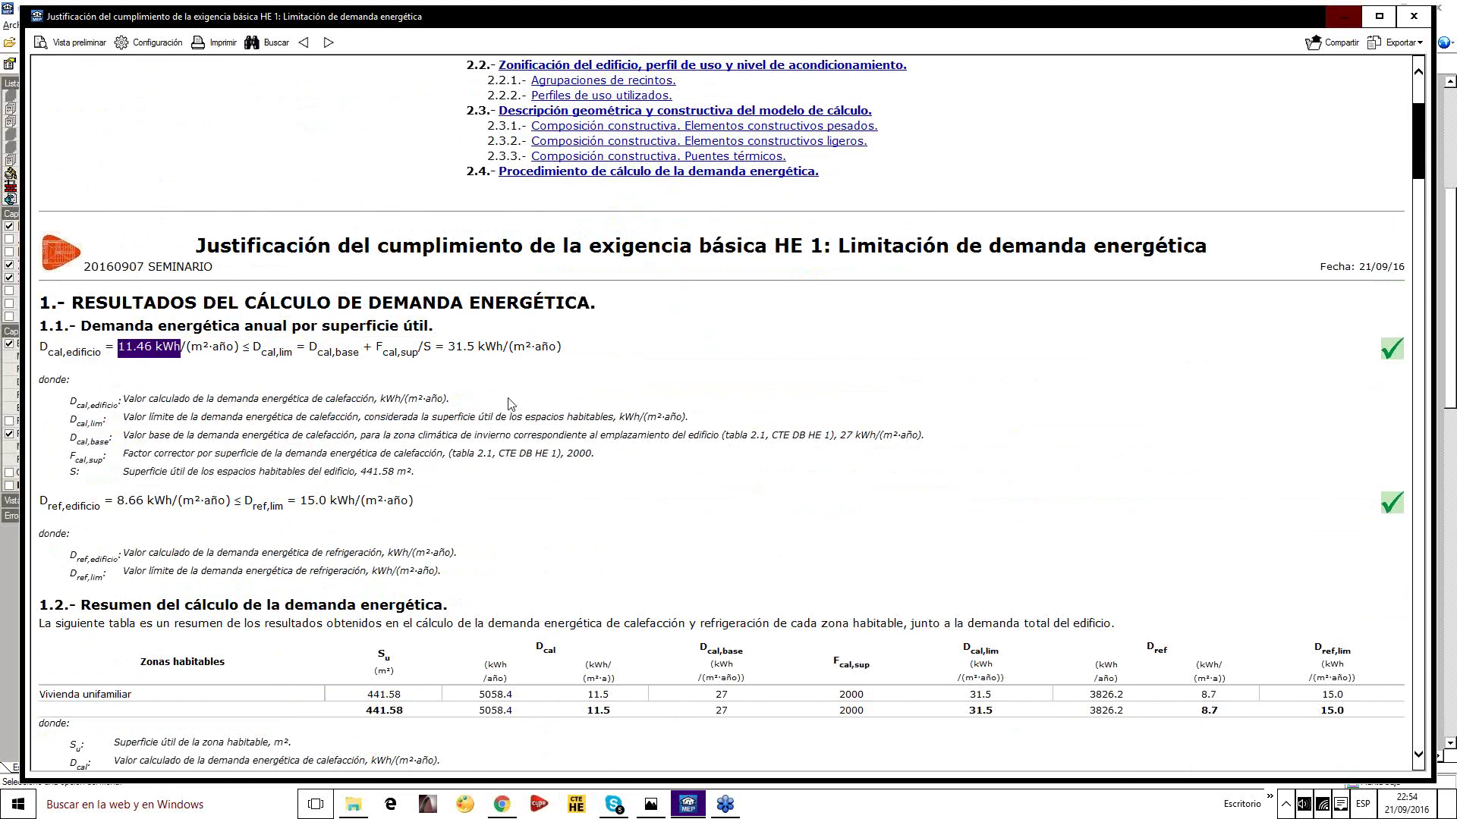
# Examine the report's monthly energy balance, room groupings and envelope element tables, and close the report and document selection
pyautogui.scroll(-10, 574, 320)
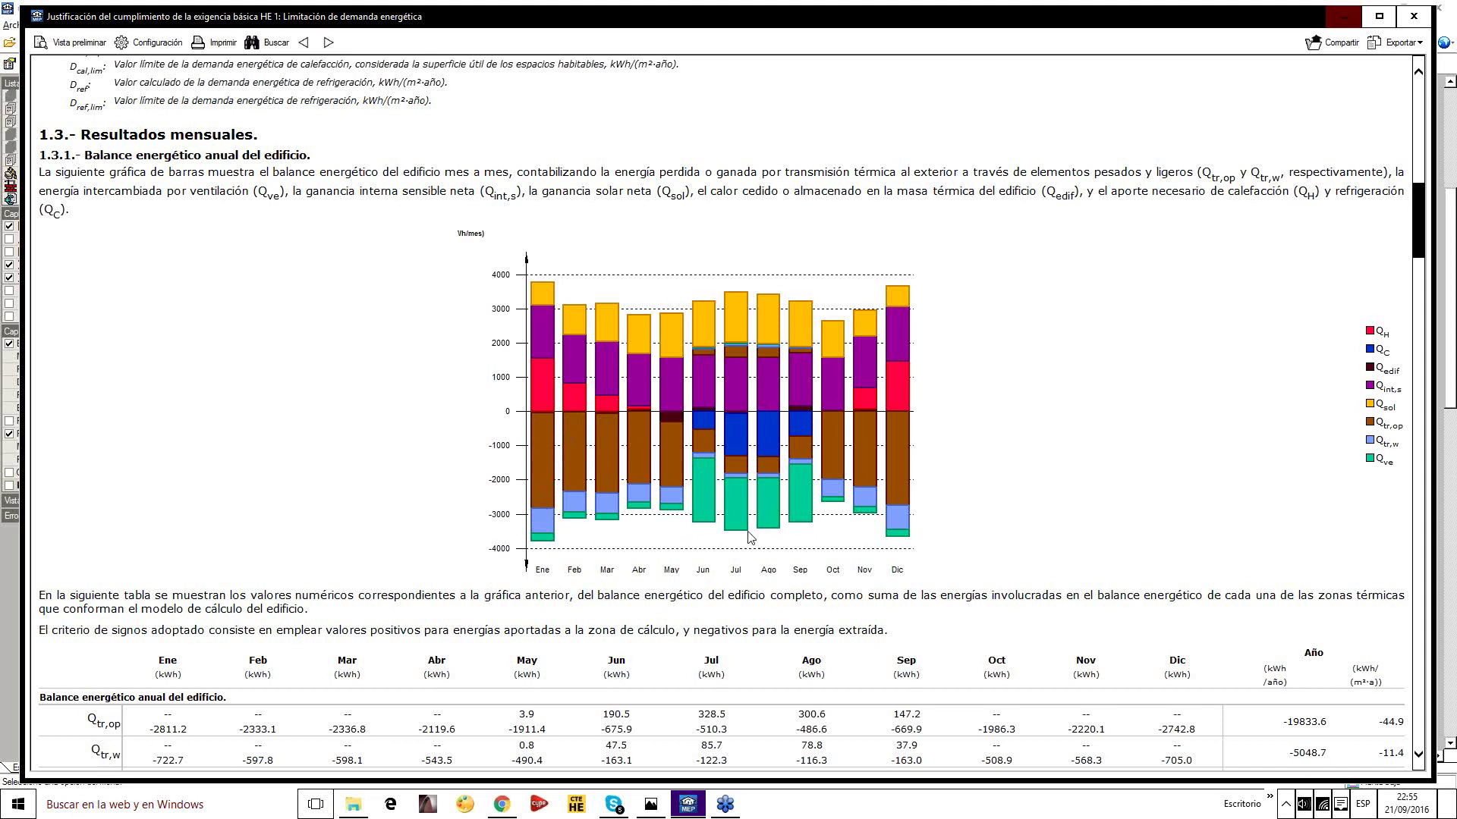
pyautogui.scroll(-4, 774, 366)
pyautogui.scroll(-20, 773, 370)
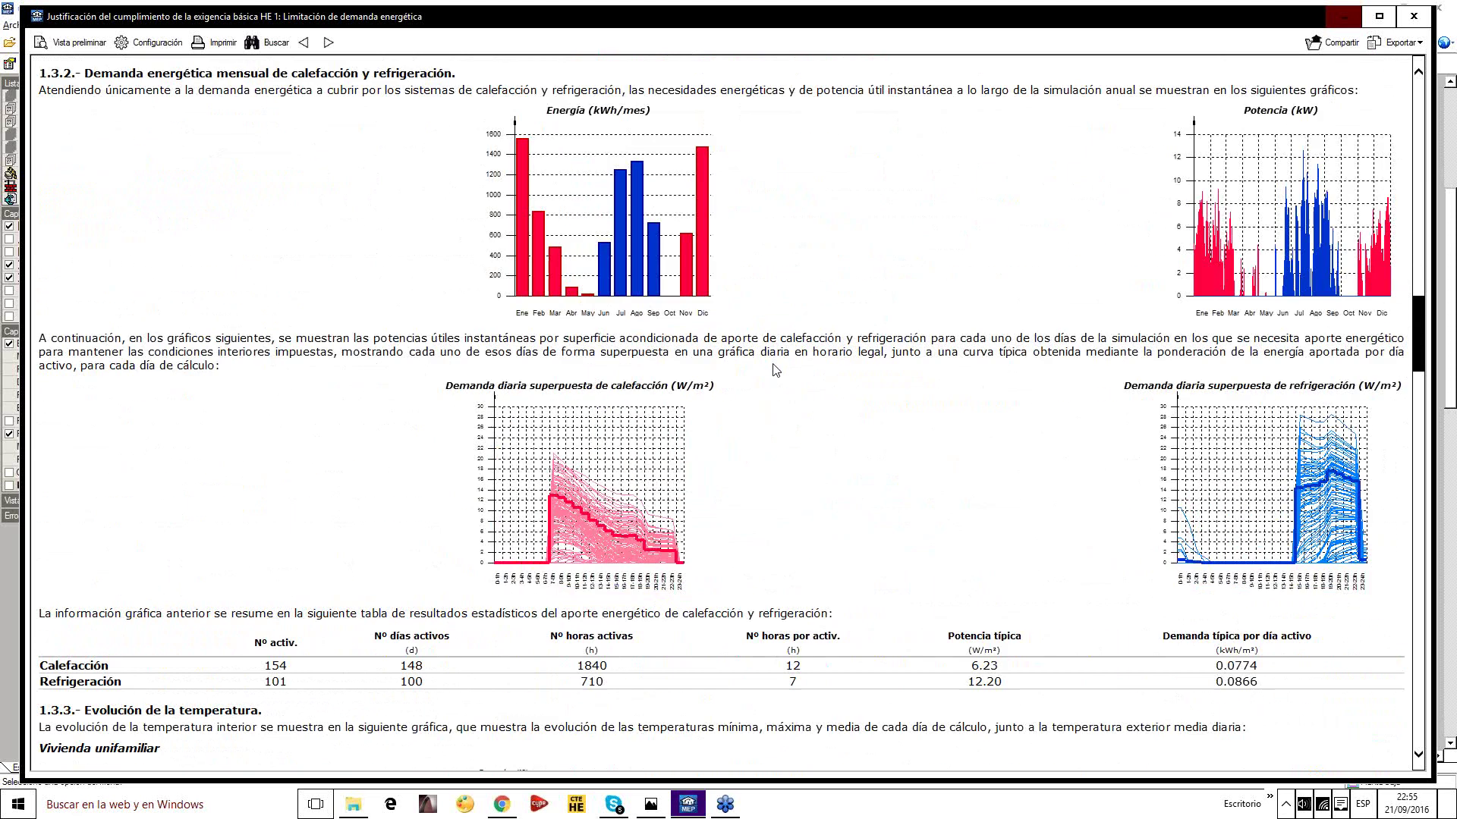
pyautogui.scroll(2, 773, 370)
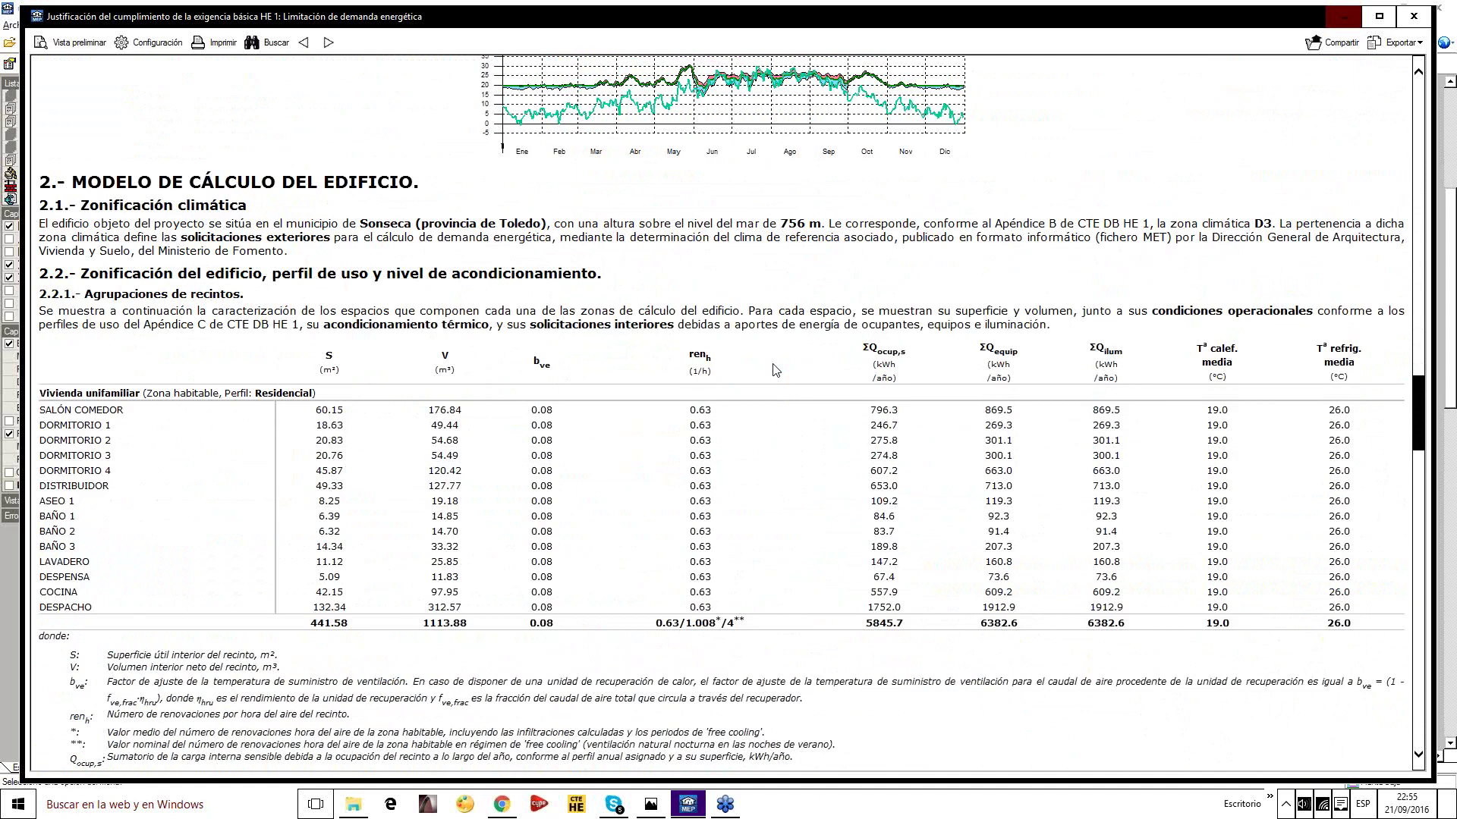
pyautogui.scroll(-13, 773, 370)
pyautogui.scroll(-15, 773, 369)
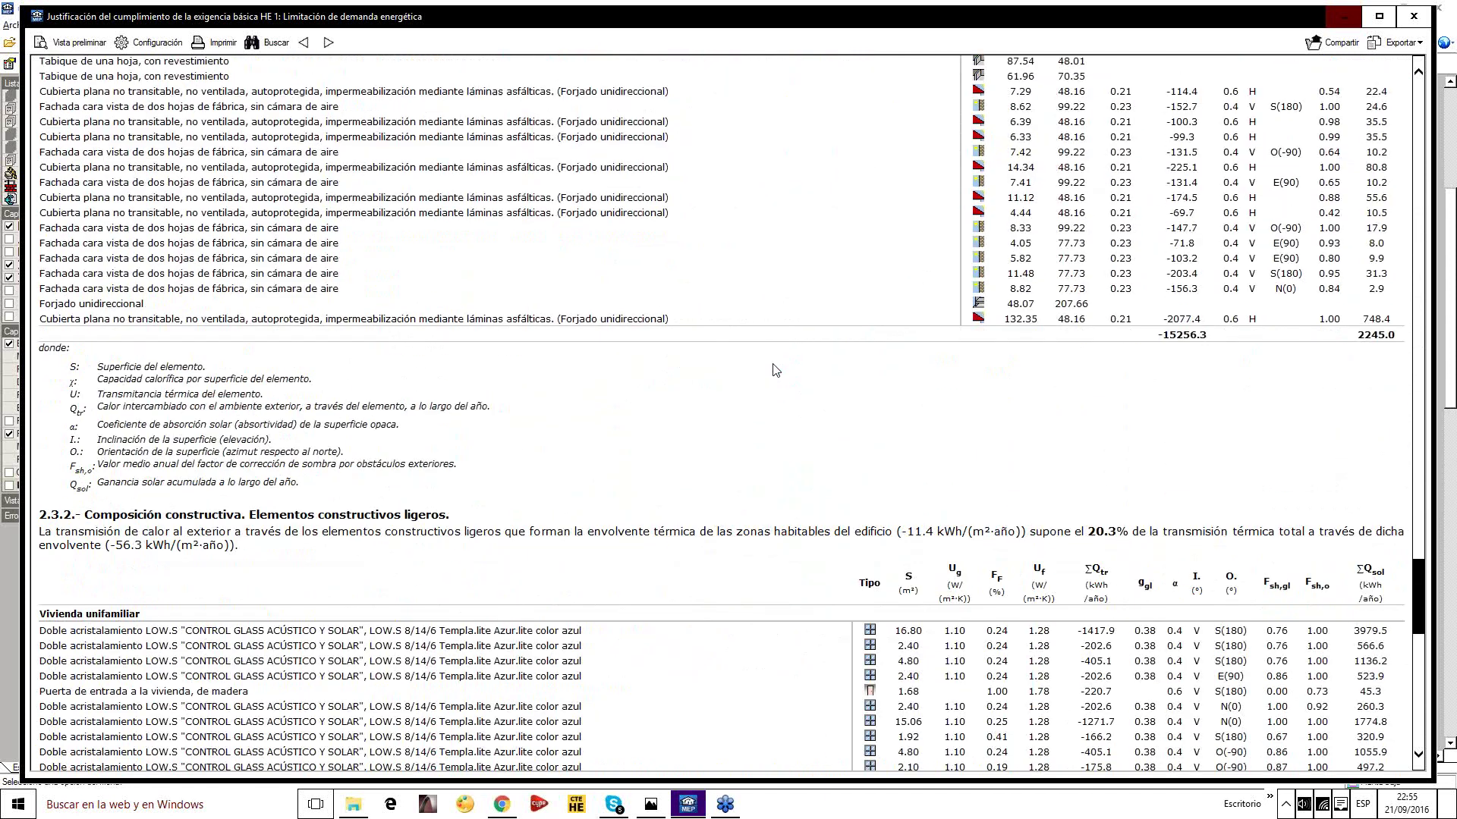
pyautogui.scroll(20, 771, 369)
pyautogui.scroll(20, 771, 370)
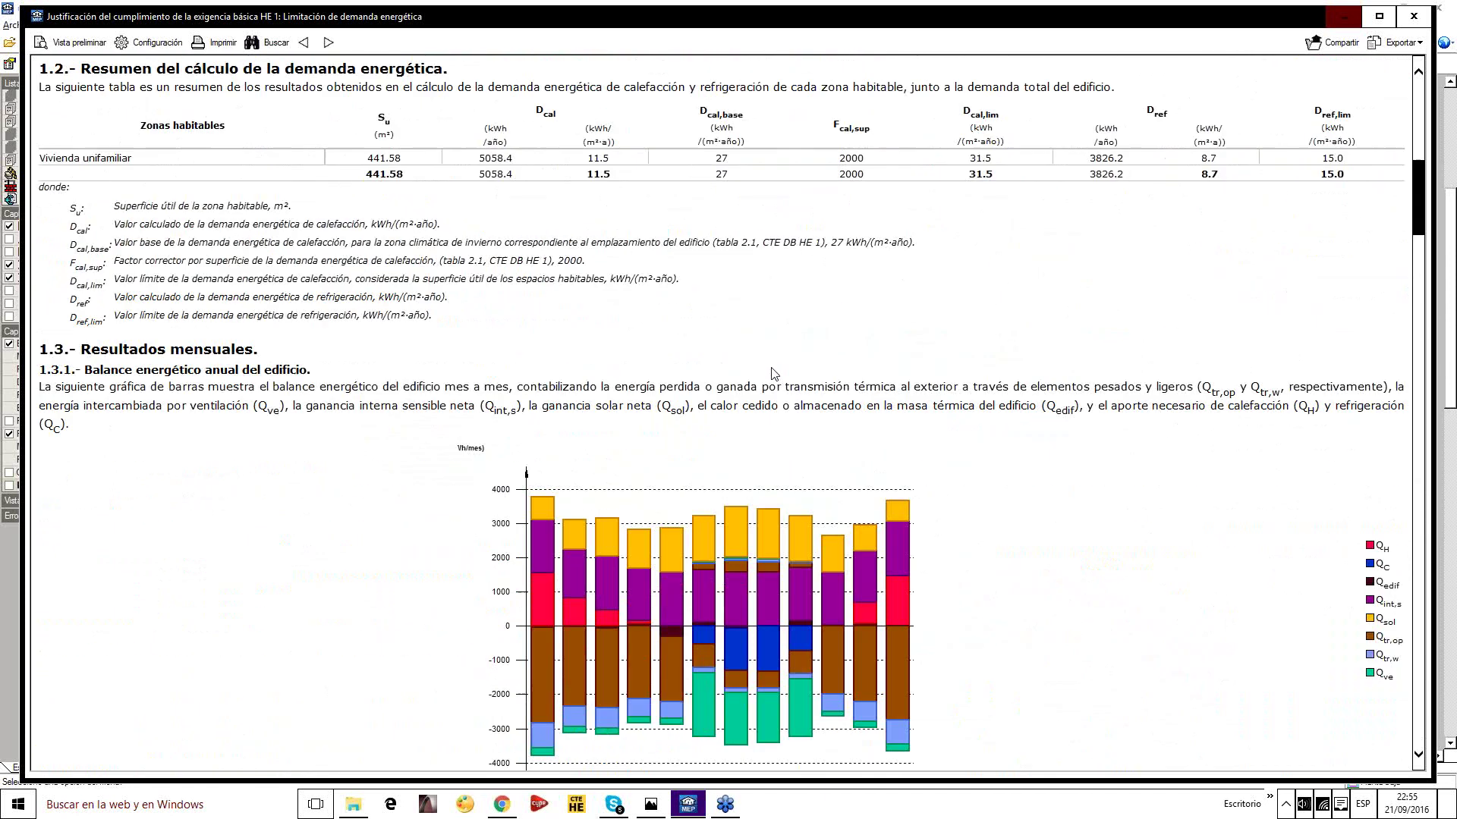
pyautogui.click(1413, 16)
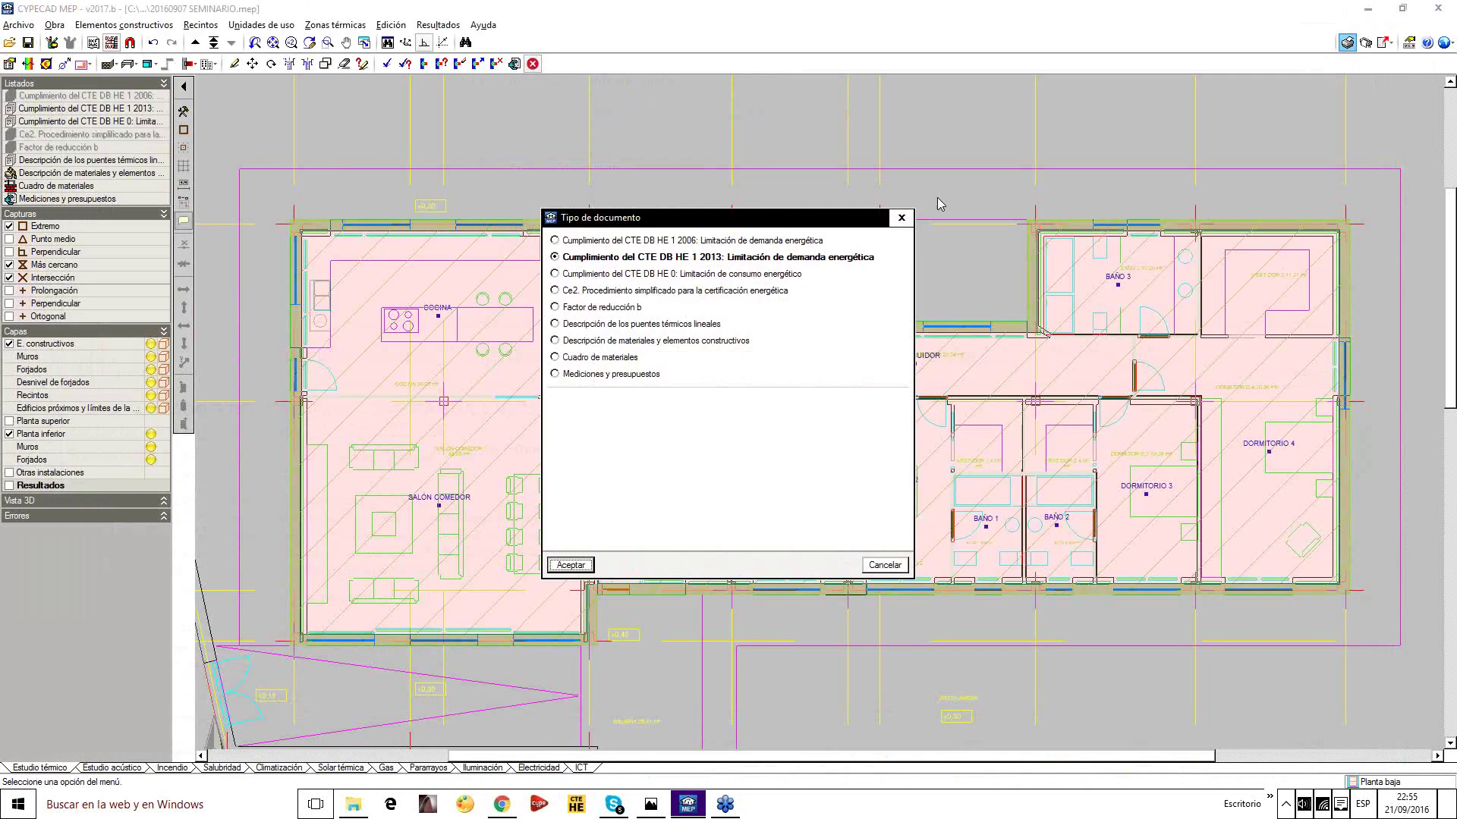
pyautogui.rightClick(913, 221)
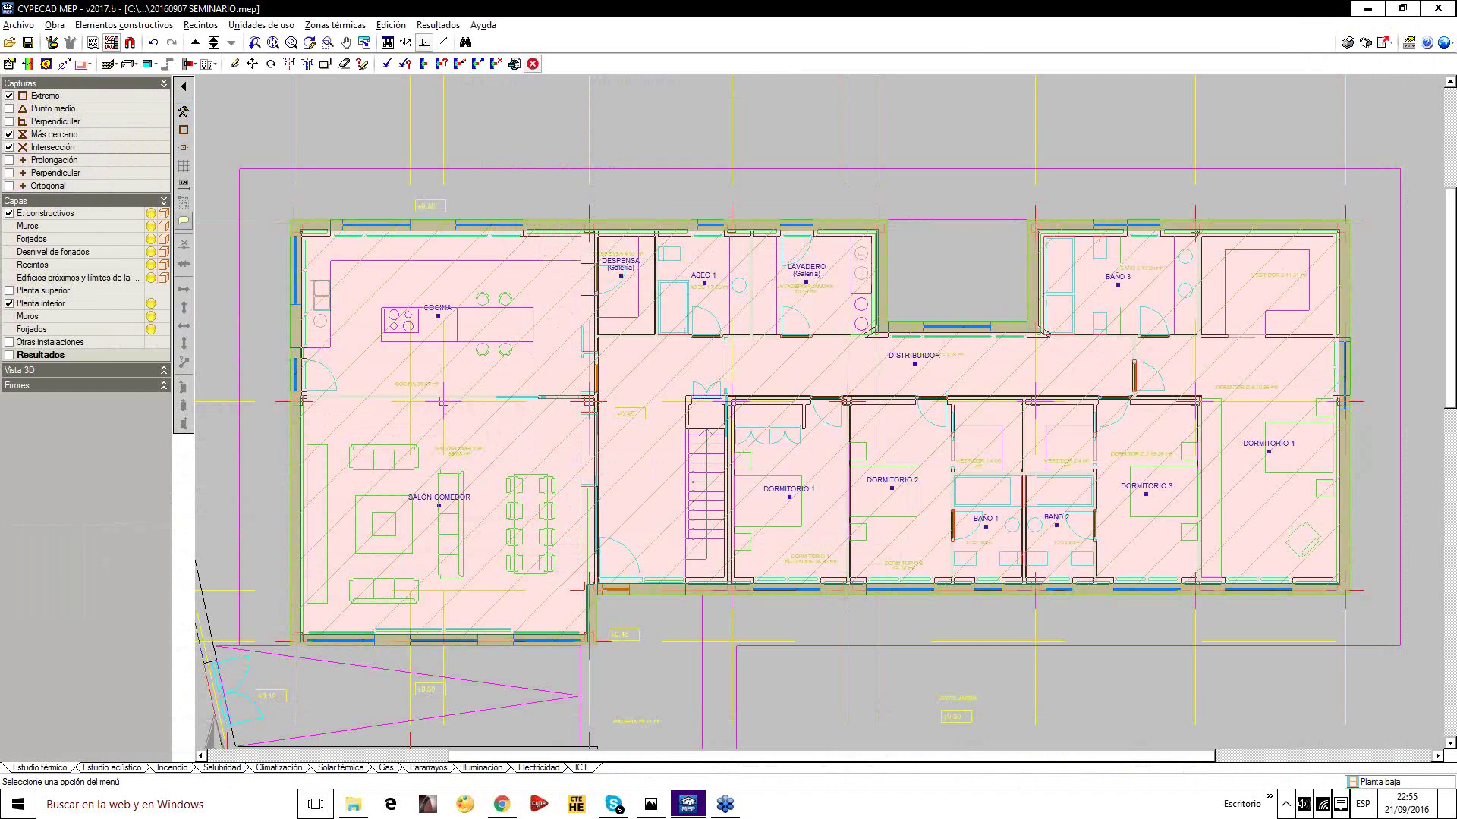
pyautogui.click(55, 24)
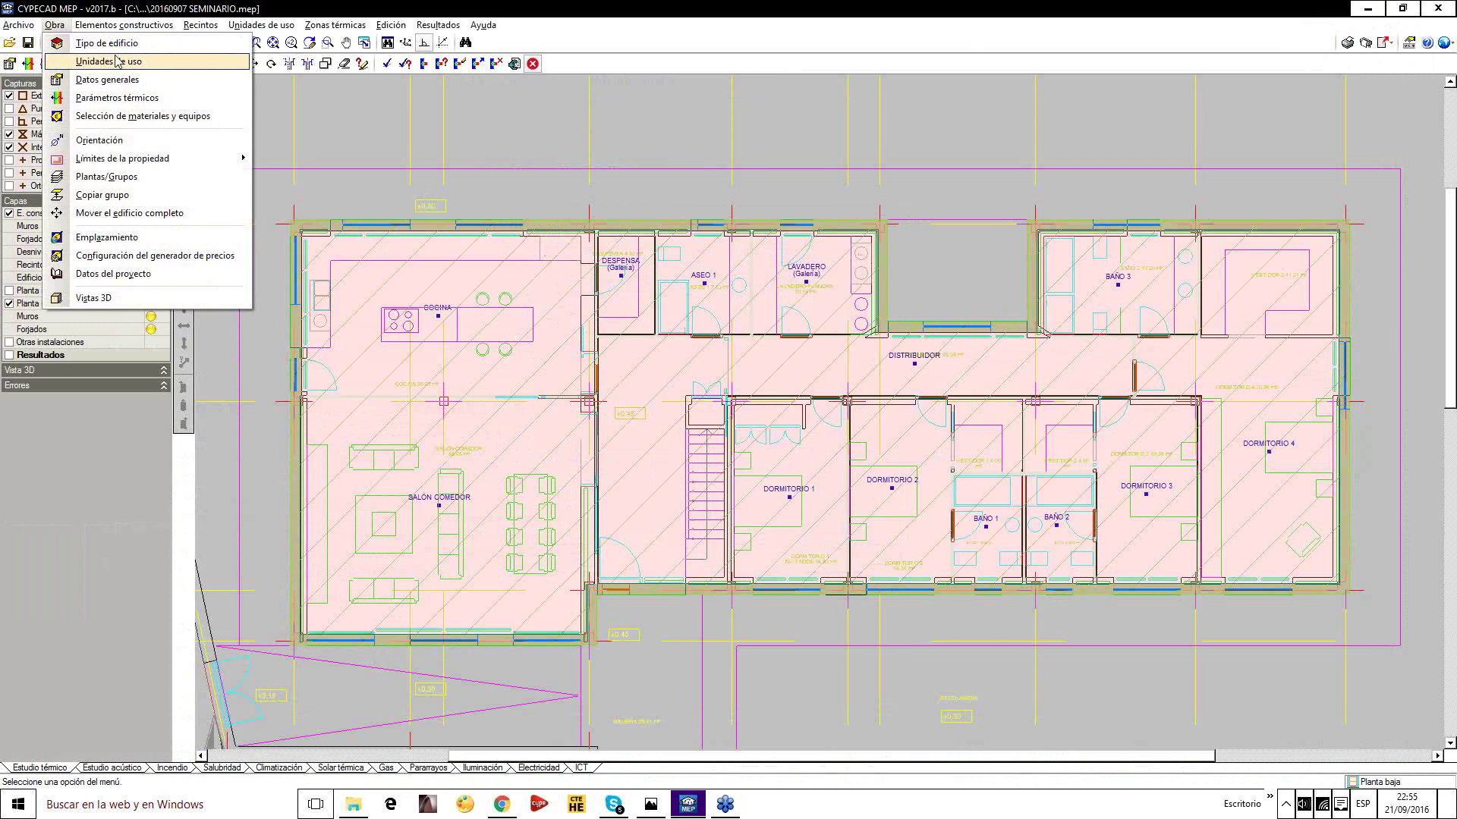
pyautogui.click(113, 78)
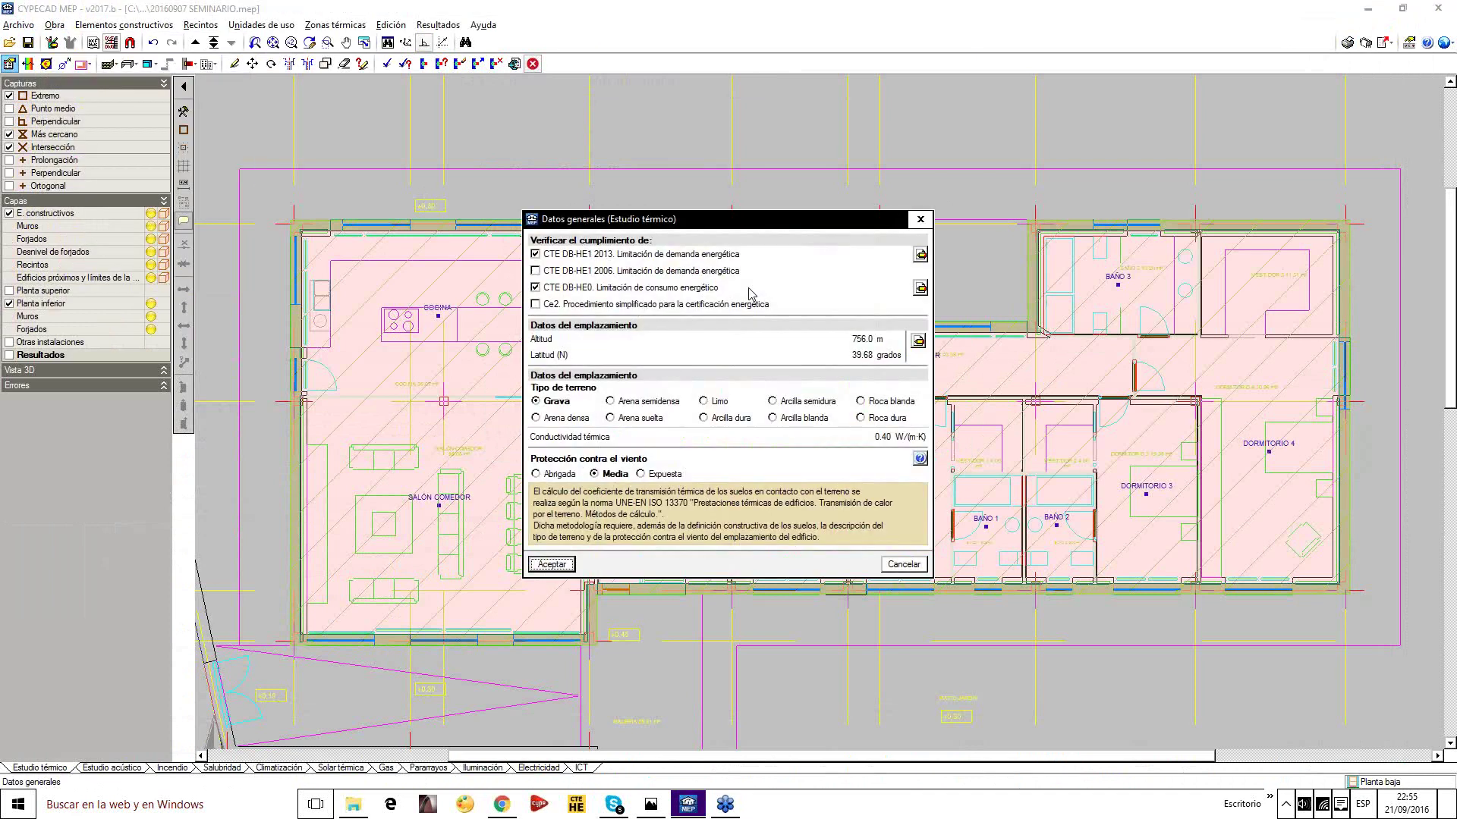
pyautogui.click(920, 219)
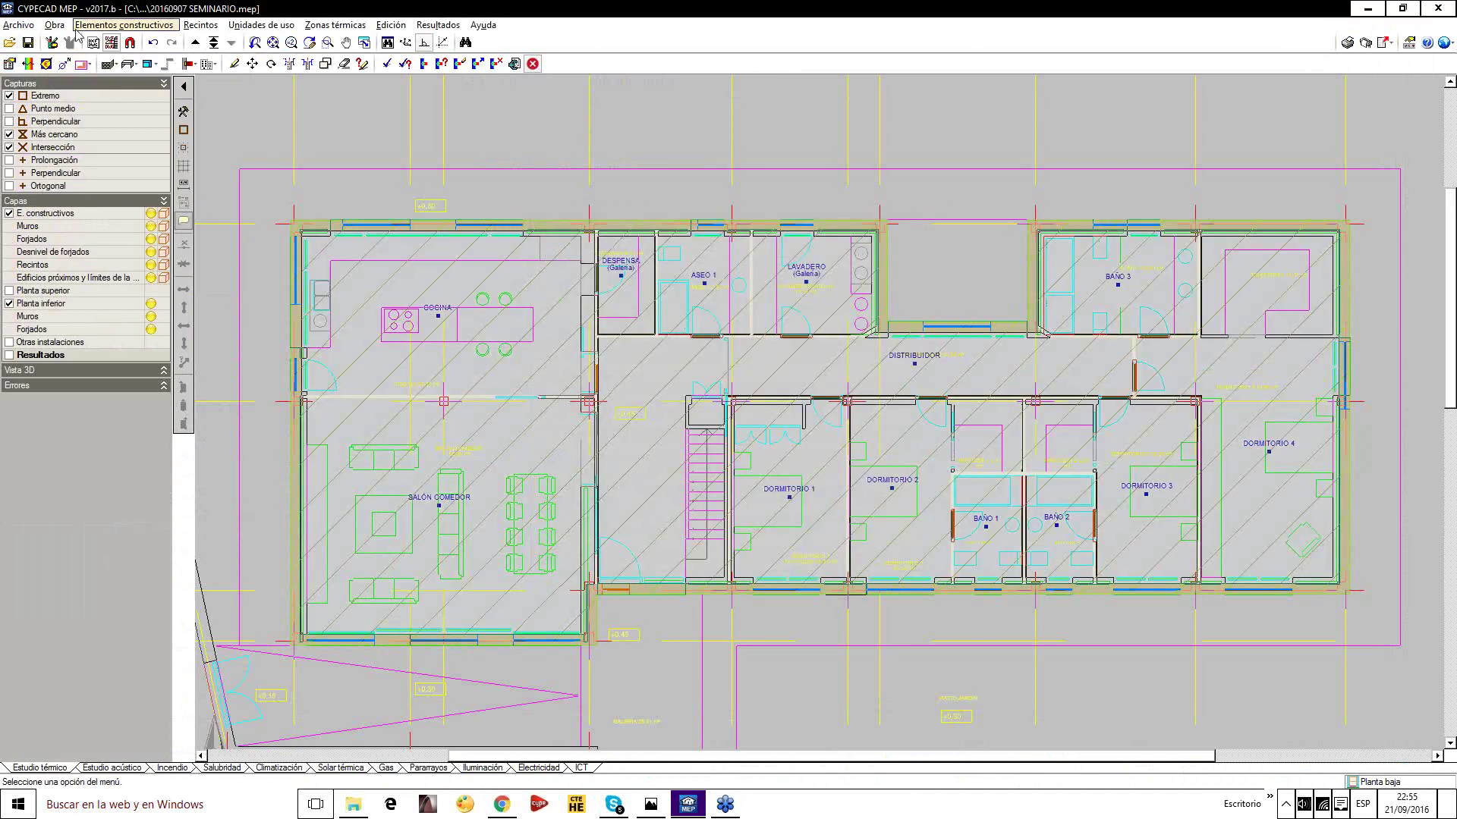
pyautogui.click(55, 25)
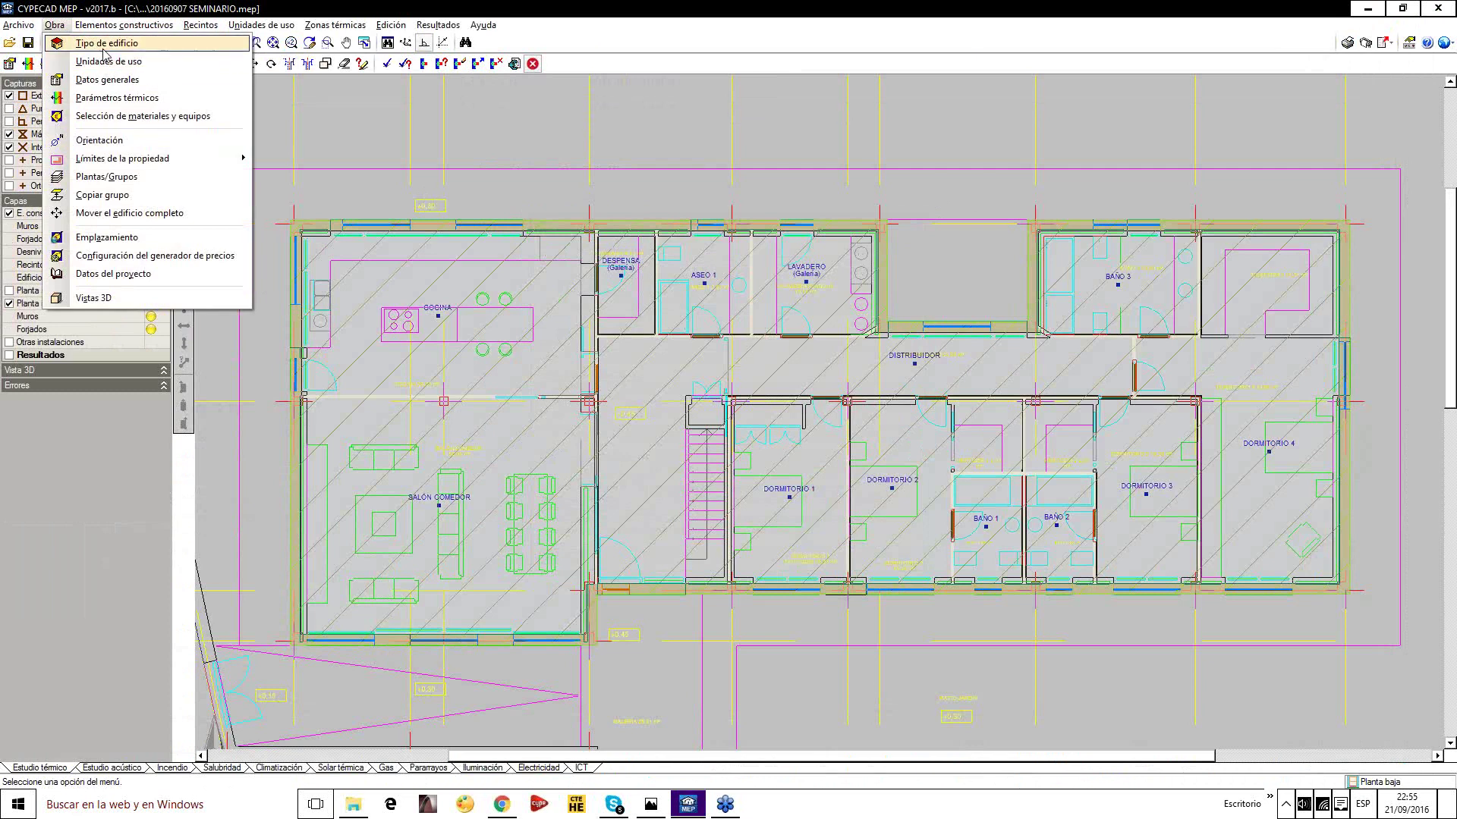
pyautogui.click(421, 140)
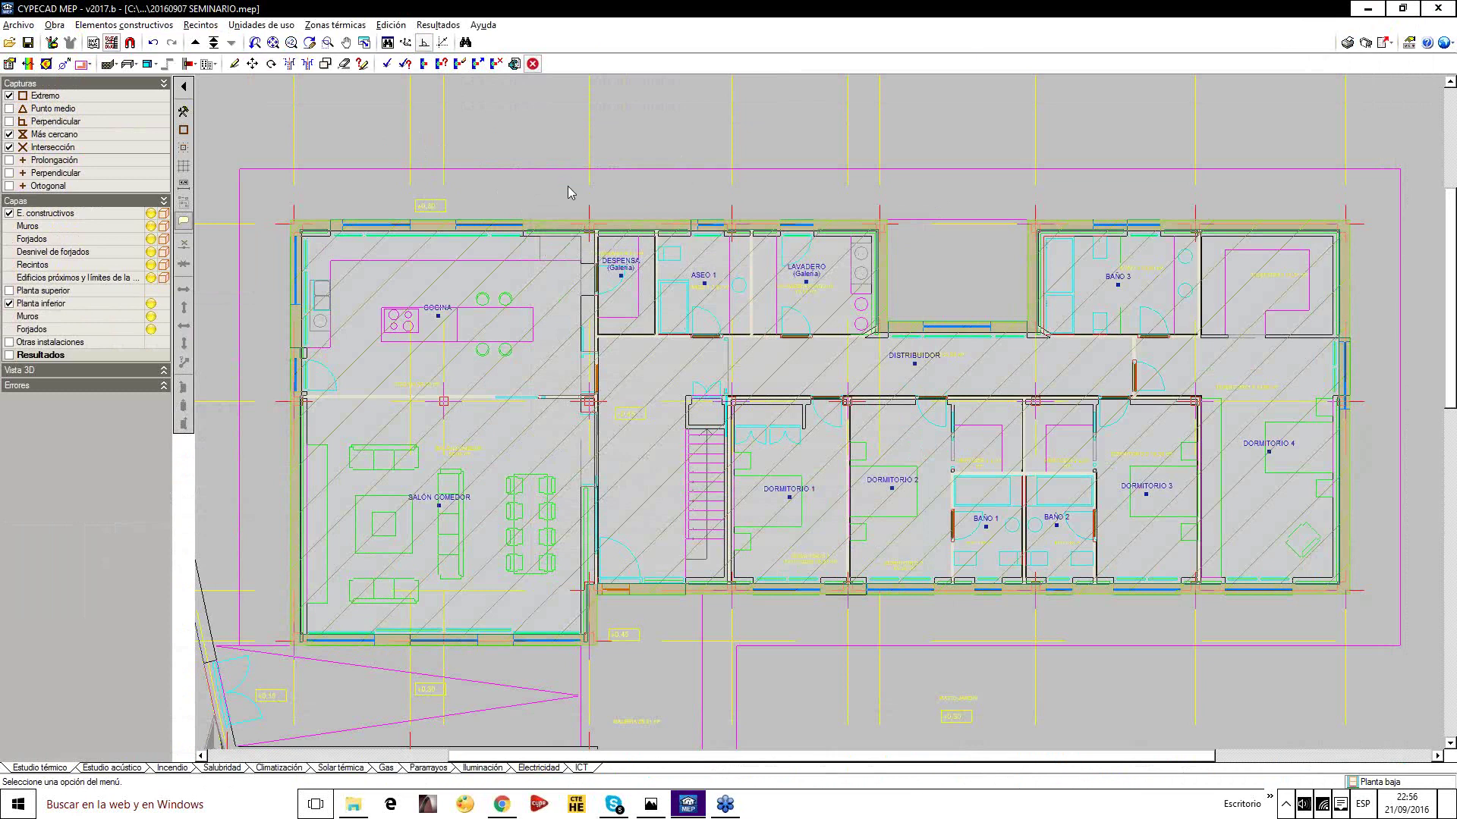
# Save the project and generate the CTE DB HE 0 energy consumption limitation report
pyautogui.click(29, 43)
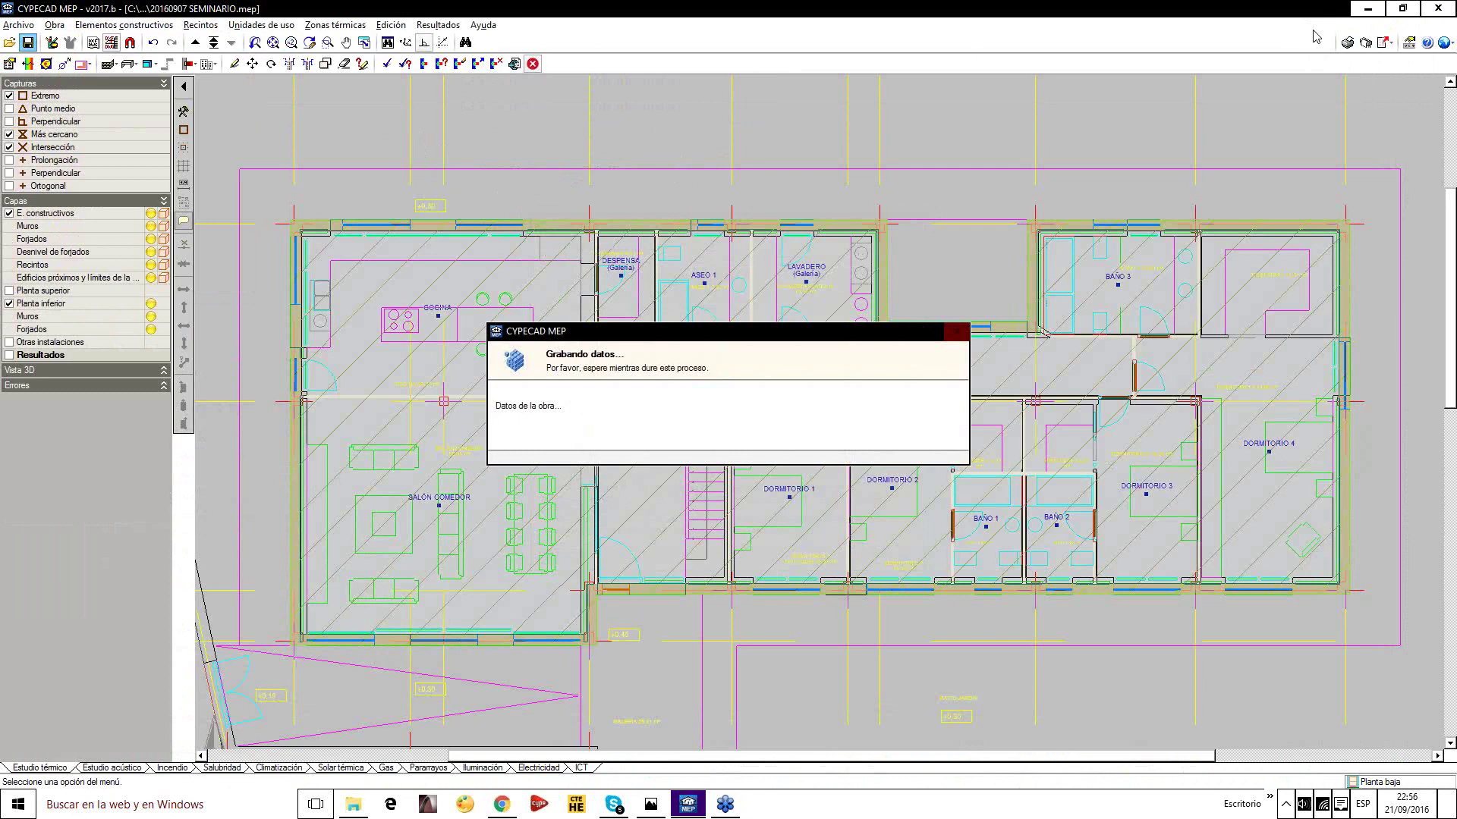
pyautogui.click(1344, 44)
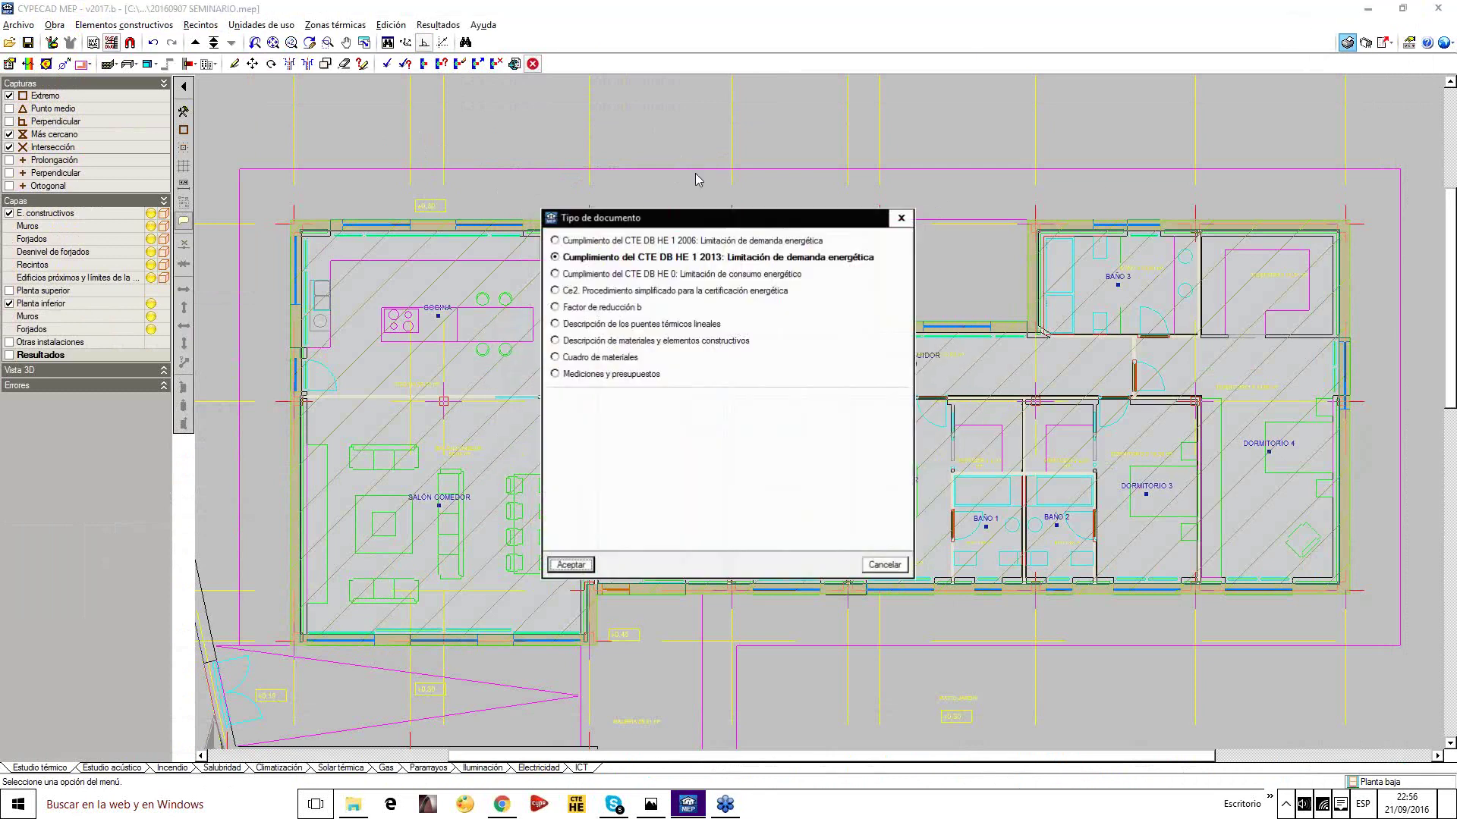
pyautogui.click(584, 566)
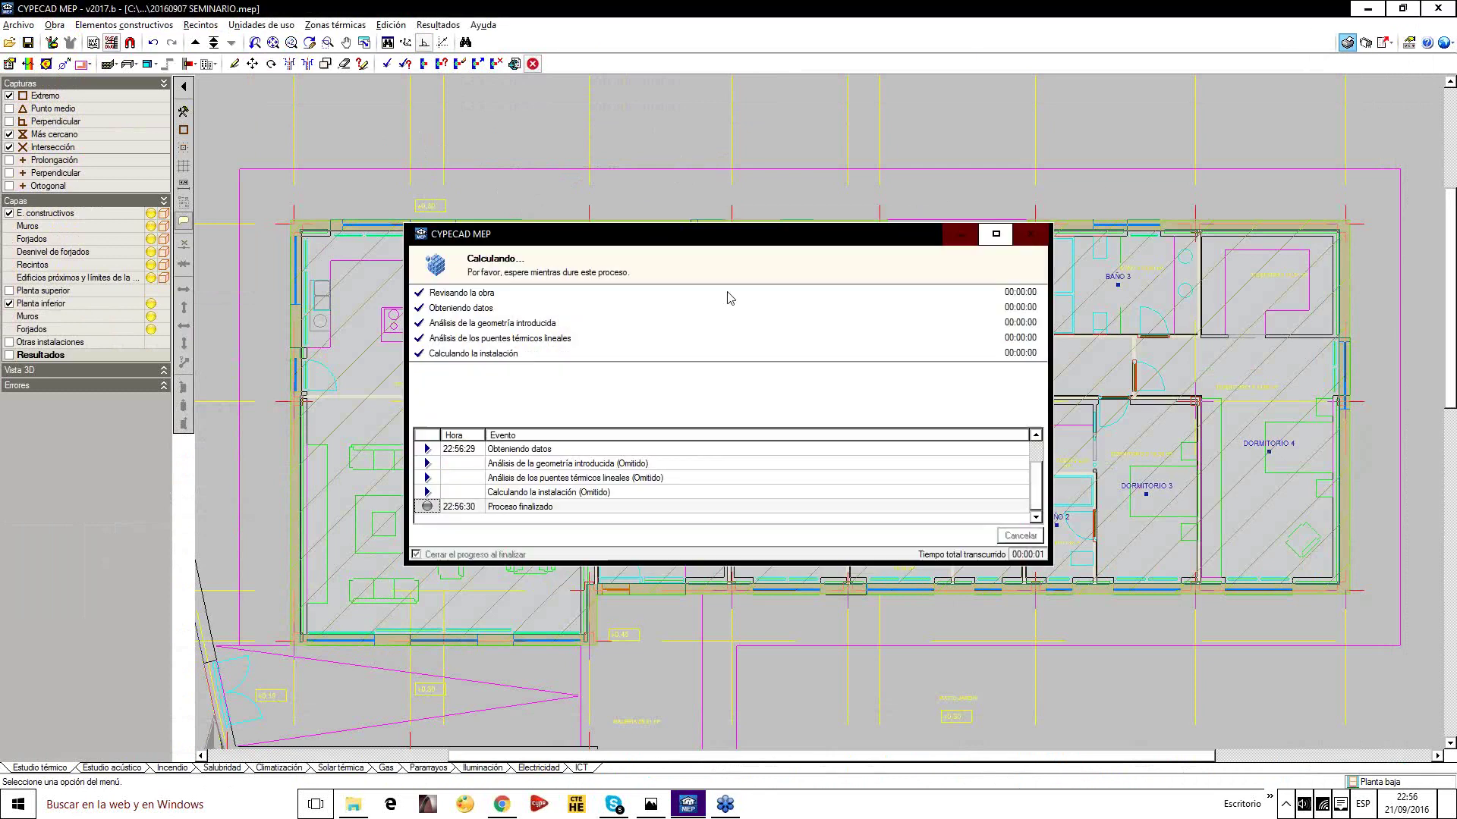
# Examine the HE 0 report's monthly energy consumption and primary energy conversion factors, and close the report and document selection
pyautogui.scroll(-15, 729, 295)
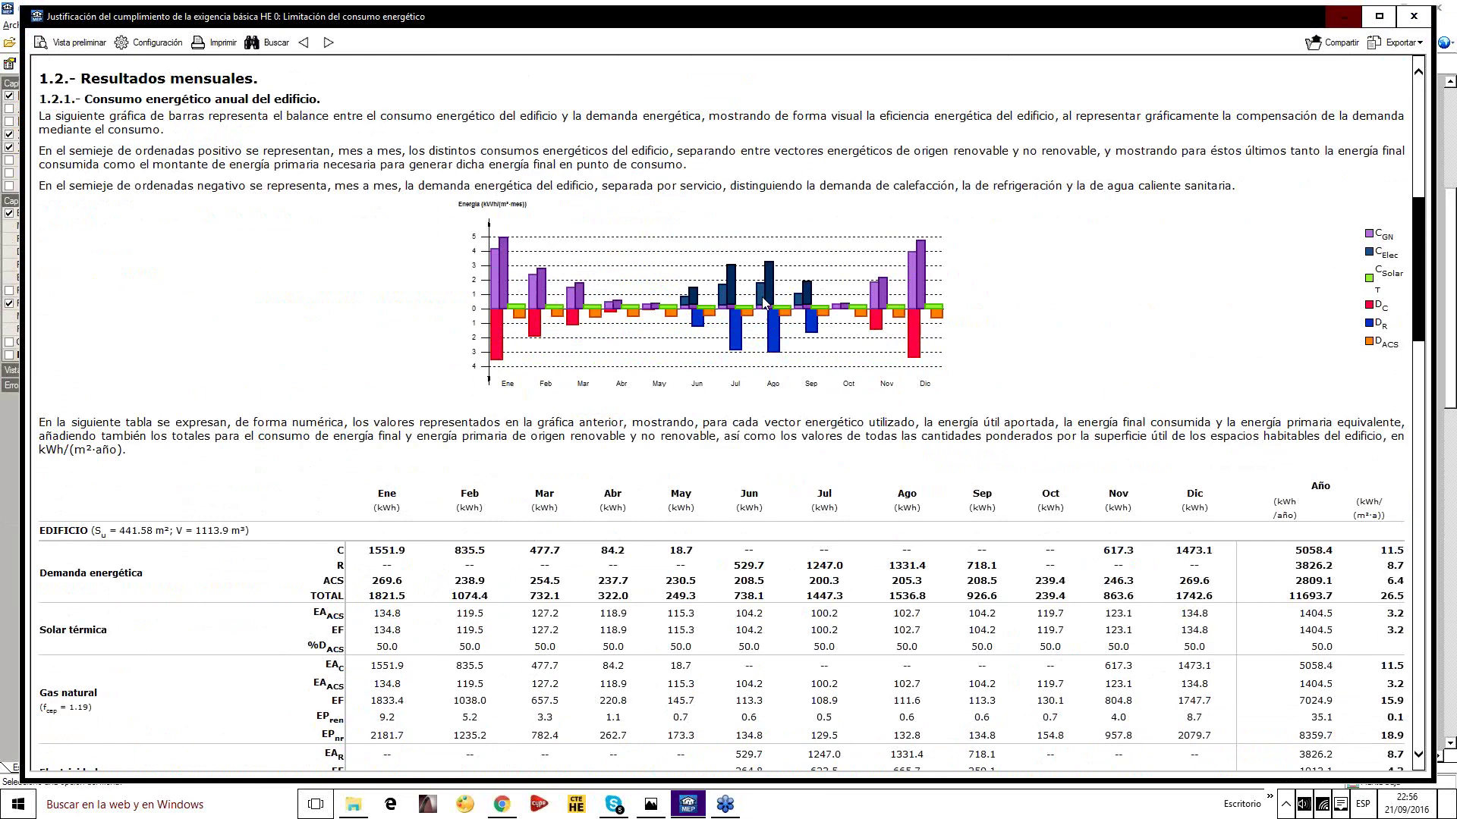
pyautogui.scroll(-12, 764, 302)
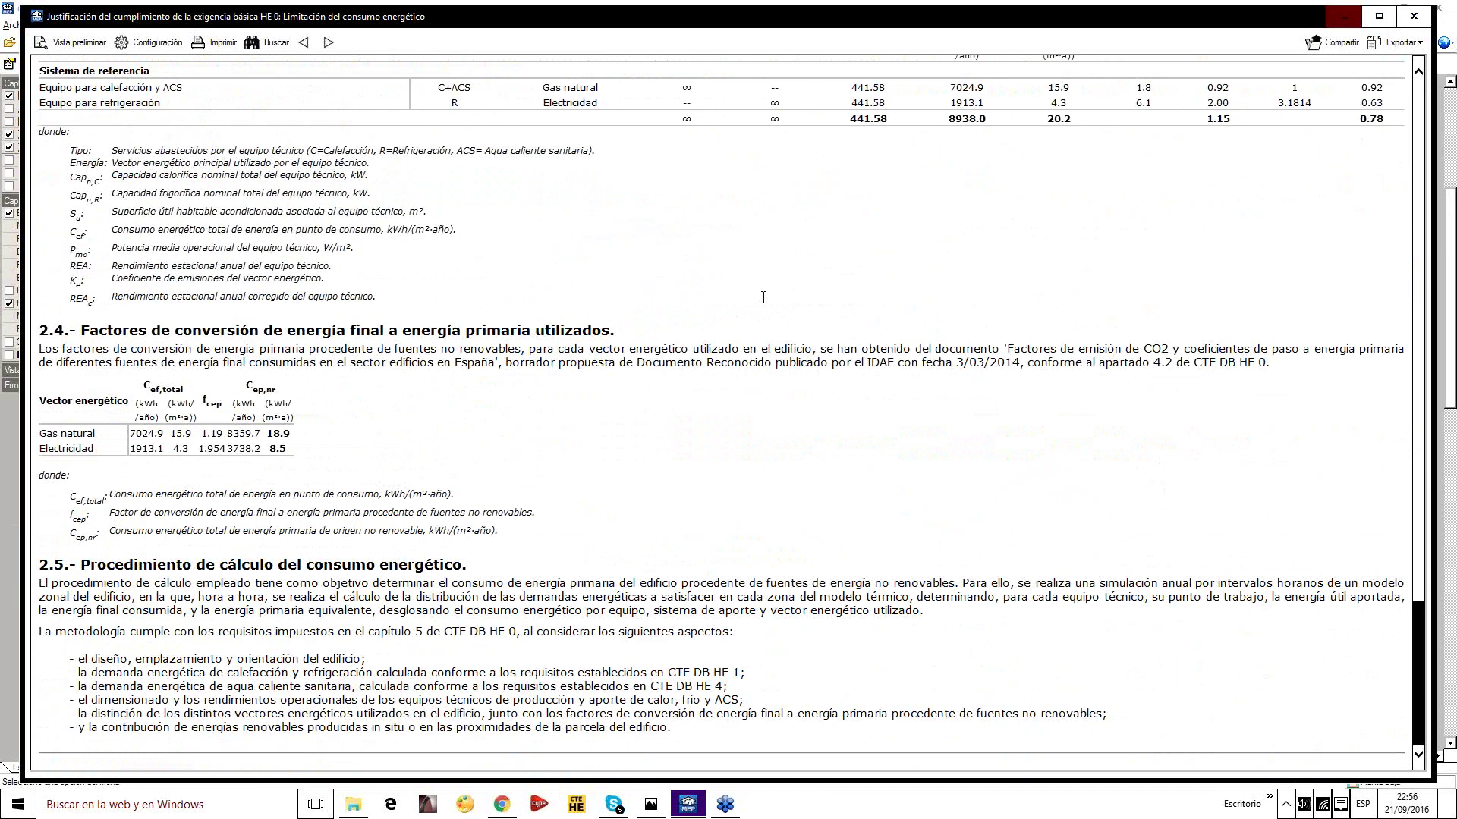
pyautogui.click(1415, 16)
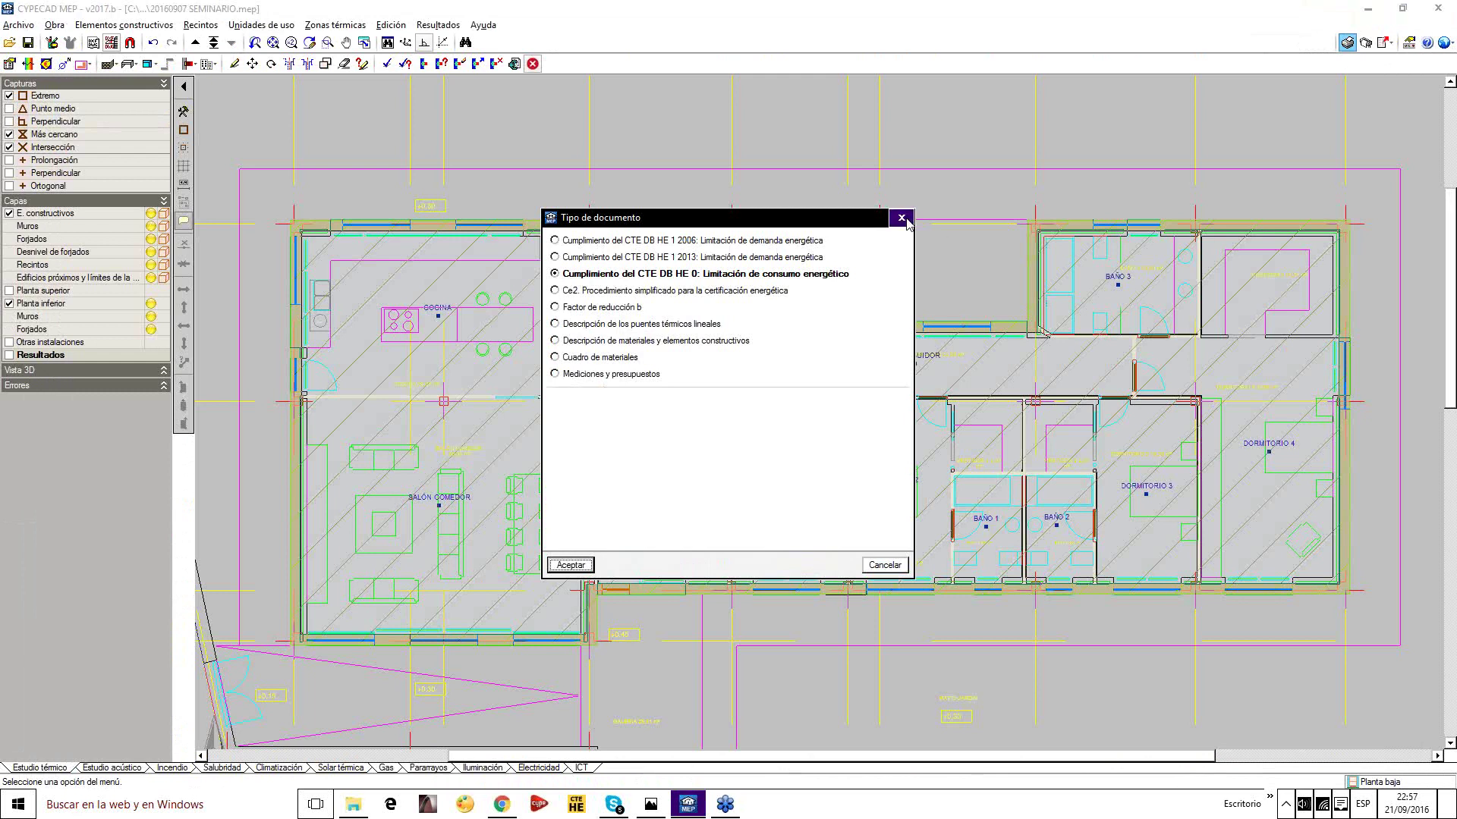
pyautogui.click(902, 218)
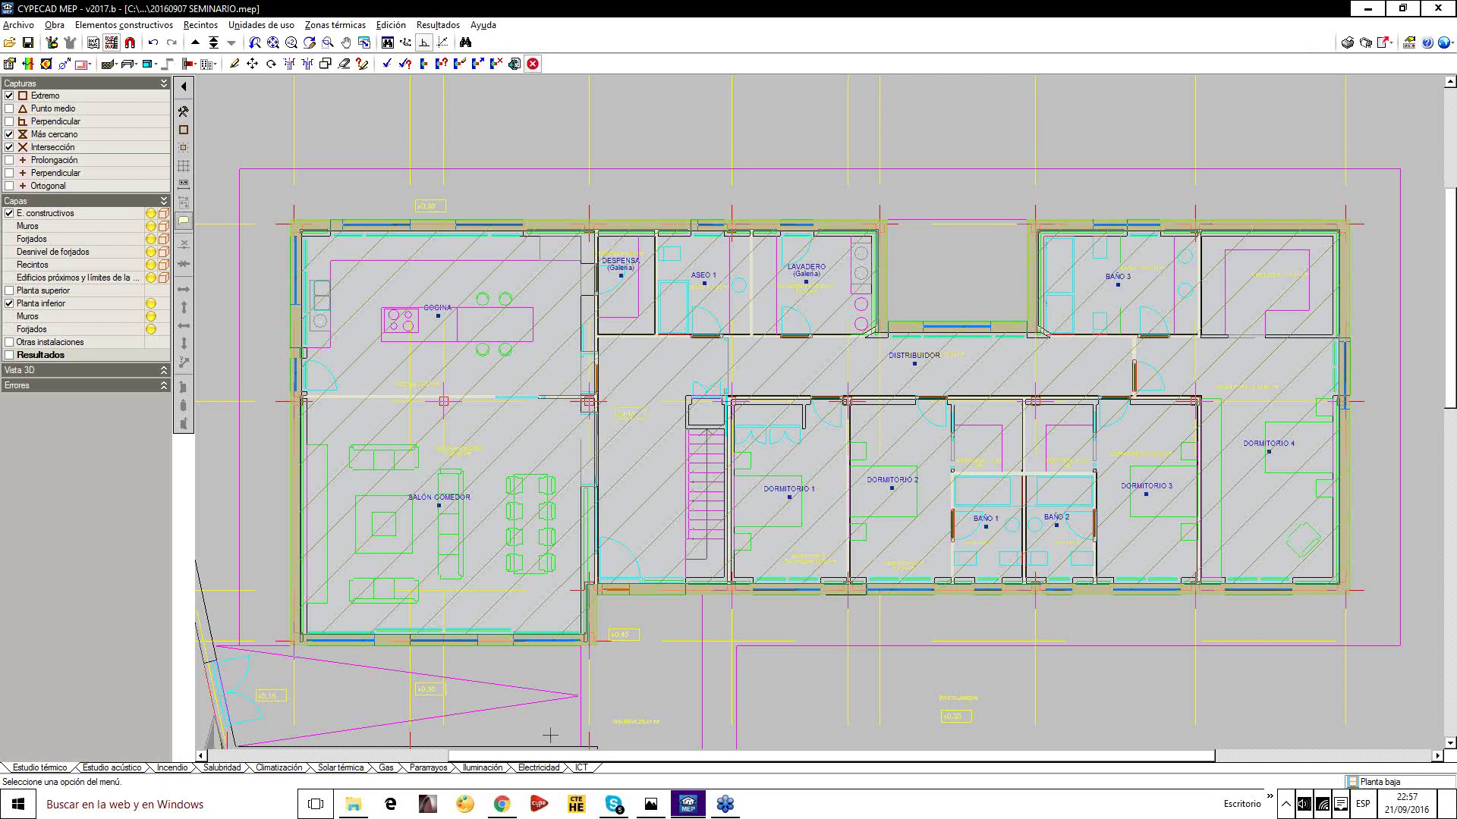
# Switch to Chrome, search the web for "zhender" in a new tab and open the Zehnder Group Ibérica website
pyautogui.click(512, 809)
pyautogui.click(317, 11)
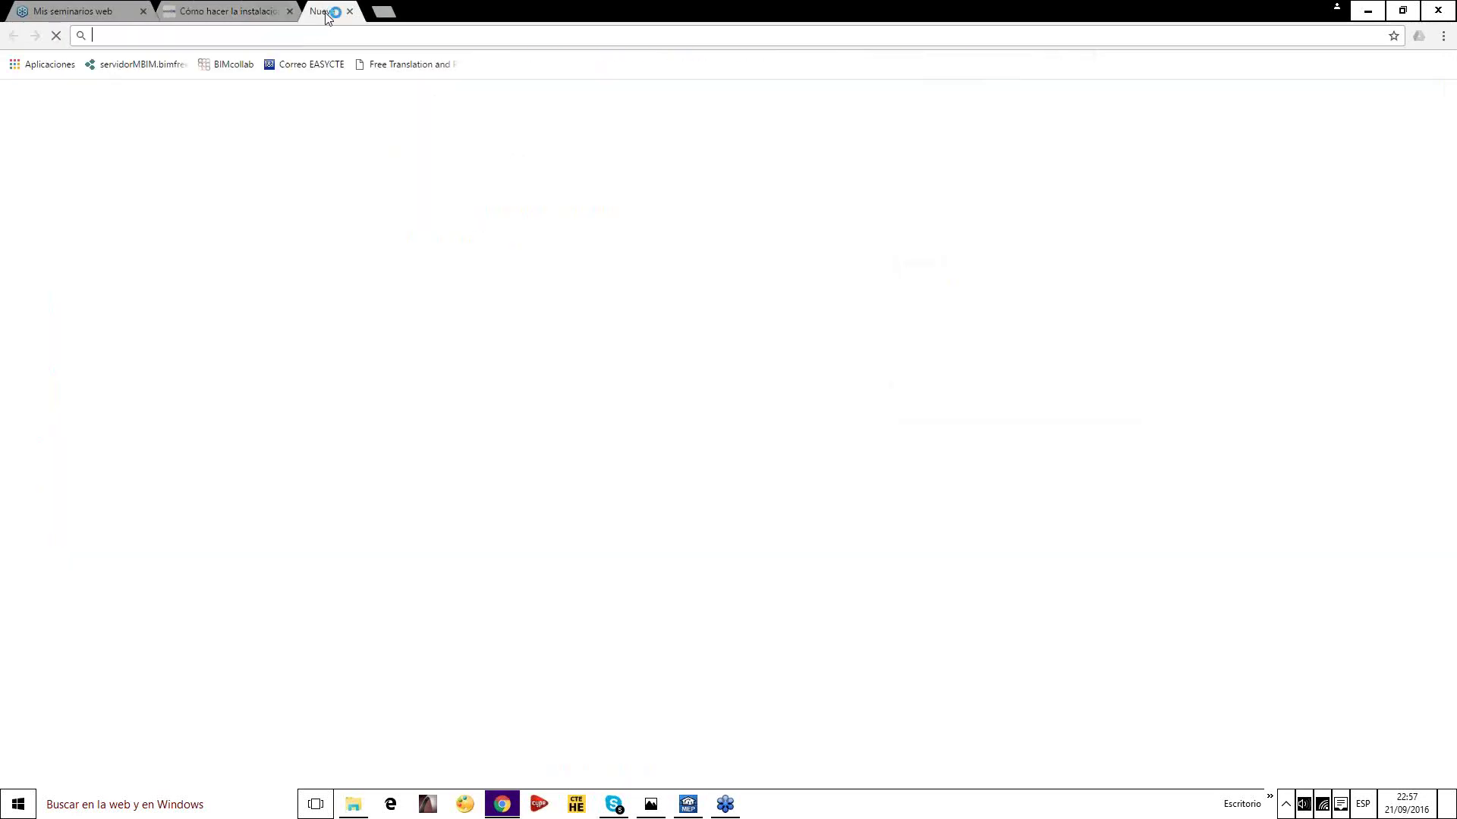
pyautogui.write('zhender')
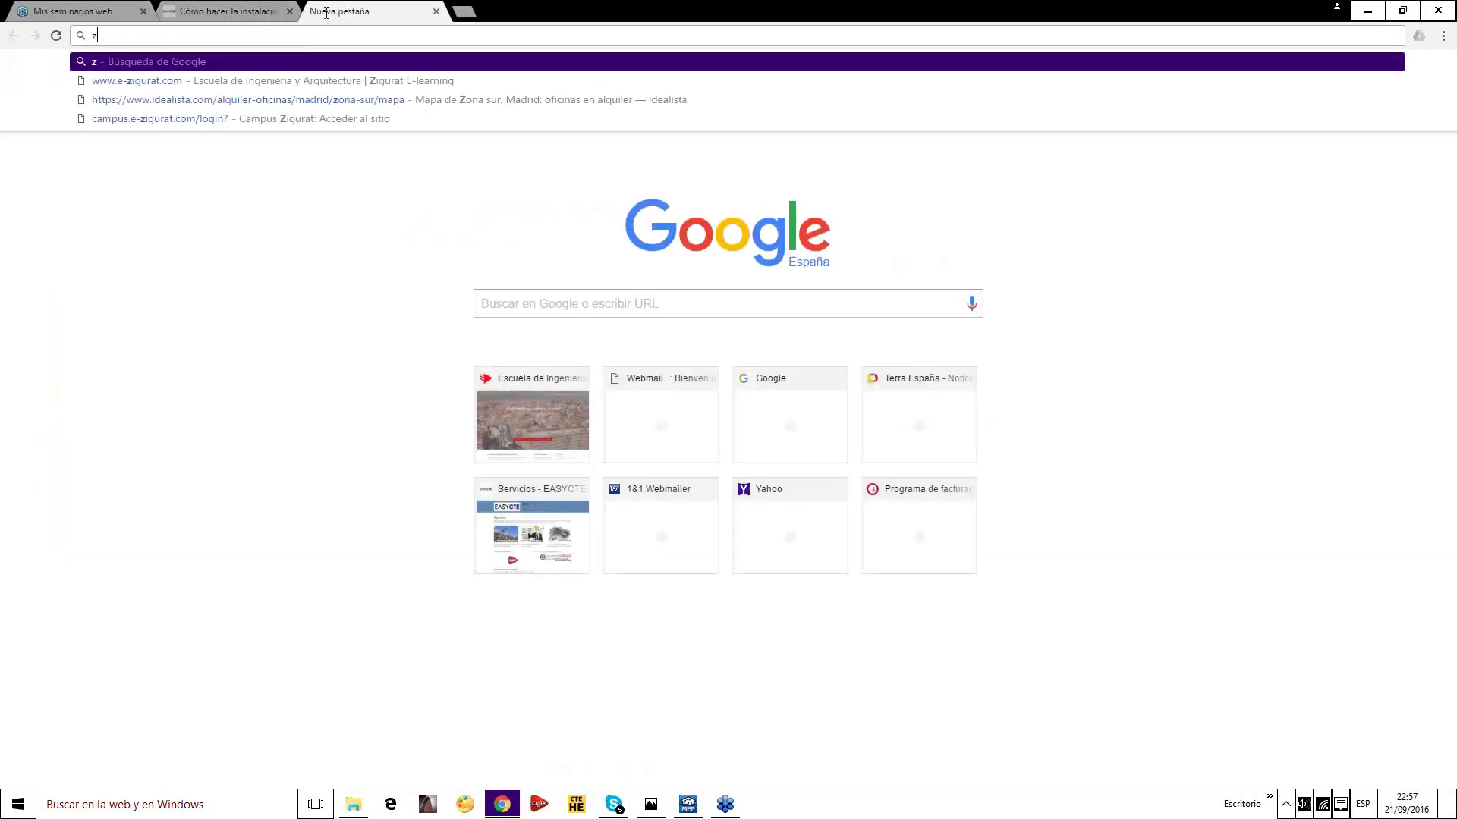
pyautogui.press('Return')
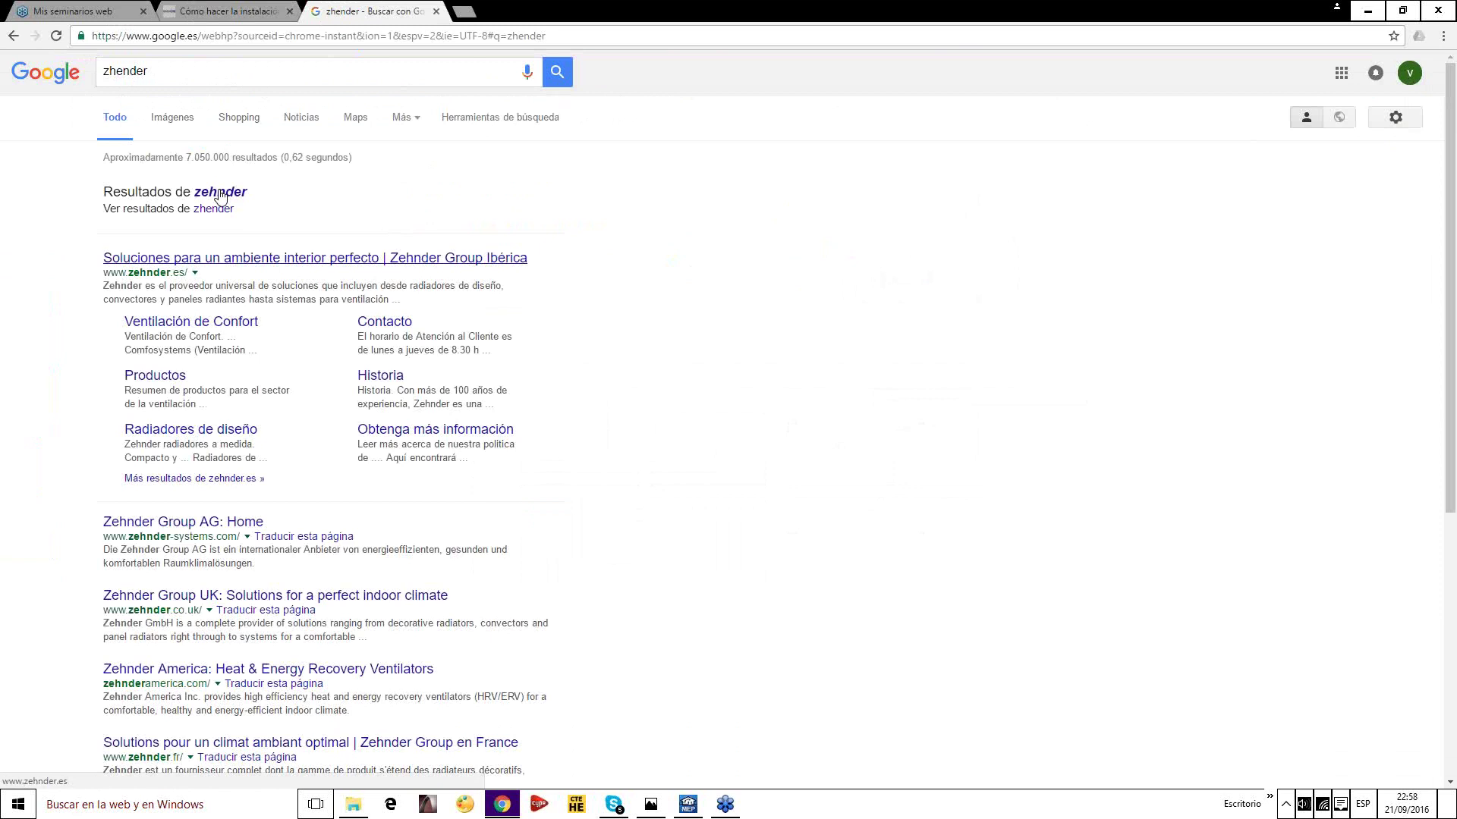
pyautogui.click(228, 258)
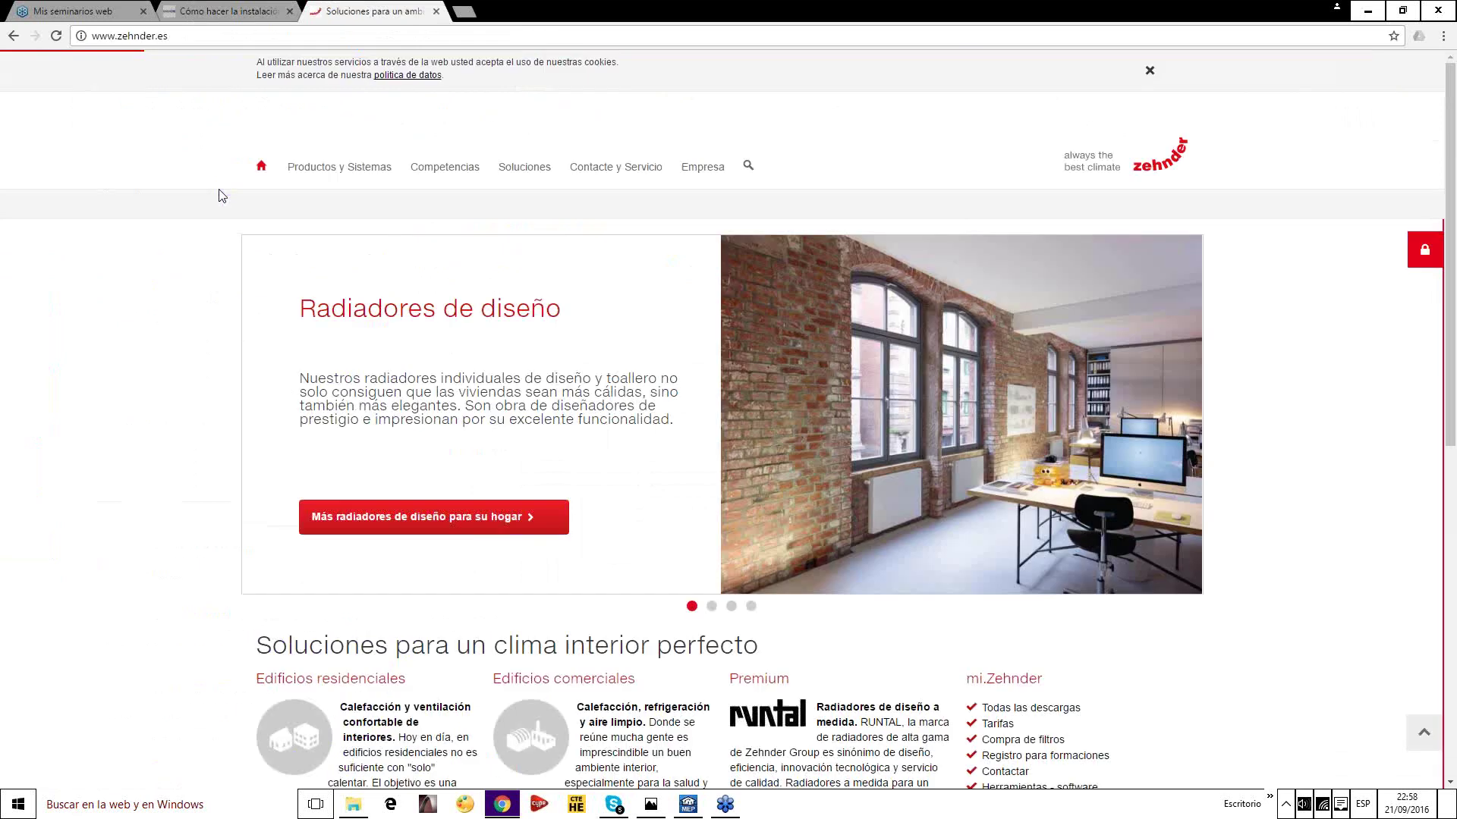
# Open Zehnder's solutions for residential buildings and examine the heat recovery percentage of the combined heating and ventilation systems
pyautogui.click(524, 167)
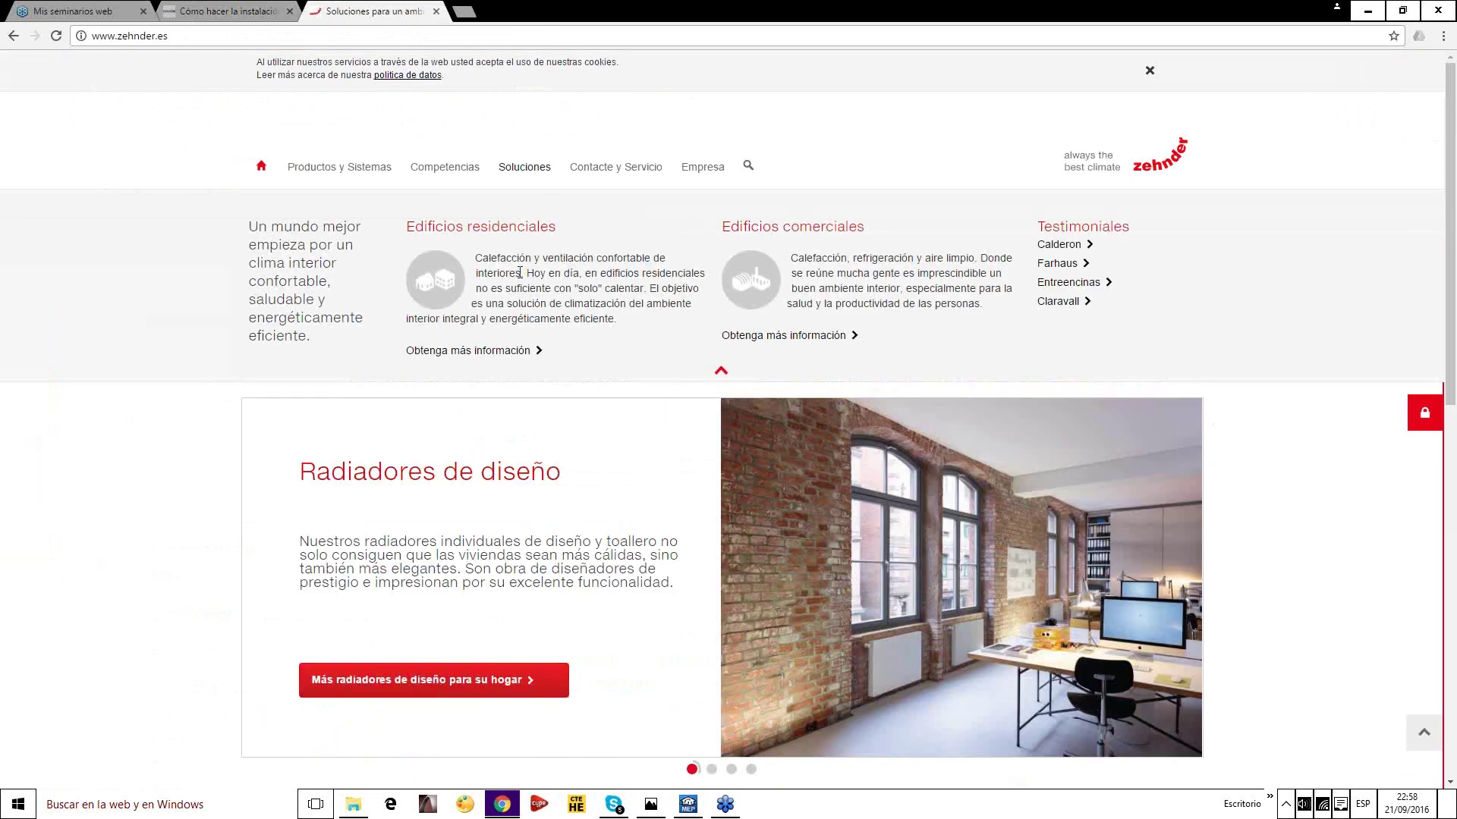
pyautogui.click(504, 353)
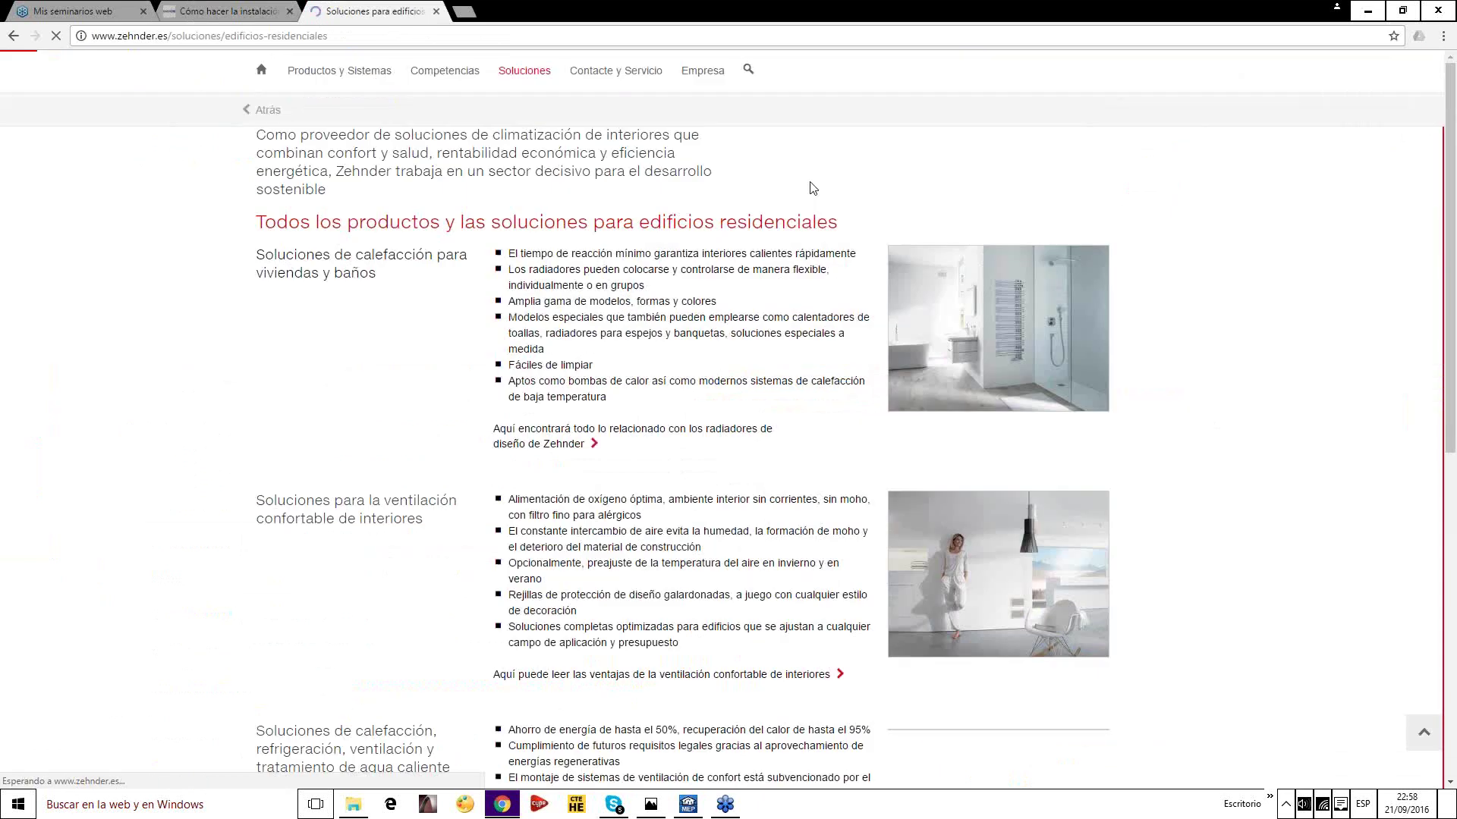
pyautogui.scroll(-5, 810, 186)
pyautogui.scroll(-2, 813, 187)
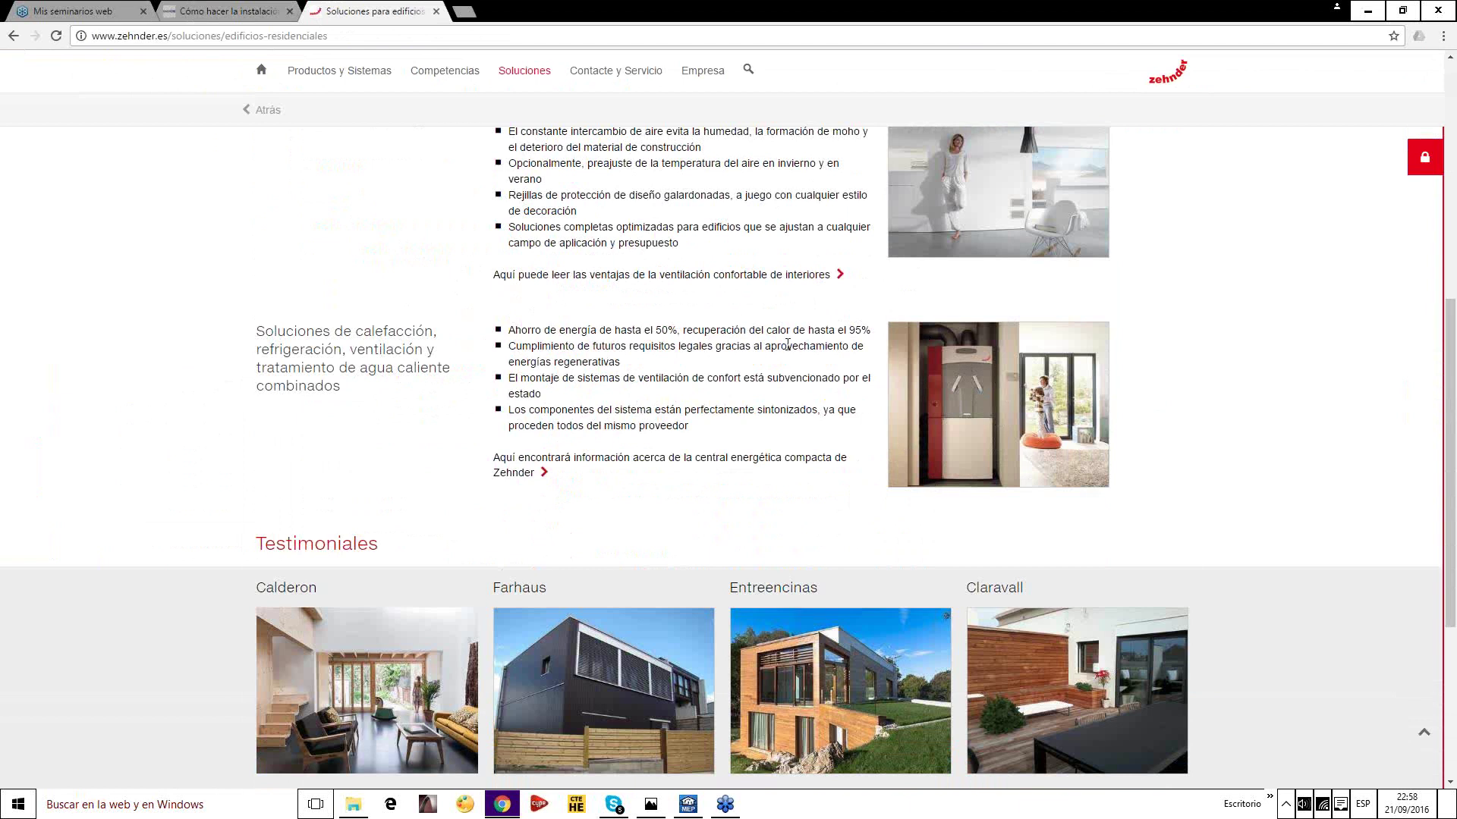
pyautogui.moveTo(820, 330); pyautogui.dragTo(875, 330)
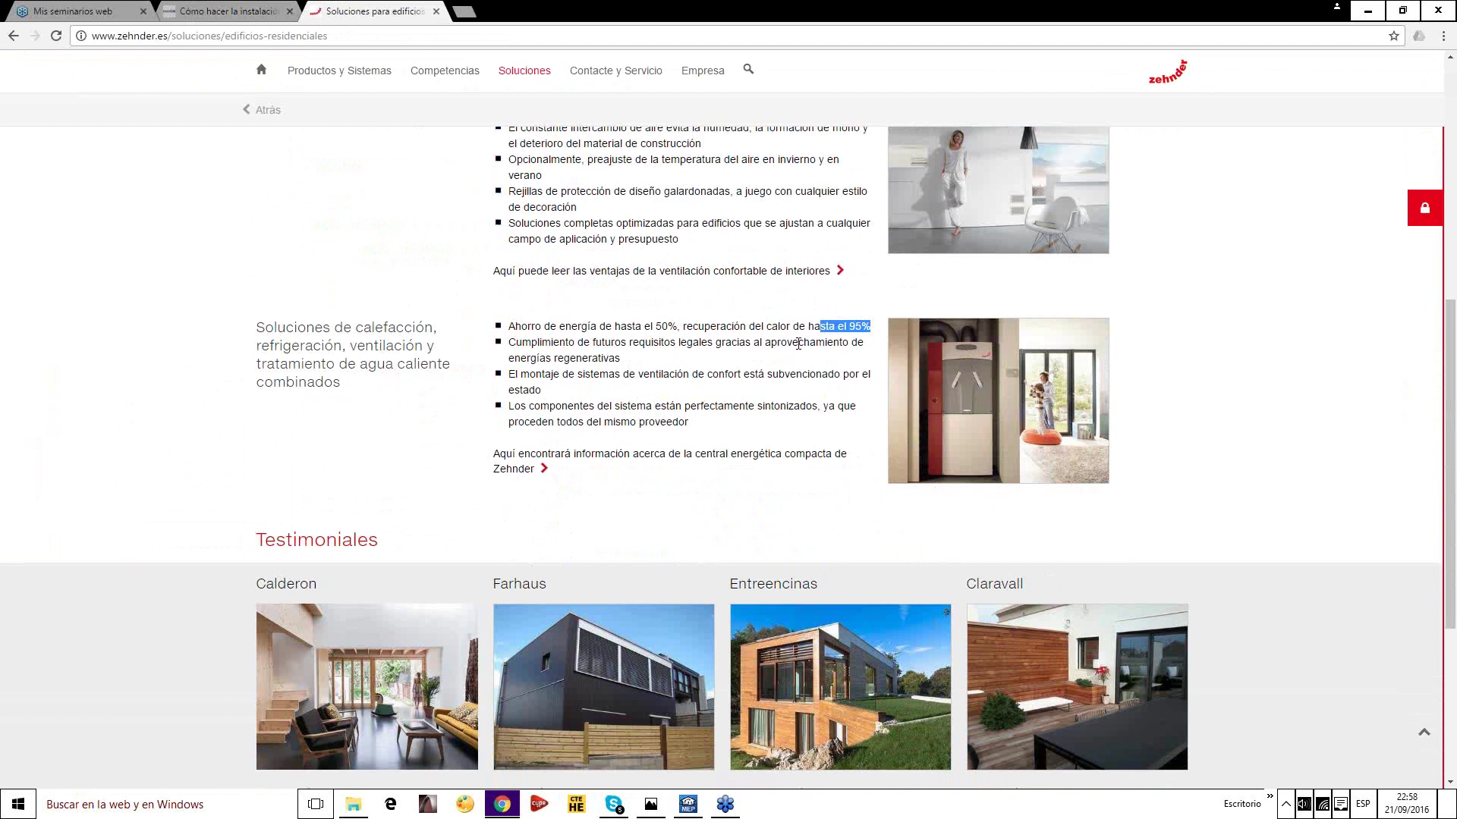
pyautogui.scroll(-4, 732, 353)
pyautogui.scroll(2, 733, 360)
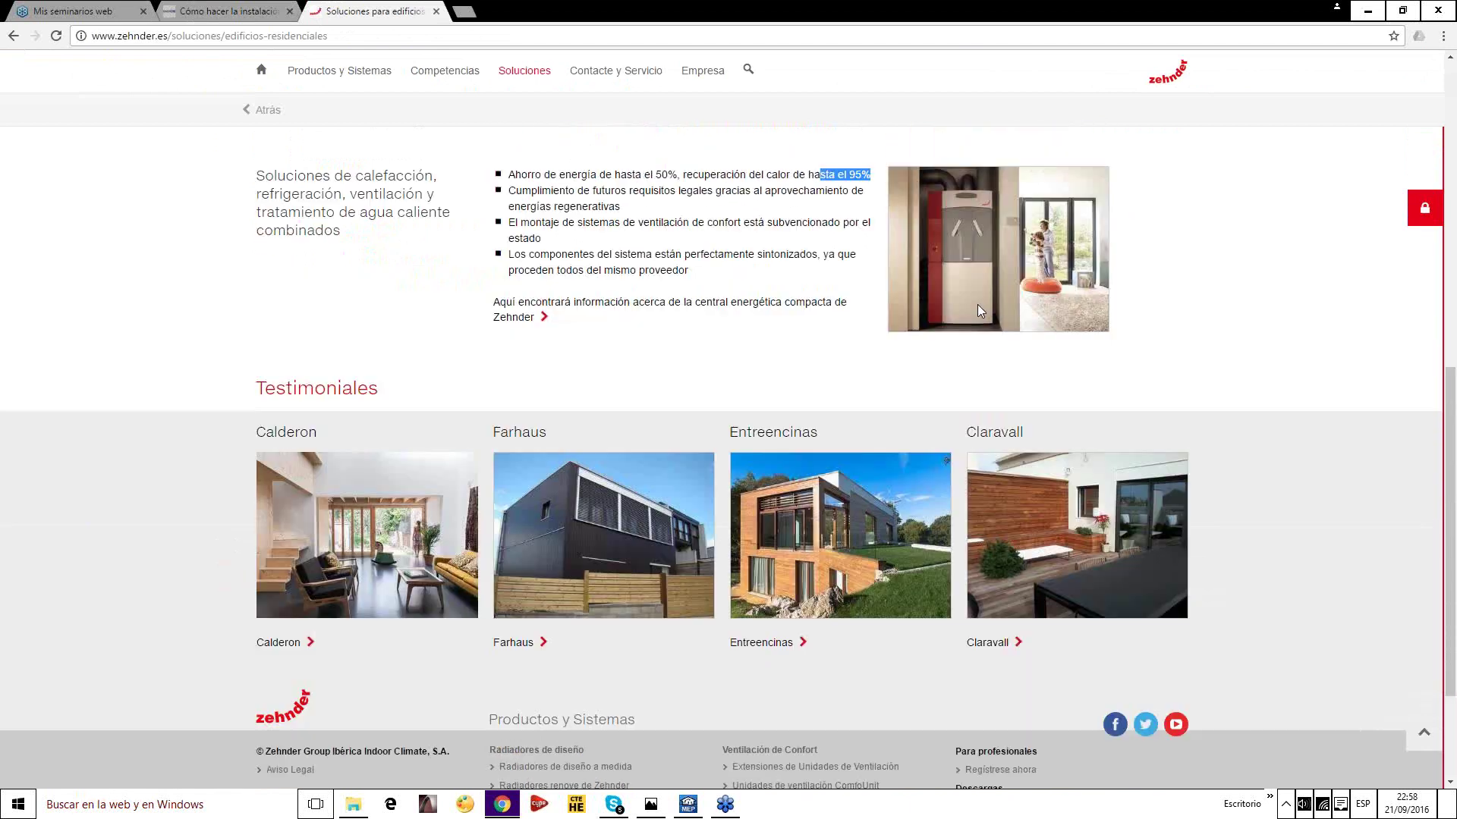
pyautogui.scroll(10, 908, 296)
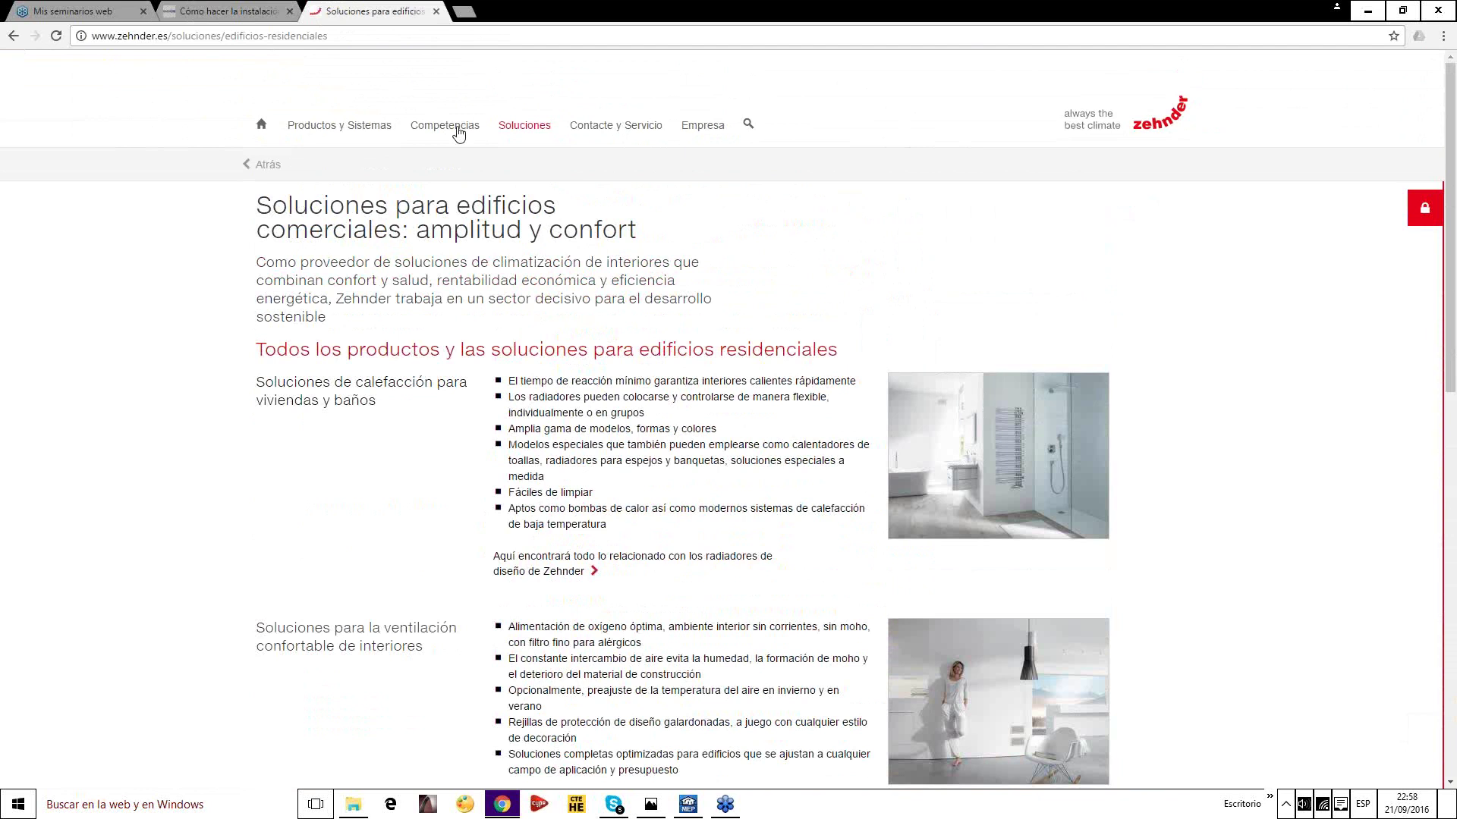
# Open Zehnder's comfort ventilation products and go to the Comfosystems information page for single-family homes
pyautogui.click(523, 129)
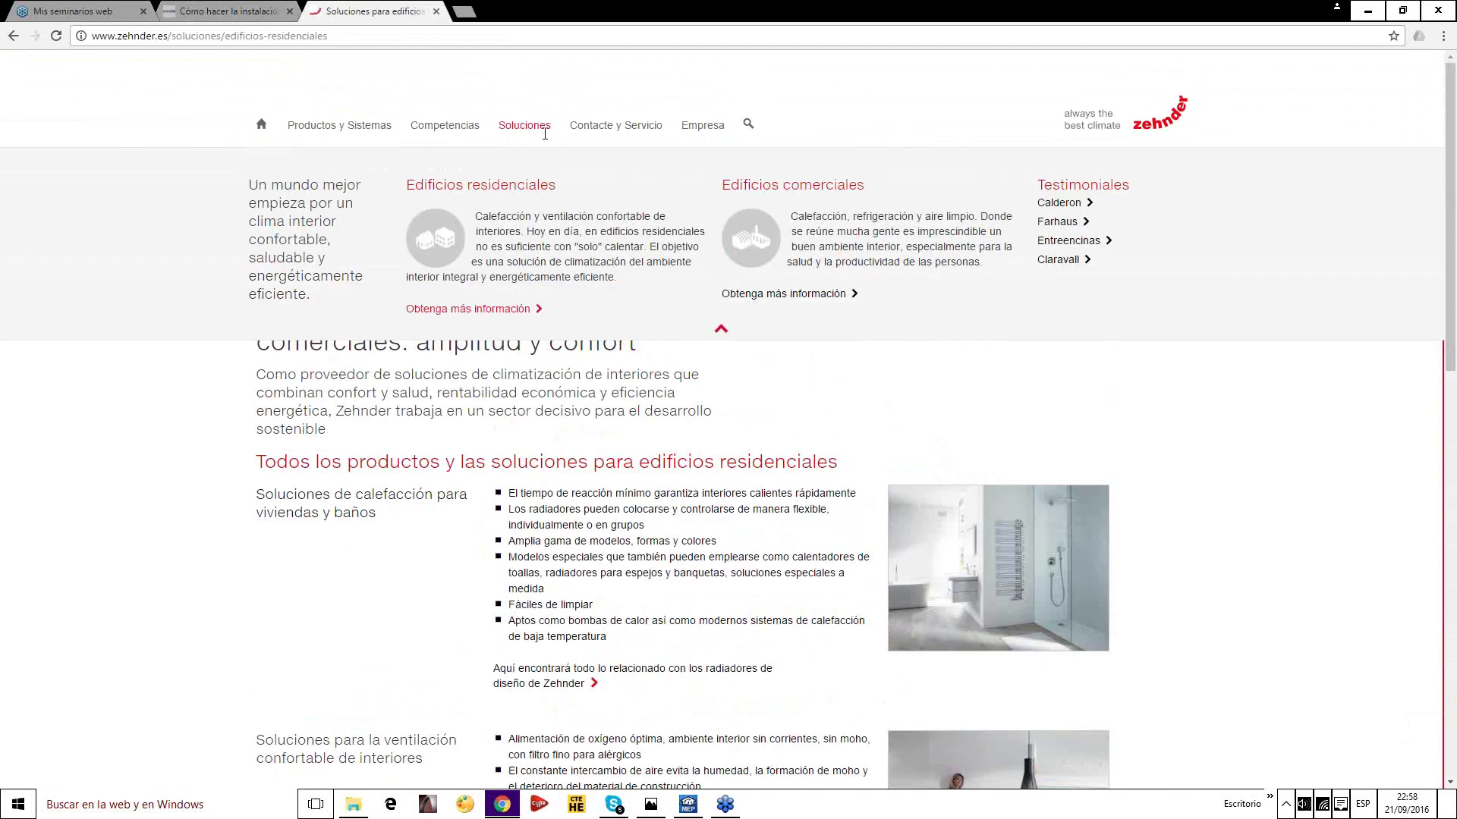
pyautogui.click(364, 129)
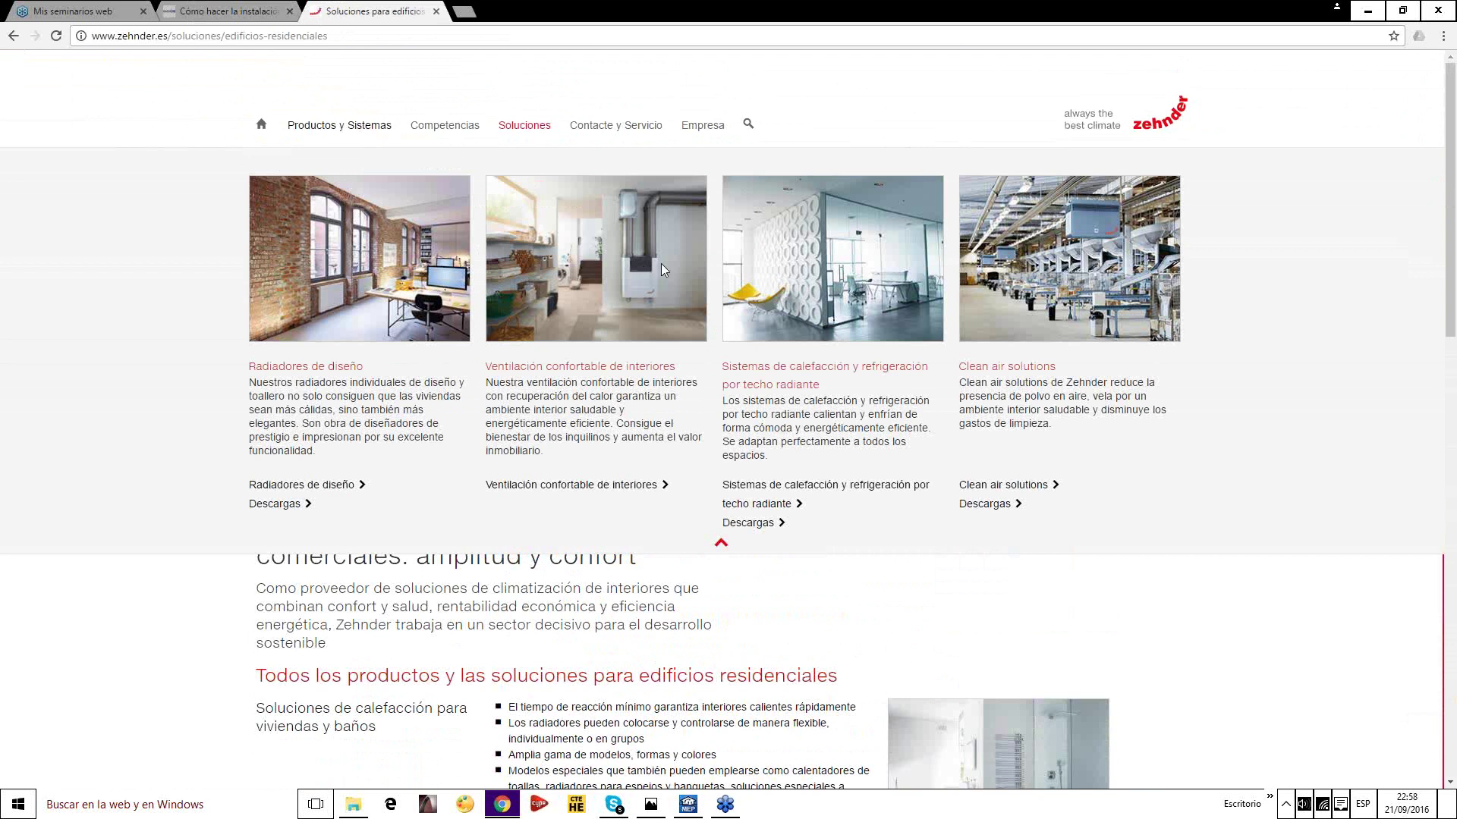
pyautogui.click(644, 485)
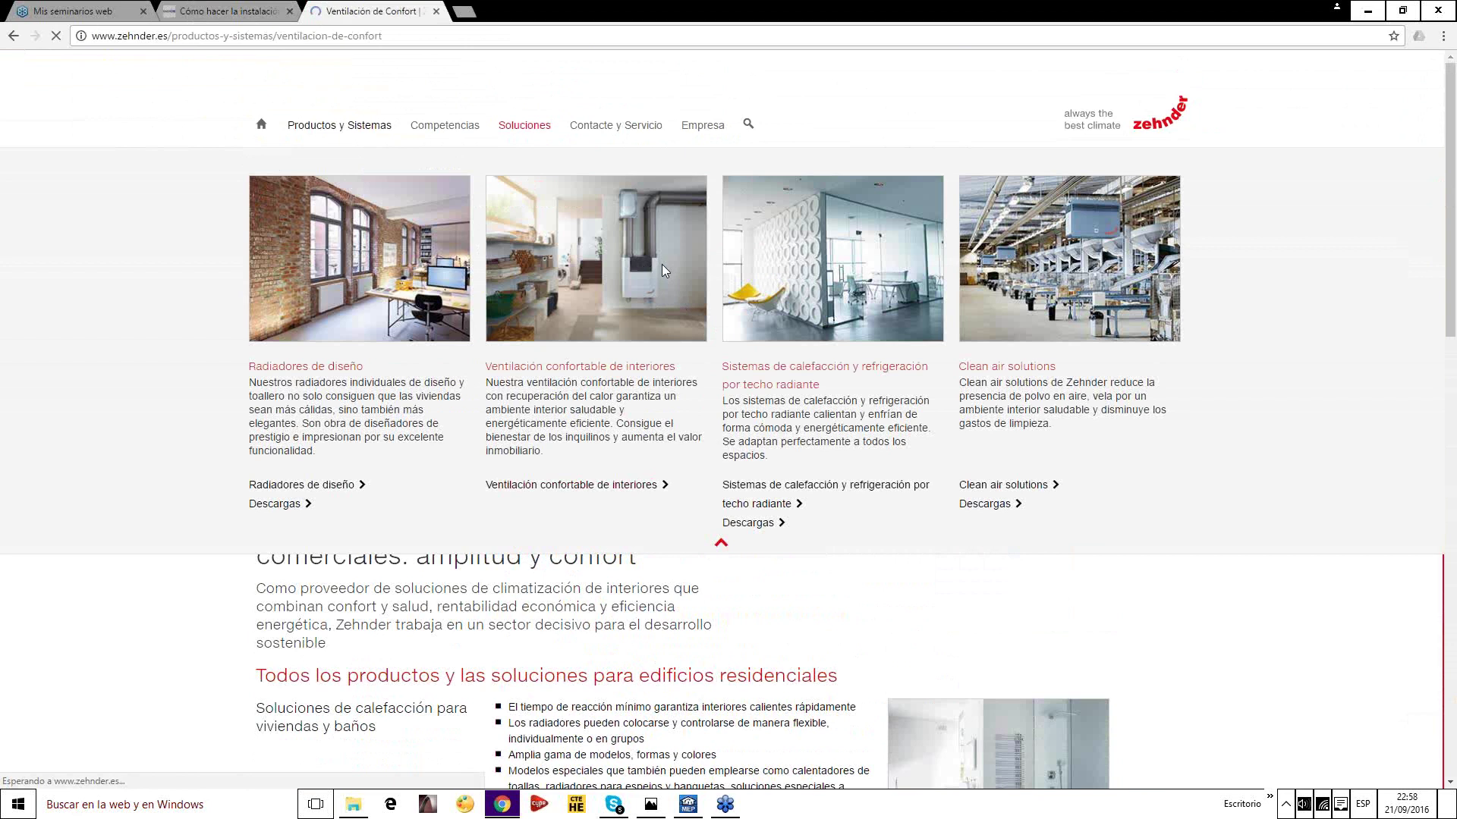
pyautogui.scroll(-4, 660, 272)
pyautogui.scroll(-10, 660, 271)
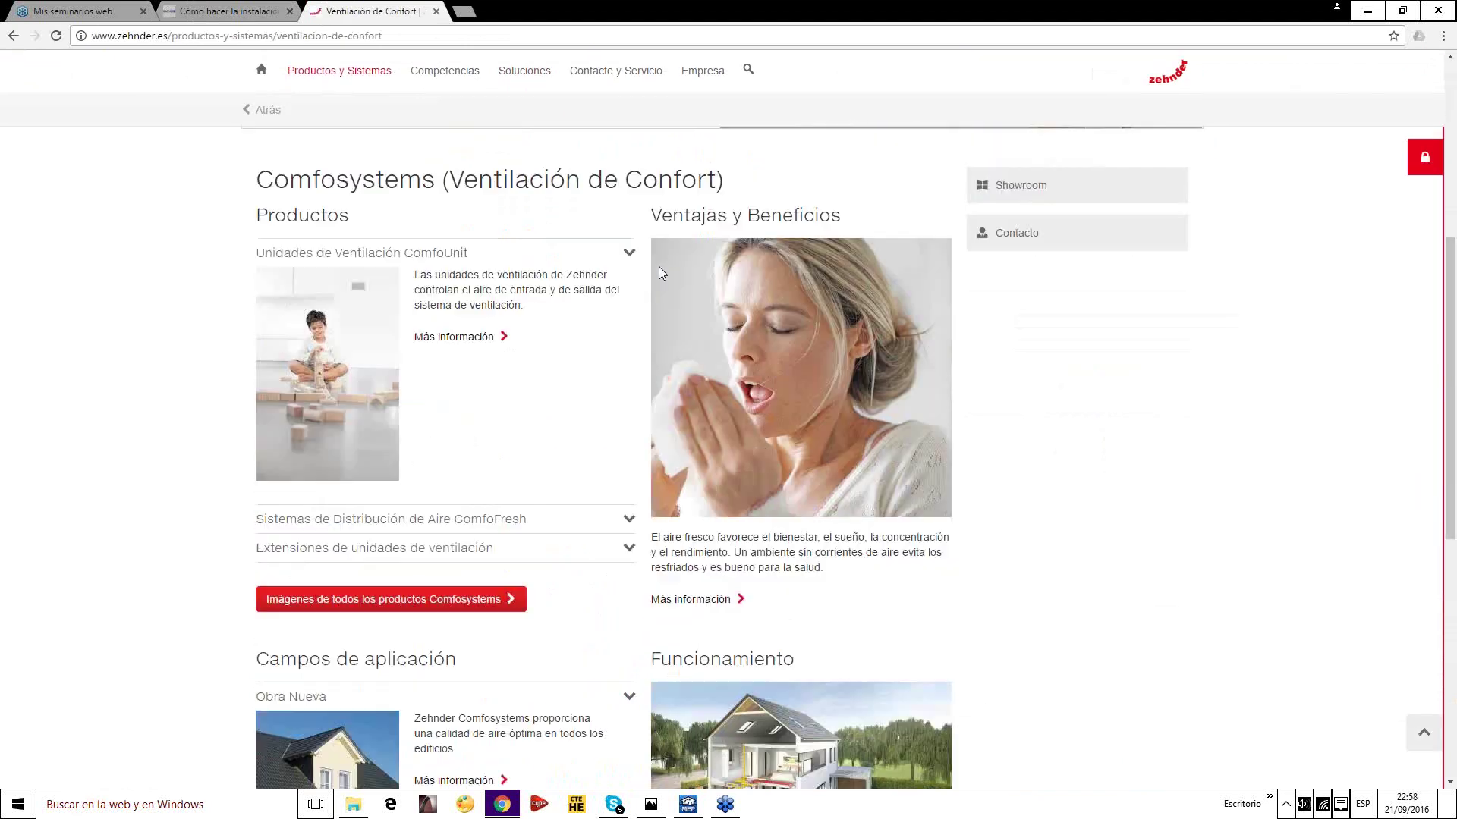
pyautogui.scroll(1, 436, 318)
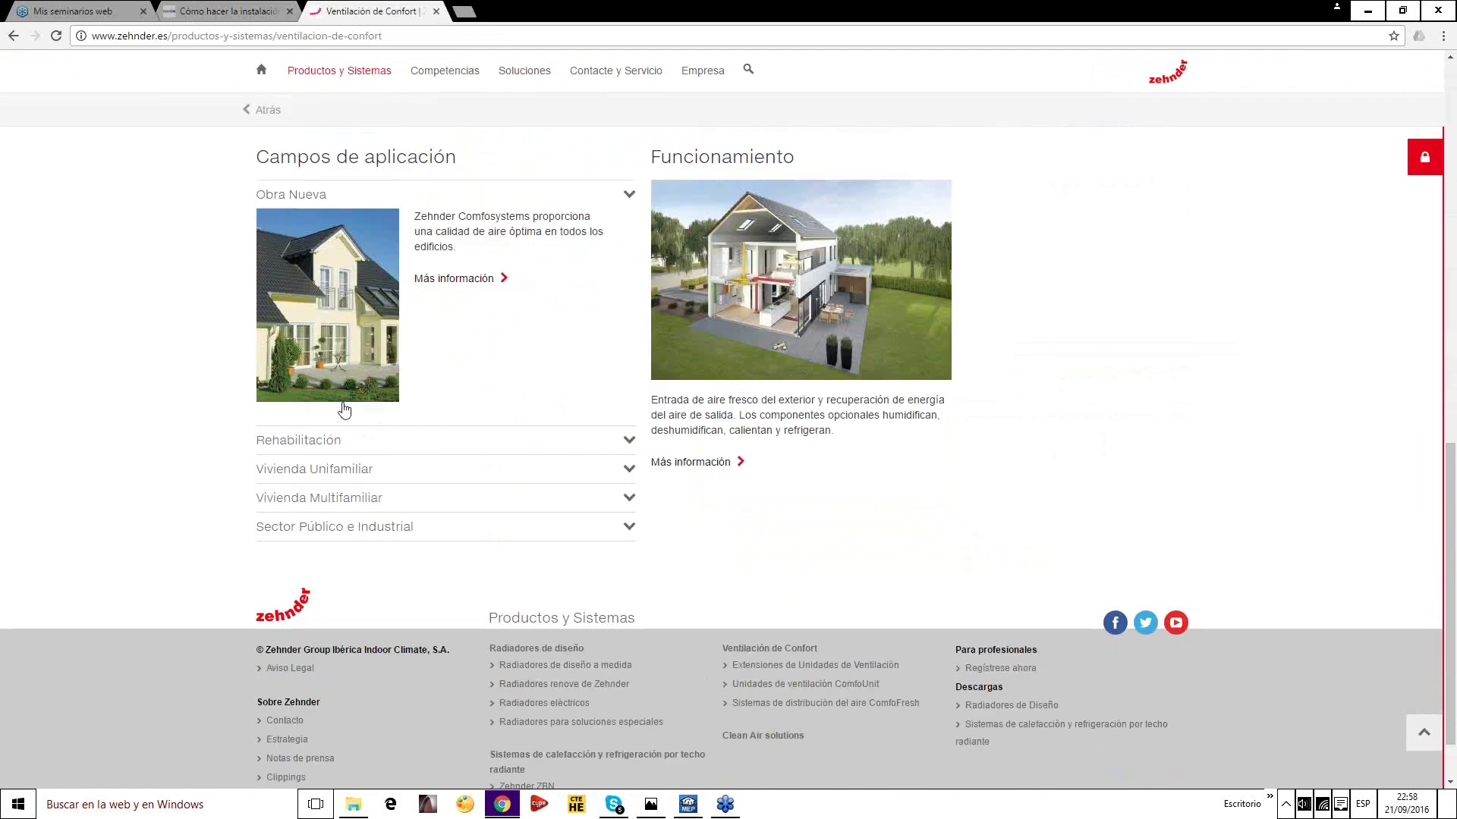
pyautogui.click(349, 471)
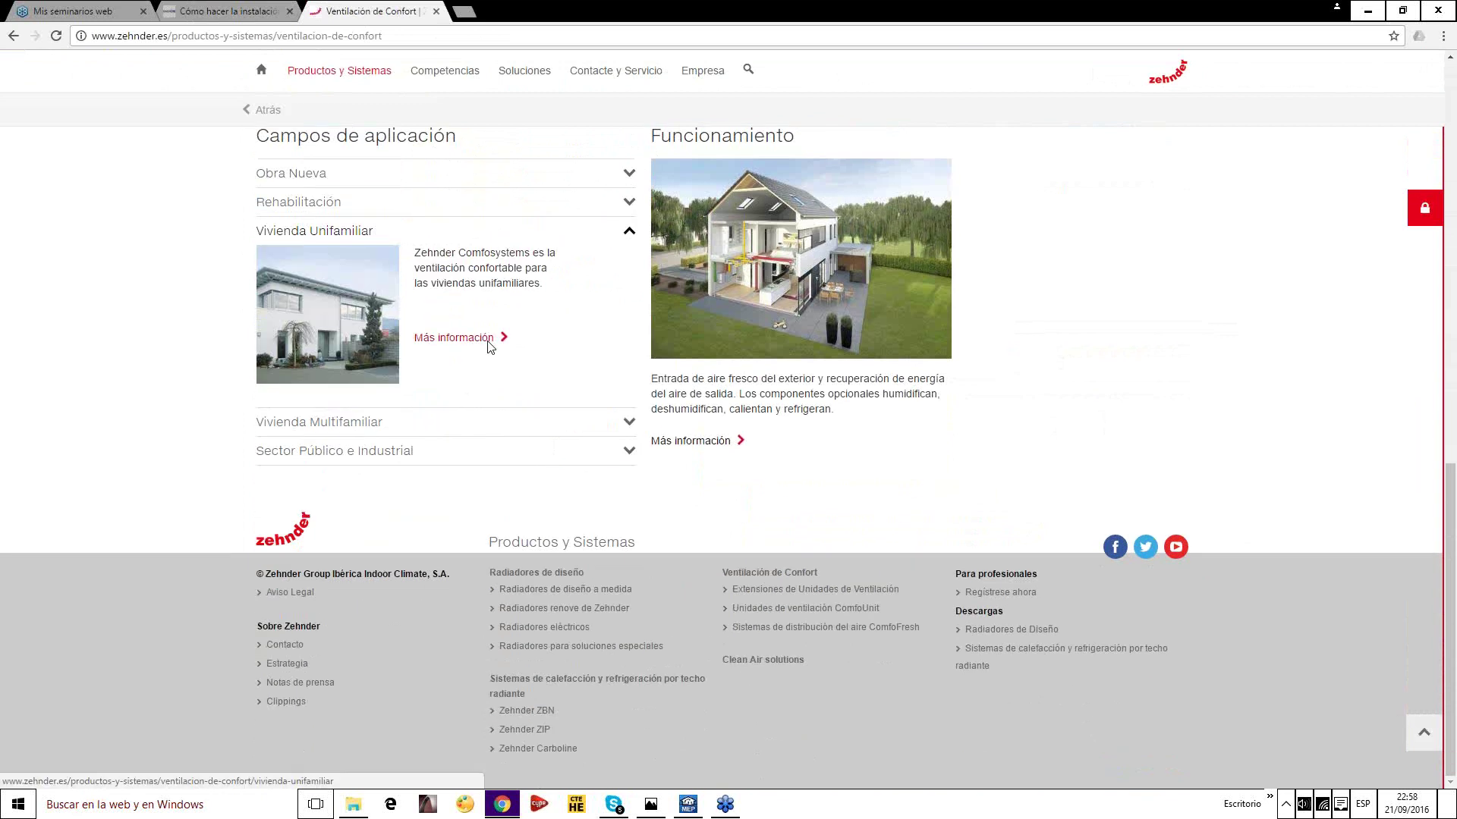
pyautogui.click(489, 339)
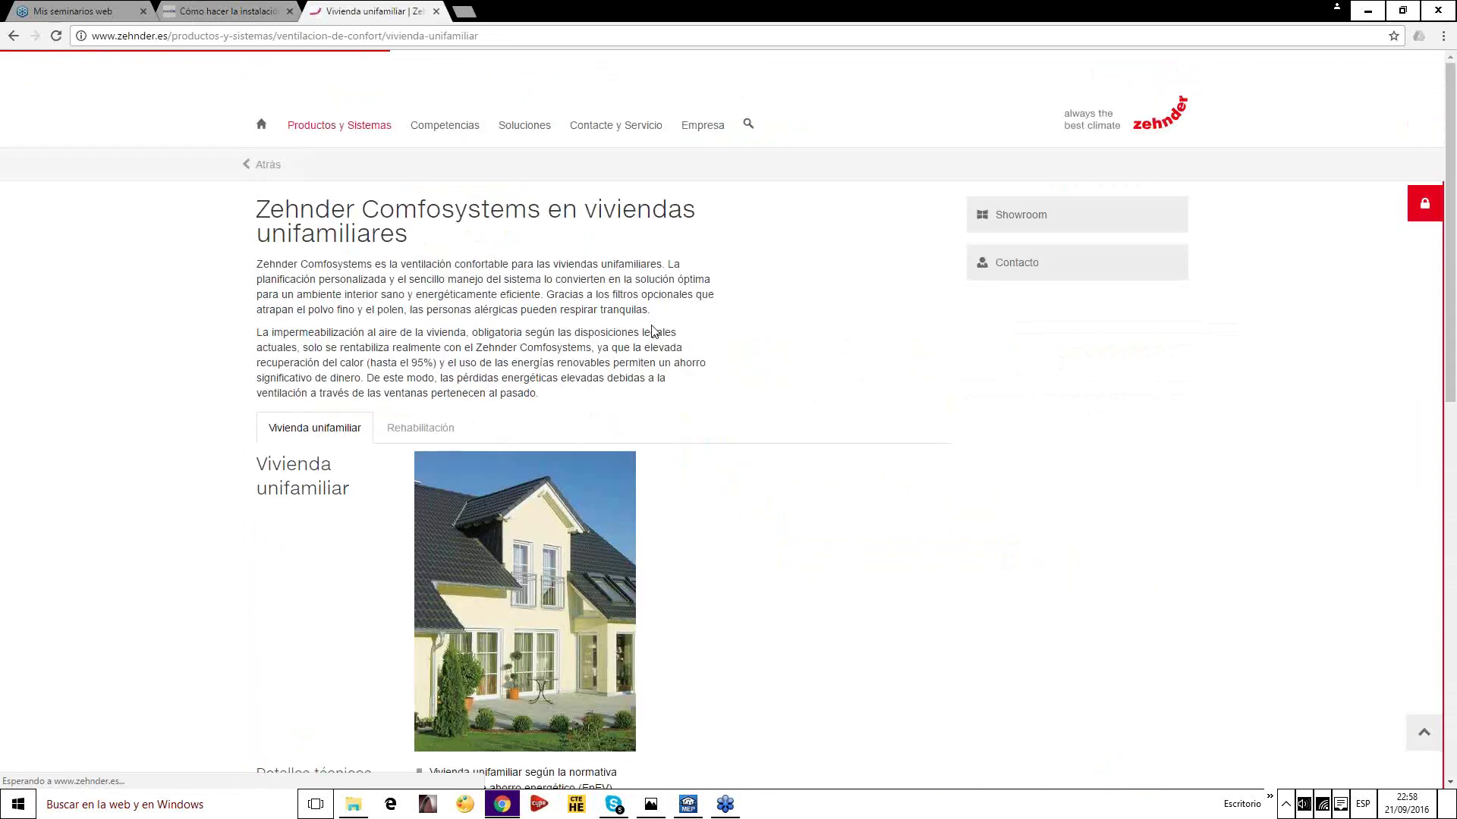
# Enlarge the single-family home's ventilation floor plan, examine its supply and extract air ducts, and close the enlarged plan
pyautogui.scroll(-8, 722, 390)
pyautogui.scroll(1, 726, 390)
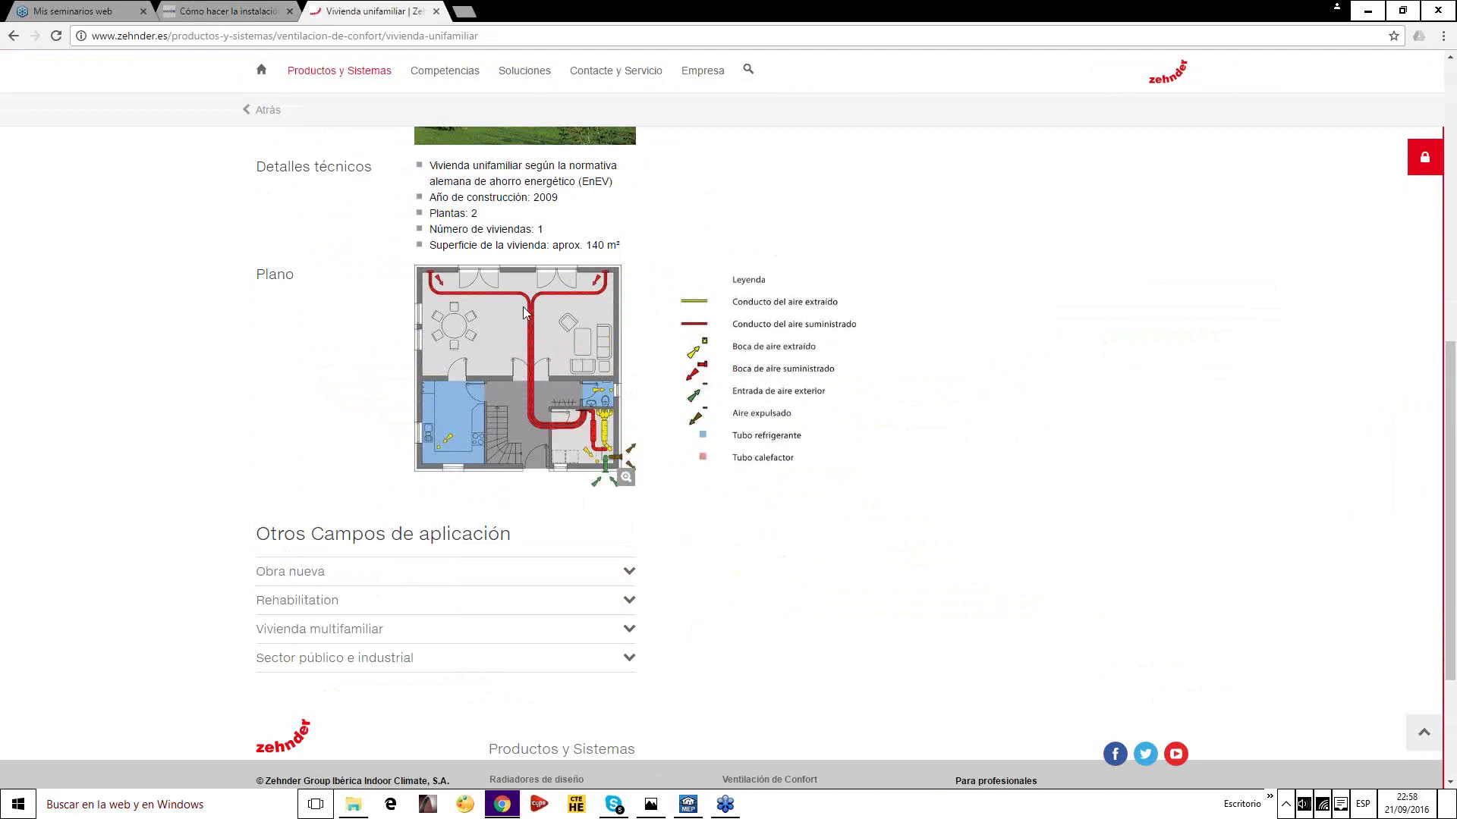
pyautogui.click(625, 476)
pyautogui.click(731, 366)
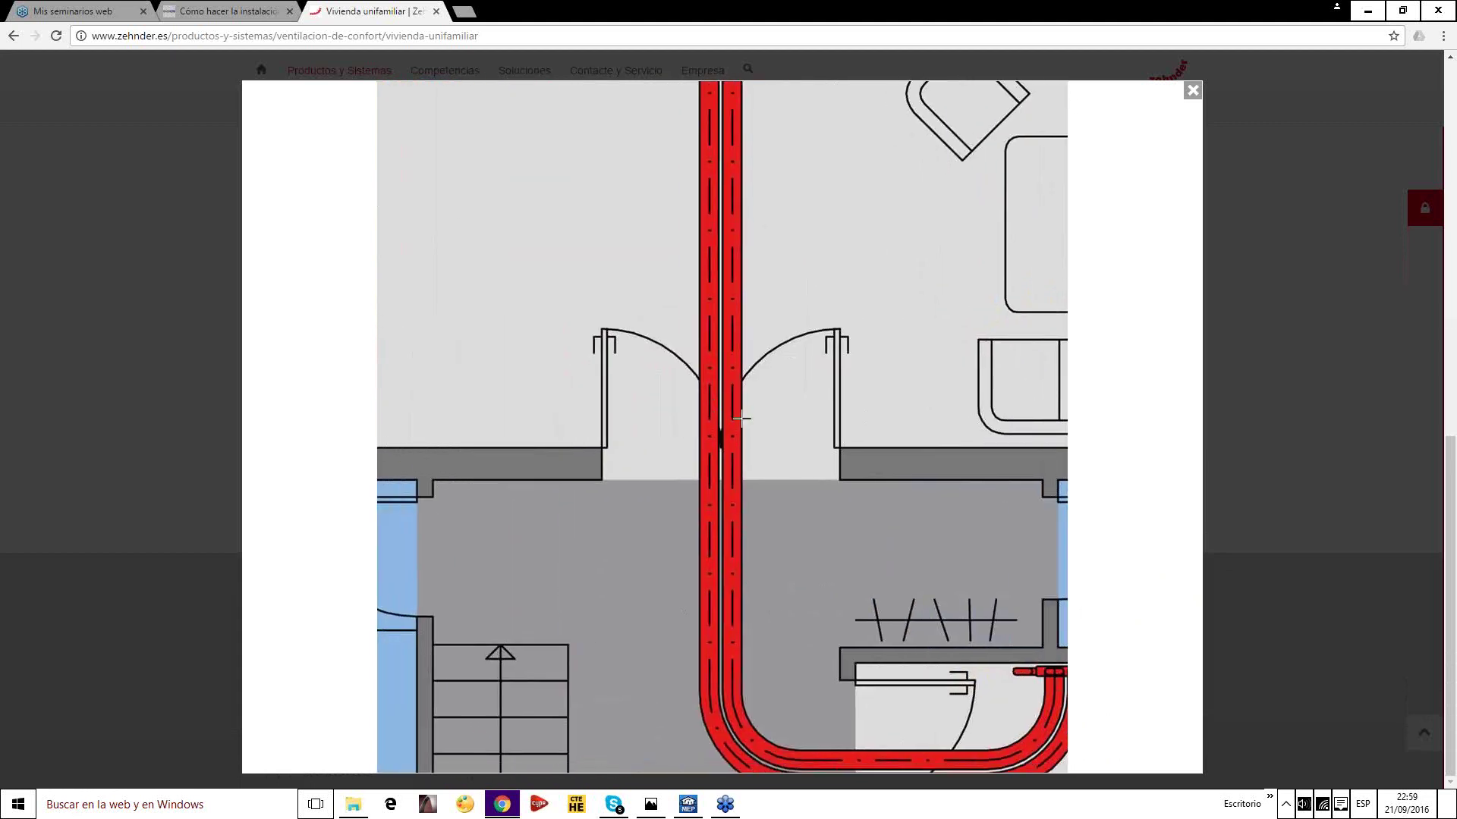
pyautogui.rightClick(1118, 422)
pyautogui.click(1147, 396)
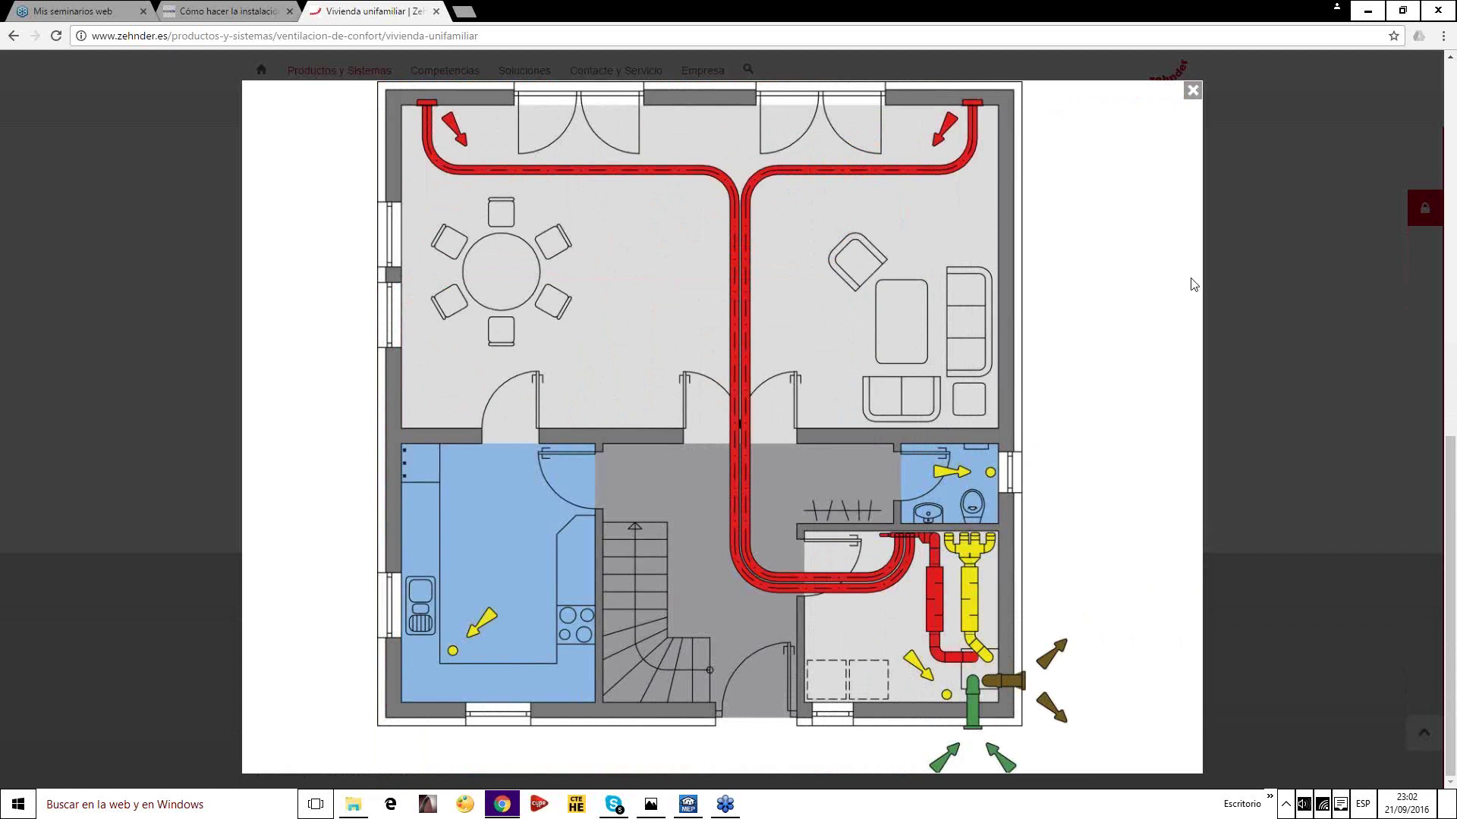
pyautogui.click(1191, 90)
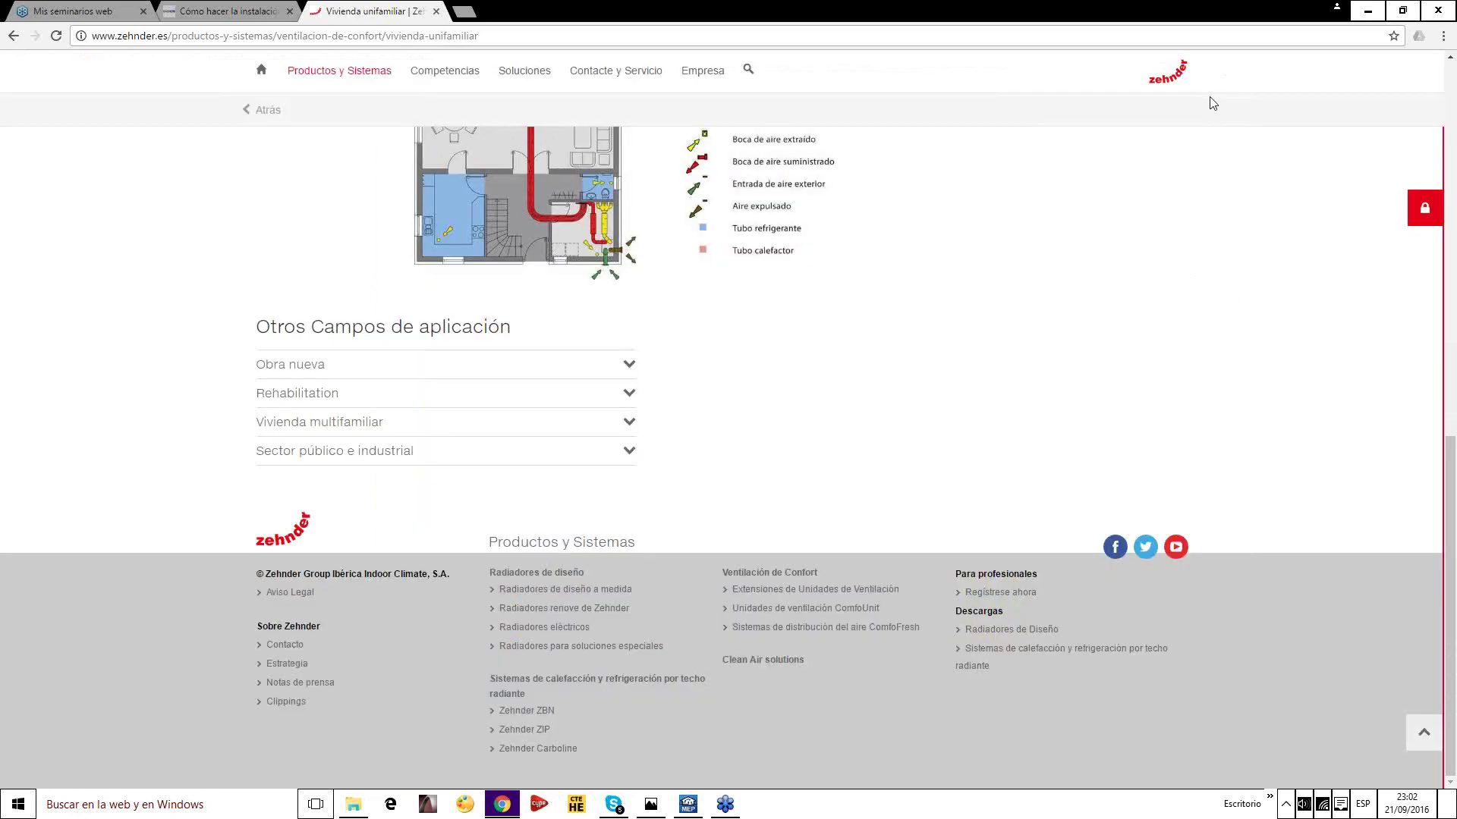
# Switch back to CYPECAD MEP and review the thermal study's general data, including the site data, without changing them
pyautogui.click(1367, 11)
pyautogui.click(55, 25)
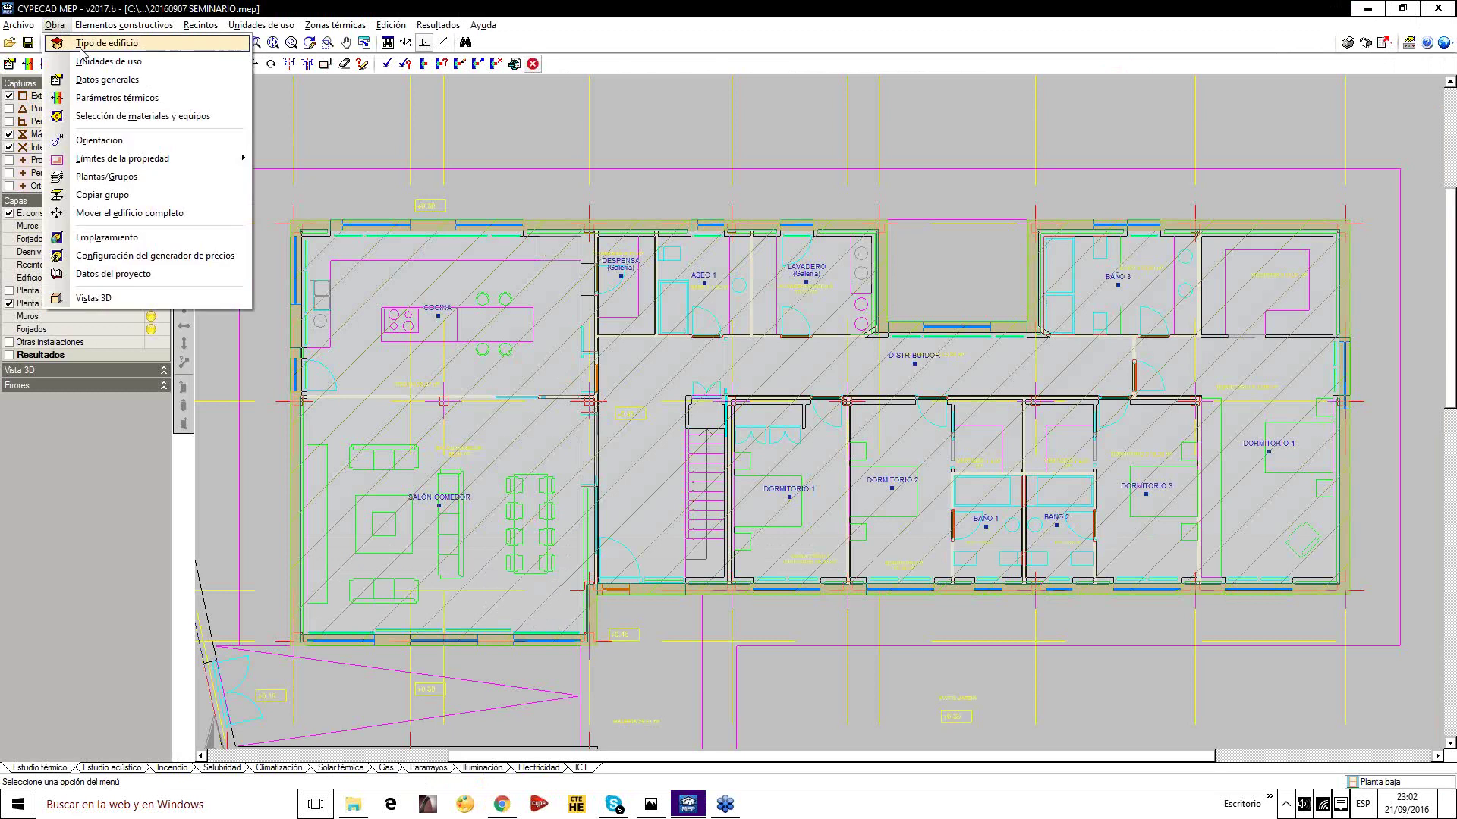
pyautogui.click(81, 78)
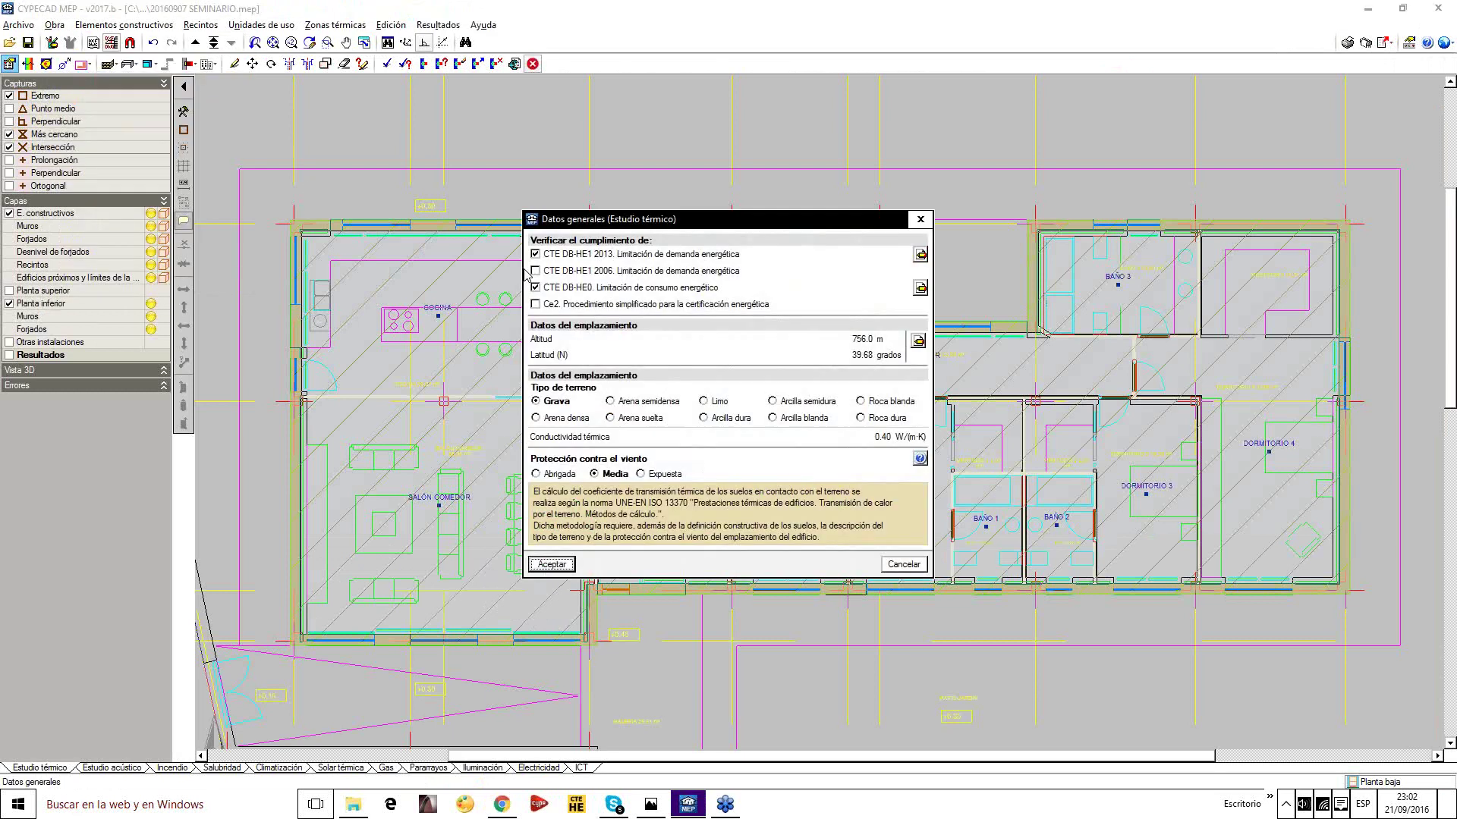
pyautogui.press('Return')
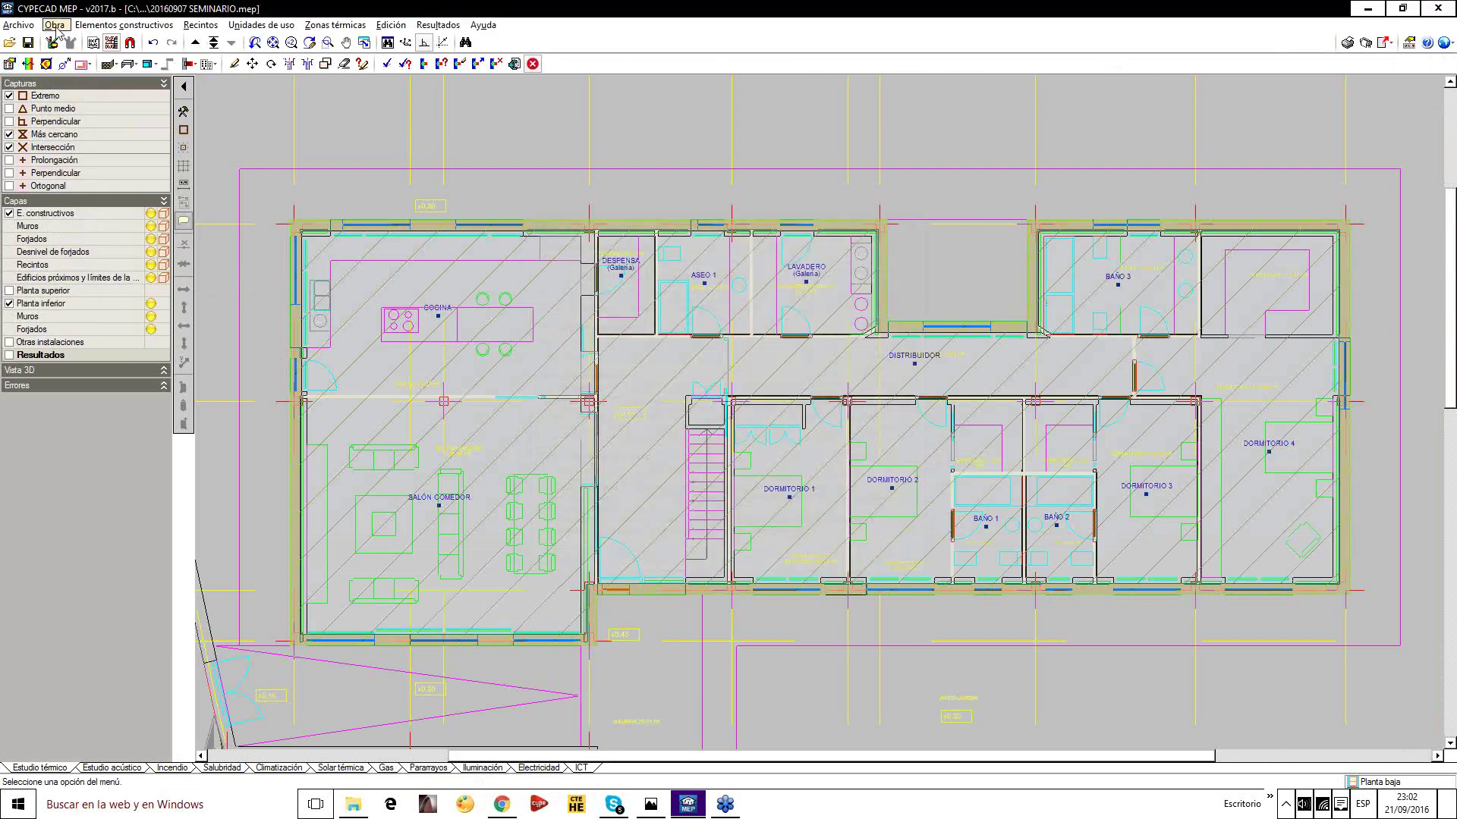
pyautogui.click(10, 64)
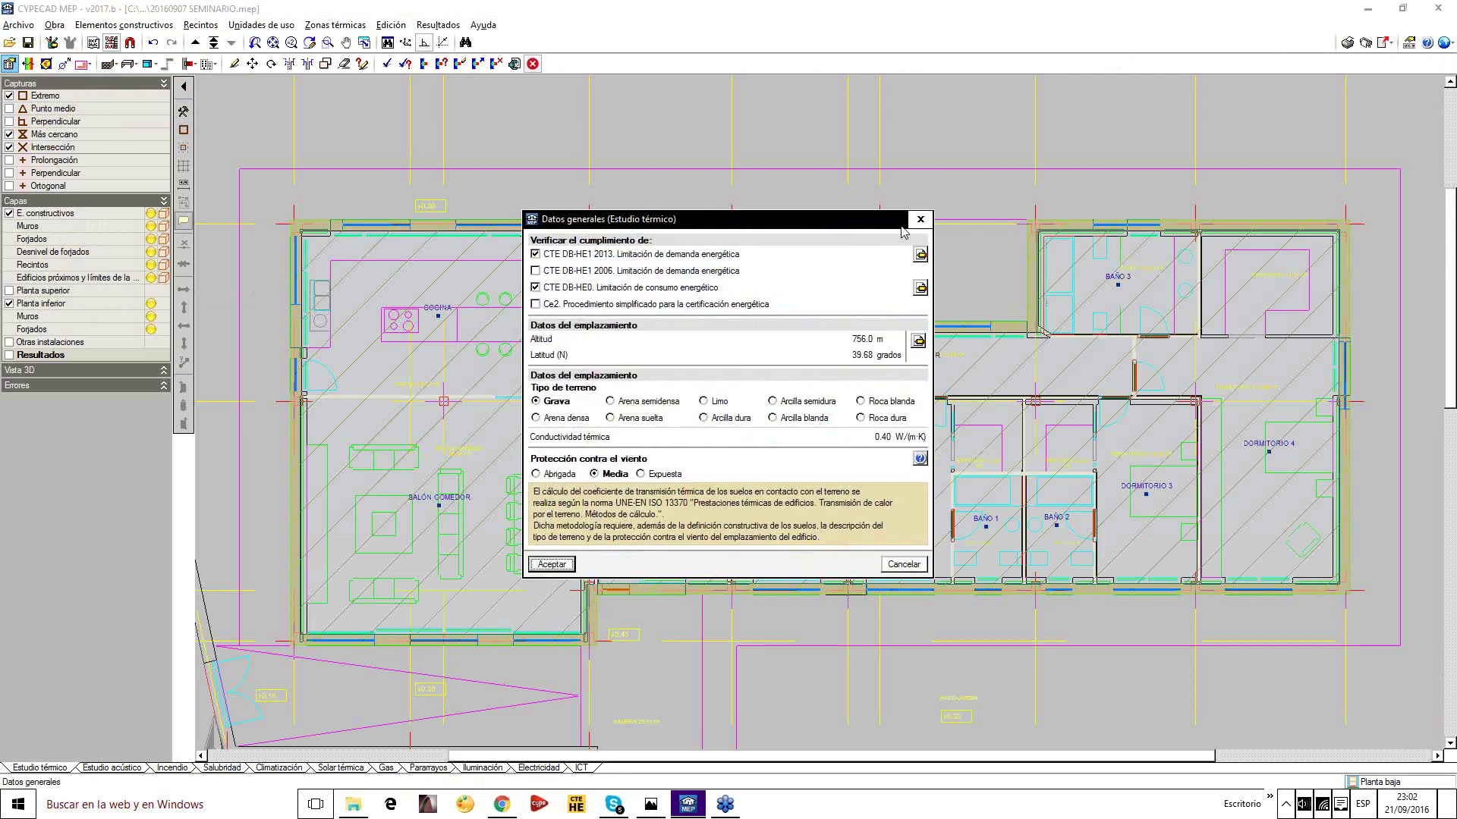
pyautogui.click(918, 341)
pyautogui.click(814, 217)
pyautogui.click(920, 219)
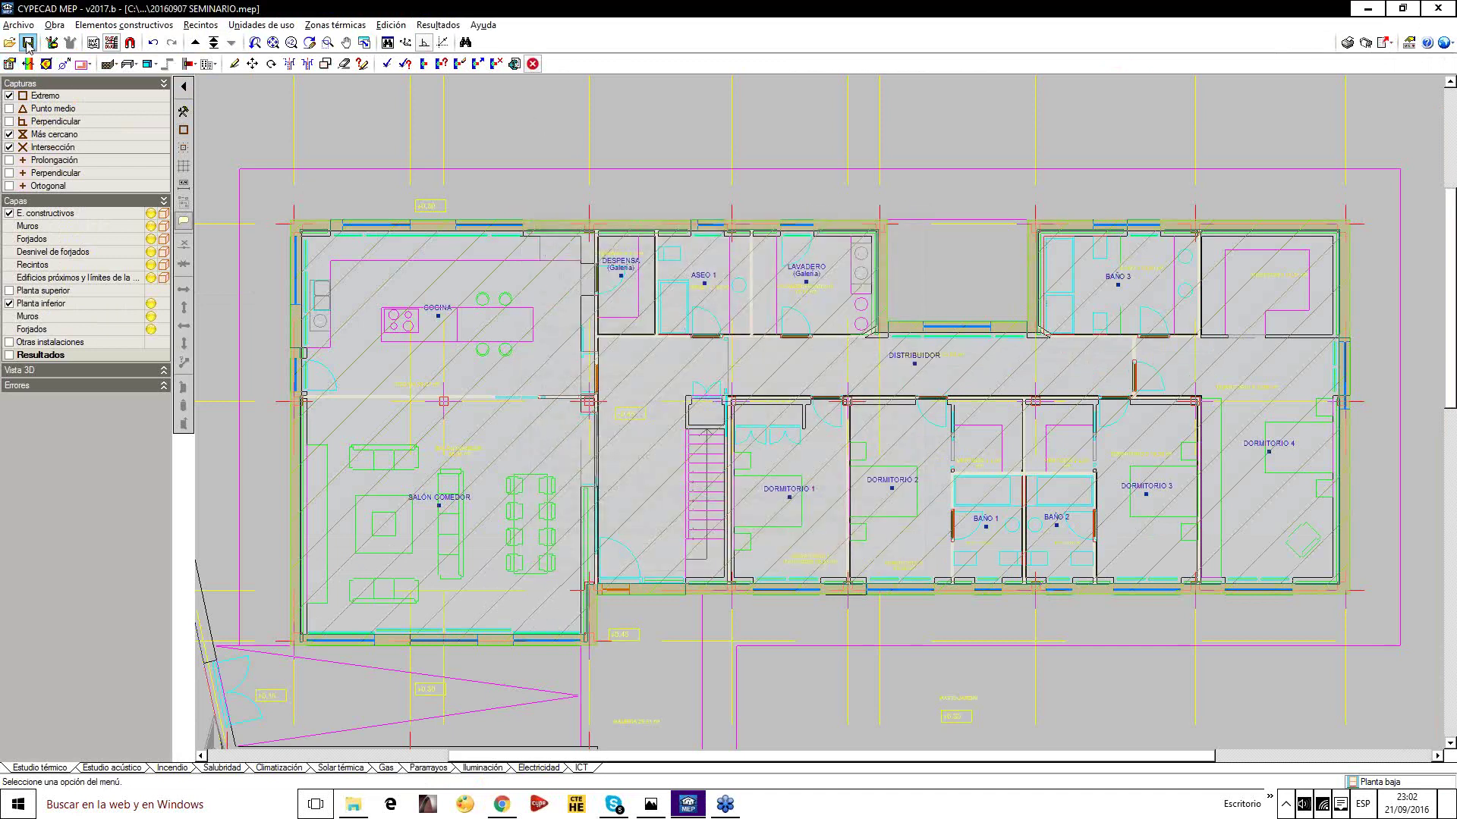
# Change the project location to the municipality of Ourense in Ourense province, accepting the general data and thermal parameters
pyautogui.click(55, 25)
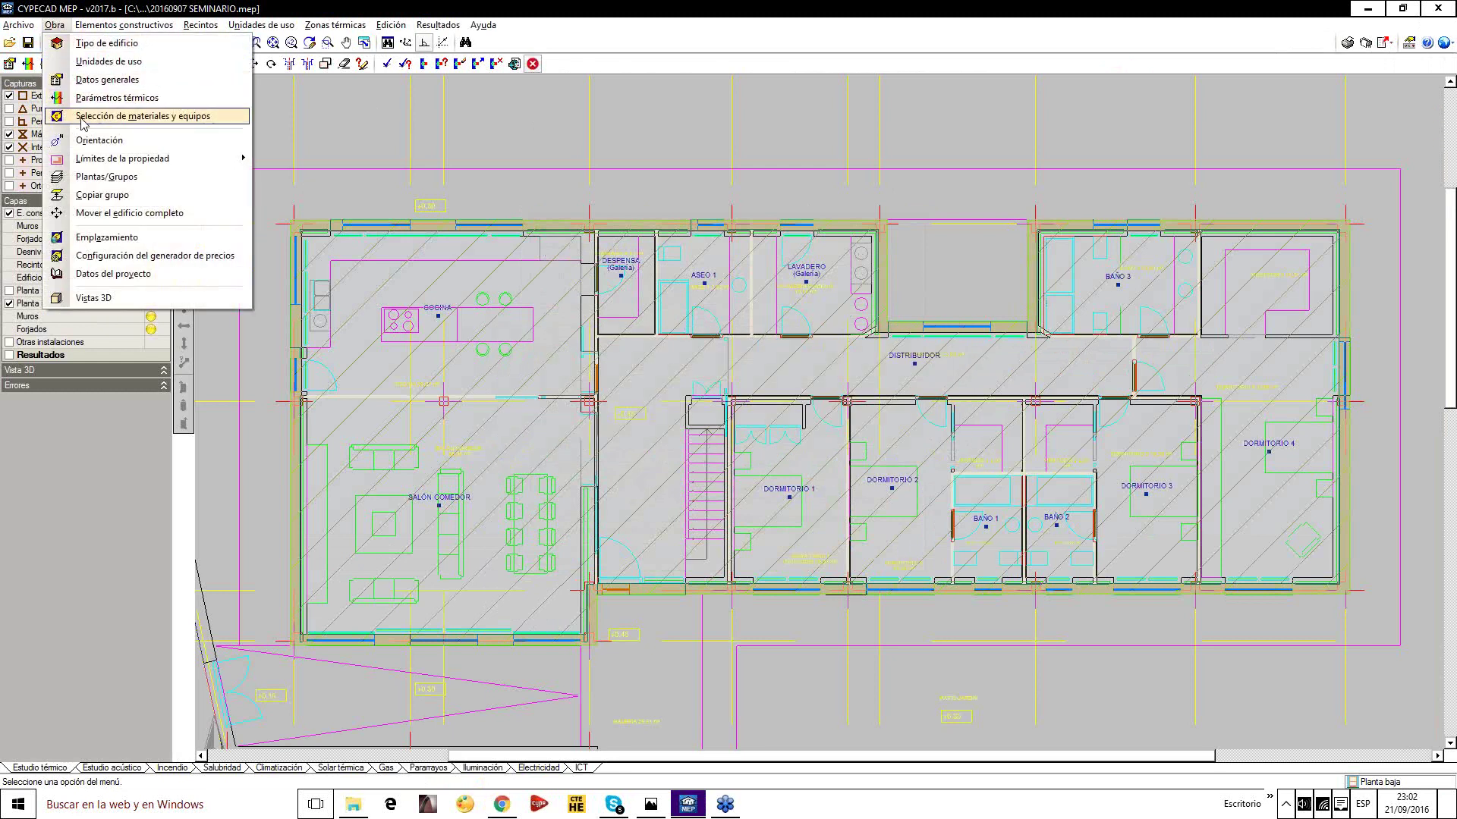
pyautogui.click(84, 256)
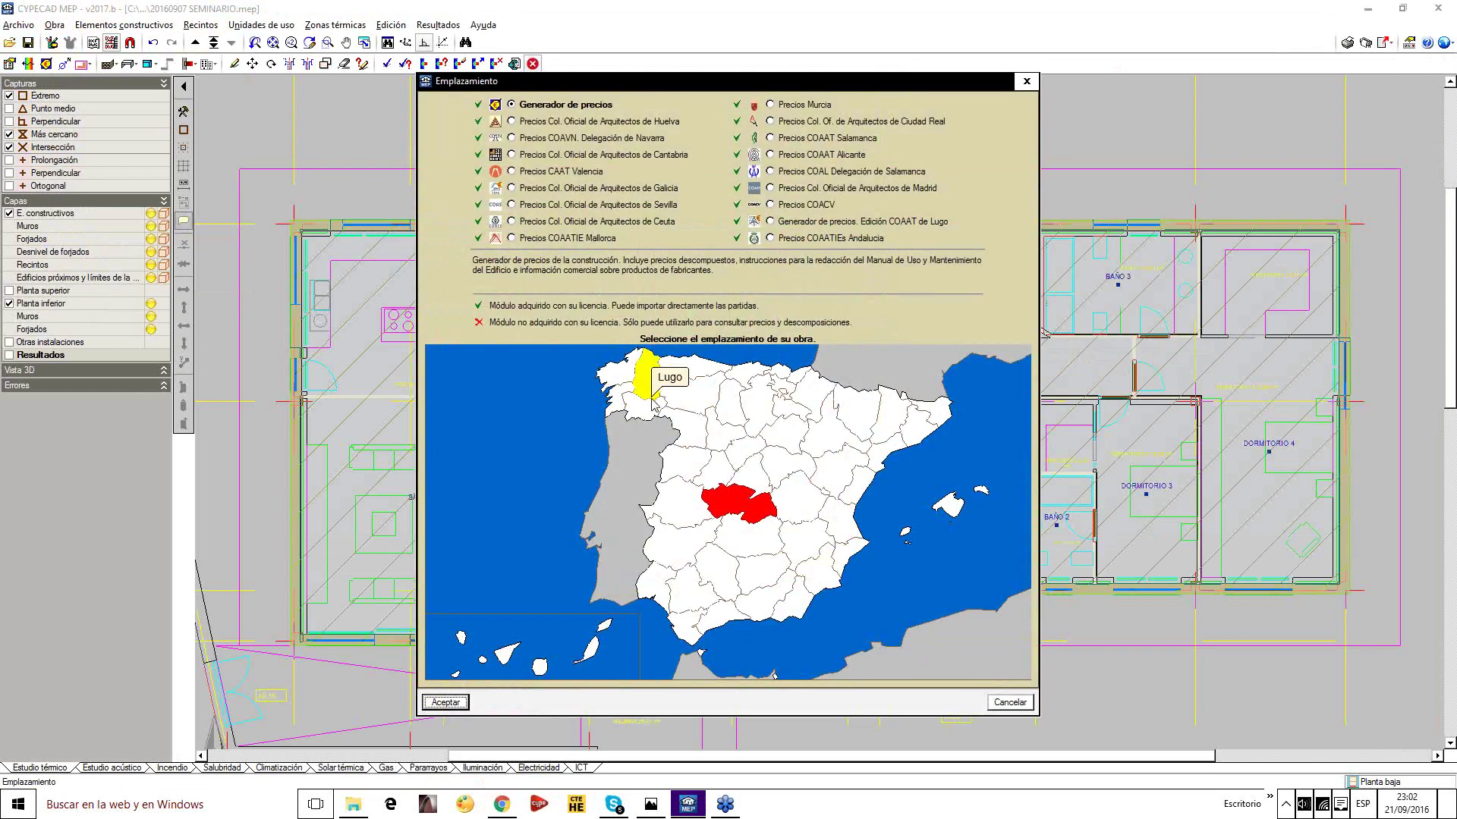
pyautogui.click(655, 407)
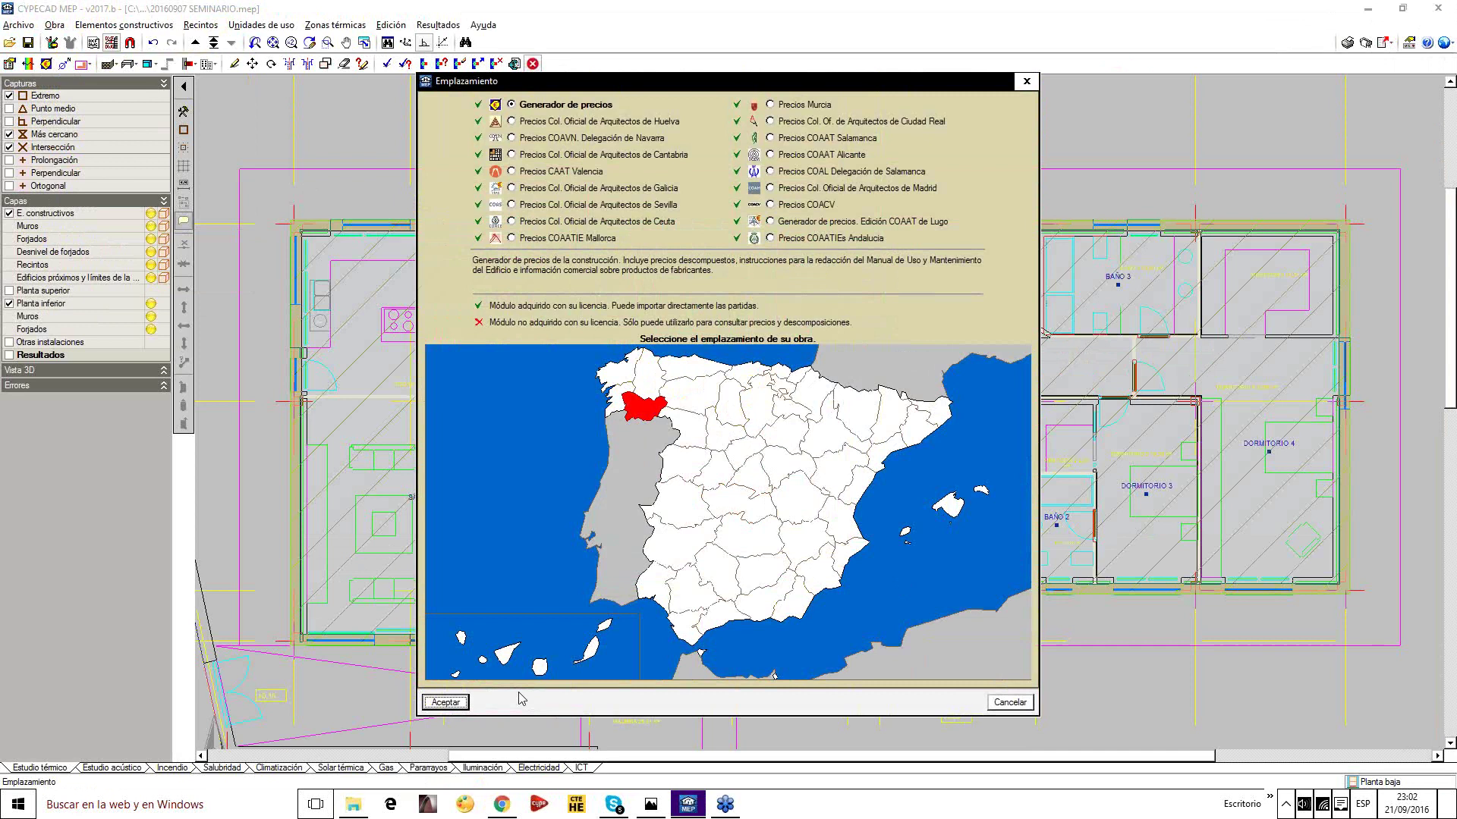
pyautogui.click(464, 704)
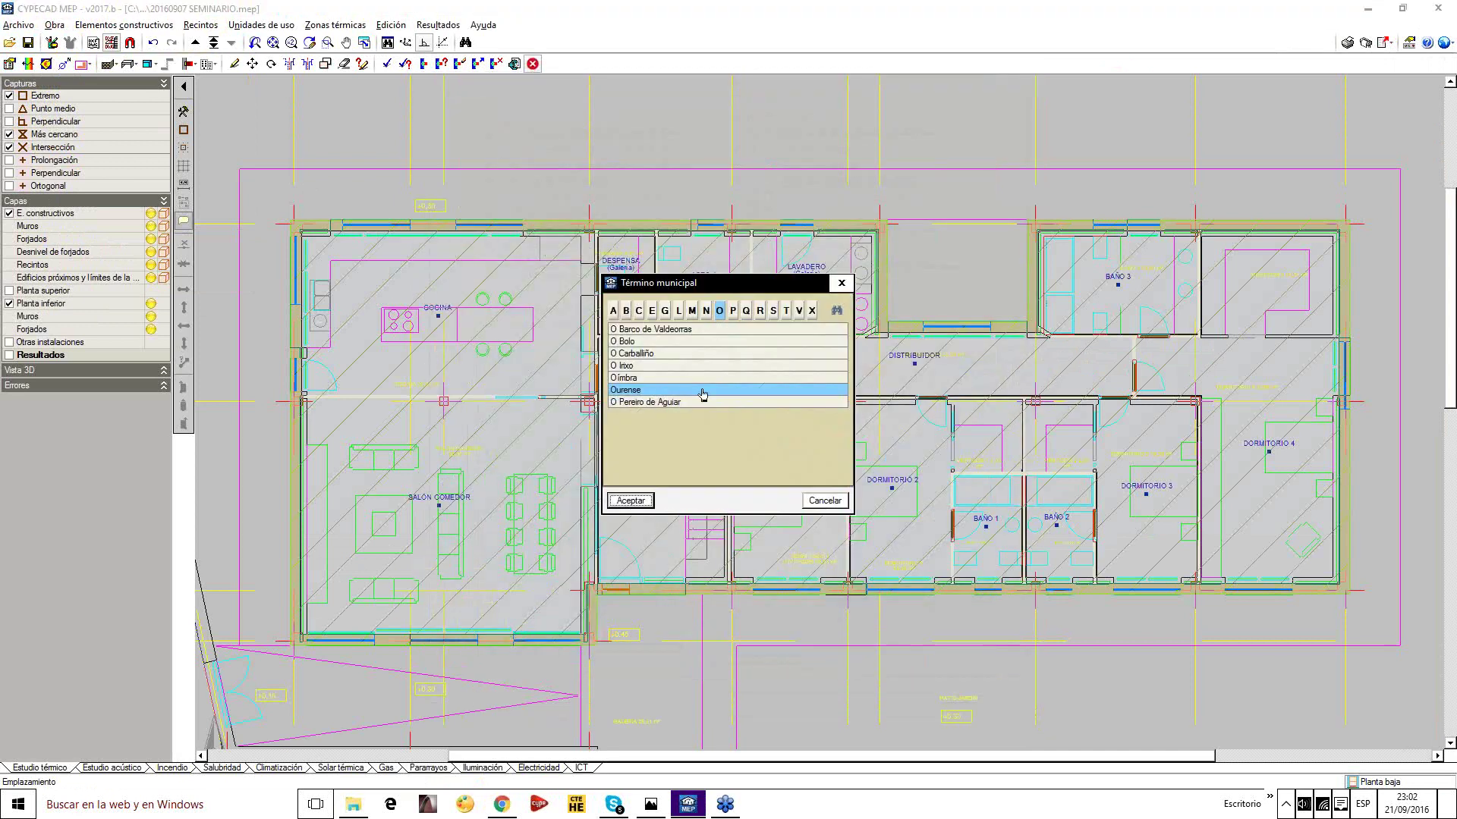
pyautogui.click(649, 499)
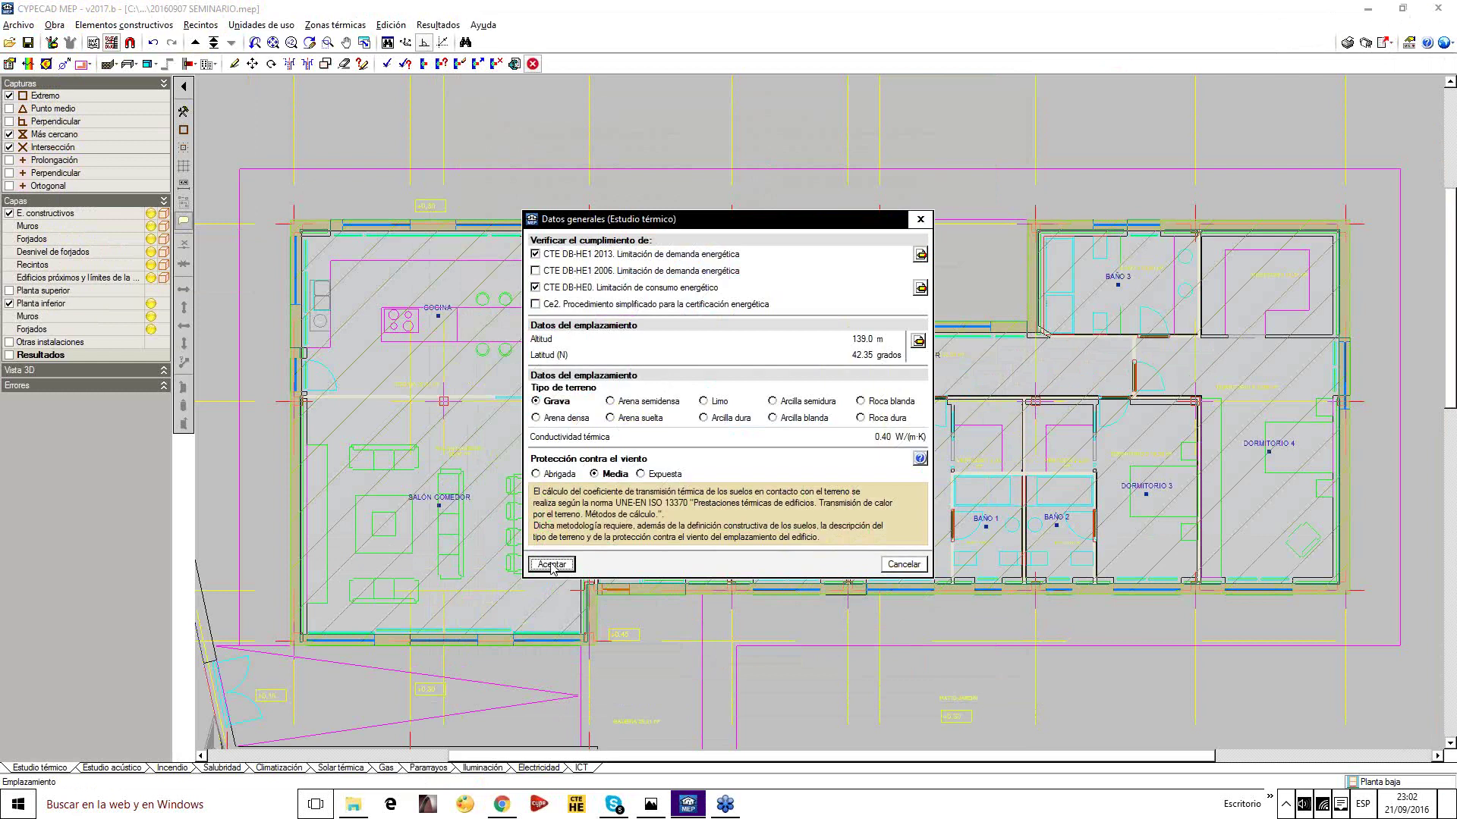
pyautogui.click(554, 564)
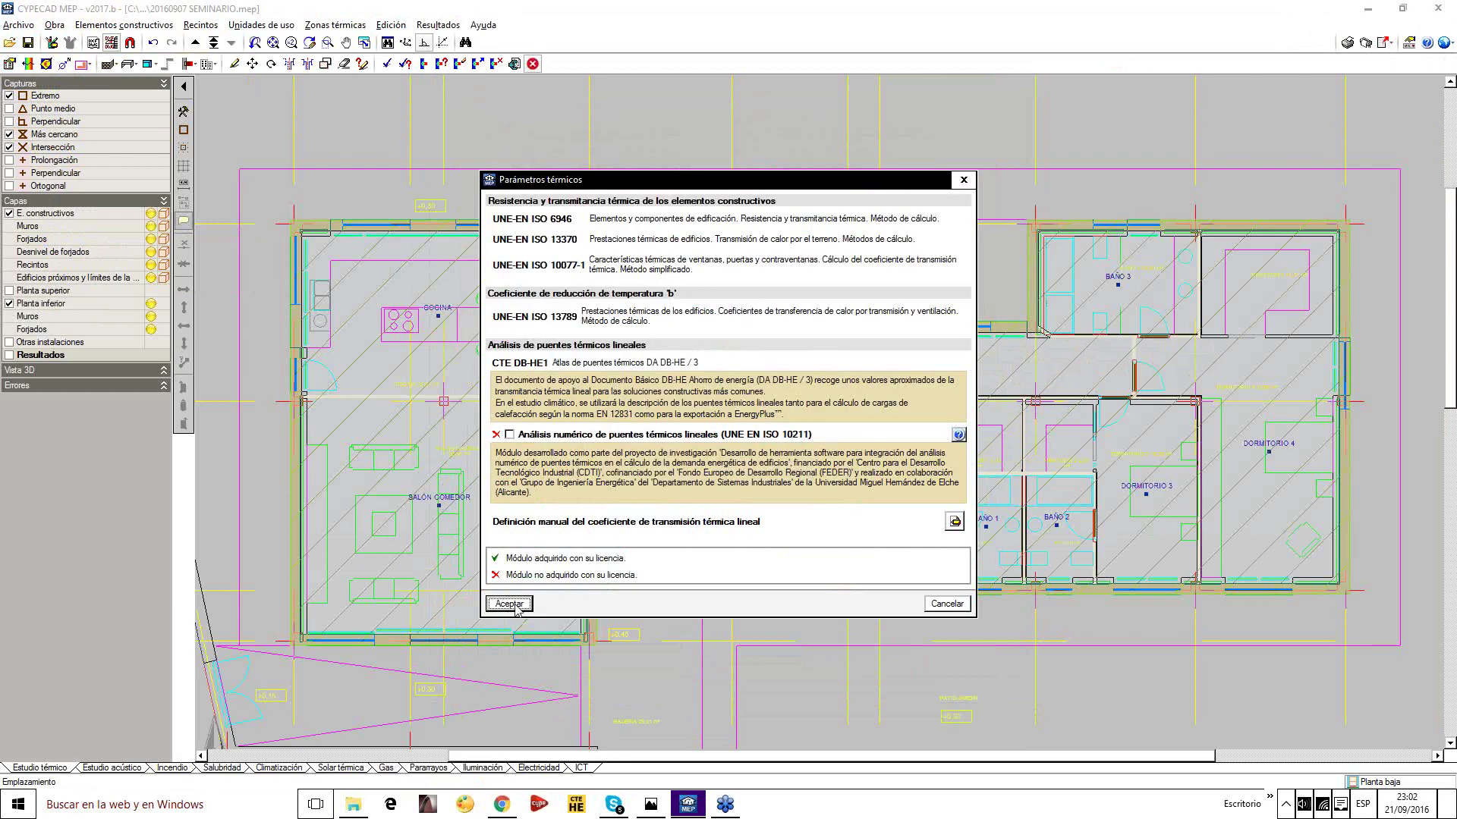
pyautogui.click(510, 604)
# Calculate the thermal study and open the CTE DB HE 1 2013 energy demand limitation report
pyautogui.click(387, 64)
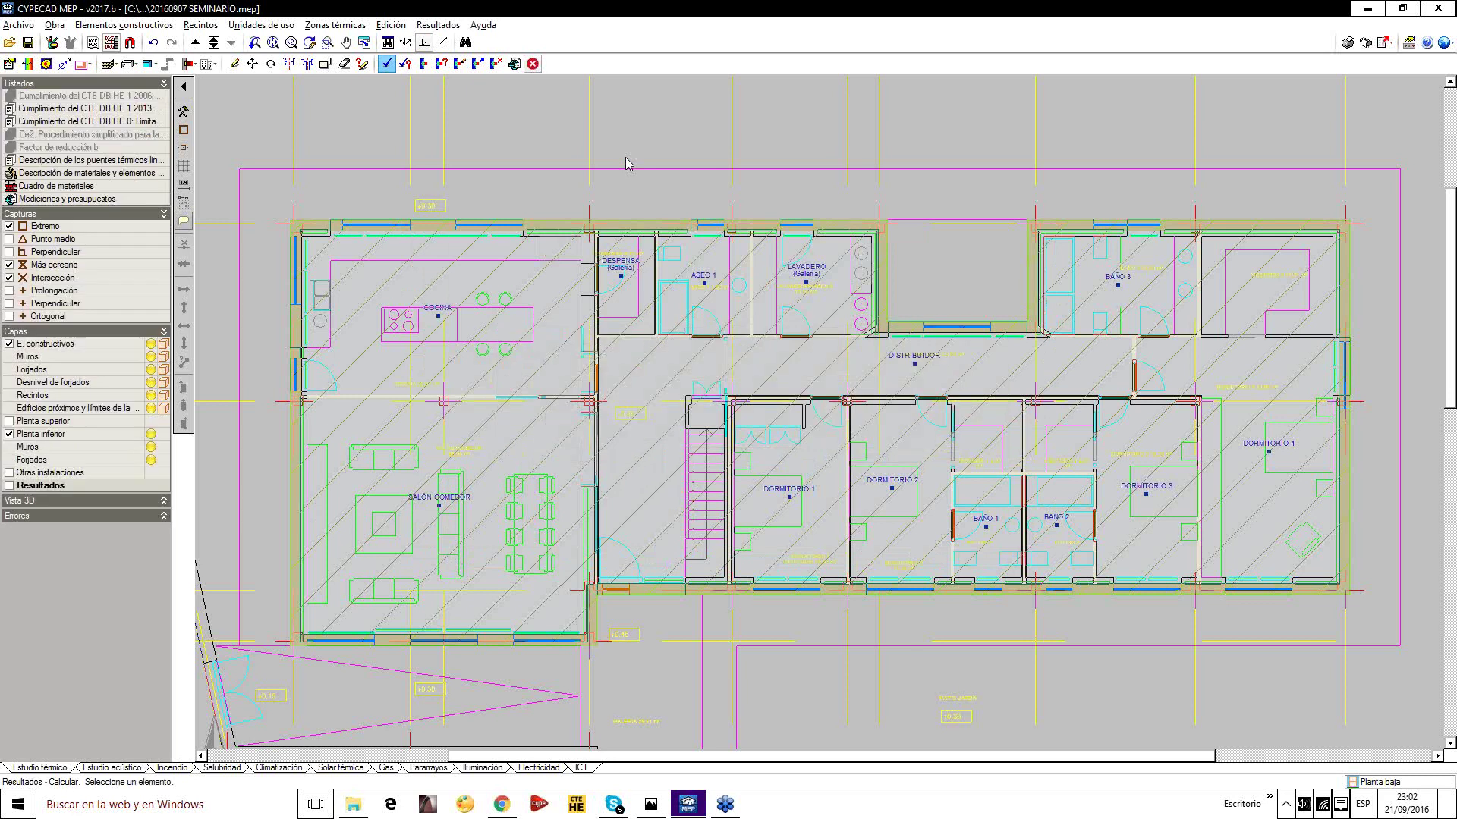
pyautogui.click(1348, 43)
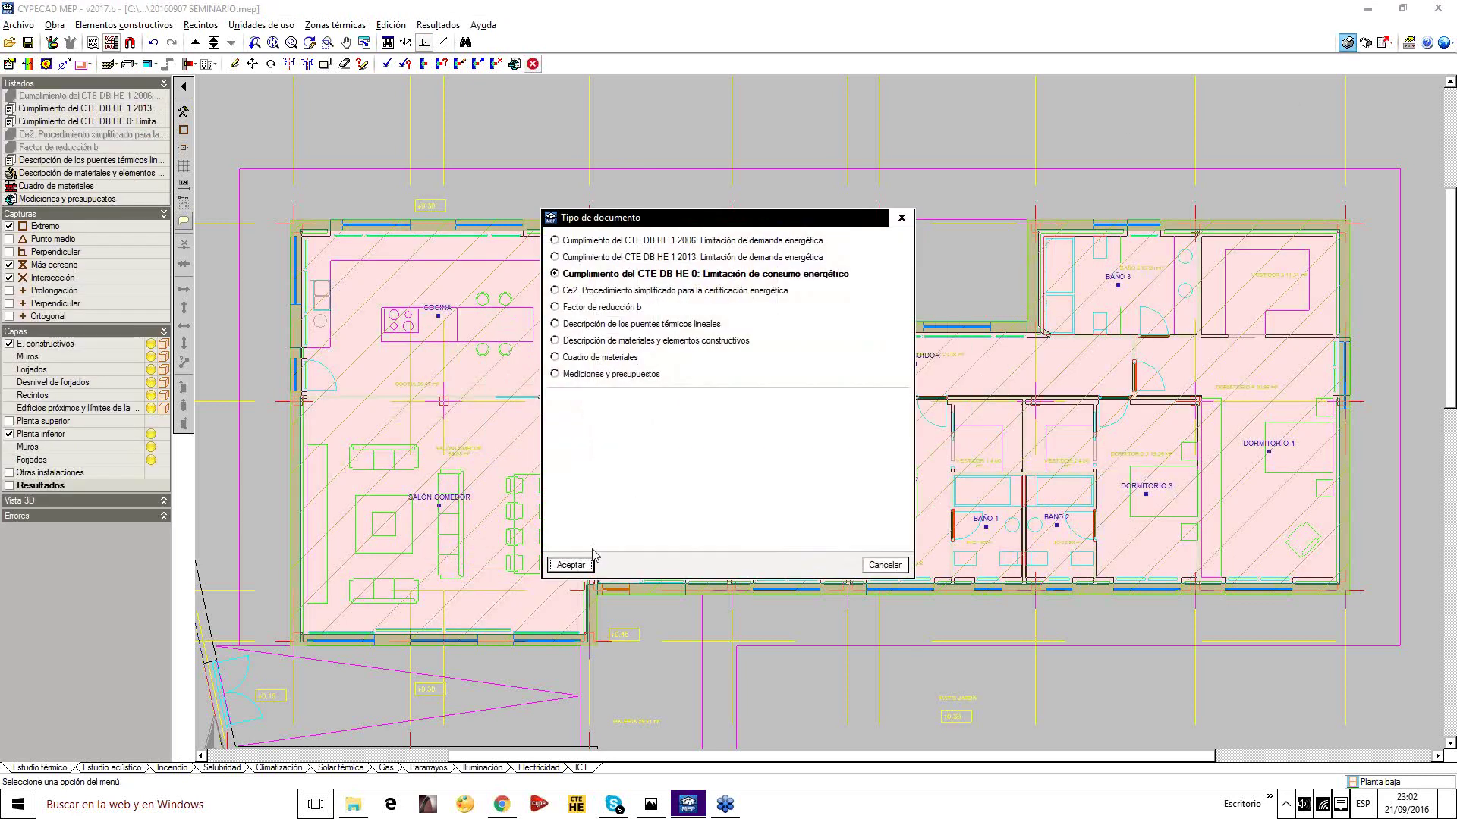
pyautogui.click(677, 260)
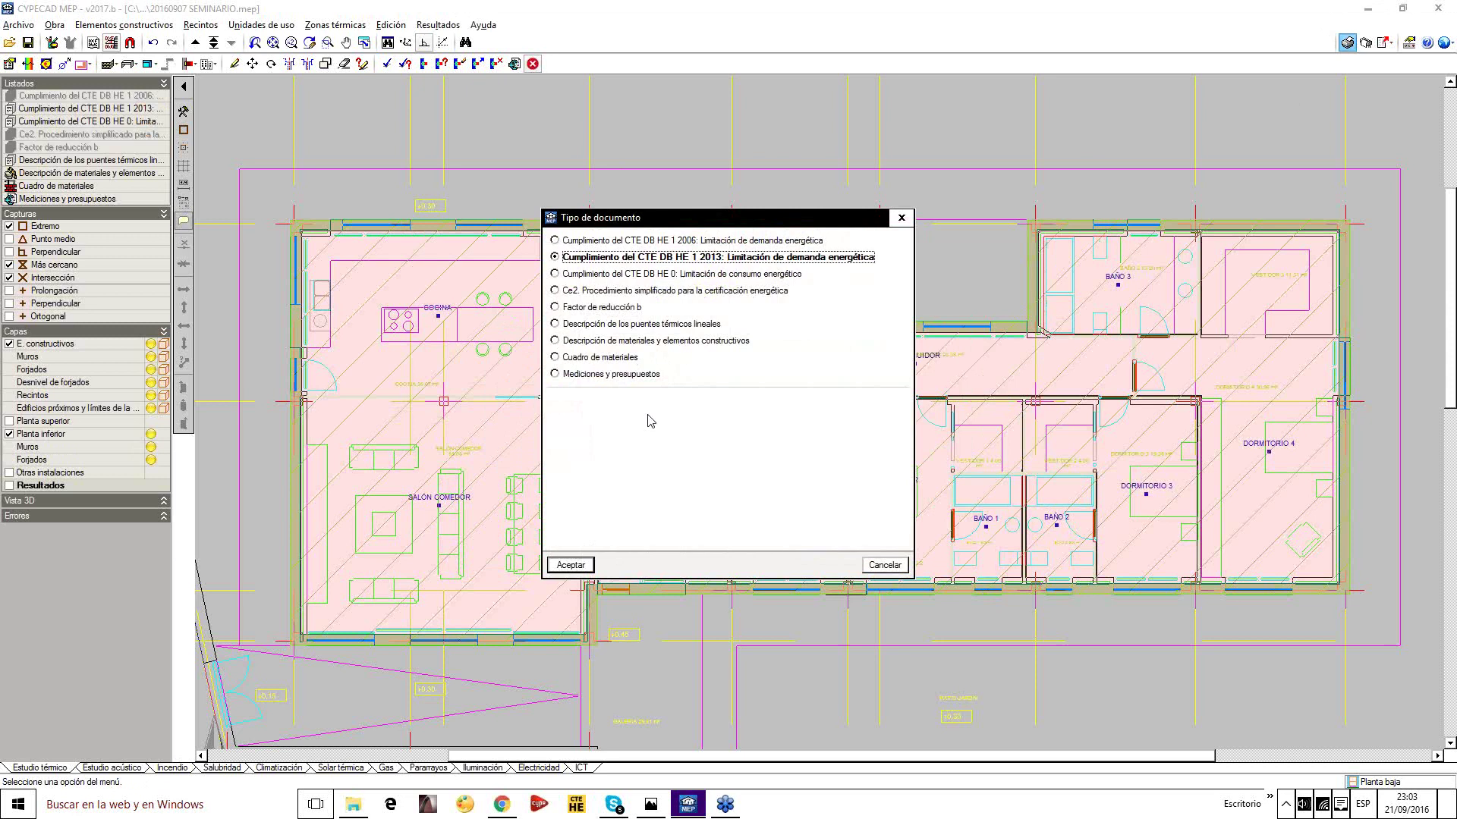
pyautogui.click(581, 568)
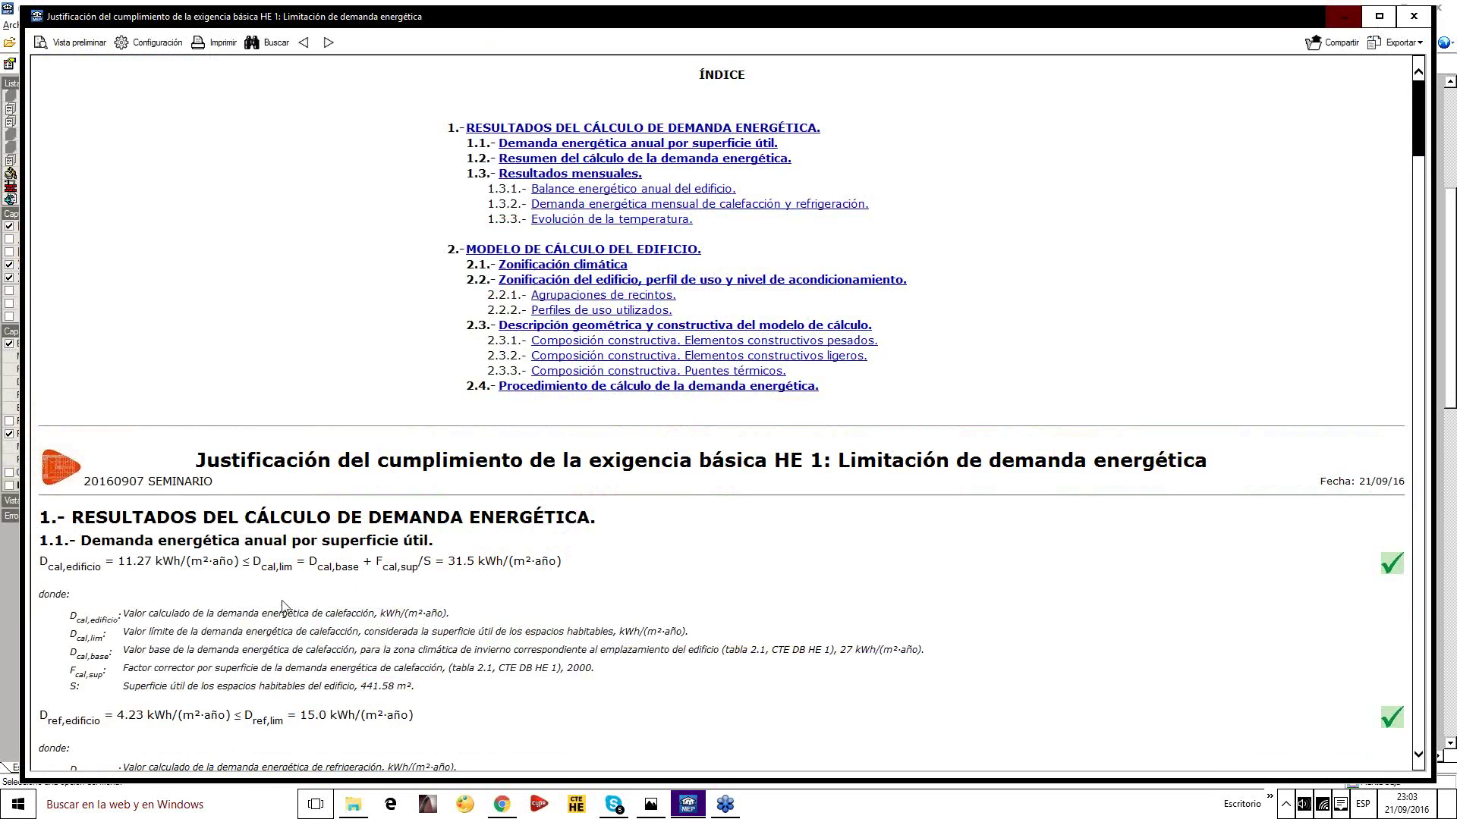
# Check the building's calculated heating demand and the demand summary table in the HE 1 report, and close the report
pyautogui.moveTo(152, 562); pyautogui.dragTo(121, 567)
pyautogui.scroll(-4, 451, 565)
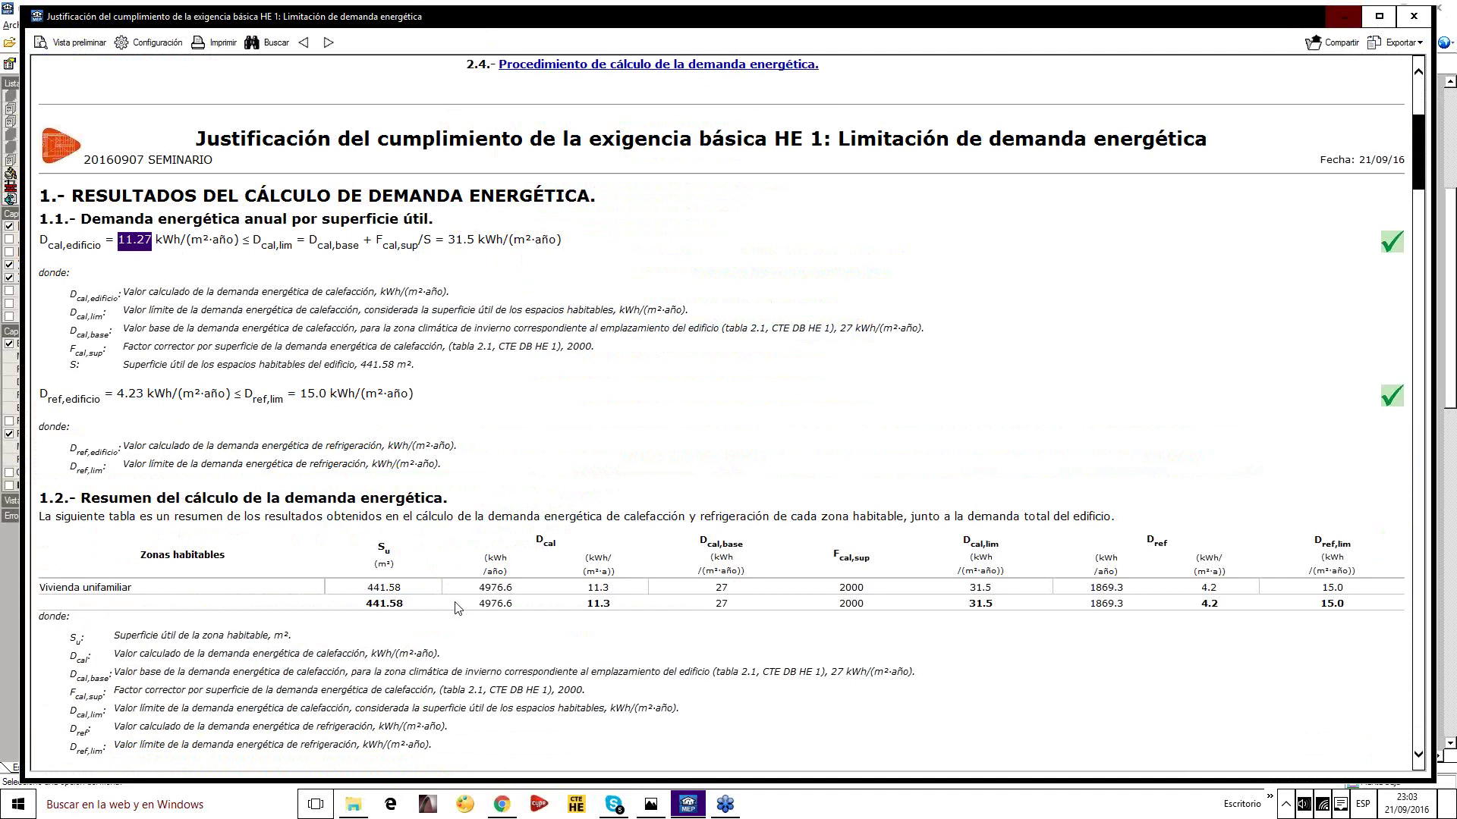
pyautogui.click(1414, 16)
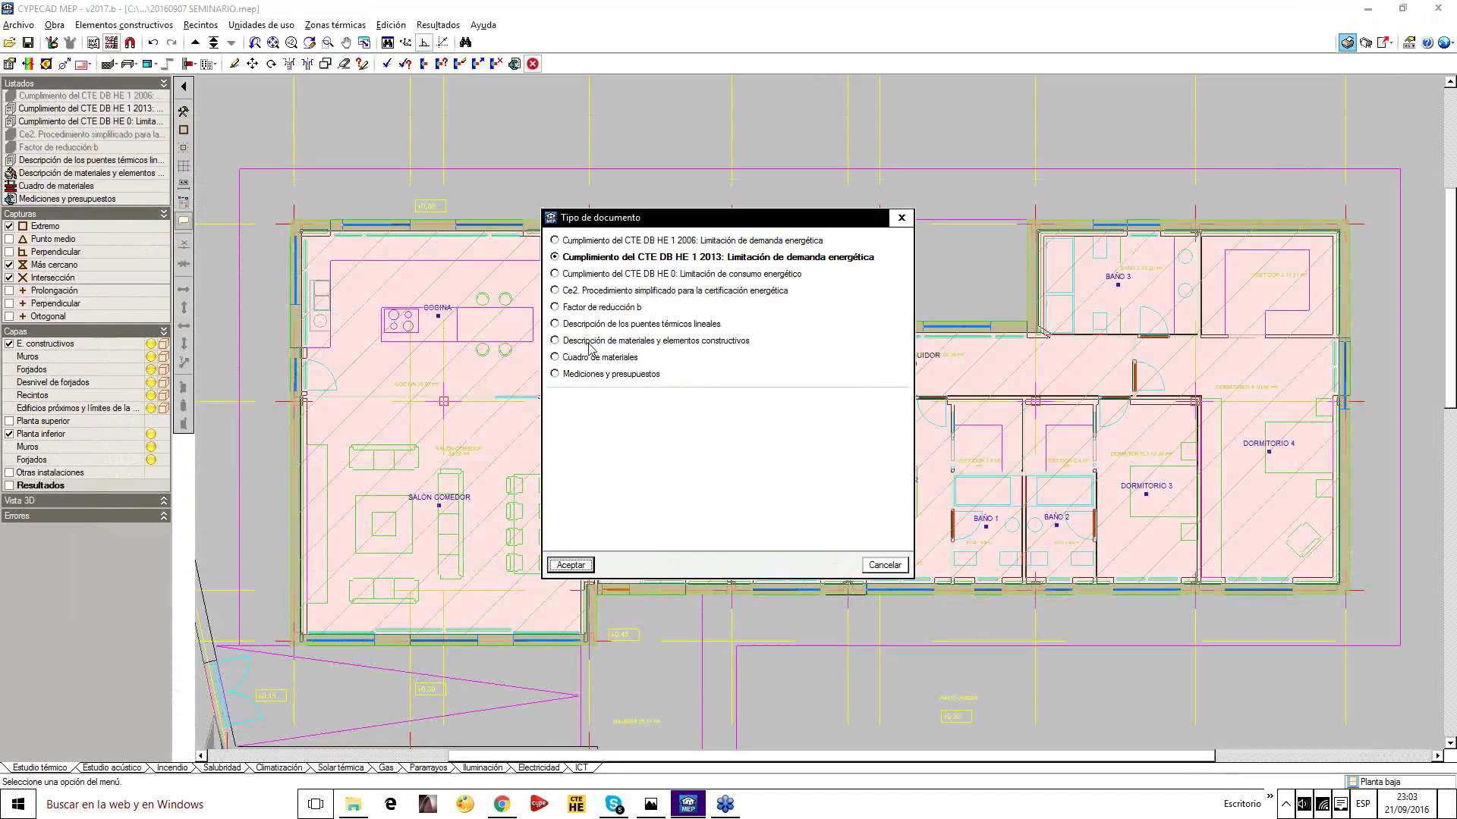
pyautogui.click(901, 218)
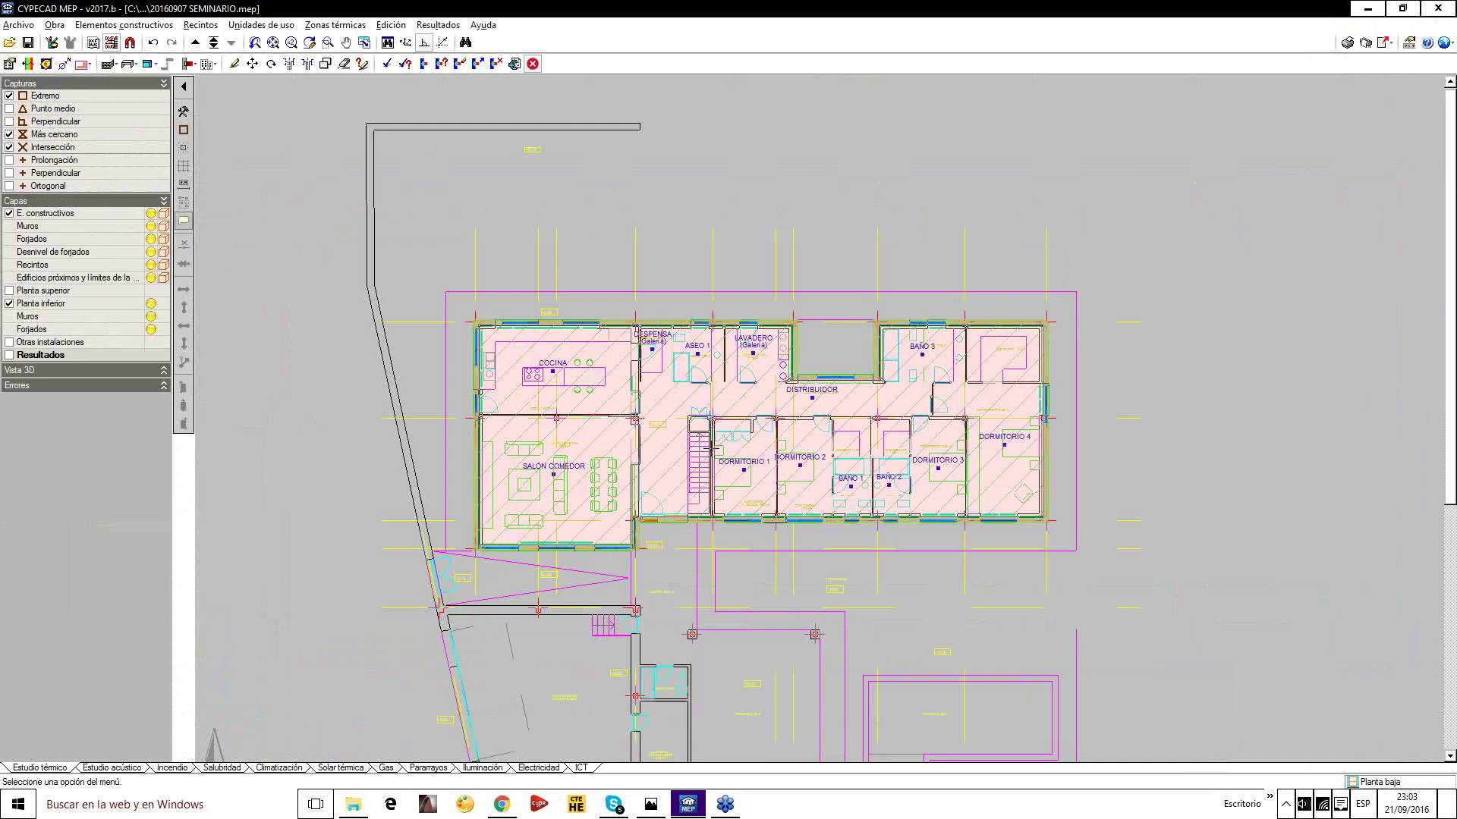
# Add a 15 m high nearby-building obstacle with a five-sided outline outside the plot's slanted boundary wall
pyautogui.scroll(-3, 704, 446)
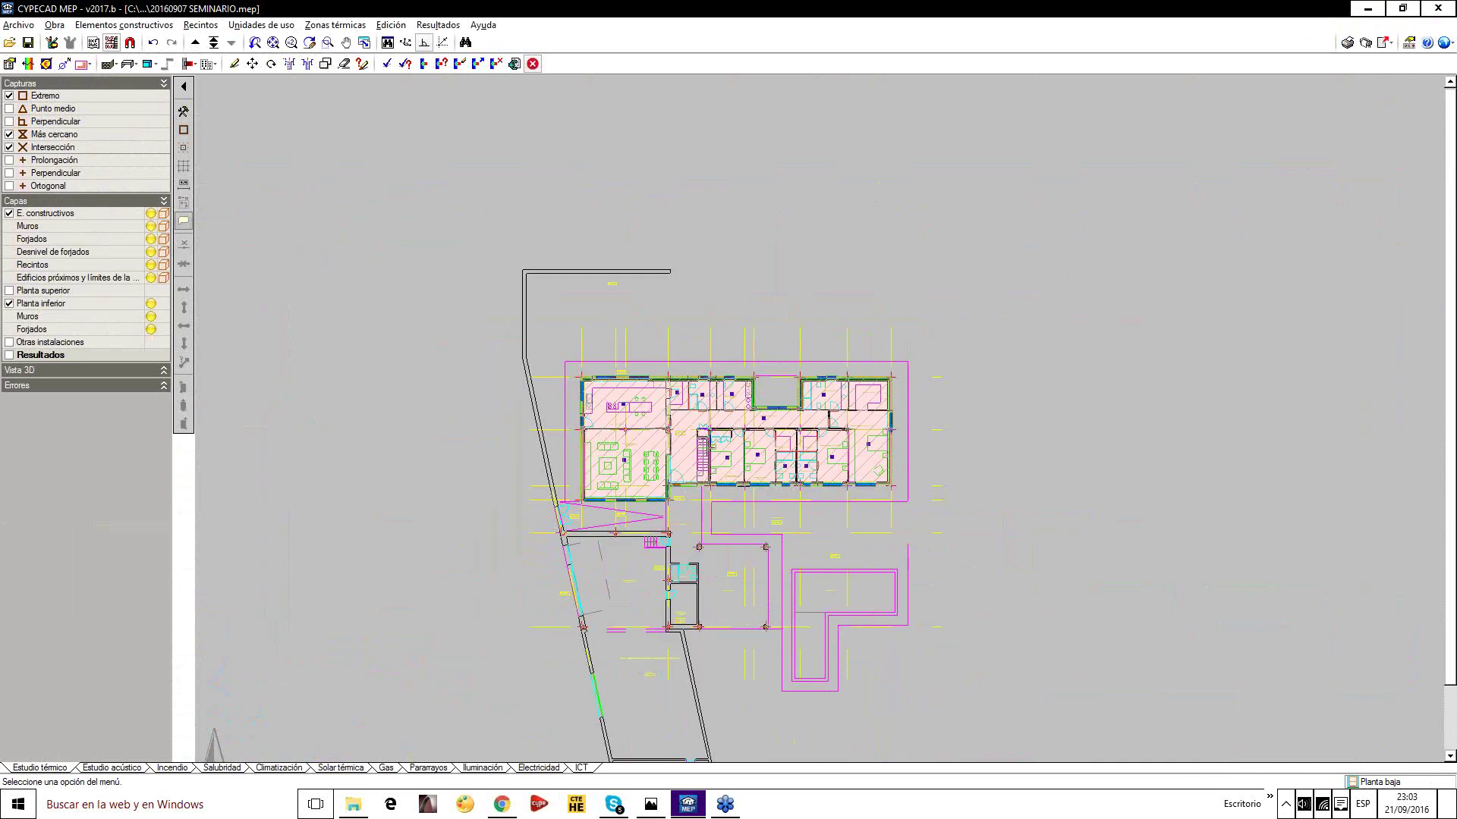
pyautogui.click(206, 65)
pyautogui.click(206, 65)
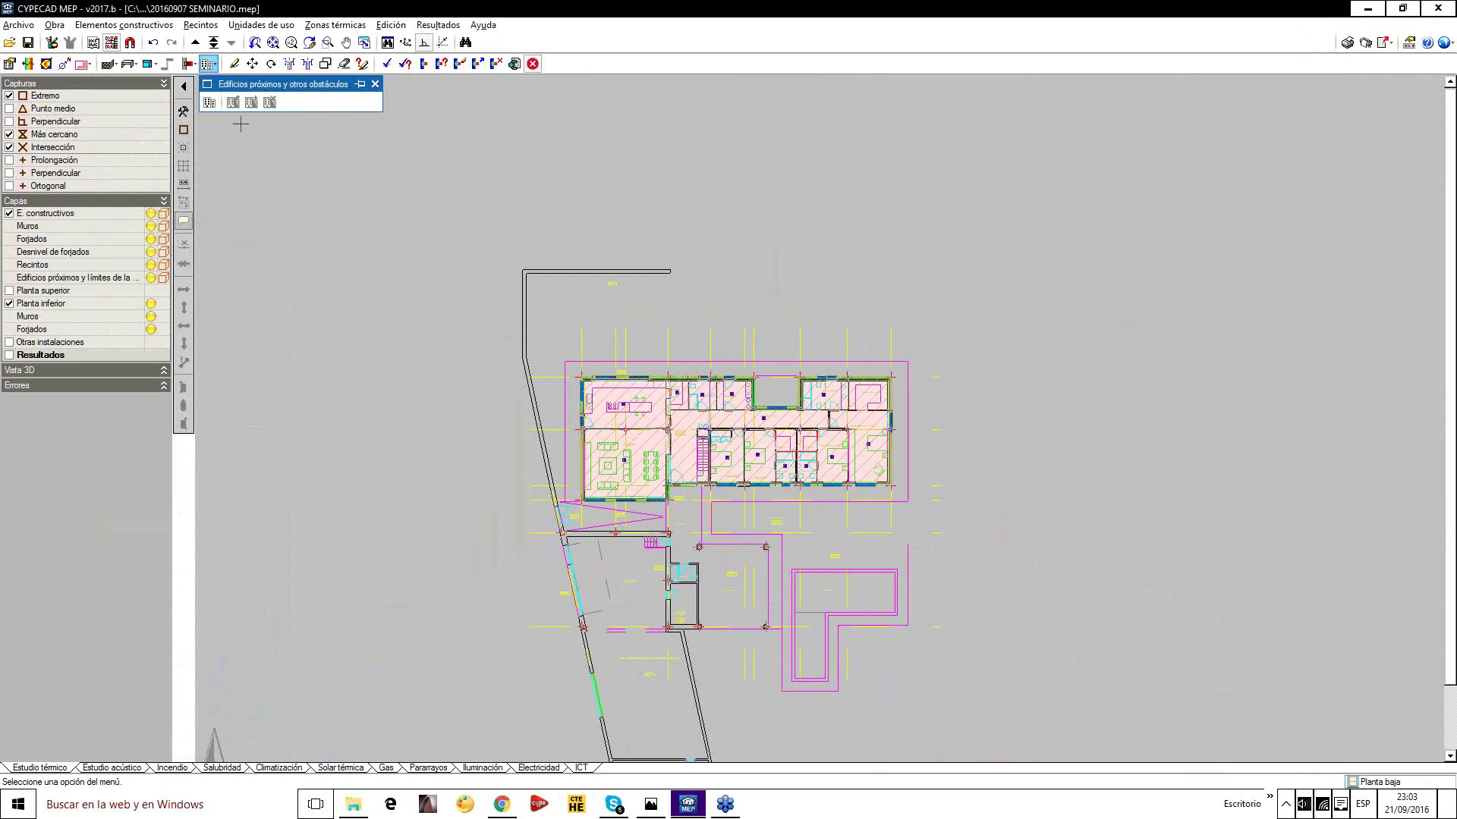
pyautogui.click(209, 103)
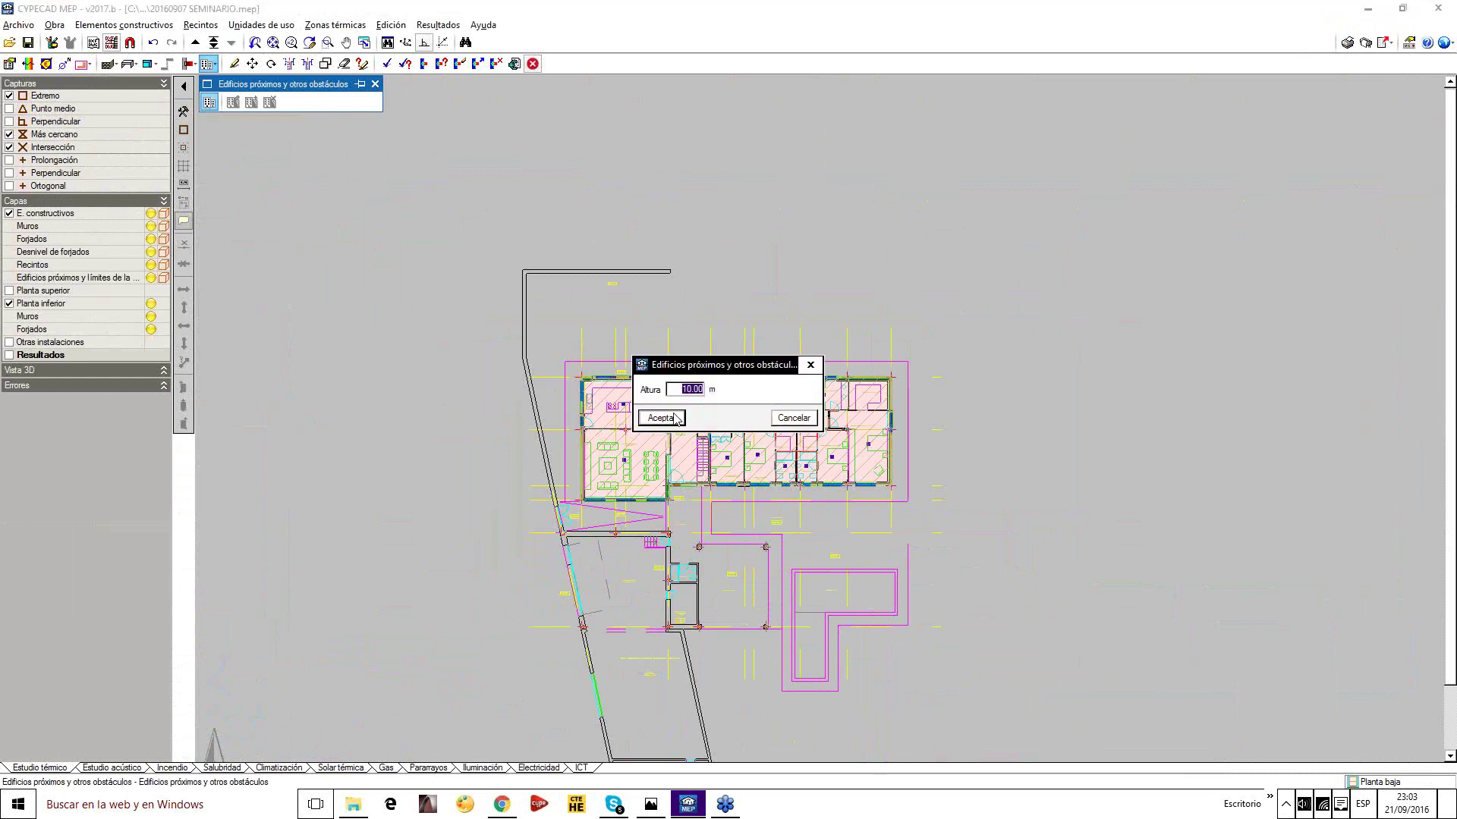
pyautogui.moveTo(691, 367); pyautogui.dragTo(421, 244)
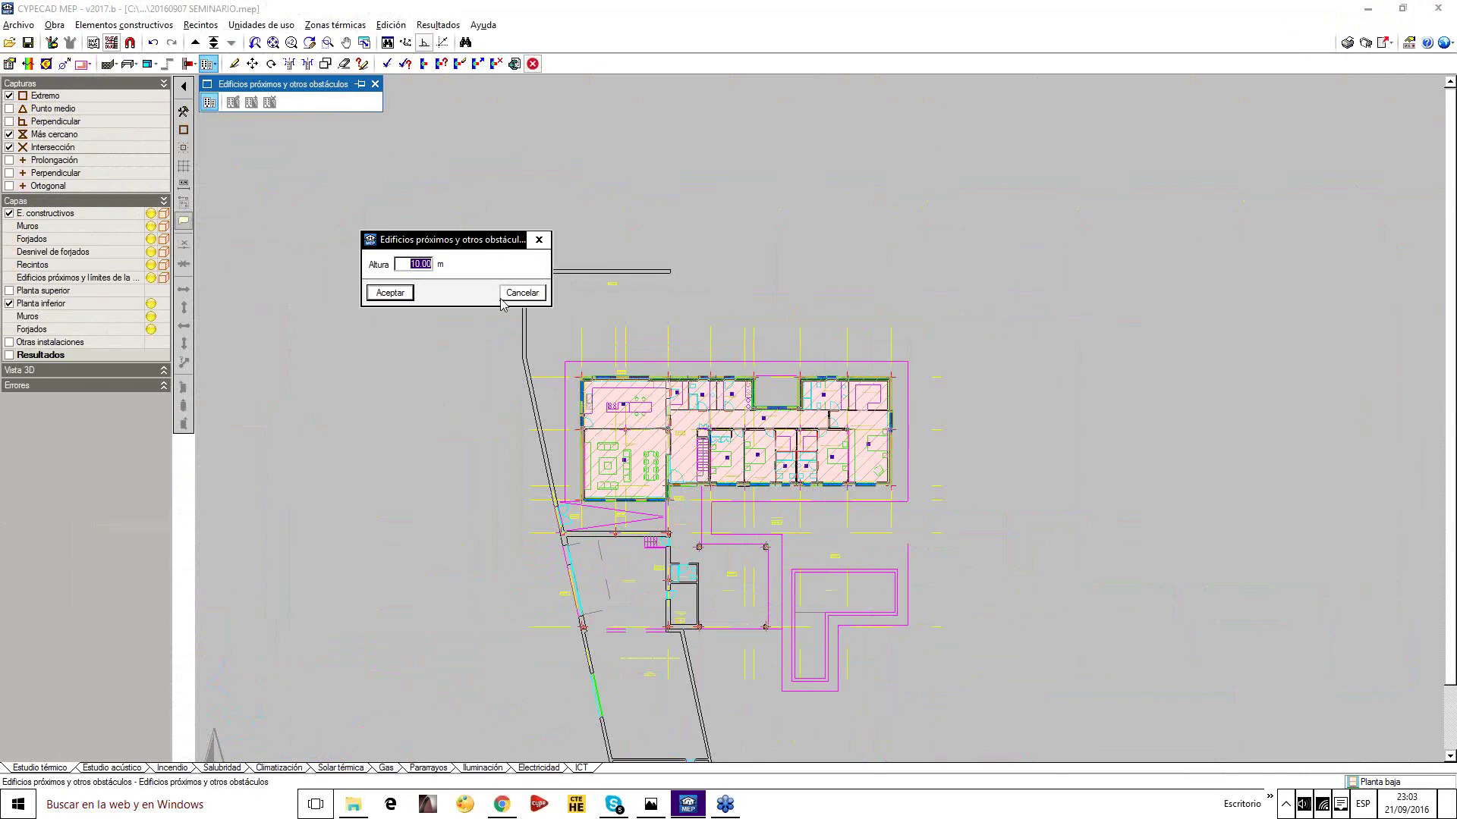
pyautogui.write('15')
pyautogui.click(390, 292)
pyautogui.scroll(-1, 523, 531)
pyautogui.click(437, 518)
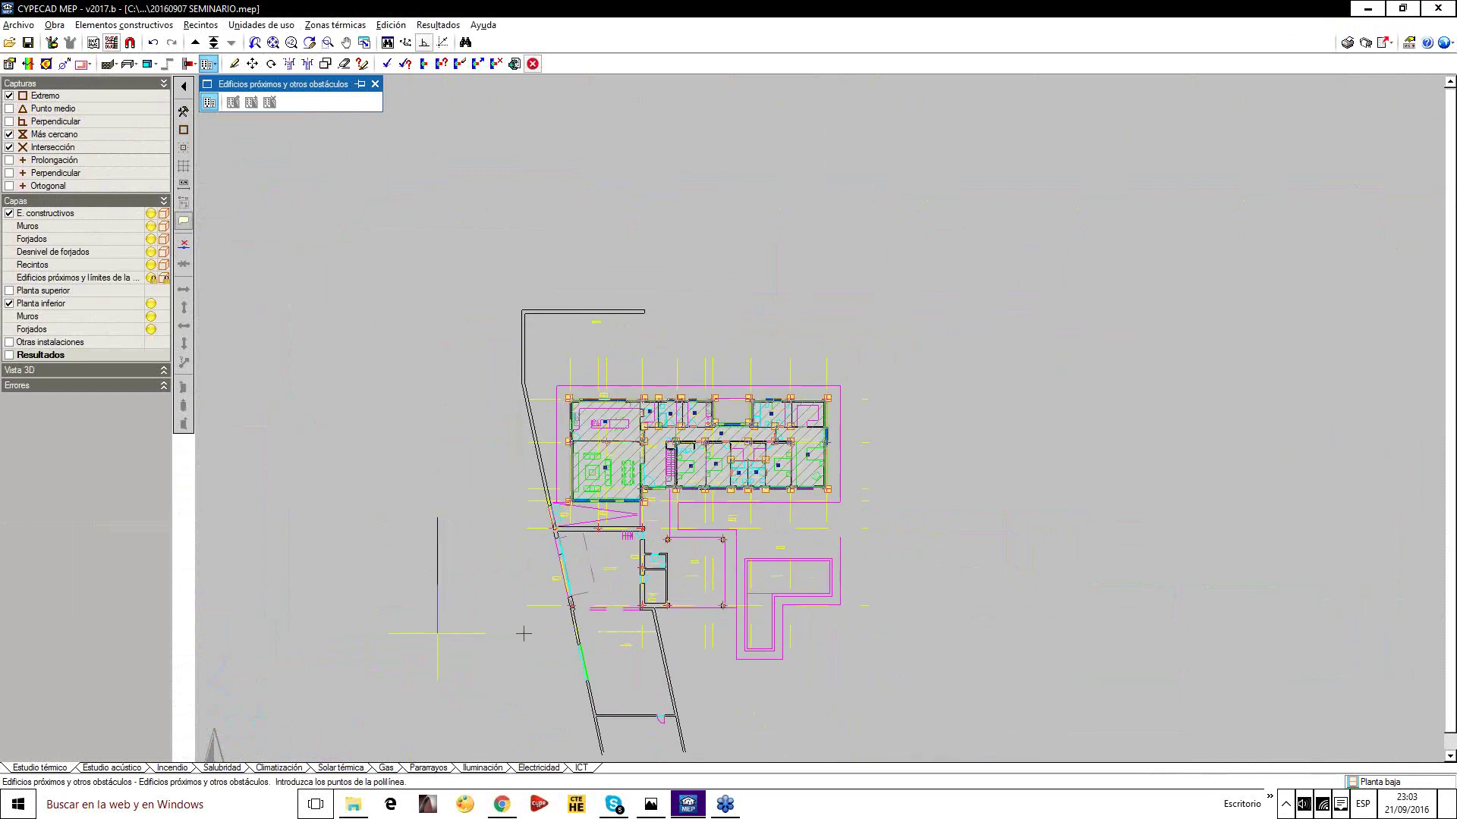
pyautogui.click(532, 583)
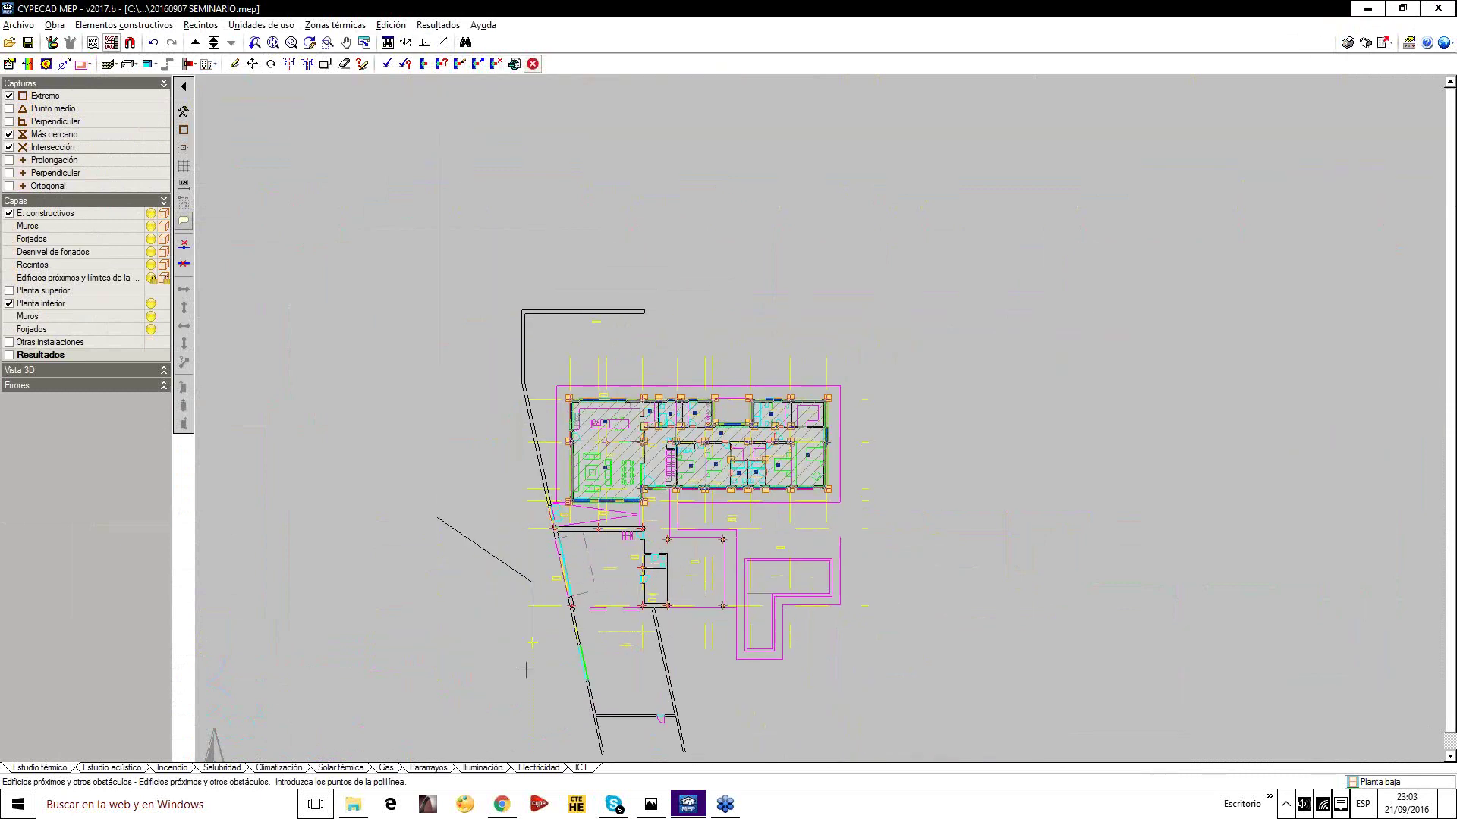
pyautogui.click(521, 677)
pyautogui.click(397, 664)
pyautogui.click(357, 551)
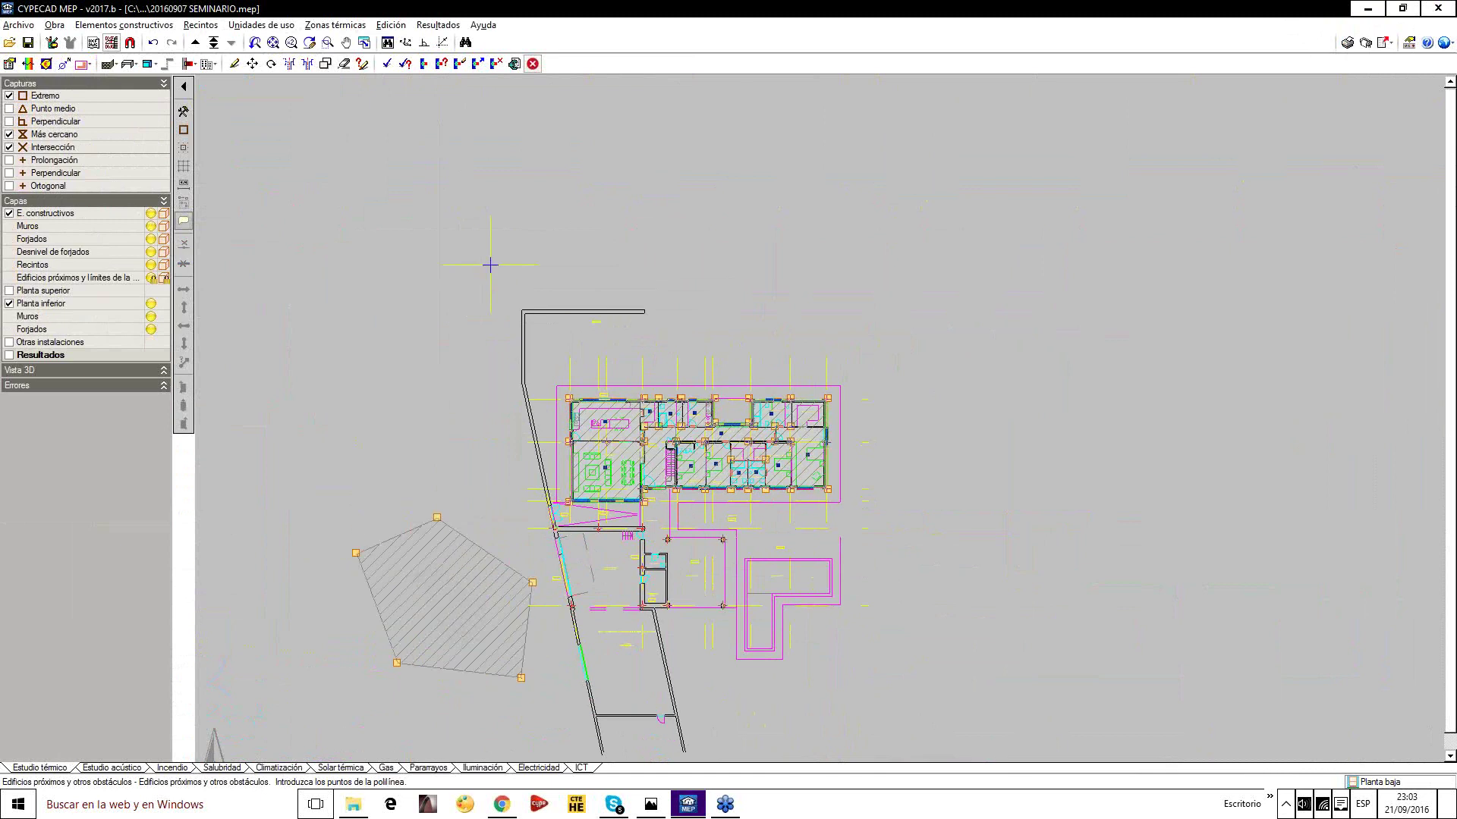
pyautogui.rightClick(362, 163)
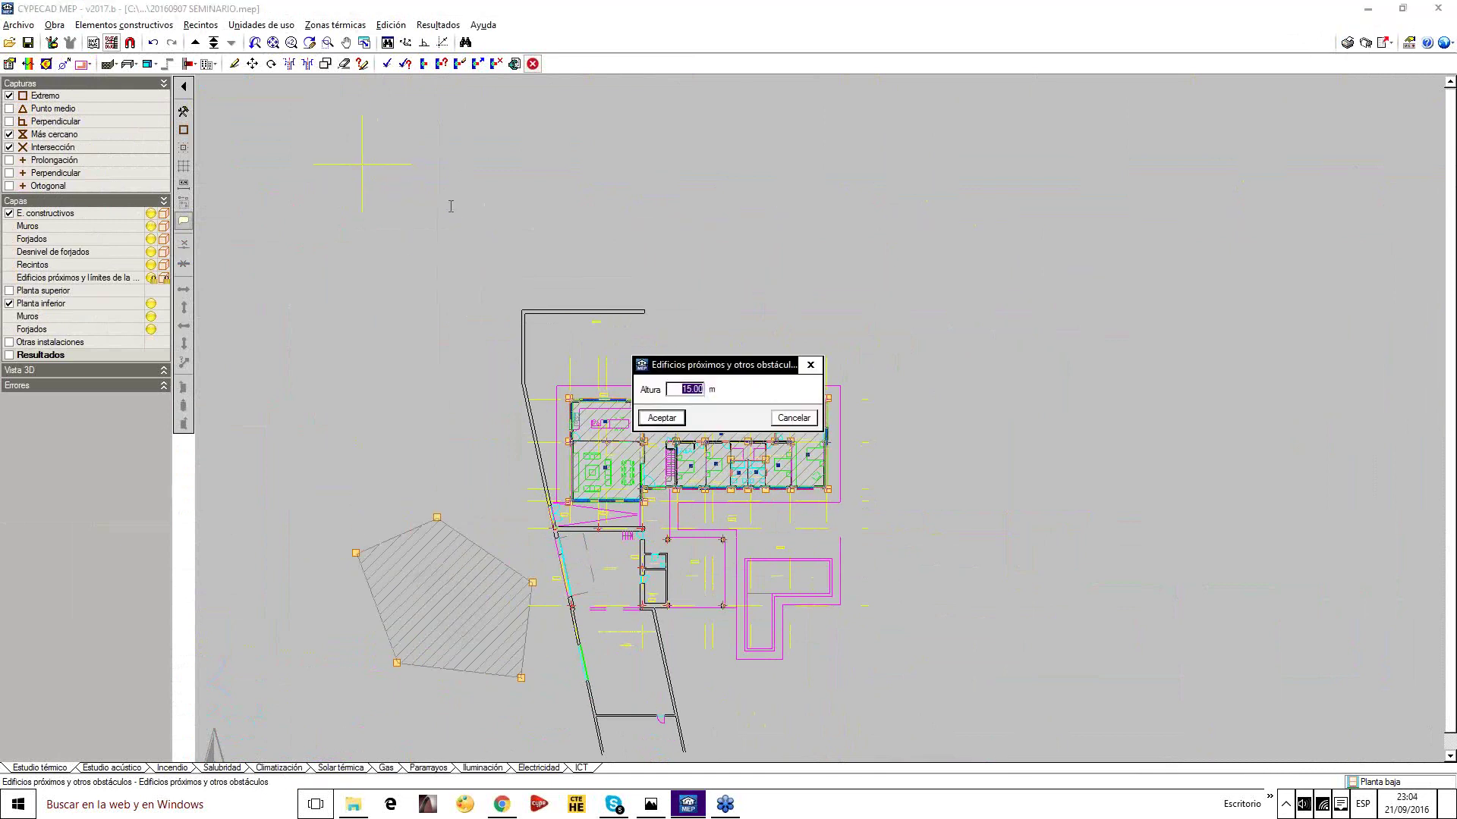
# Add a second nearby-building obstacle, 15 m high and four-sided, sharing an edge with the five-sided obstacle
pyautogui.click(678, 418)
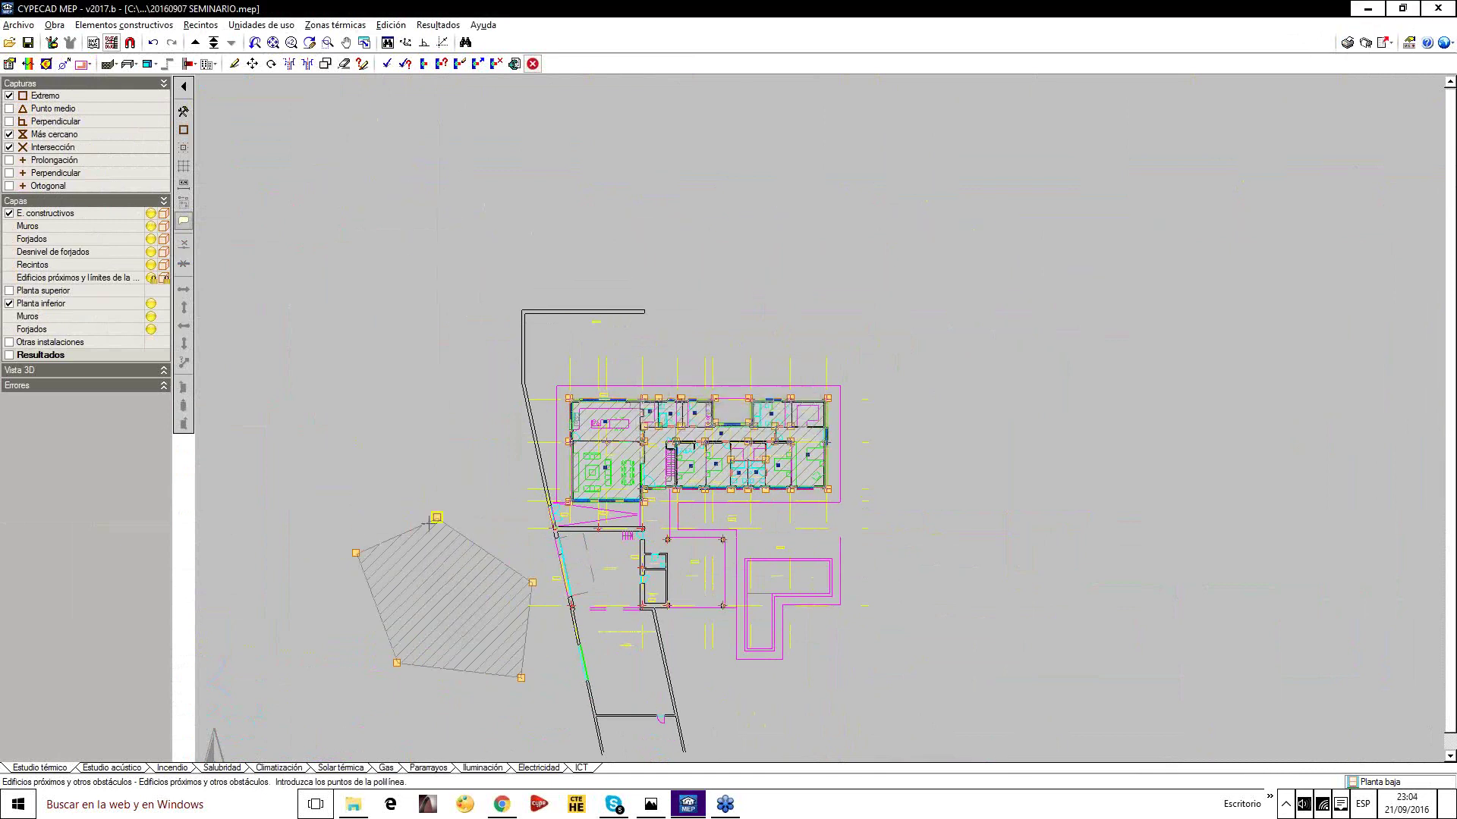
pyautogui.click(437, 517)
pyautogui.click(416, 370)
pyautogui.click(331, 383)
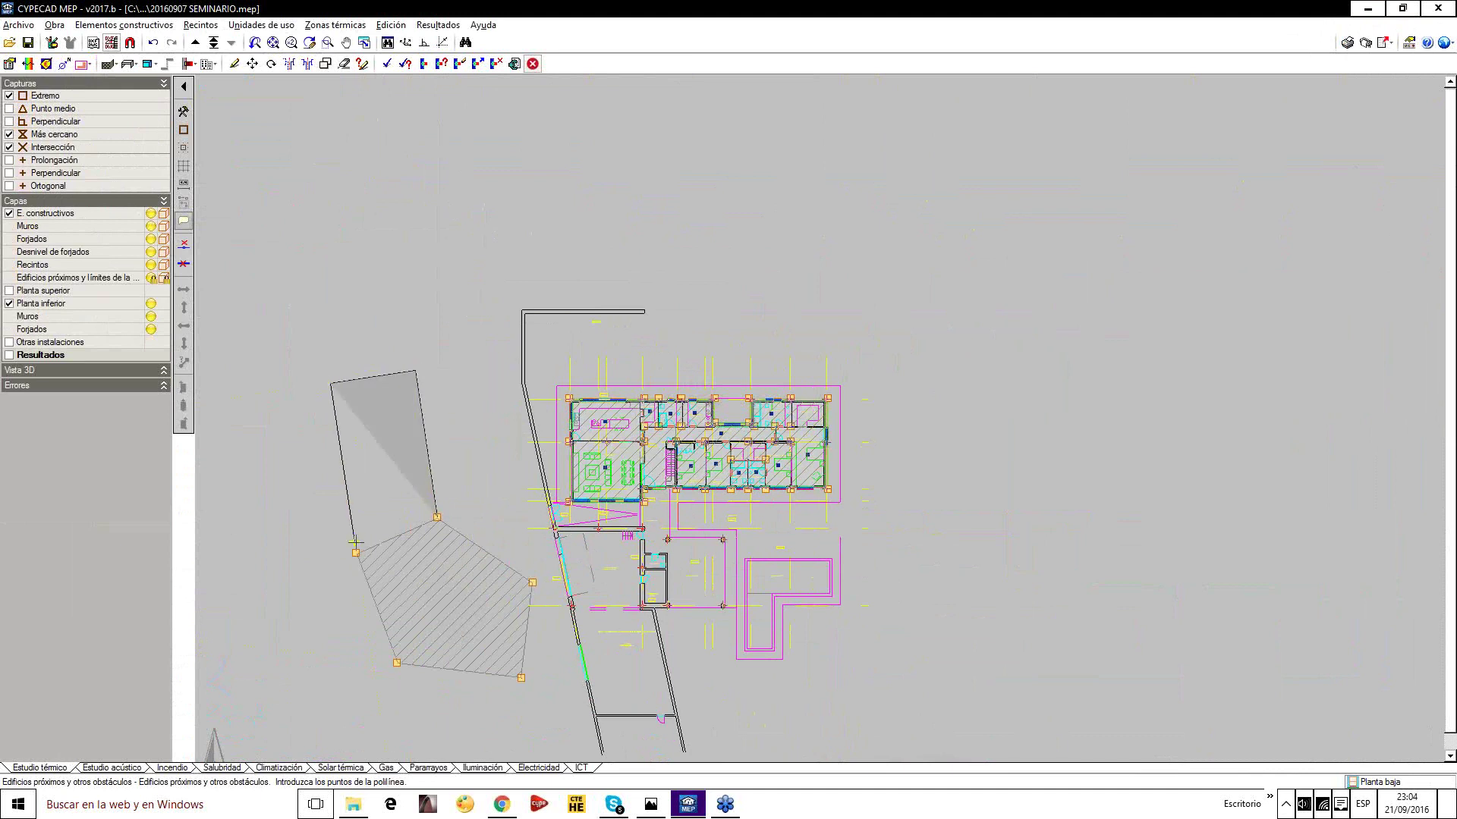
pyautogui.click(355, 553)
pyautogui.rightClick(356, 553)
# Inspect the nearby-building obstacles and the house in the 3D view, and close the view
pyautogui.click(54, 25)
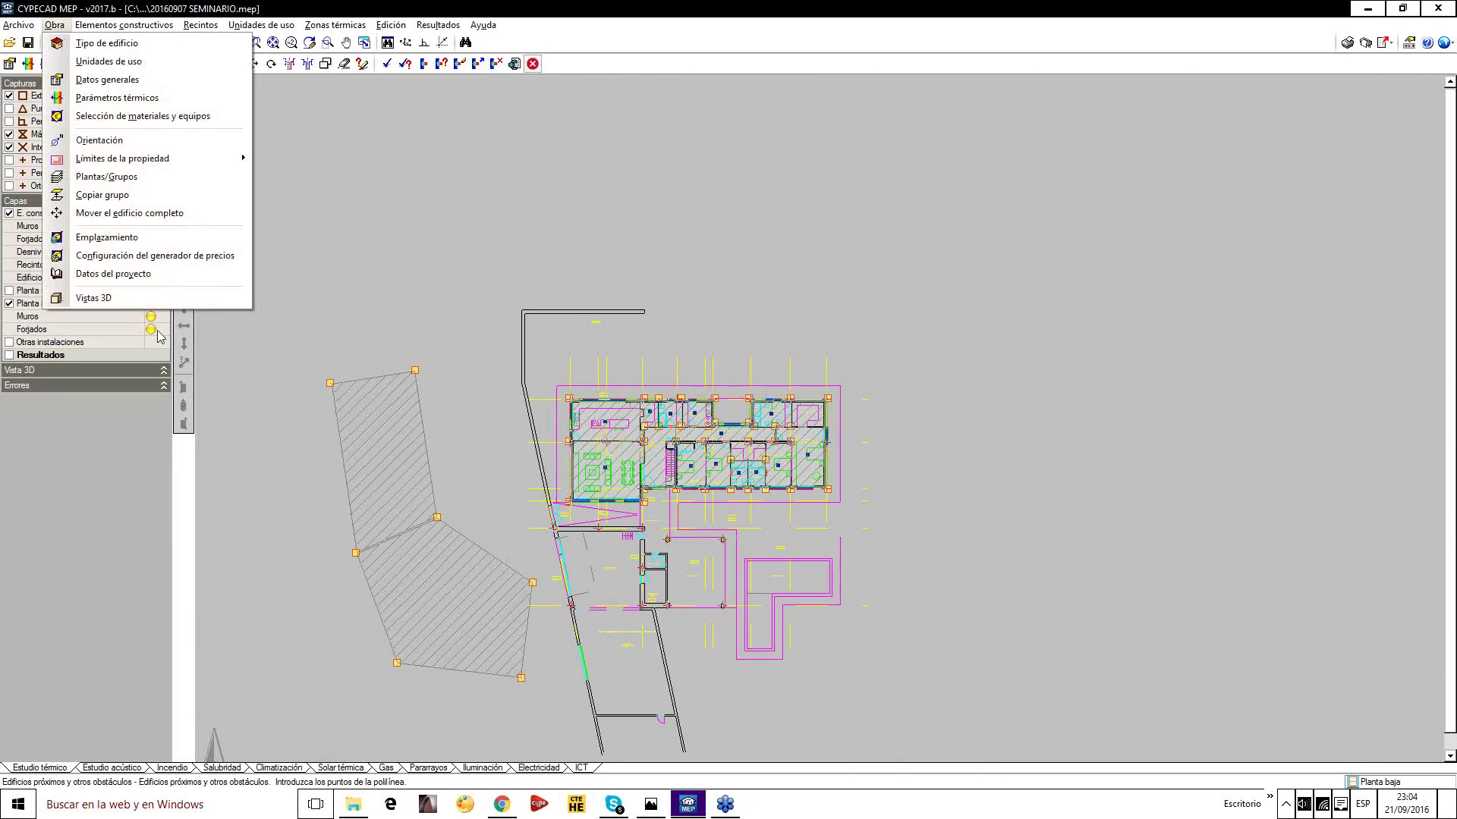
pyautogui.click(129, 297)
pyautogui.click(618, 450)
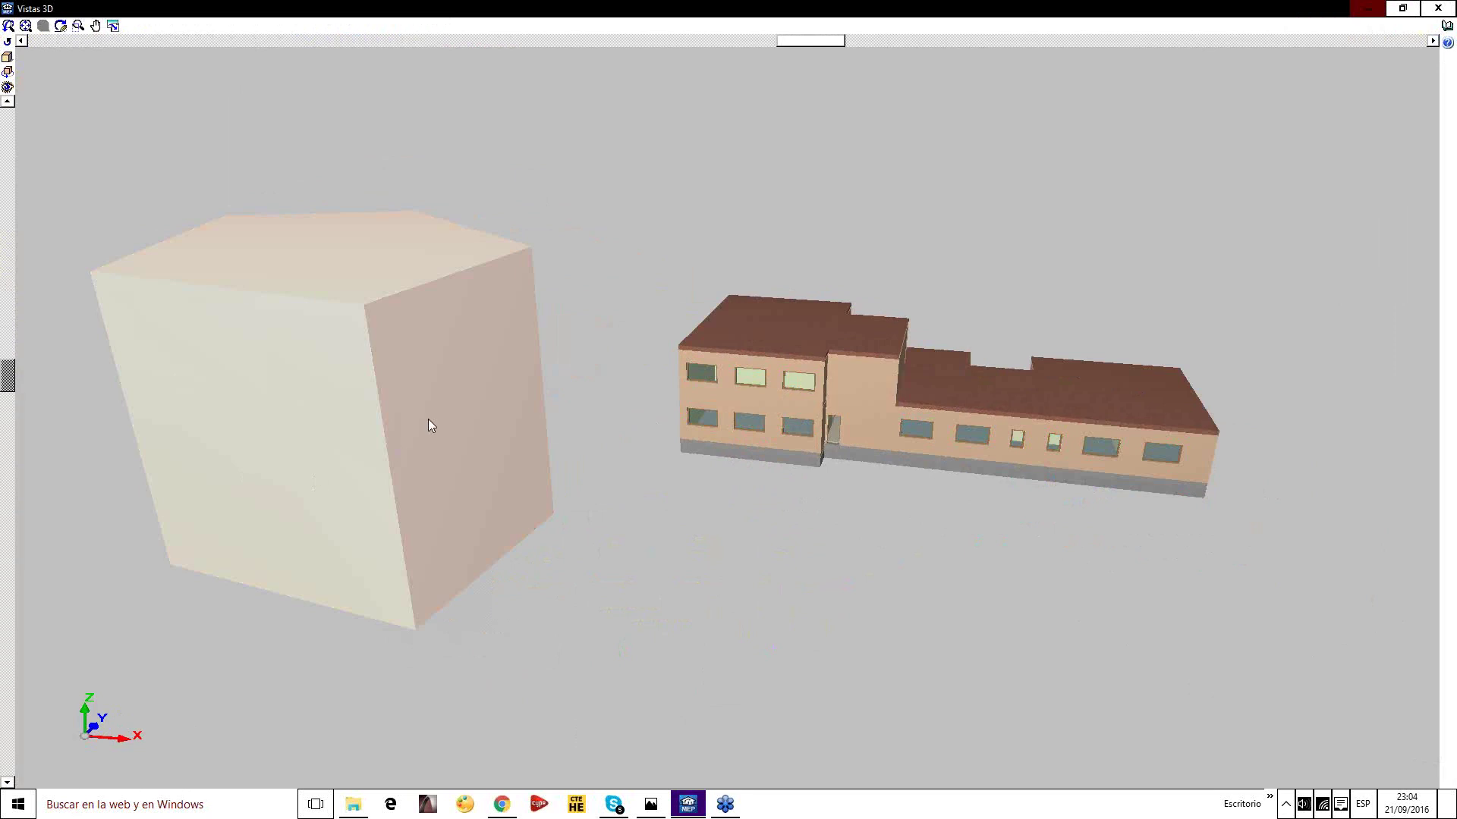
pyautogui.click(1439, 9)
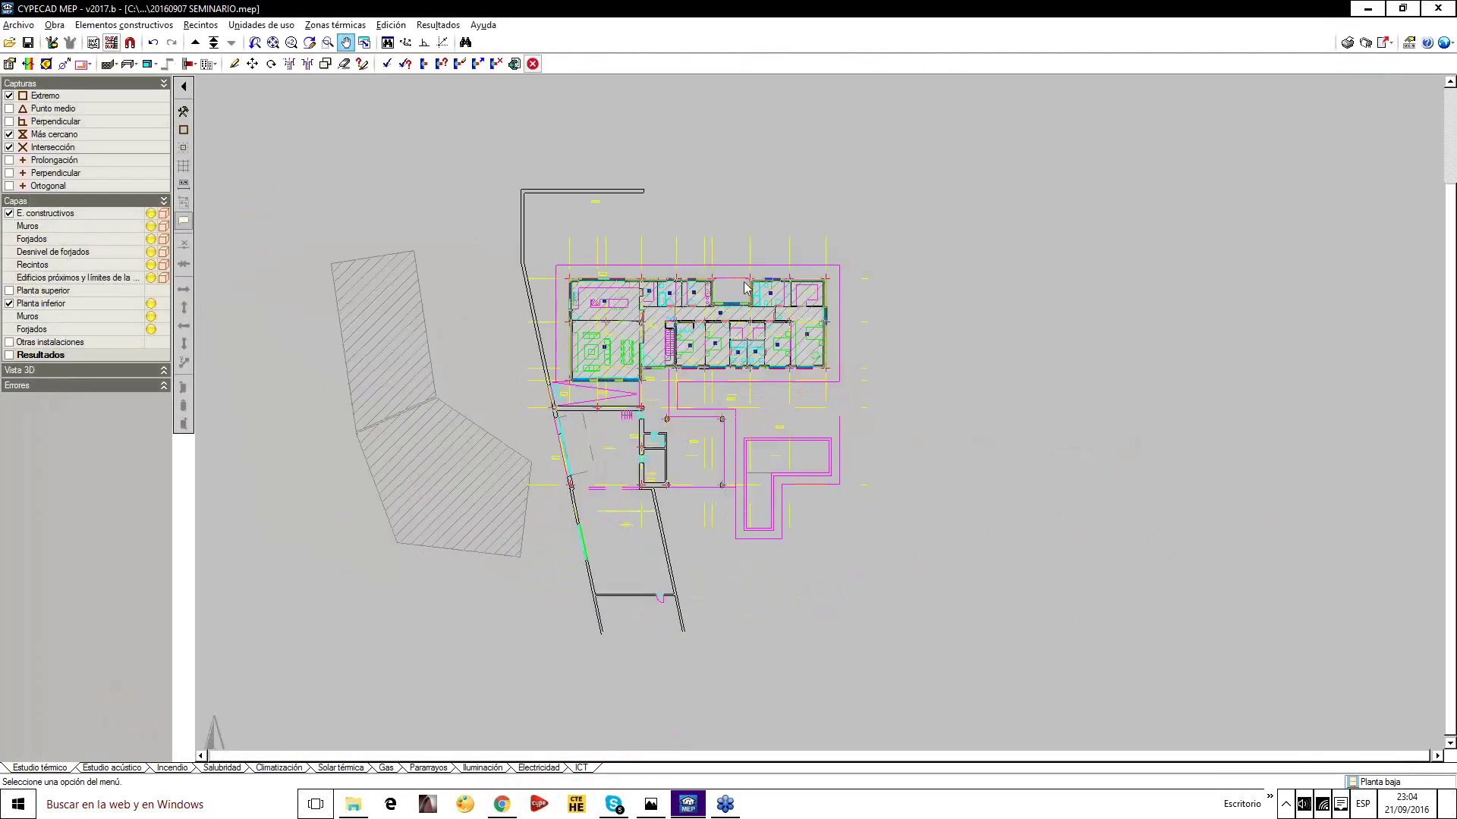
# Delete both nearby-building obstacles from the plan and save the project
pyautogui.click(344, 63)
pyautogui.click(649, 523)
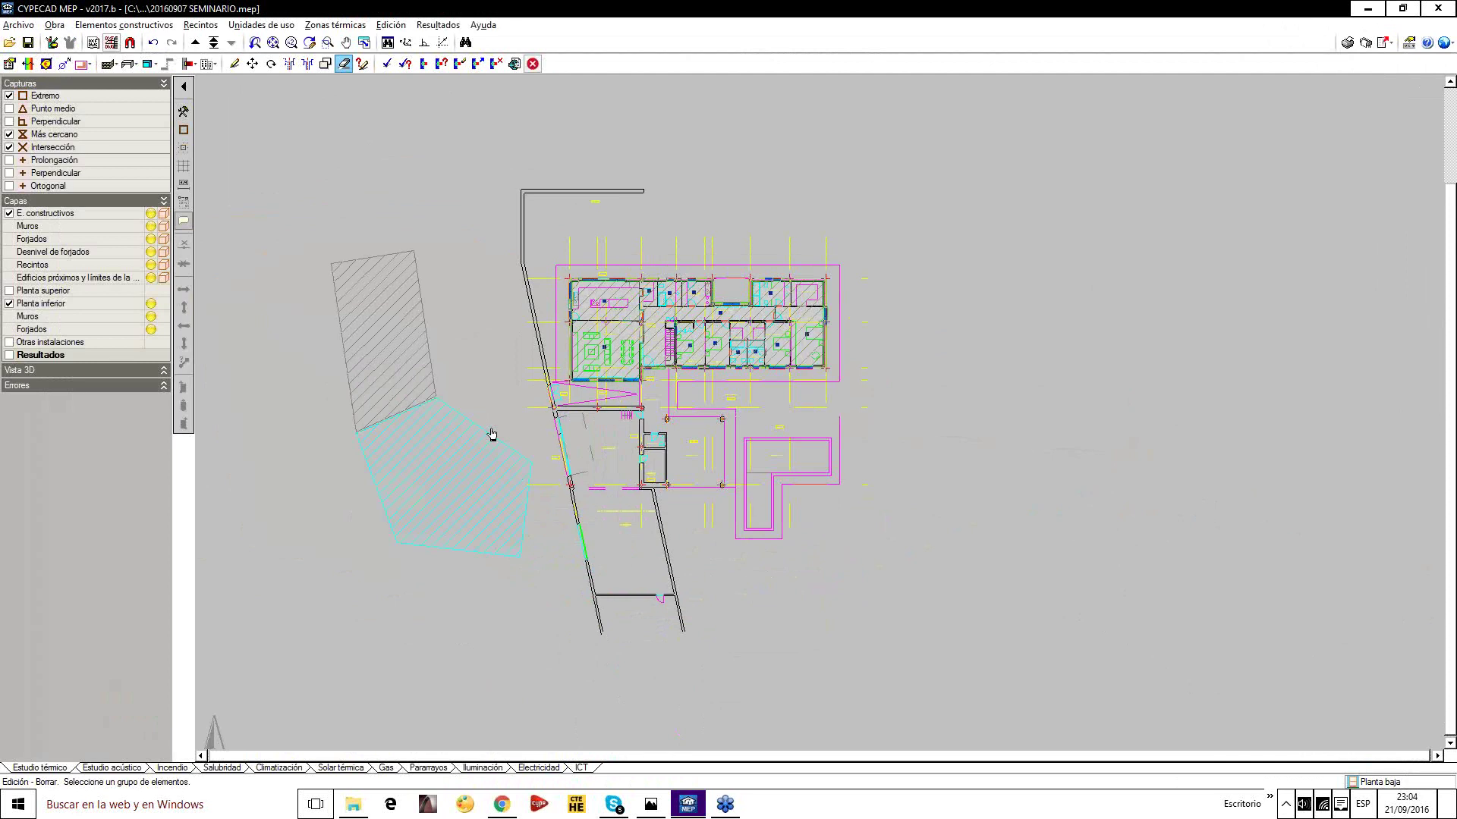
pyautogui.click(491, 434)
pyautogui.click(433, 345)
pyautogui.rightClick(429, 326)
pyautogui.click(27, 42)
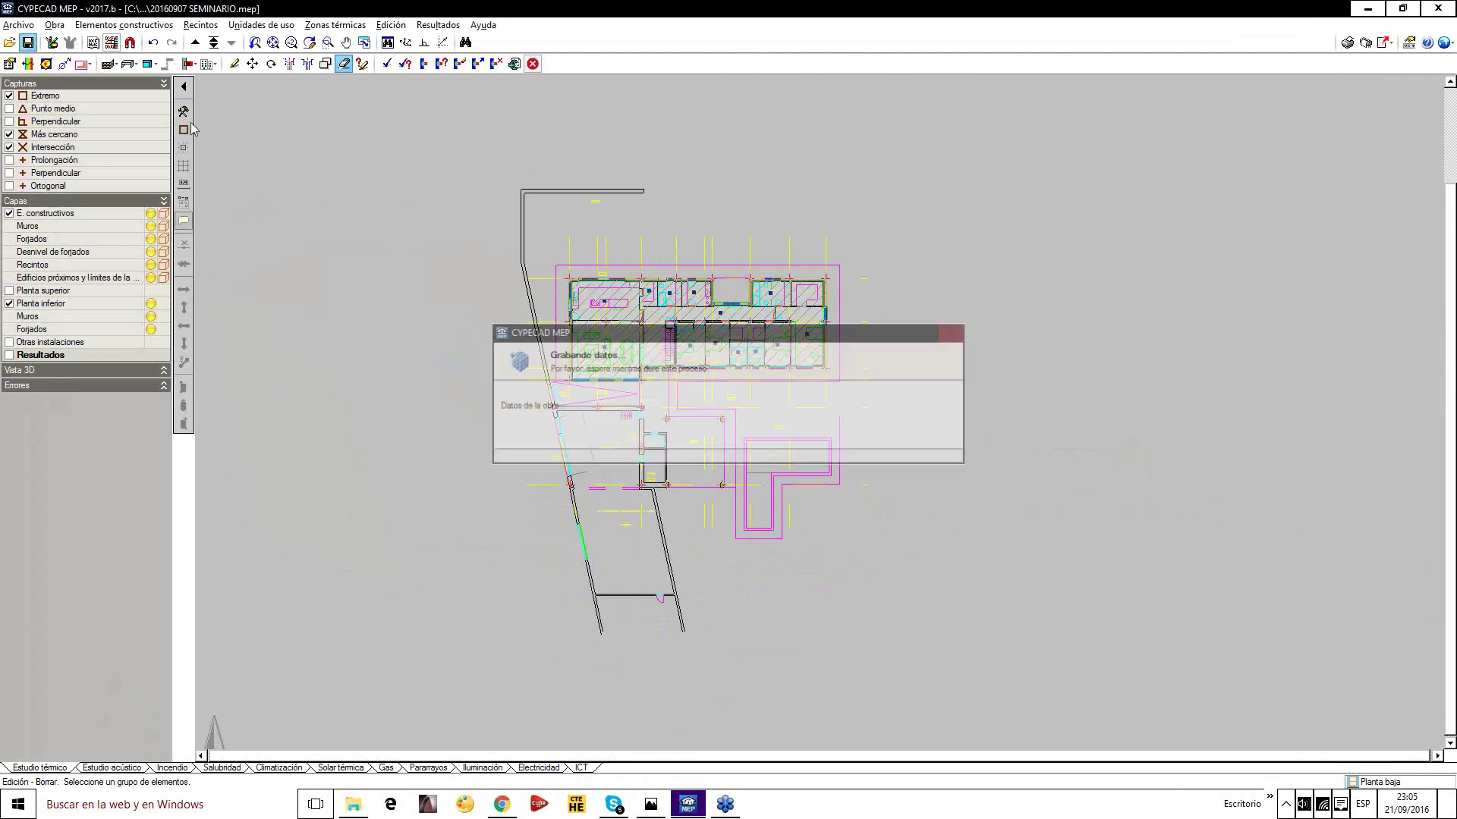
# Change the project location to the municipality of Madrid in Madrid province, accepting the general data and thermal parameters
pyautogui.click(47, 28)
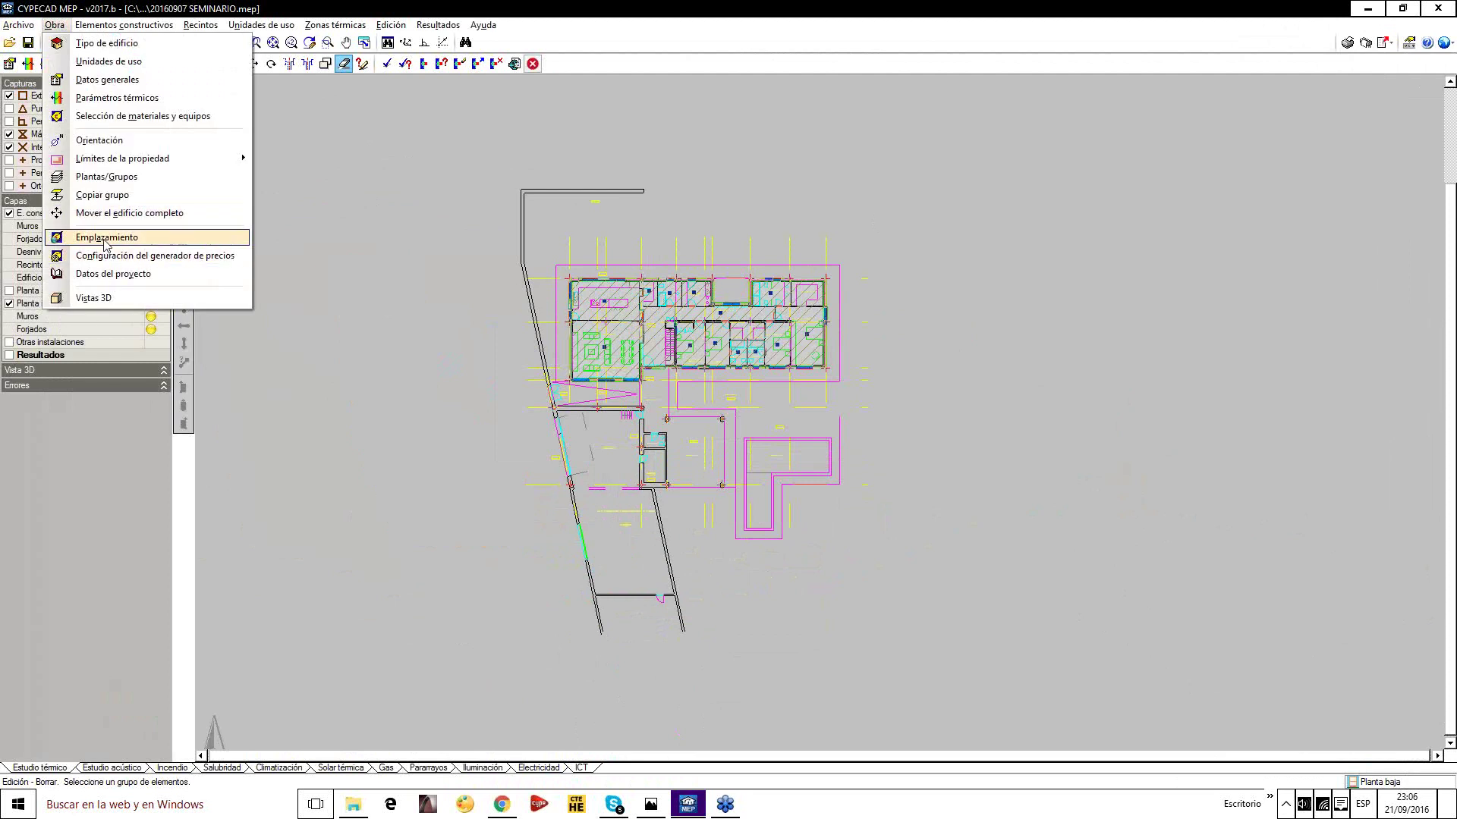
pyautogui.click(104, 241)
pyautogui.click(749, 472)
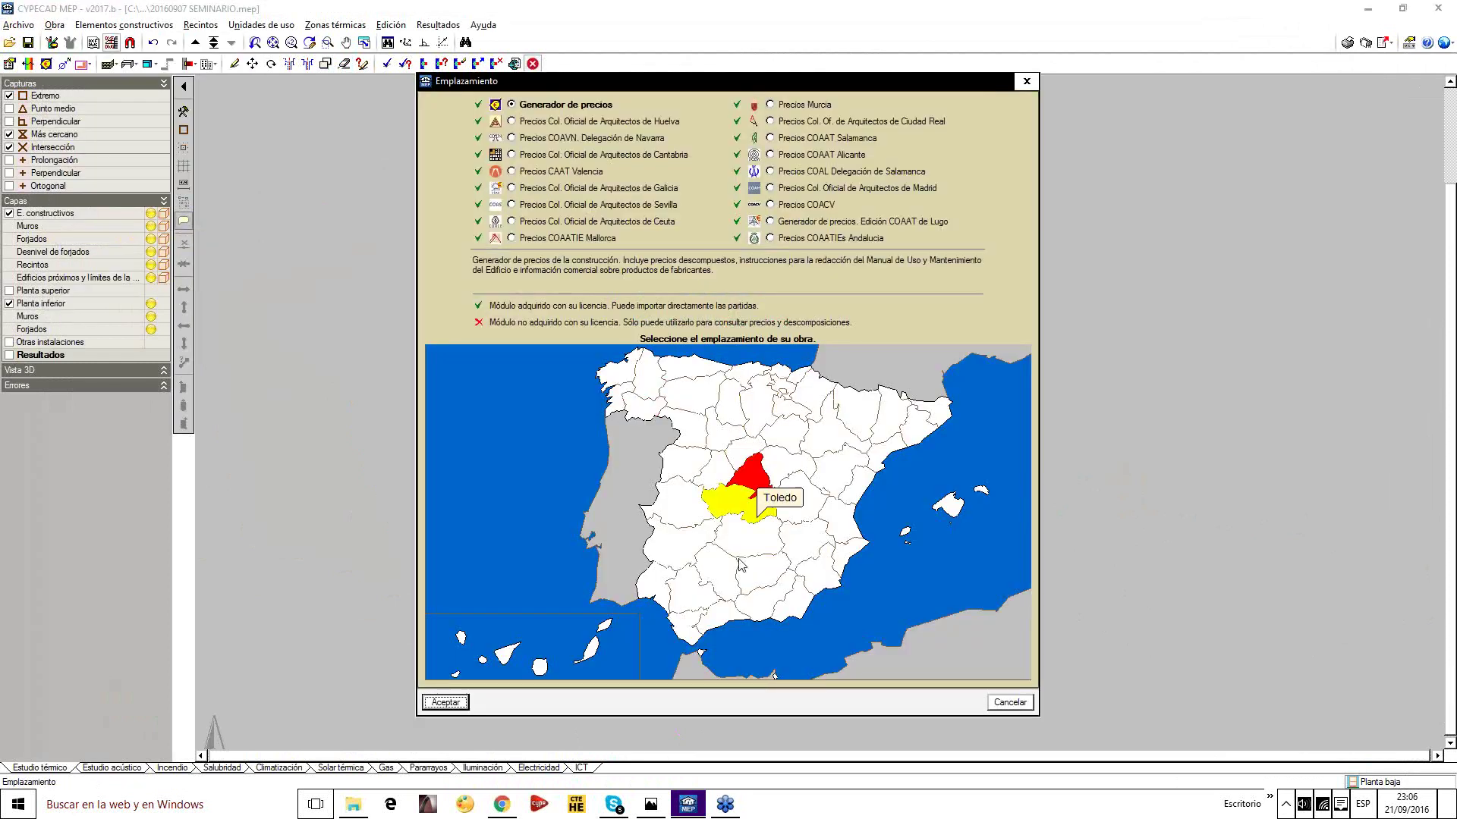
pyautogui.click(455, 702)
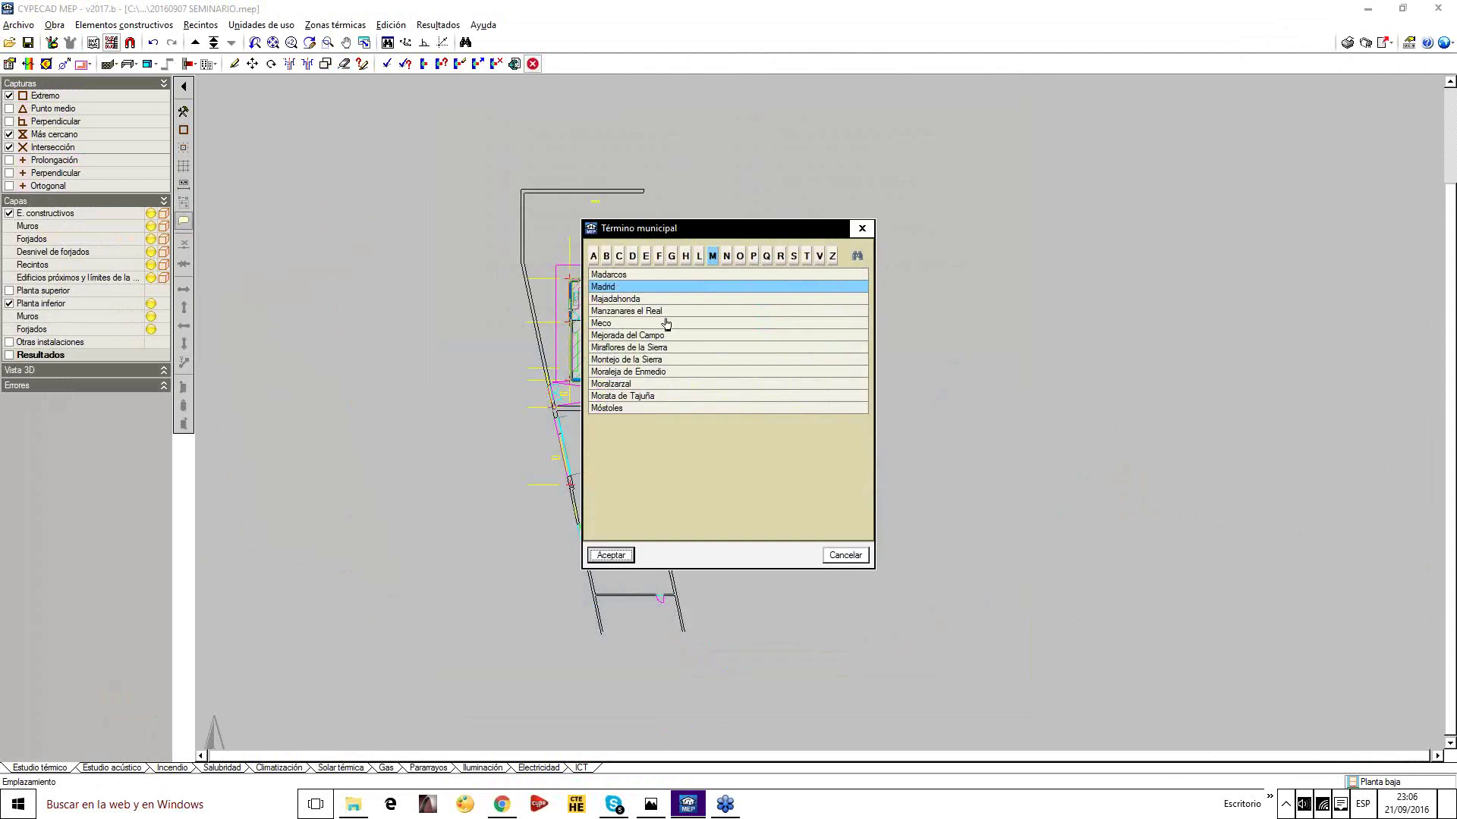
pyautogui.click(614, 556)
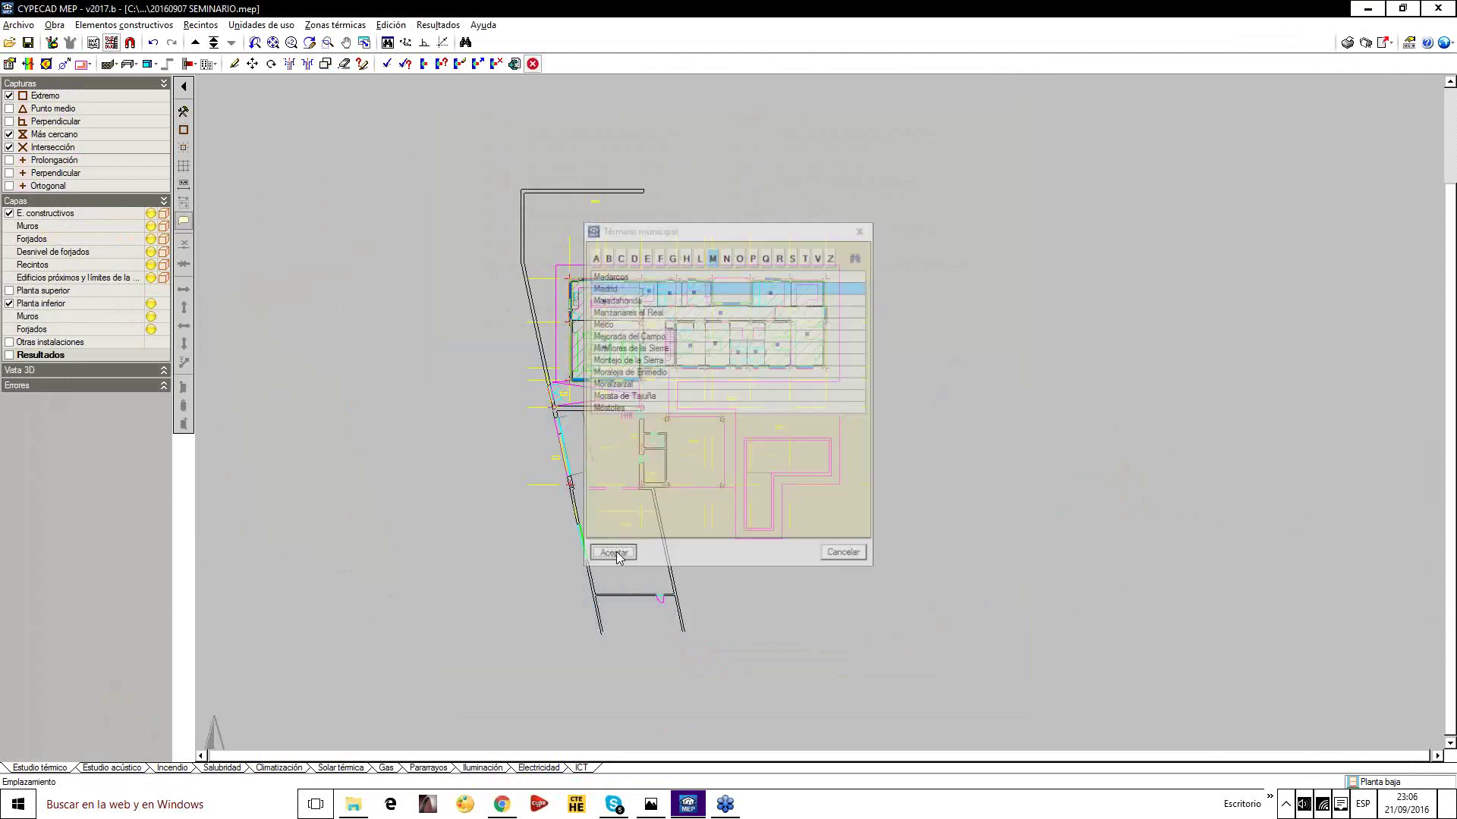
pyautogui.click(48, 44)
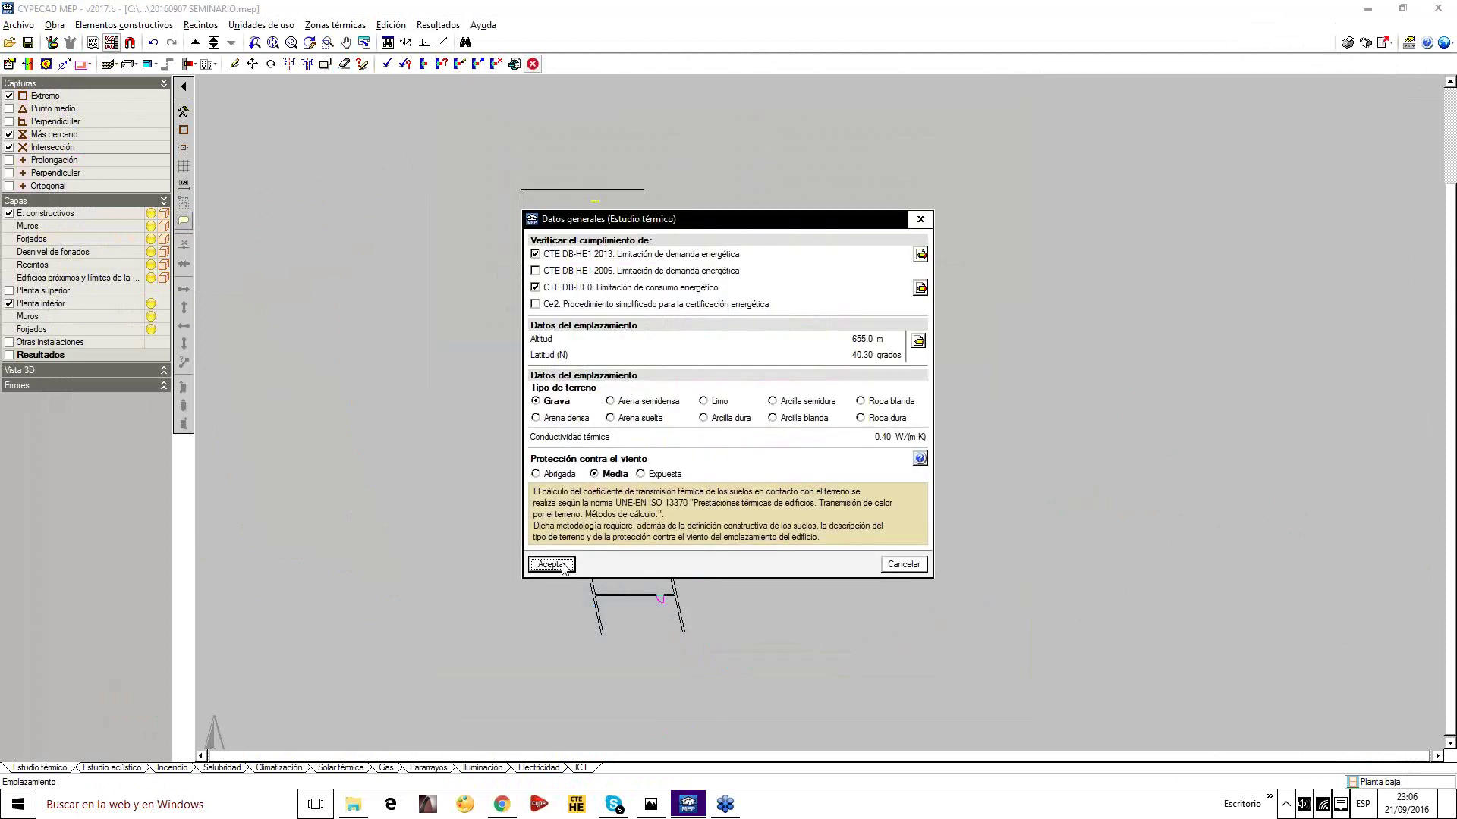
pyautogui.click(551, 564)
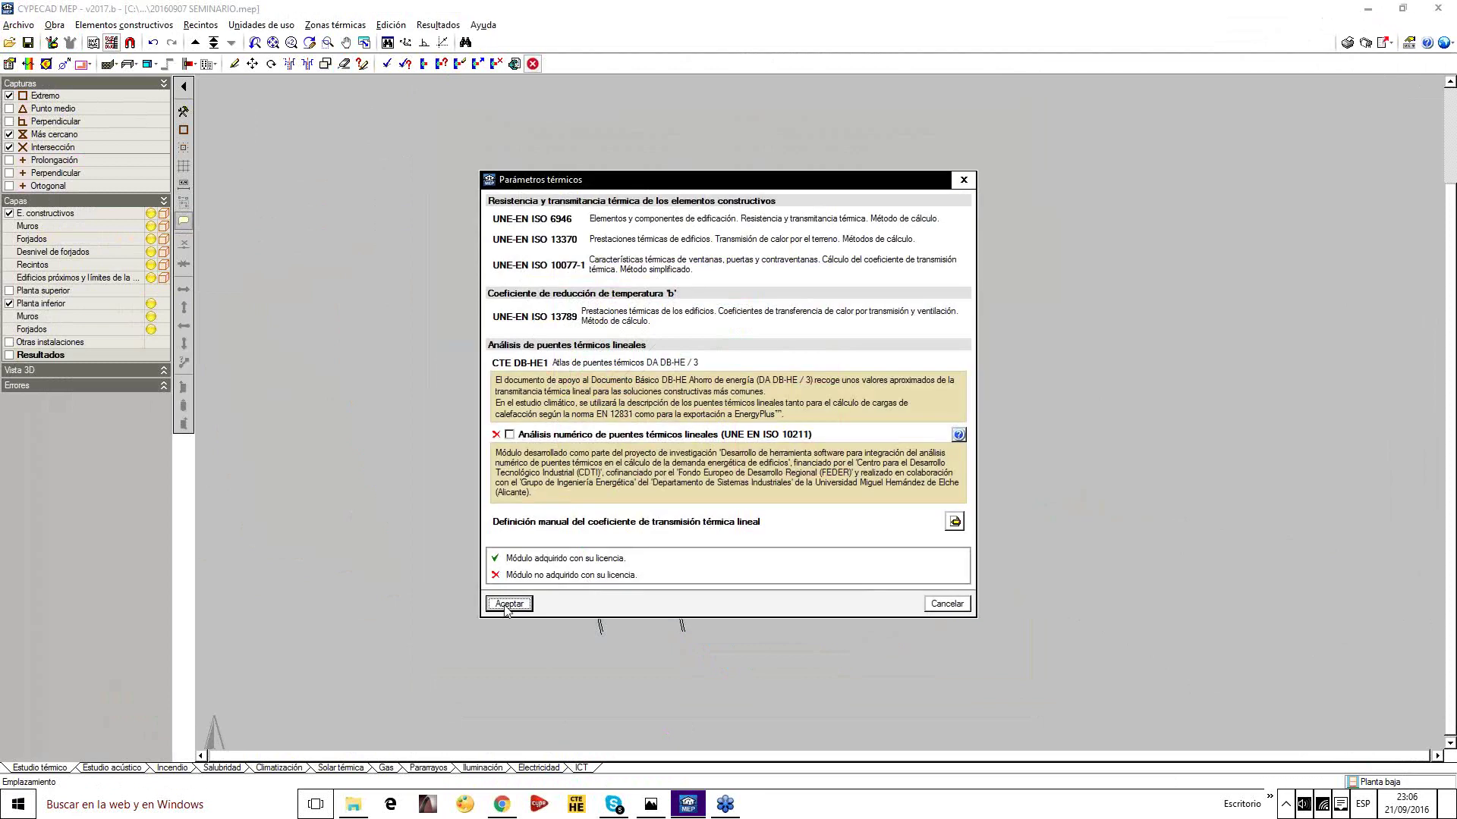
pyautogui.click(508, 603)
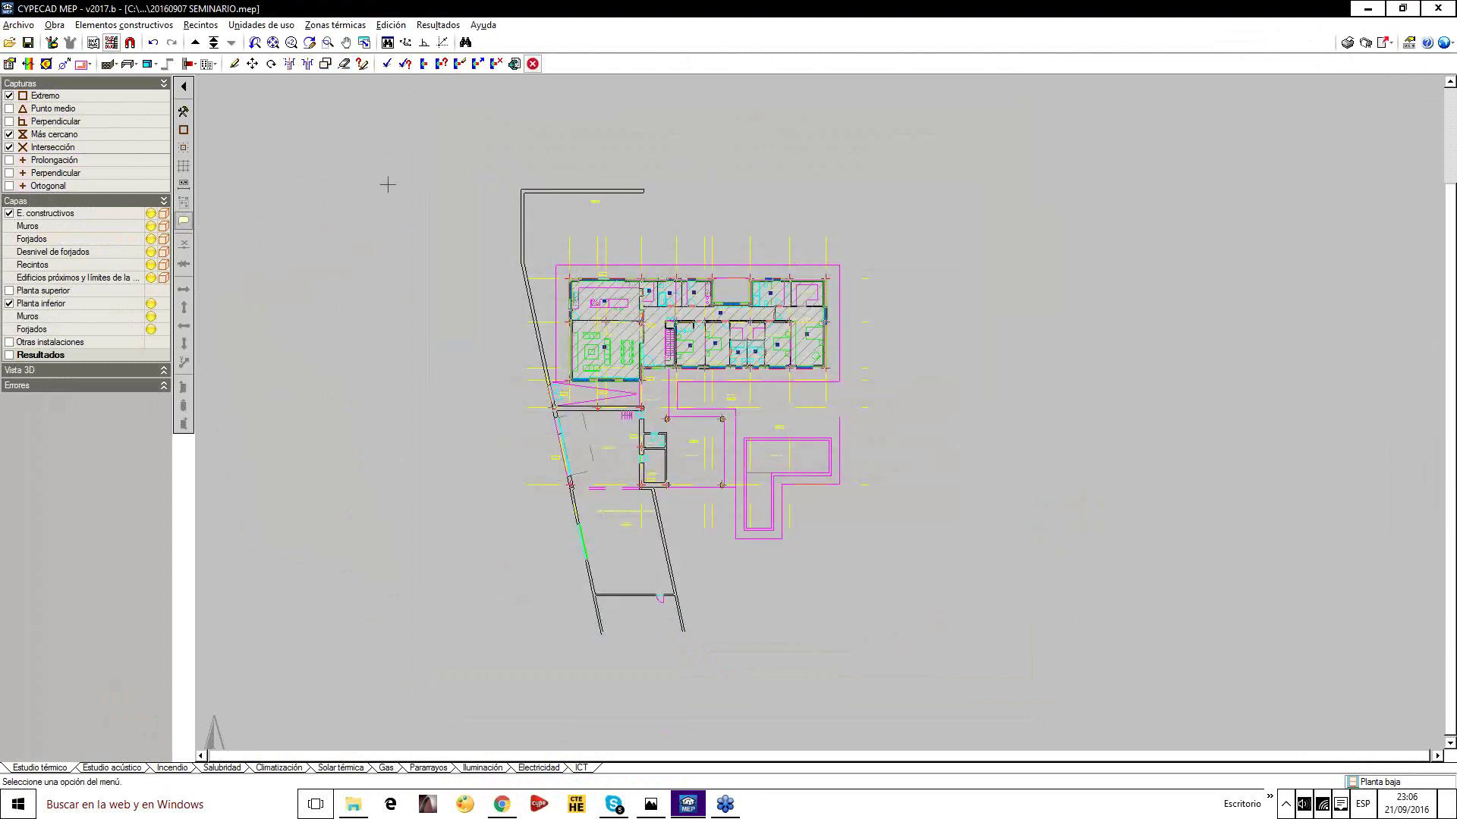
# Change the project location to Sonseca in Toledo province, accept the general data and thermal parameters, and save the project
pyautogui.click(54, 24)
pyautogui.click(112, 237)
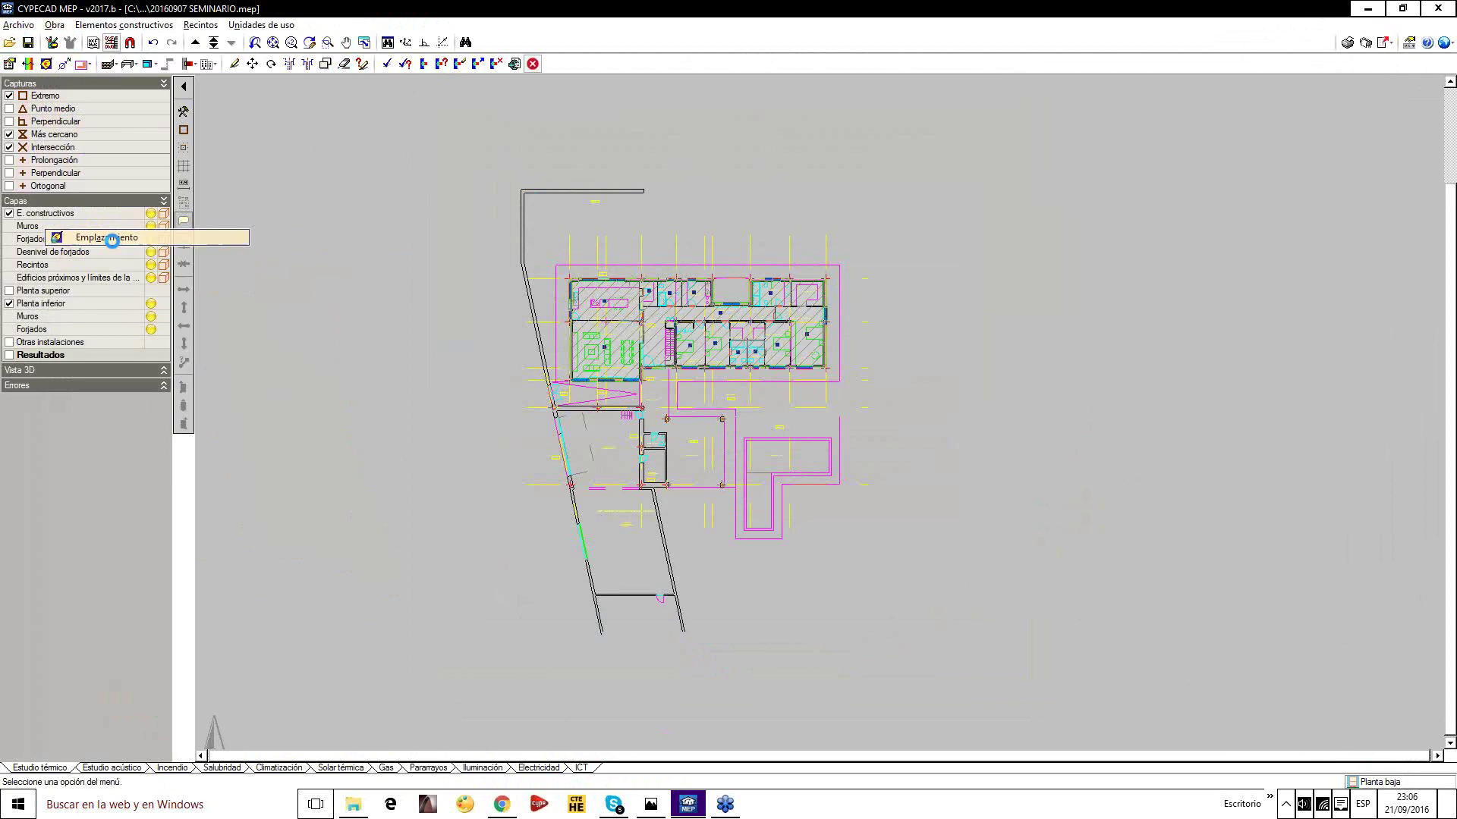
pyautogui.click(732, 502)
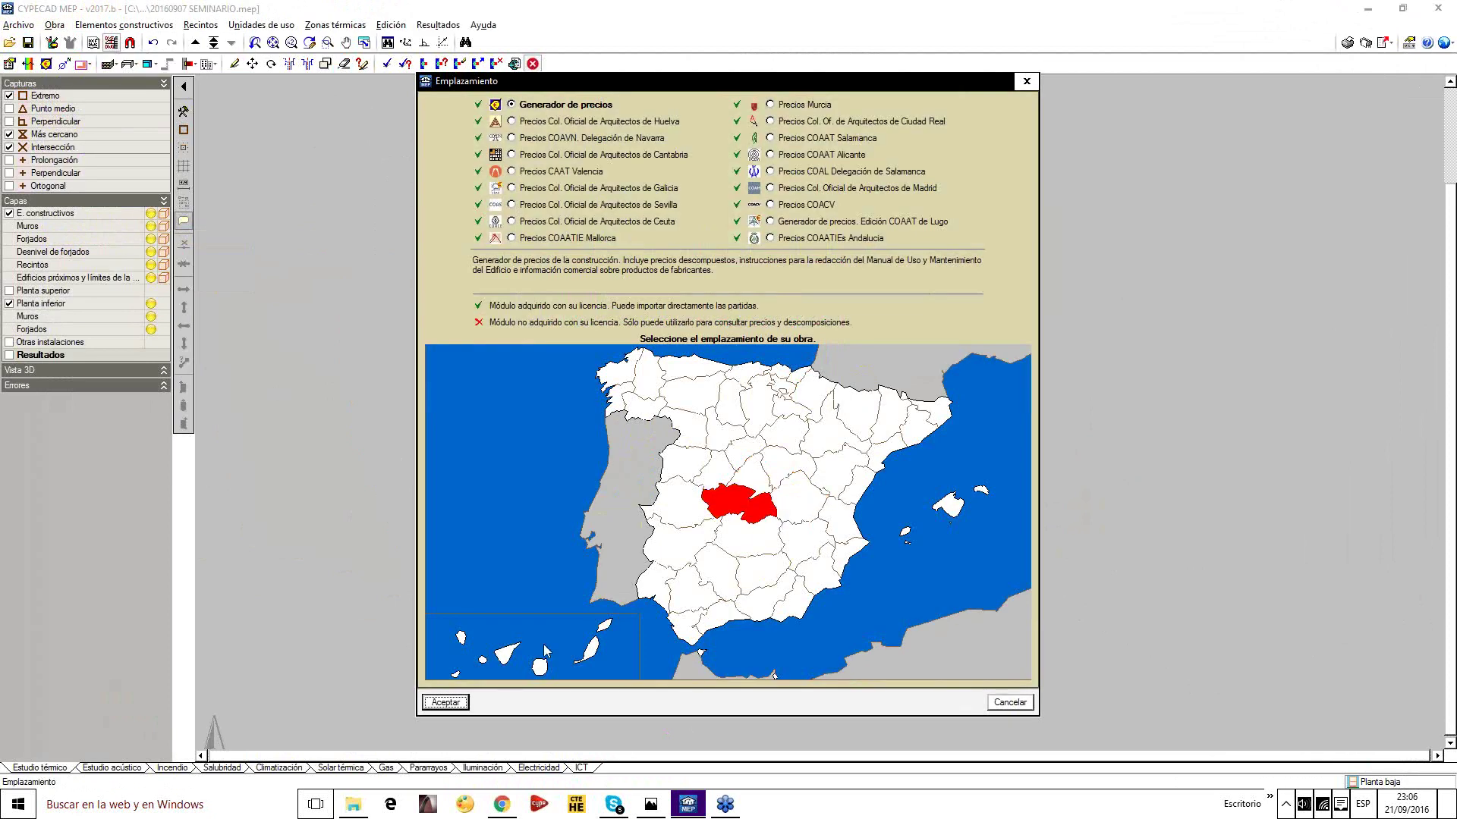
pyautogui.click(446, 701)
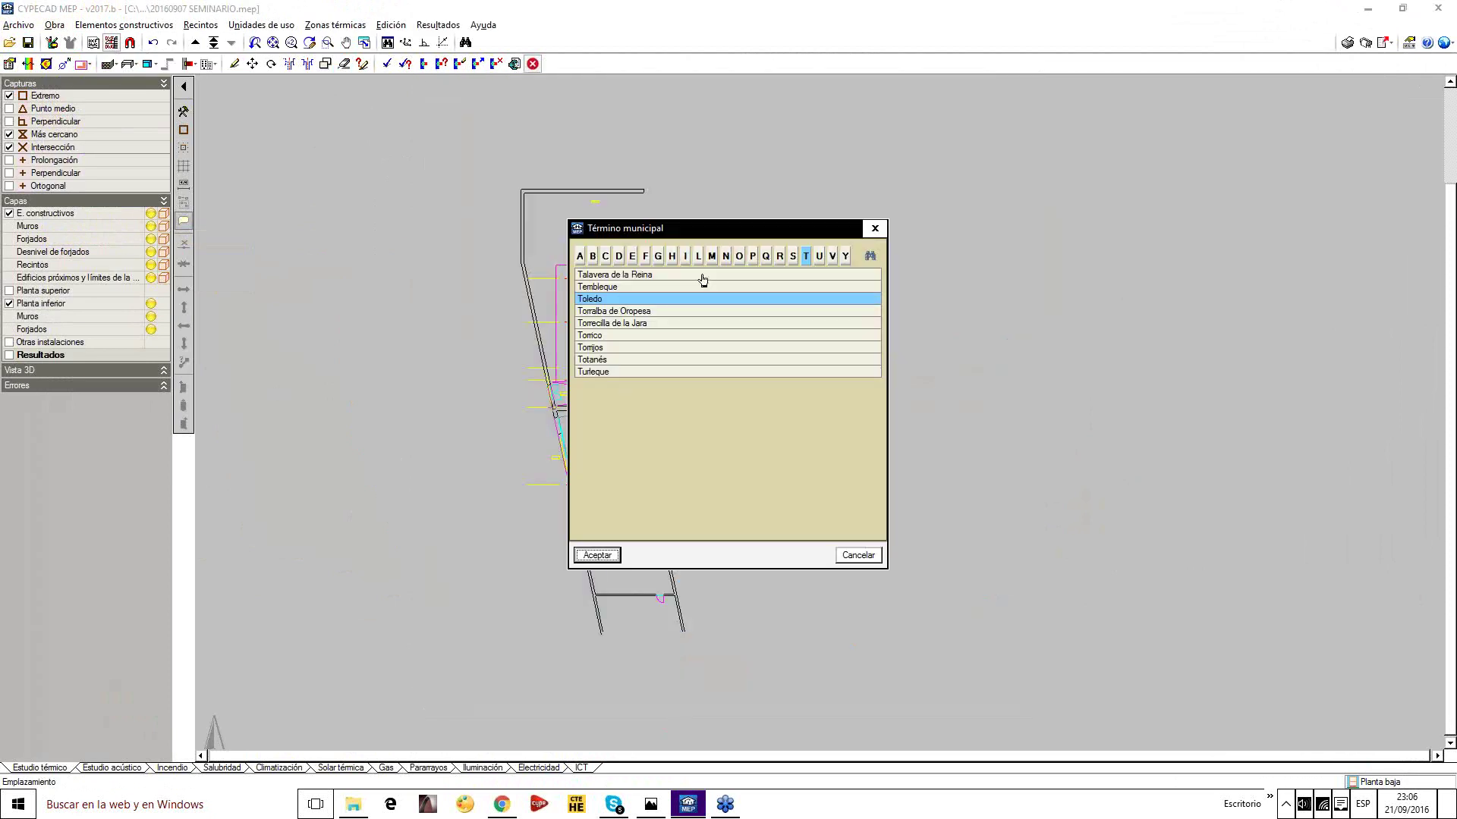
pyautogui.click(792, 255)
pyautogui.click(607, 444)
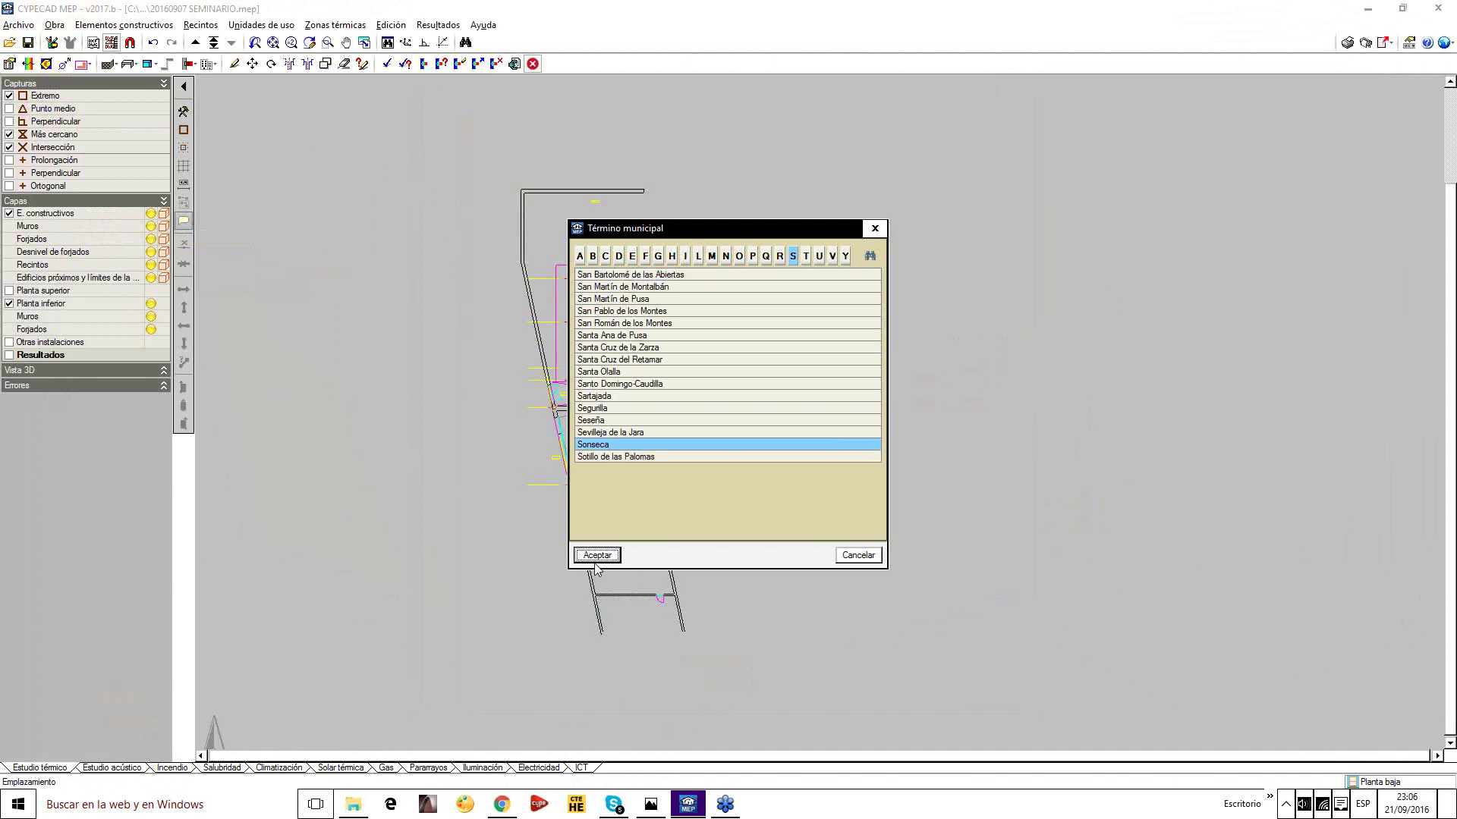
pyautogui.click(597, 562)
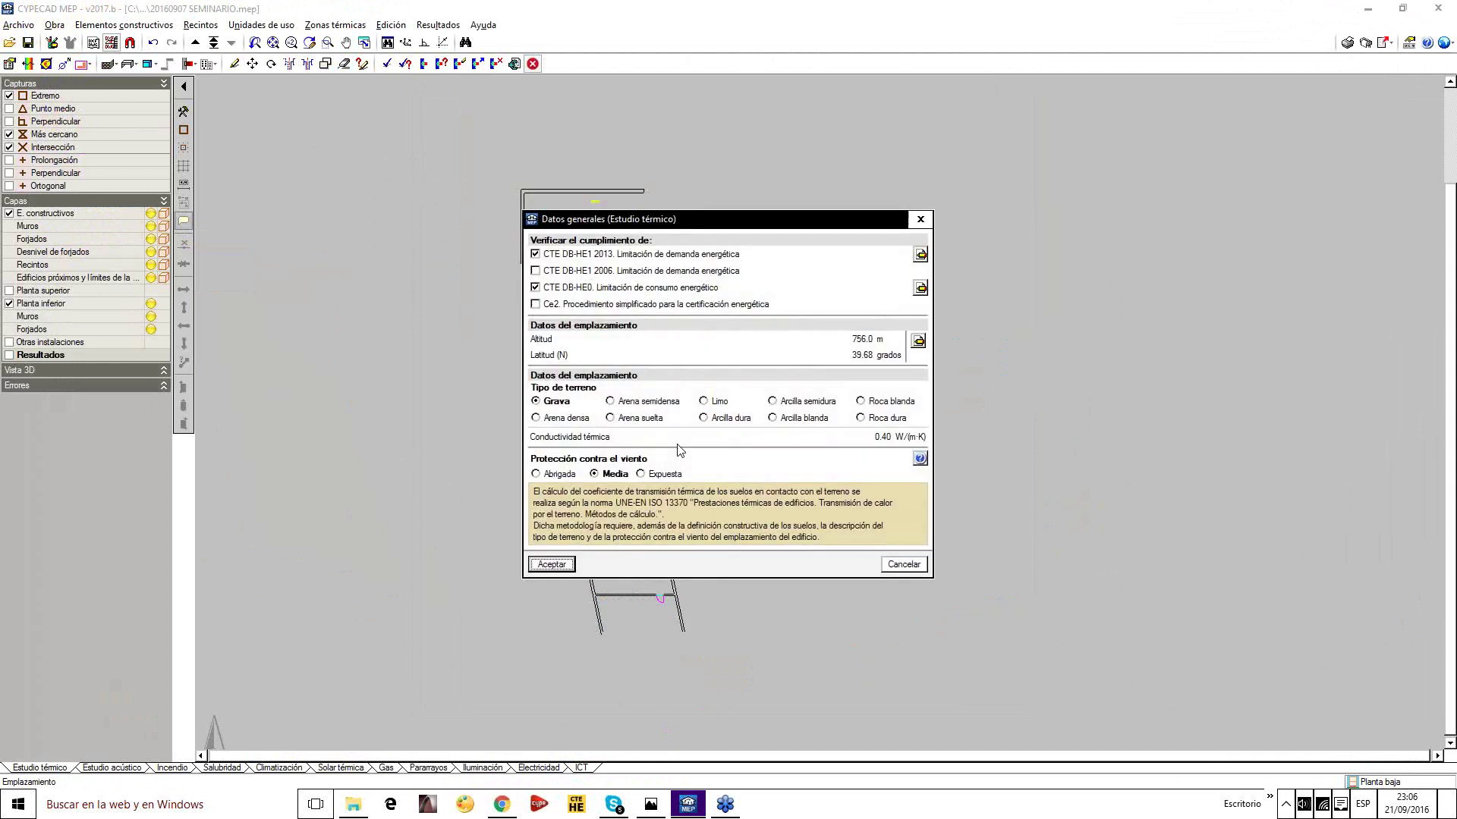
pyautogui.click(551, 565)
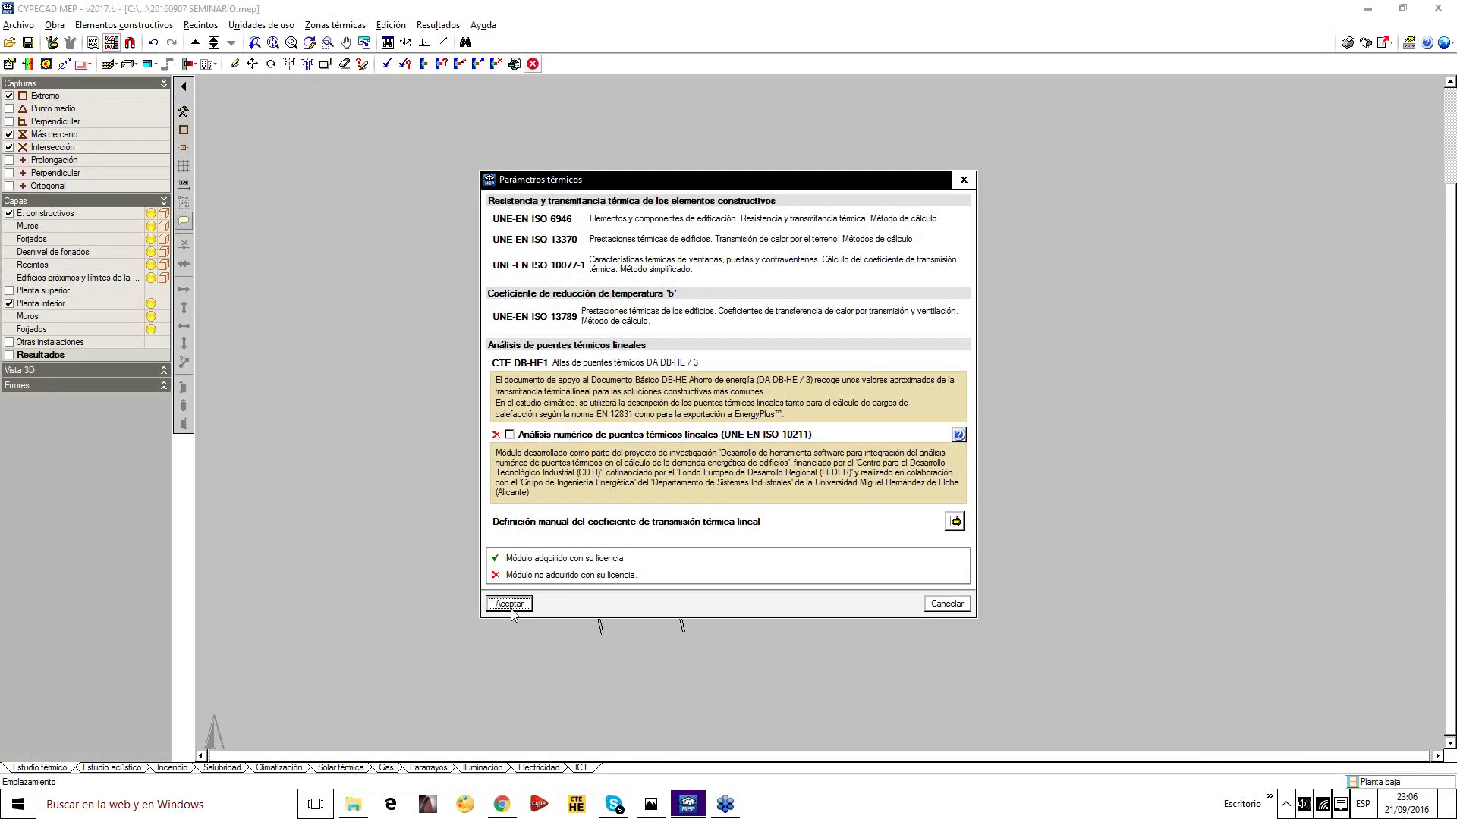
pyautogui.click(509, 605)
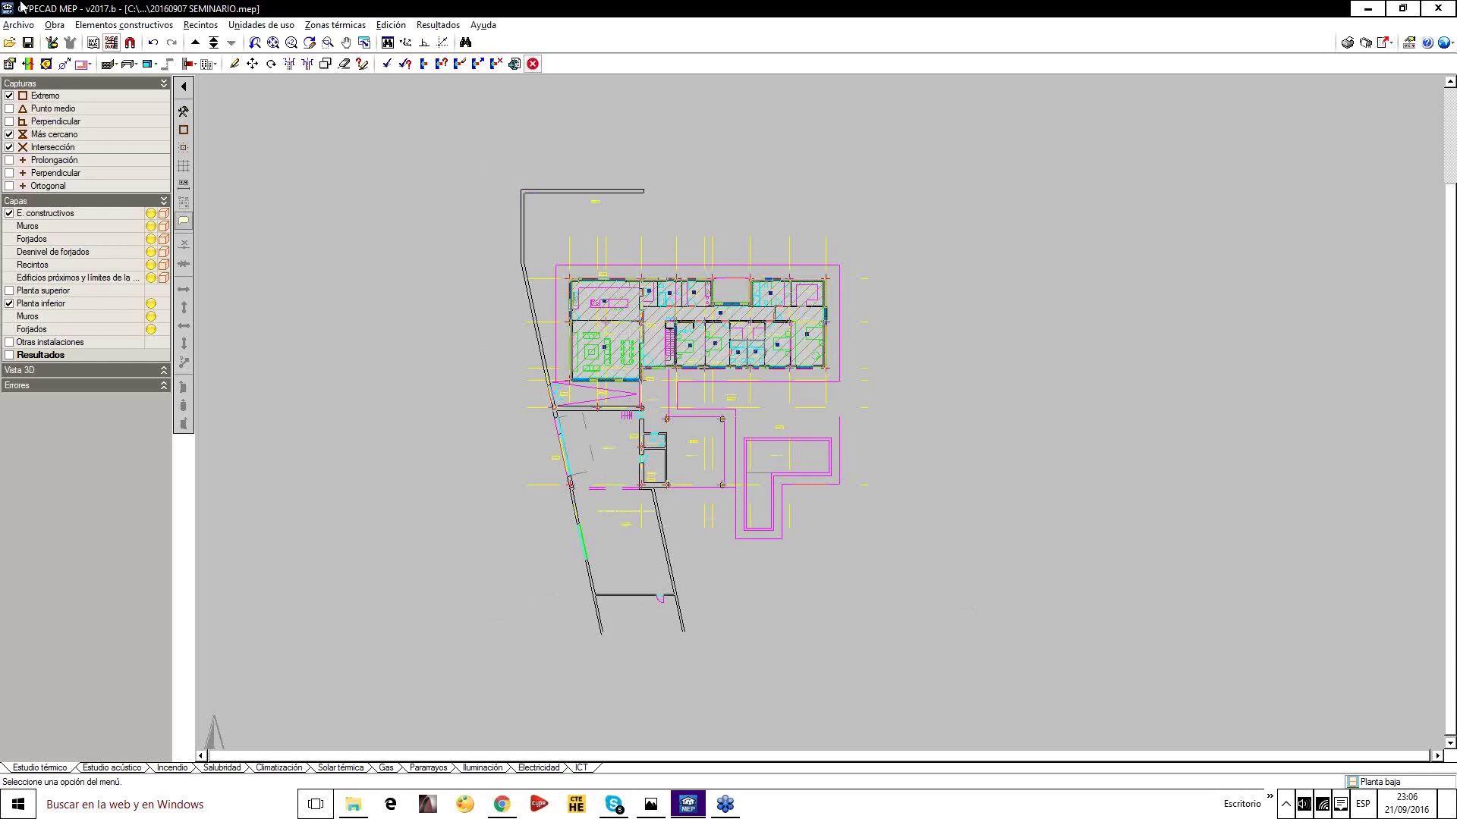
pyautogui.click(28, 42)
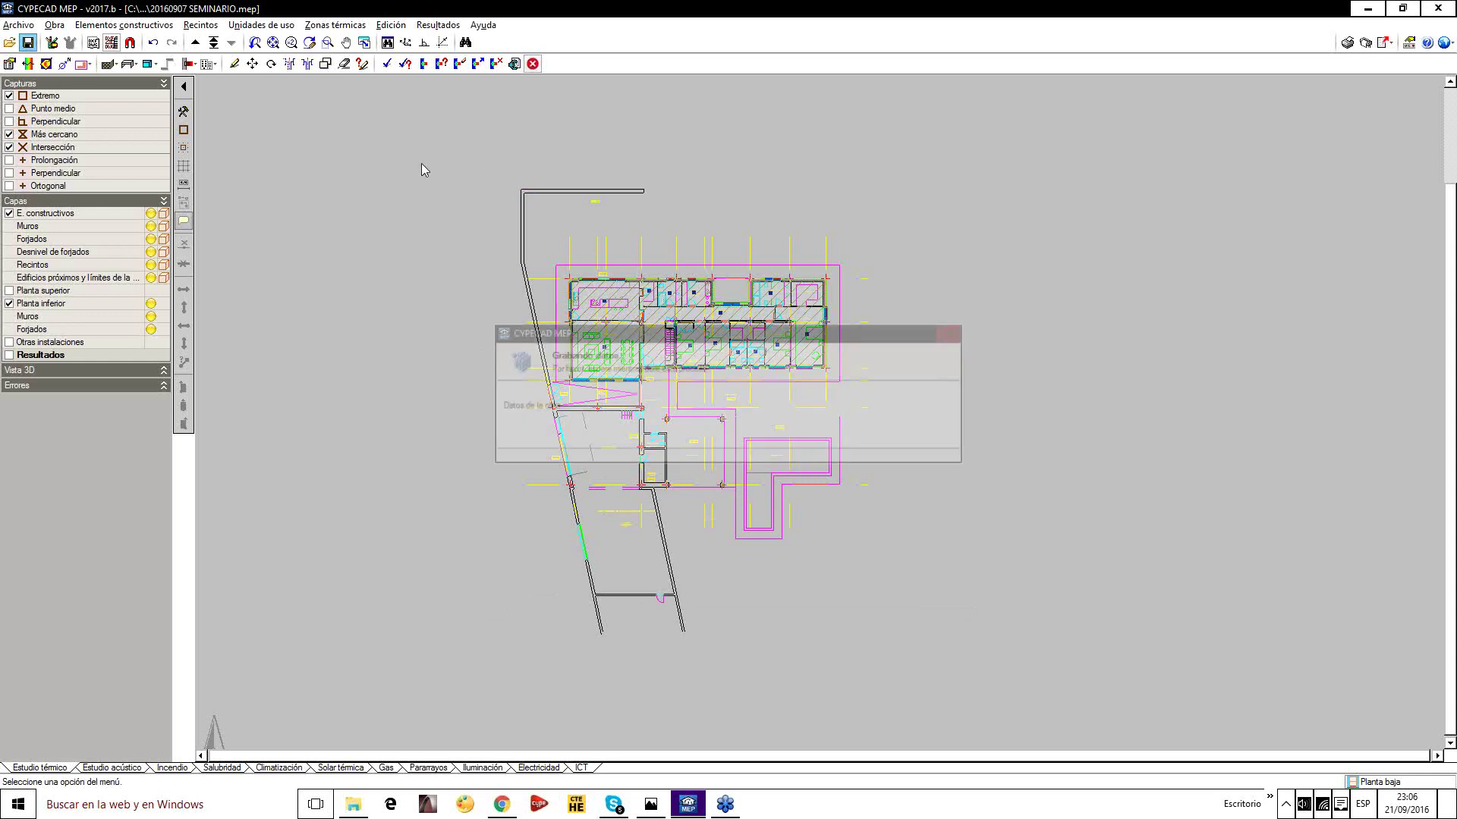
# Generate a new-construction budget export to Arquímedes with construction and structural elements included and installations excluded
pyautogui.click(1384, 43)
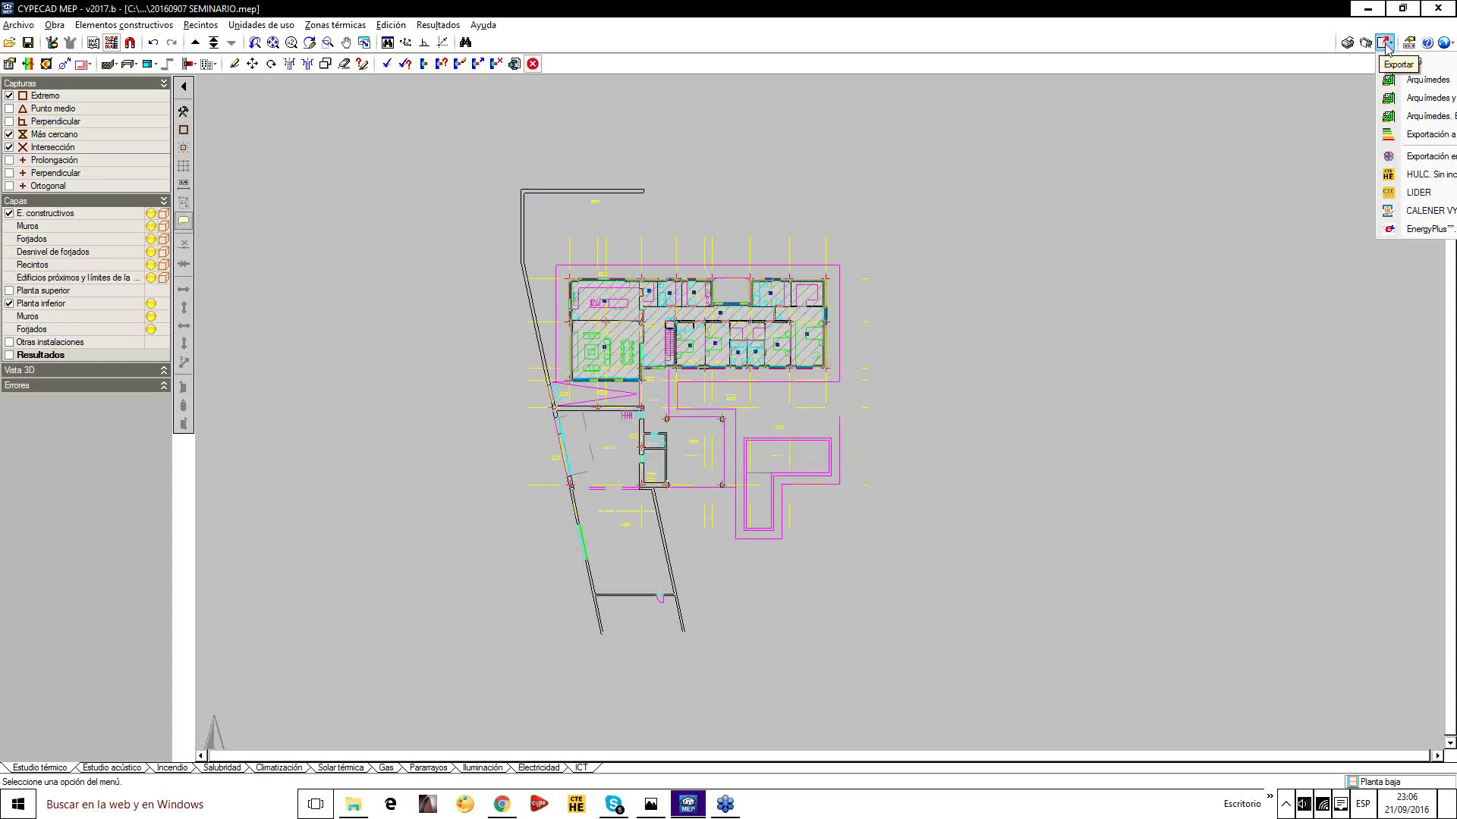
pyautogui.click(1404, 79)
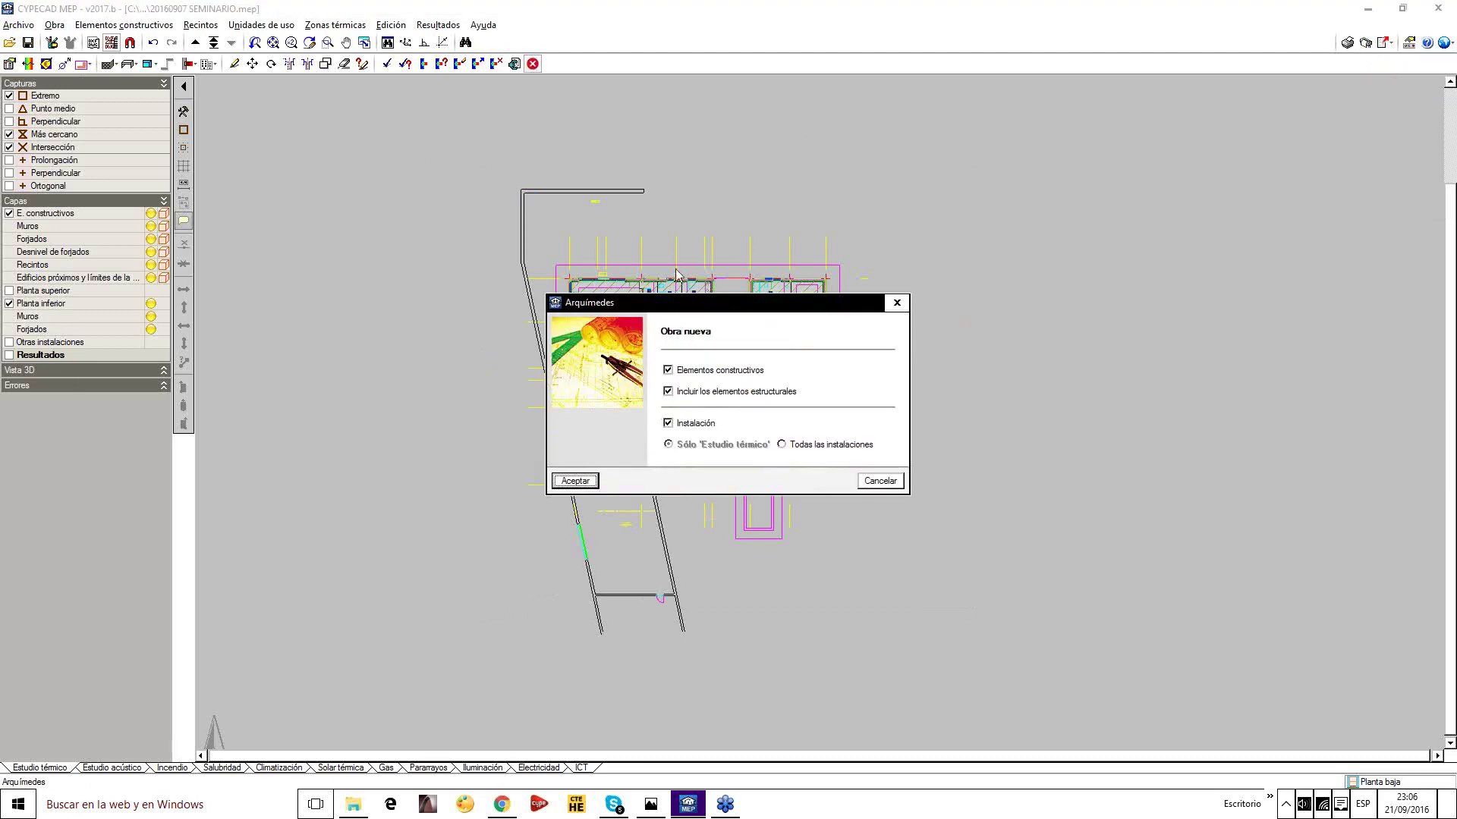
pyautogui.click(667, 423)
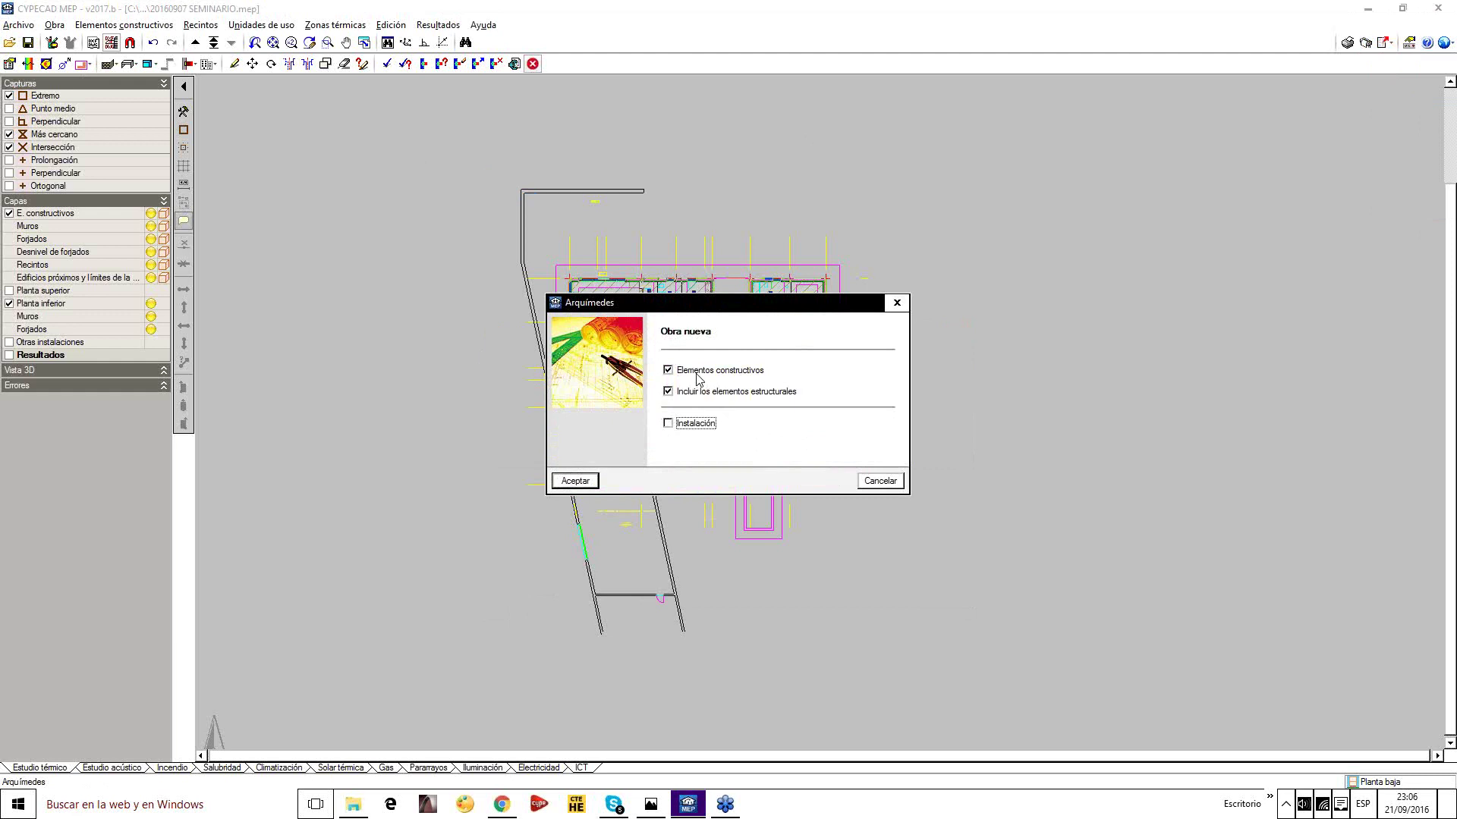
pyautogui.click(575, 481)
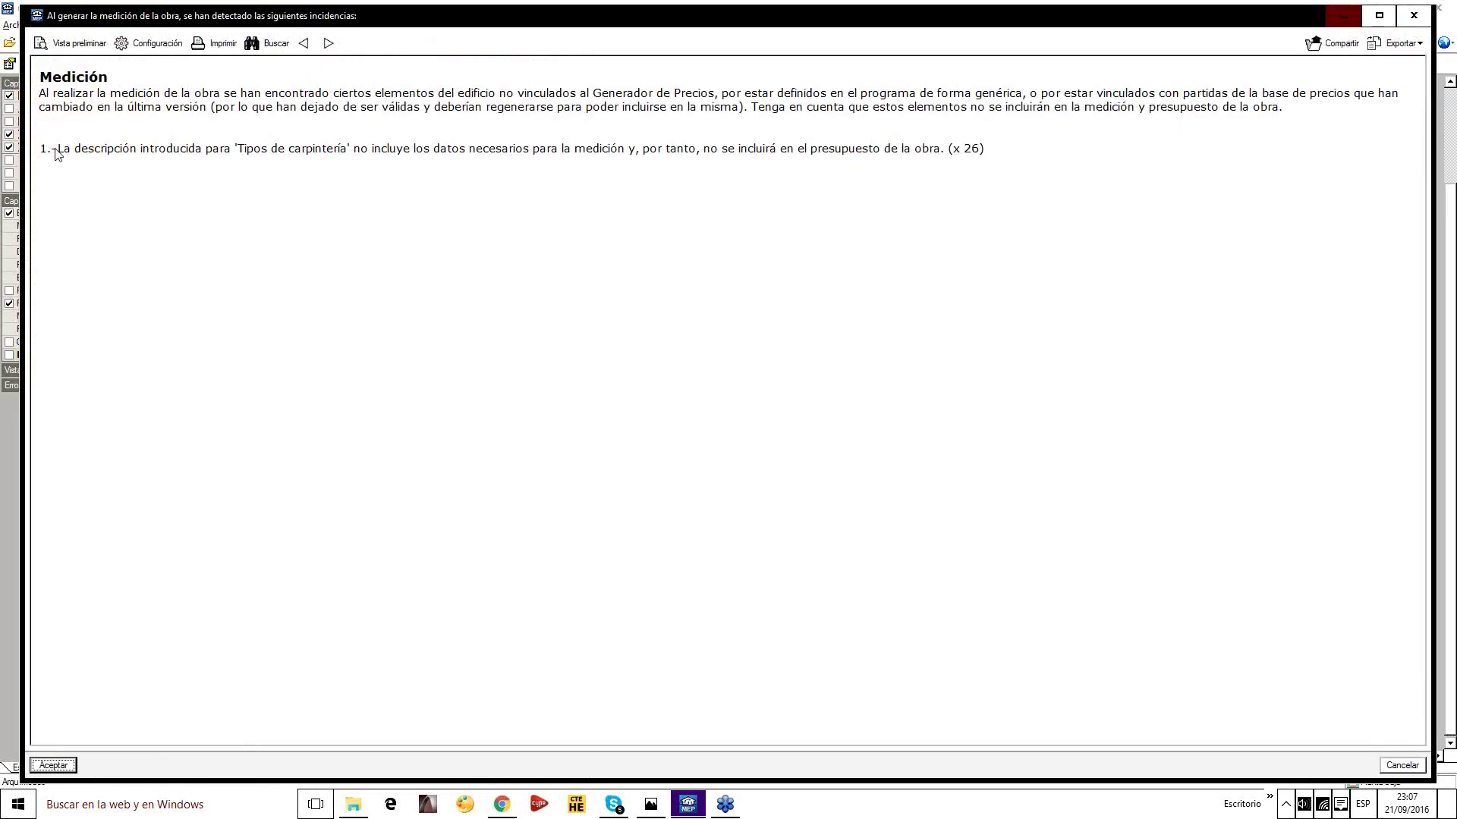
# Read the measurement report's incident about the carpentry types and accept the report
pyautogui.moveTo(58, 149); pyautogui.dragTo(916, 168)
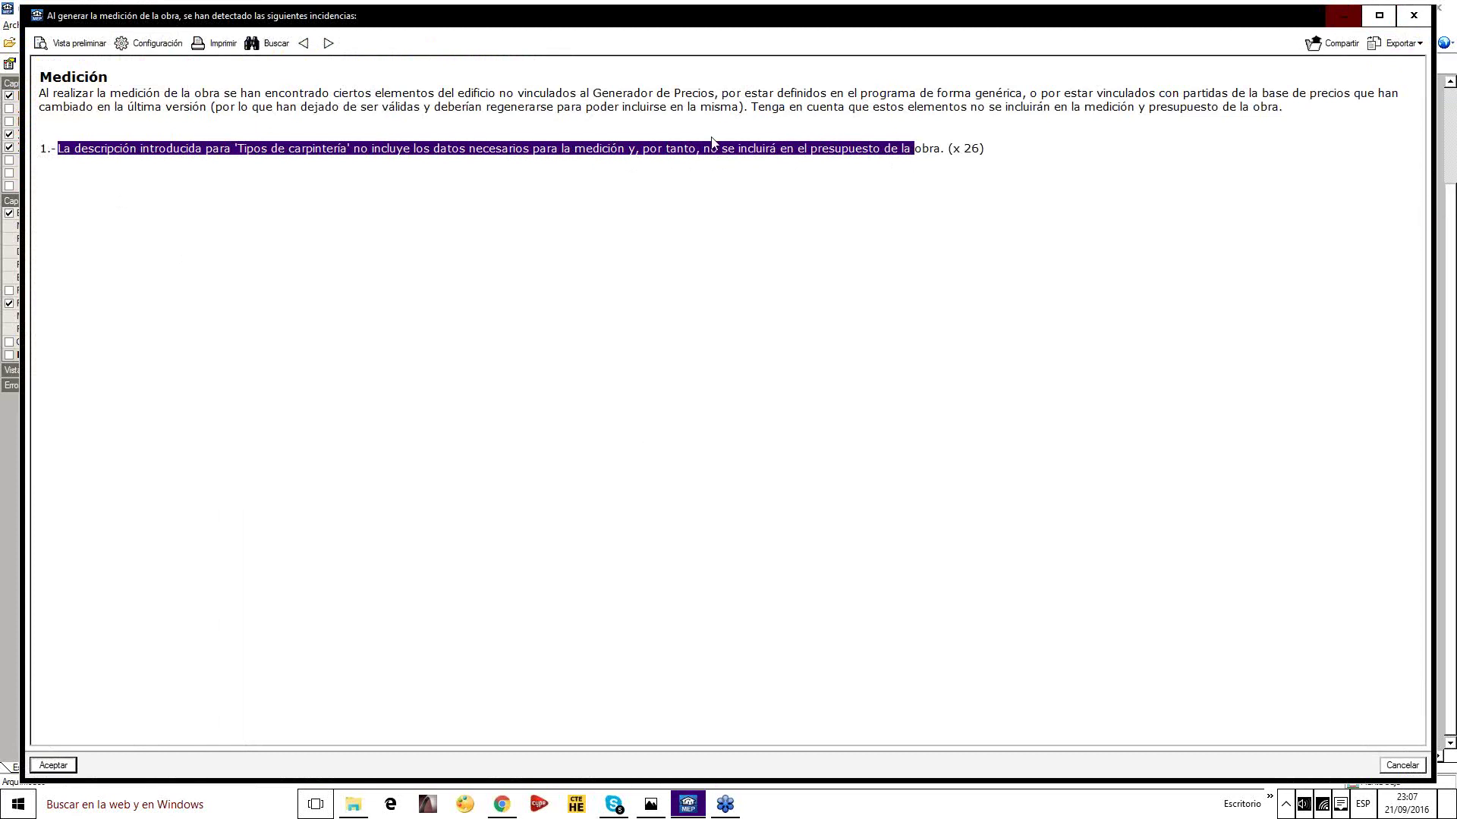
pyautogui.click(786, 203)
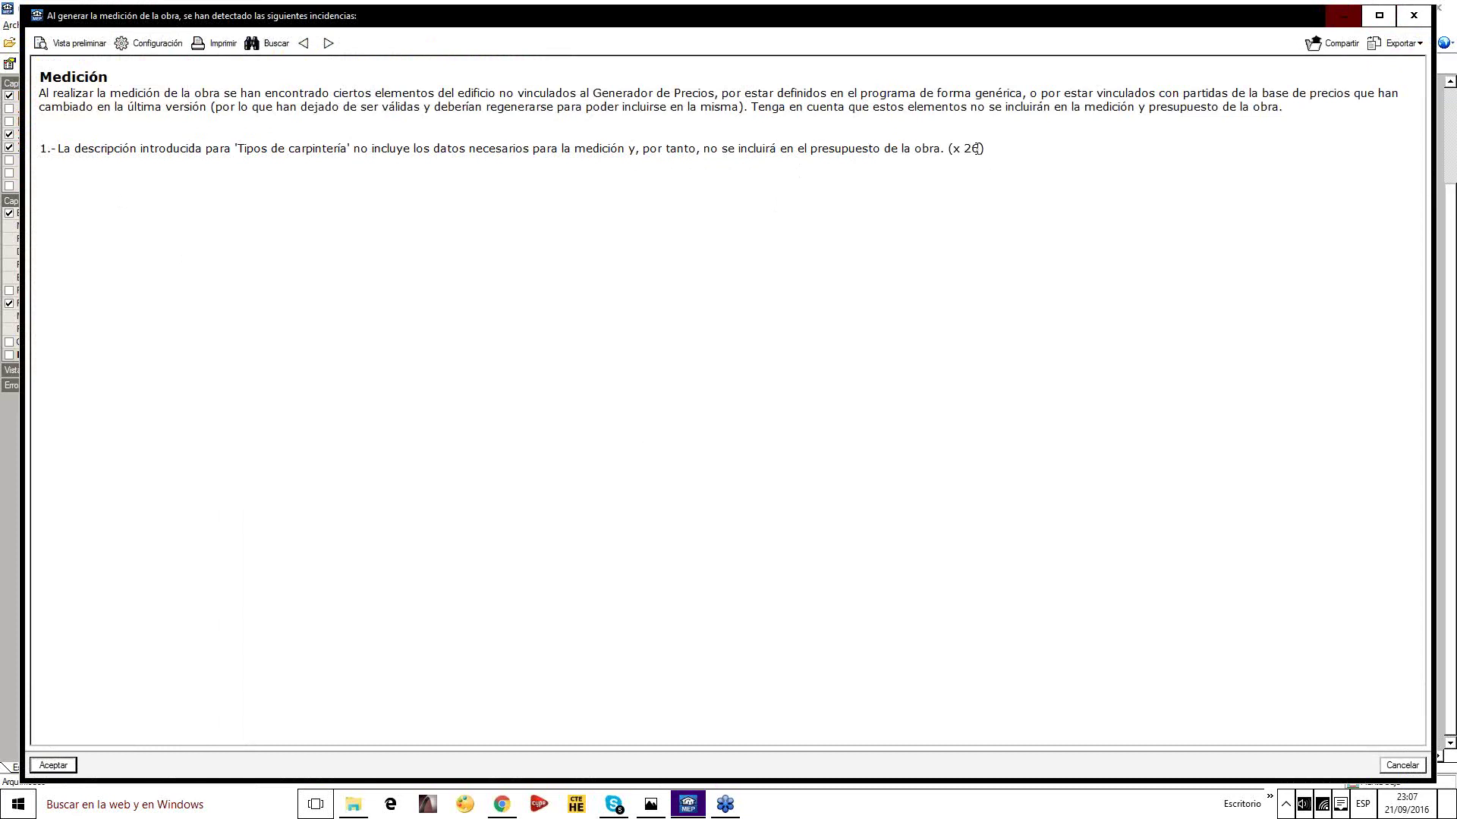
pyautogui.doubleClick(54, 150)
pyautogui.tripleClick(54, 152)
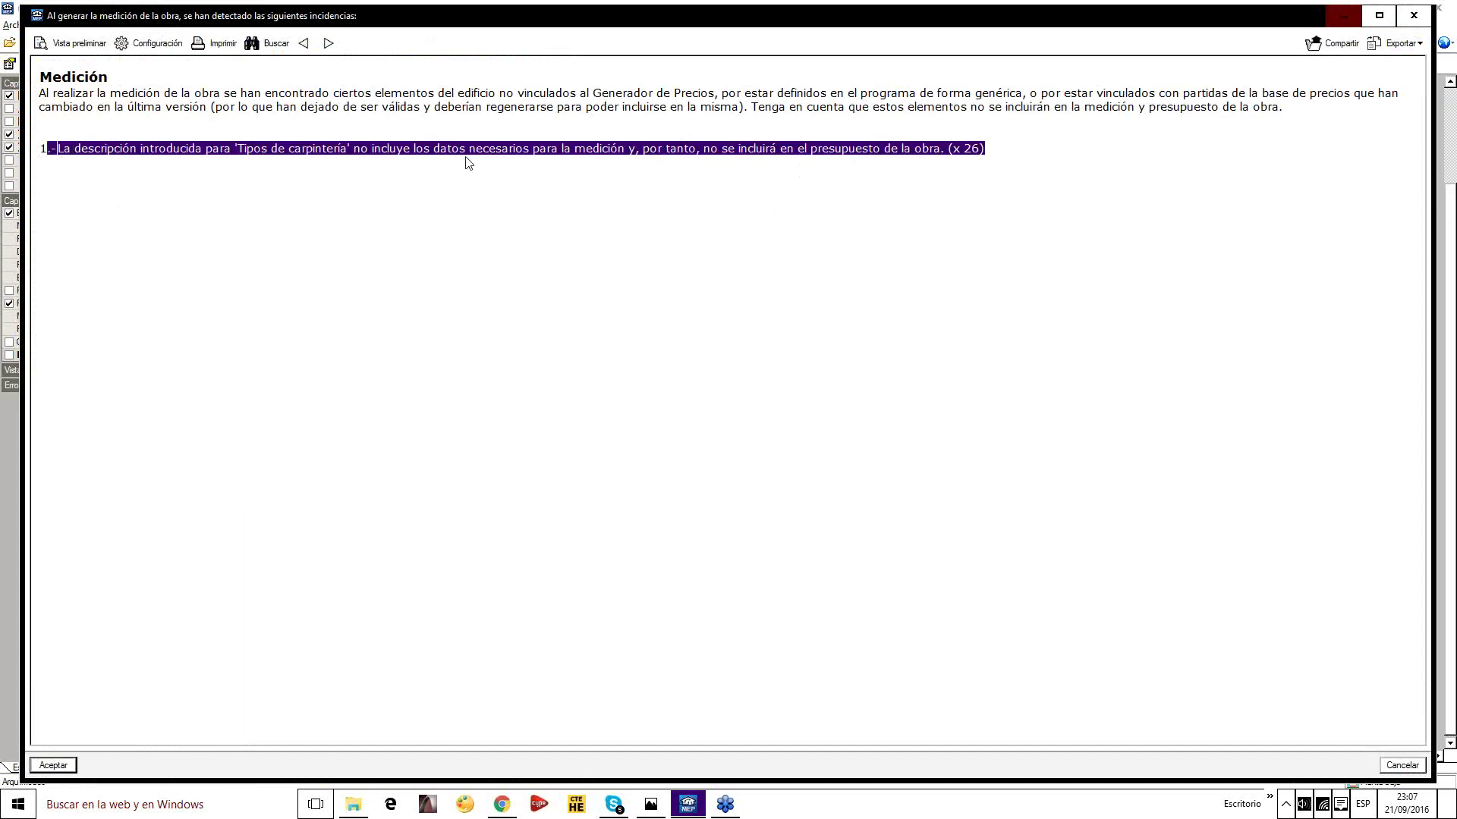
pyautogui.click(67, 764)
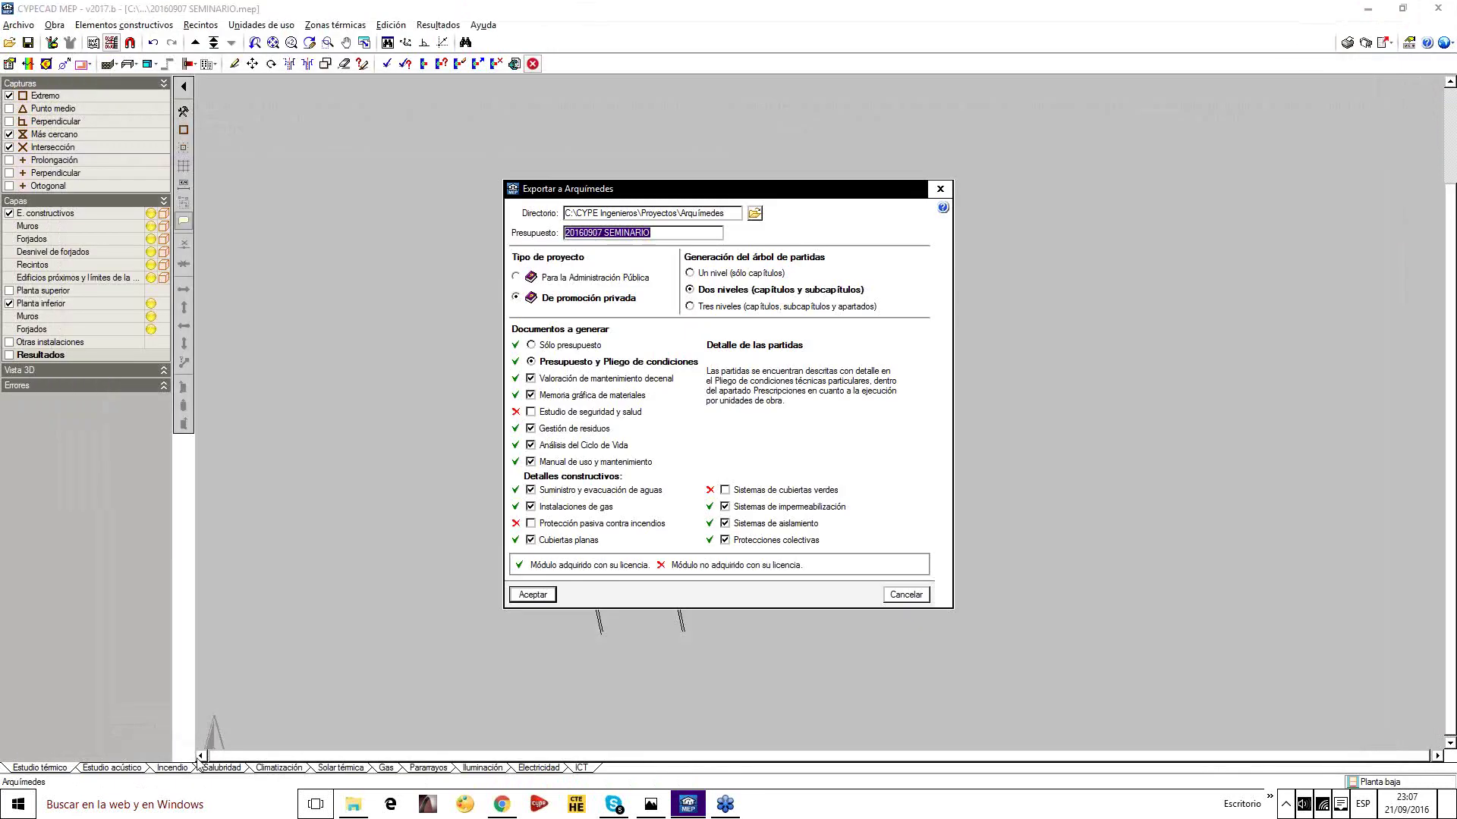
# Export the 20160907 SEMINARIO budget and specifications to the SEMINARIOS CYPECAD MEP SEPTIEMBRE-MARZO 2017 folder as a two-level private development project
pyautogui.click(755, 214)
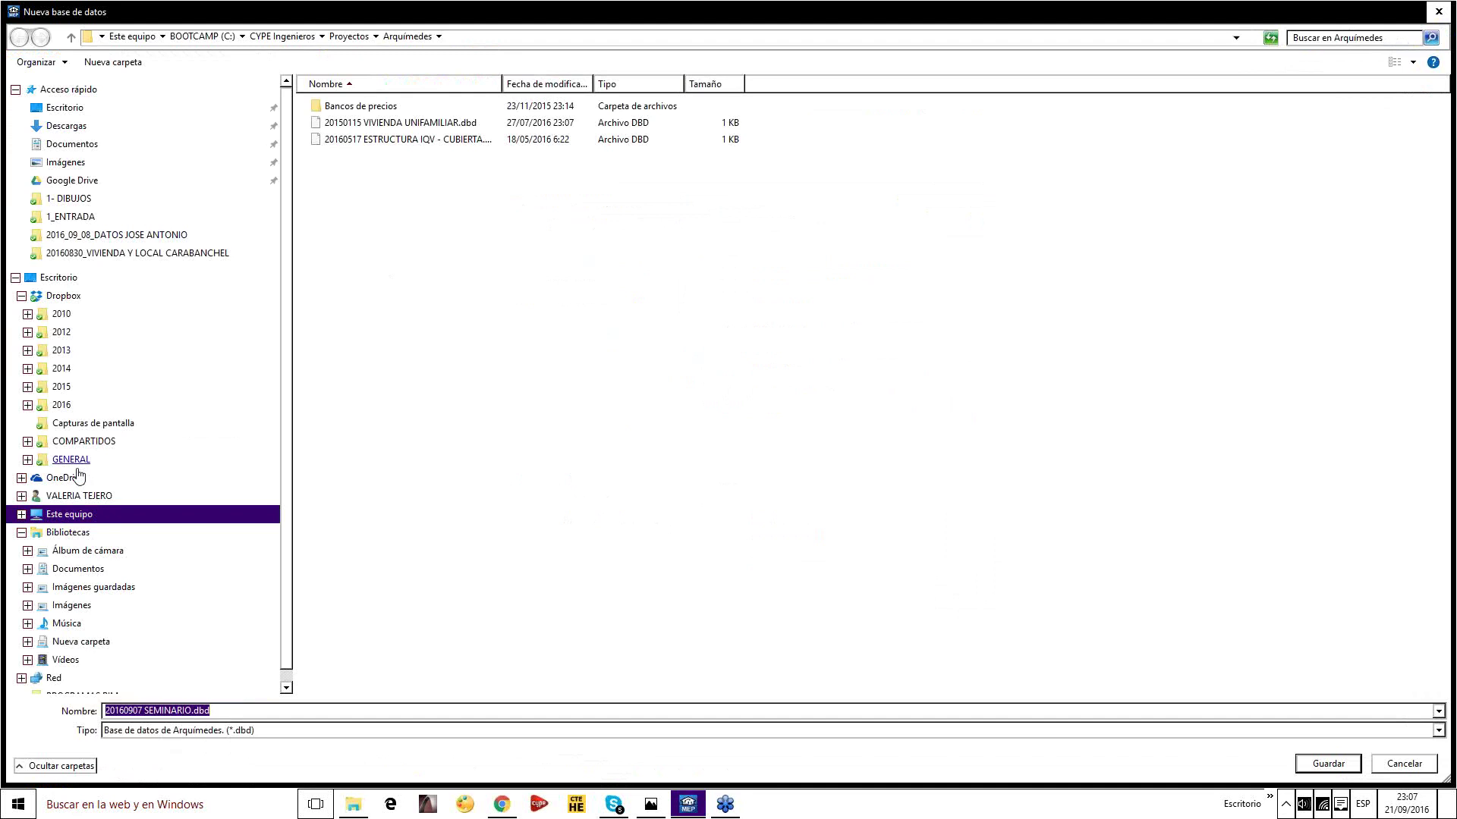
pyautogui.click(76, 460)
pyautogui.doubleClick(348, 106)
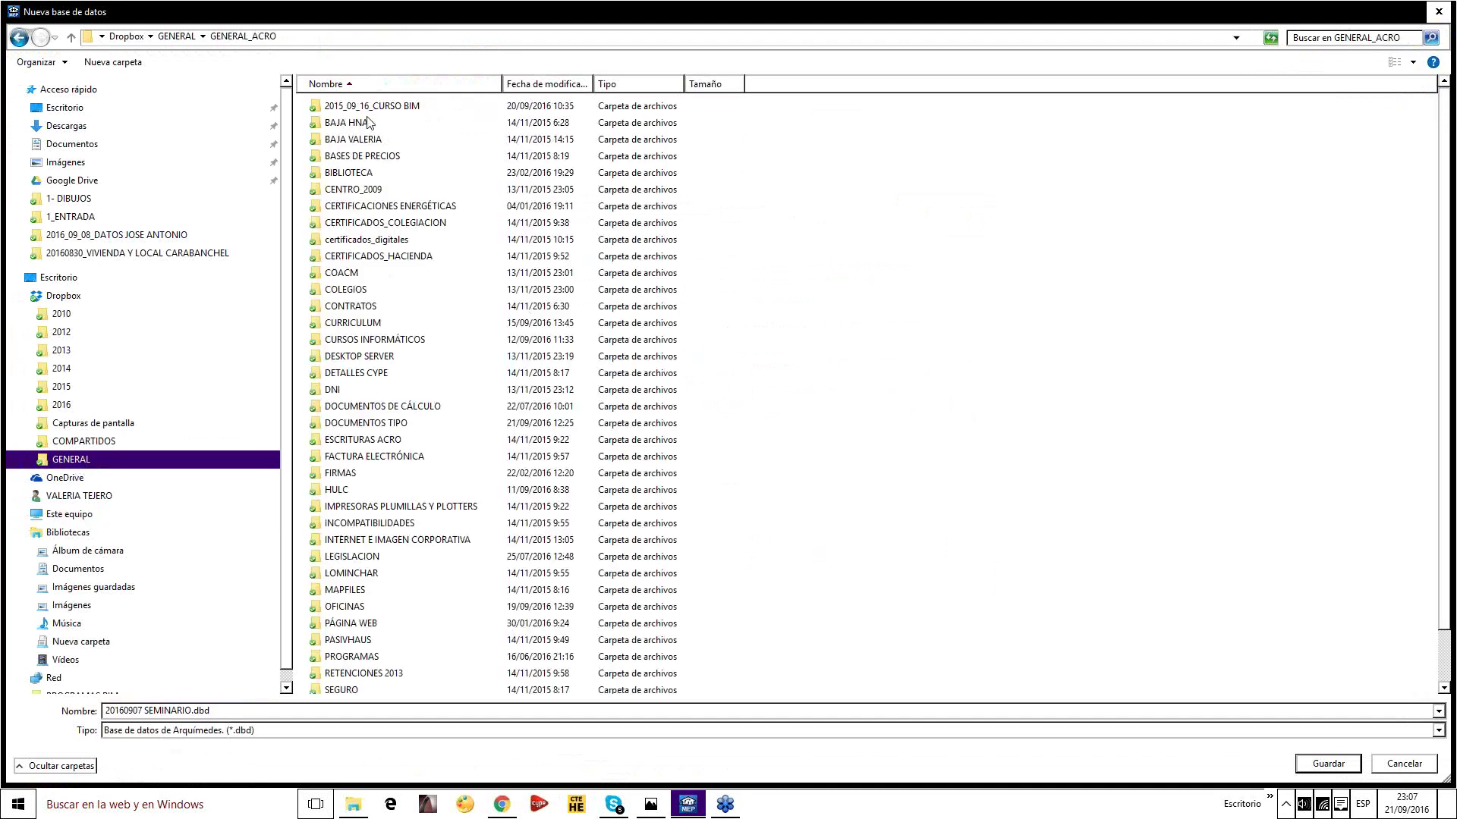
pyautogui.click(360, 343)
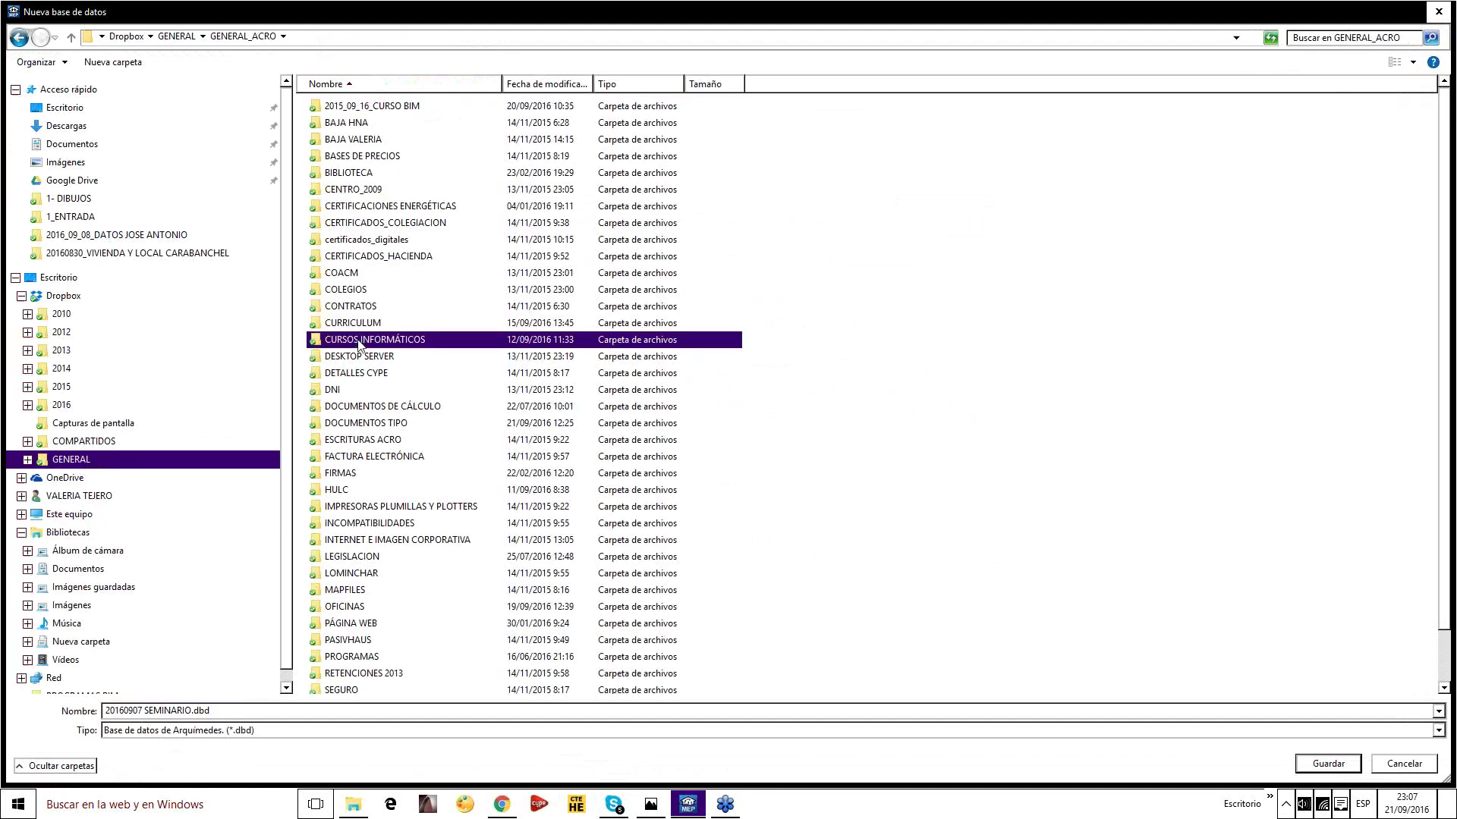
pyautogui.doubleClick(360, 342)
pyautogui.doubleClick(442, 423)
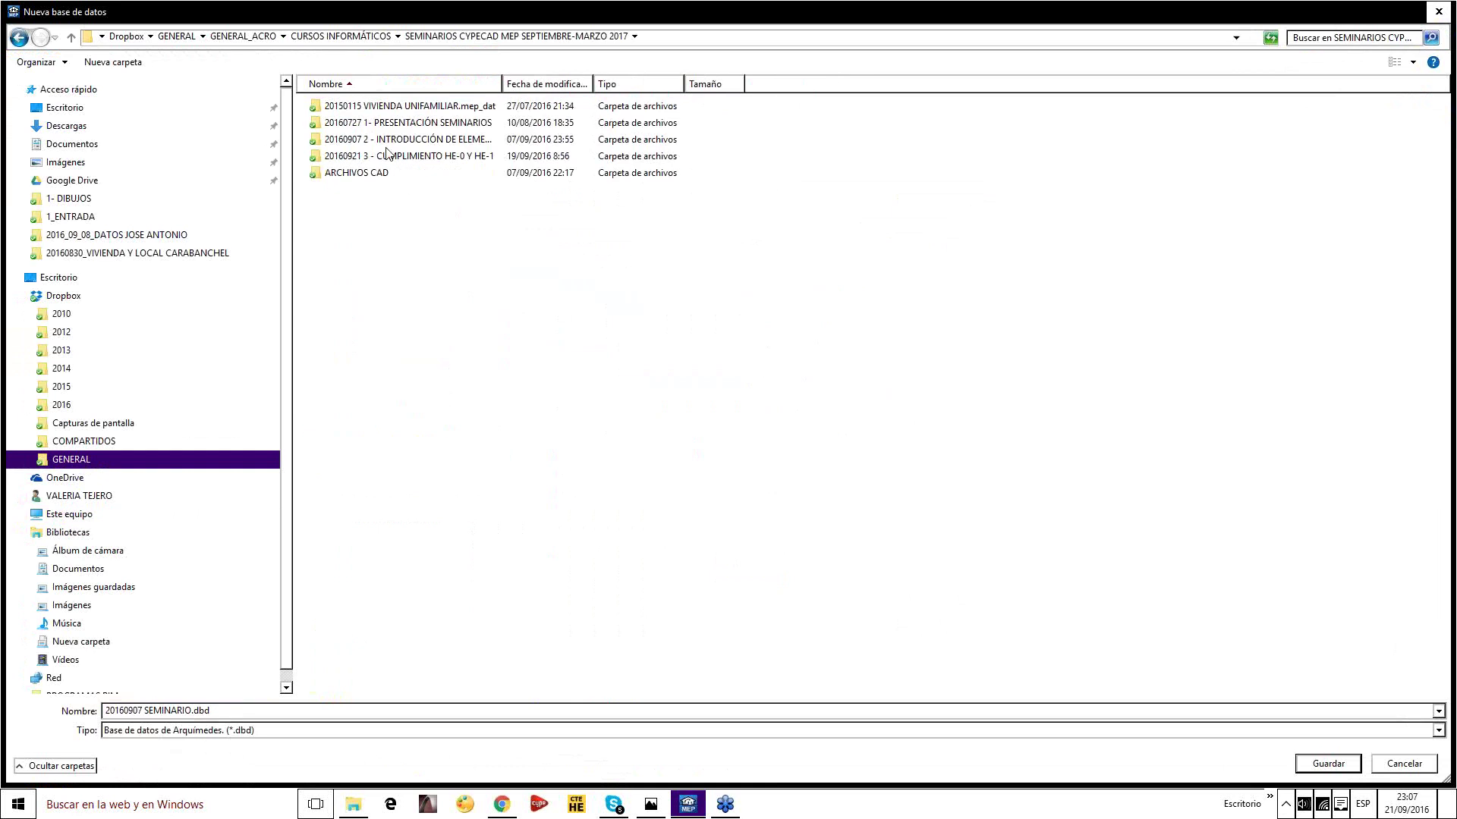
pyautogui.click(1328, 763)
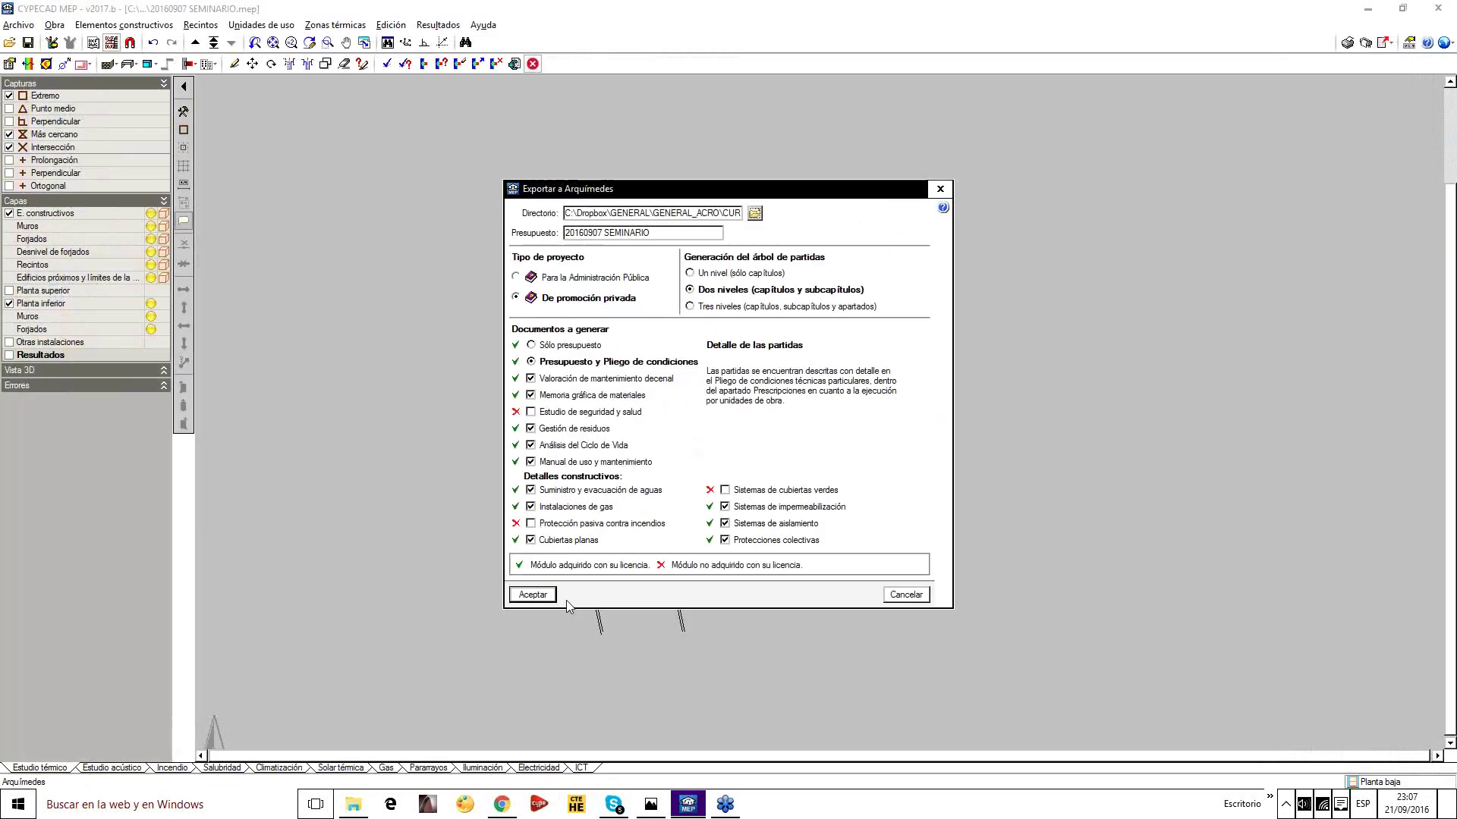
pyautogui.click(539, 596)
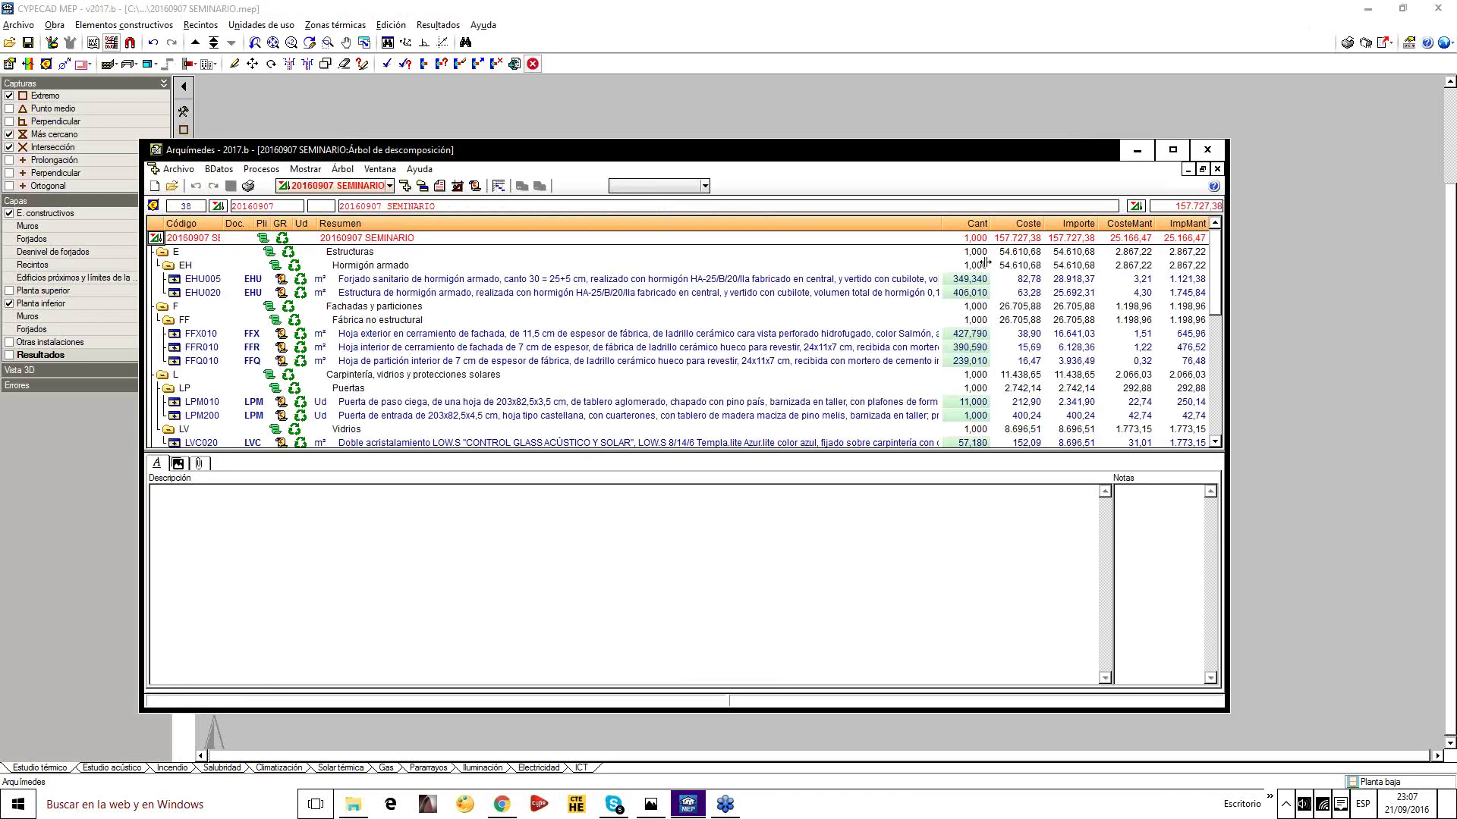
# Enlarge the exported budget in Arquímedes, collapse its chapters from Estructuras to Cubiertas to review the breakdown, and close it
pyautogui.click(1172, 149)
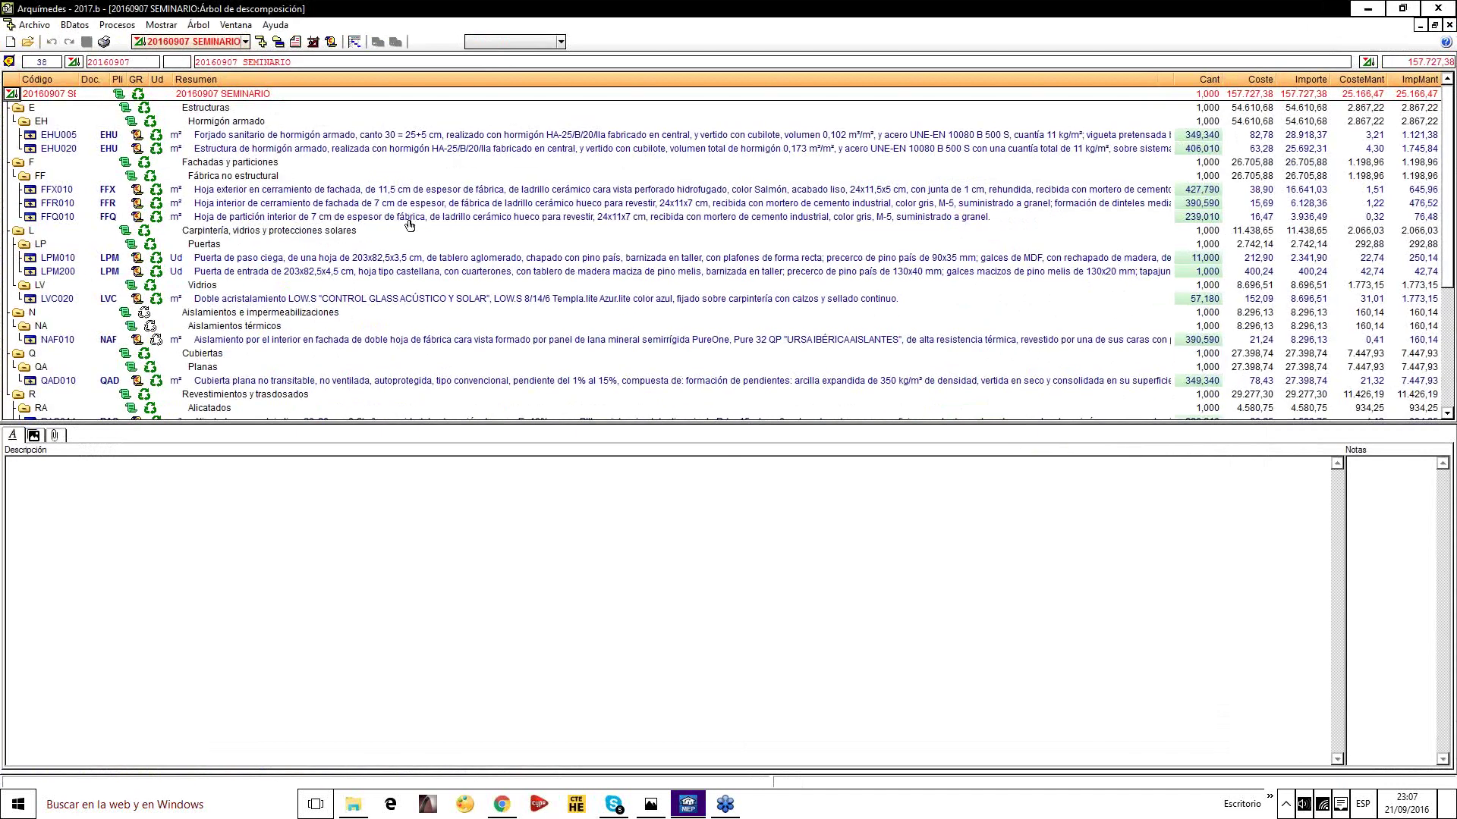
pyautogui.click(17, 107)
pyautogui.click(17, 108)
pyautogui.click(16, 122)
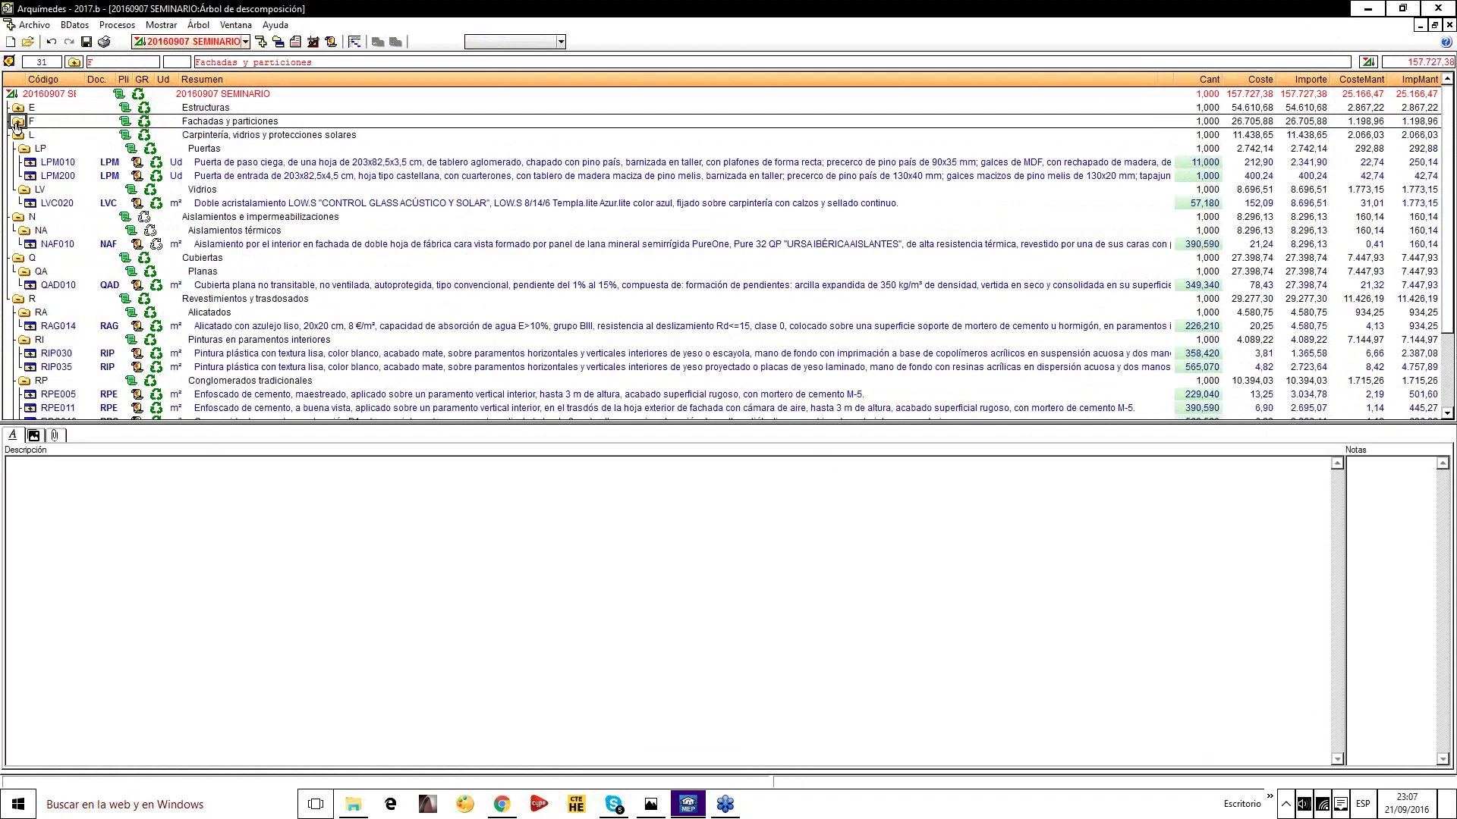
pyautogui.click(17, 134)
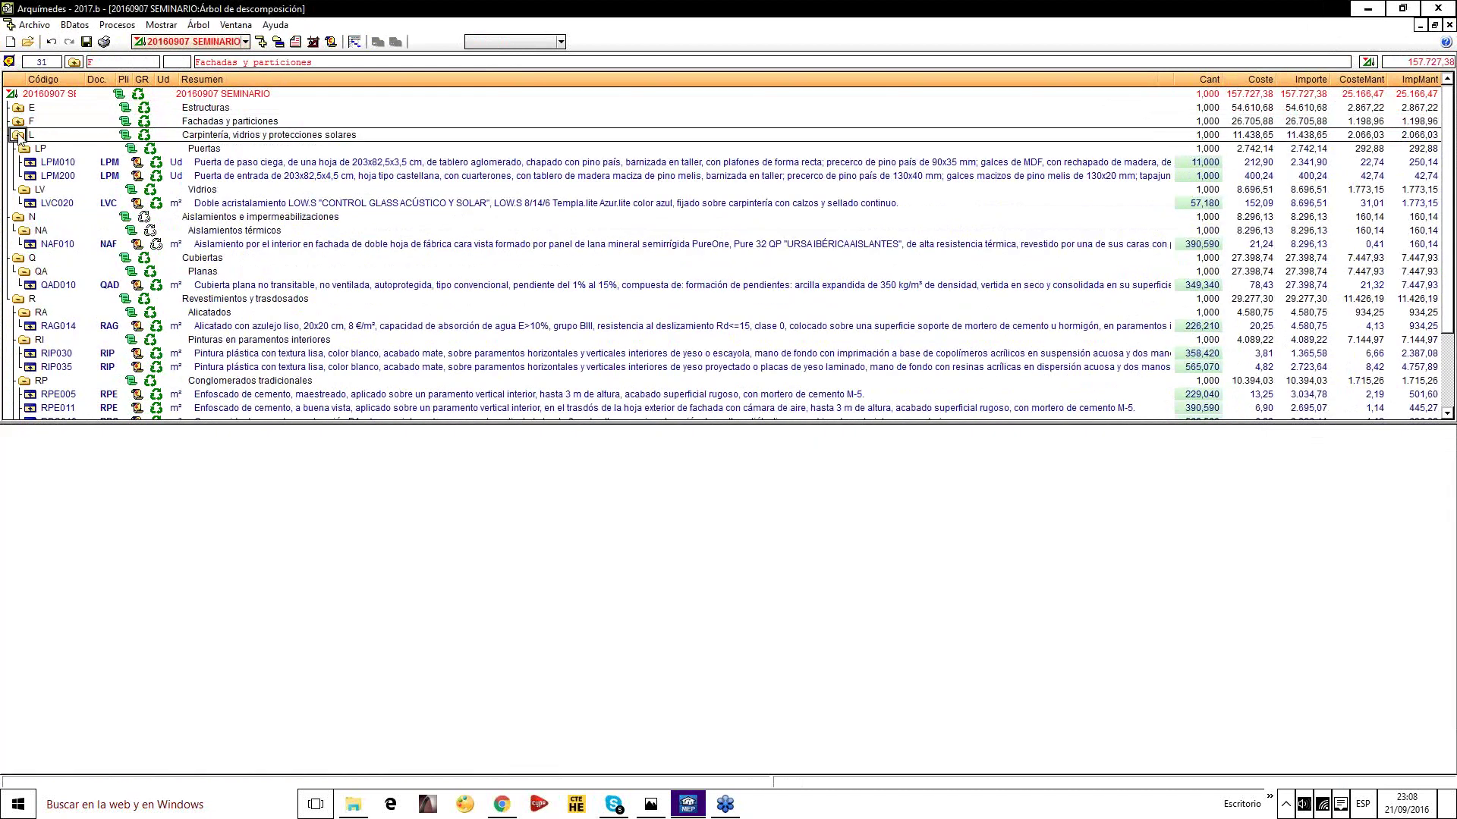
pyautogui.click(18, 149)
pyautogui.click(18, 149)
pyautogui.click(18, 162)
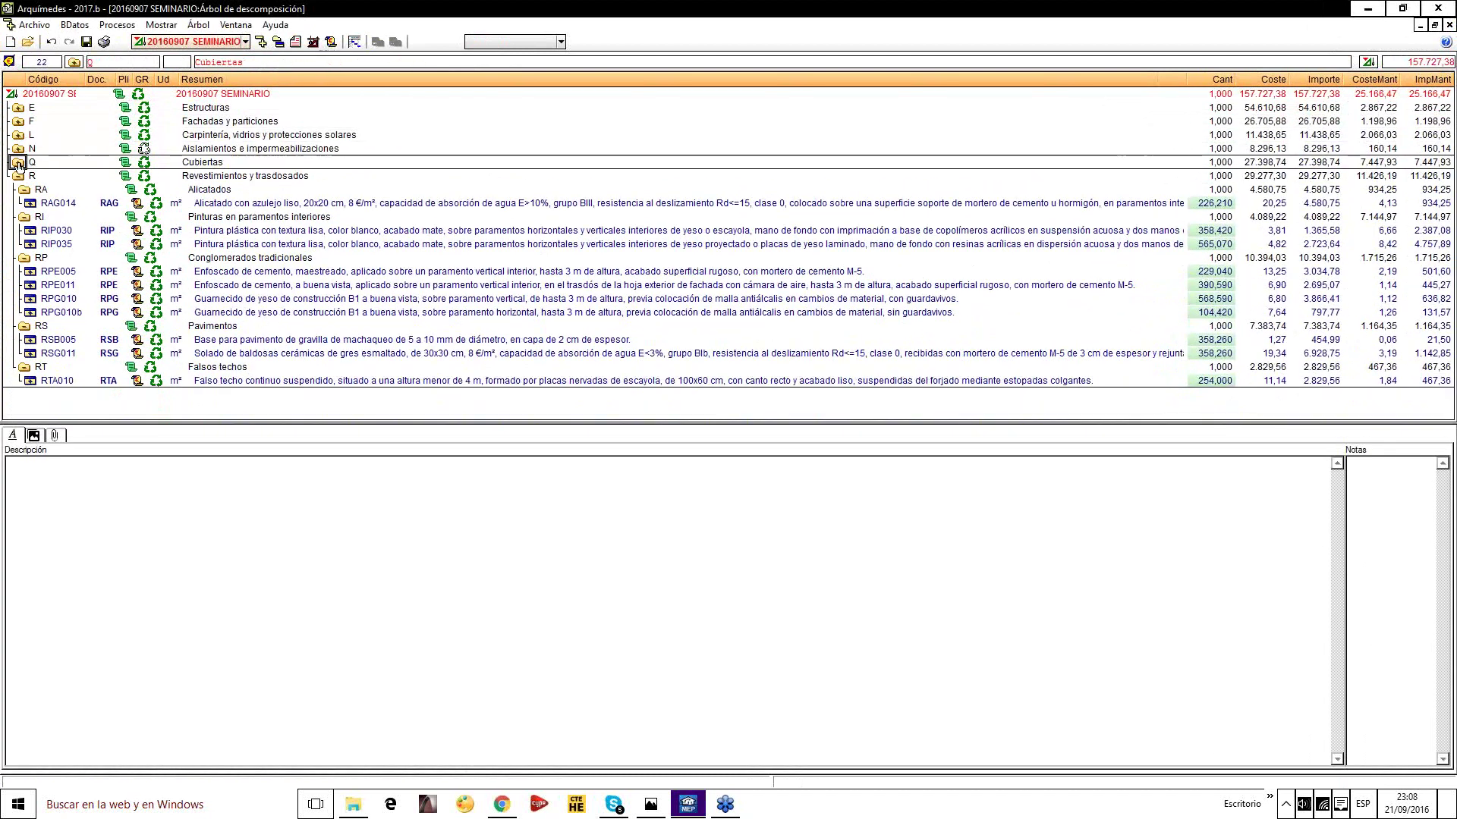
pyautogui.click(18, 176)
pyautogui.click(18, 176)
pyautogui.click(17, 176)
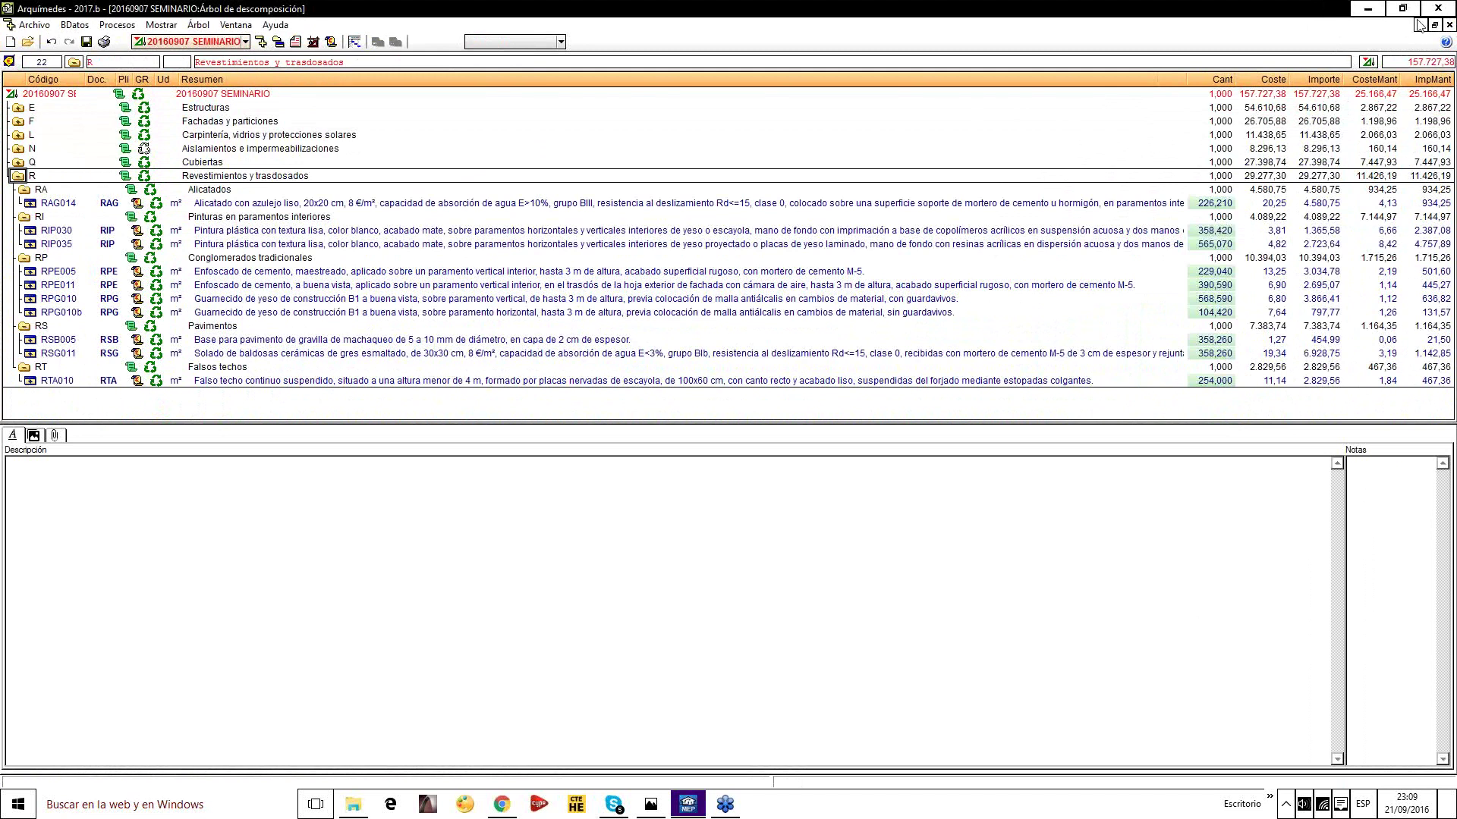
pyautogui.click(1439, 10)
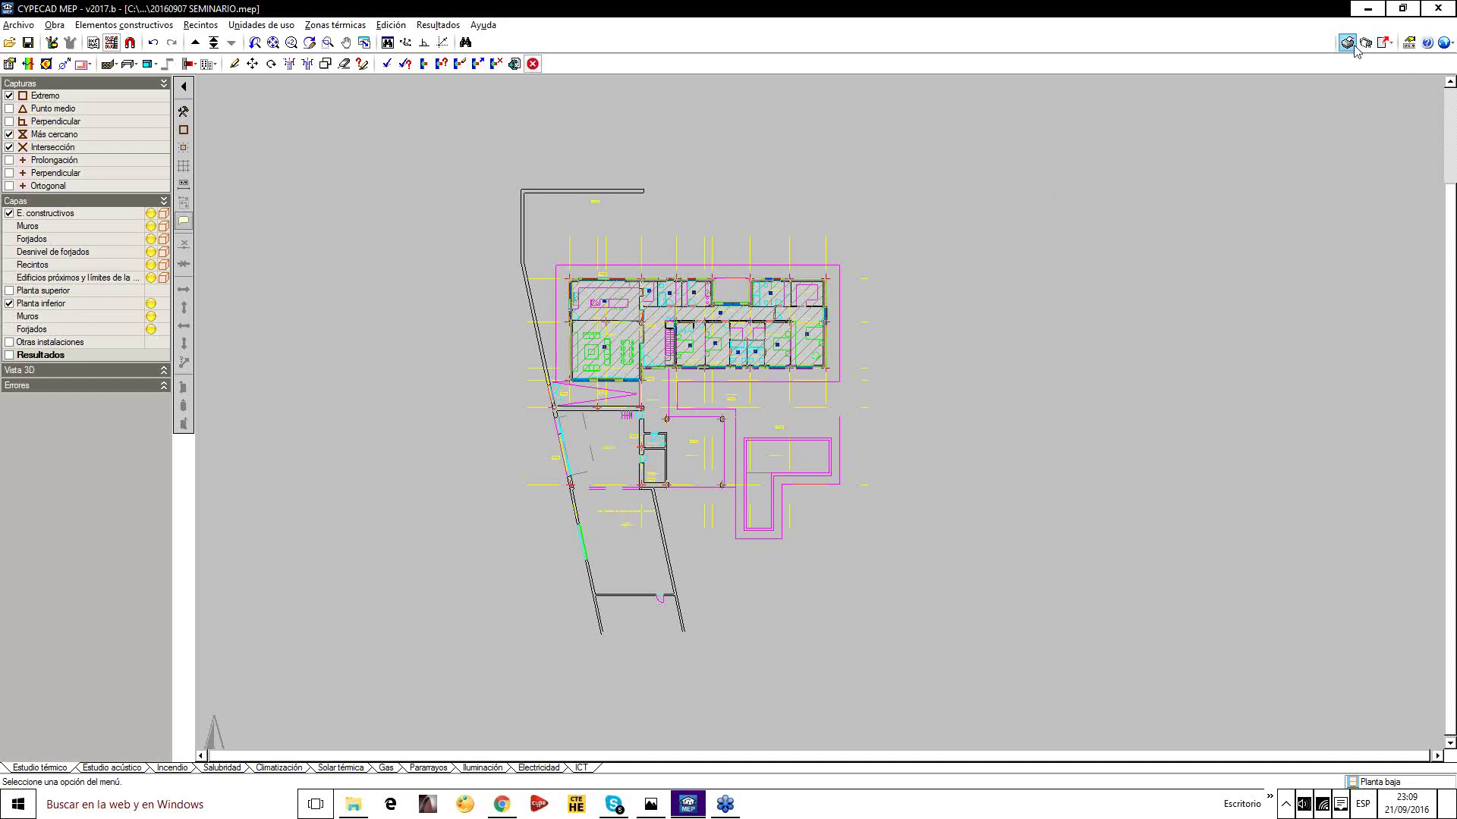
# Save the project, look at the Climatización plan, and return to the Estudio térmico
pyautogui.click(28, 42)
pyautogui.click(1385, 43)
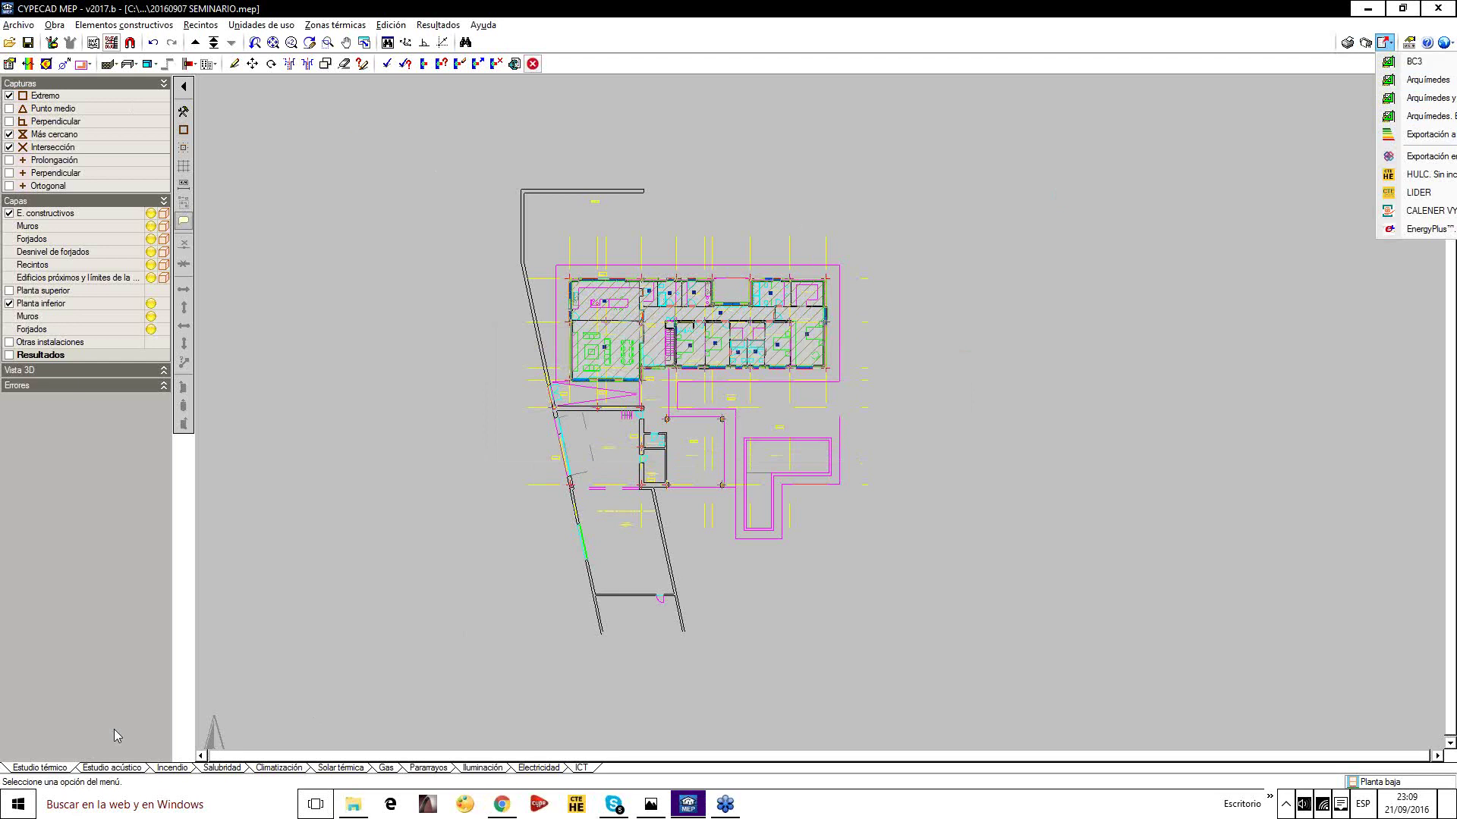
pyautogui.click(264, 769)
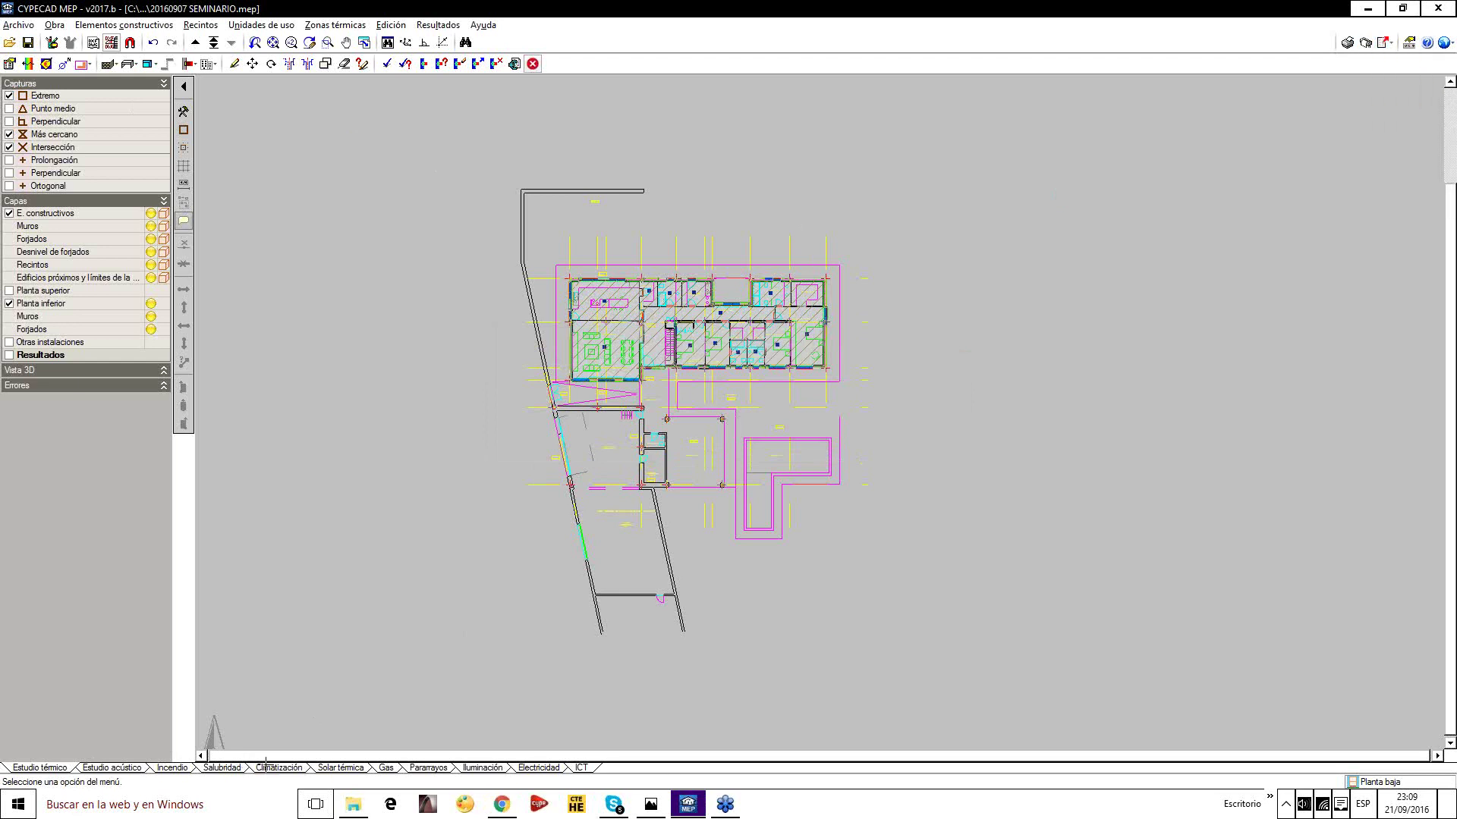
pyautogui.click(273, 768)
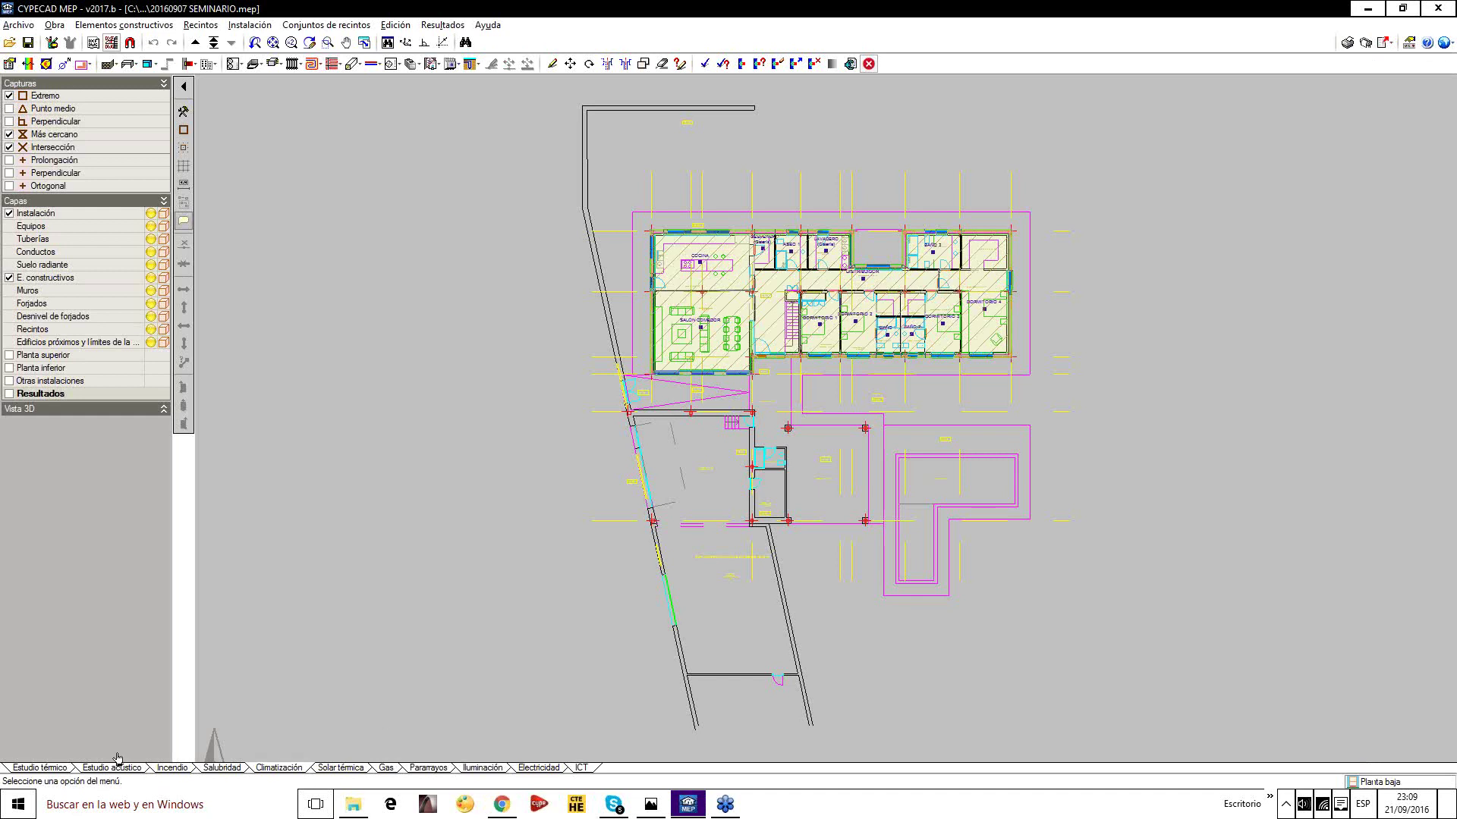
pyautogui.click(45, 769)
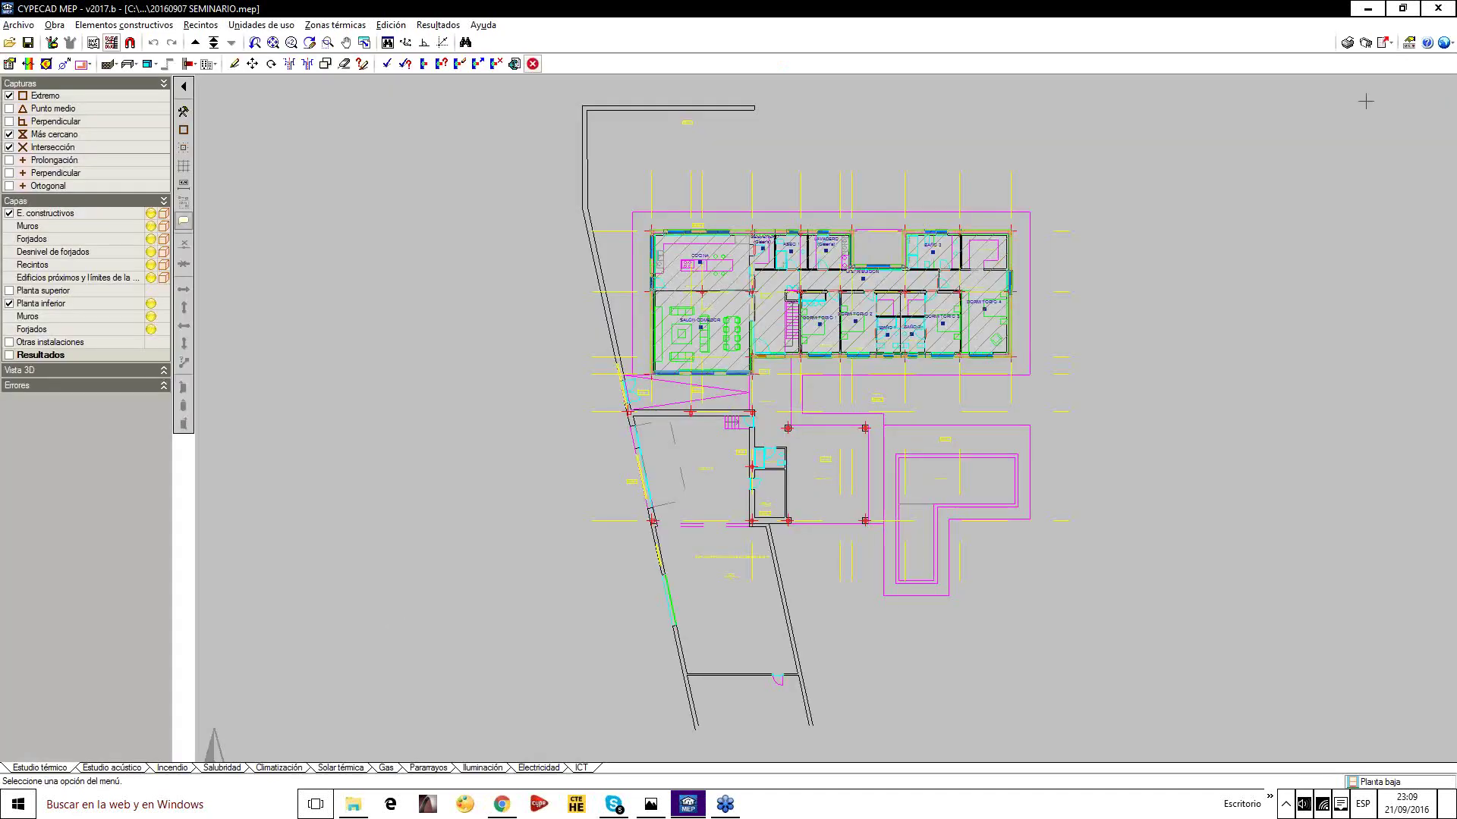
# Export the complete building to HULC without the installation, to 20160907_SEMINARIO.ctehexml, and run HULC once the export finishes
pyautogui.click(1385, 44)
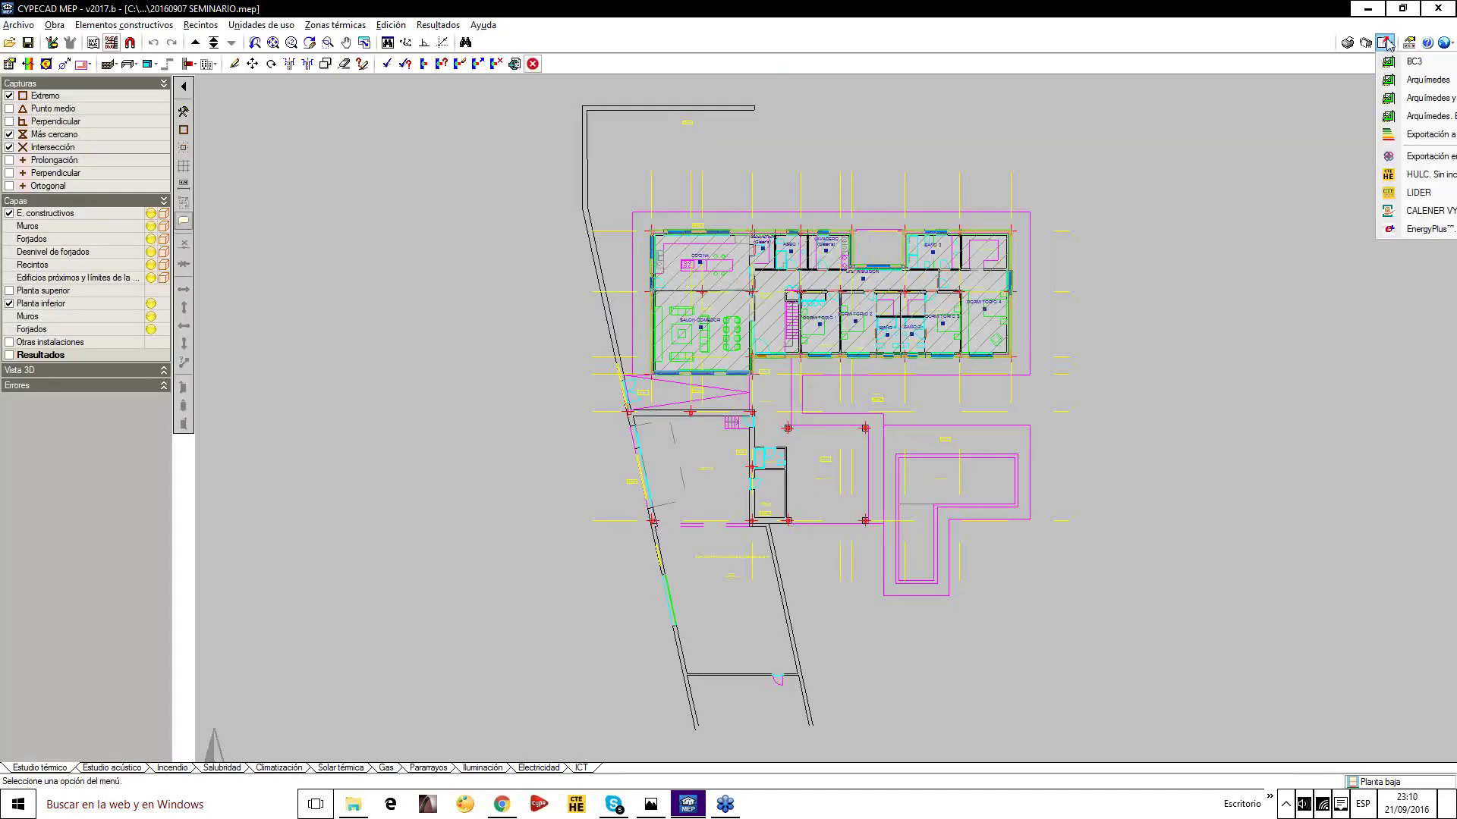
pyautogui.click(1423, 174)
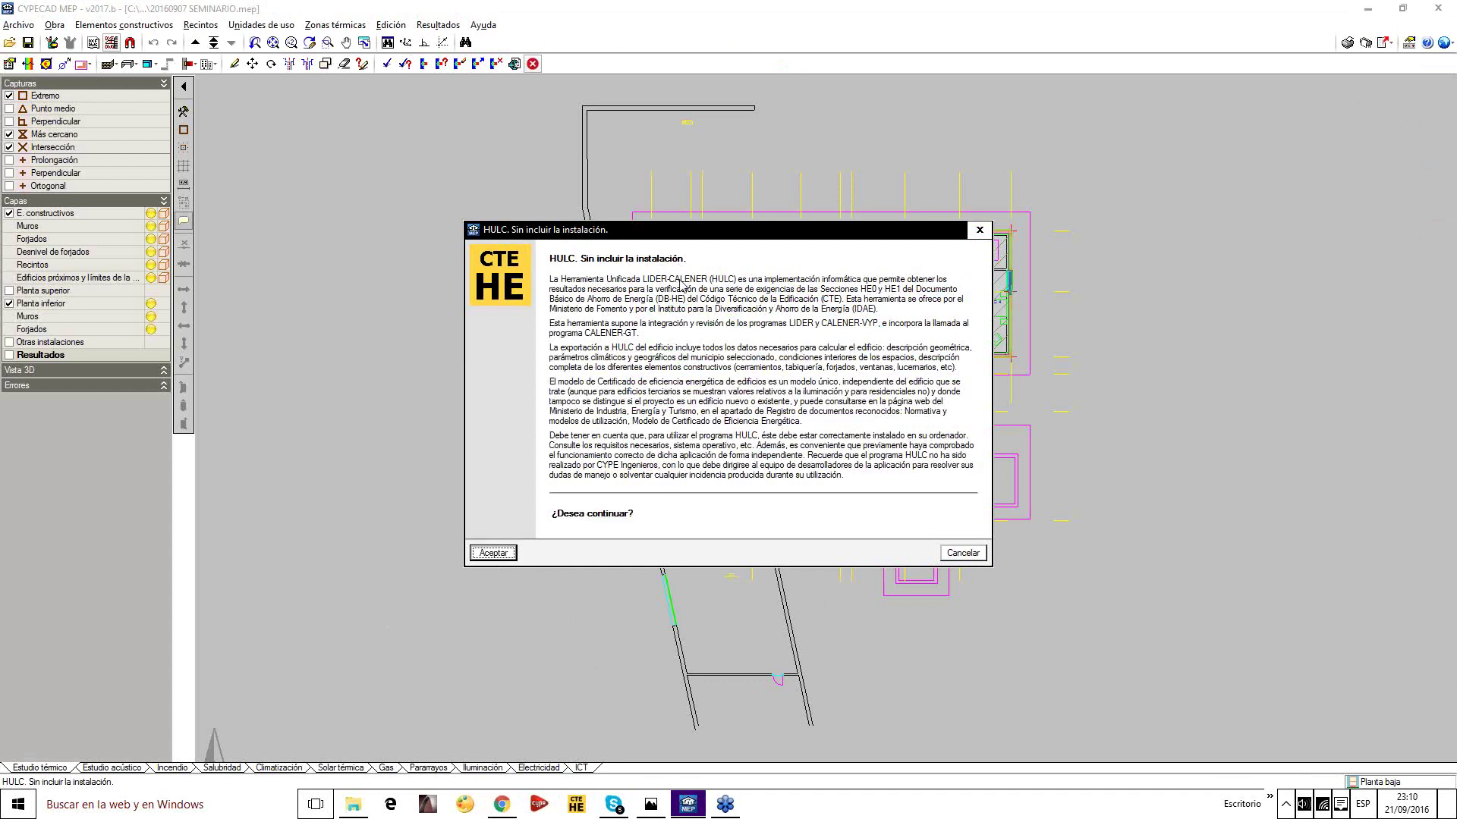
pyautogui.click(493, 554)
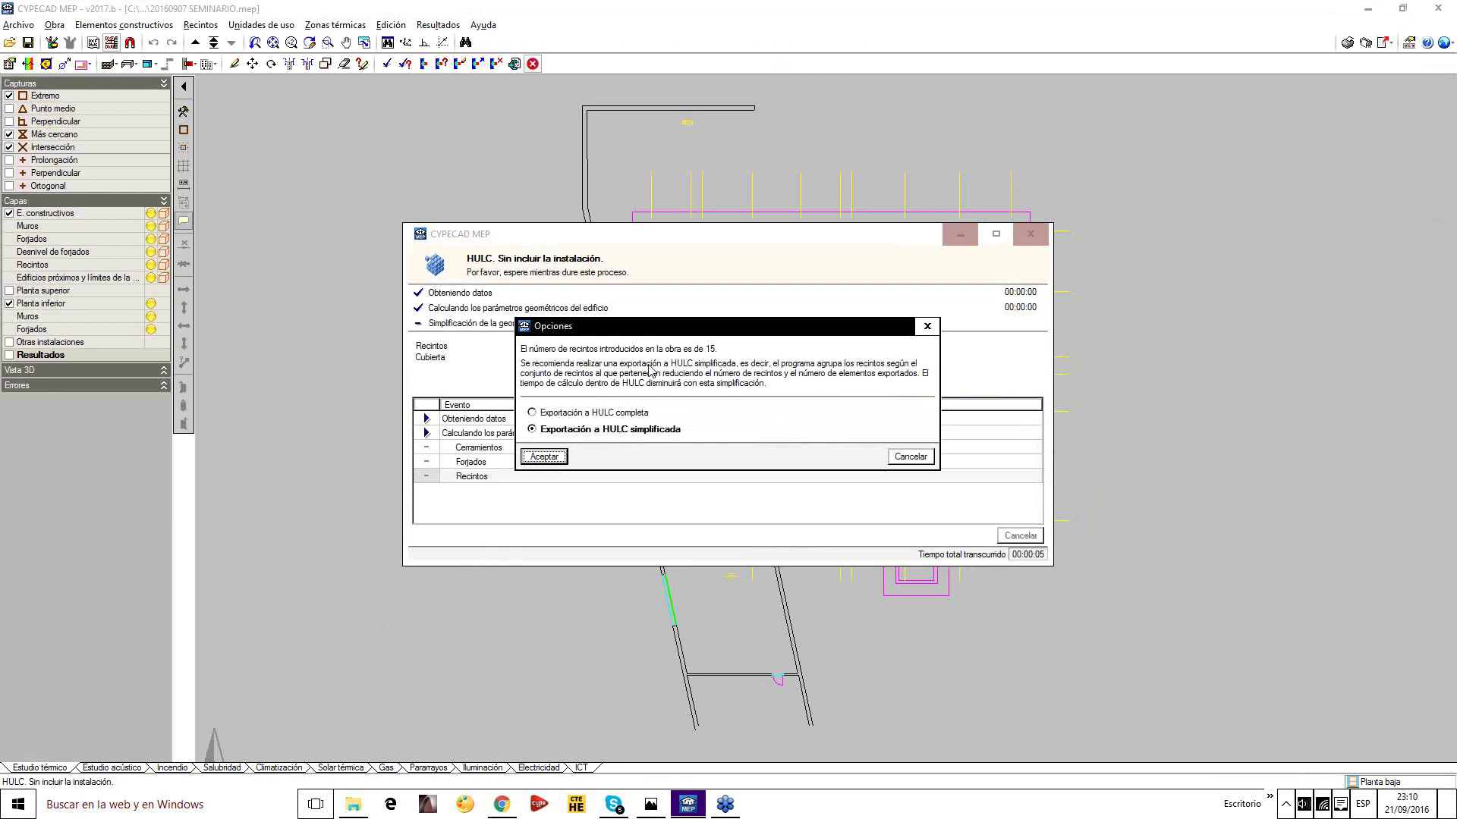
pyautogui.click(545, 415)
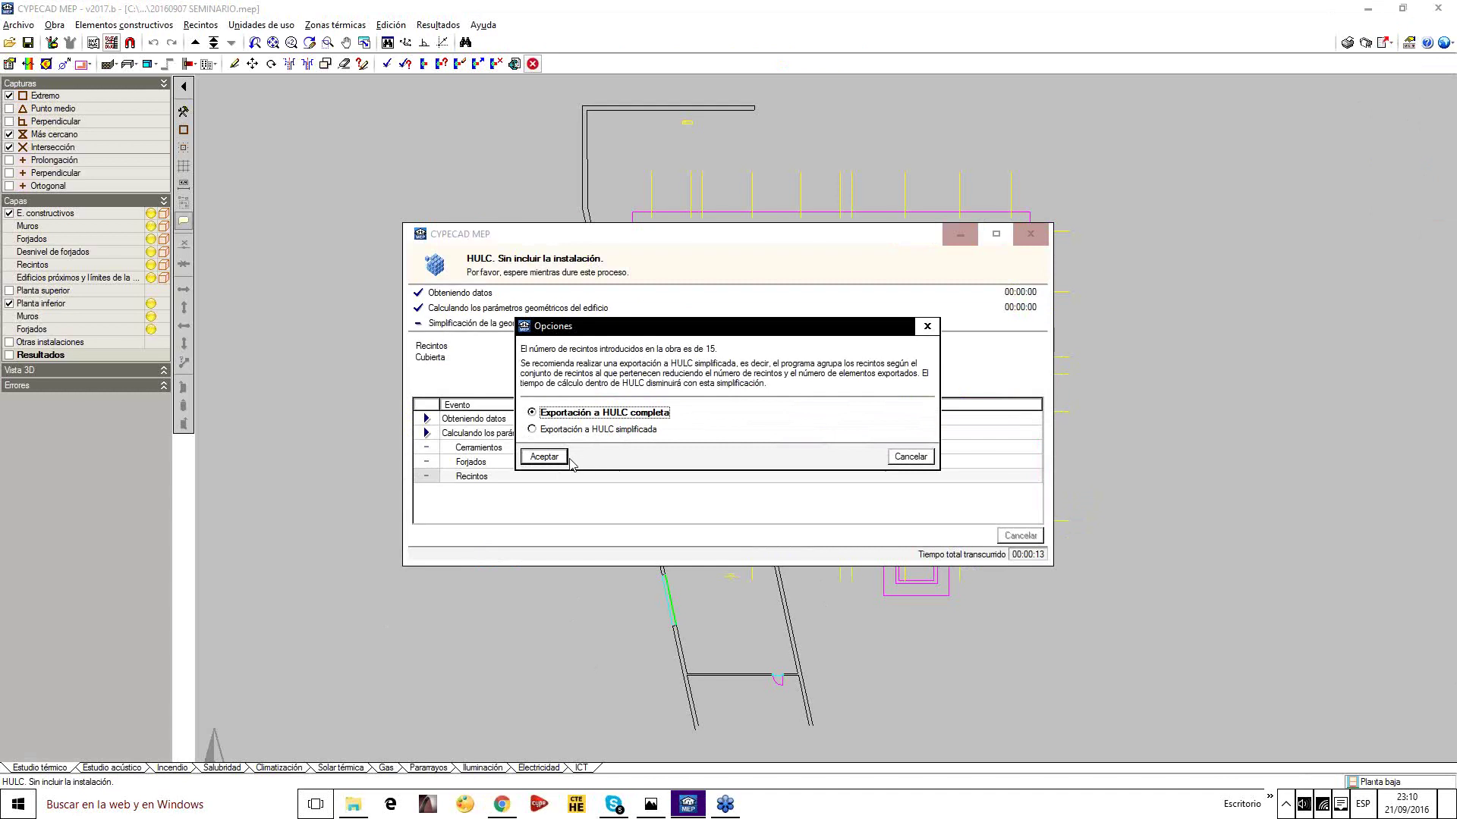
pyautogui.click(564, 459)
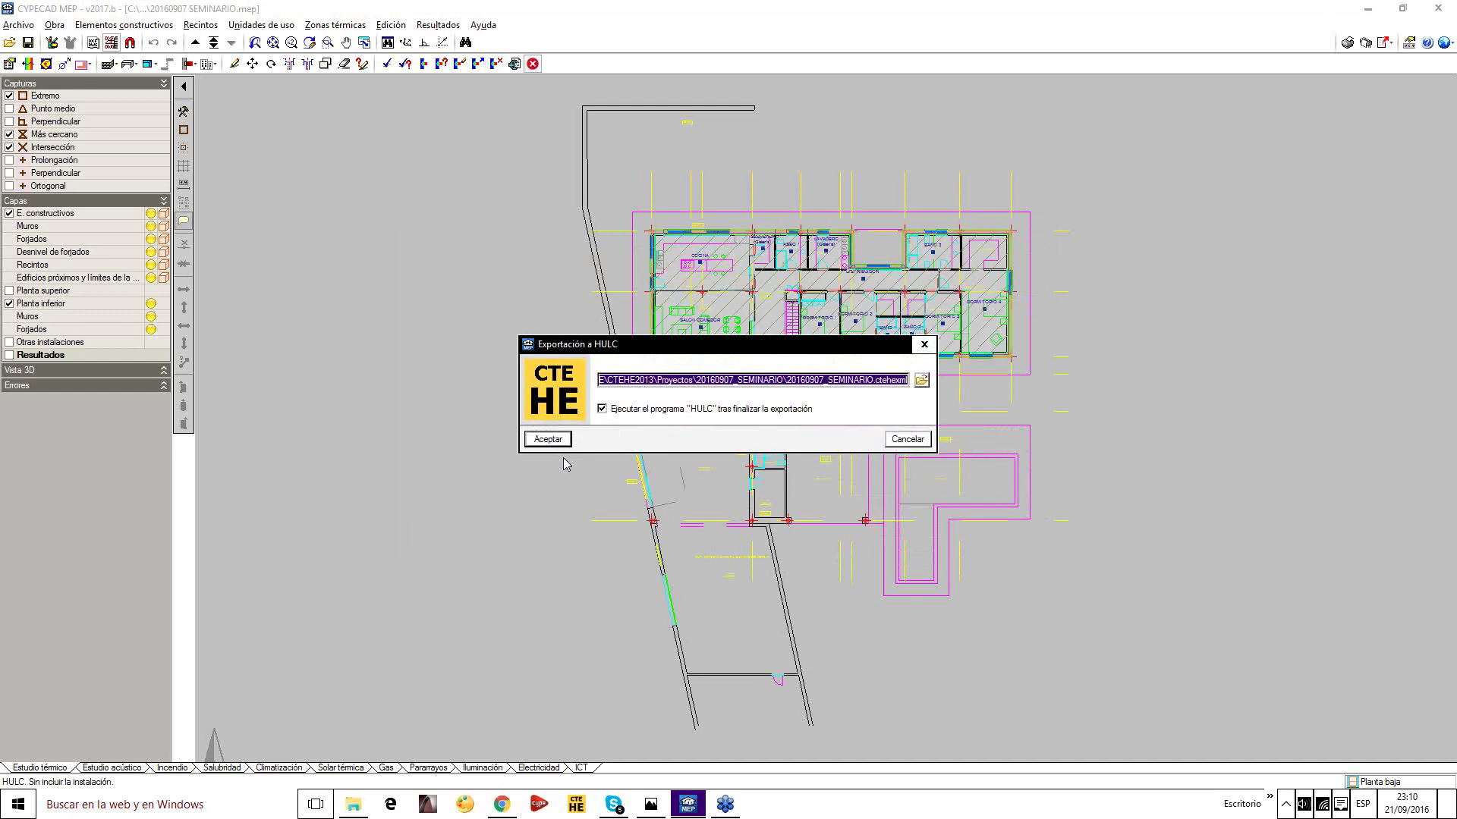
pyautogui.click(548, 440)
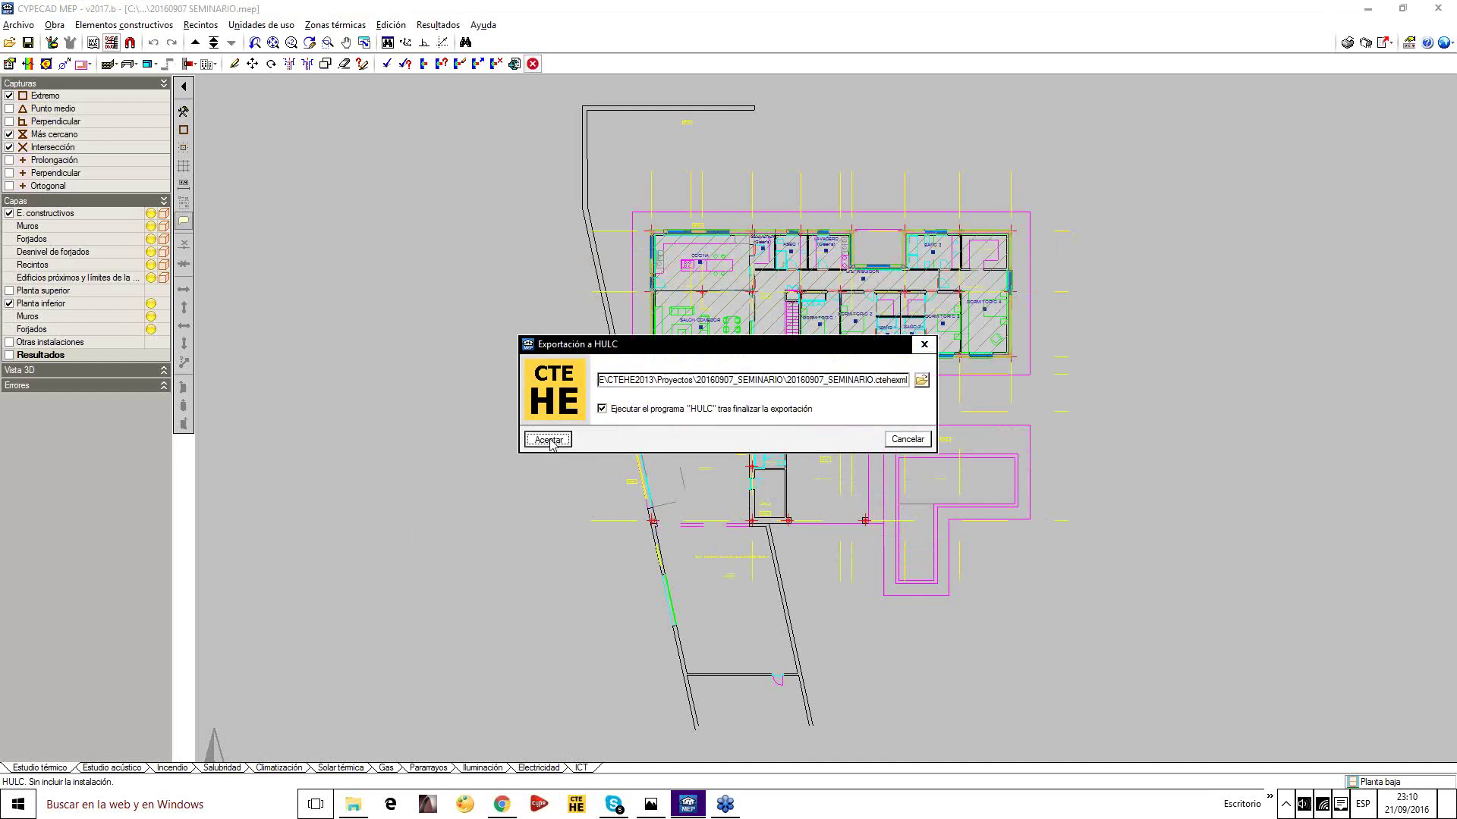
pyautogui.click(719, 445)
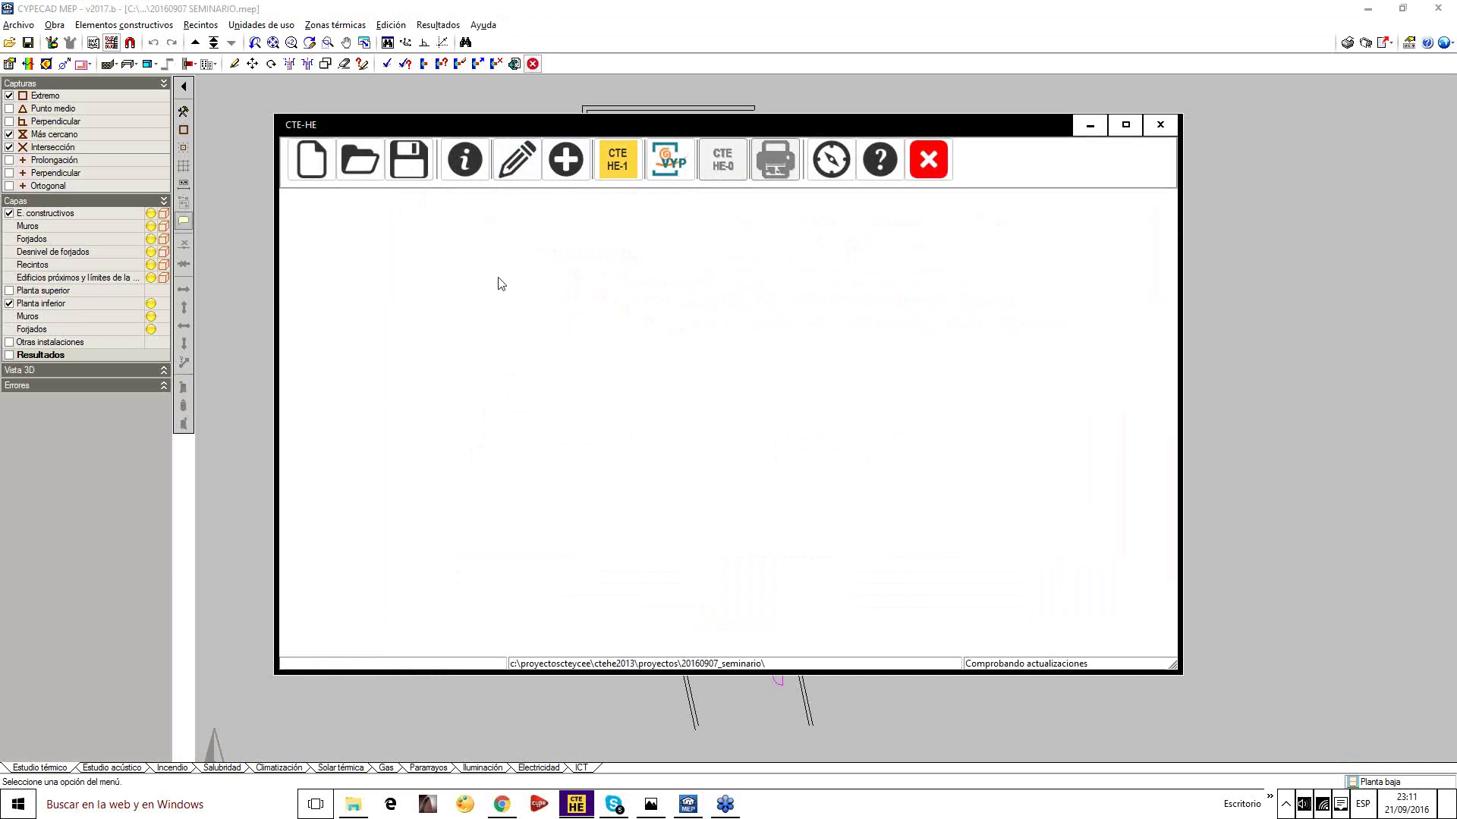
# Open the construction database from HULC's building definition and recalculate the total length of the thermal bridges in Puentes térmicos
pyautogui.click(528, 157)
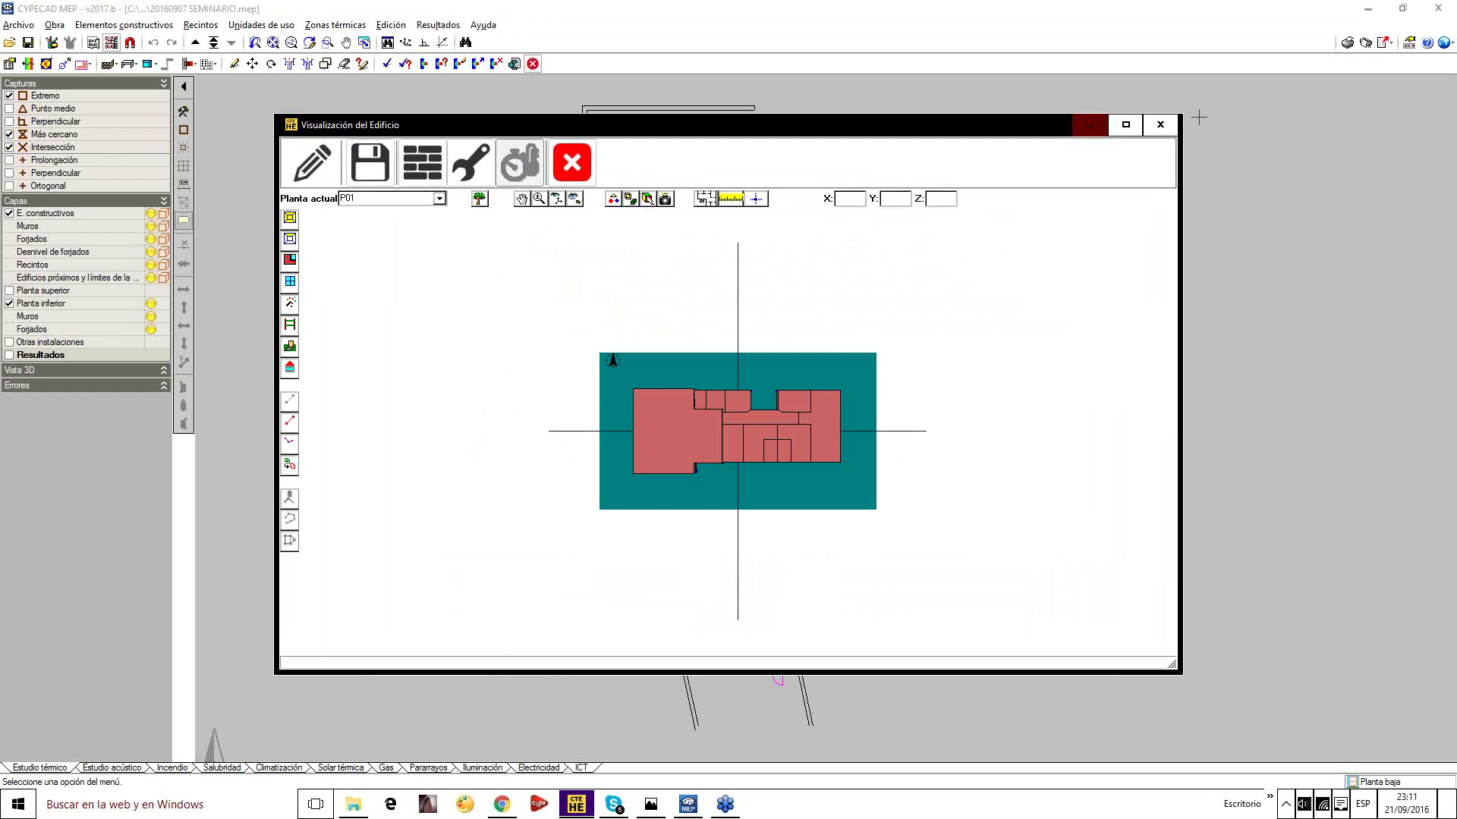
pyautogui.click(1090, 124)
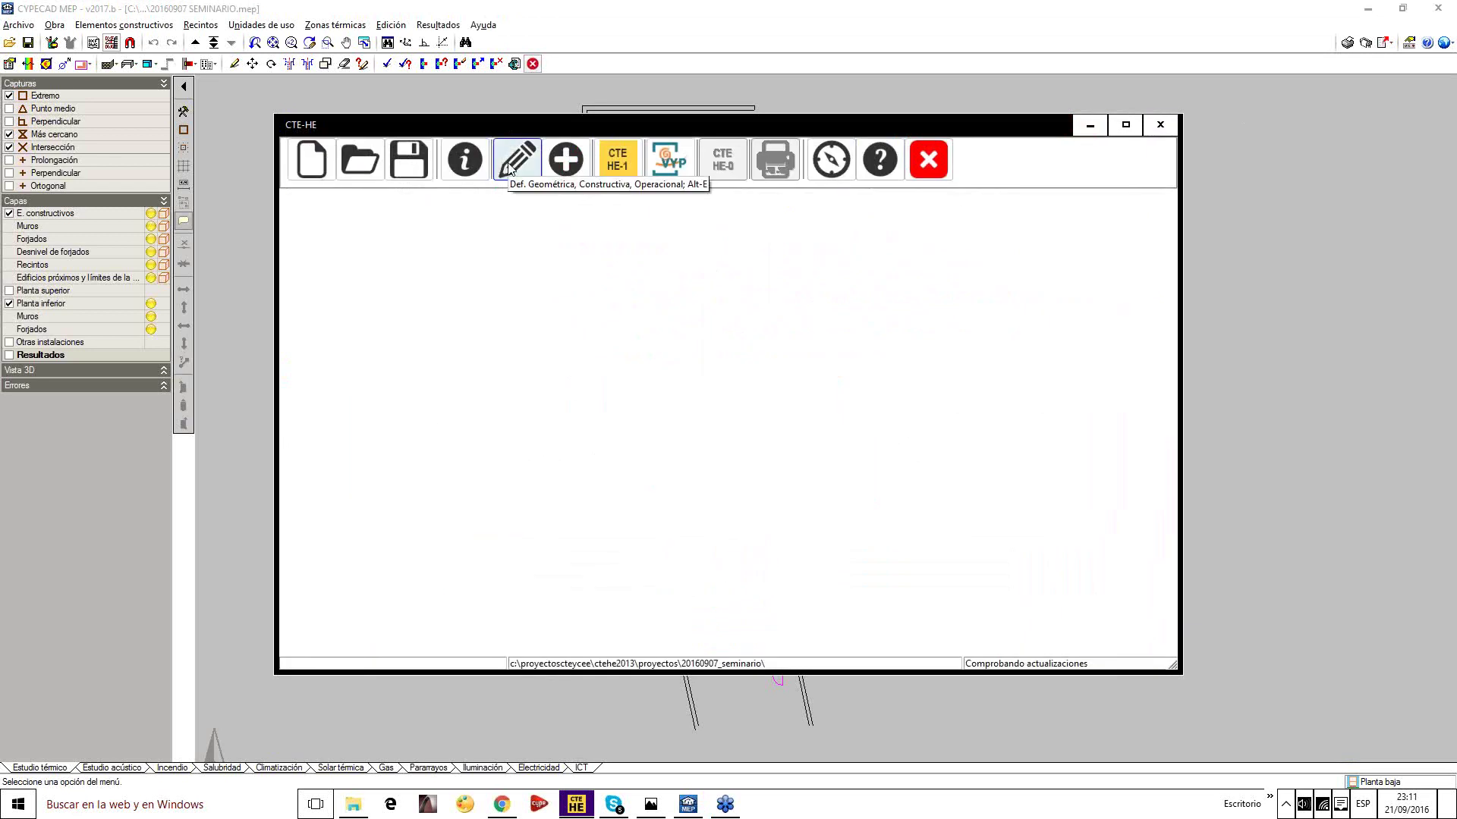
pyautogui.click(510, 166)
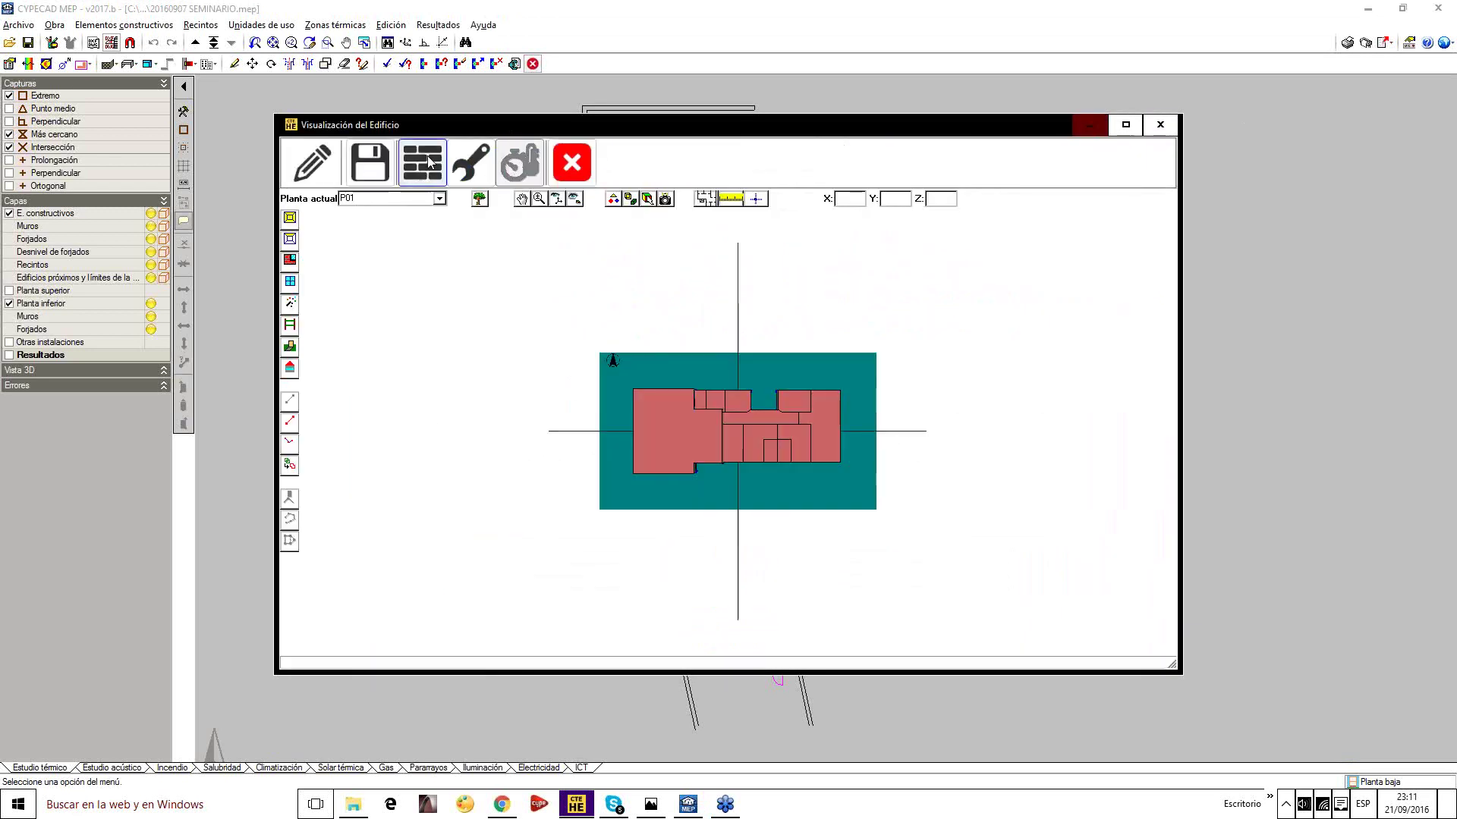
pyautogui.click(429, 161)
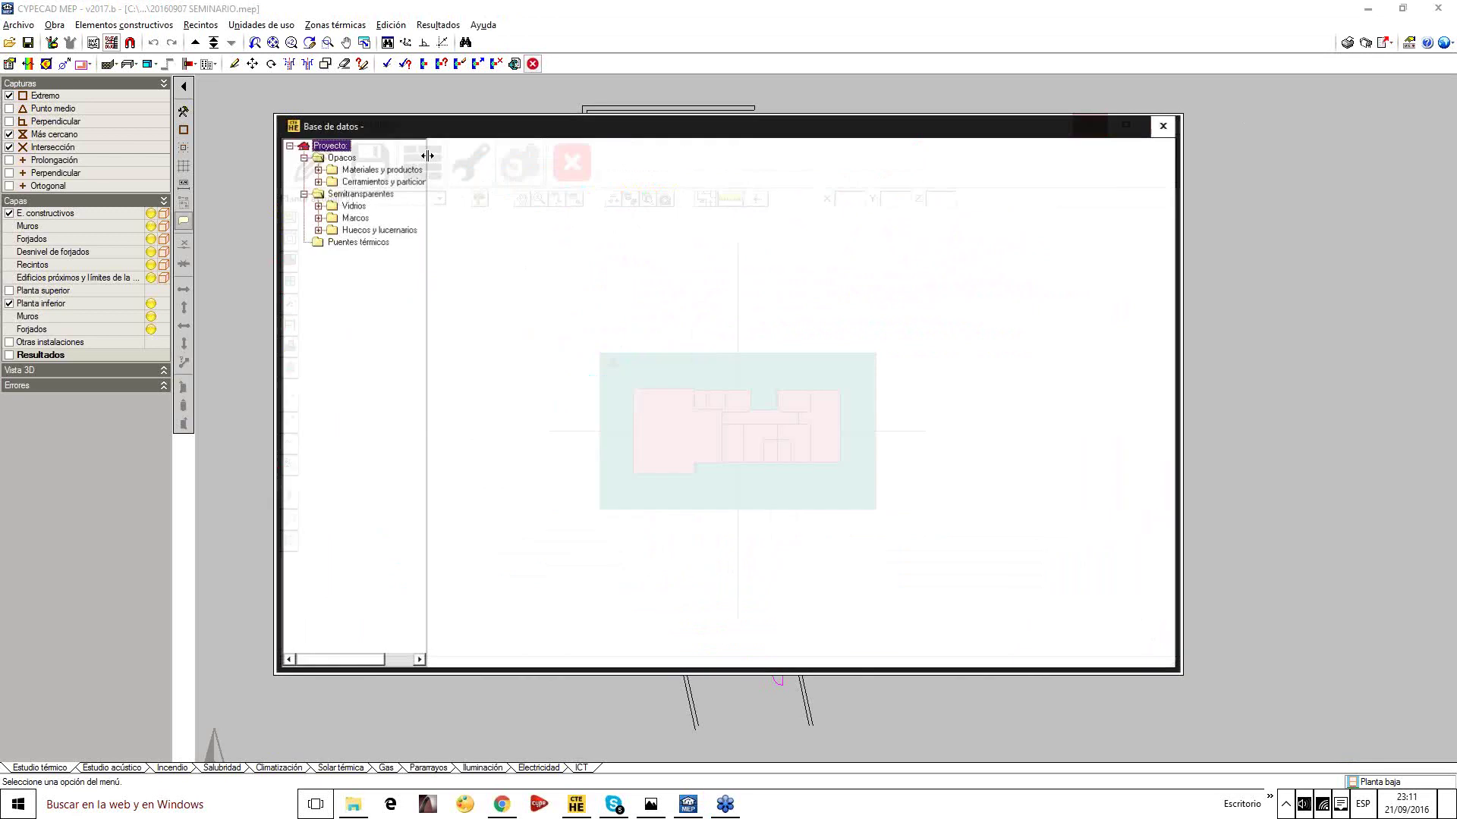
pyautogui.click(342, 245)
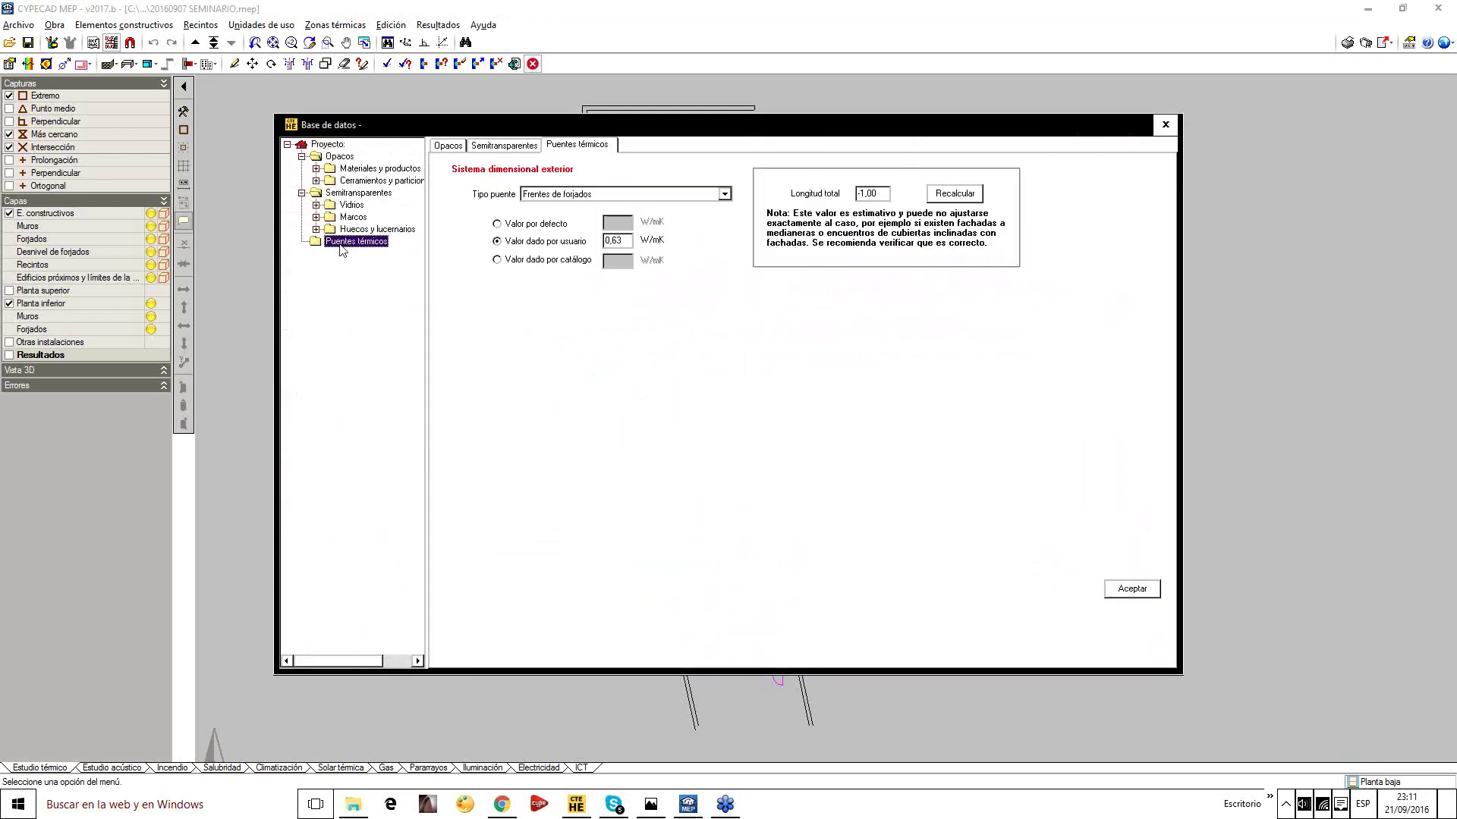
pyautogui.click(940, 195)
# Set the user-given thermal bridge values to 0,08 W/mK for Frentes de forjados and 0,07 W/mK for Cubiertas planas
pyautogui.click(724, 195)
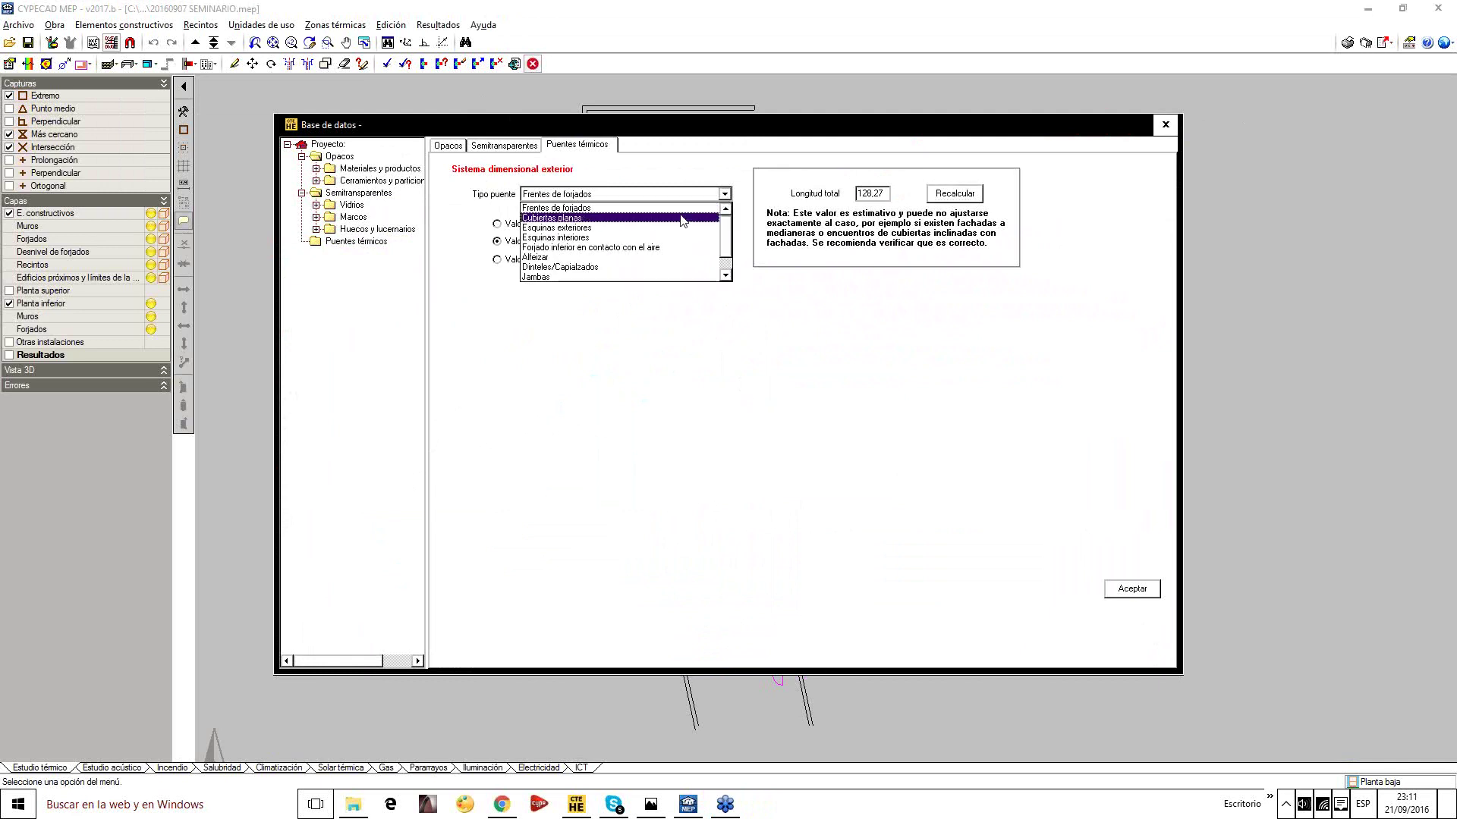
pyautogui.click(652, 208)
pyautogui.click(629, 240)
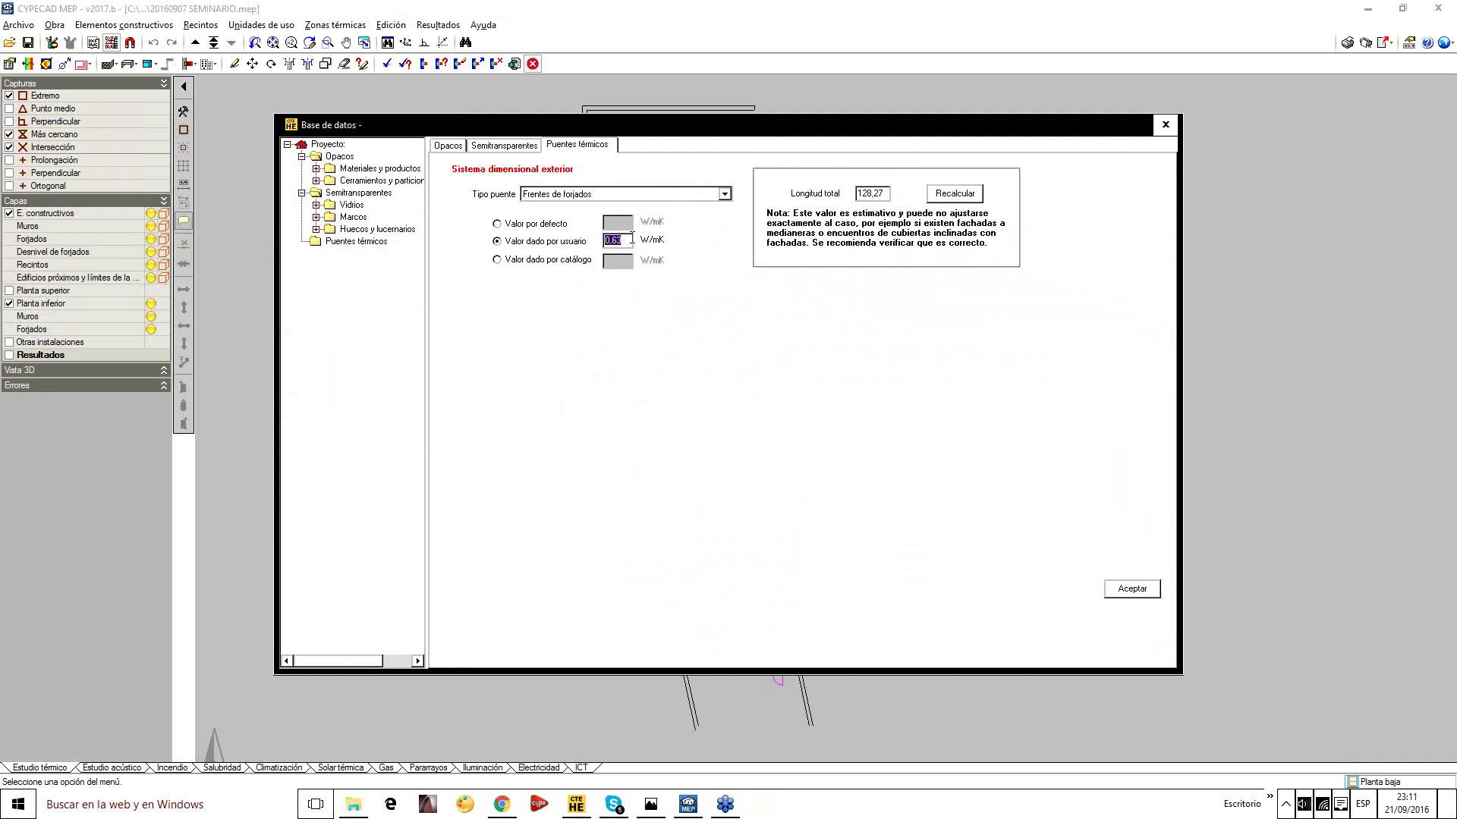
pyautogui.write('0,08')
pyautogui.click(725, 195)
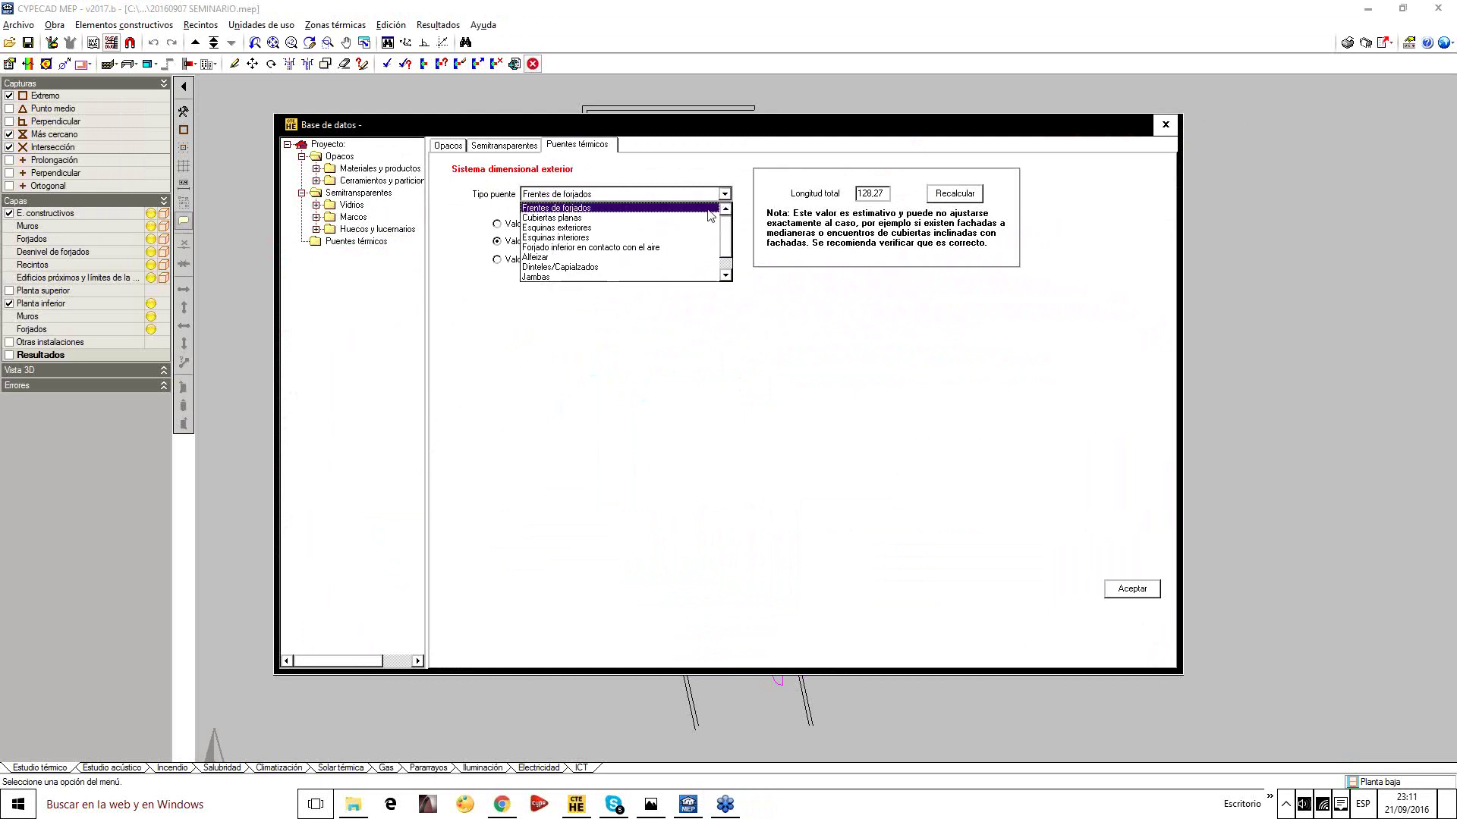
pyautogui.click(706, 228)
pyautogui.doubleClick(628, 241)
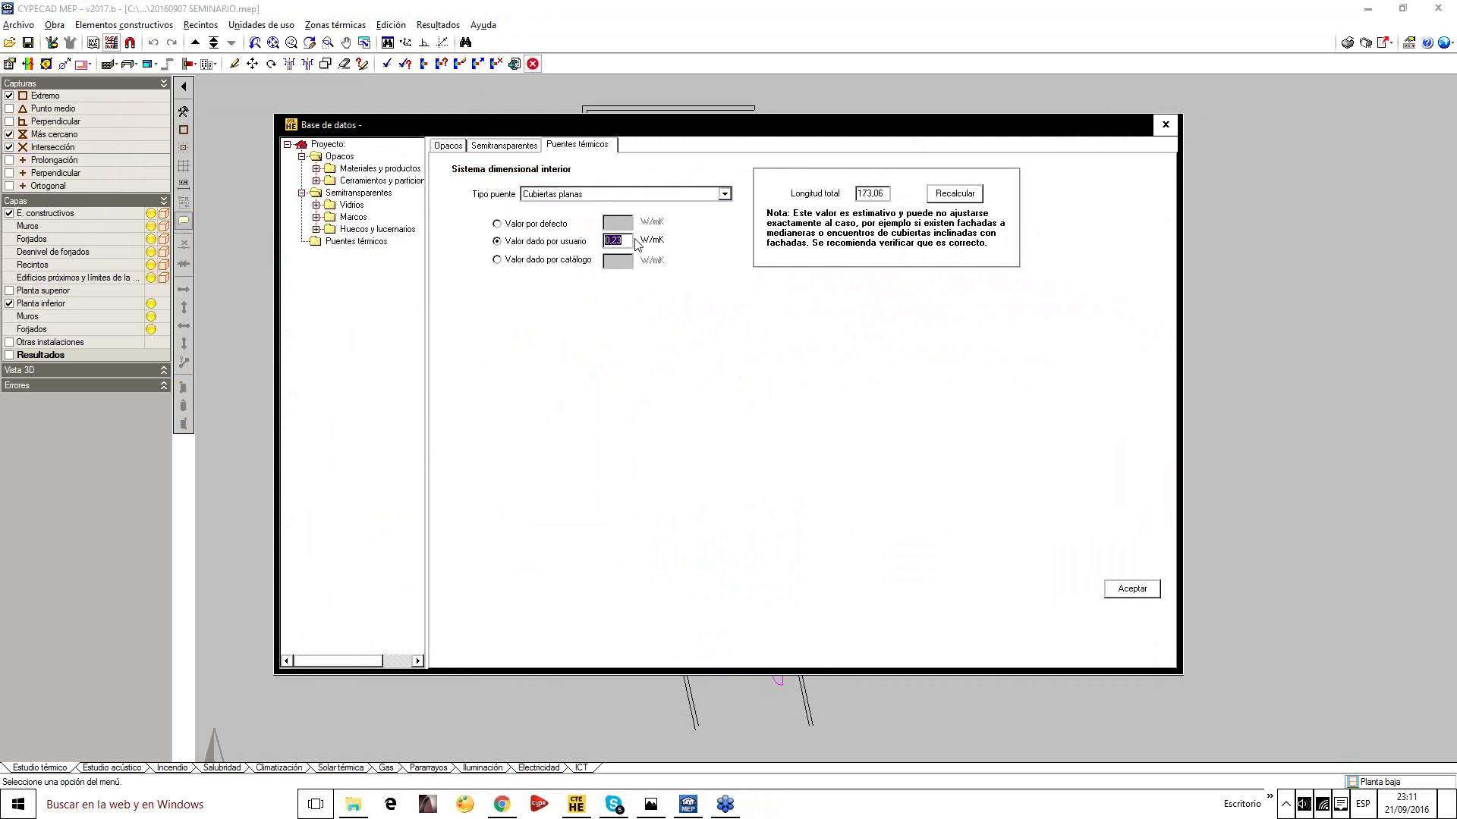
pyautogui.write('0,07')
# Check the user-given thermal bridge values of Esquinas exteriores and Esquinas interiores
pyautogui.click(725, 194)
pyautogui.click(713, 222)
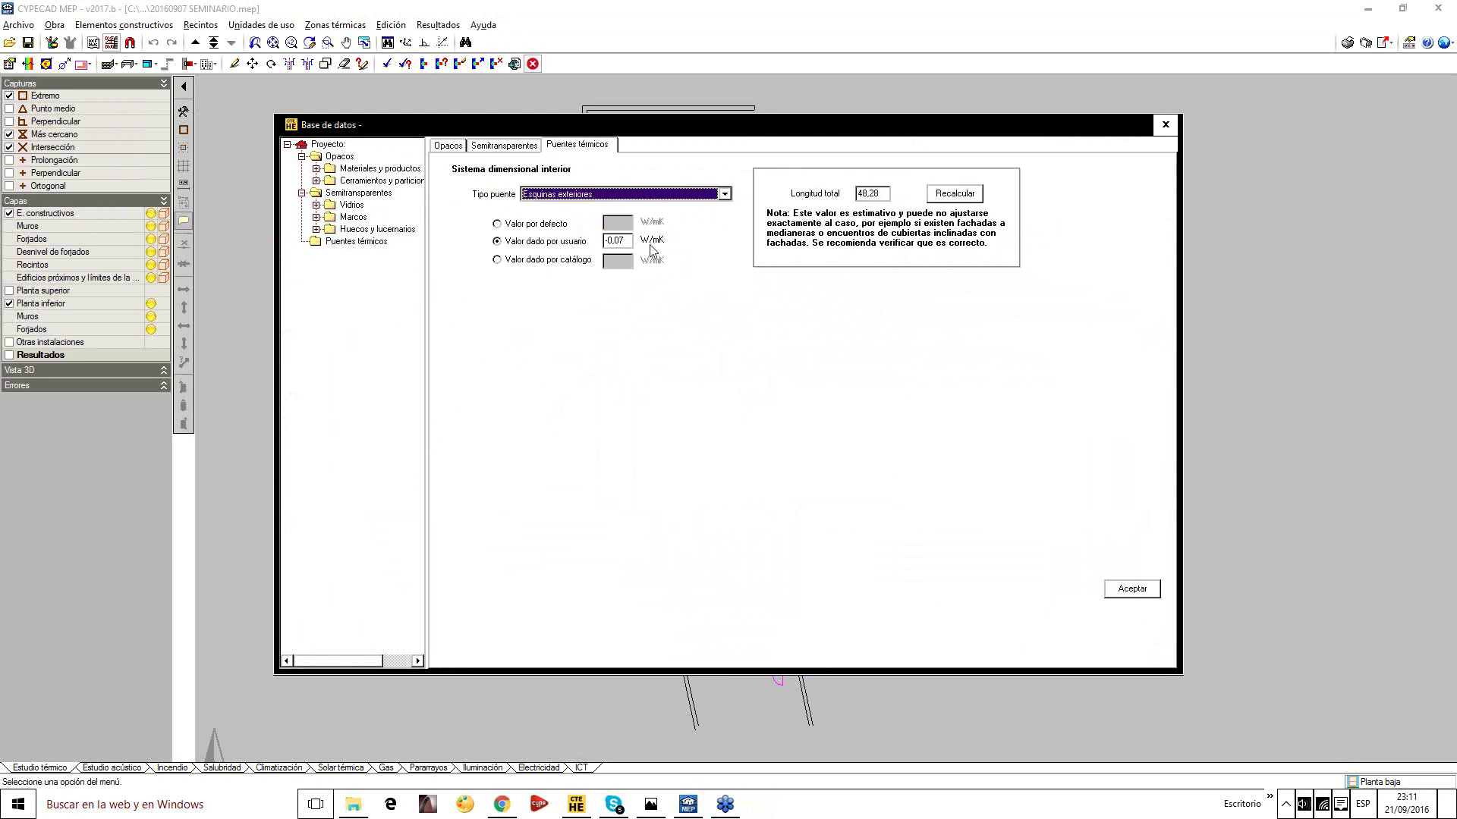
pyautogui.click(724, 194)
pyautogui.click(665, 220)
pyautogui.click(725, 195)
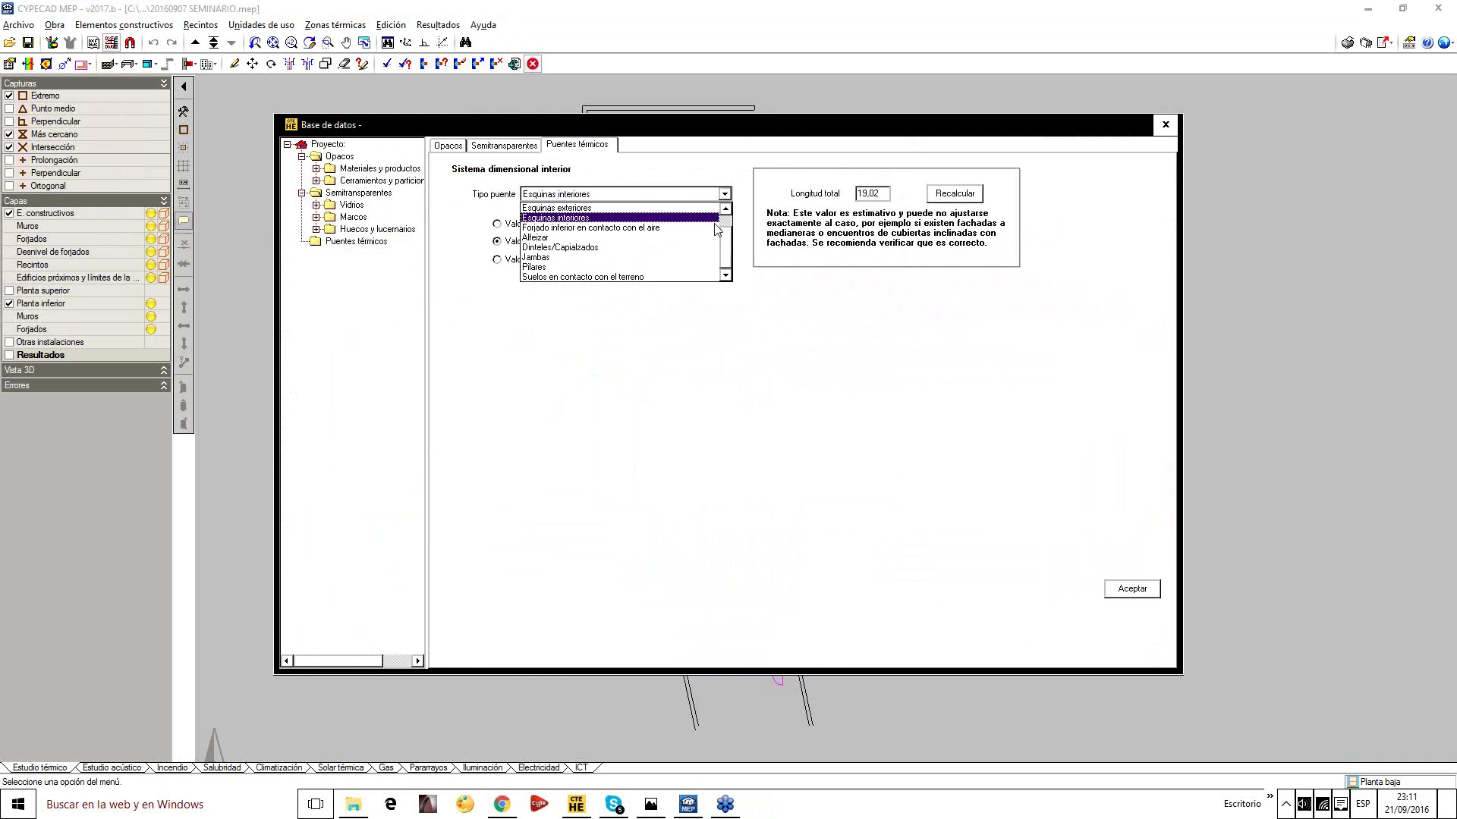